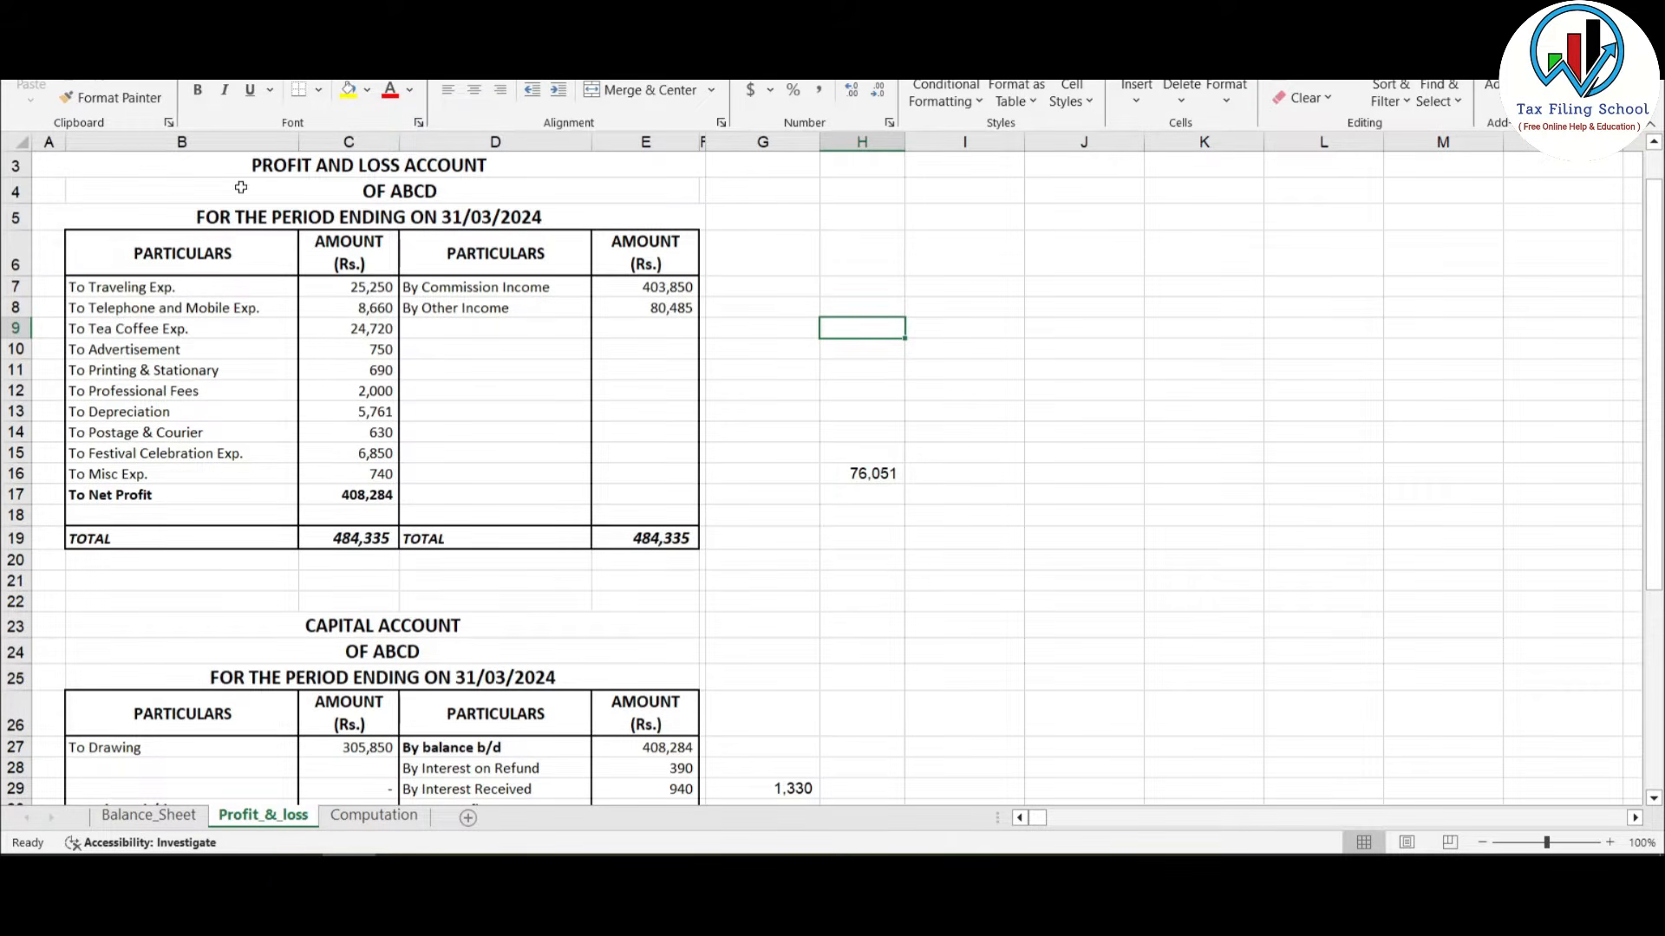
Step: Review the profit and loss account, capital account and balance sheet of ABCD for the period ending 31/03/2024
scroll(571, 406, "down", 1)
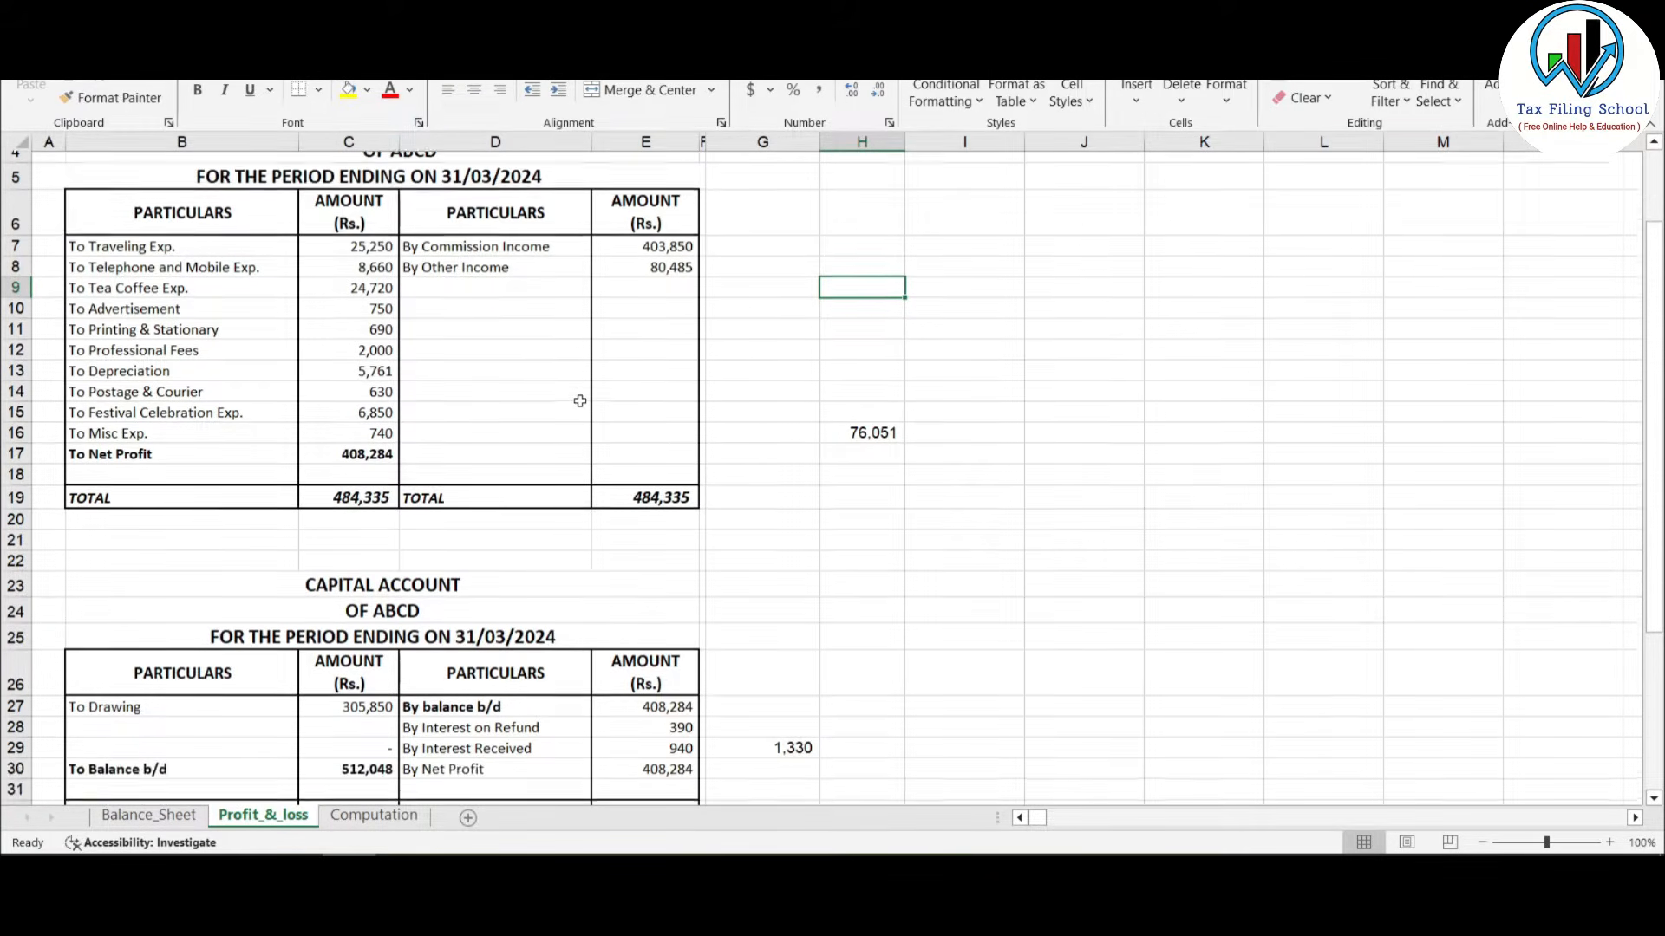
scroll(132, 728, "down", 1)
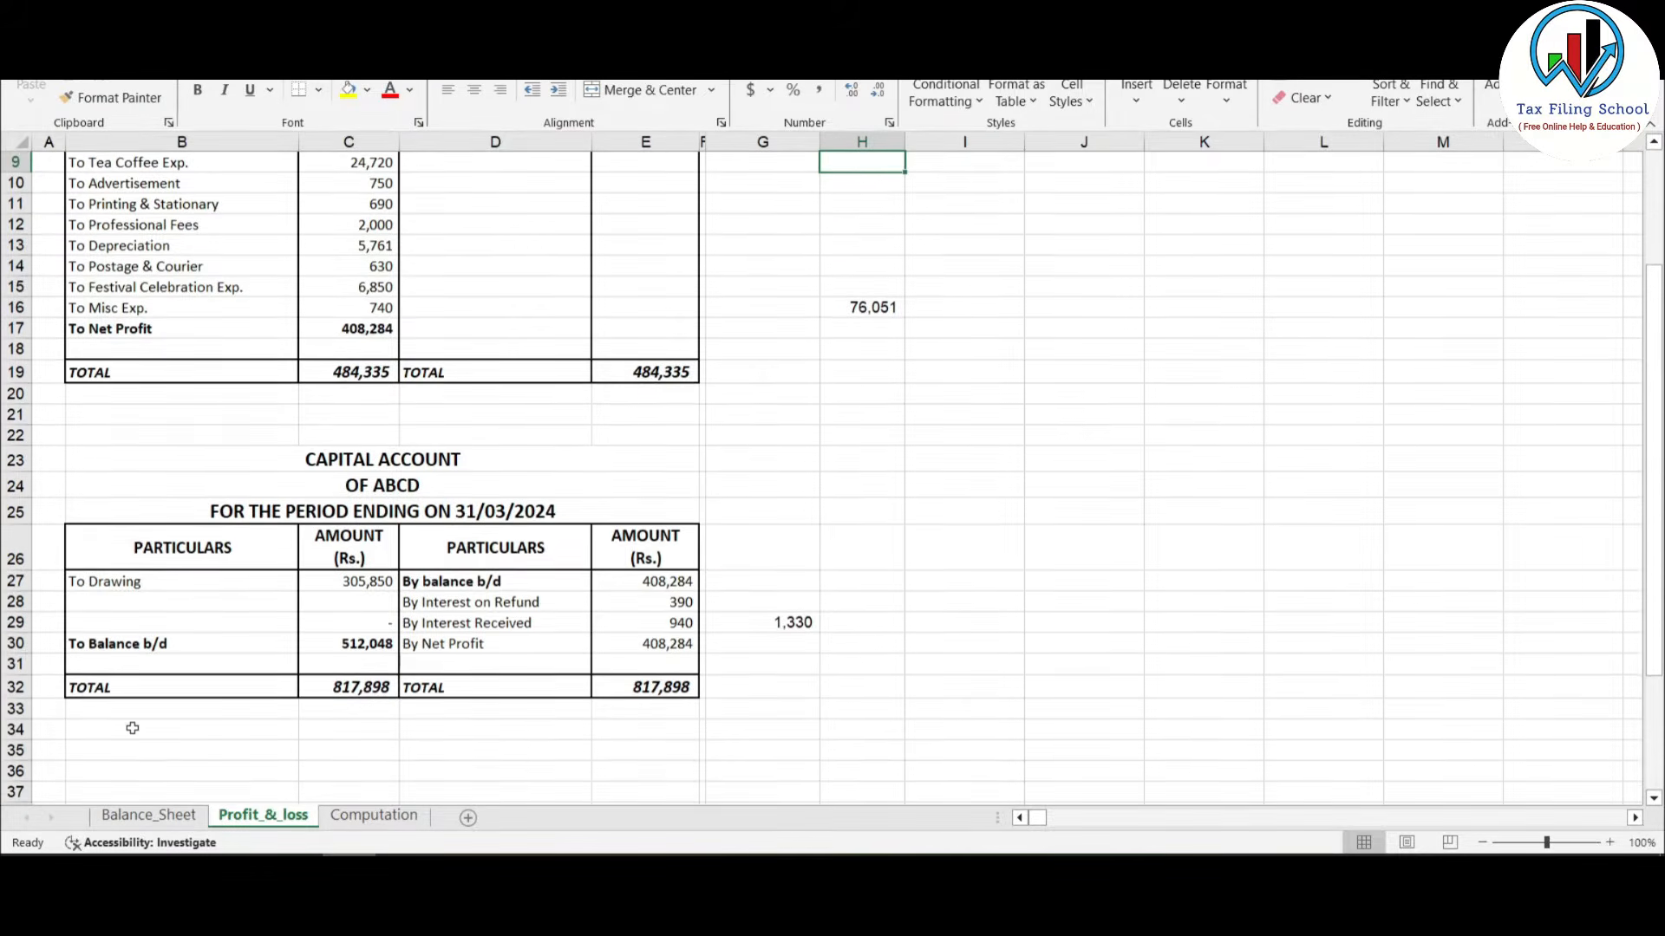
left_click(165, 820)
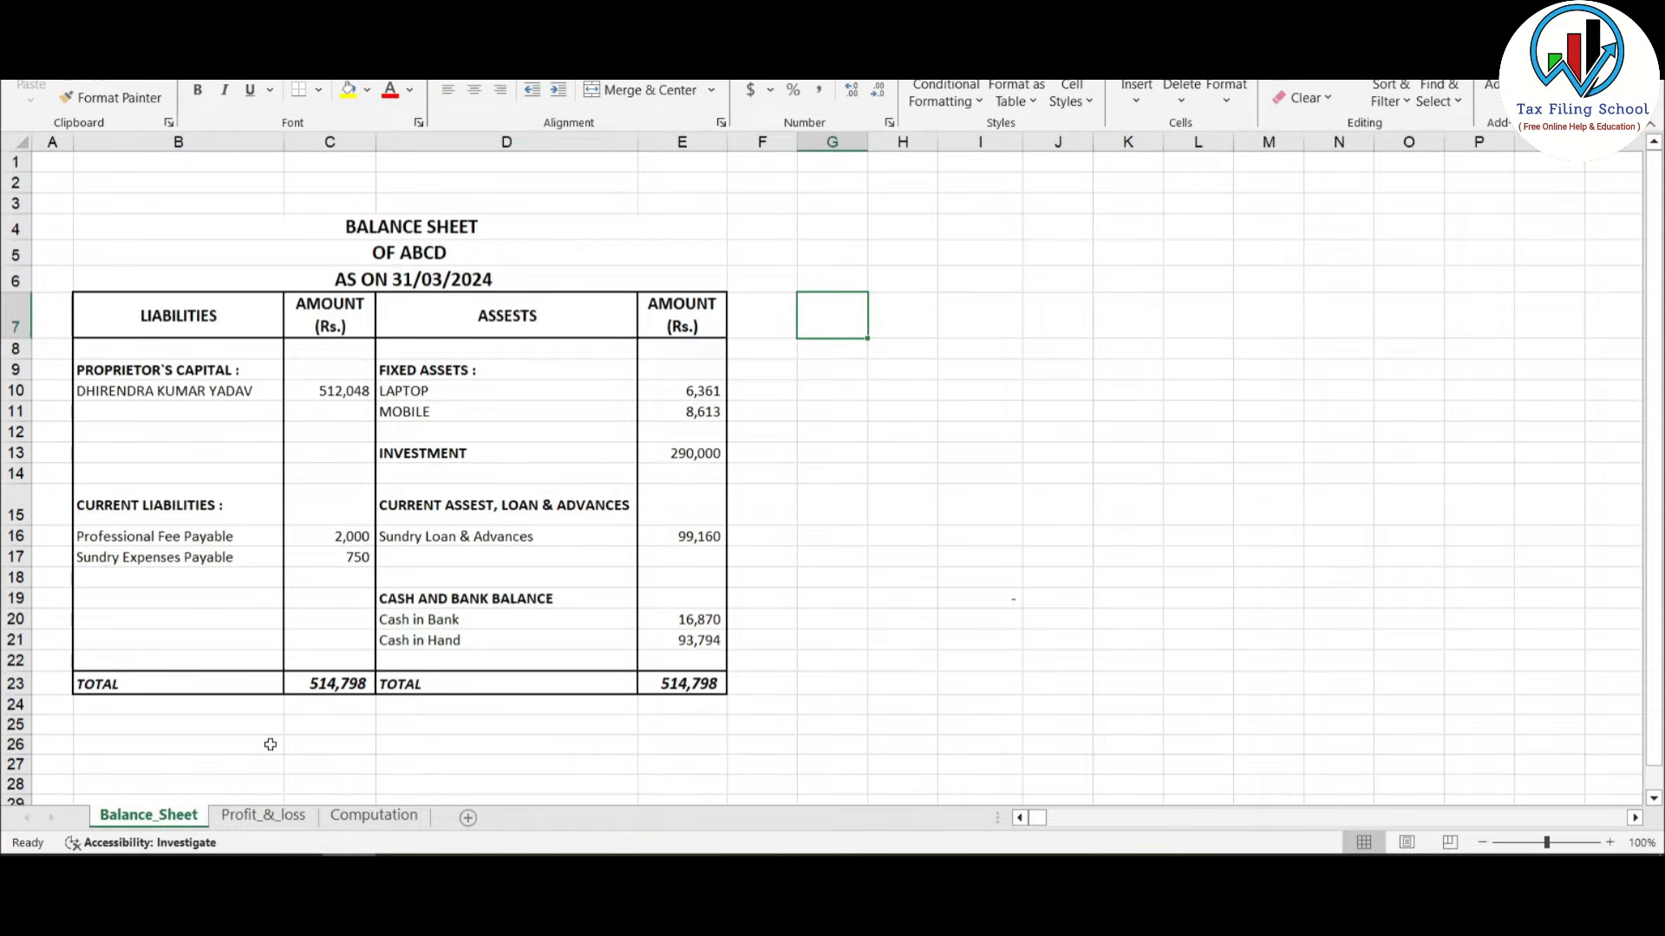
left_click(493, 578)
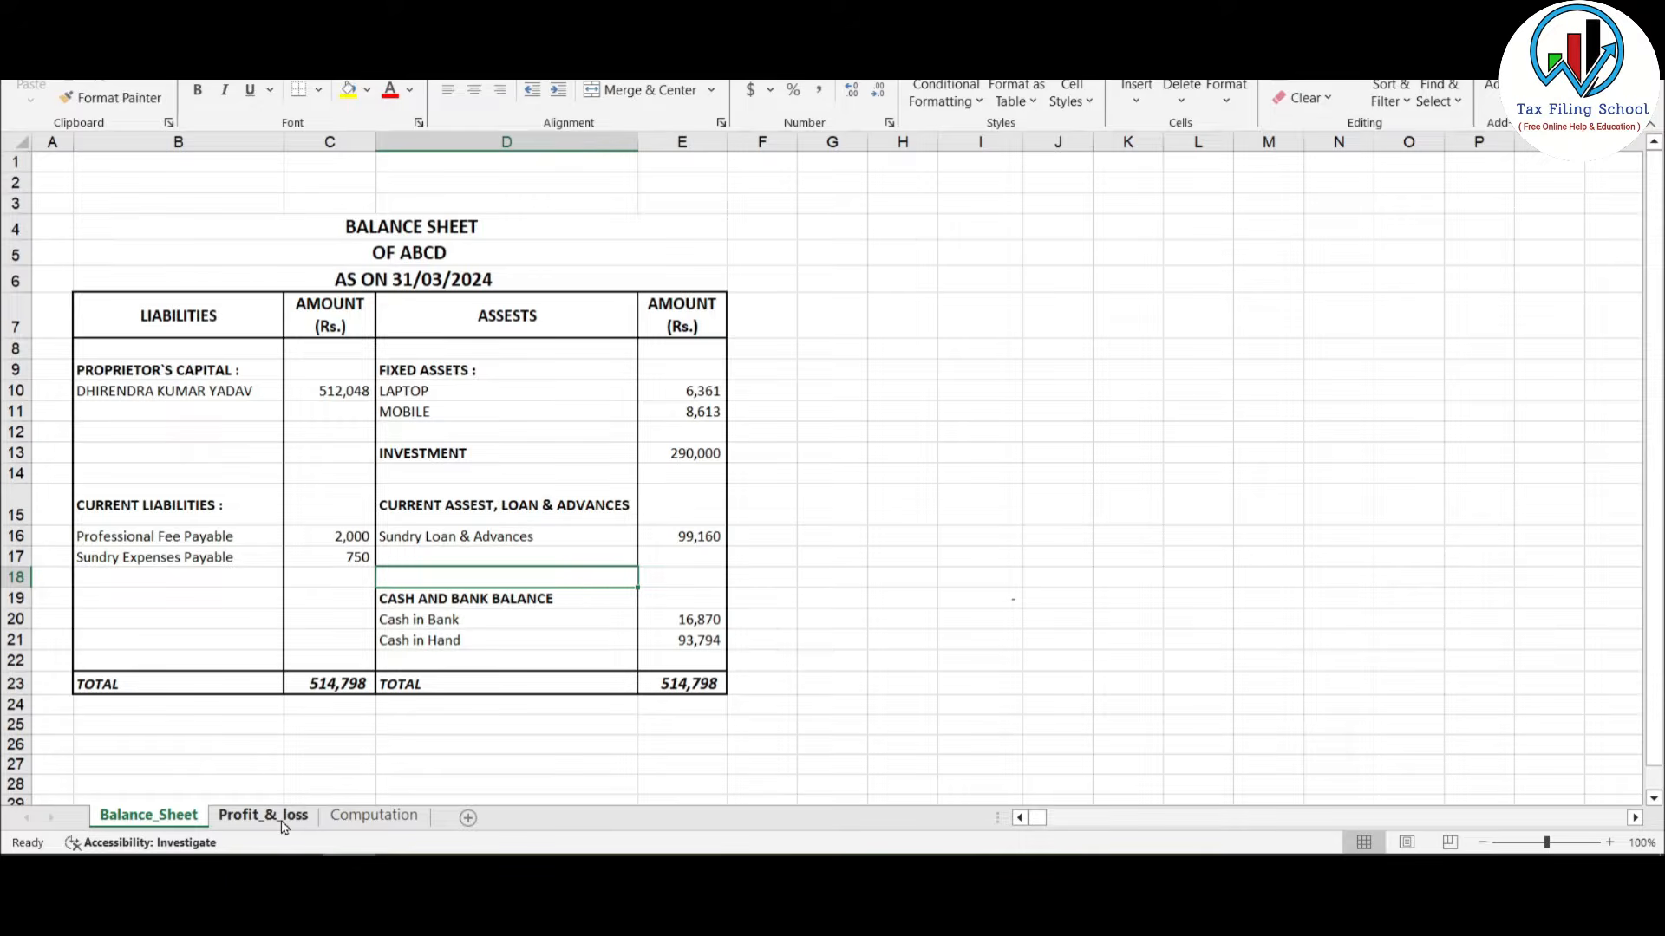
left_click(284, 819)
scroll(403, 609, "up", 3)
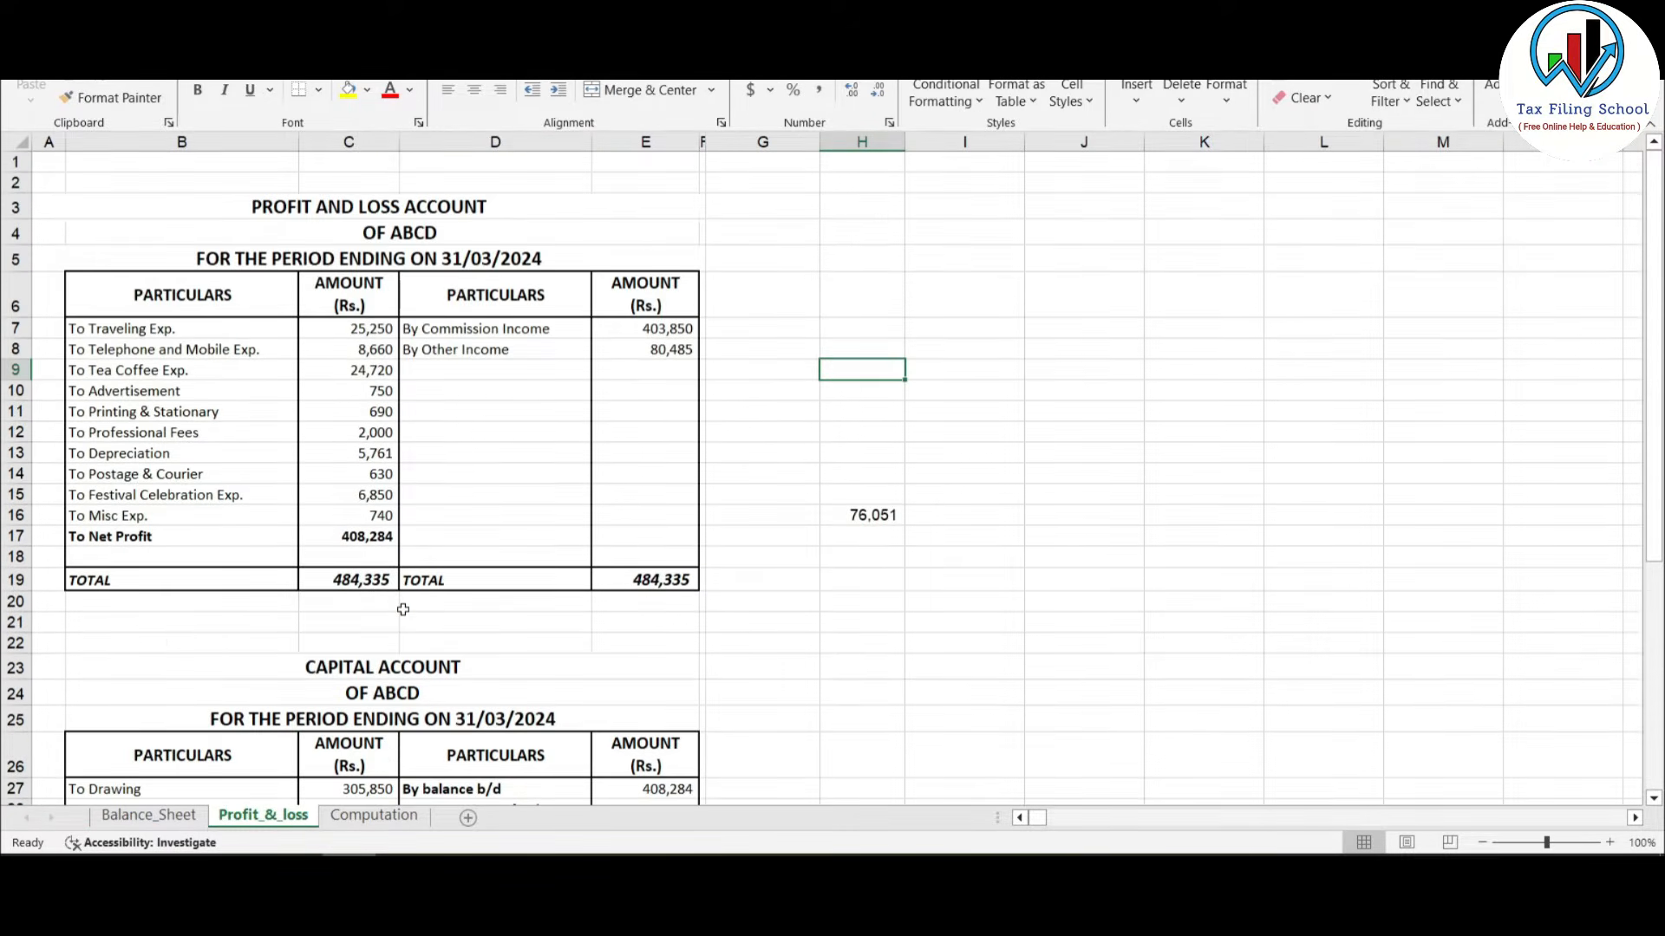
mouse_move(96, 194)
left_mouse_down()
mouse_move(694, 212)
mouse_move(806, 375)
mouse_move(801, 807)
left_mouse_up()
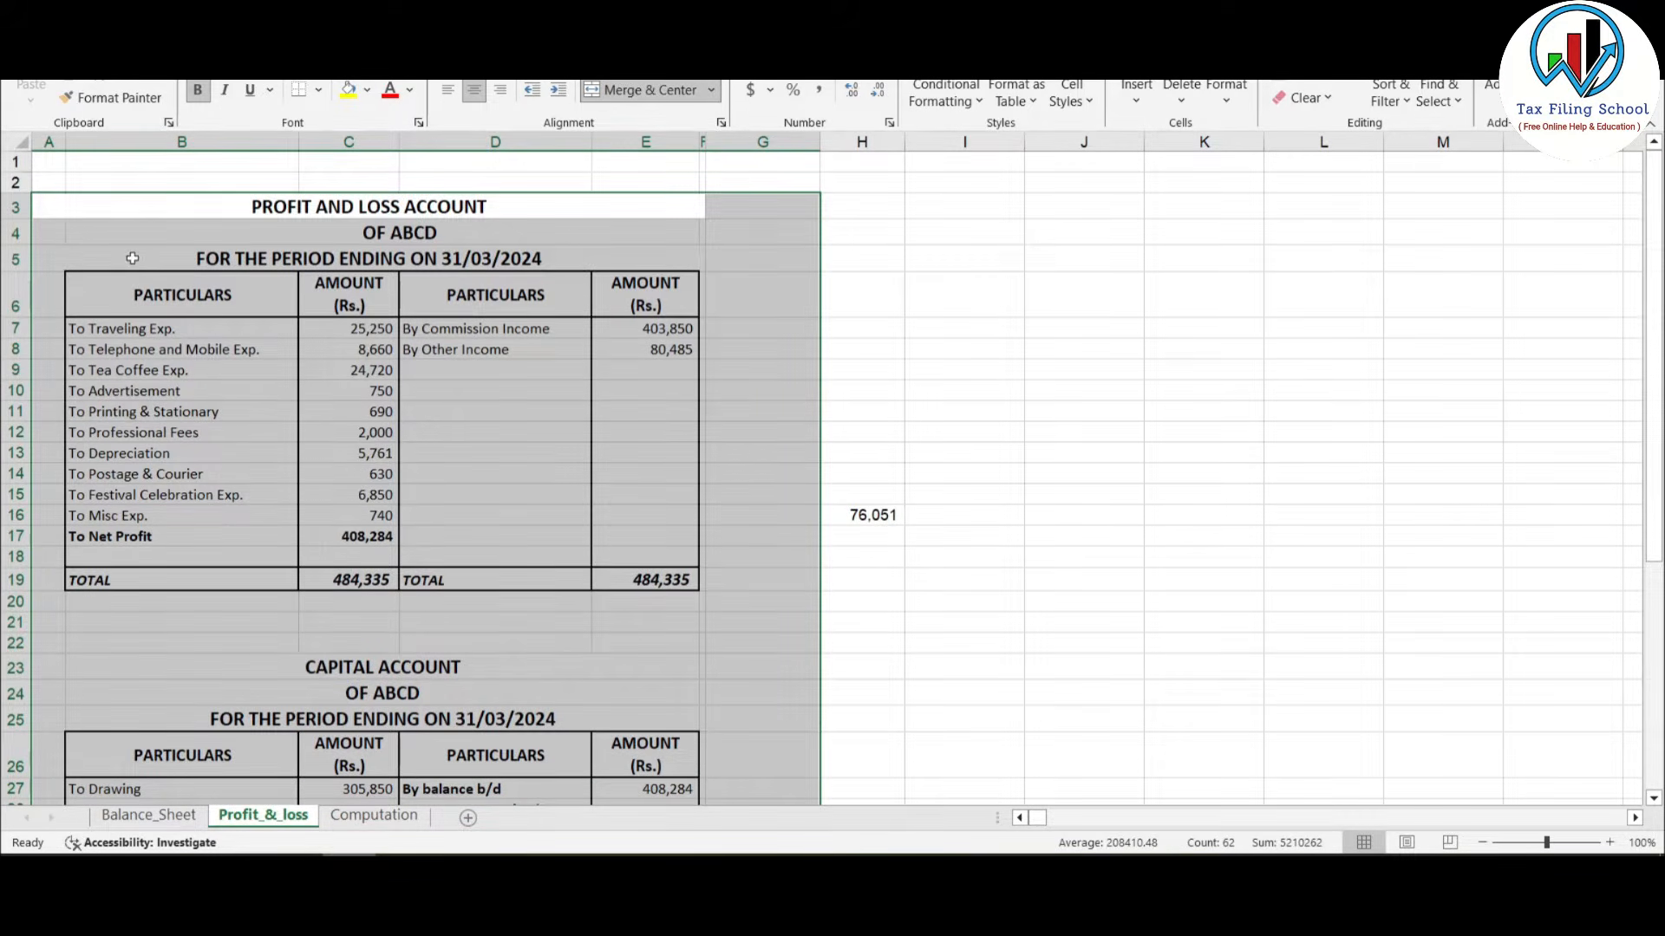
left_click(132, 259)
left_click_drag(72, 210, 717, 784)
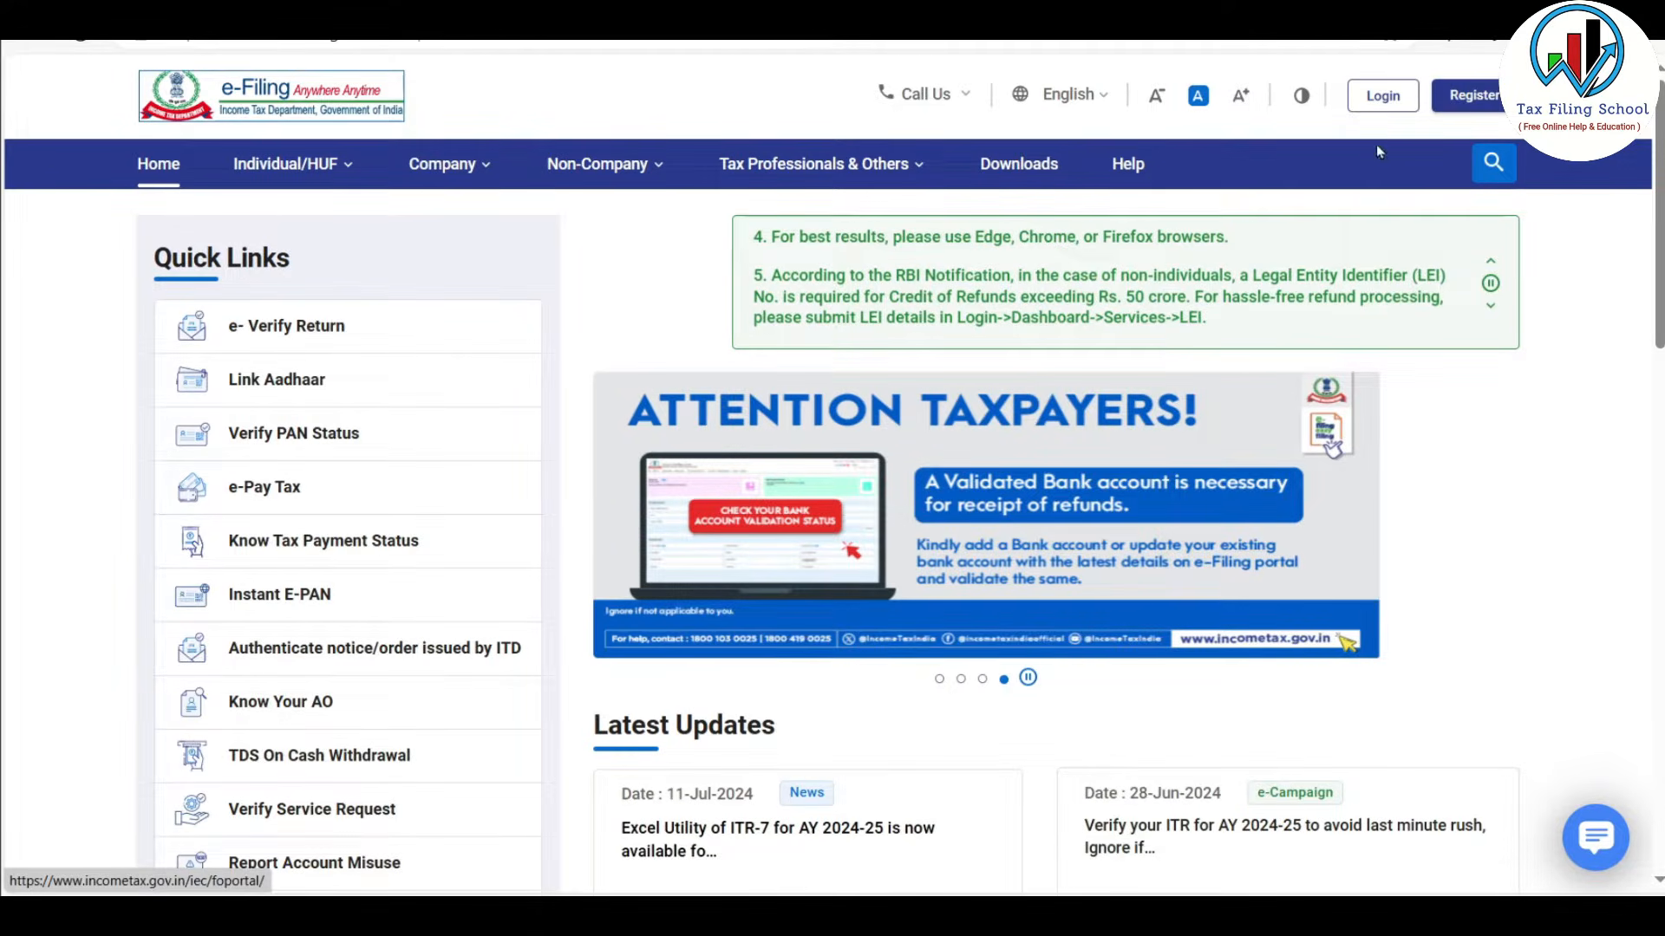
Step: Switch to the Income Tax e-Filing portal, log in, and open Form 26AS, accepting the redirection disclaimer
left_click(1383, 97)
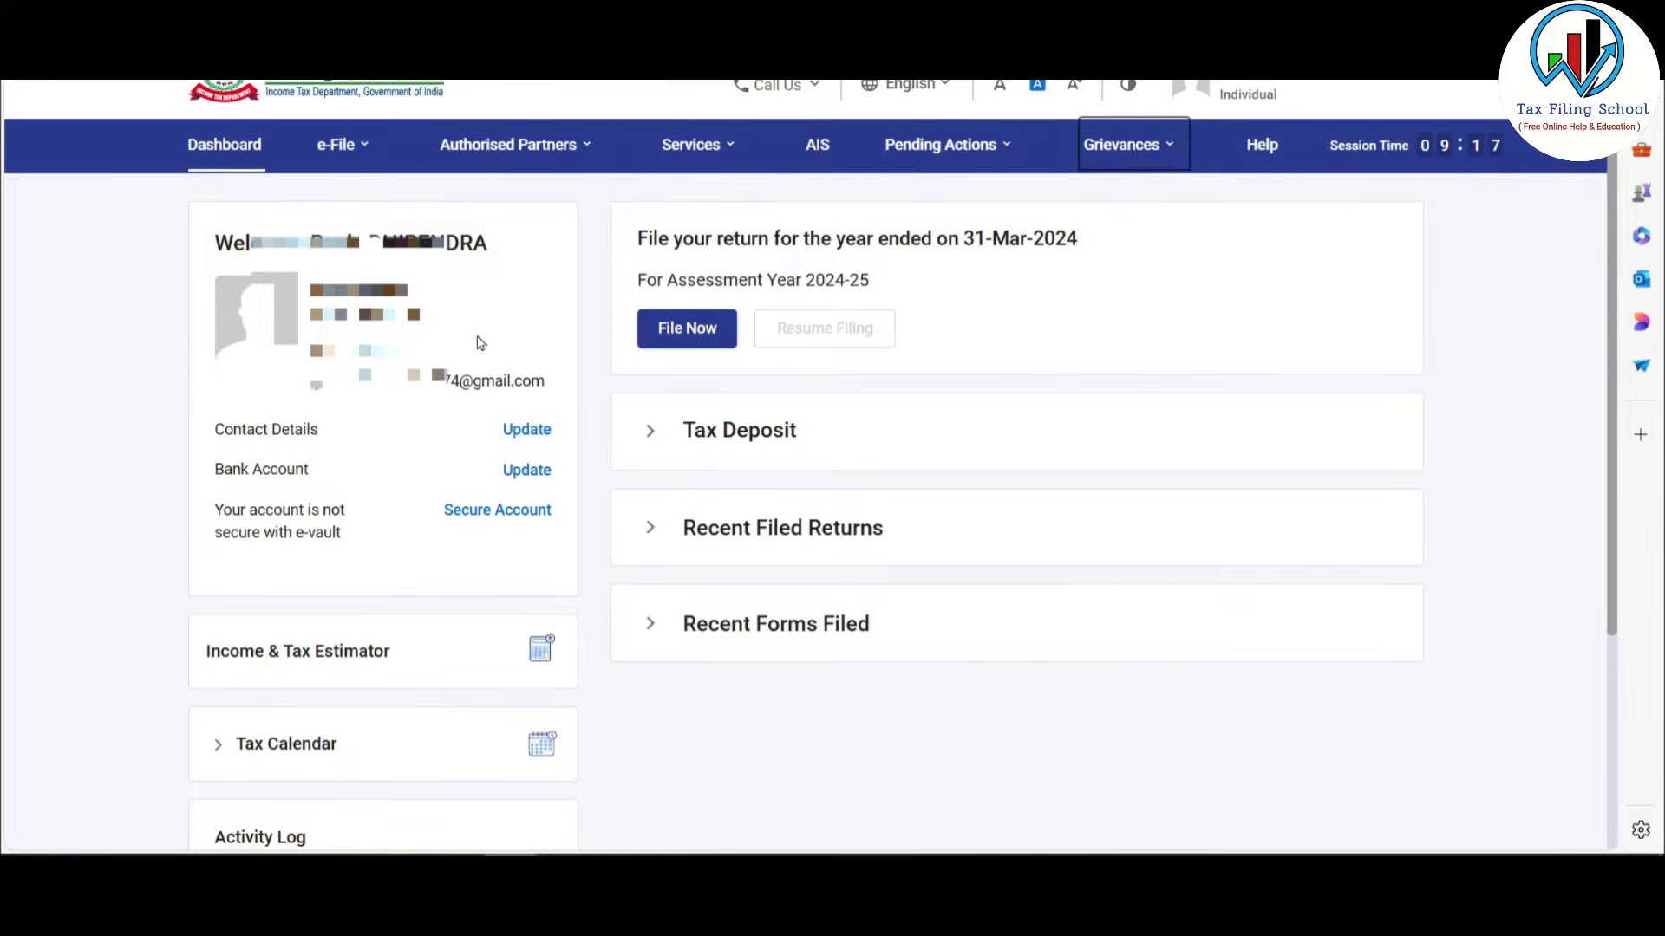
left_click(338, 145)
mouse_move(368, 205)
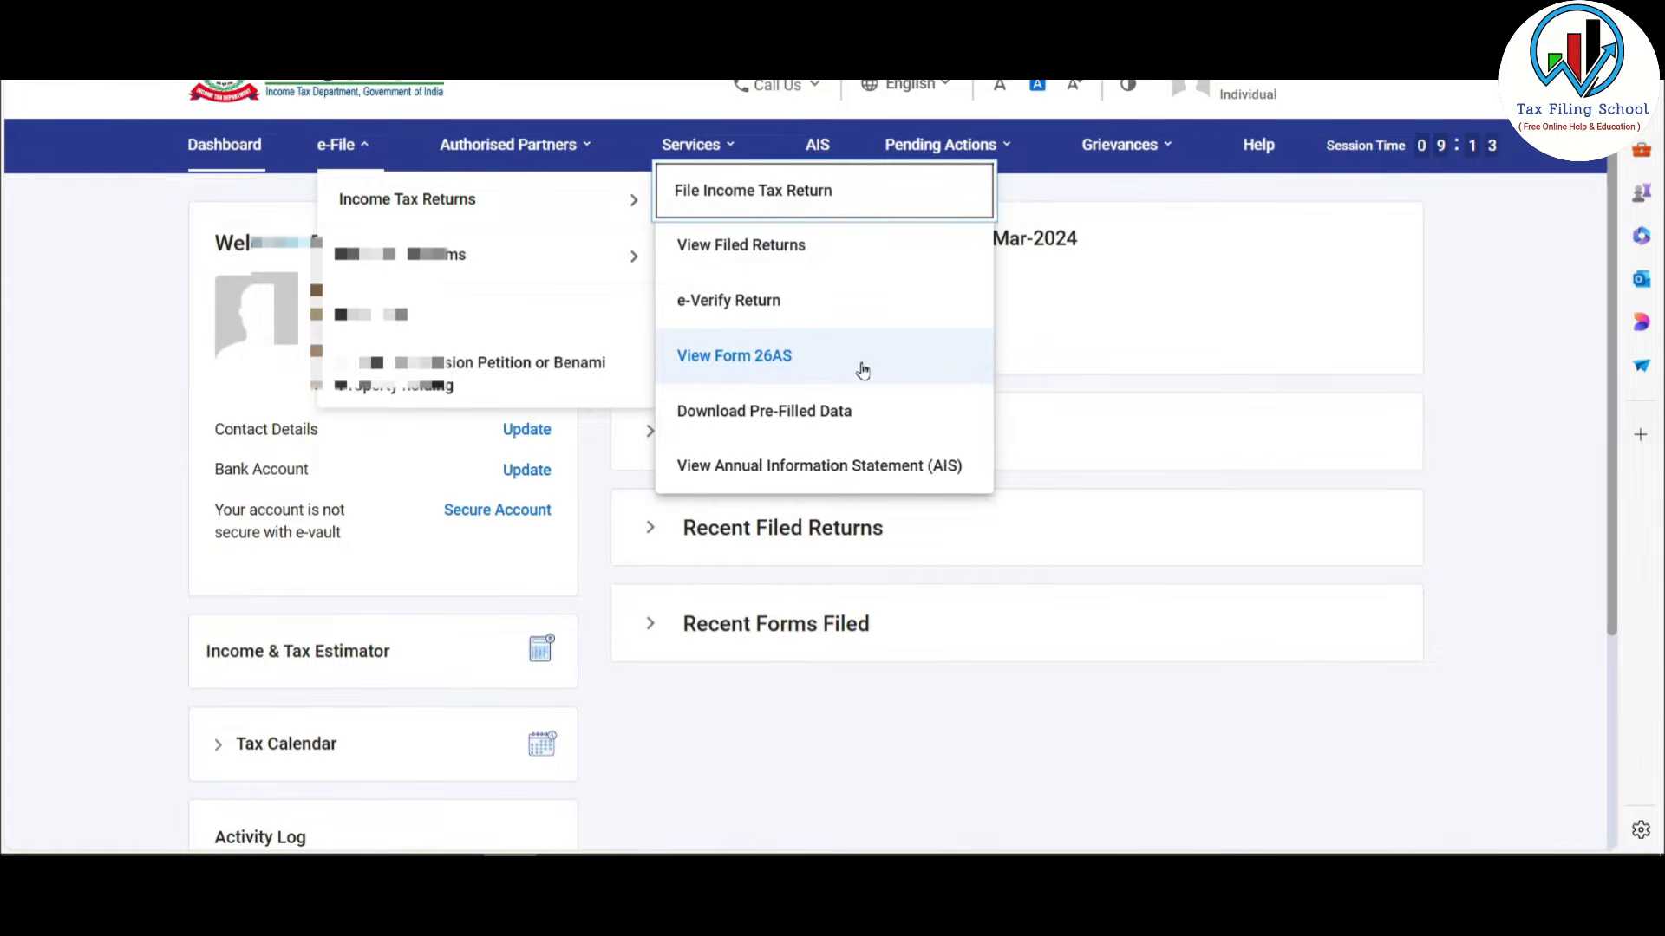
left_click(773, 362)
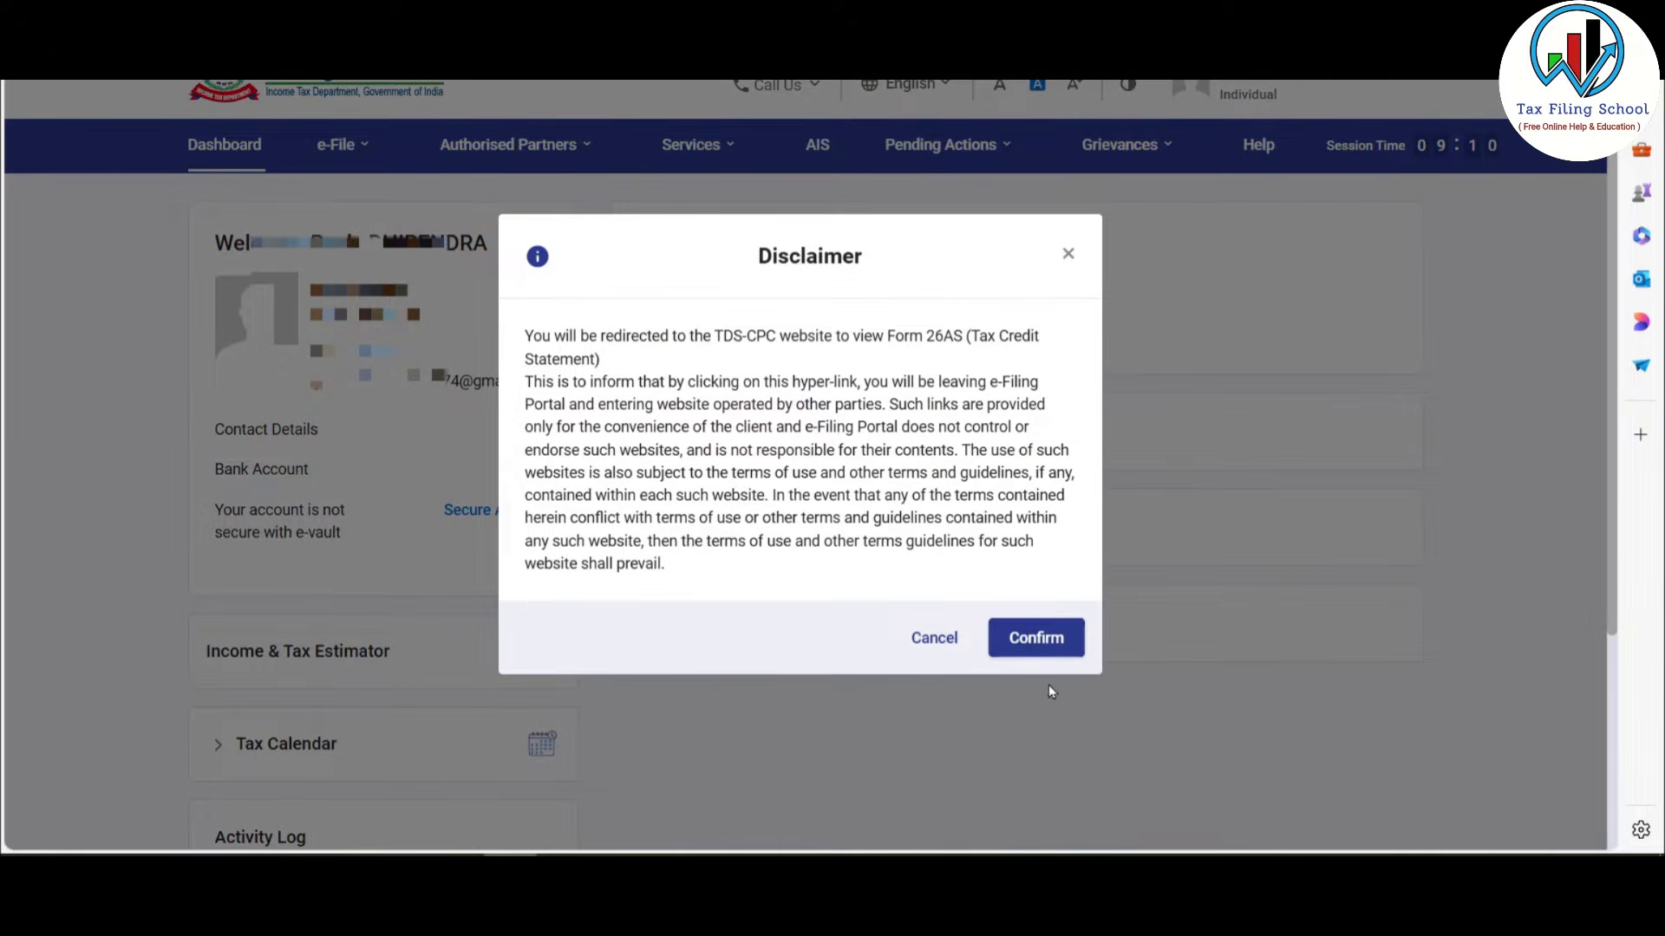
left_click(1036, 638)
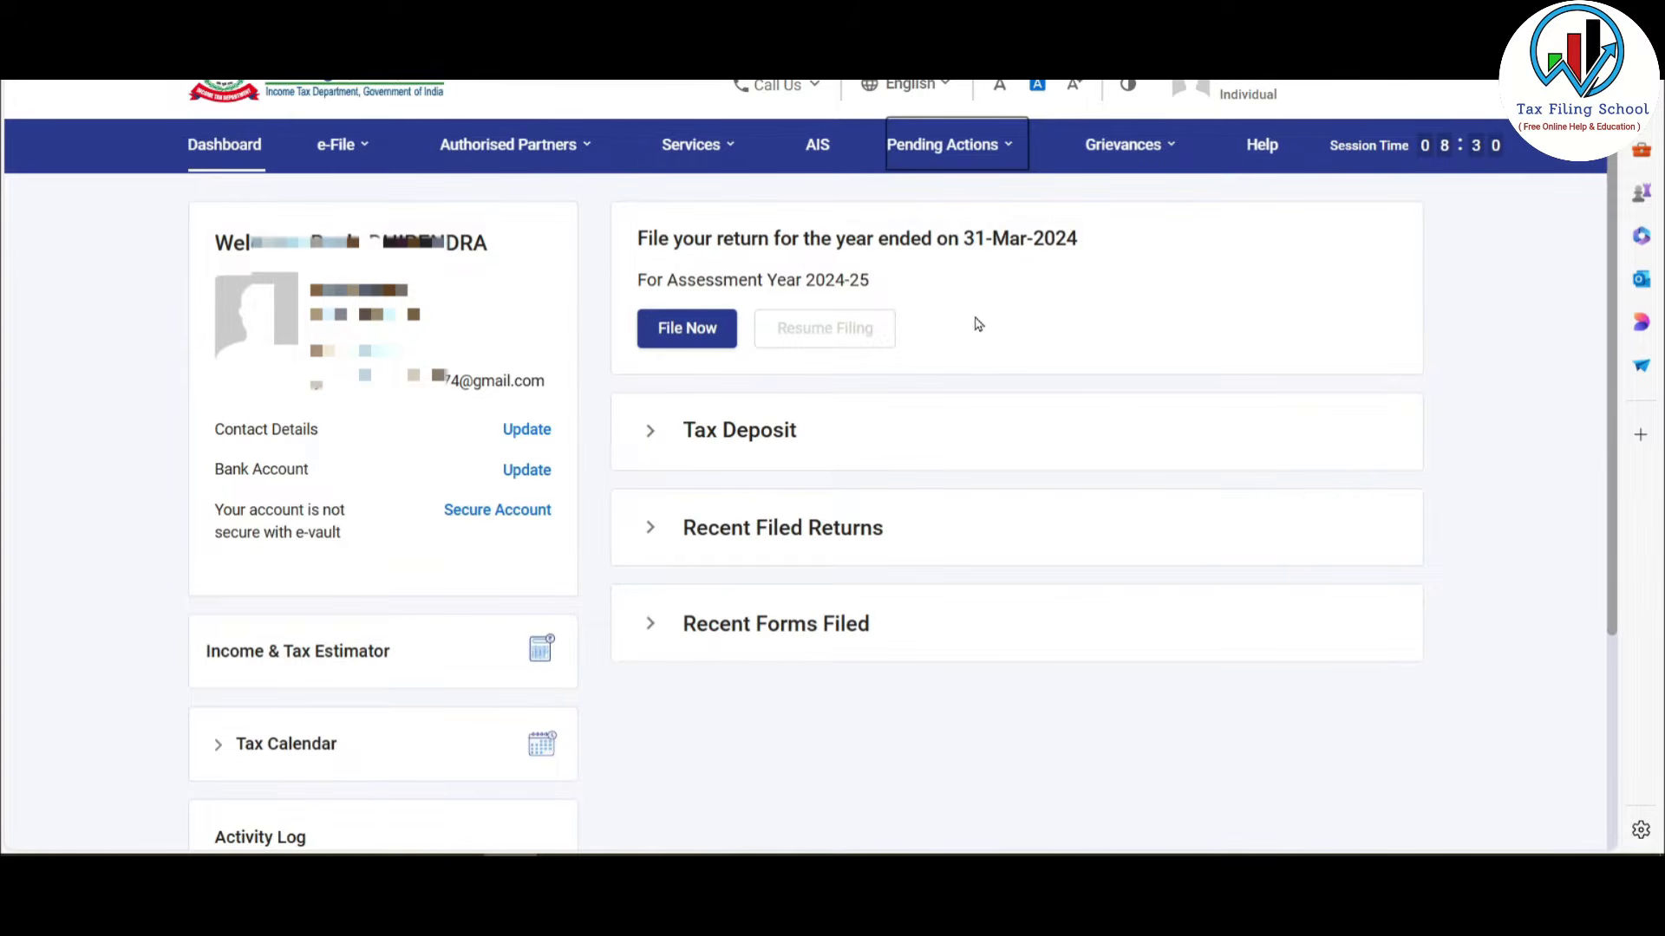
Step: Start an online income tax return for assessment year 2024-25 with the Individual status
left_click(686, 338)
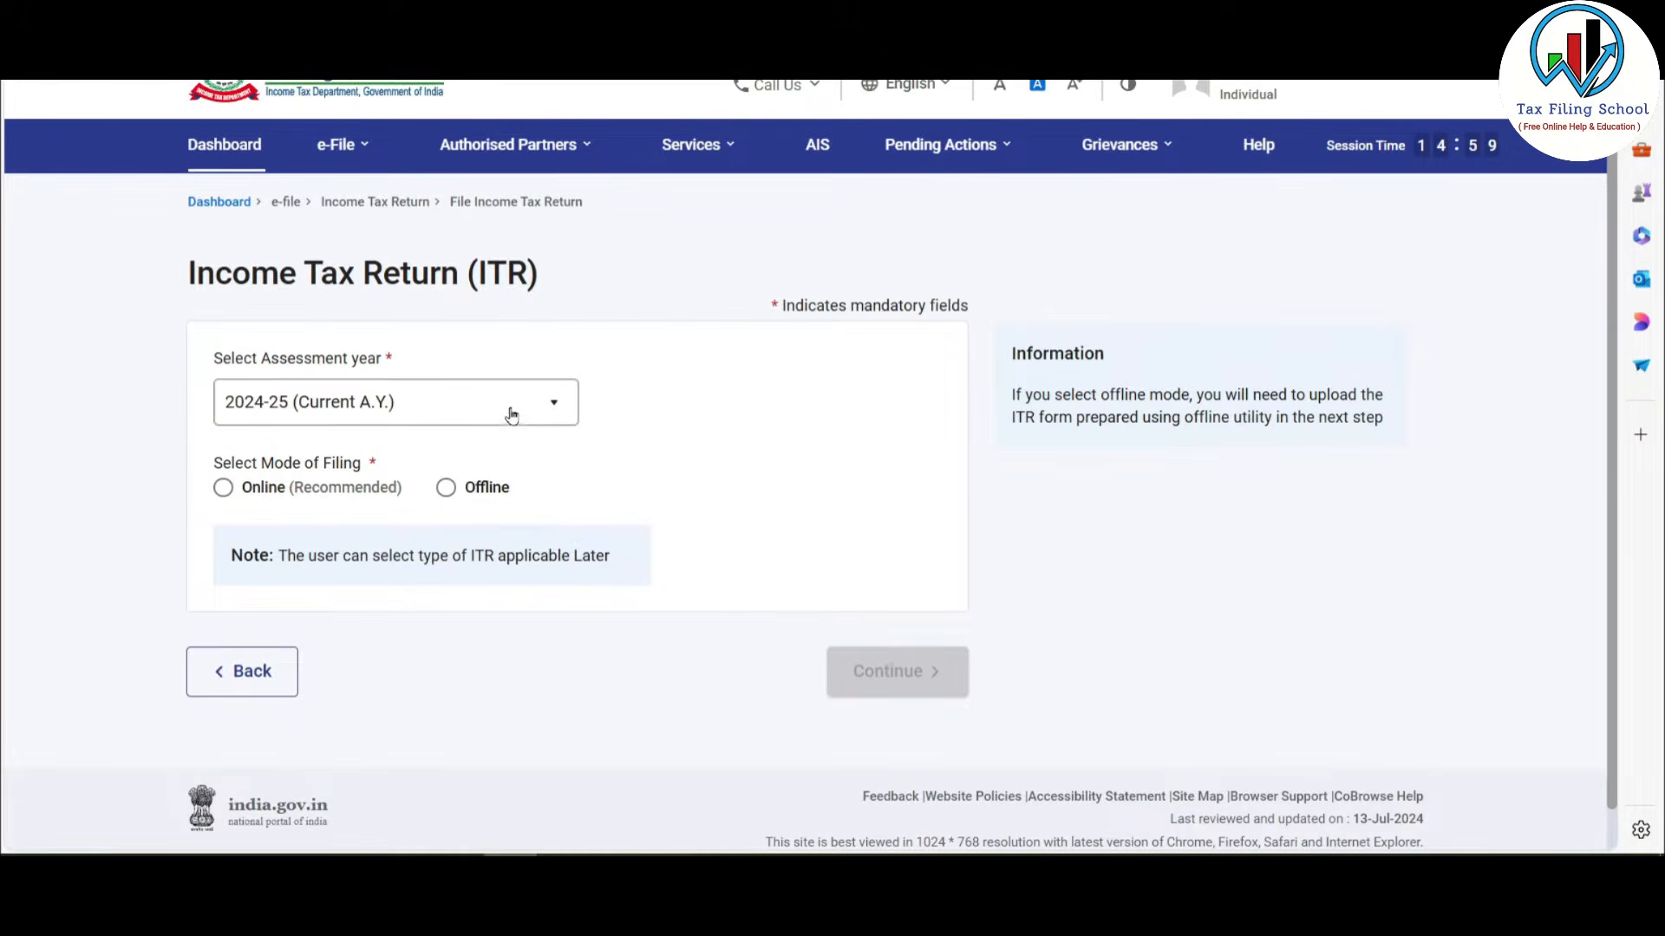
left_click(502, 404)
left_click(357, 501)
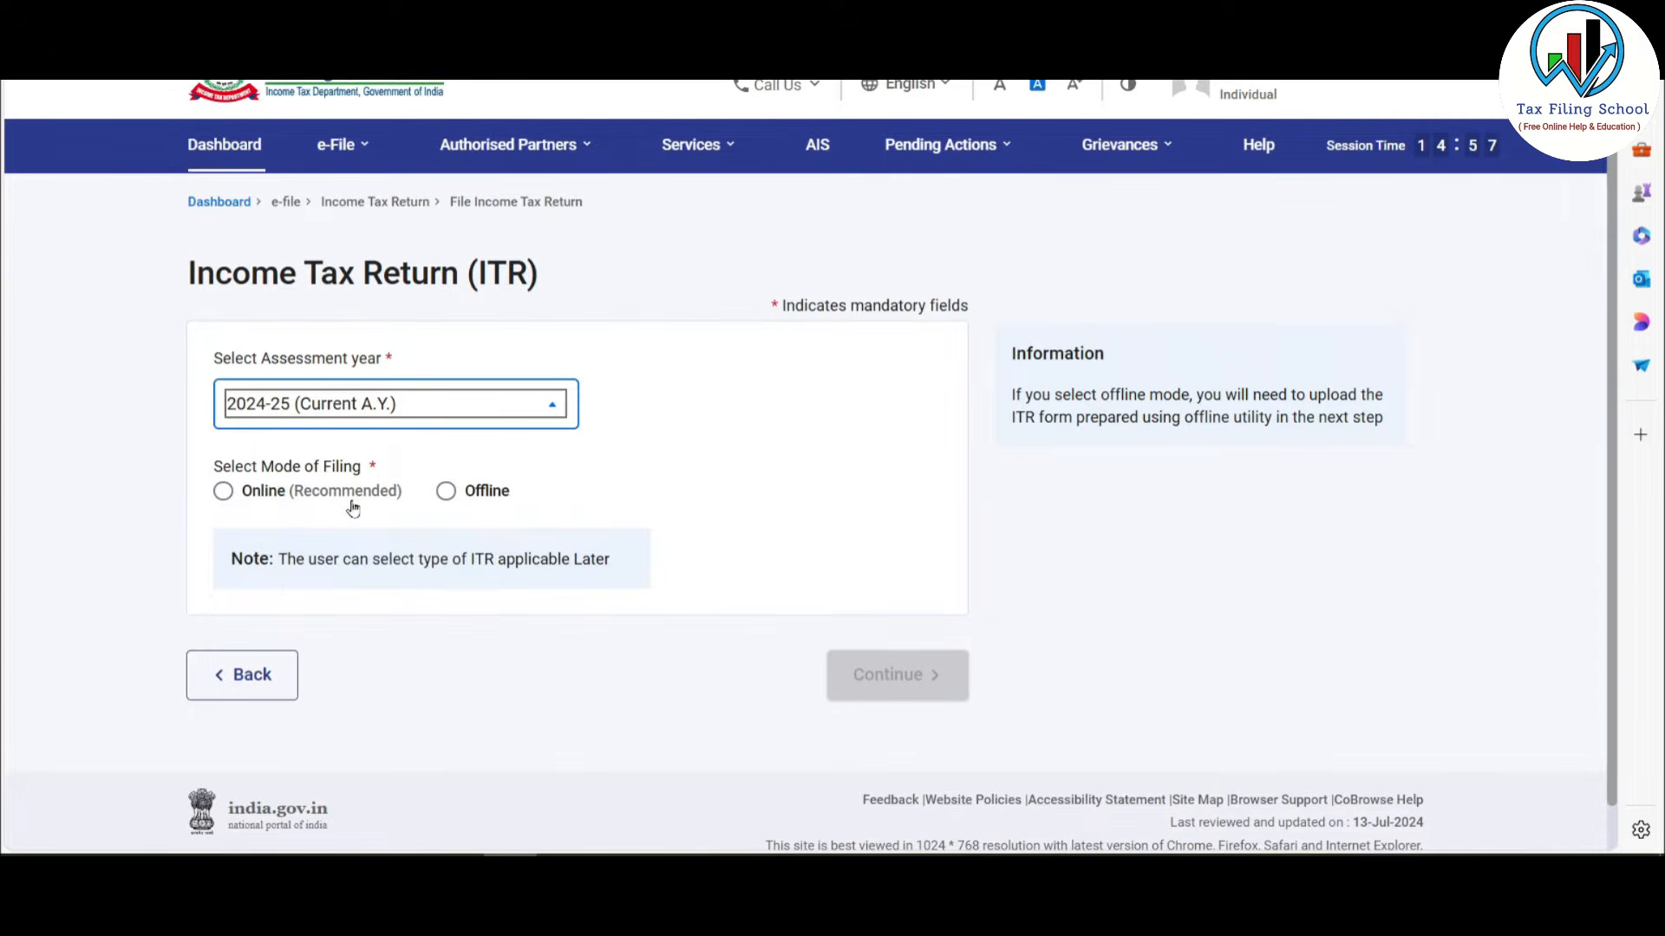
left_click(225, 491)
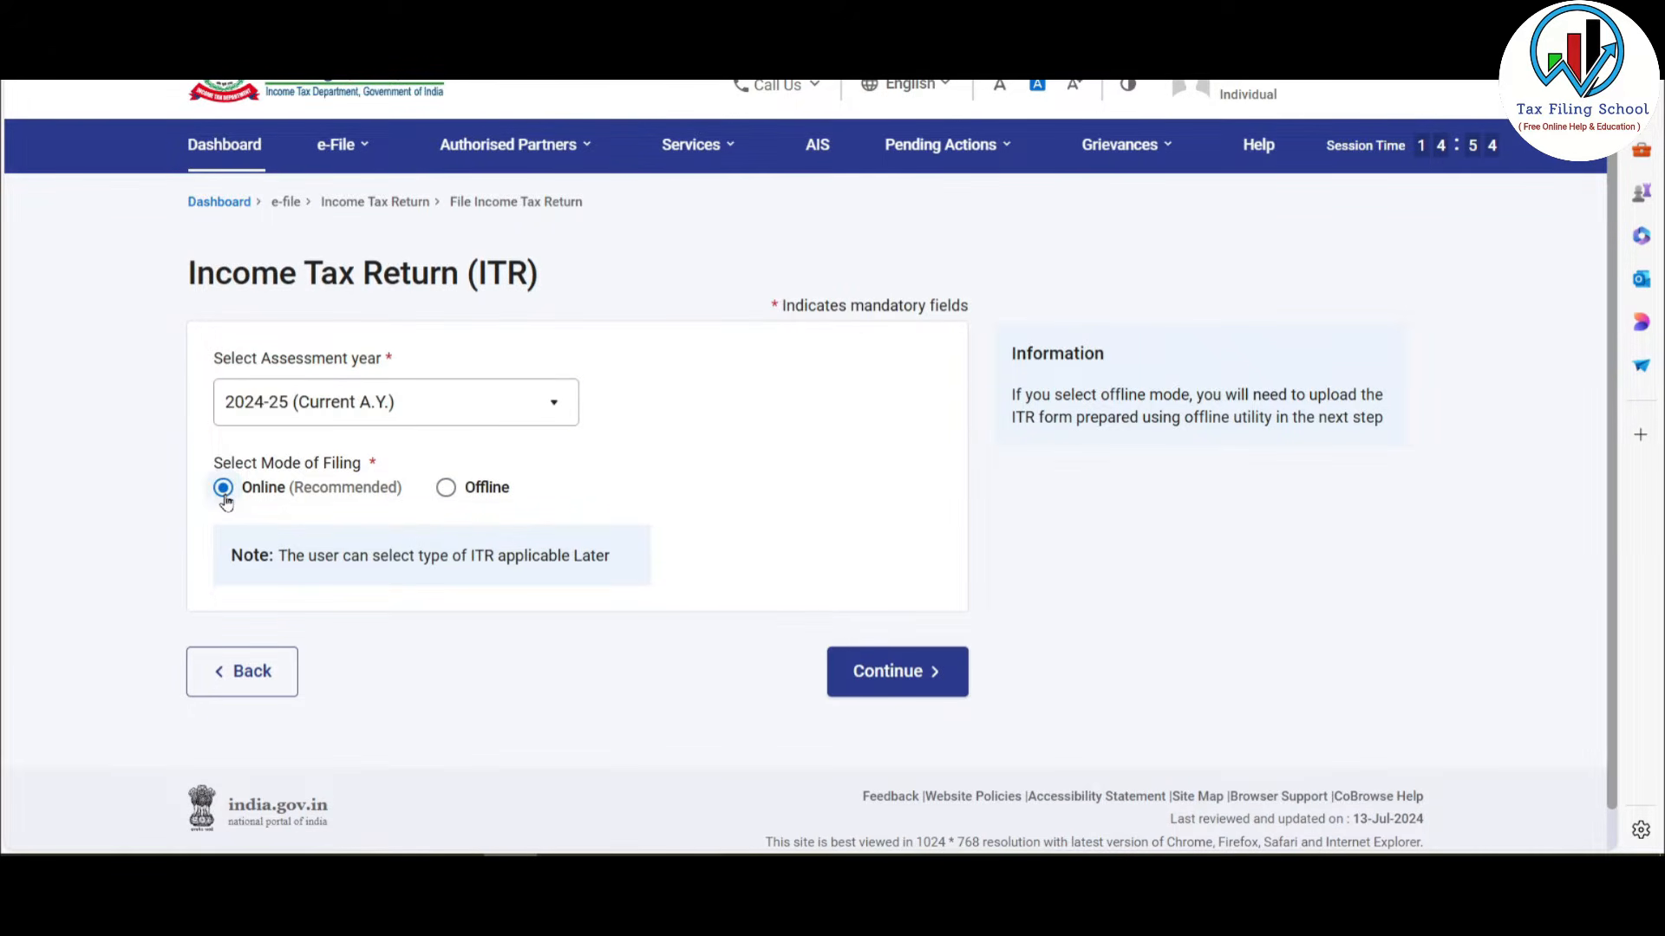
left_click(928, 669)
left_click(1319, 523)
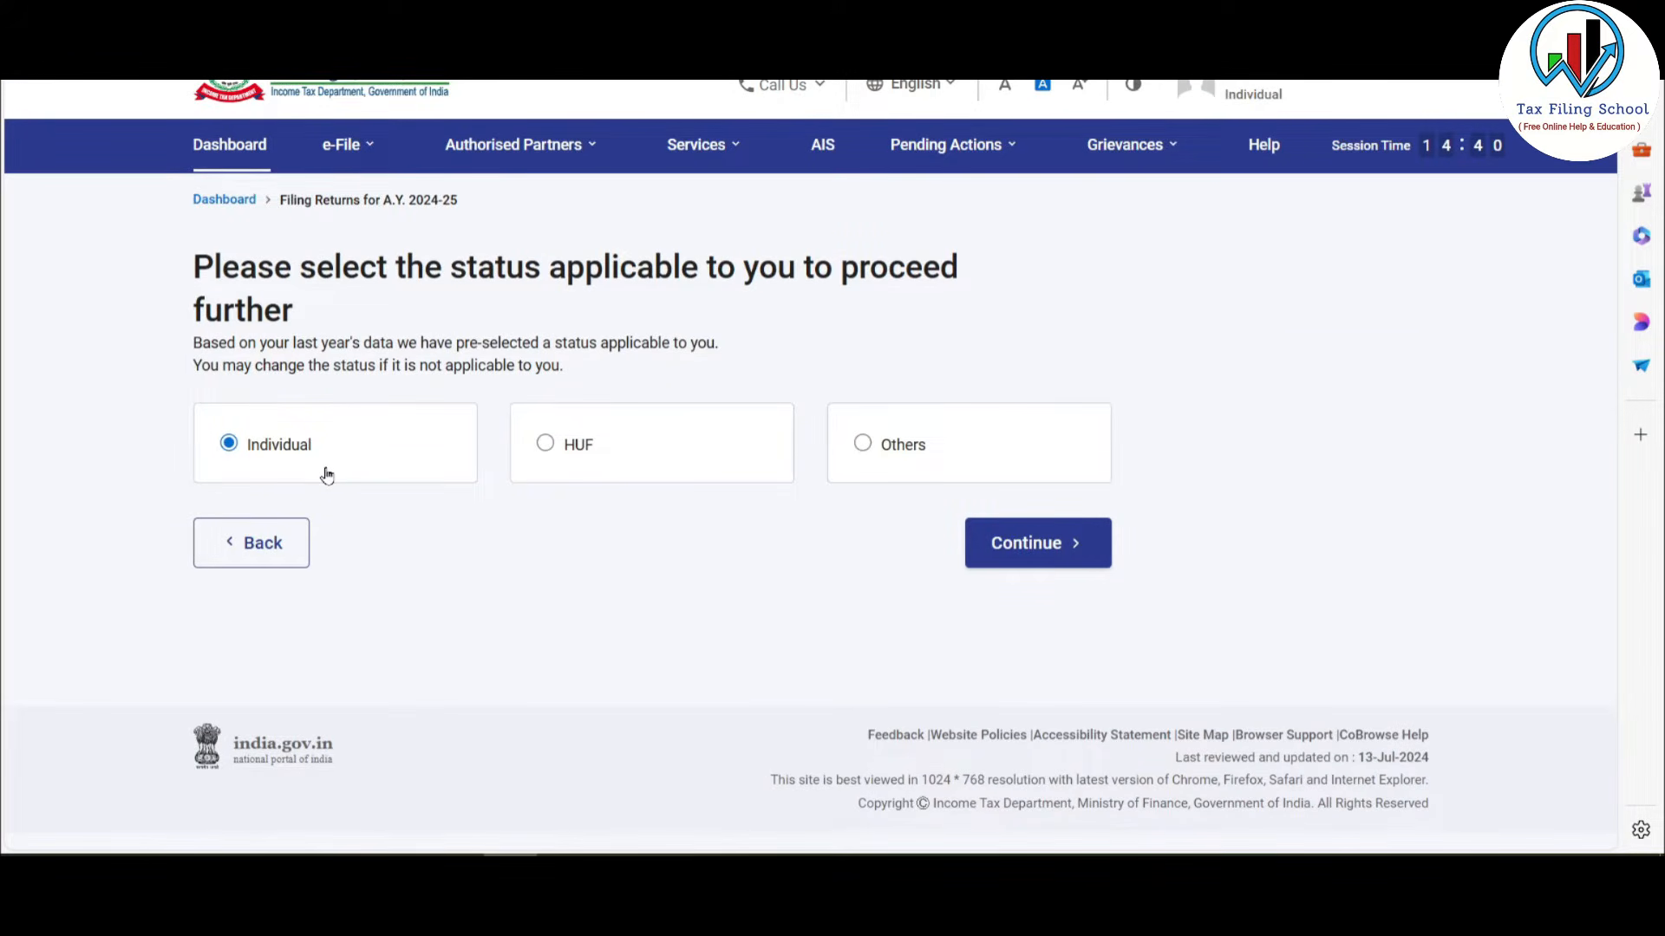
left_click(1074, 547)
Step: Choose the ITR-3 form and proceed to start the return
left_click(971, 475)
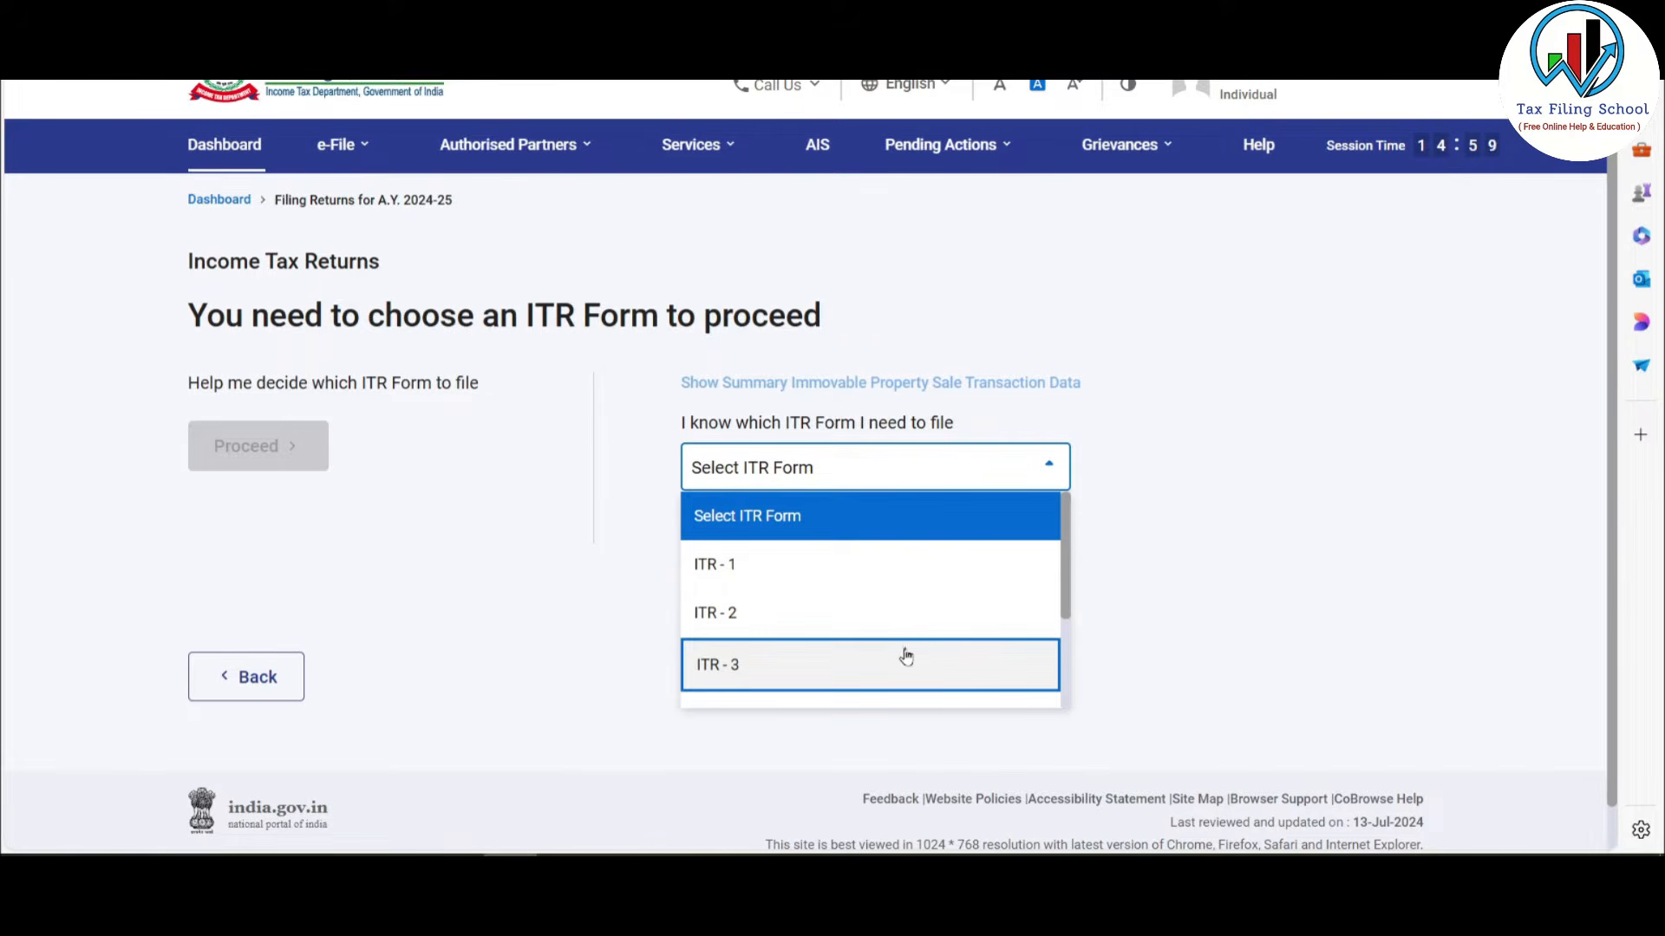
left_click(948, 666)
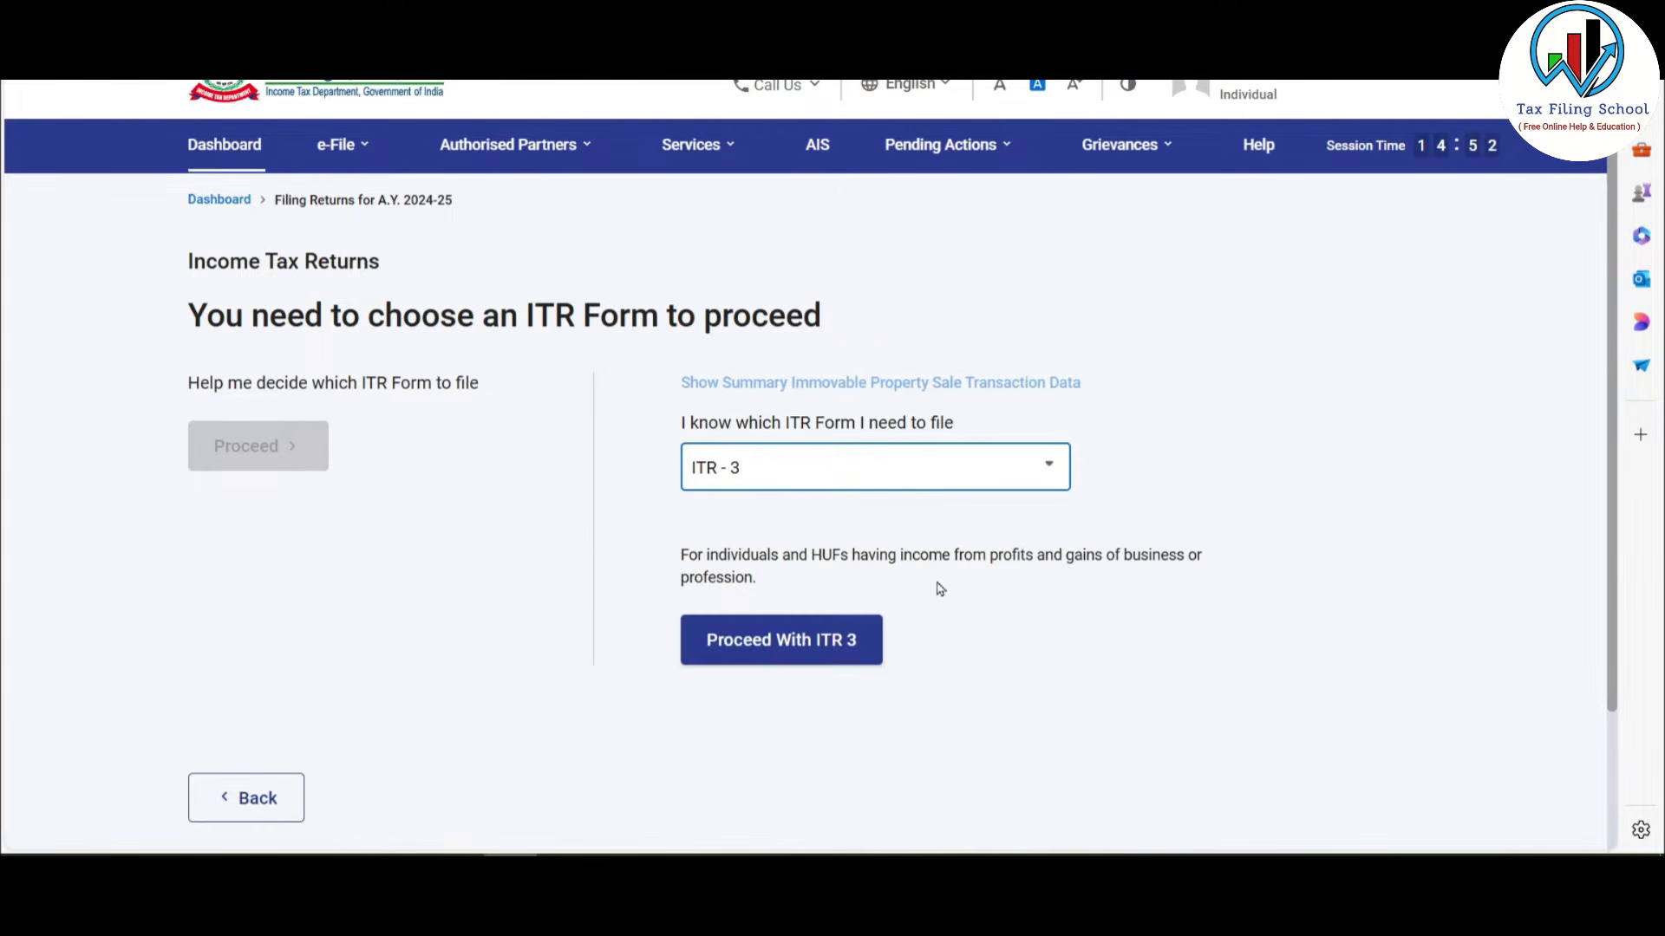
left_click(845, 643)
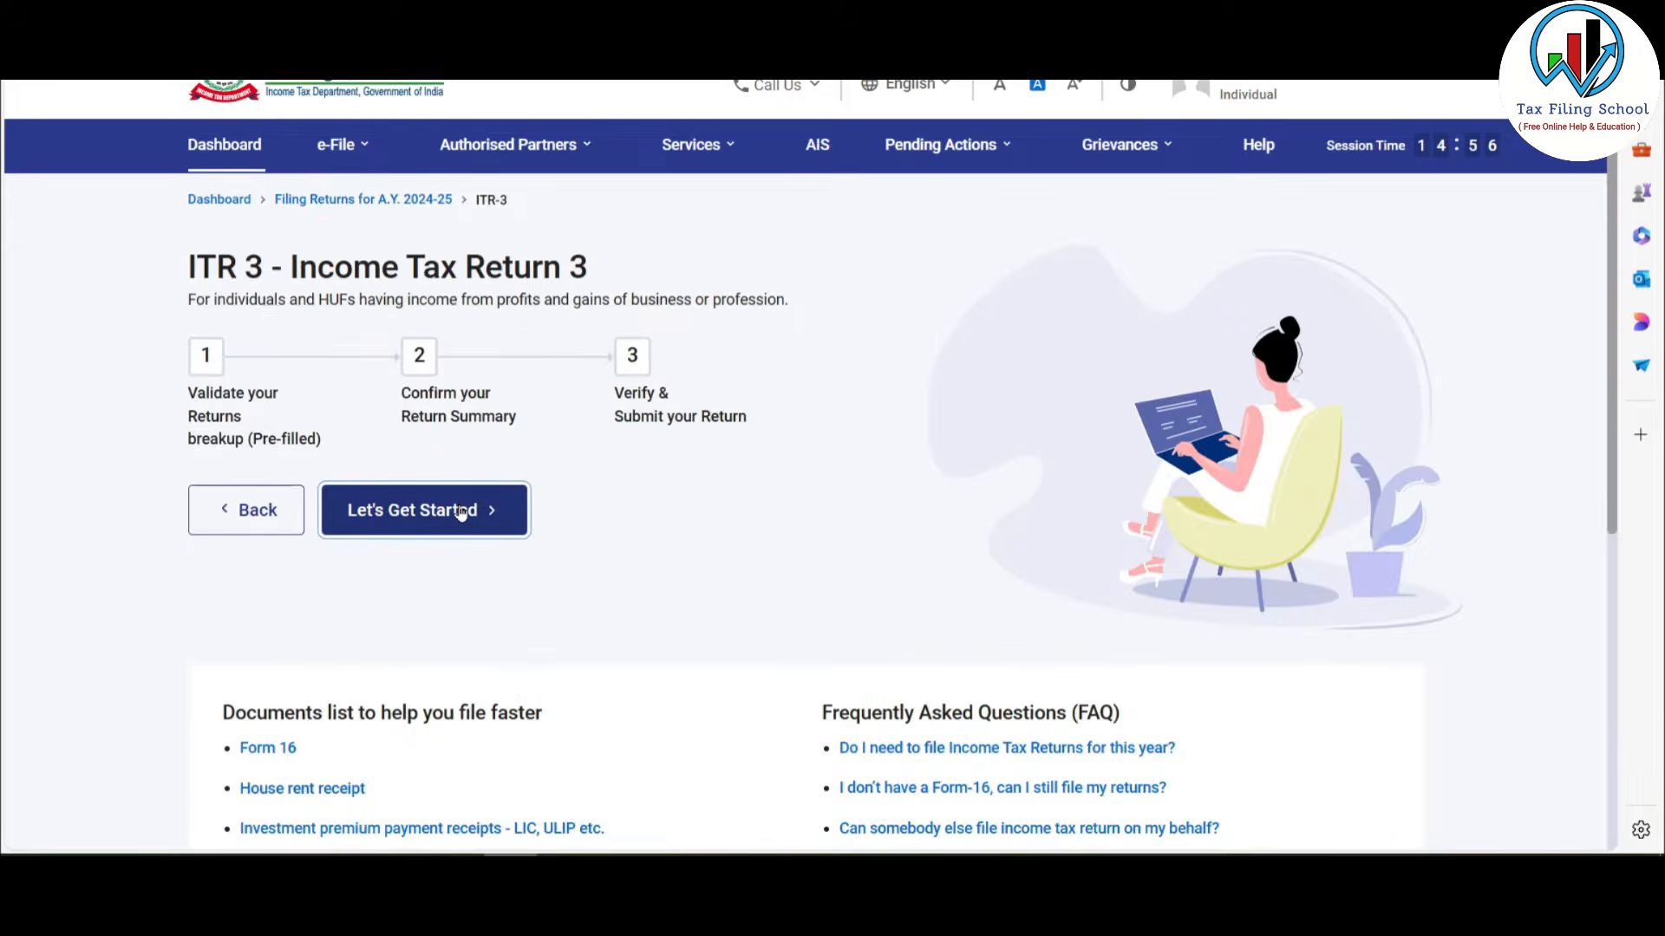
left_click(462, 511)
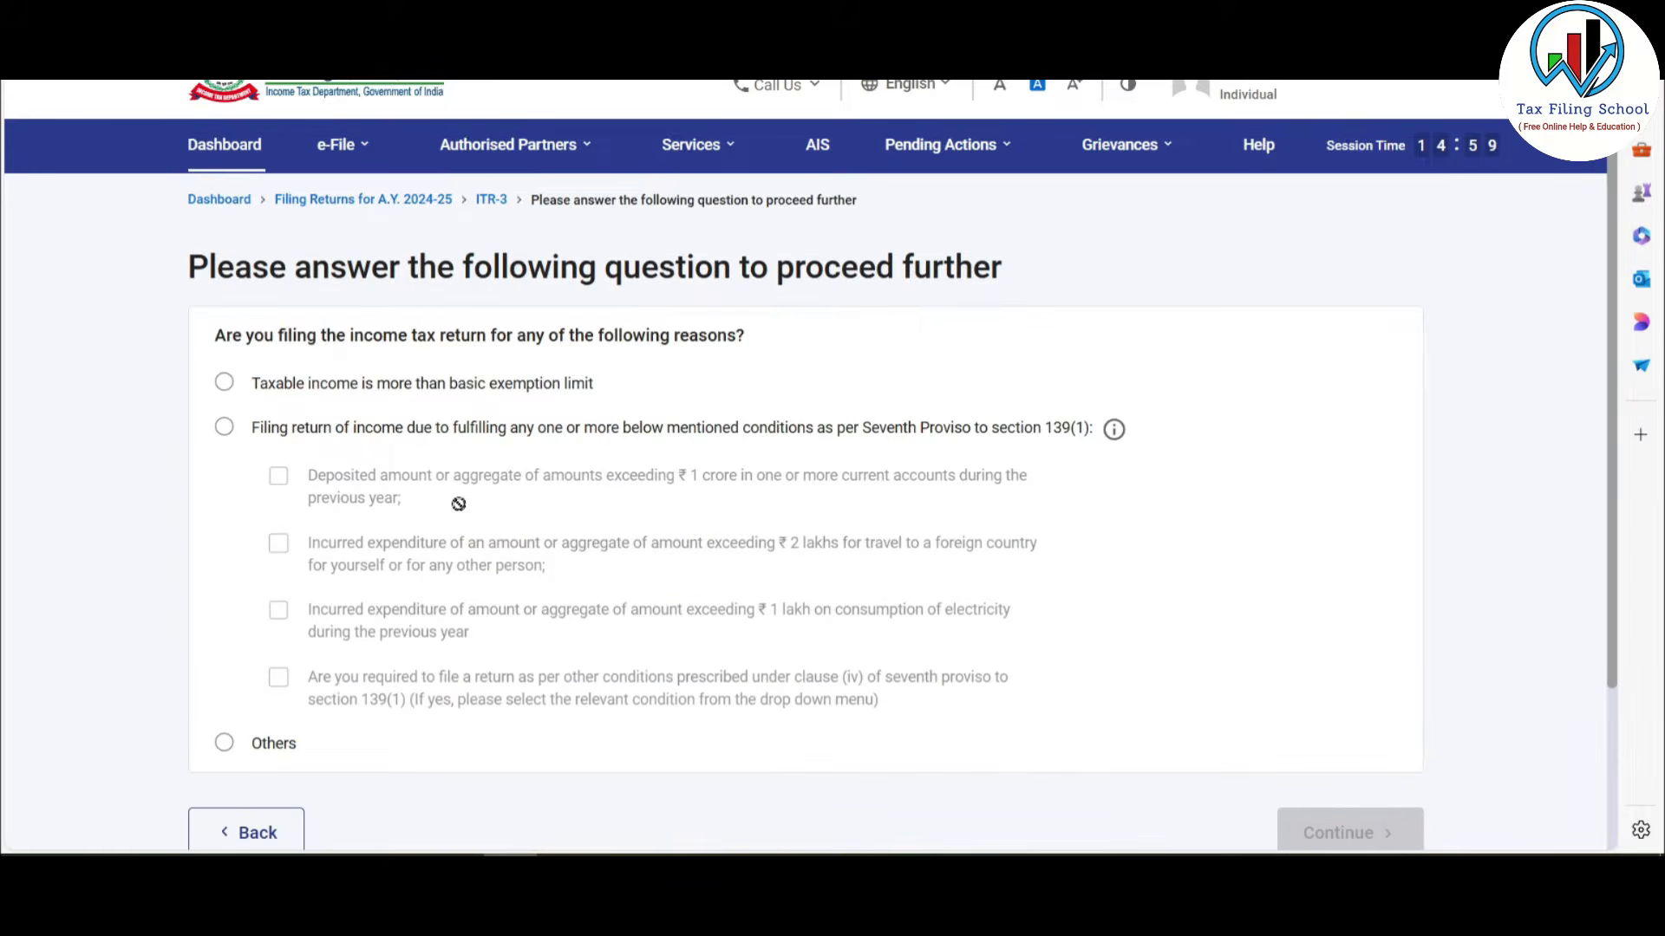
Step: State "Taxable income is more than basic exemption limit" as the filing reason and continue
left_click(225, 383)
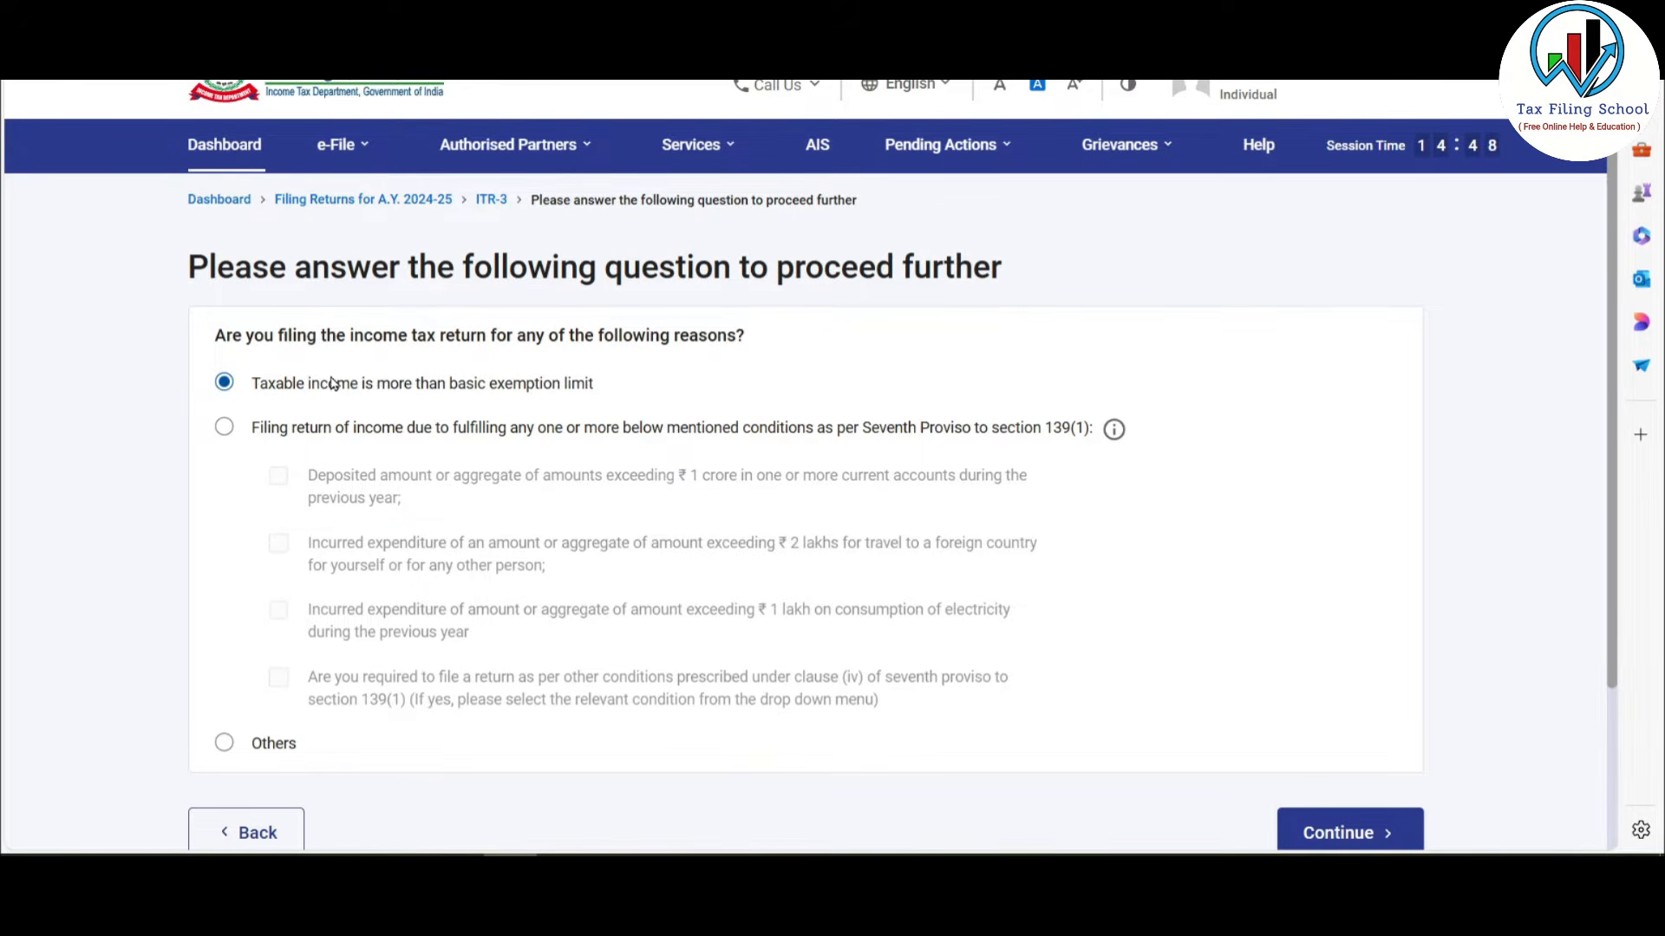
scroll(332, 384, "down", 2)
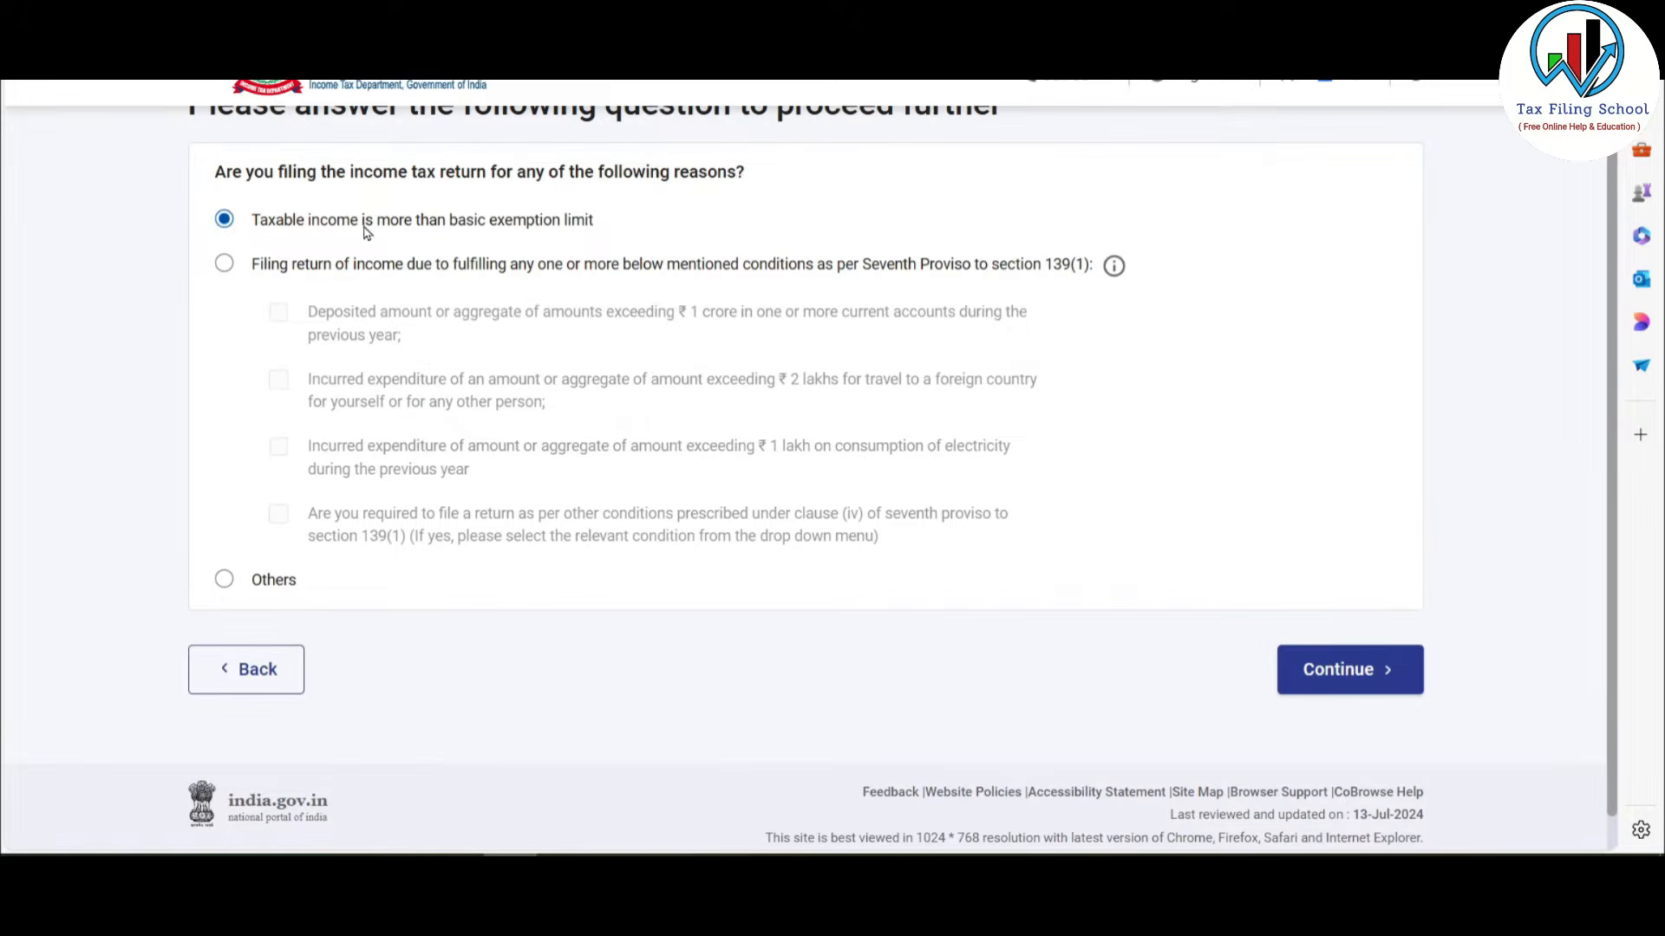
left_click(1377, 668)
Step: Deselect Schedule Capital Gains in the Income category and review the schedules in the remaining categories
left_click(343, 474)
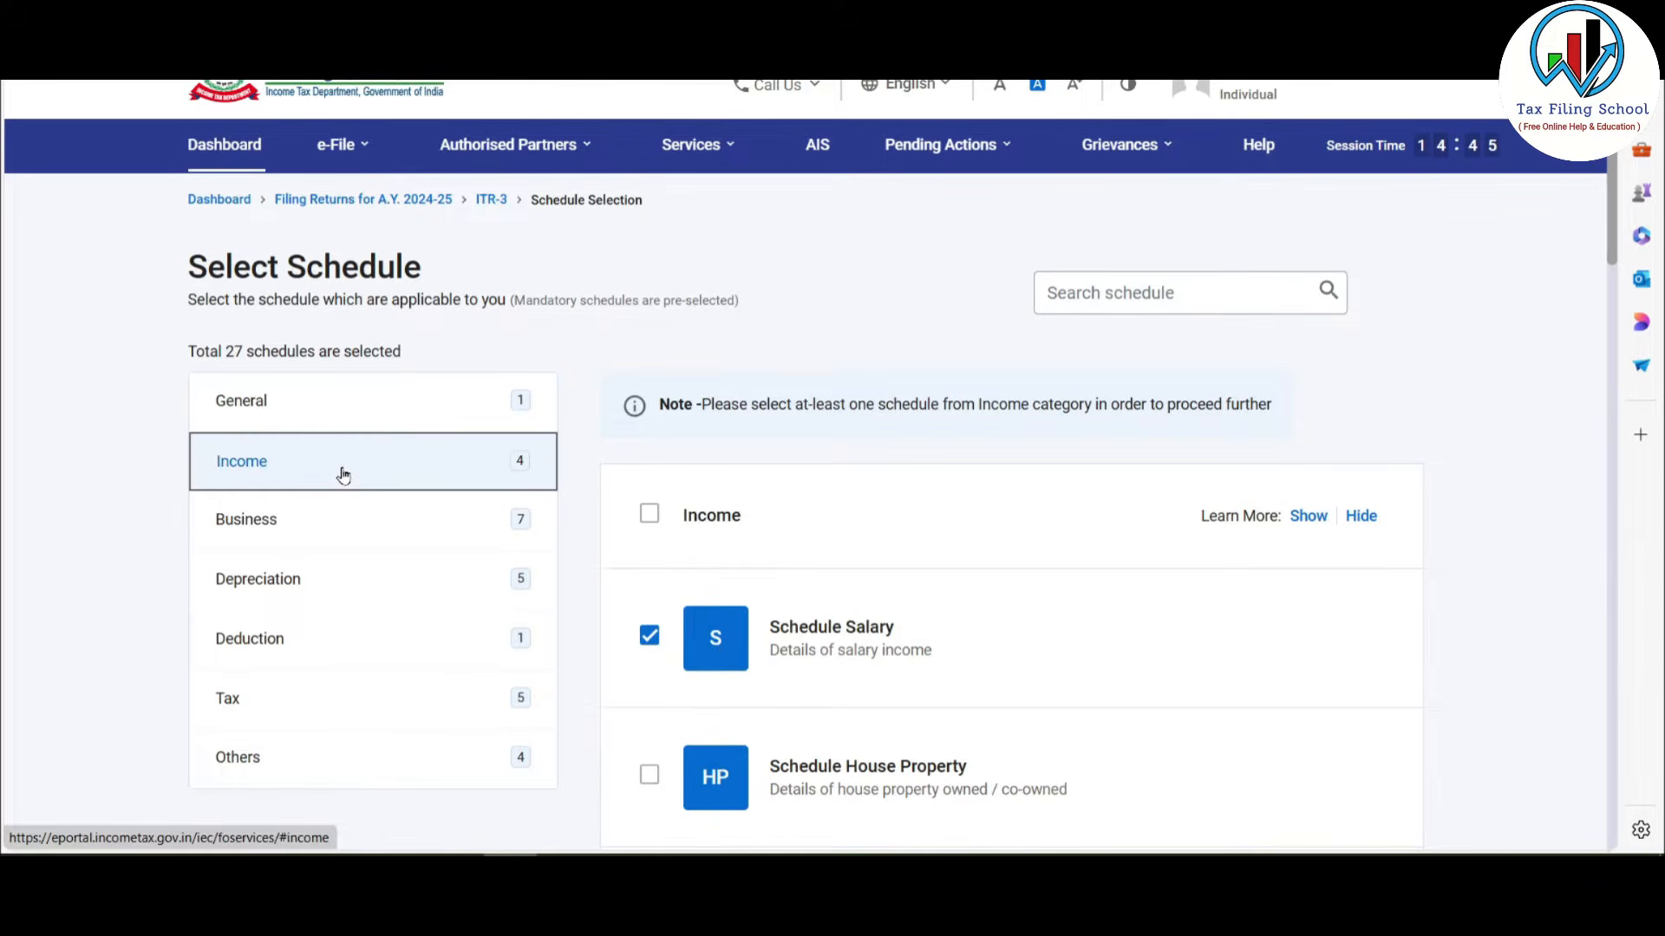
scroll(390, 421, "down", 2)
scroll(476, 465, "up", 2)
scroll(926, 376, "down", 2)
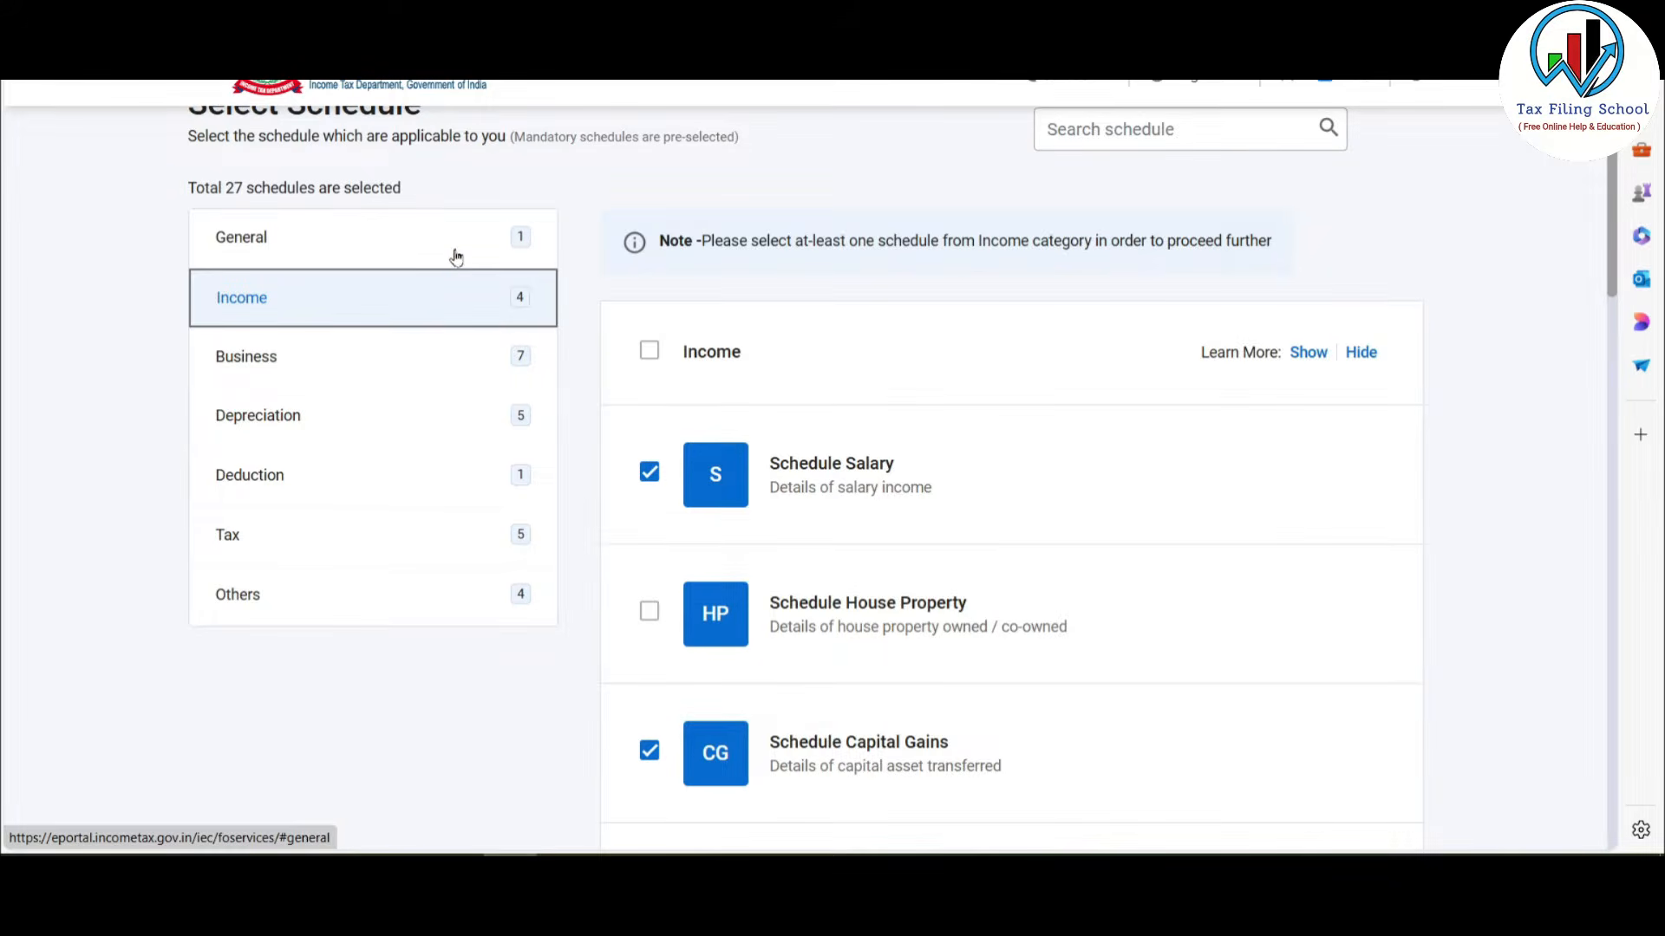
scroll(650, 368, "down", 2)
left_click(650, 533)
scroll(659, 503, "down", 2)
scroll(650, 445, "down", 5)
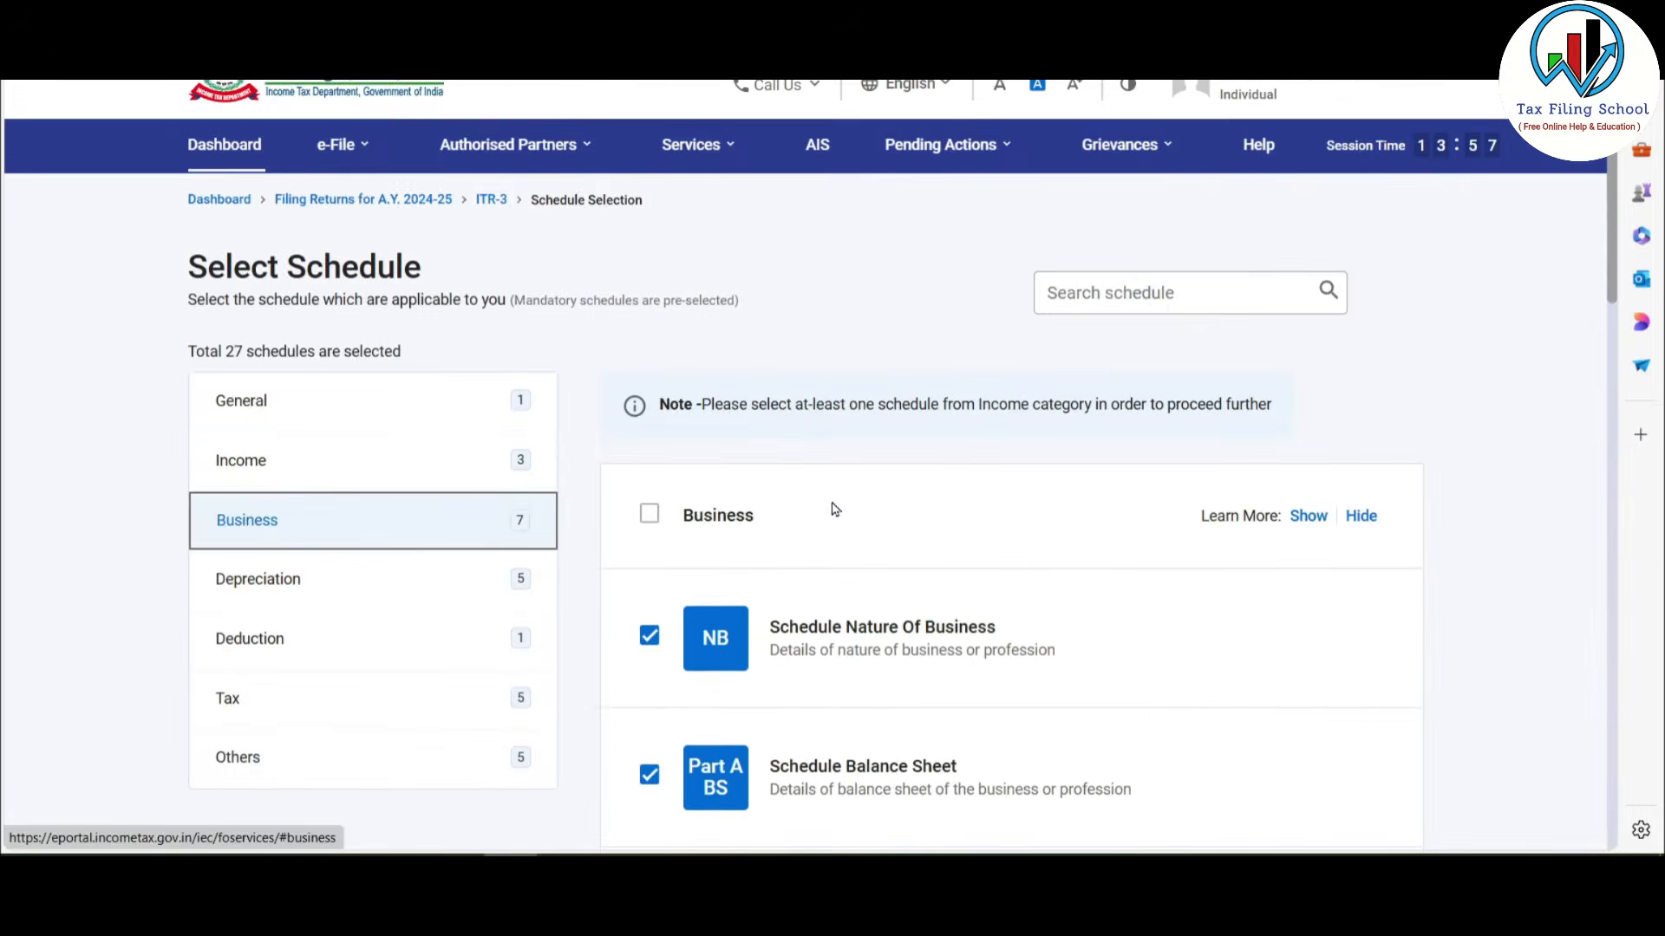
scroll(824, 507, "down", 10)
scroll(980, 613, "down", 3)
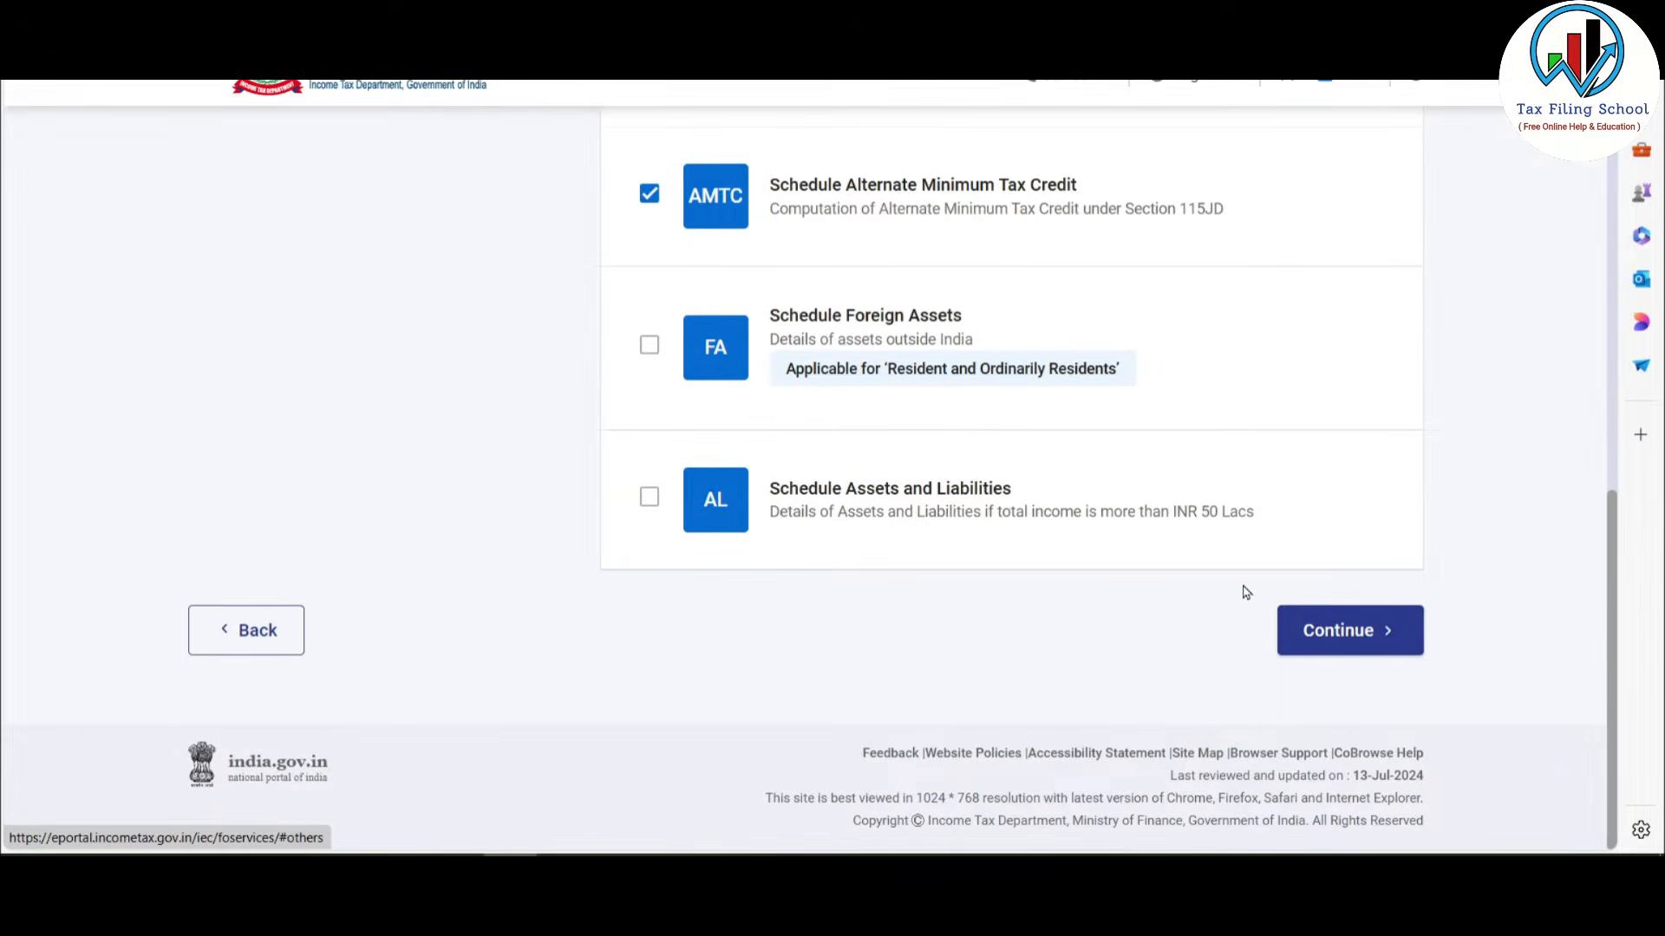
Step: Submit the schedule selection, accepting the schedule disclaimer and the notice about pre-filled return data
left_click(1280, 609)
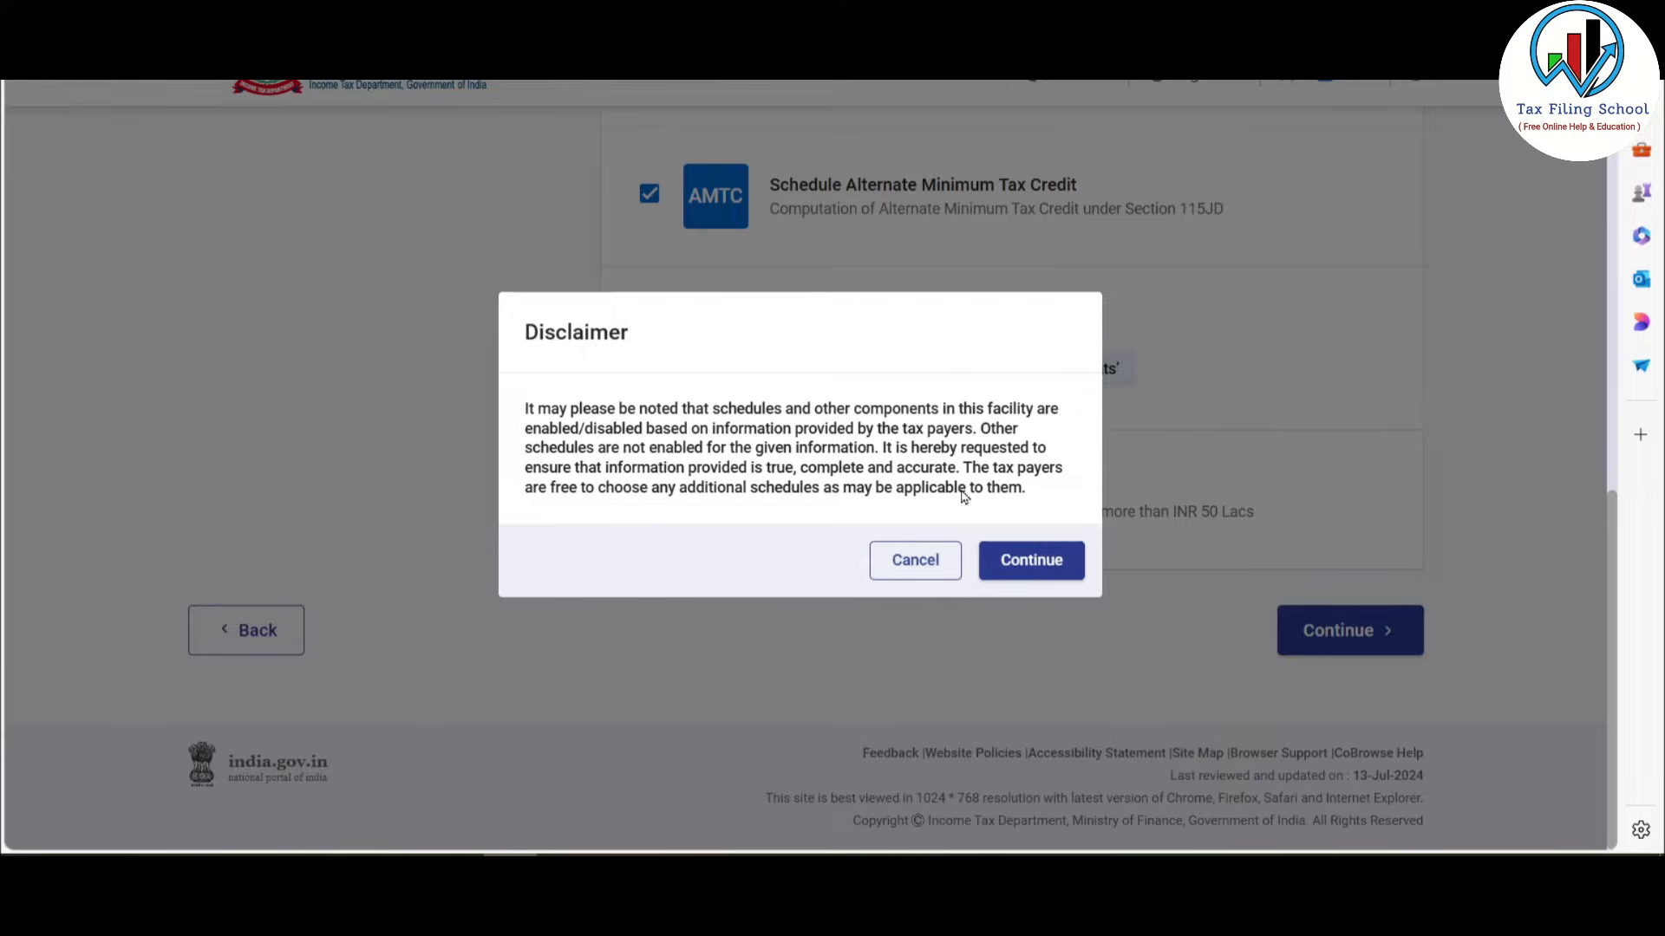
left_click(1038, 565)
left_click(477, 497)
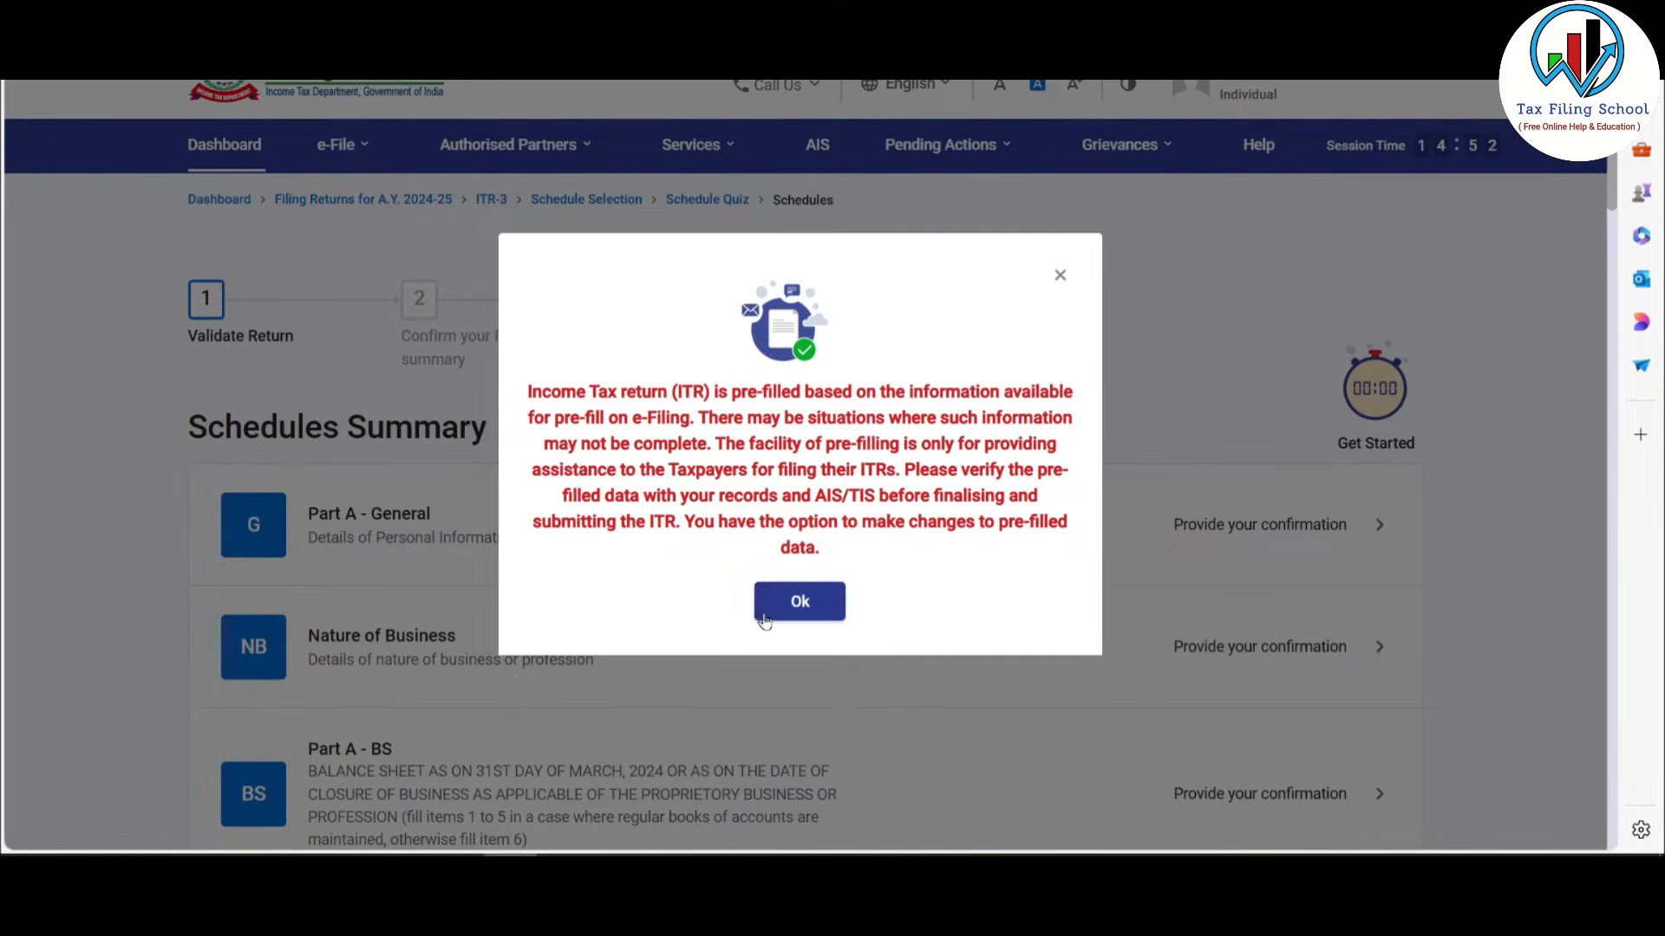
left_click(806, 606)
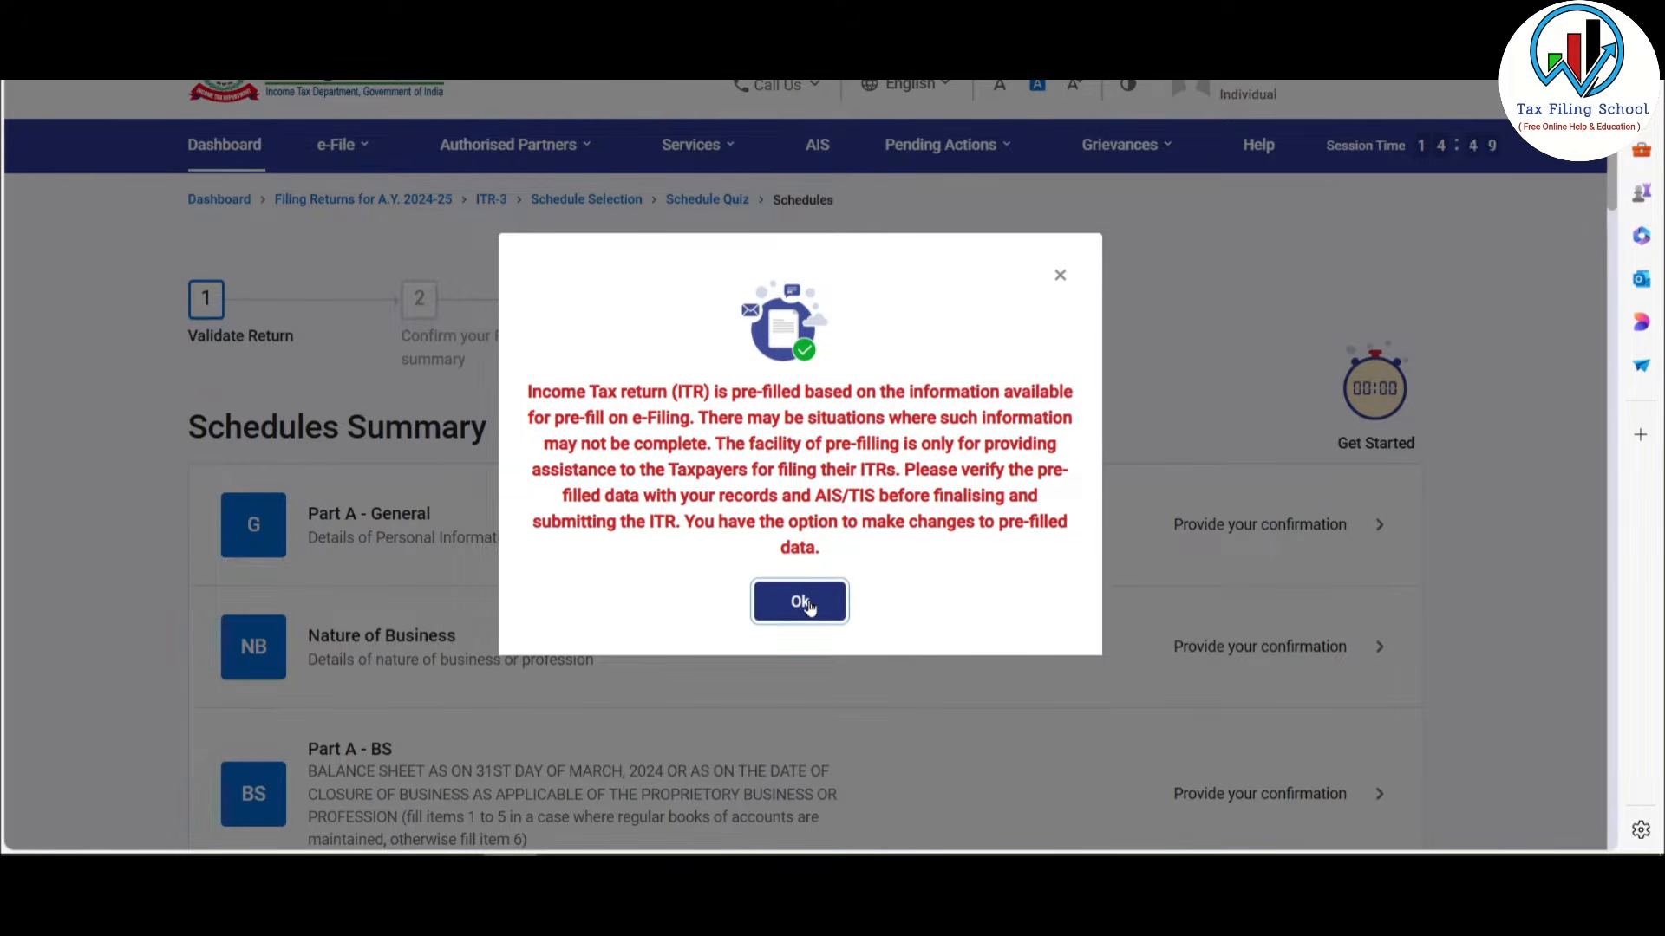
Step: Open Part A - General and set the due date for filing return of income to 31st July in the Filing Section
scroll(829, 566, "down", 3)
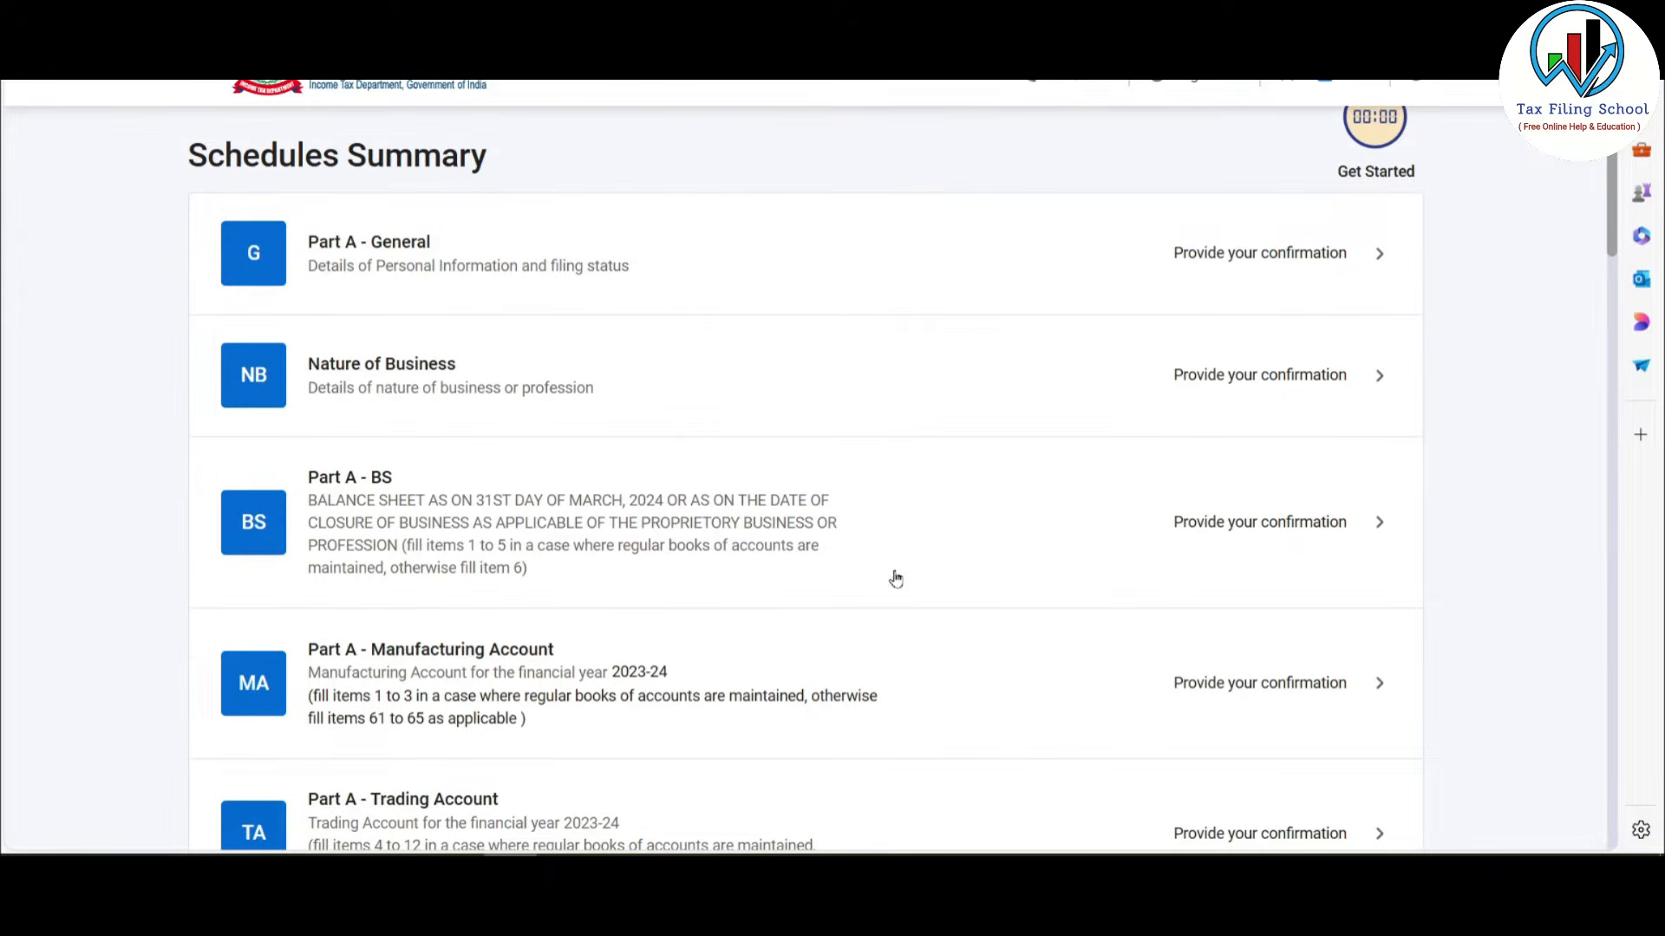
left_click(1223, 251)
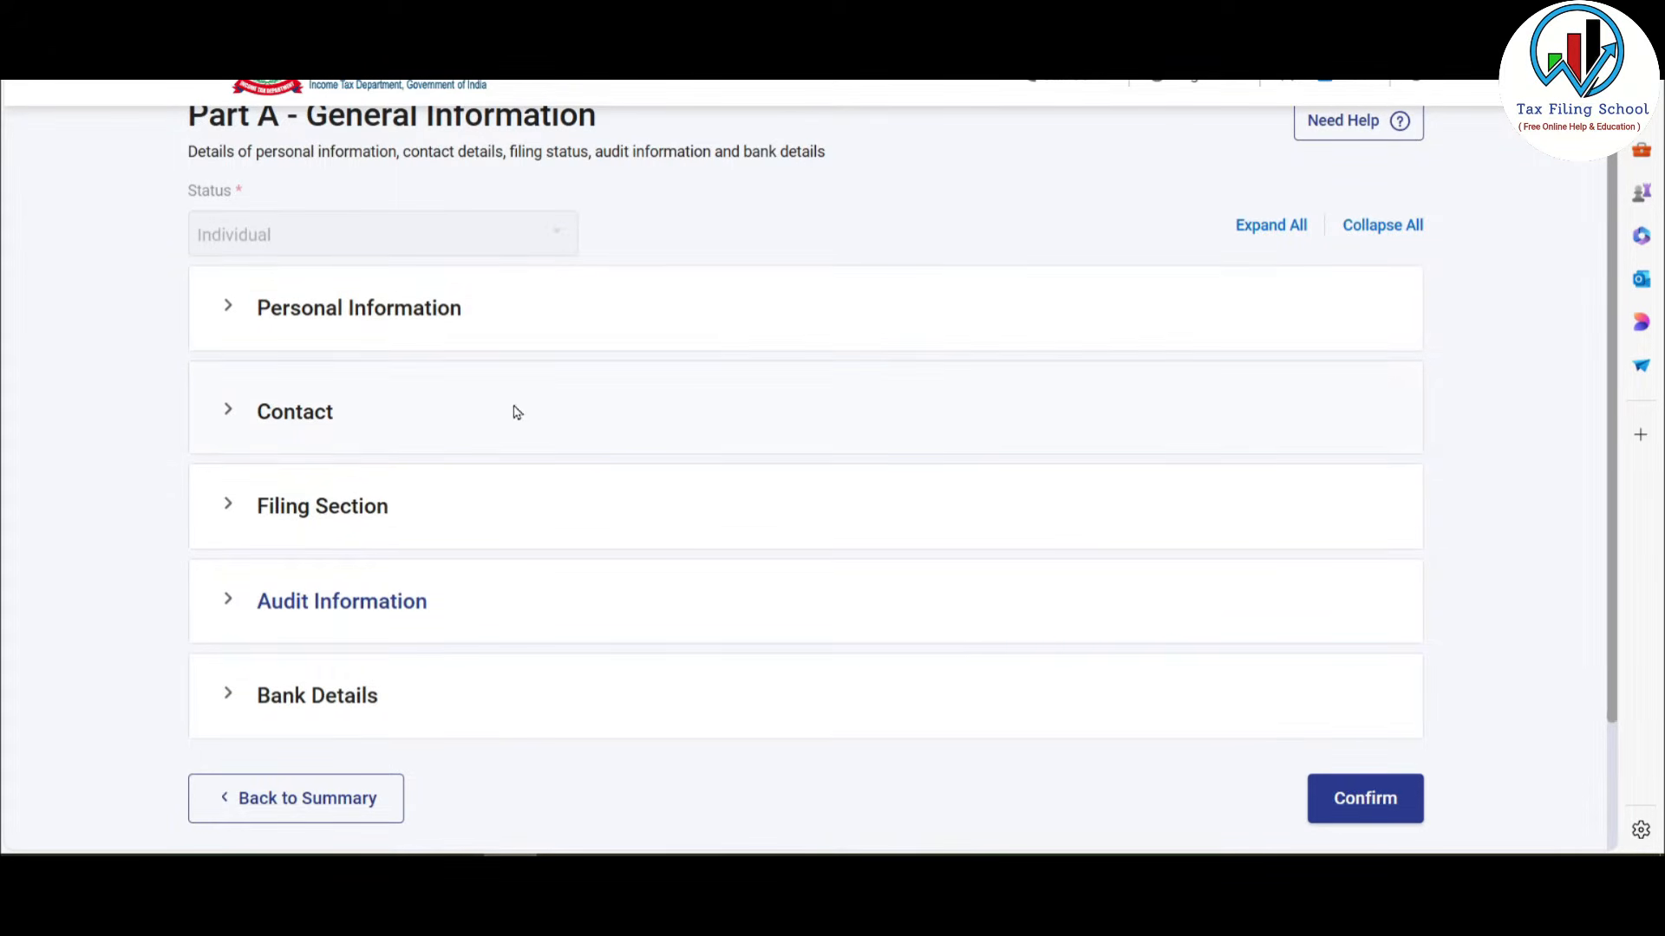
scroll(486, 363, "down", 1)
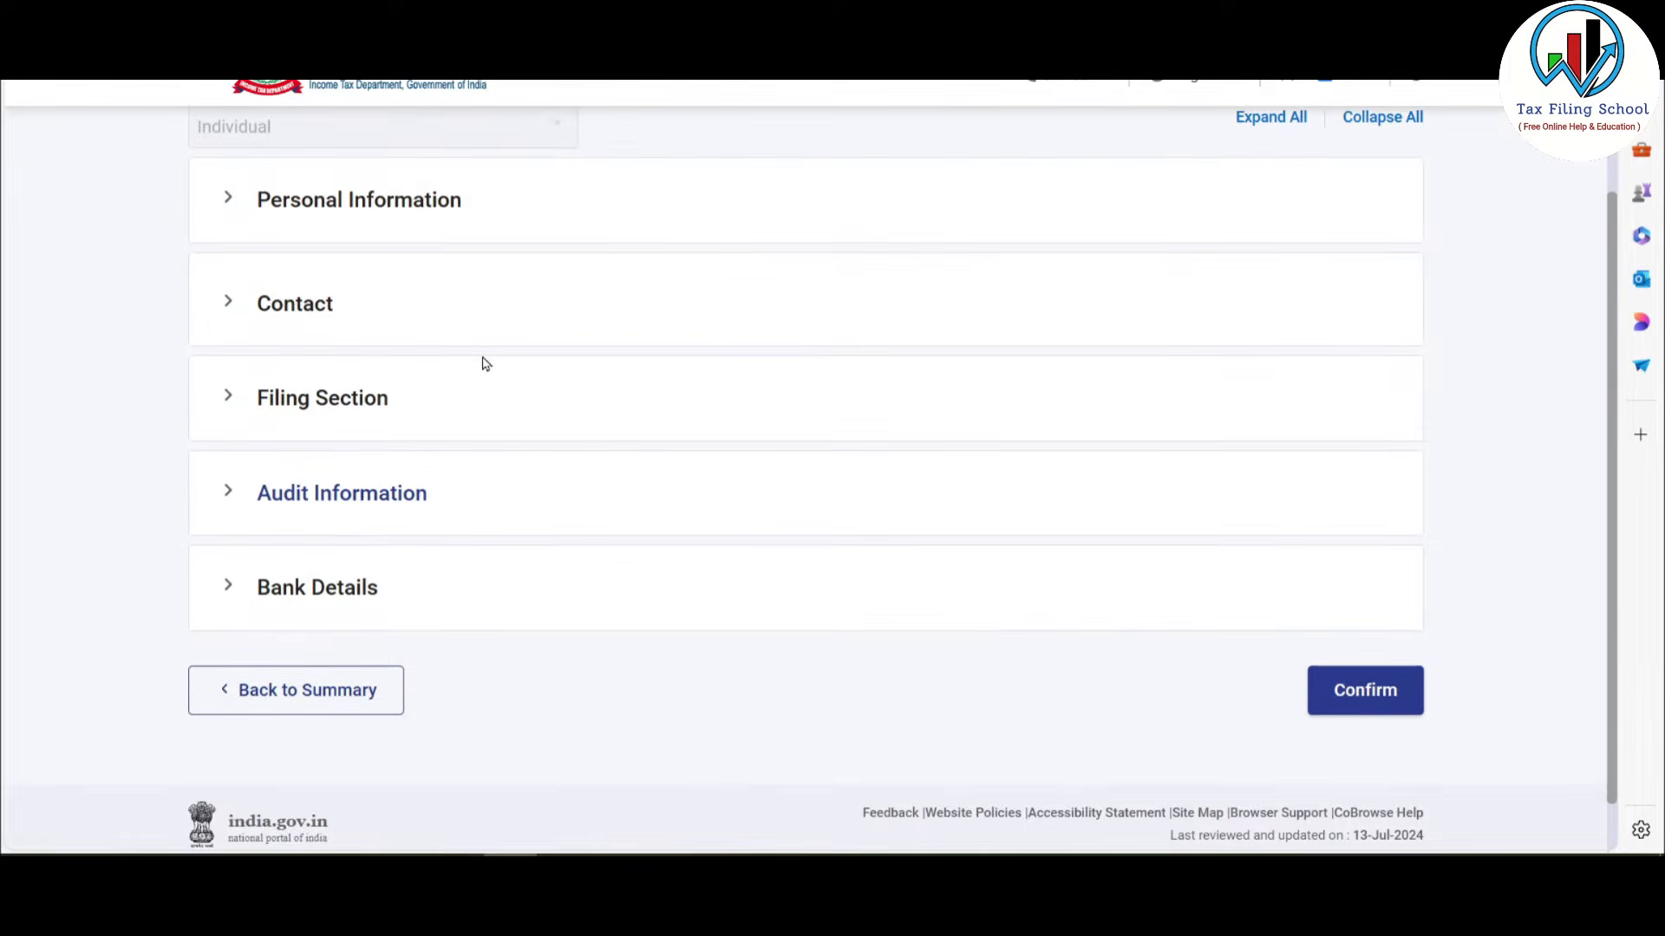
left_click(358, 408)
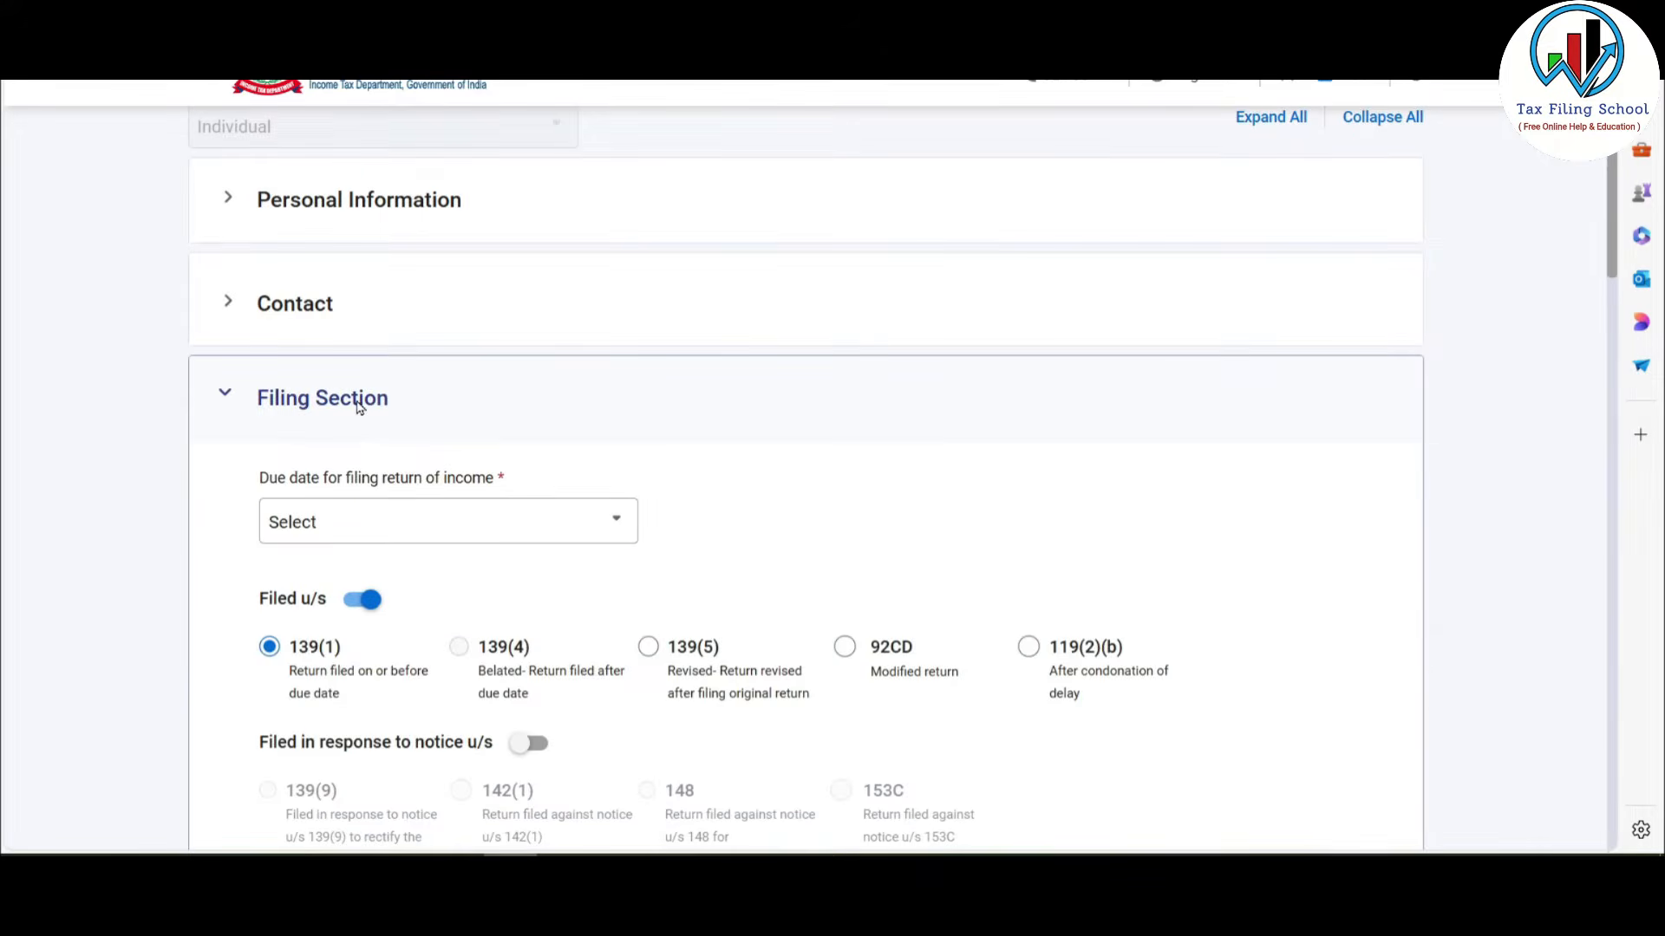
scroll(365, 408, "down", 1)
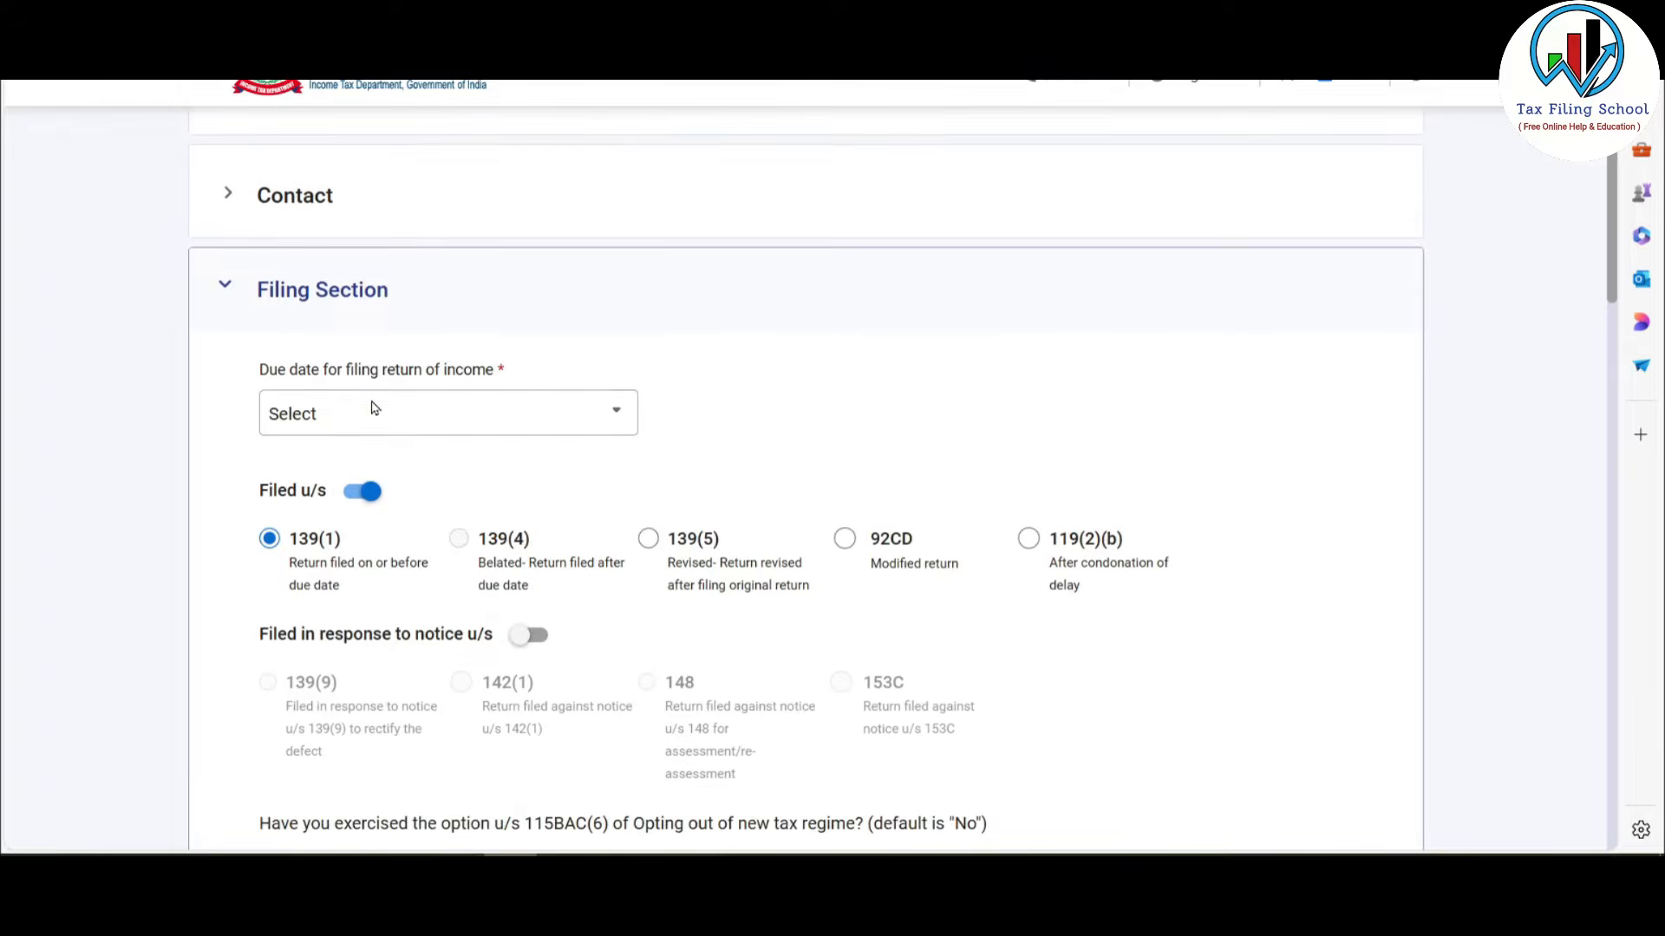
left_click(584, 416)
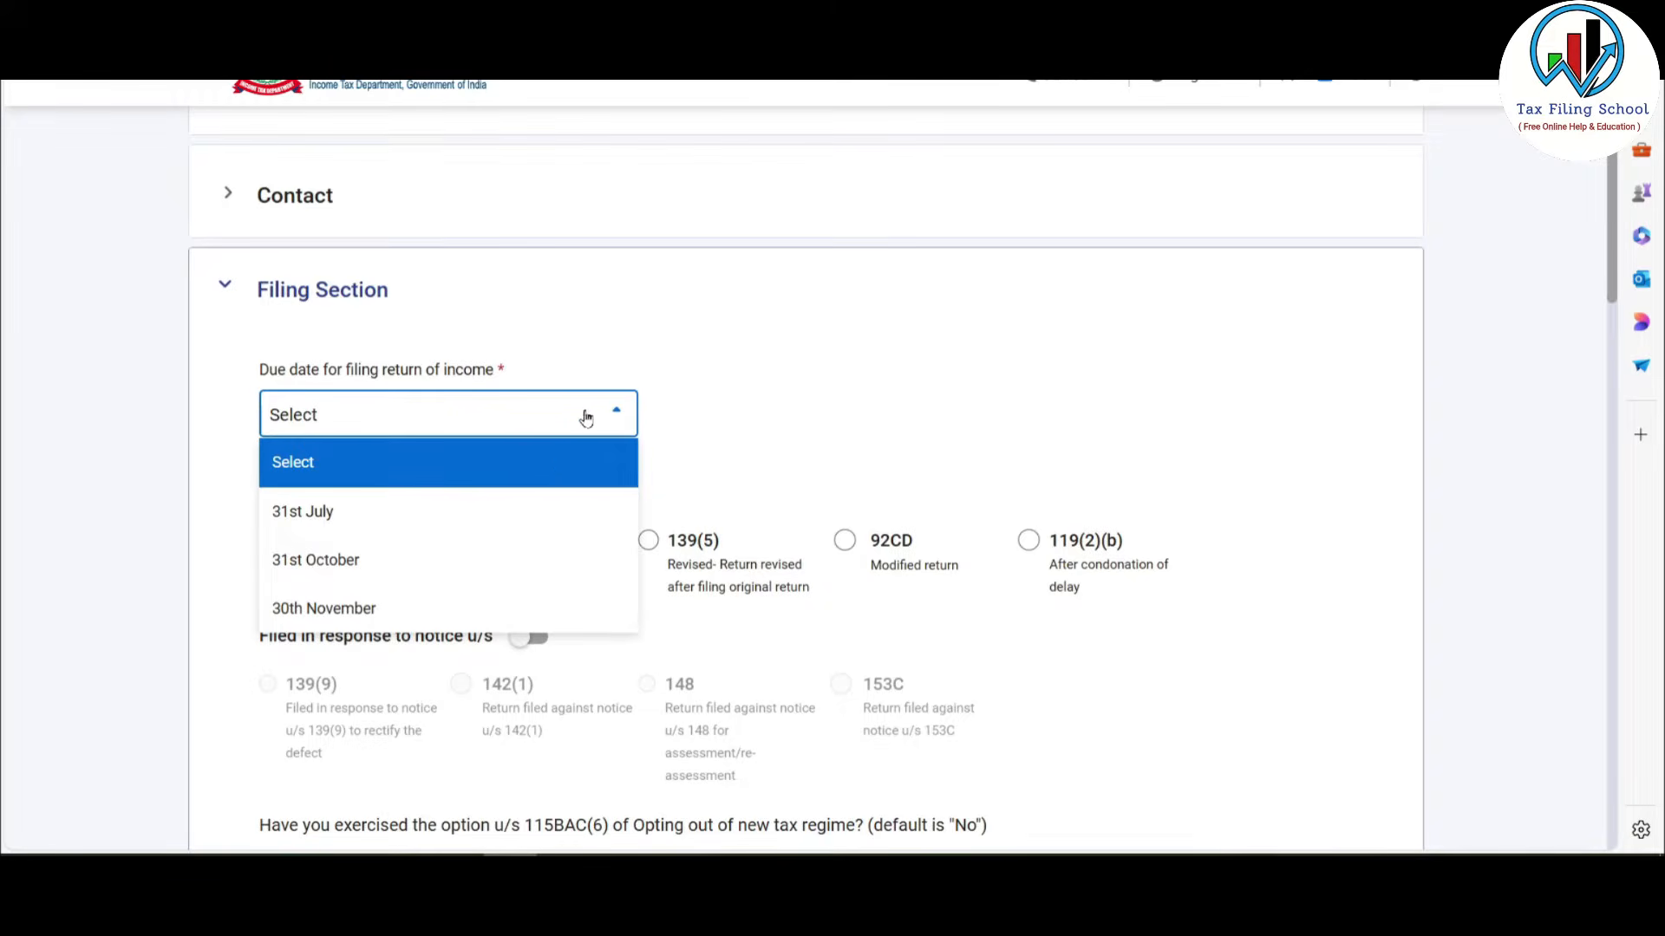
left_click(322, 515)
scroll(529, 421, "down", 2)
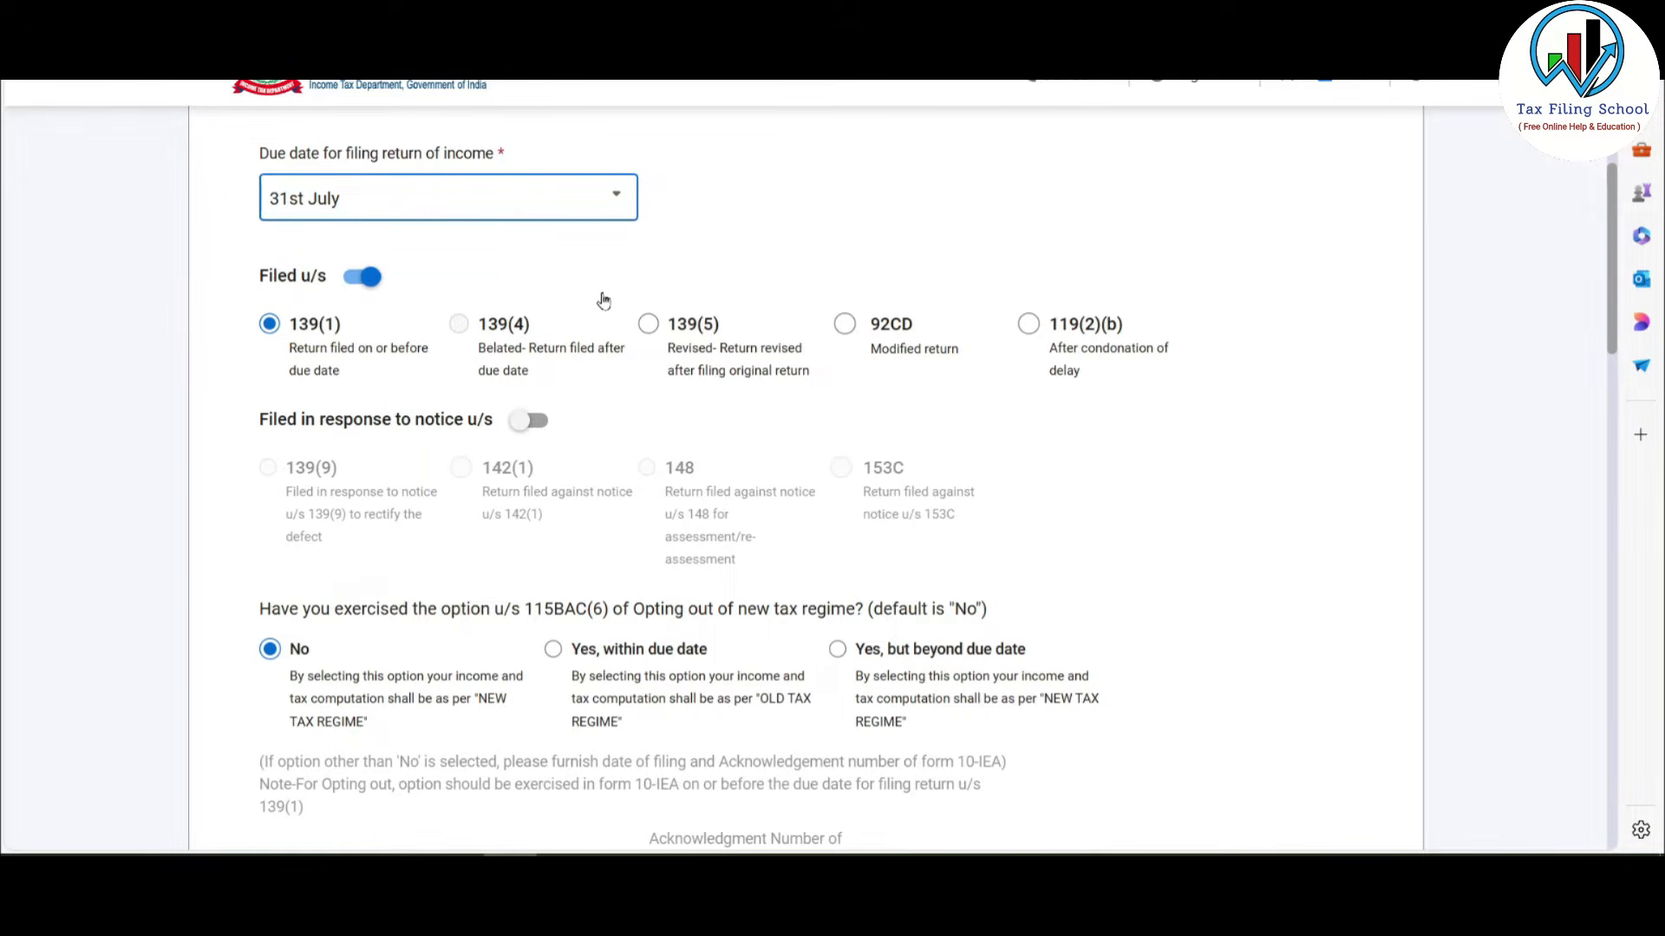
Step: Try both Yes answers for opting out of the new tax regime u/s 115BAC(6) and return the choice to No
scroll(605, 343, "down", 3)
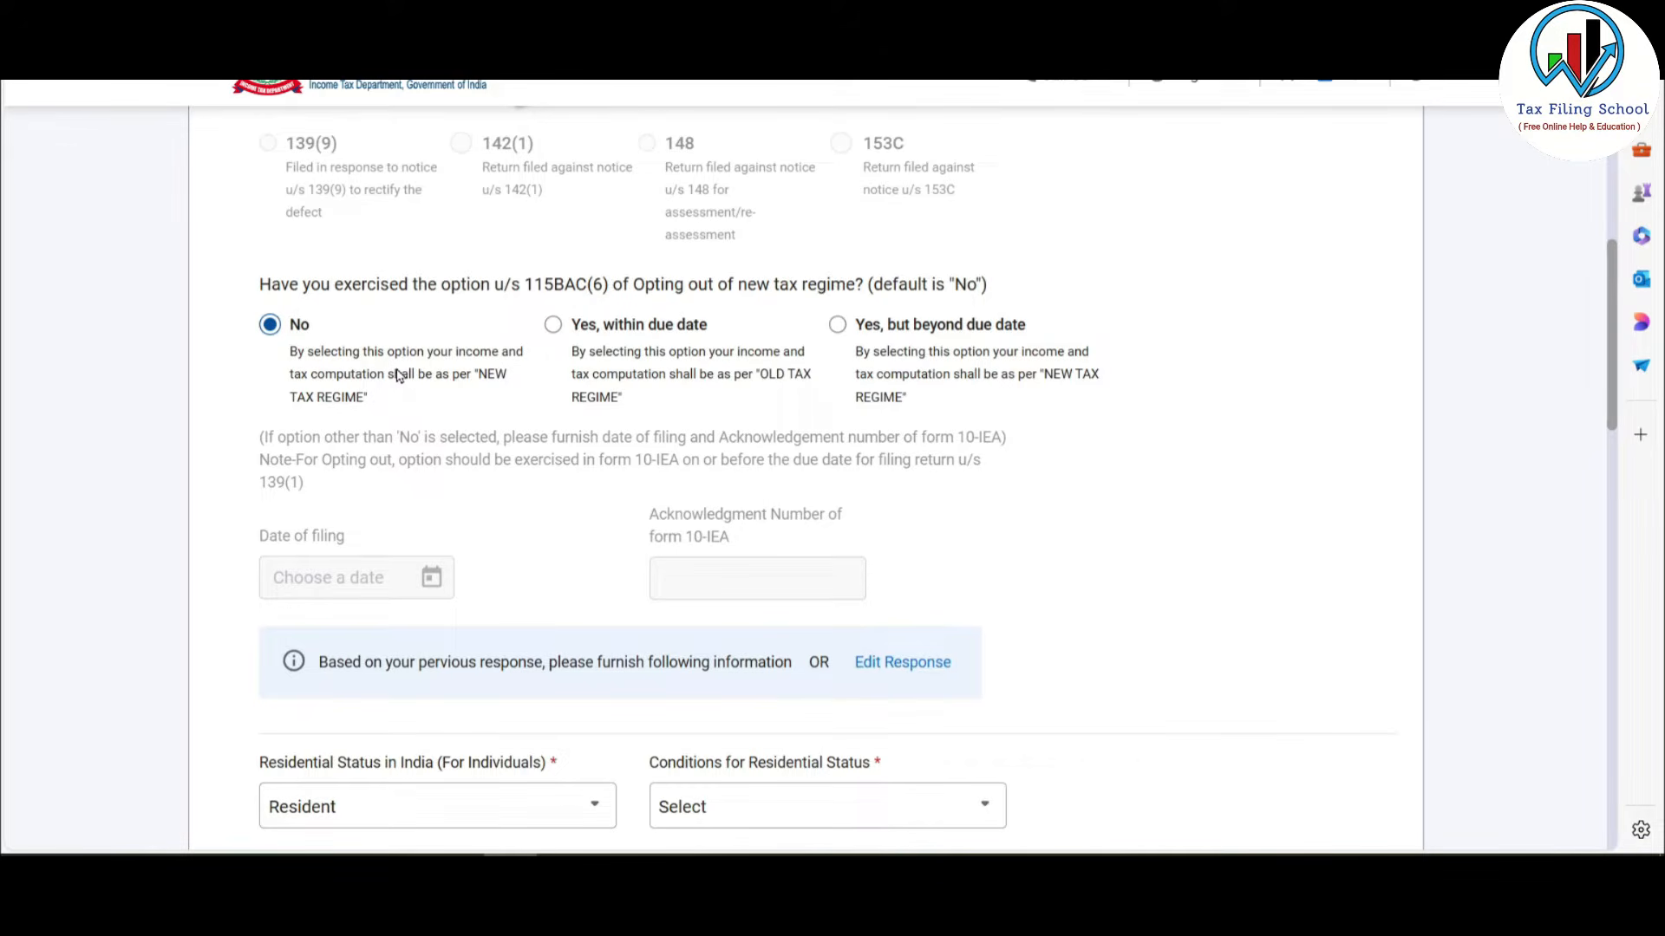
left_click(553, 324)
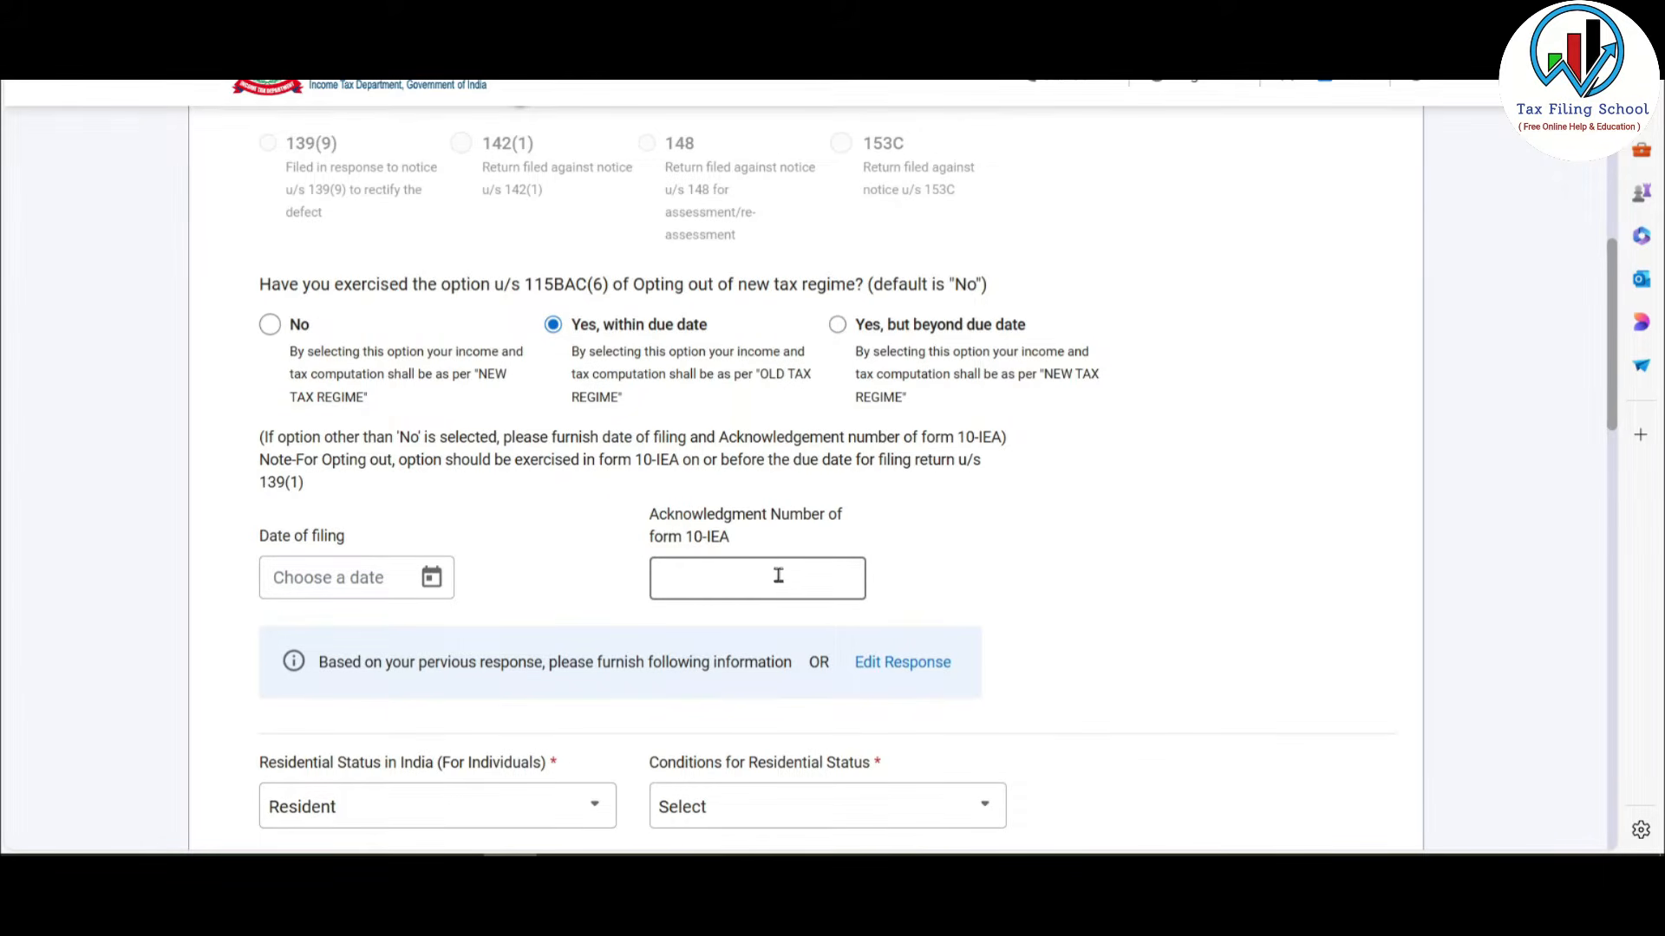
left_click(836, 326)
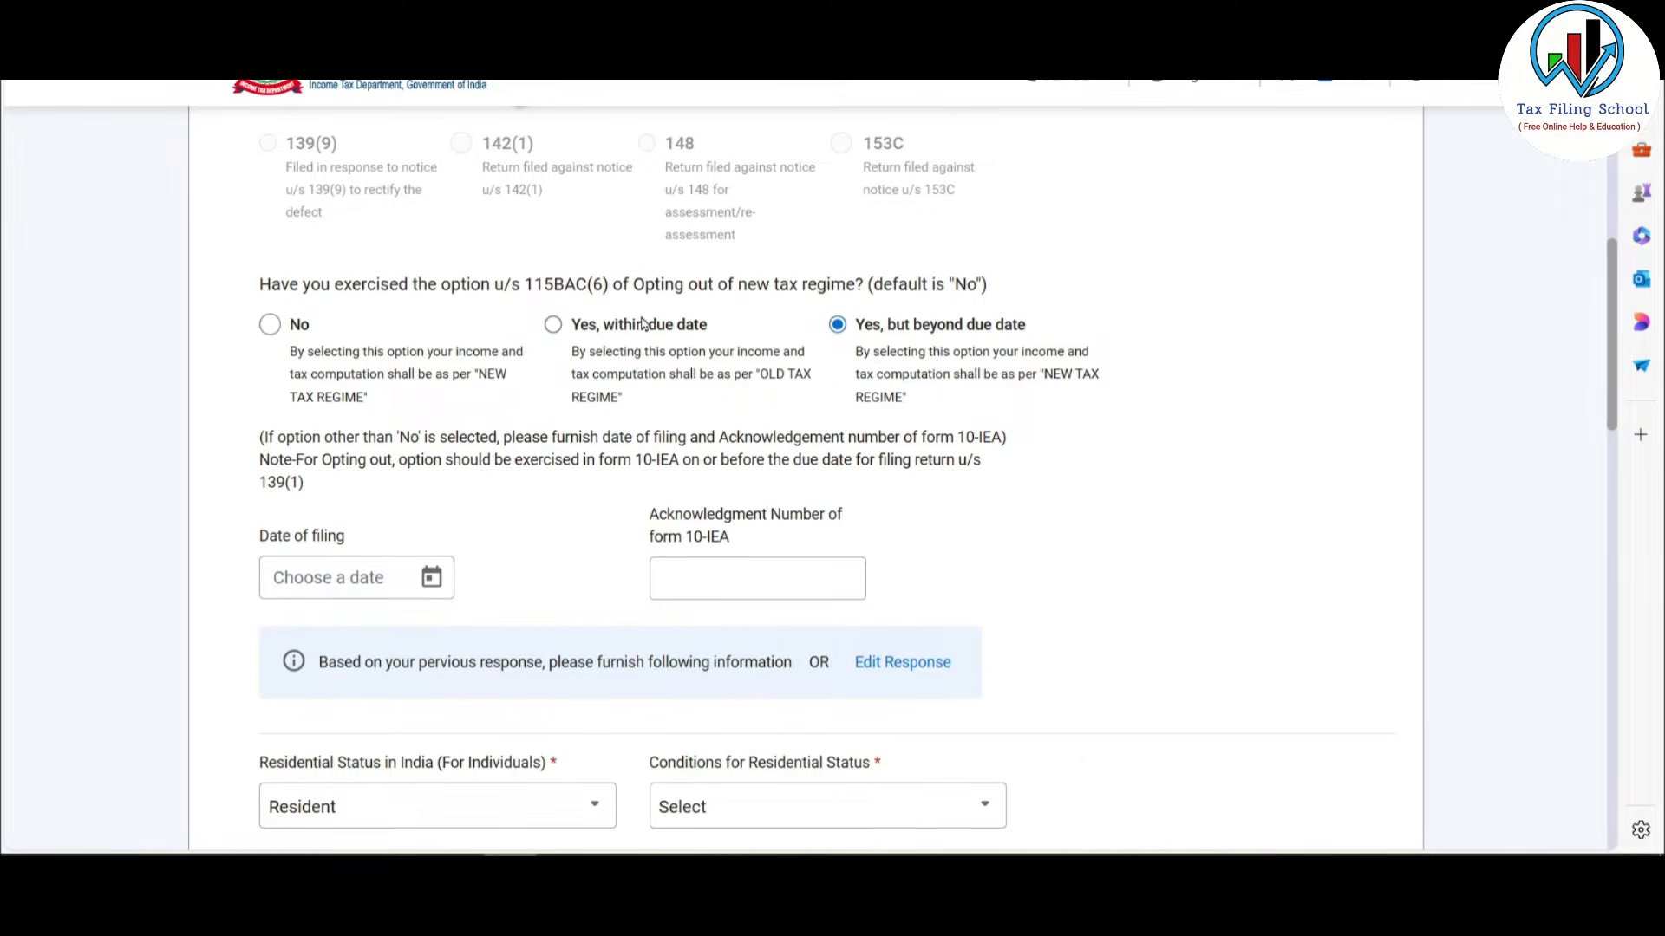
left_click(554, 326)
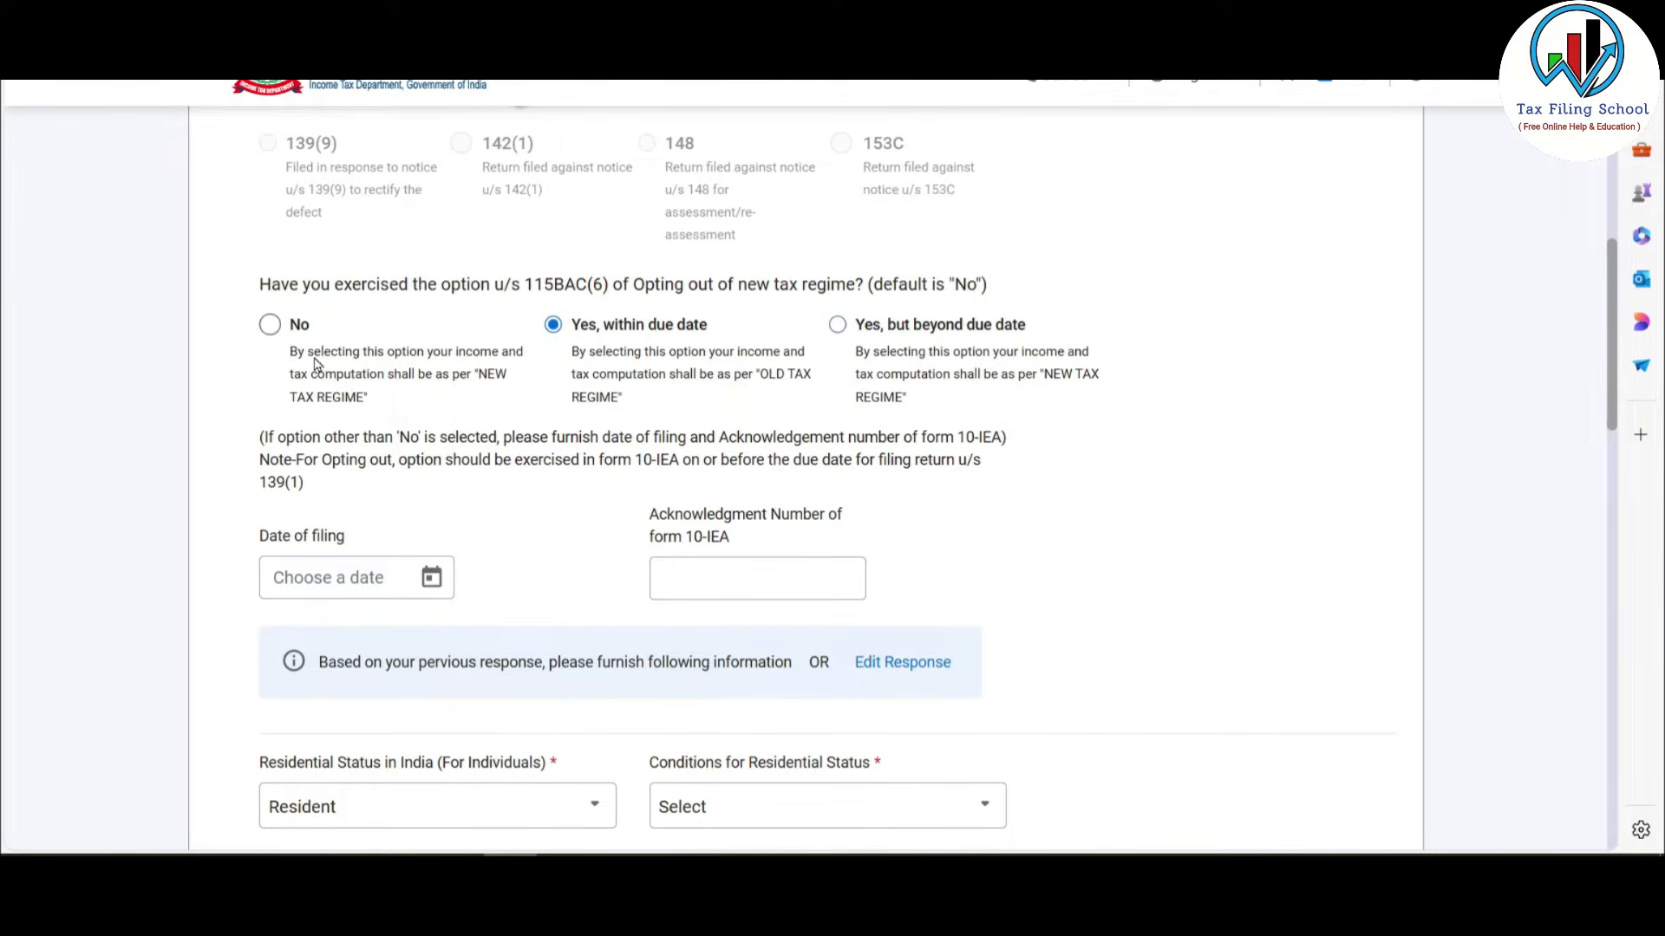
left_click(270, 327)
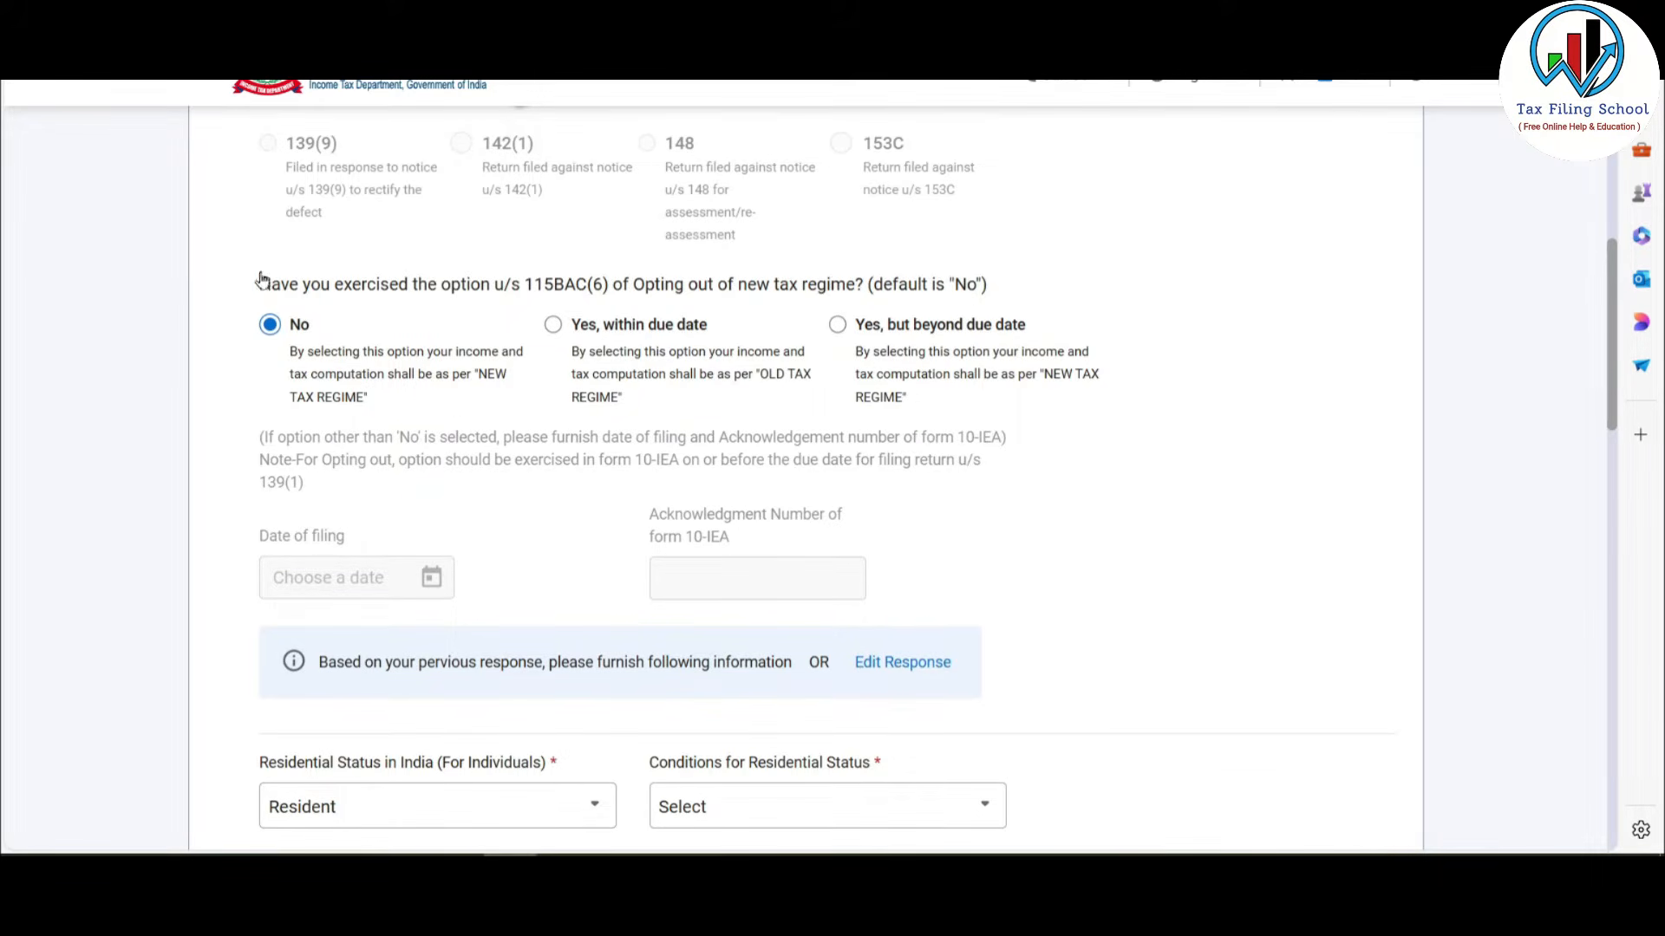
Step: Set the residential status condition to being in India for 182 days or more [section 6(1)(a)] and save the Filing Section
scroll(1065, 305, "down", 5)
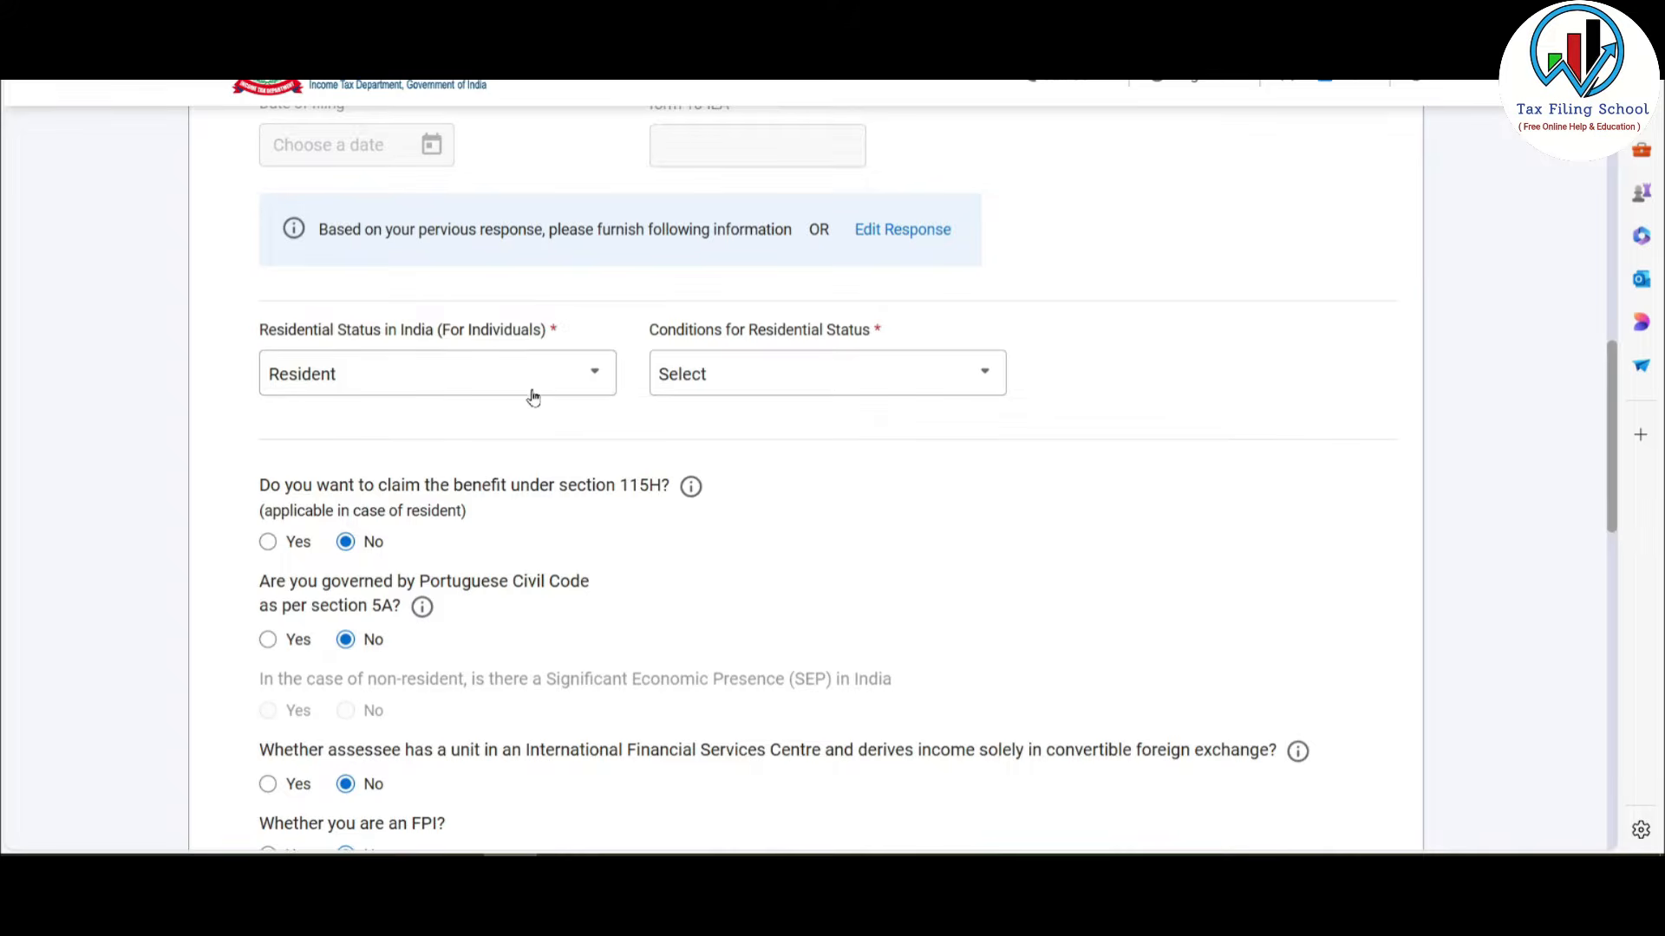
left_click(857, 389)
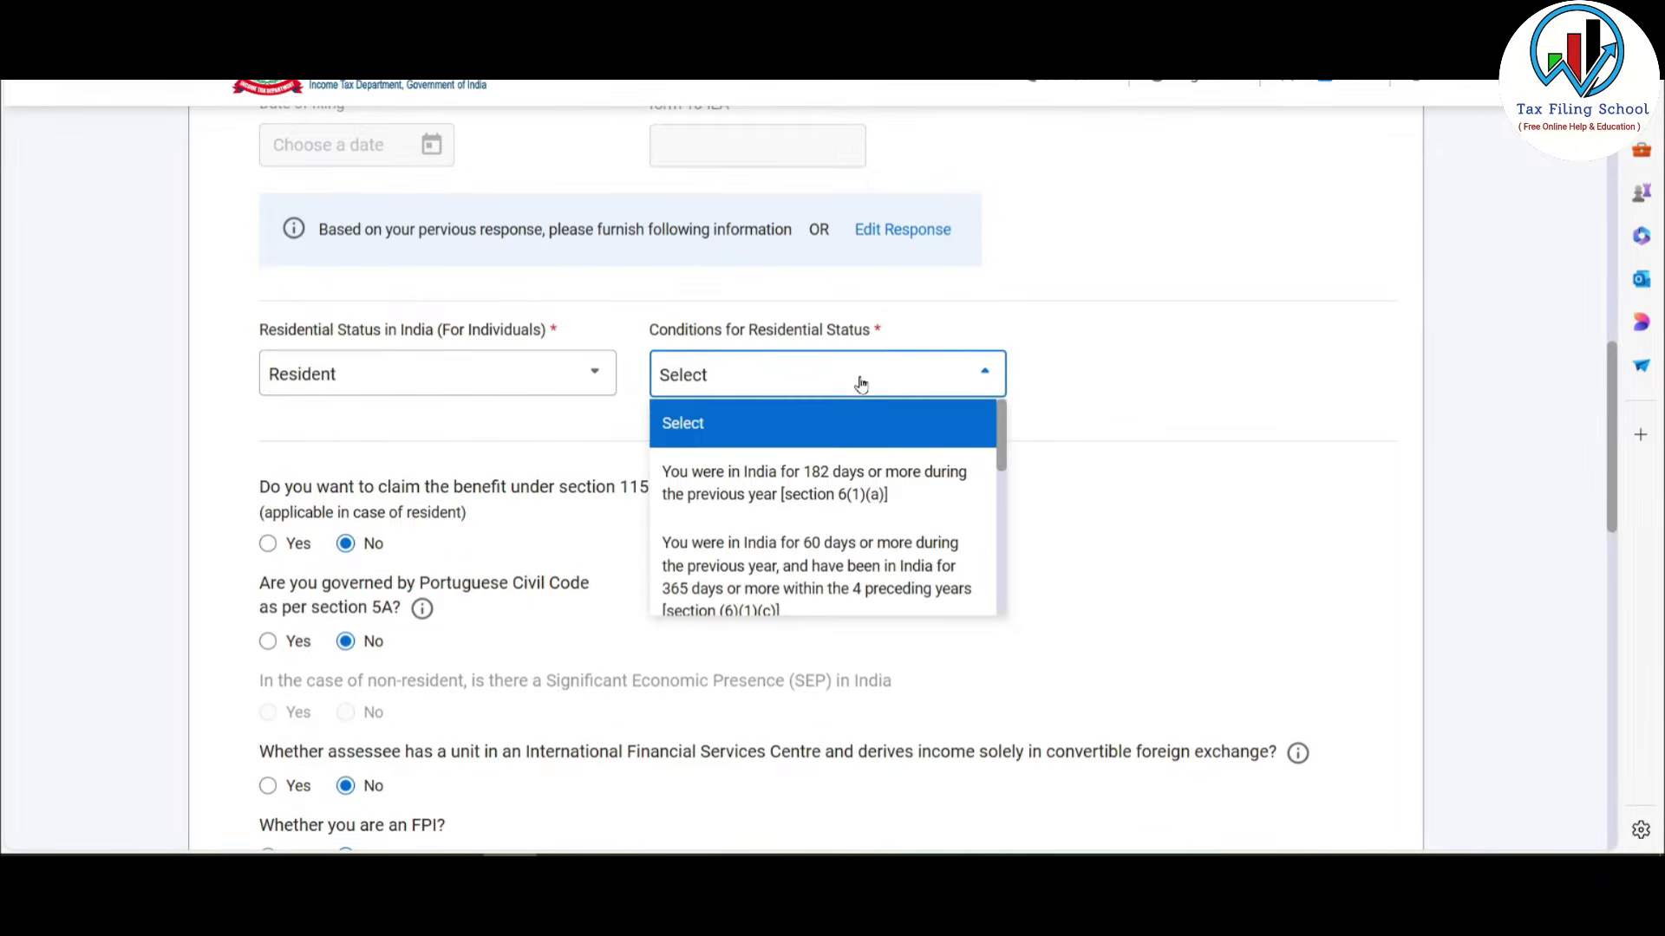
left_click(887, 491)
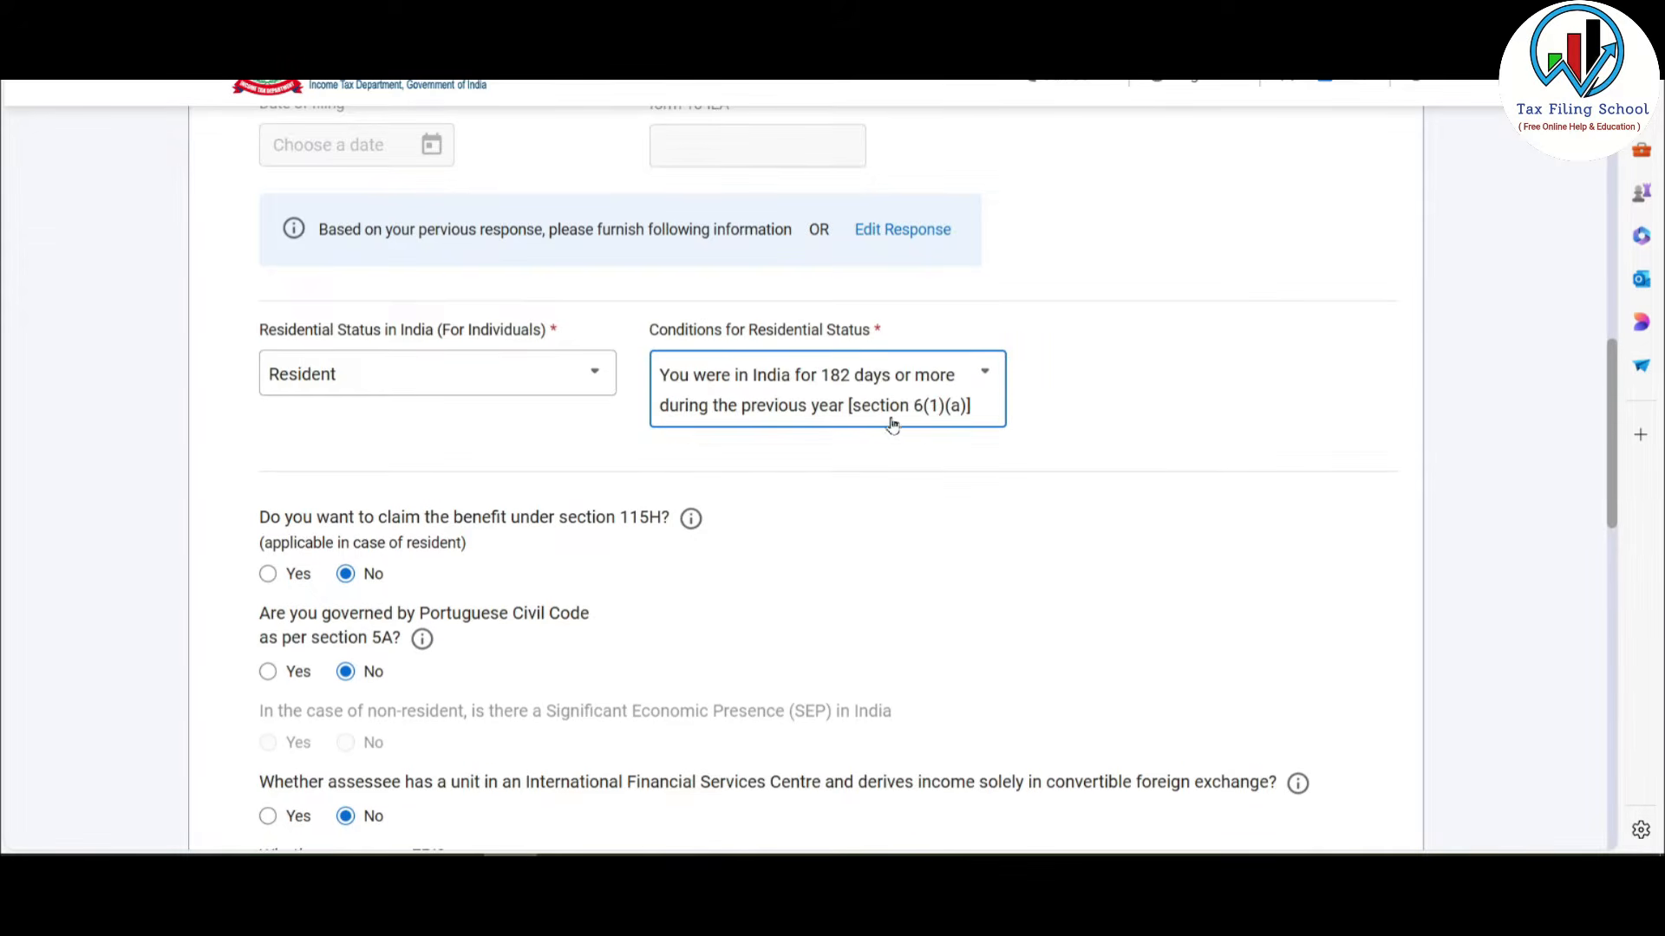
scroll(776, 462, "down", 4)
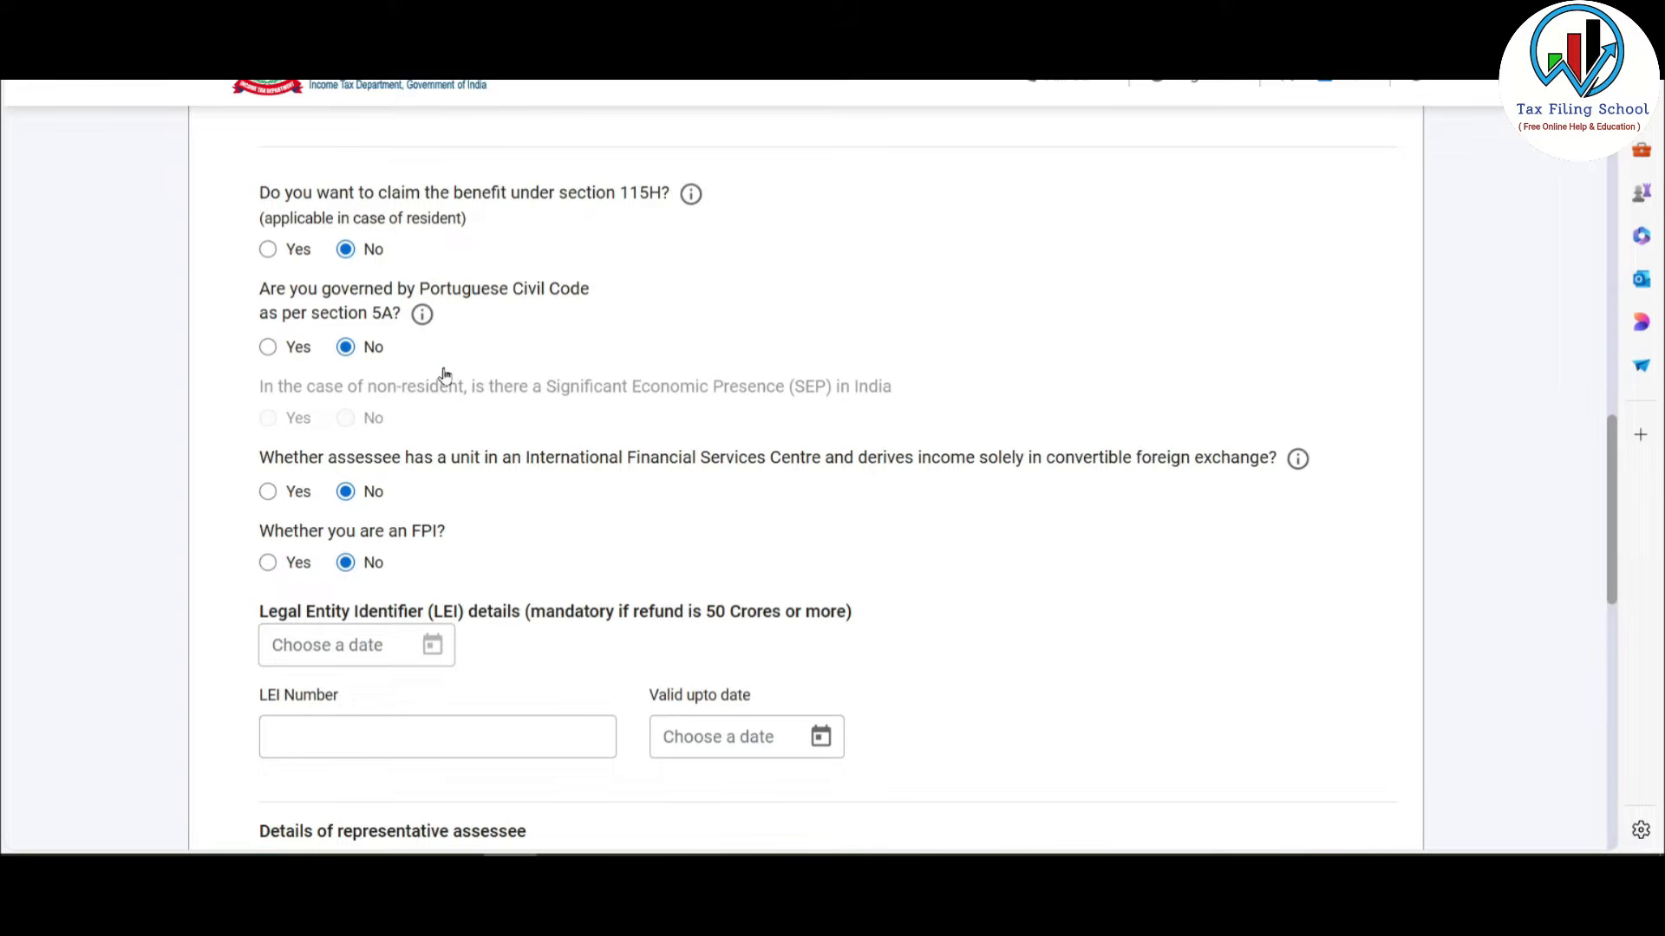
scroll(444, 375, "down", 12)
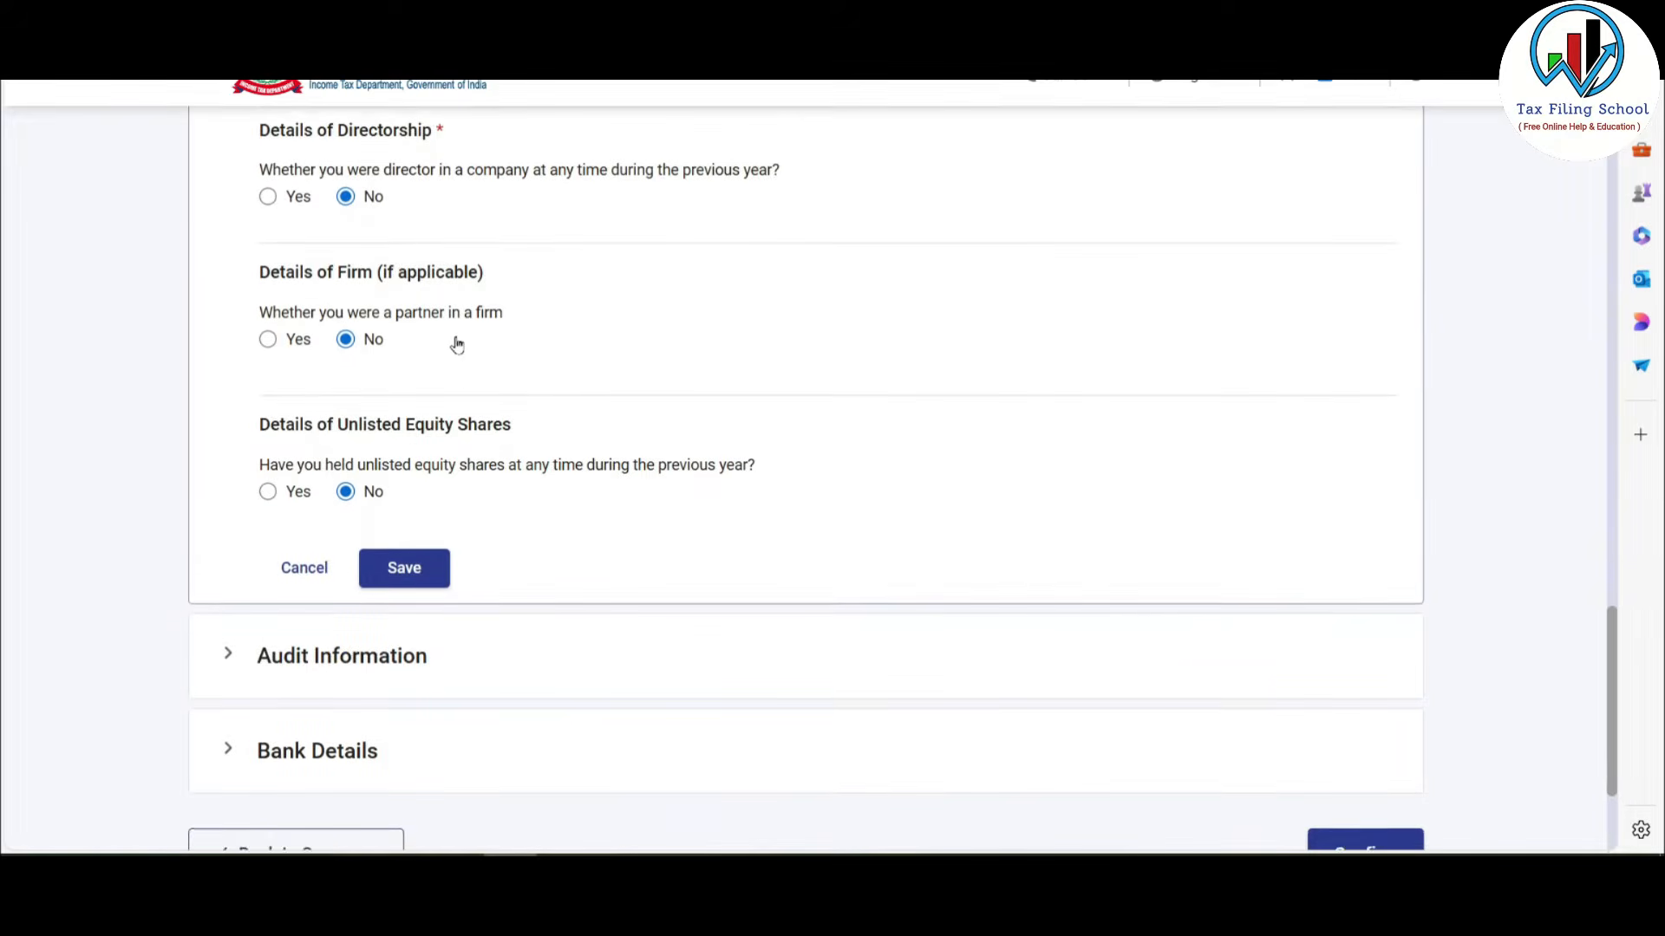
left_click(416, 362)
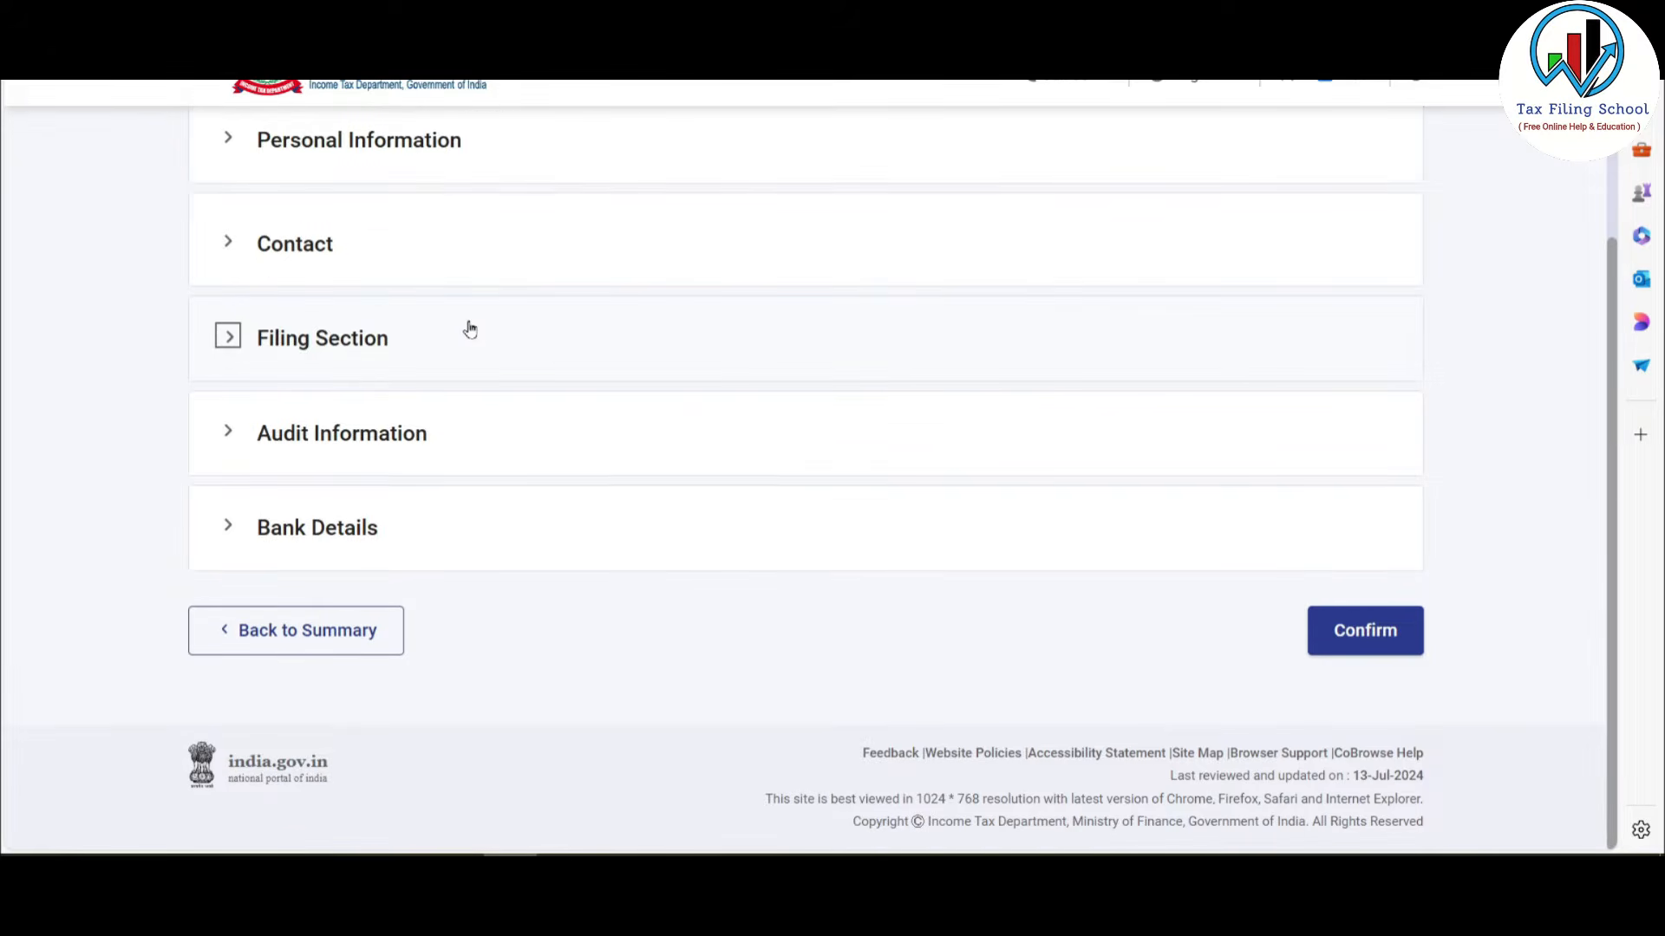
Step: In Audit Information, answer No to audit liability under section 44AB and No to furnishing other audit reports, and save the section
left_click(418, 437)
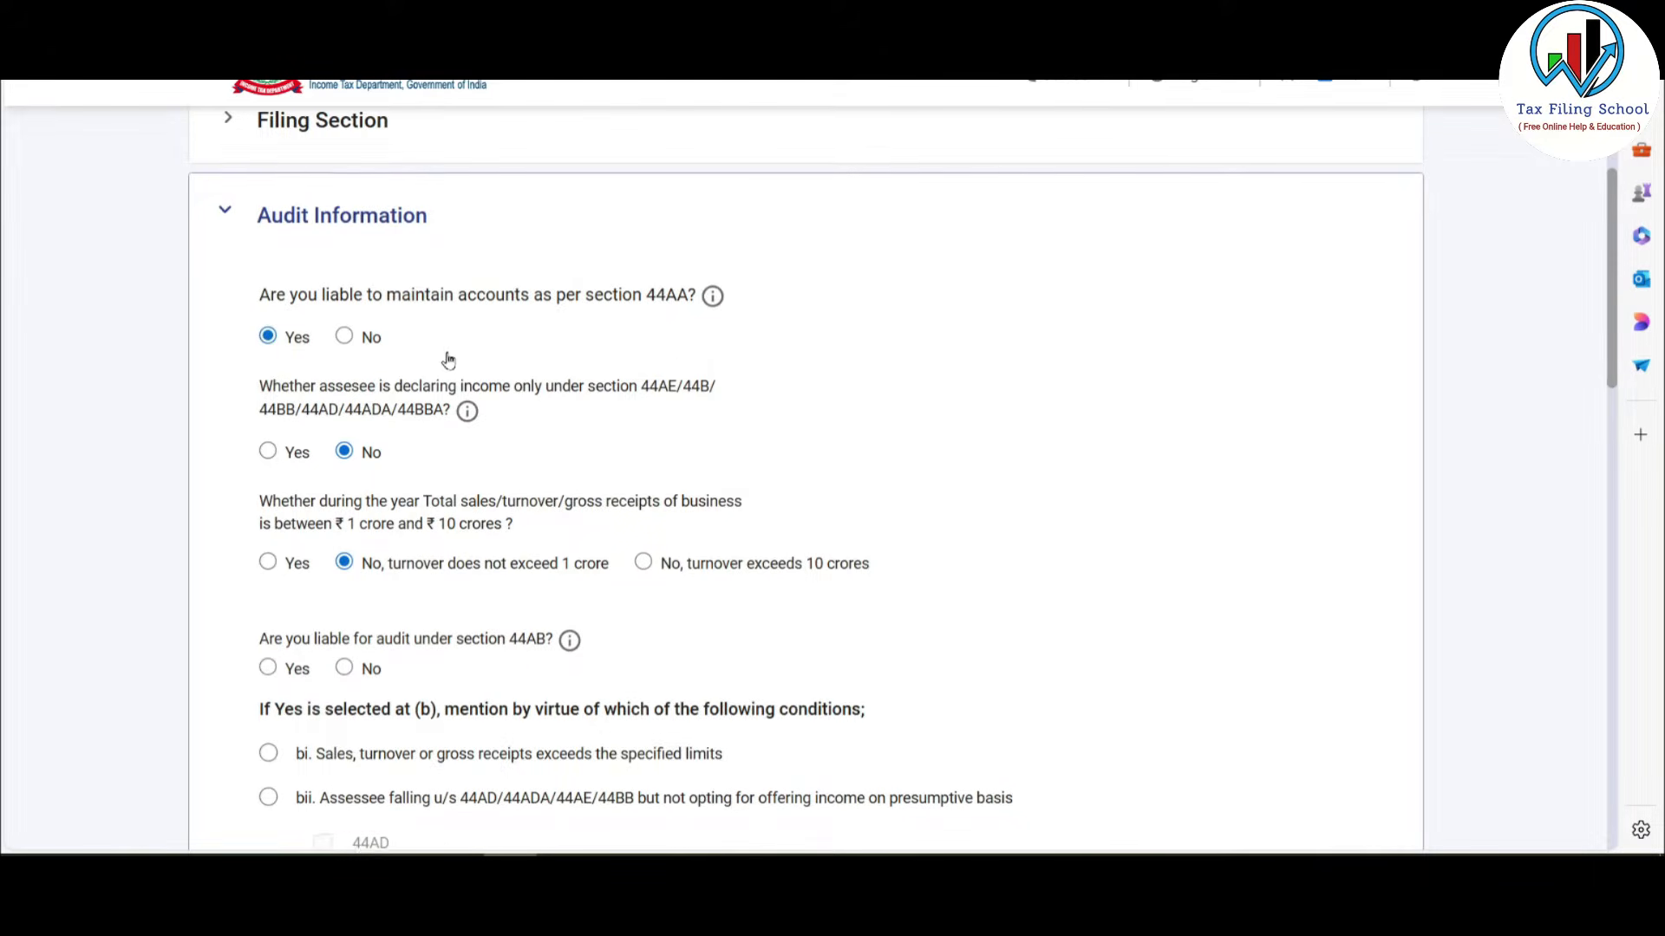
scroll(447, 363, "down", 1)
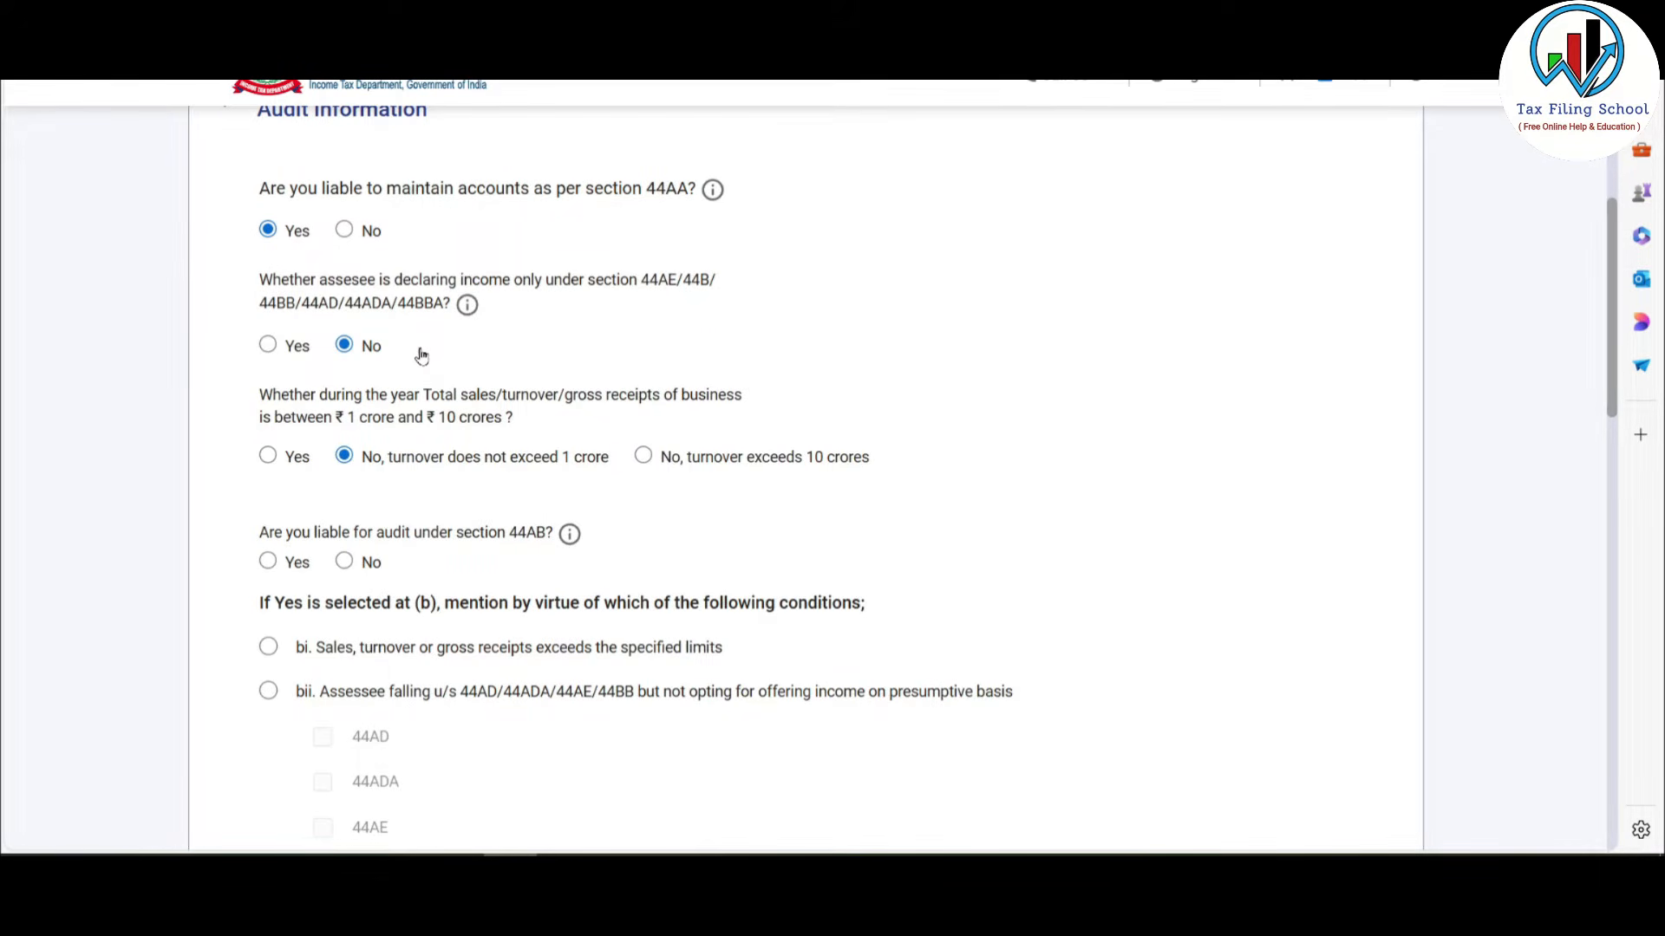
scroll(420, 356, "down", 1)
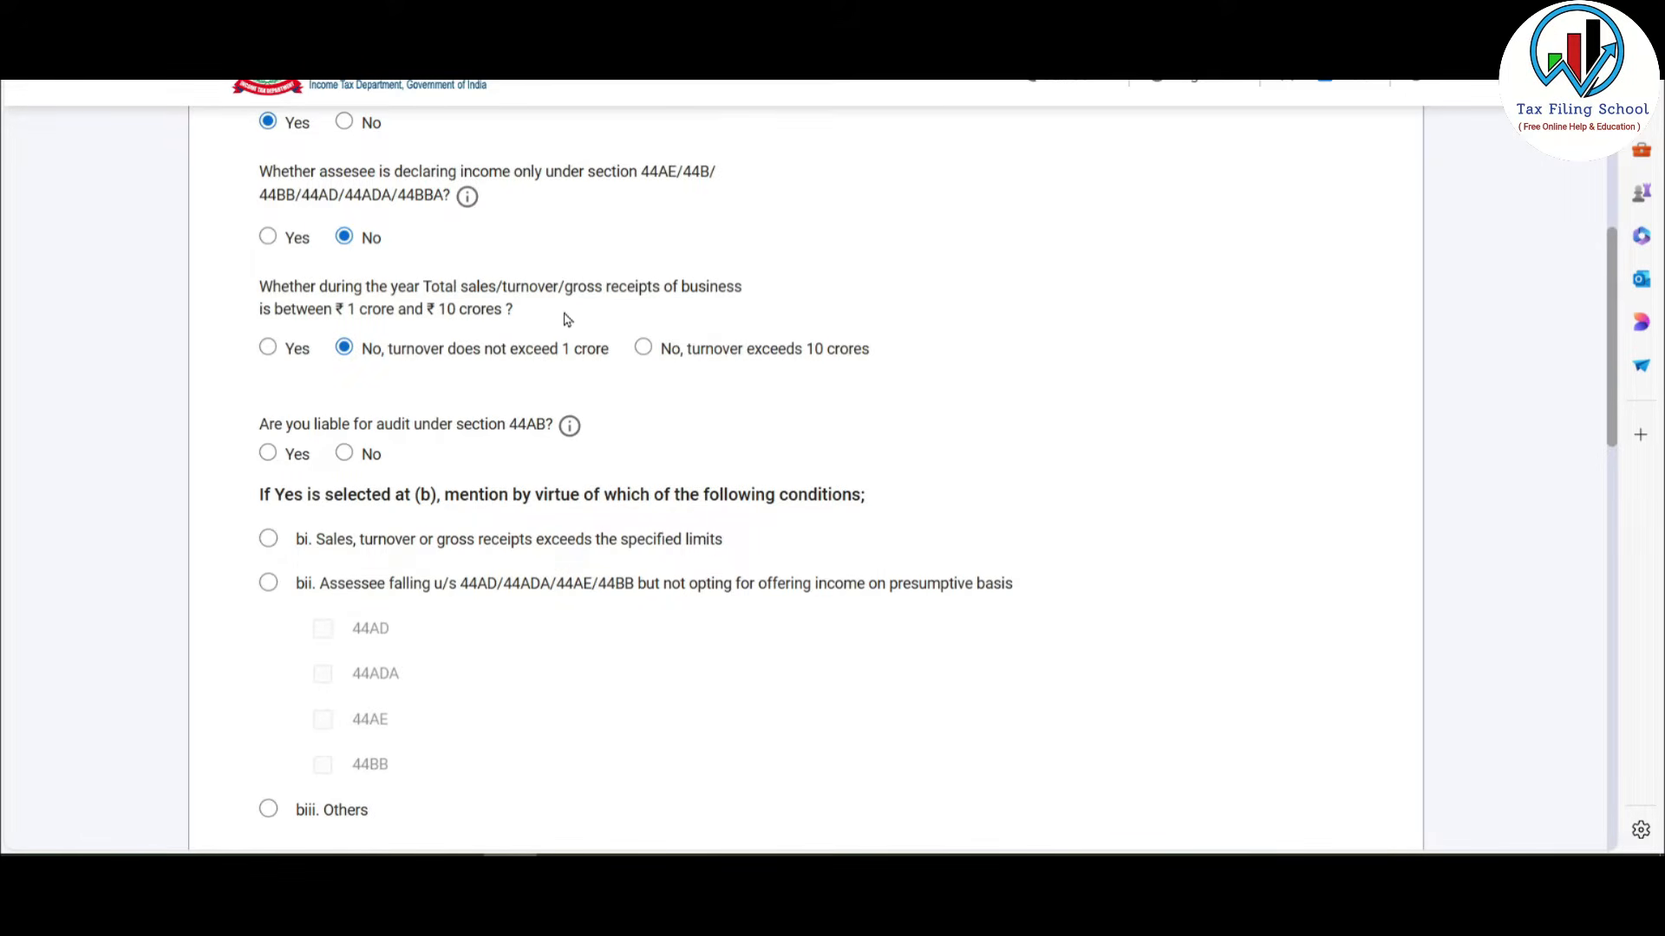
scroll(505, 353, "down", 3)
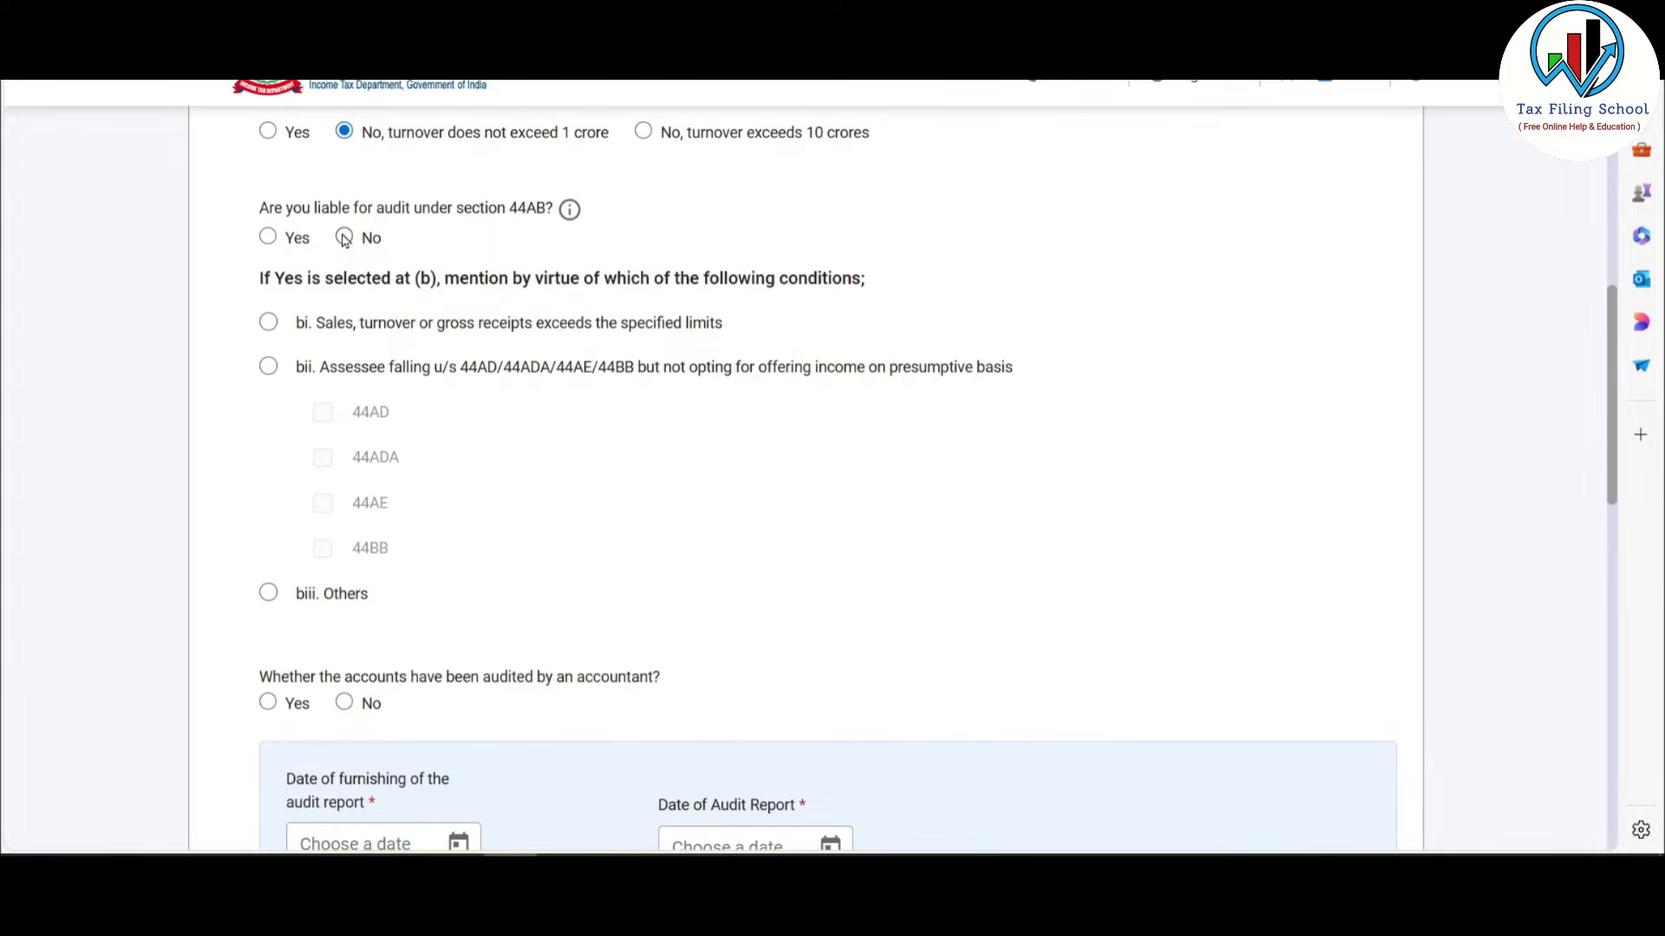
left_click(344, 238)
scroll(362, 237, "down", 1)
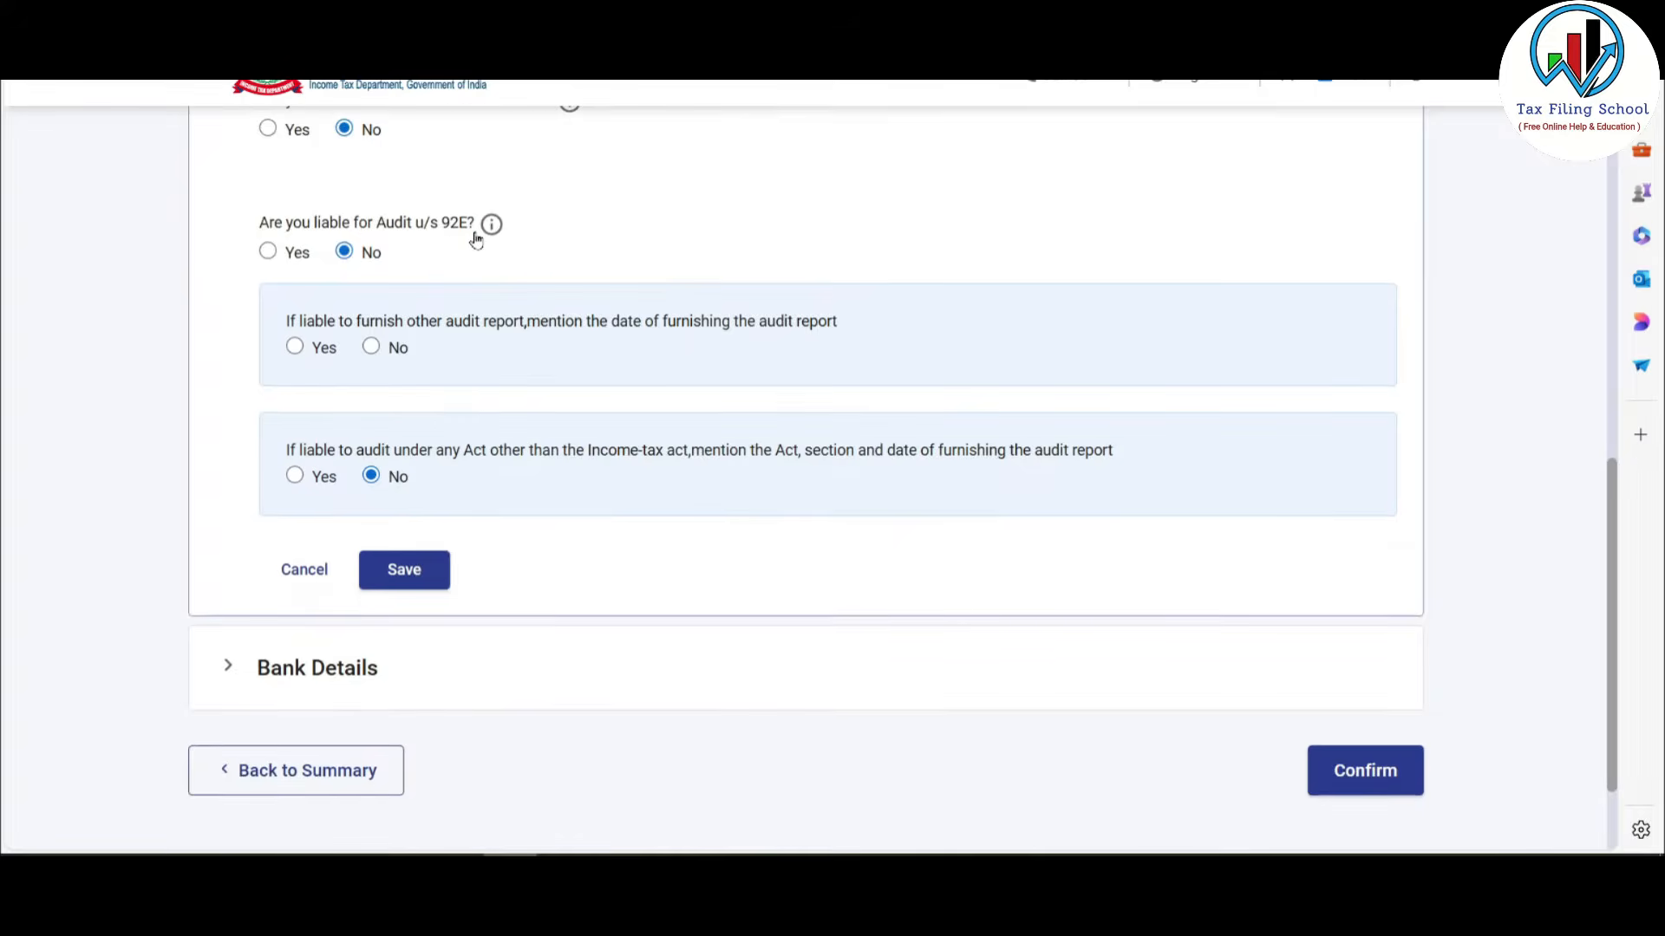
left_click(371, 346)
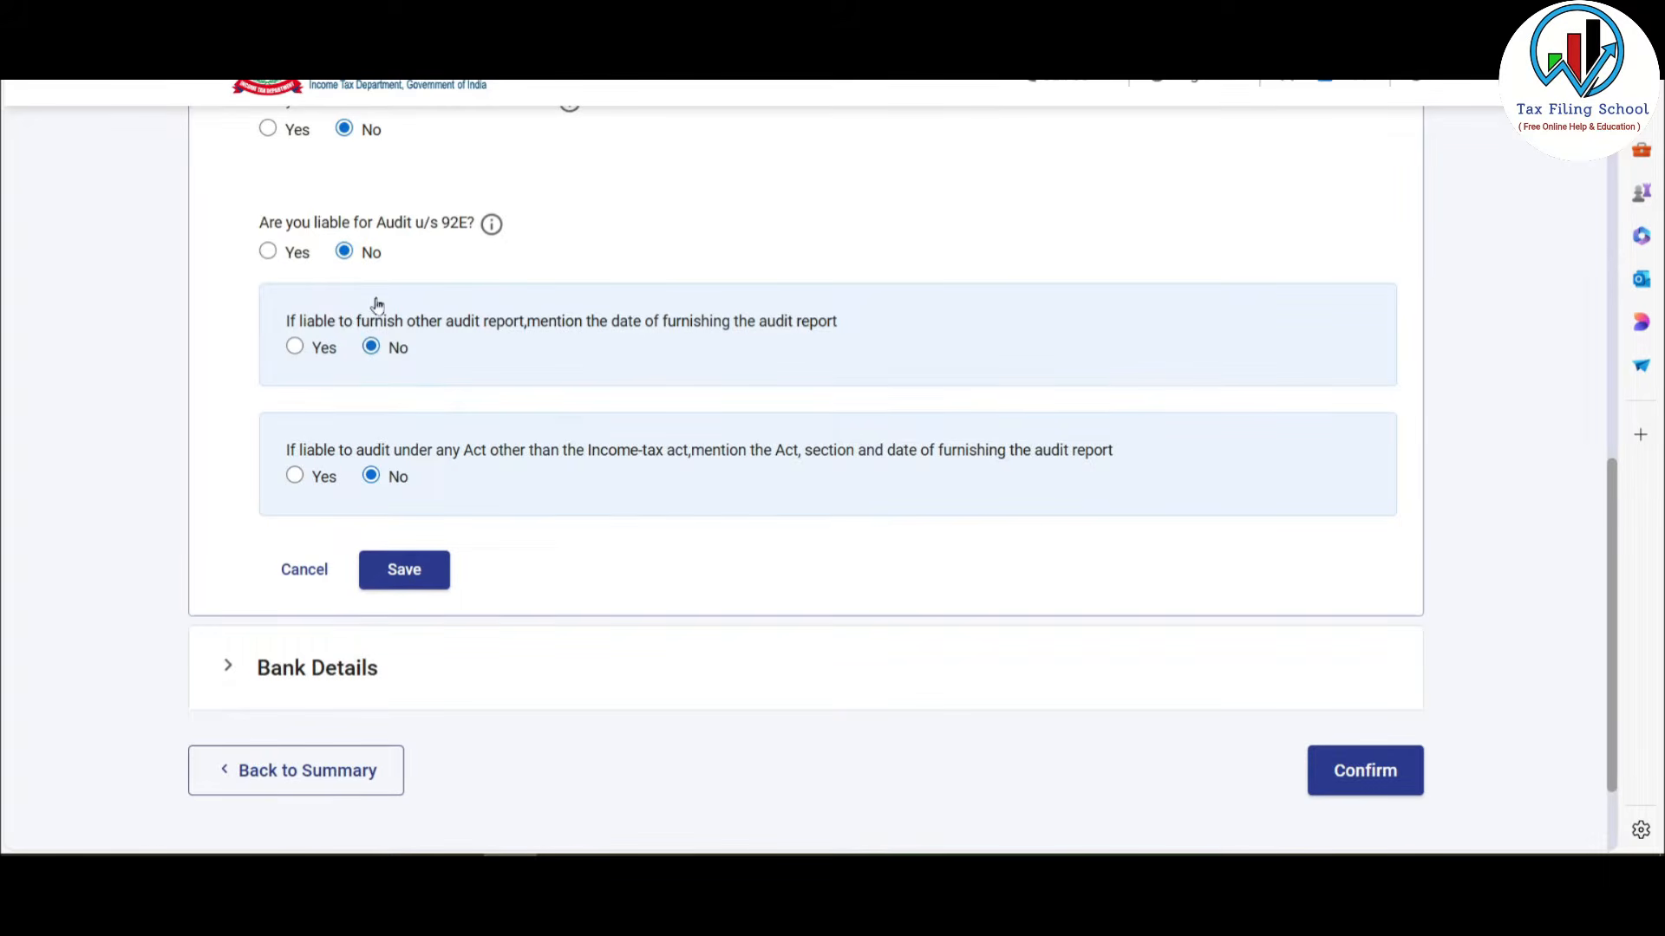
left_click(421, 579)
Step: Review the listed bank account in Bank Details and confirm Part A - General
left_click(362, 531)
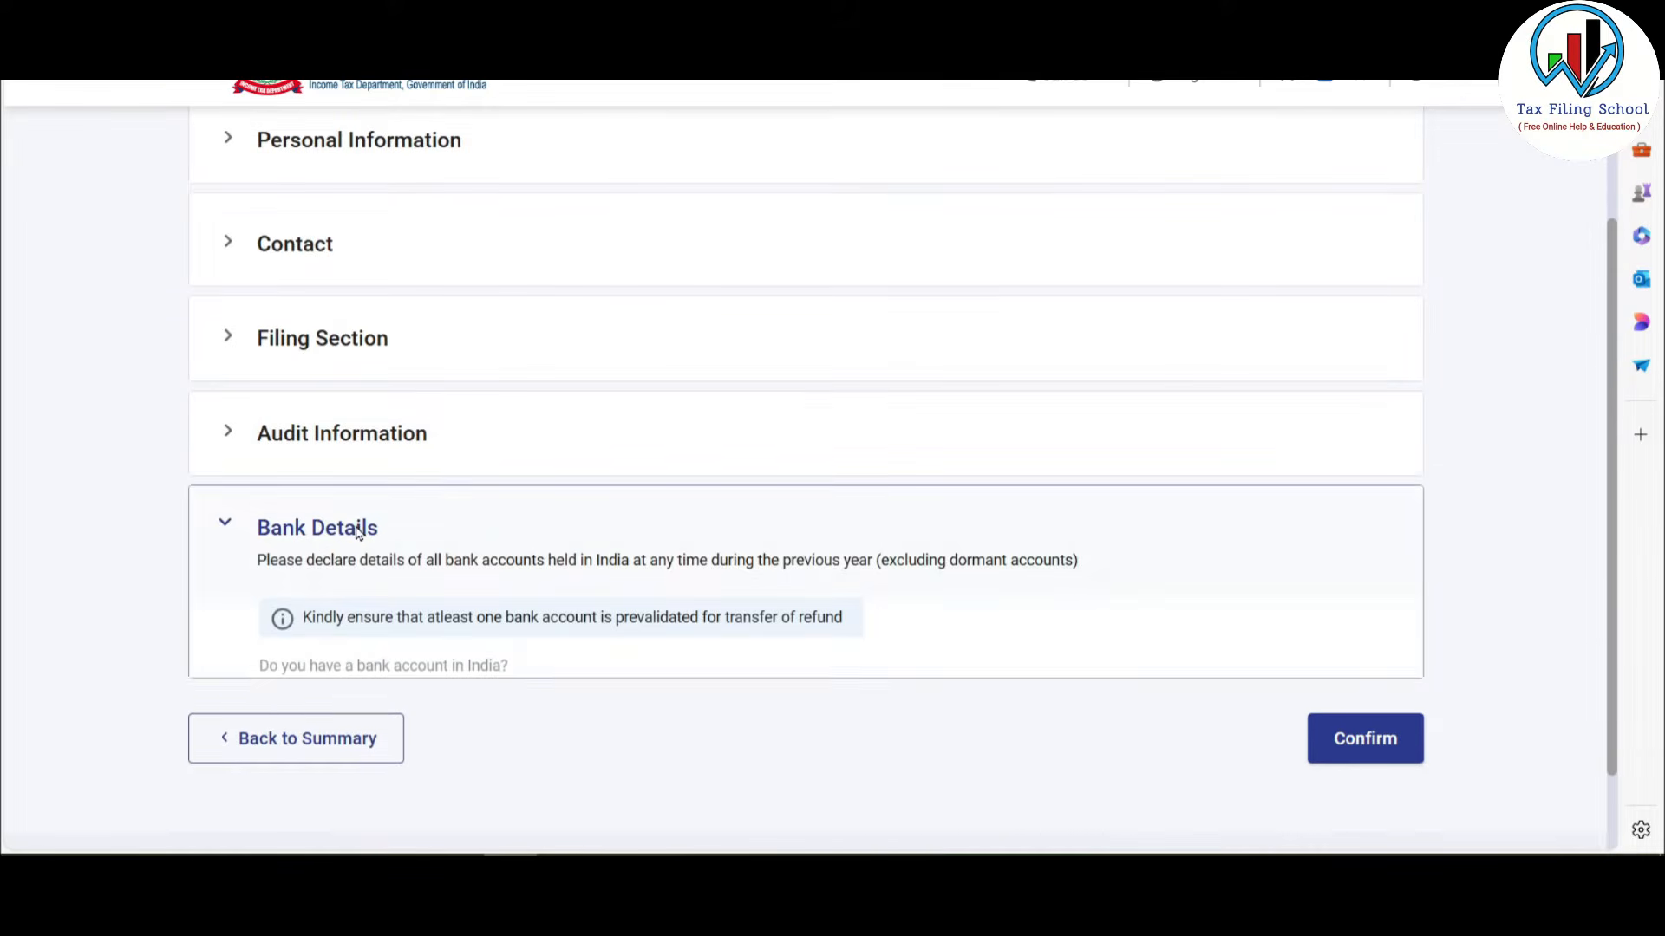
scroll(434, 418, "down", 3)
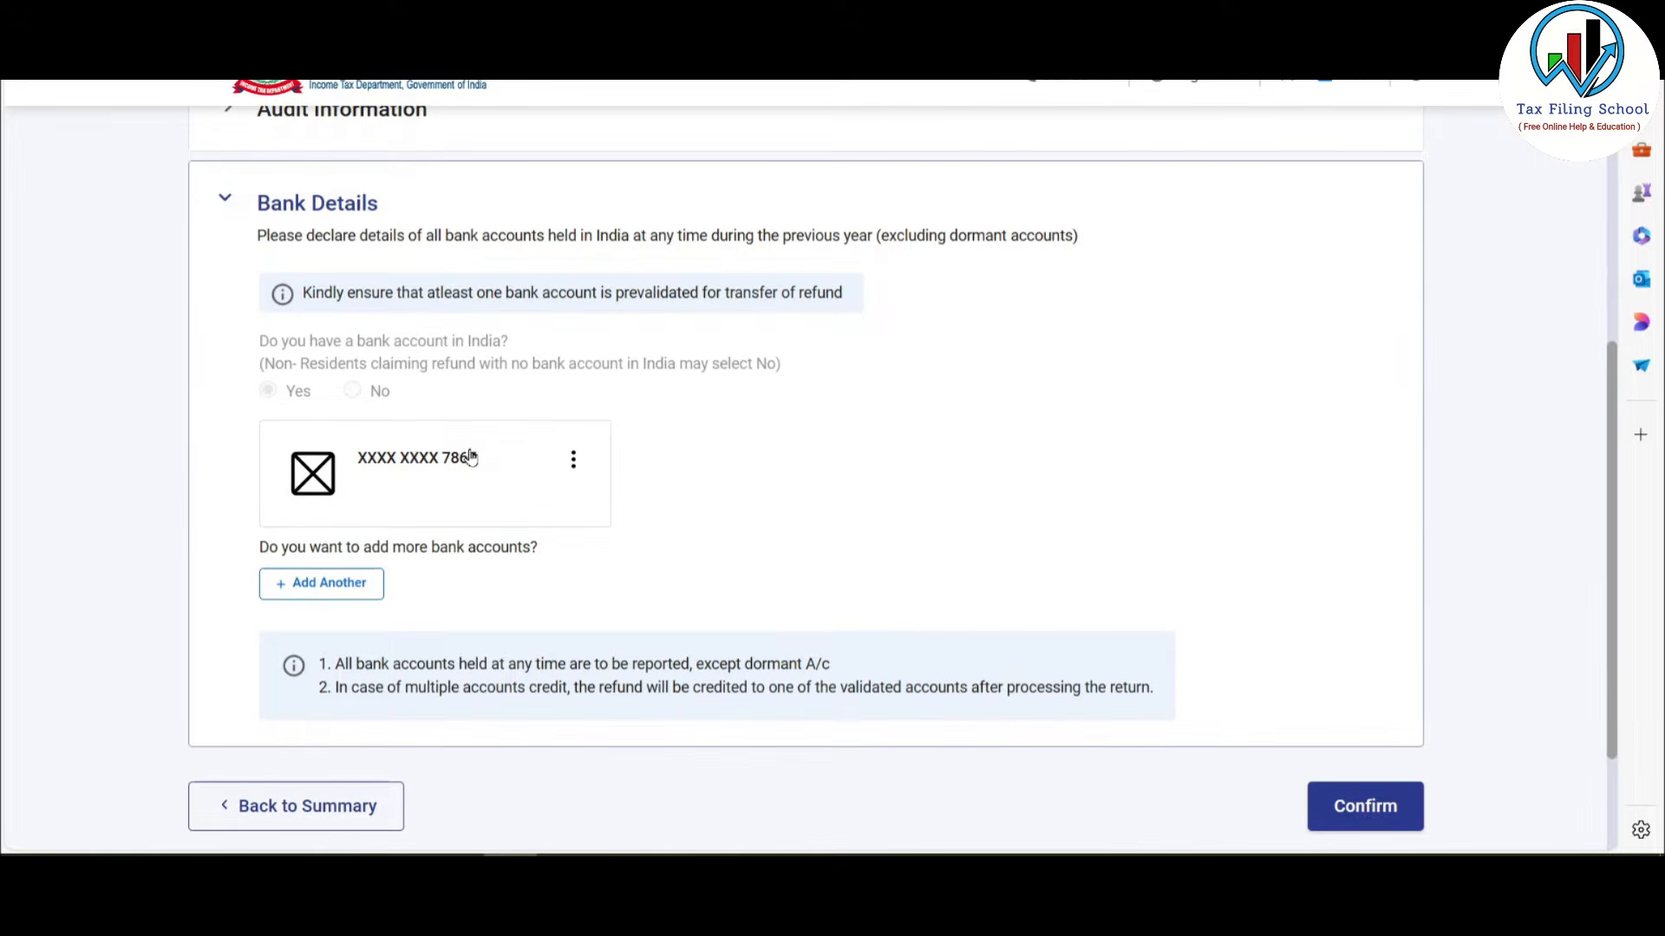
scroll(791, 424, "down", 2)
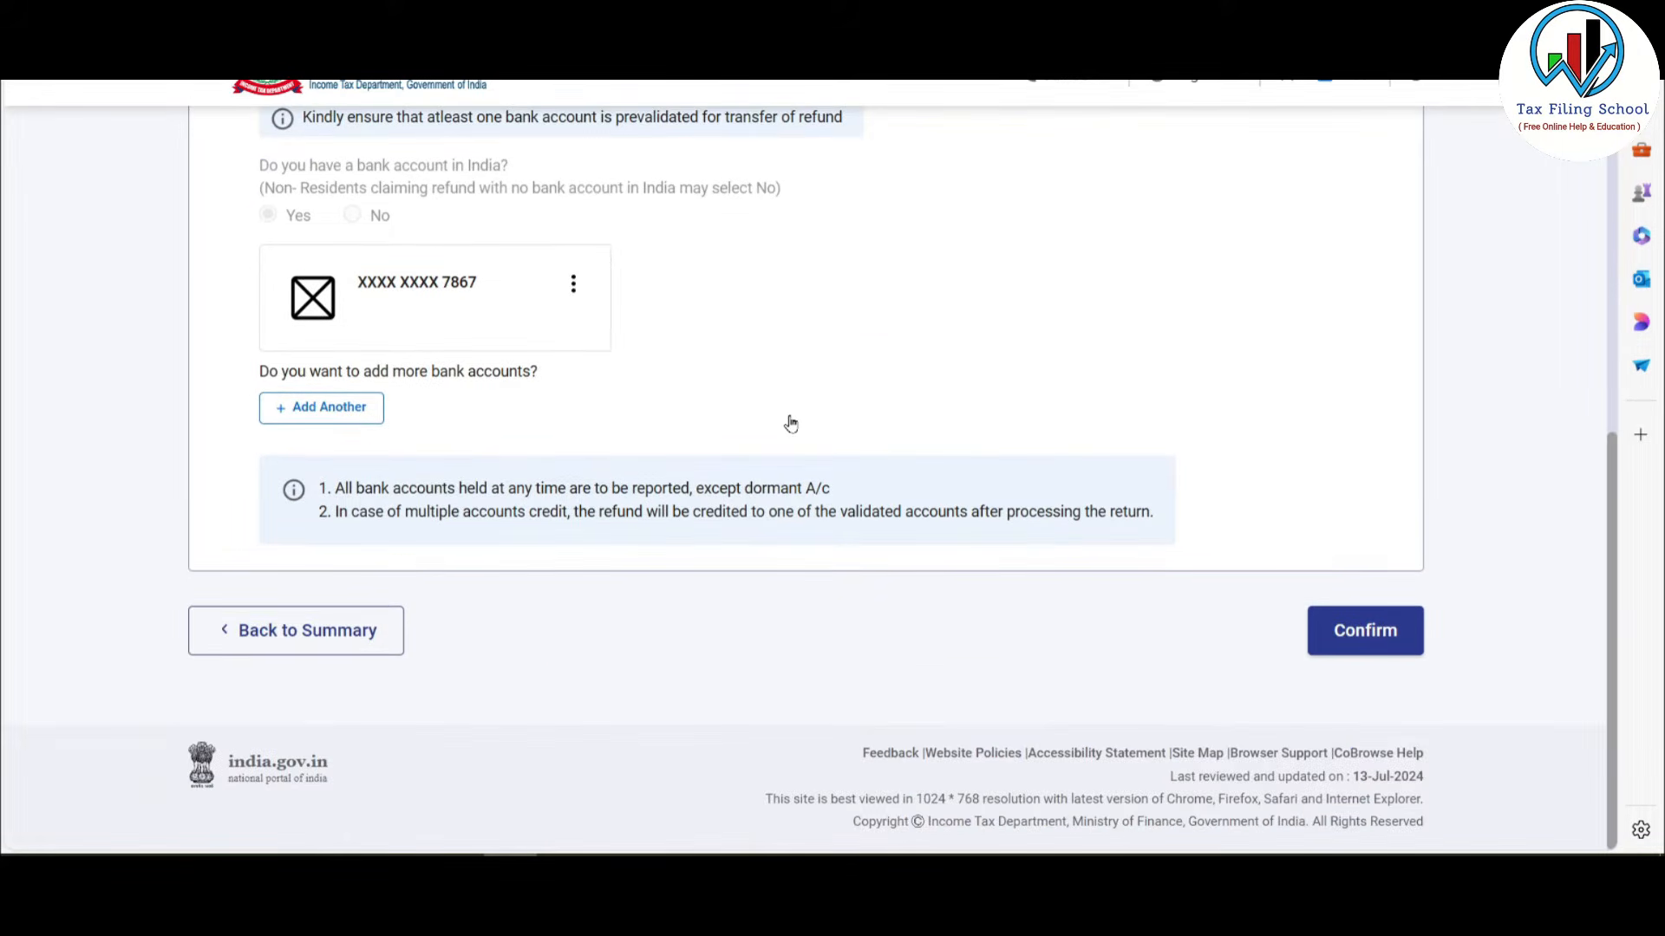
left_click(1379, 635)
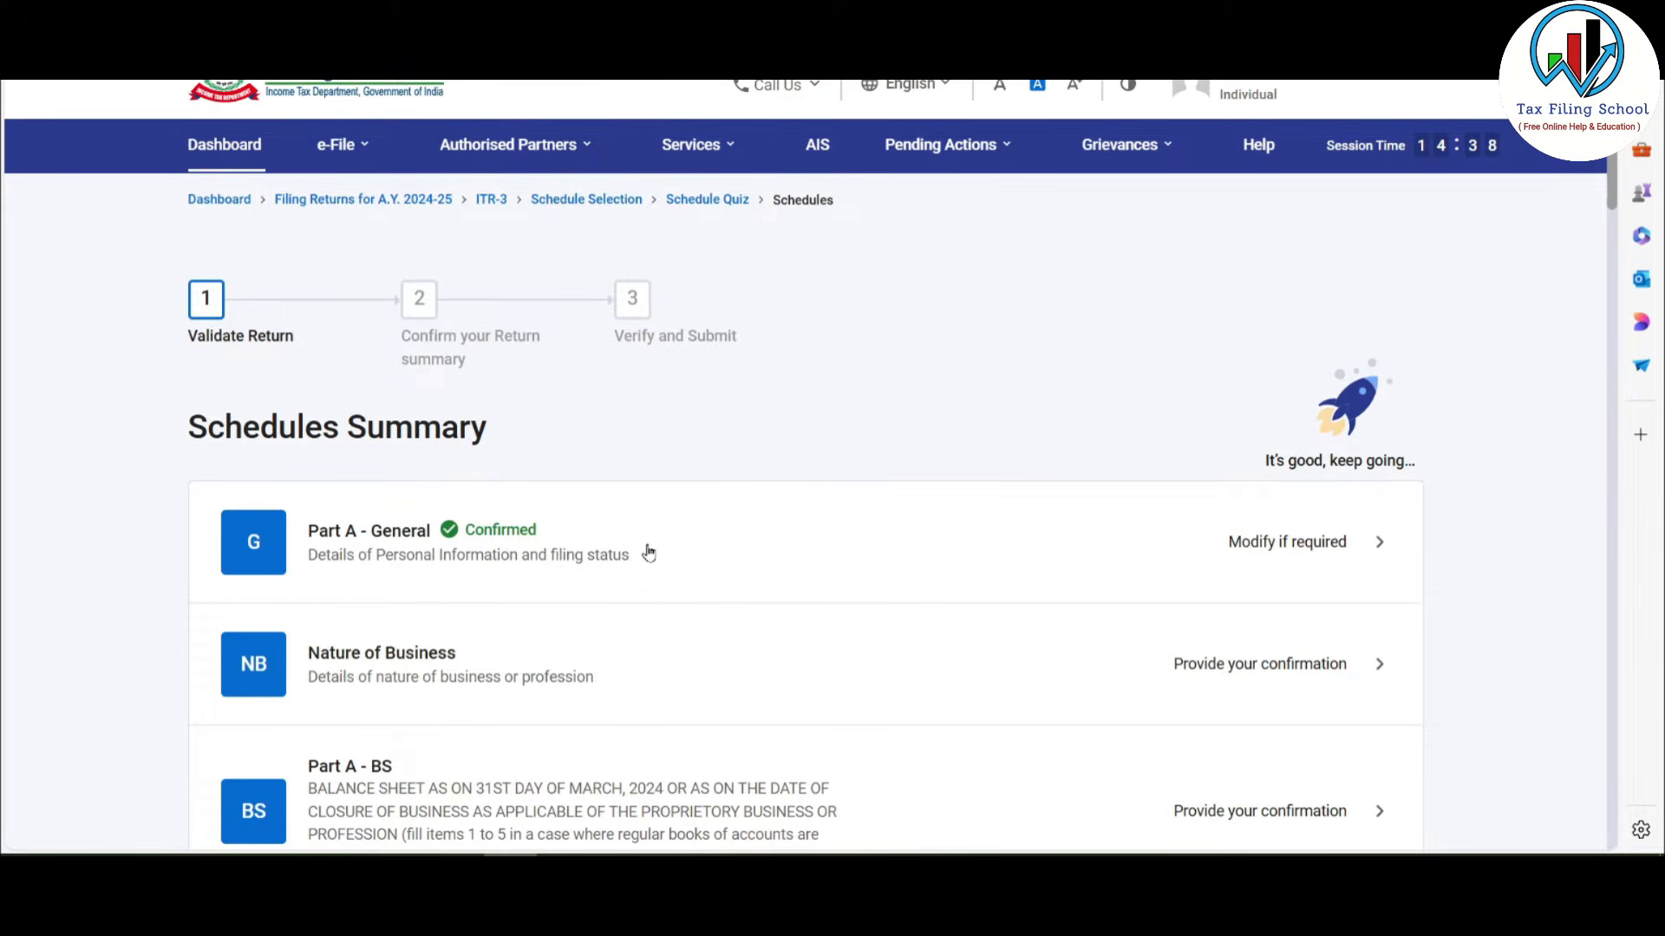
Step: Open the Nature of Business schedule, select the 09005 general commission agents entry and confirm the schedule
scroll(651, 549, "down", 3)
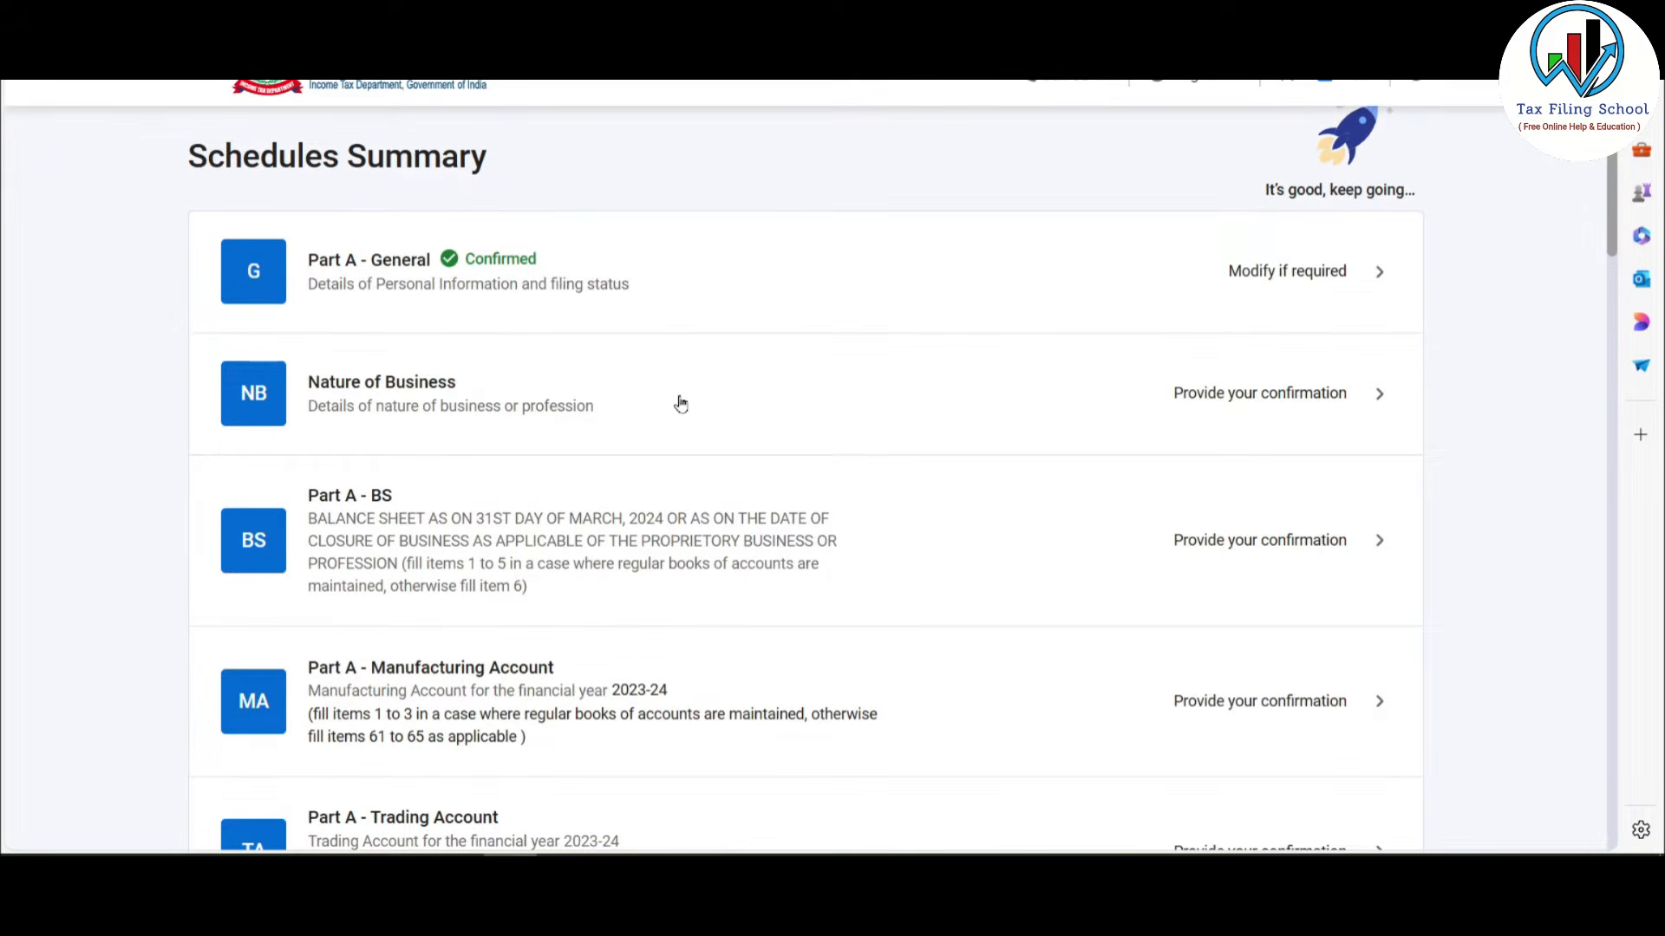
left_click(861, 404)
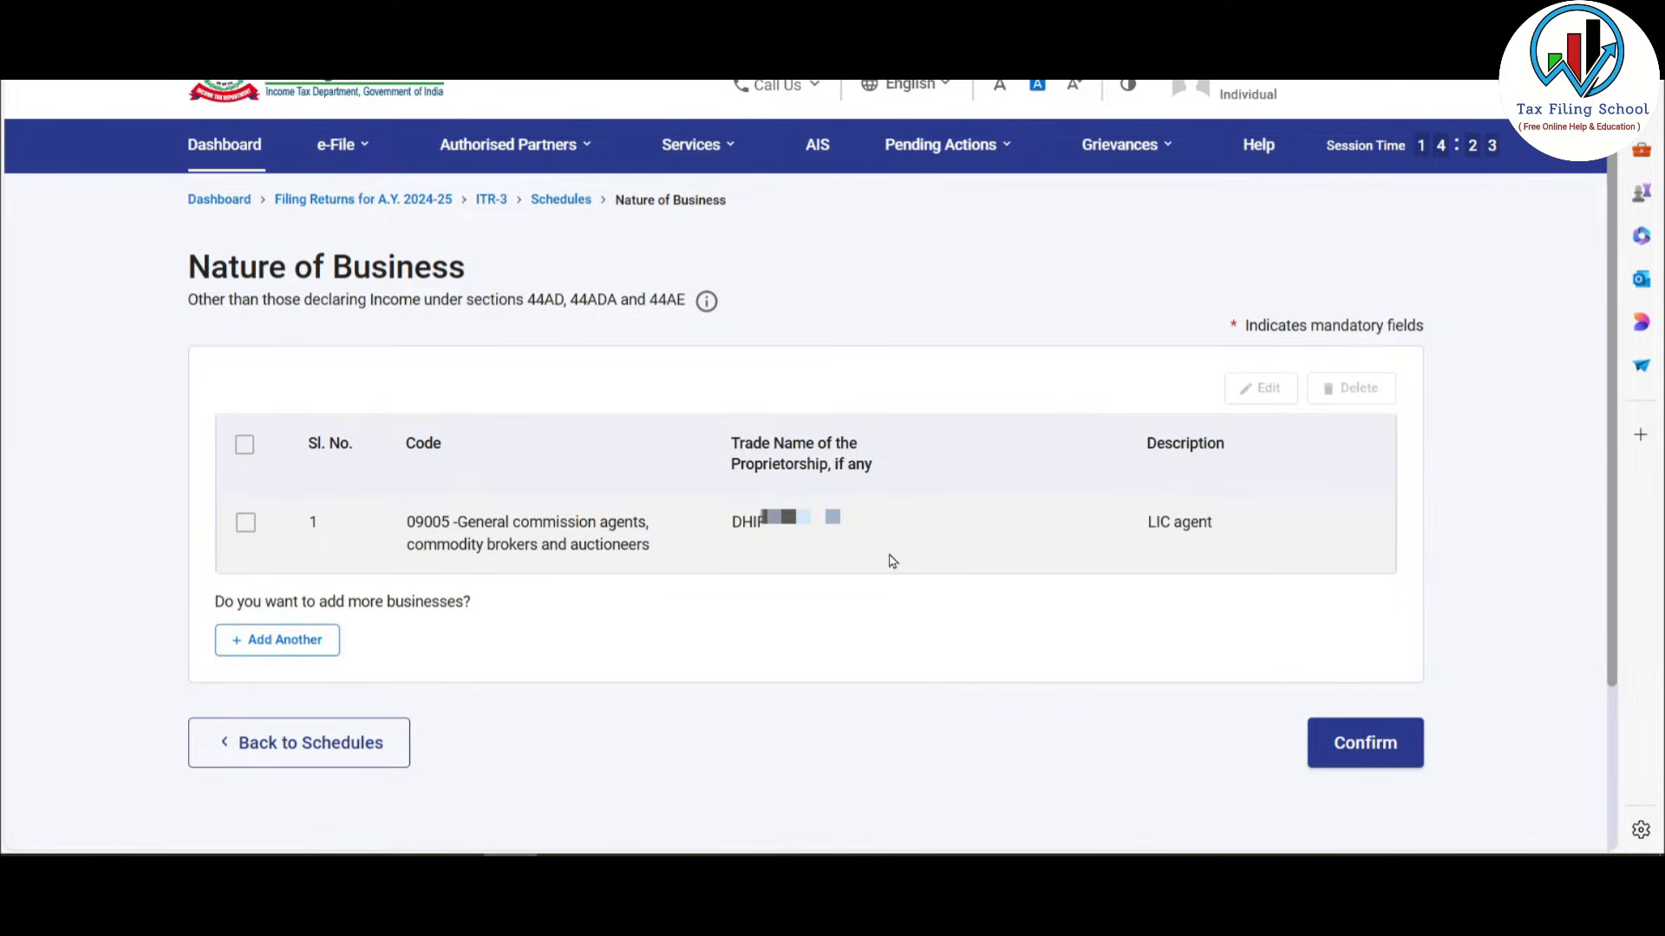
left_click(245, 522)
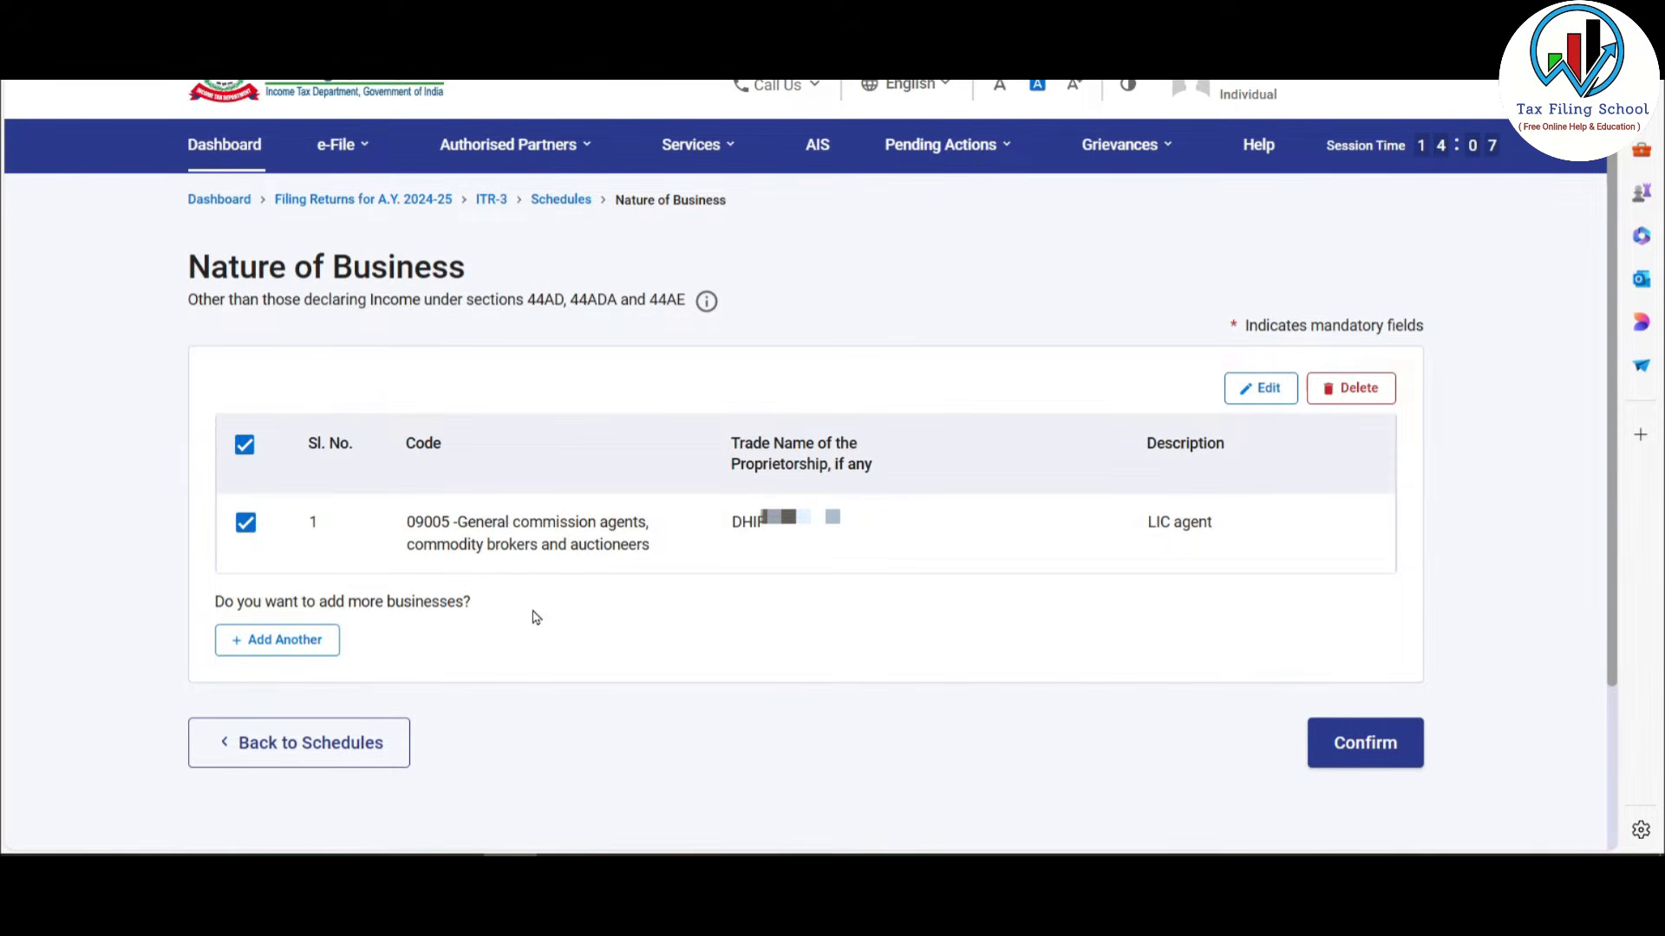
left_click(1368, 746)
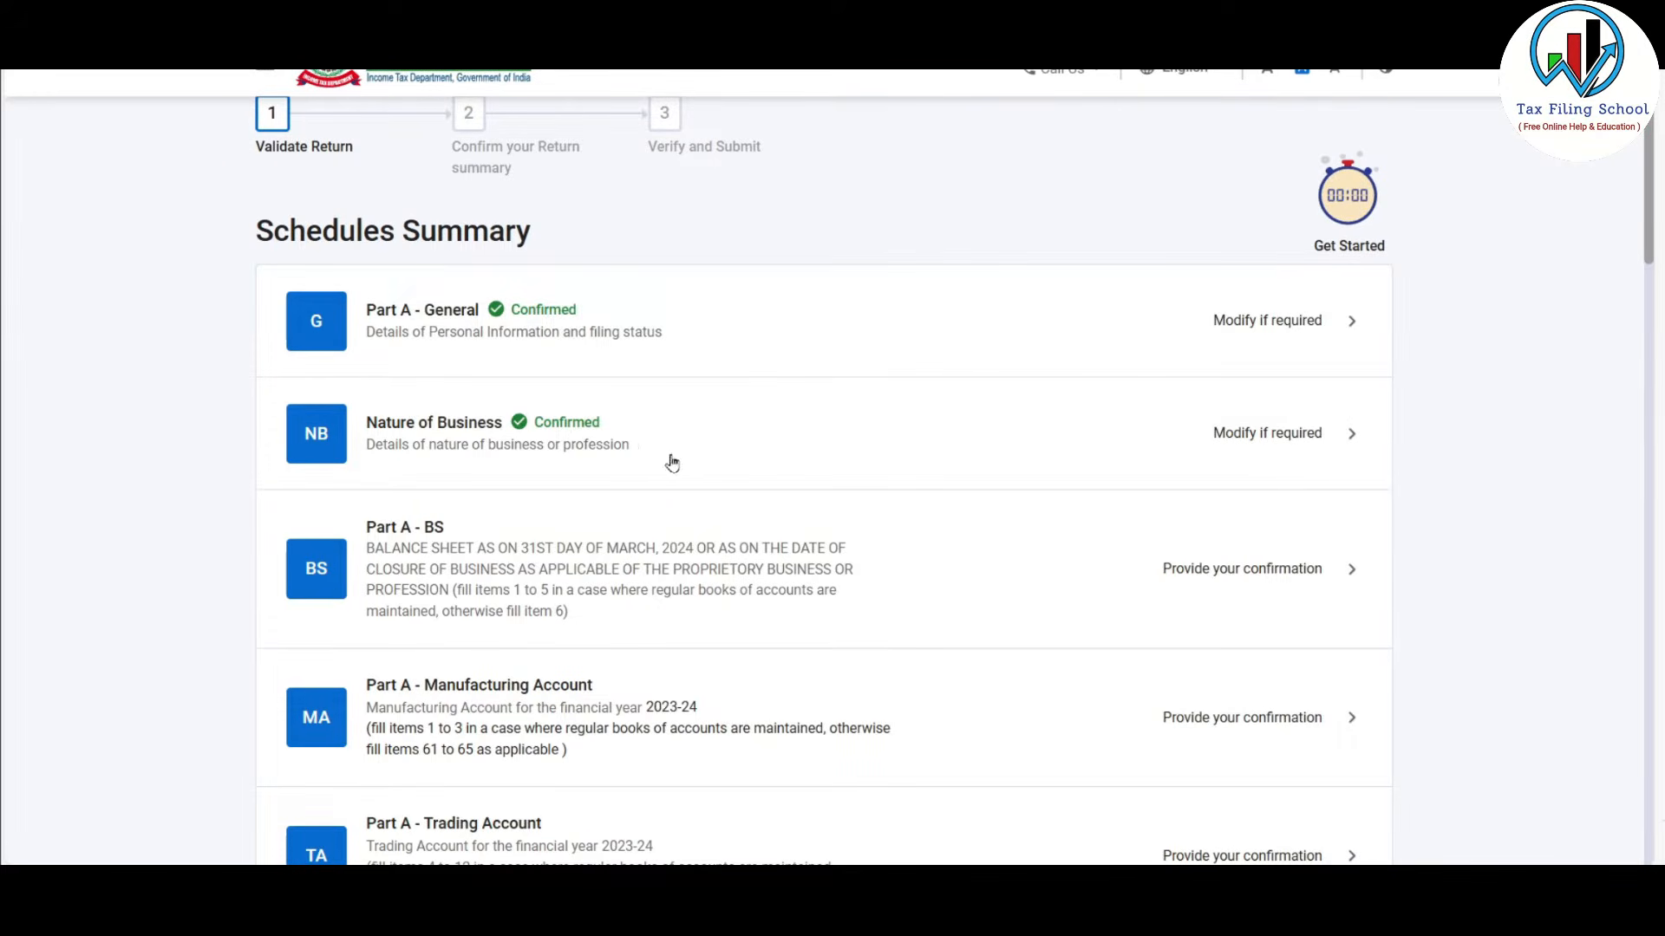
Step: Open Part A - BS, start adding Sources of Funds and enter 5,12,048 as the proprietor's capital
scroll(818, 440, "down", 1)
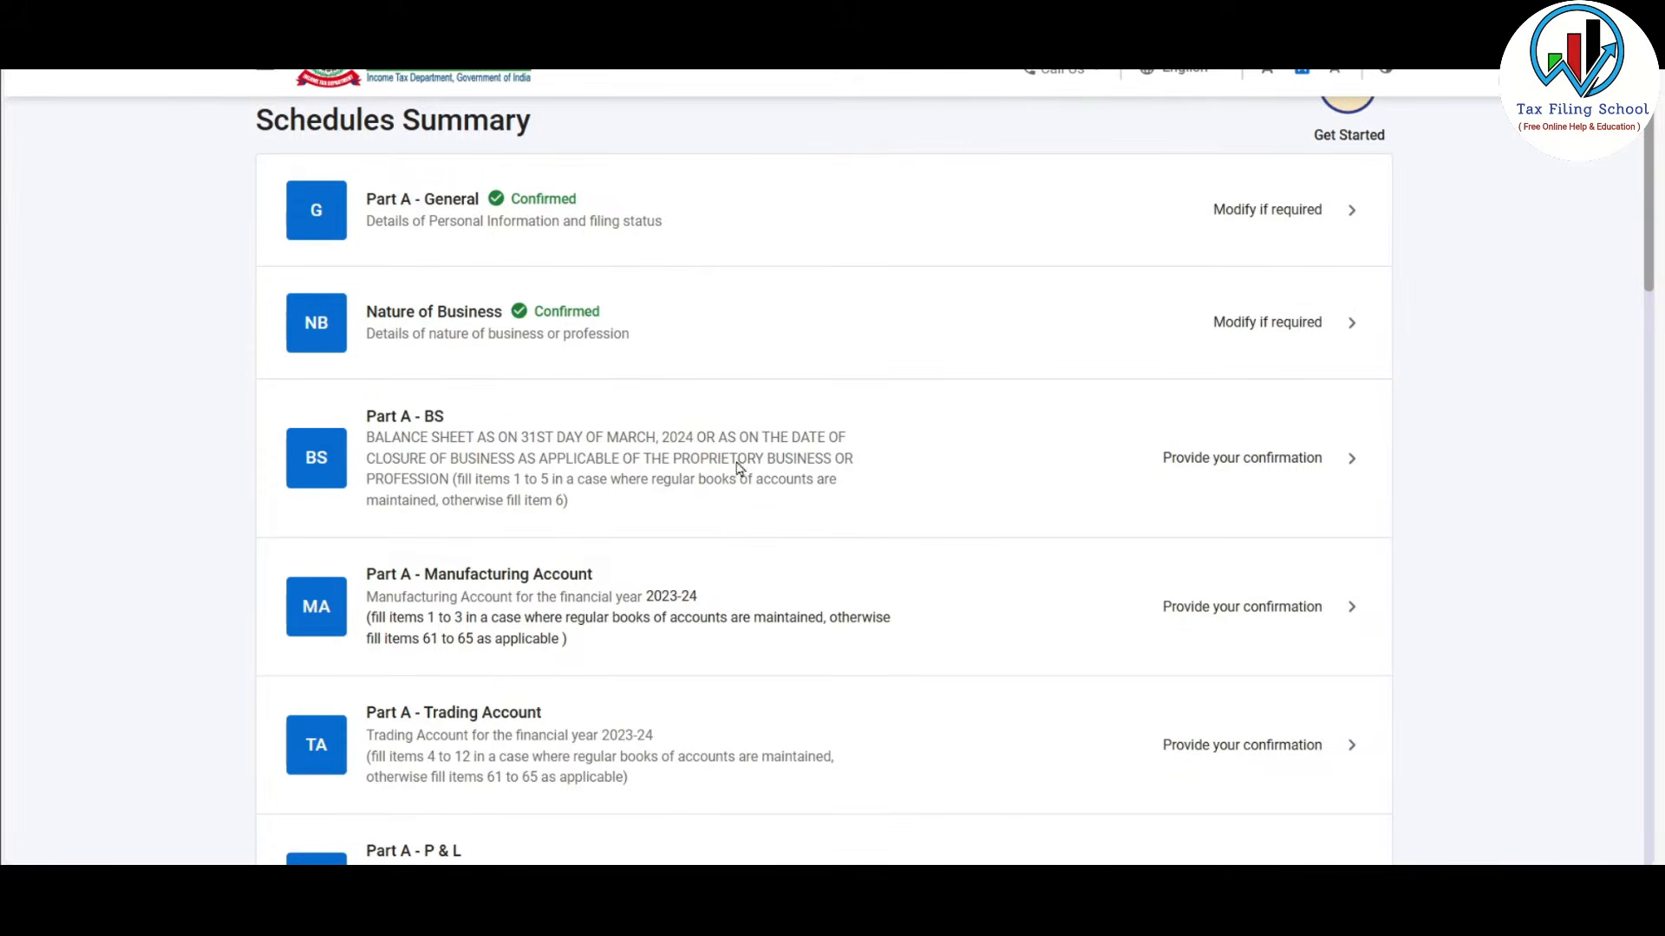
left_click(1063, 468)
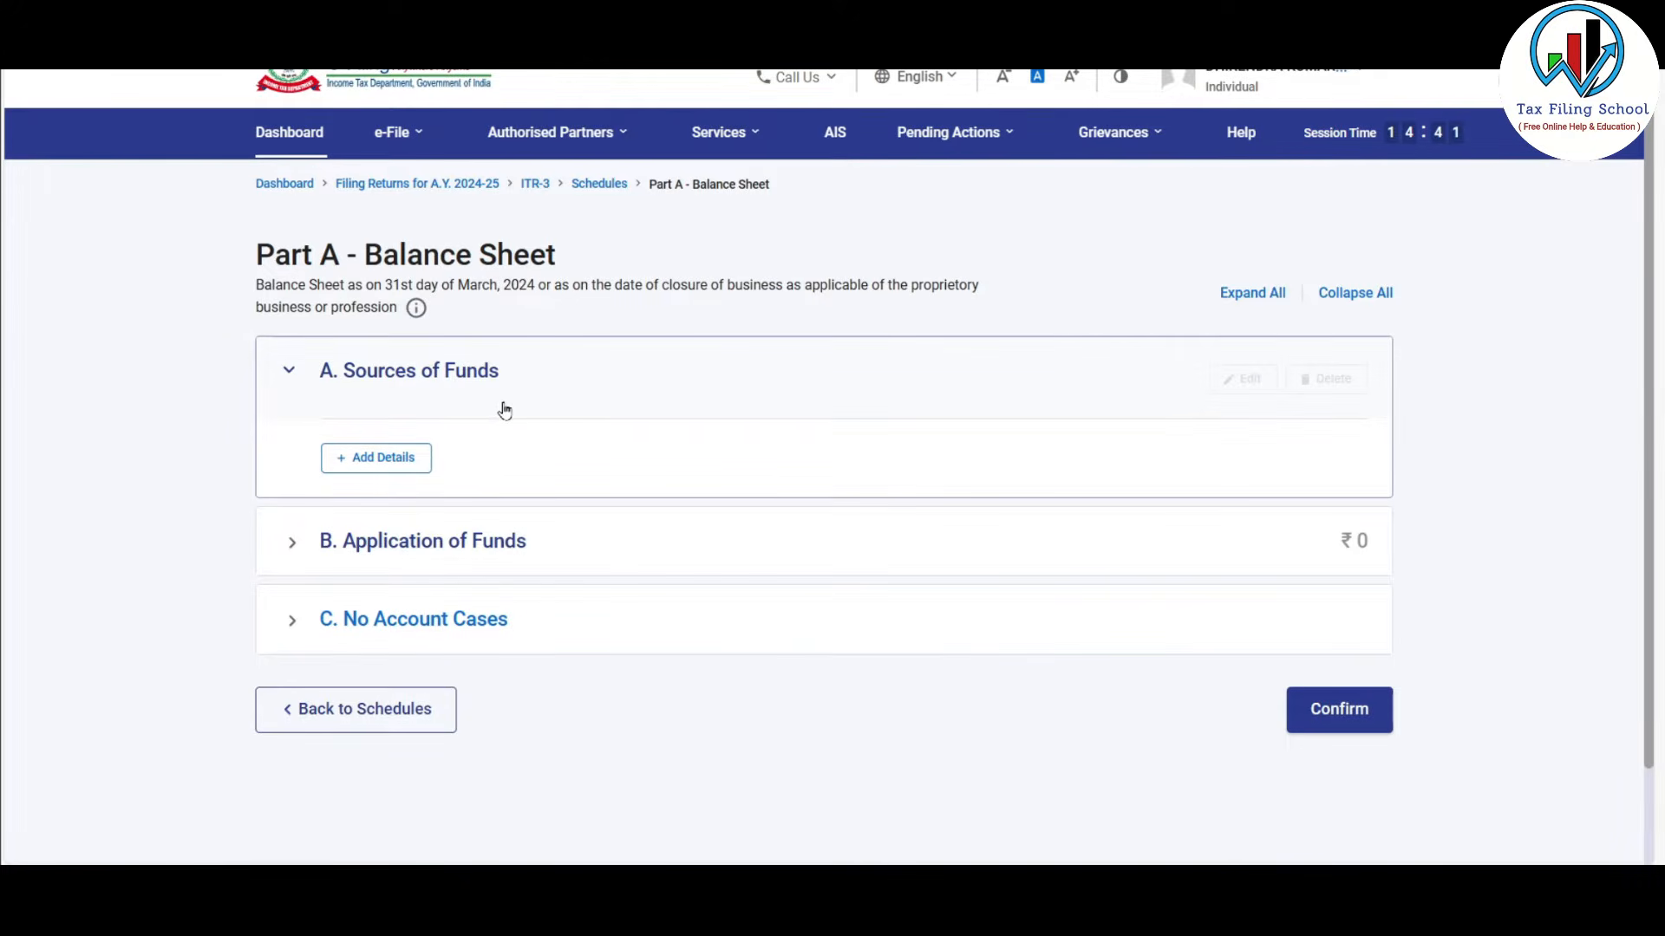
left_click(376, 457)
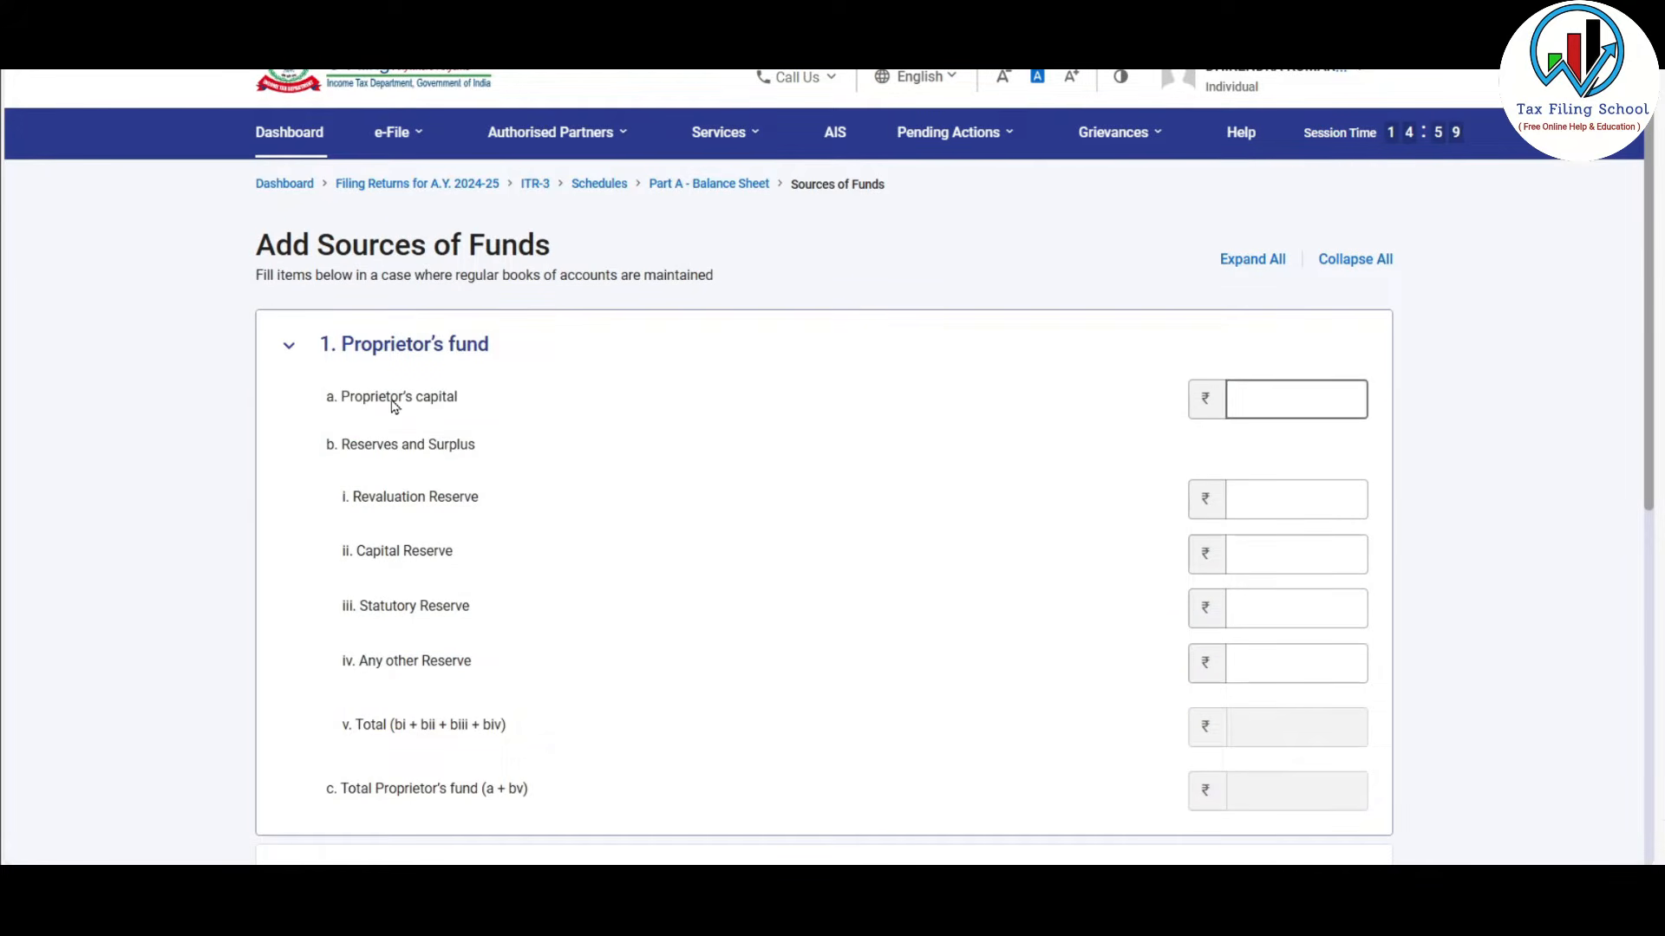
left_click(1195, 383)
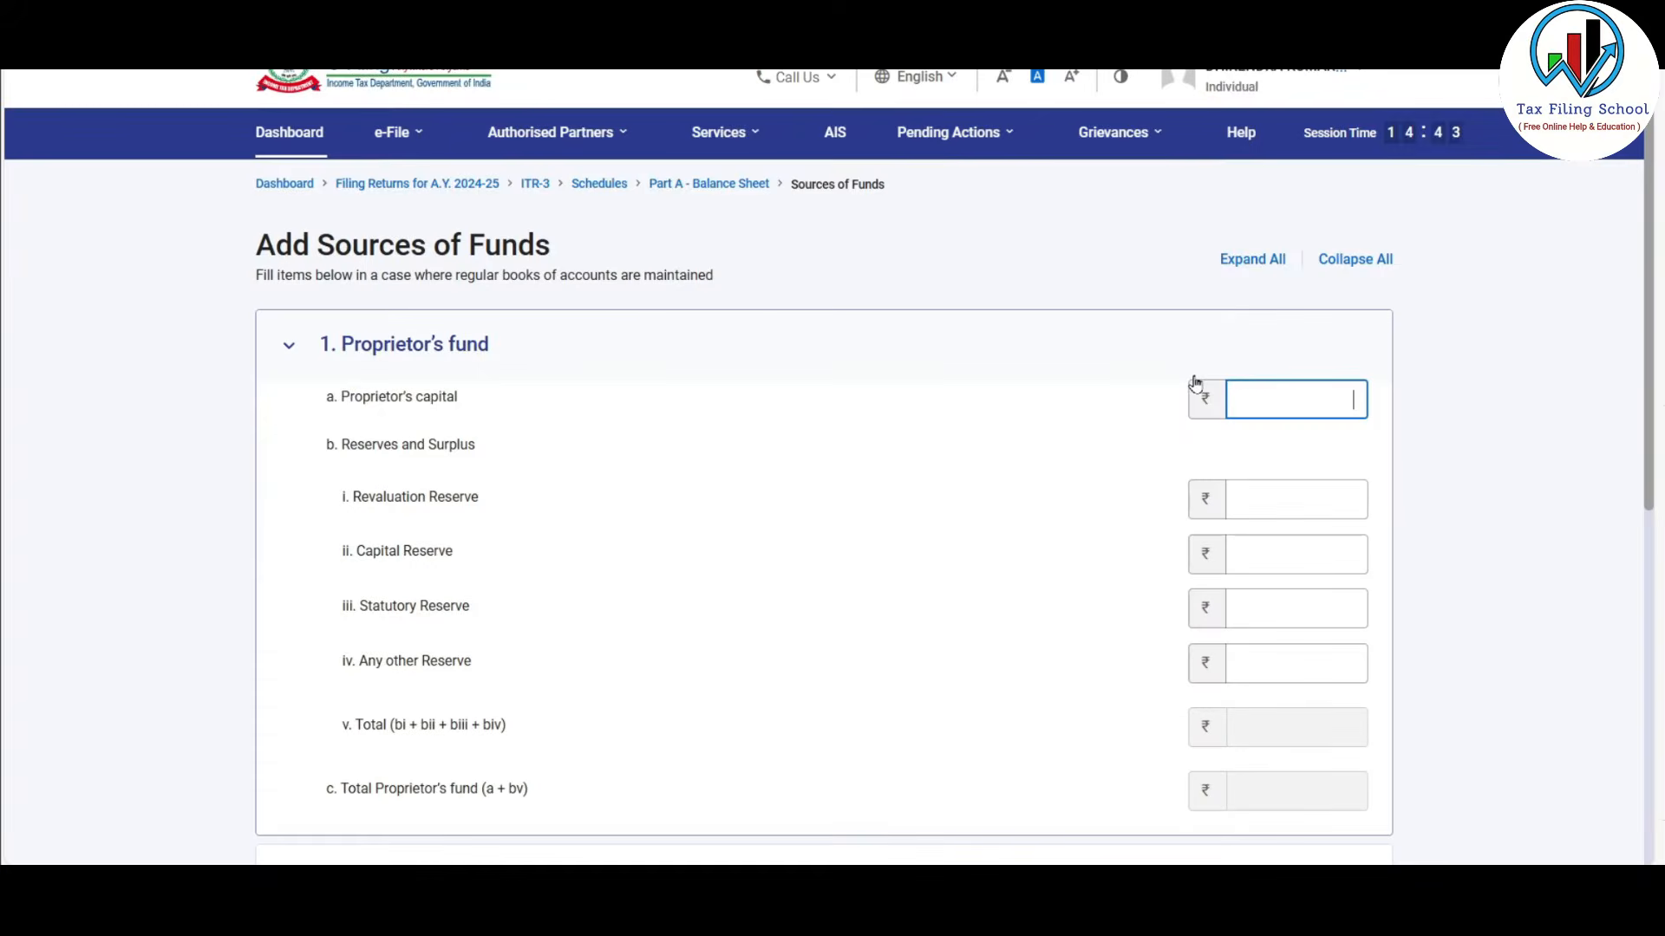
type("5,12,048")
left_click(949, 490)
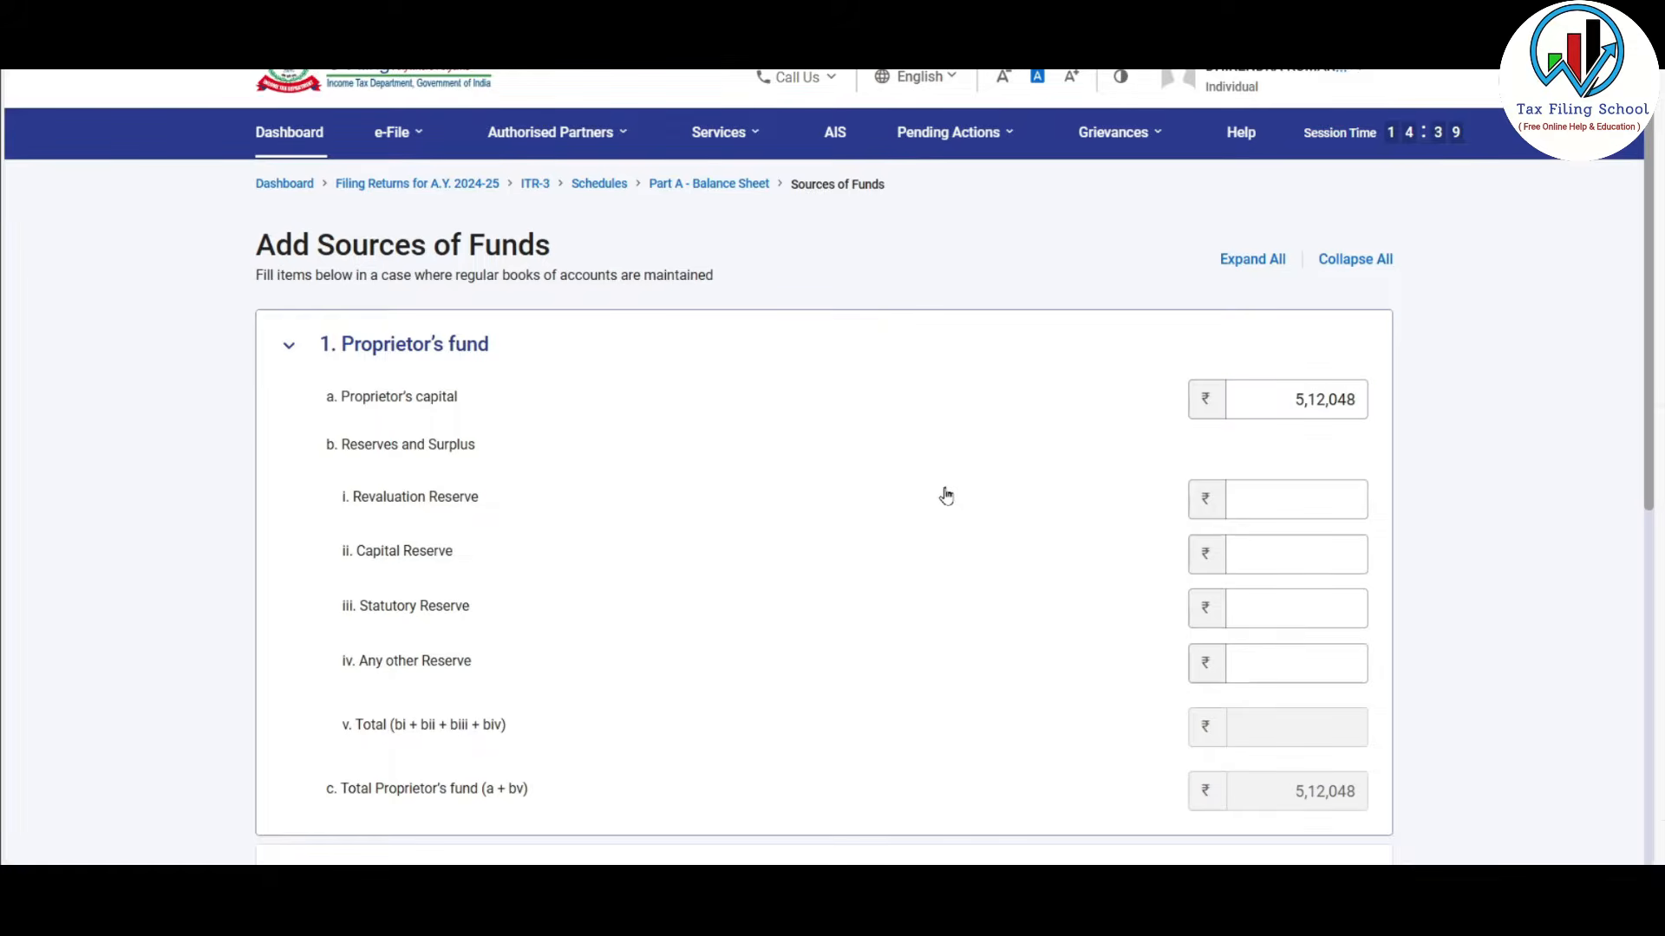
Step: Examine the Loan funds and Advances sections, comparing them with the liabilities on the Balance_Sheet tab in Excel
scroll(946, 496, "down", 3)
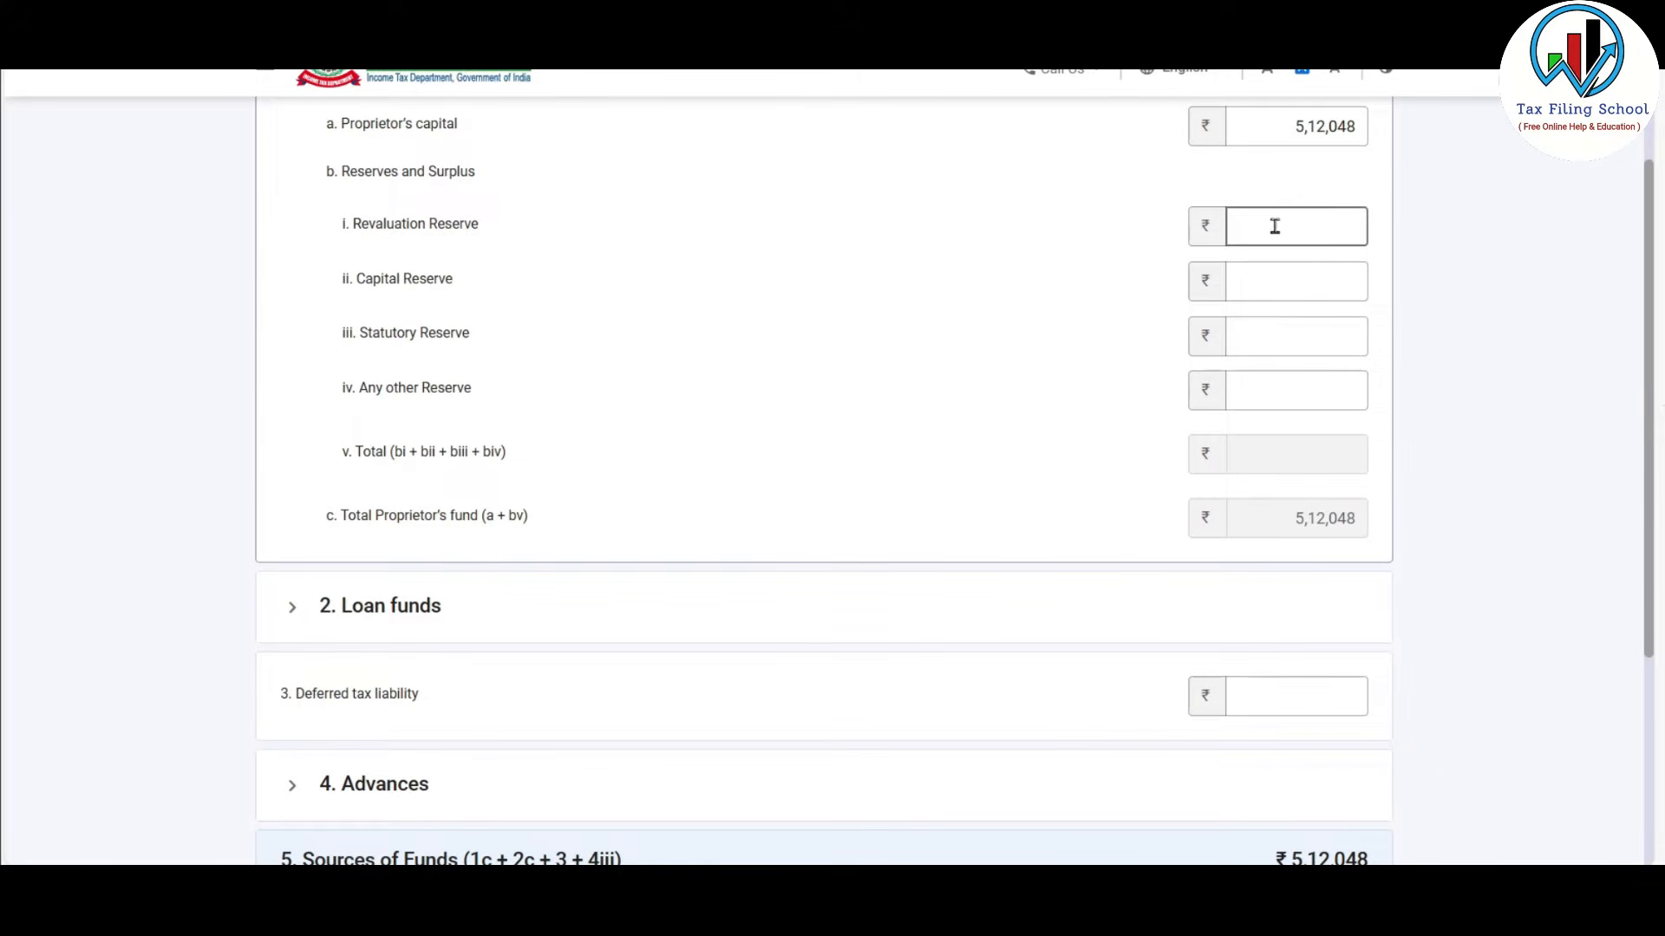
scroll(1163, 258, "down", 3)
left_click(1096, 399)
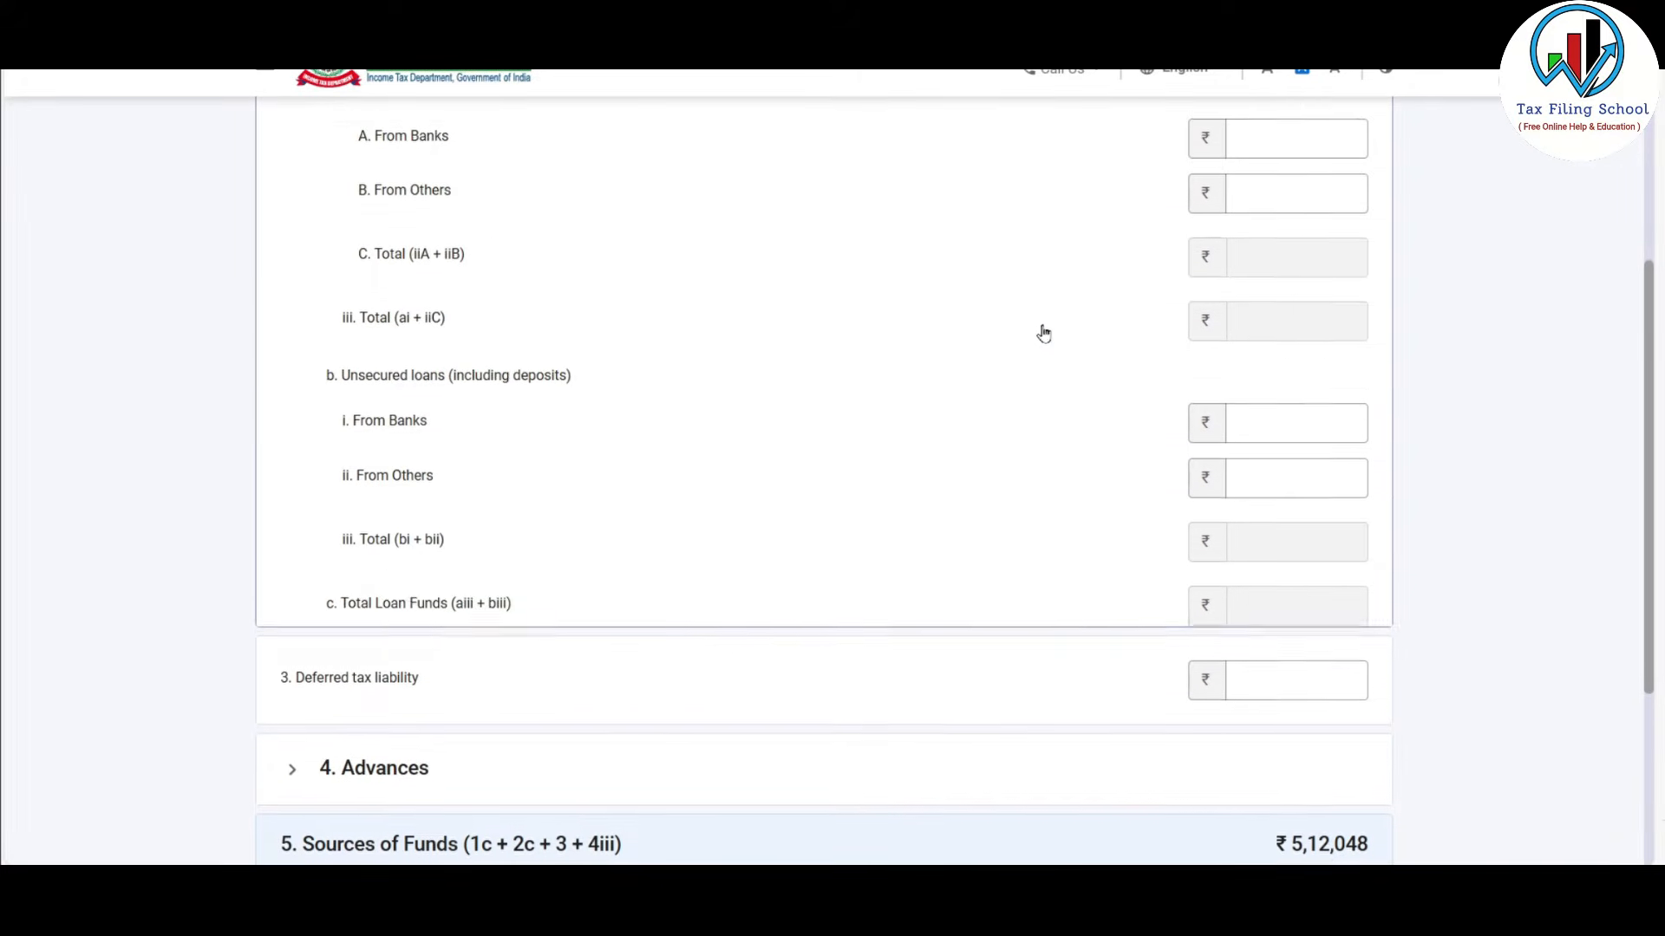
scroll(1040, 330, "up", 4)
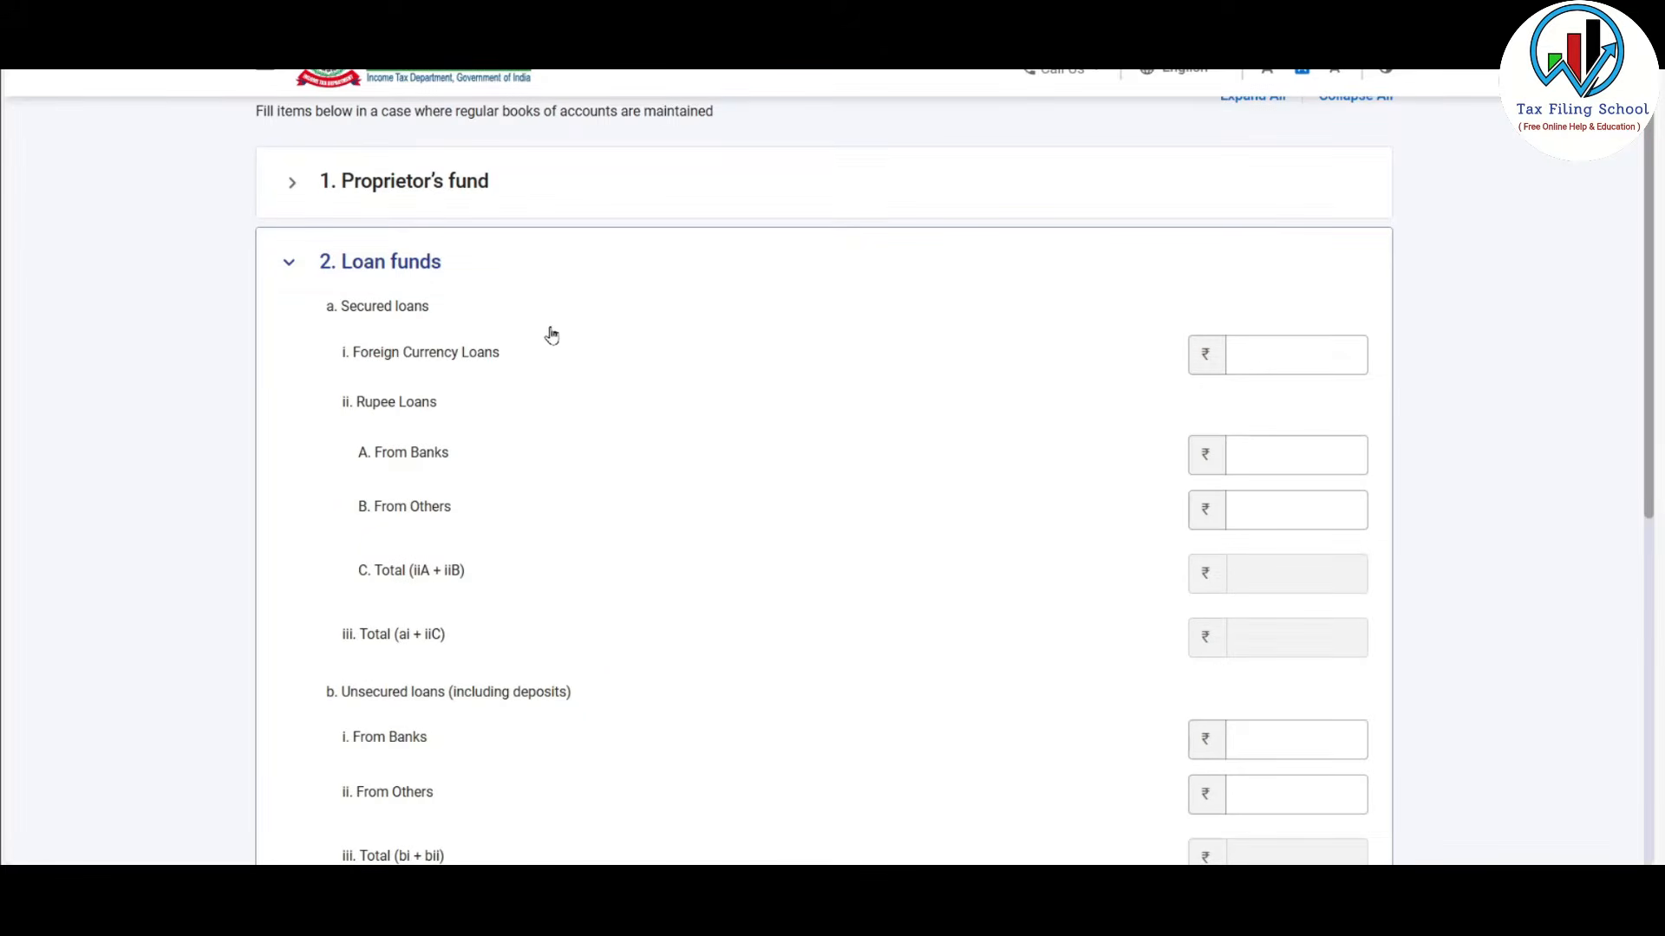
scroll(650, 516, "down", 2)
key("alt+Tab")
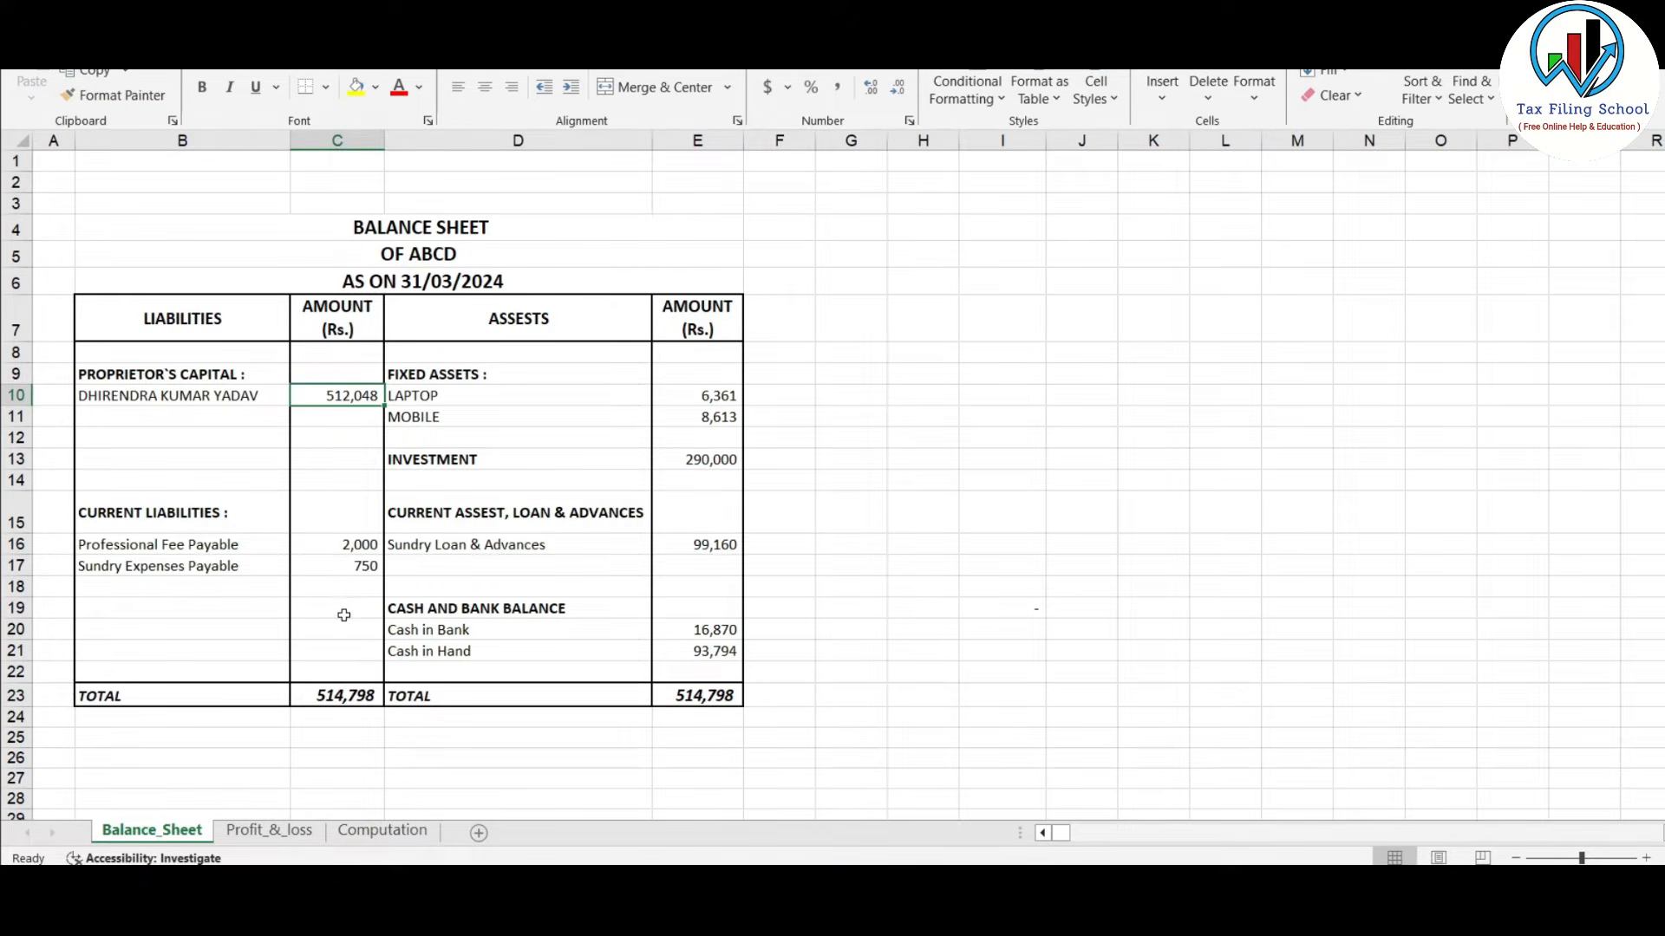
key("alt+Tab")
scroll(691, 457, "down", 4)
left_click(520, 447)
scroll(555, 438, "down", 3)
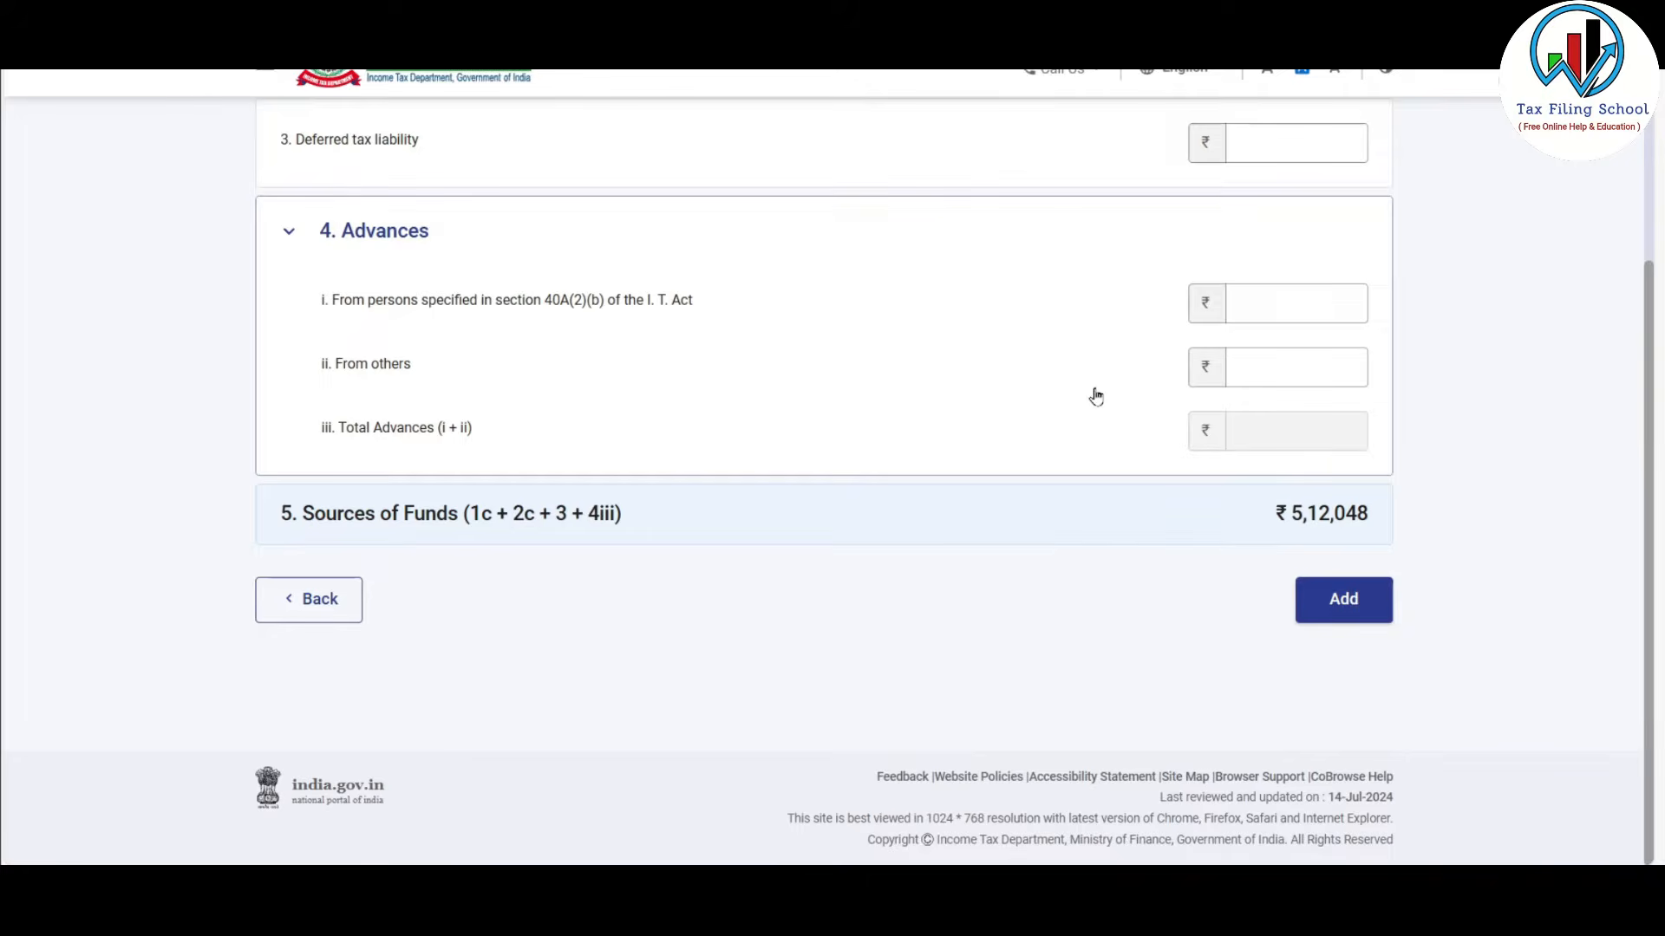
Step: Add the completed Sources of Funds to the balance sheet schedule and open the Application of Funds section
left_click(1341, 602)
scroll(555, 399, "down", 3)
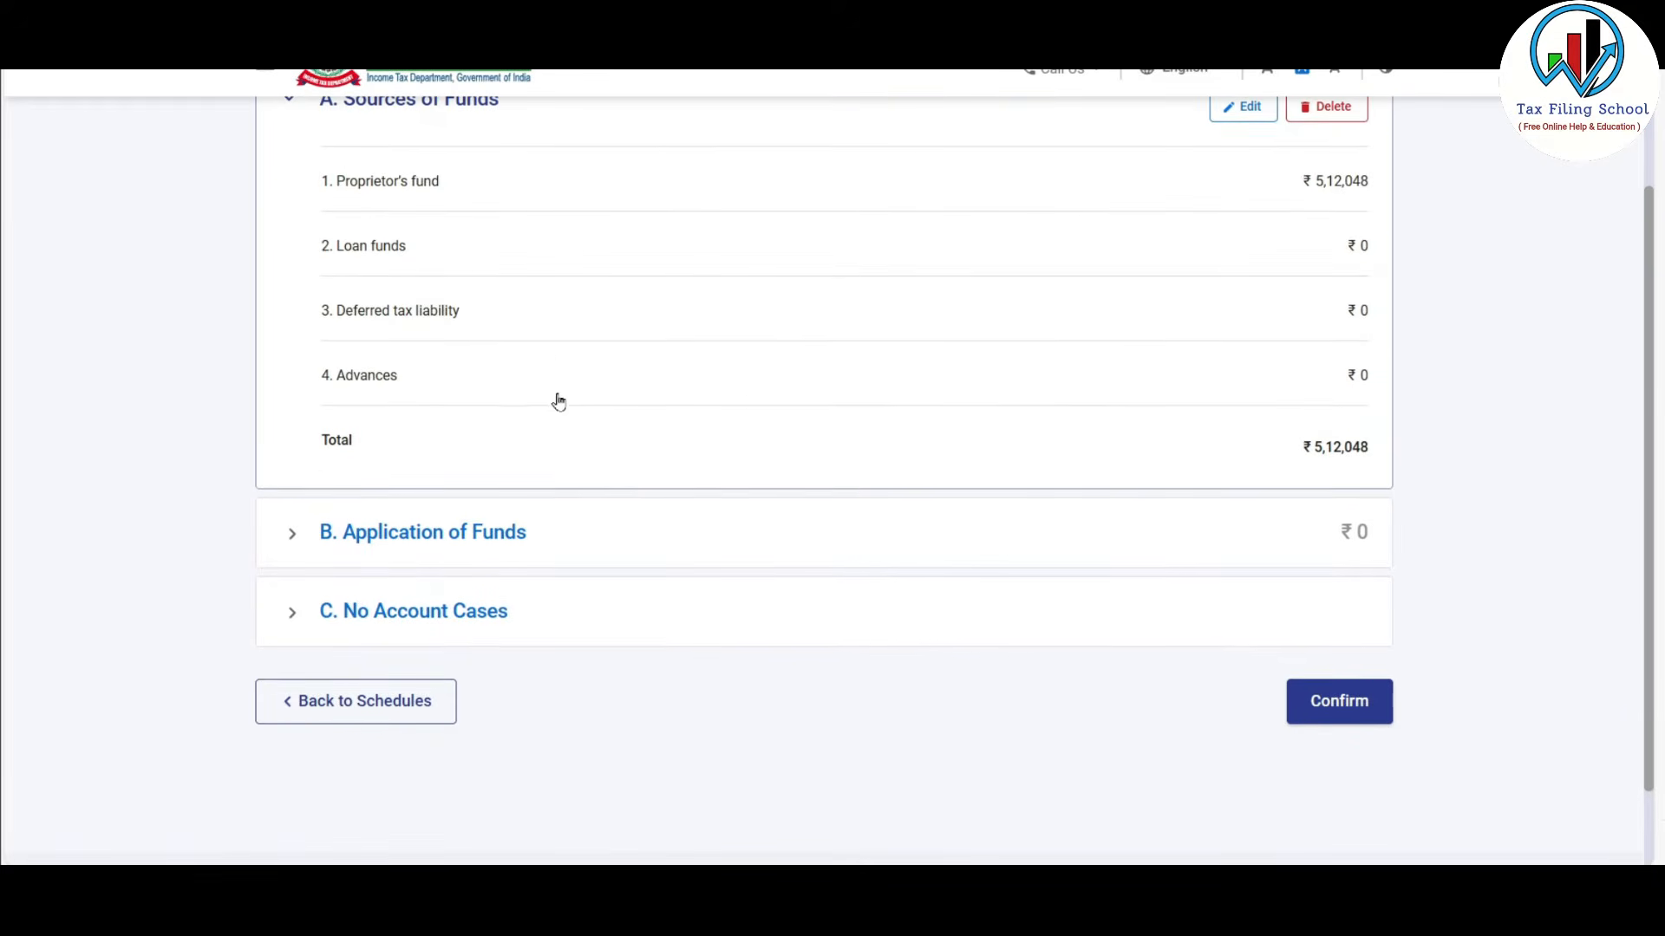
scroll(728, 264, "down", 1)
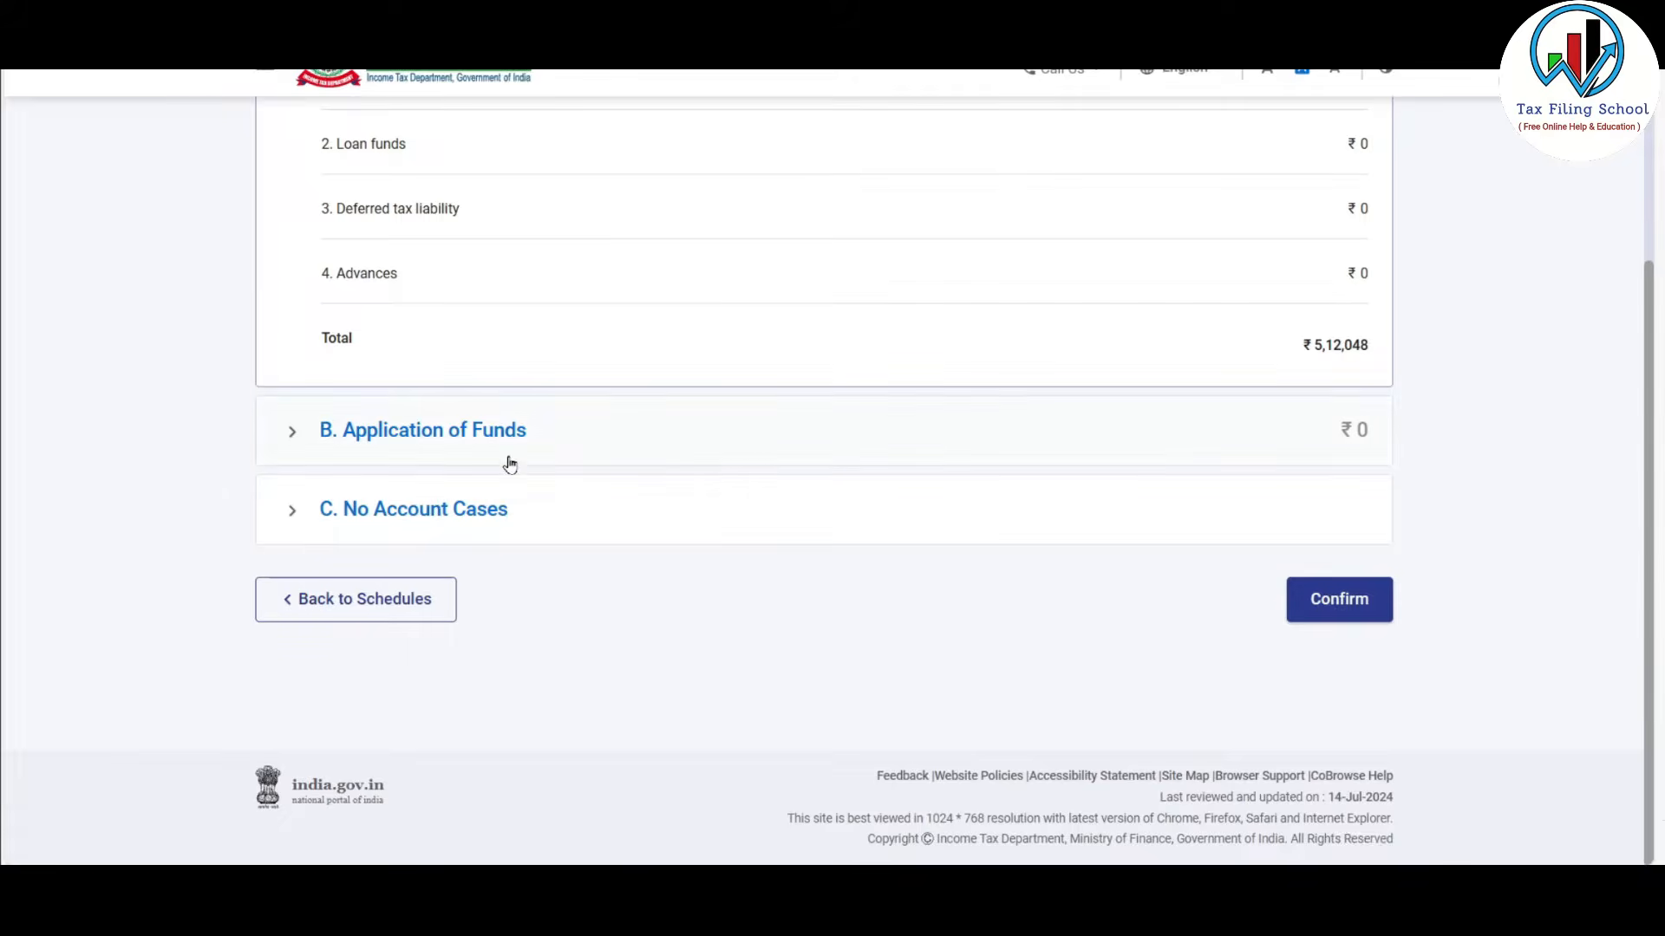
left_click(577, 436)
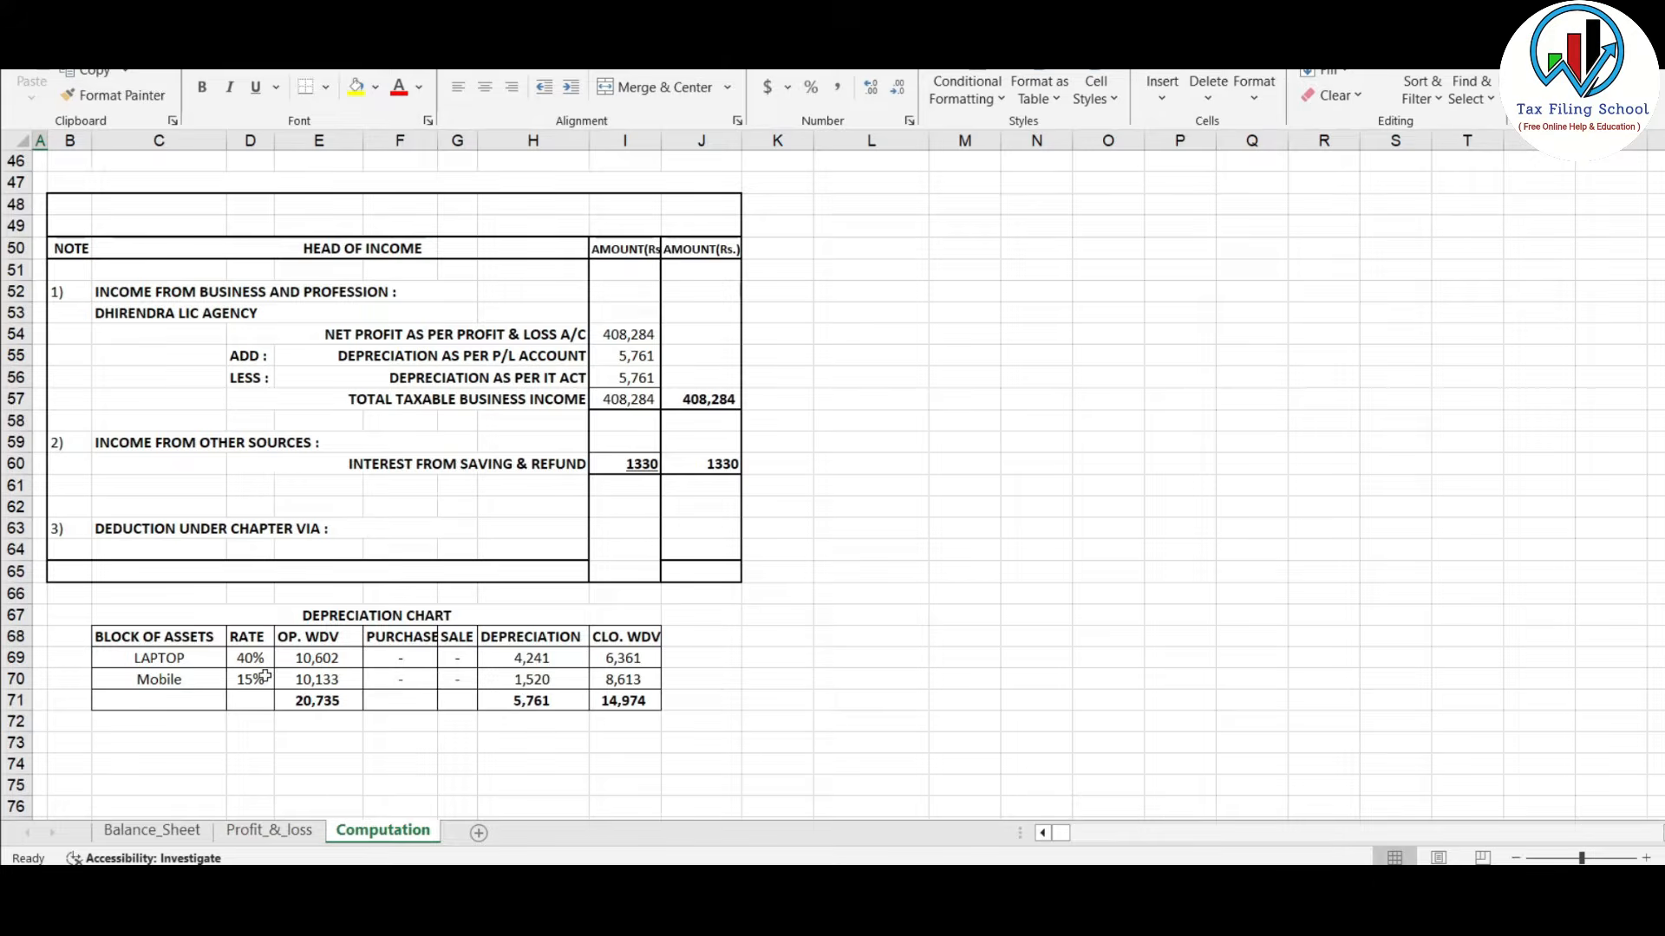
Step: Under Fixed assets, enter gross block 20,735 and depreciation 5,761 from the depreciation chart on Excel's Computation tab
left_click_drag(303, 657, 314, 679)
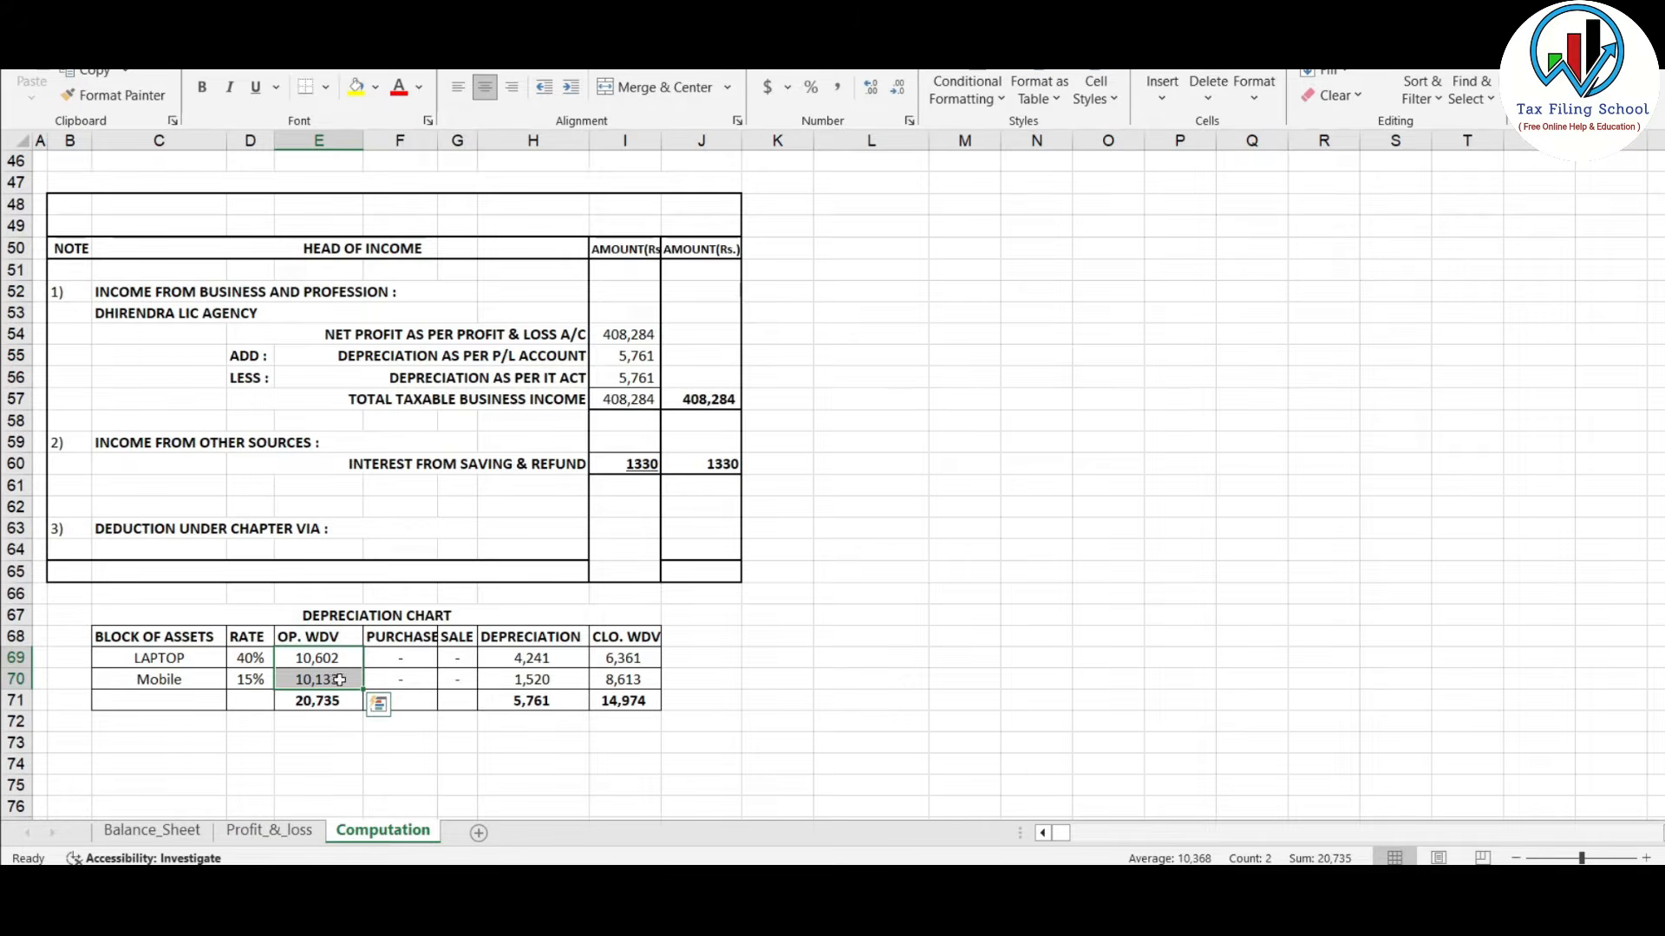
left_click(338, 699)
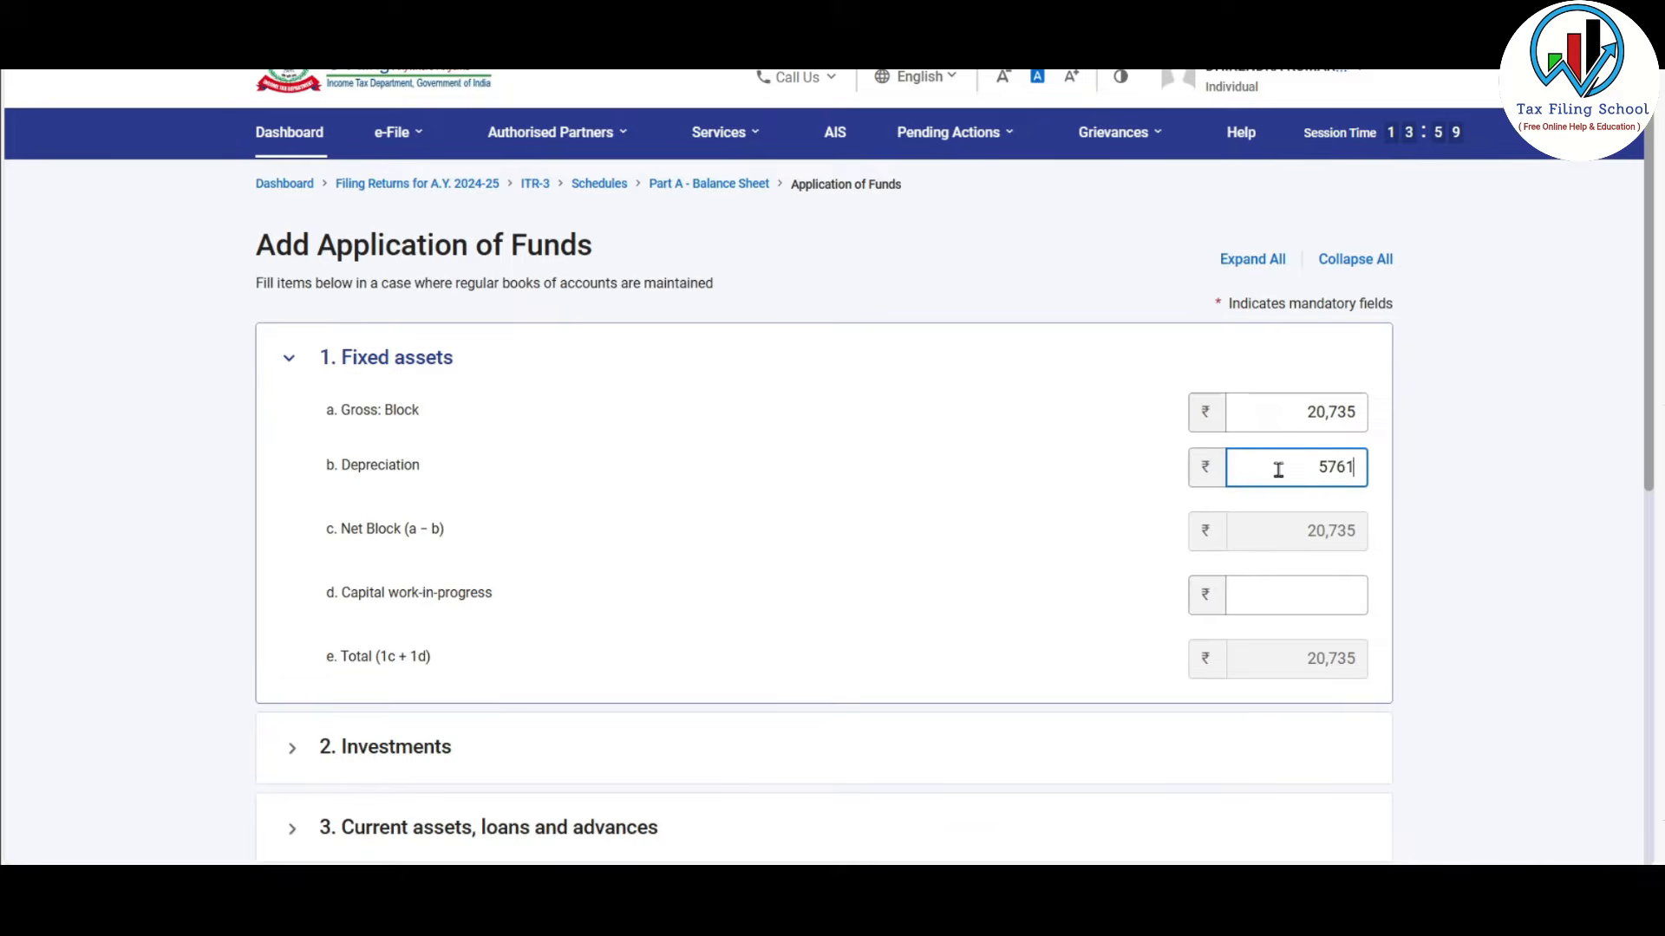
left_click(1309, 583)
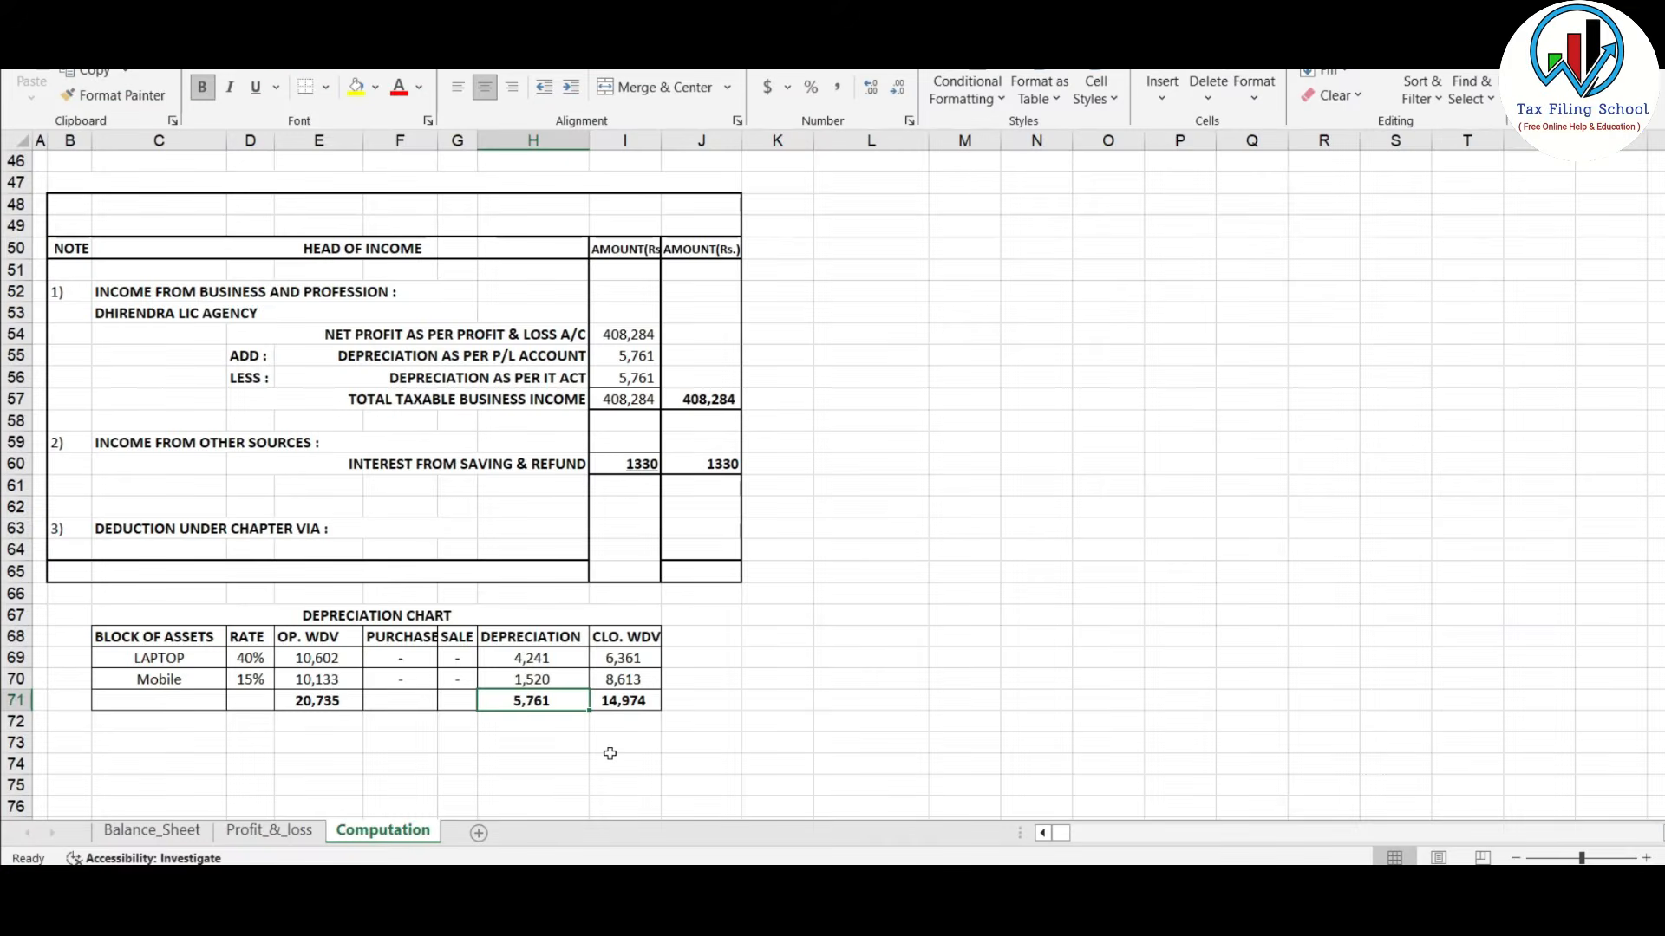
left_click(630, 704)
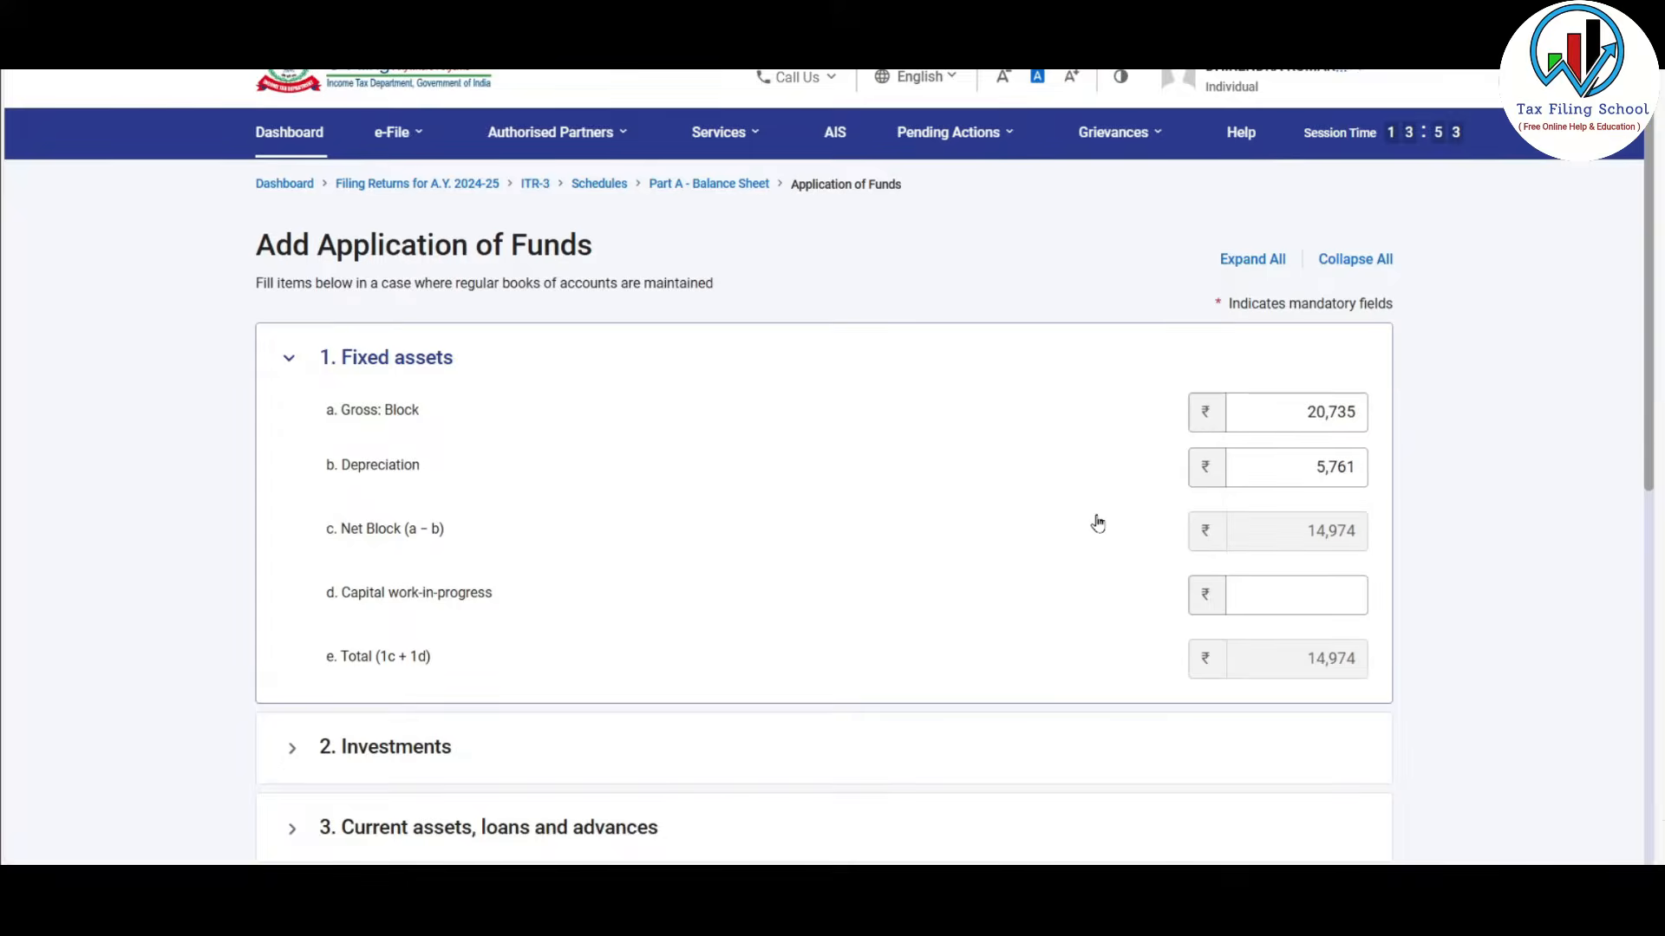
Step: Look over Investments, and under Current assets, loans and advances enter 99,160 for deposits, loans and advances to corporates and others
scroll(1096, 520, "down", 5)
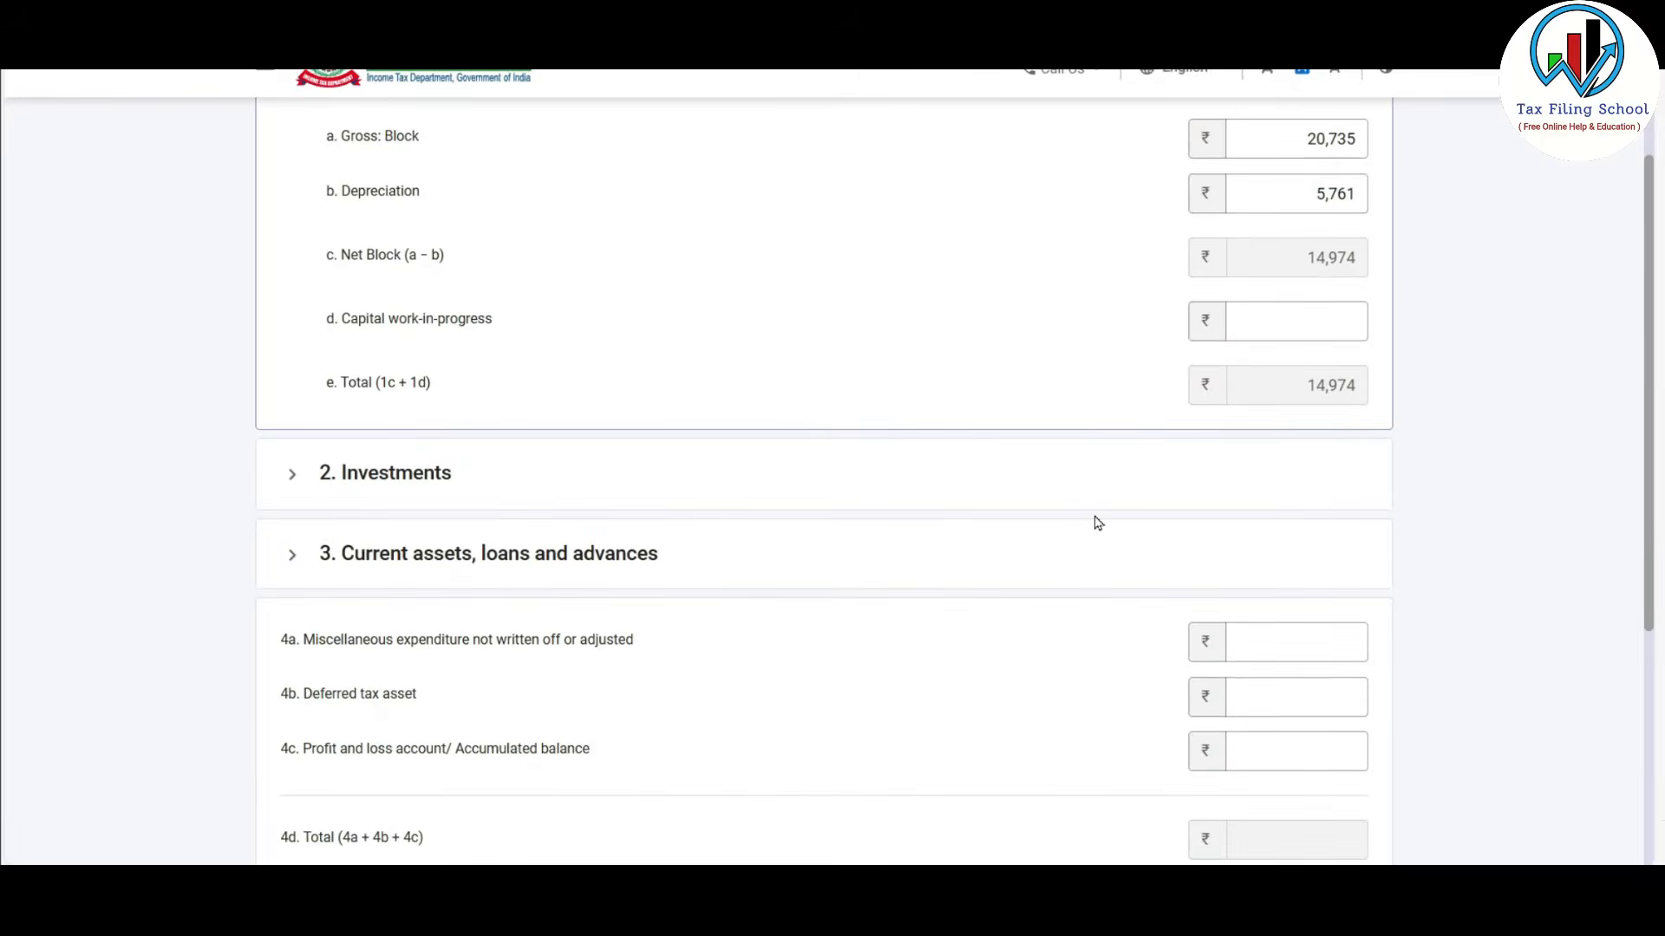
left_click(569, 269)
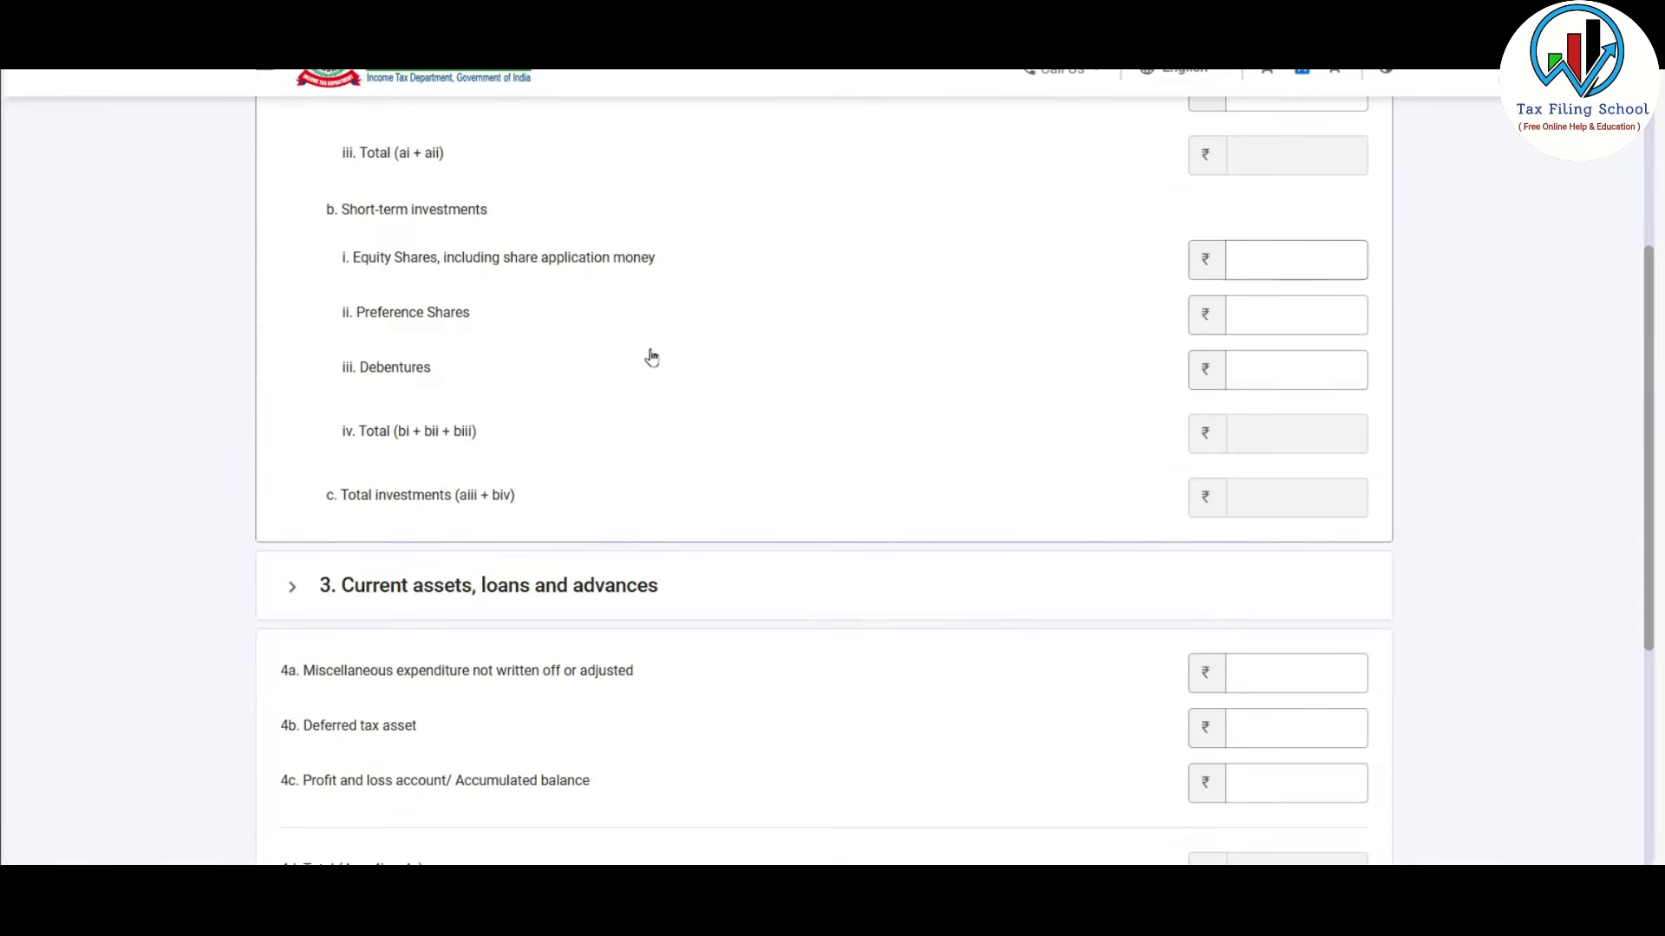
scroll(607, 286, "up", 3)
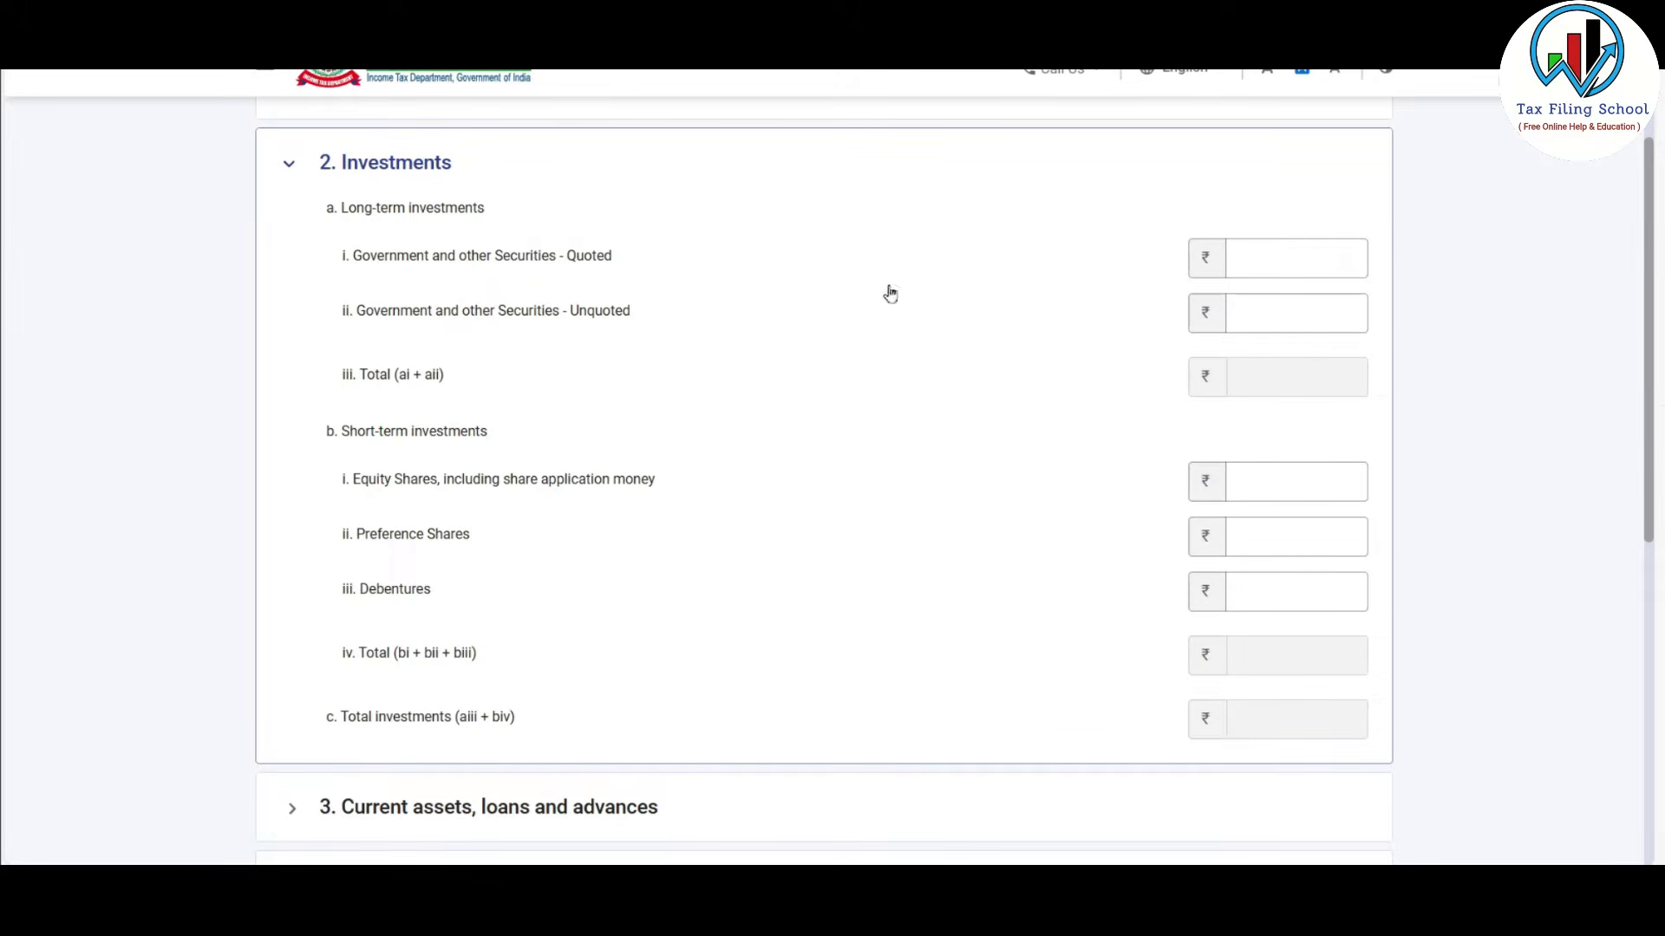
scroll(1100, 479, "down", 4)
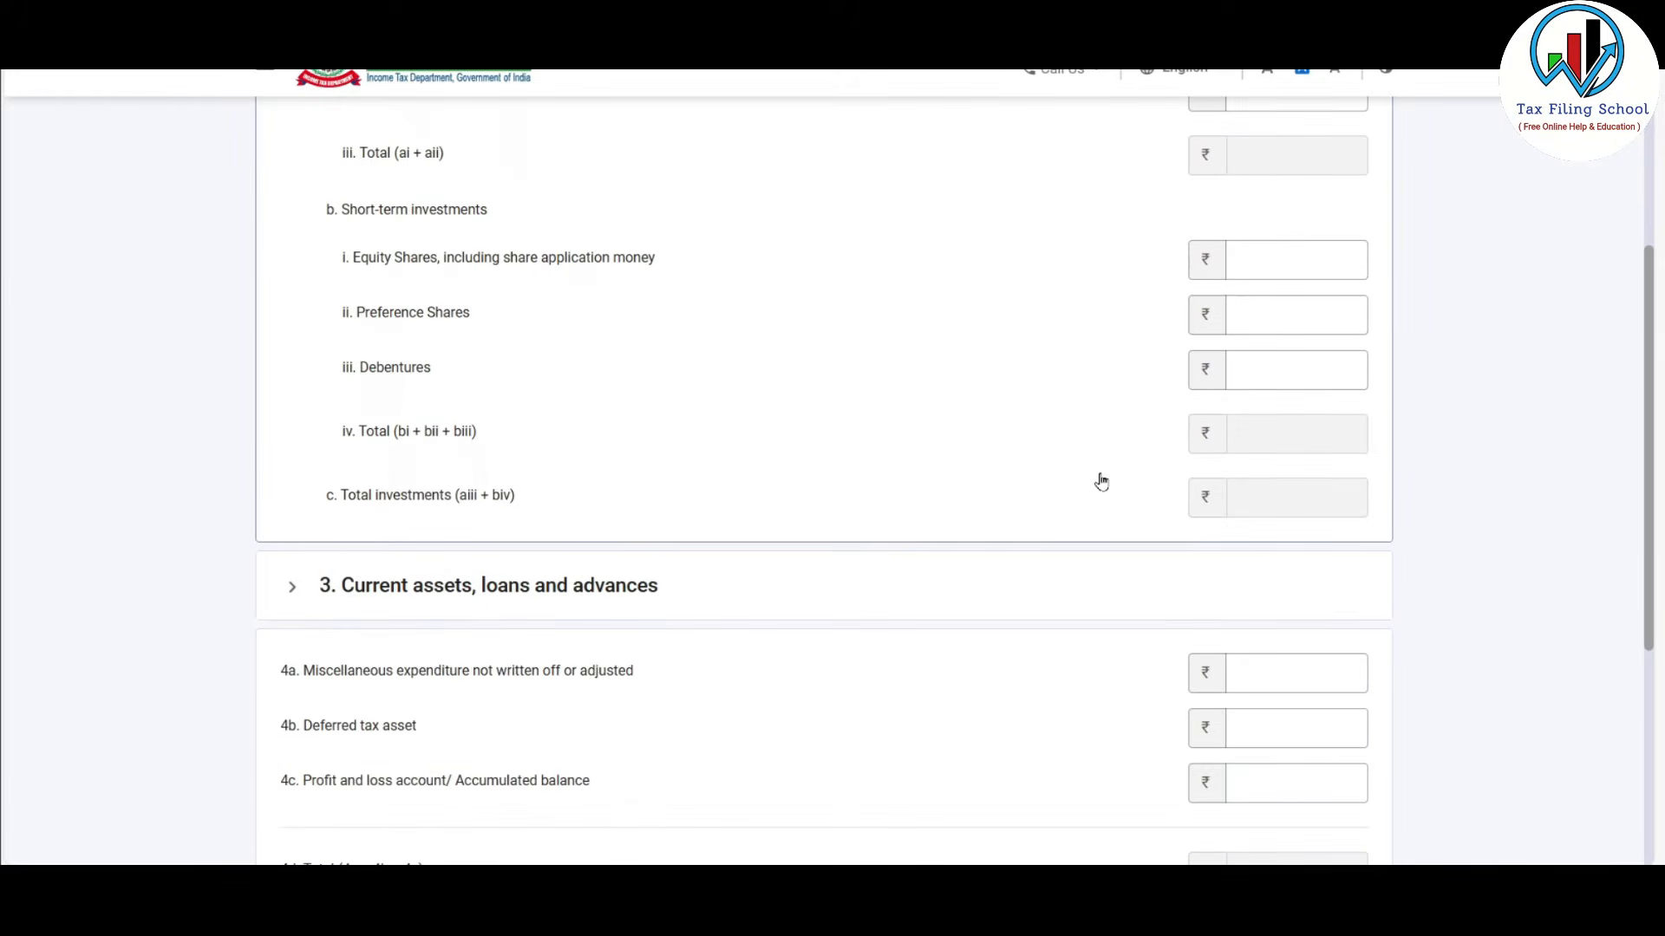
left_click(711, 486)
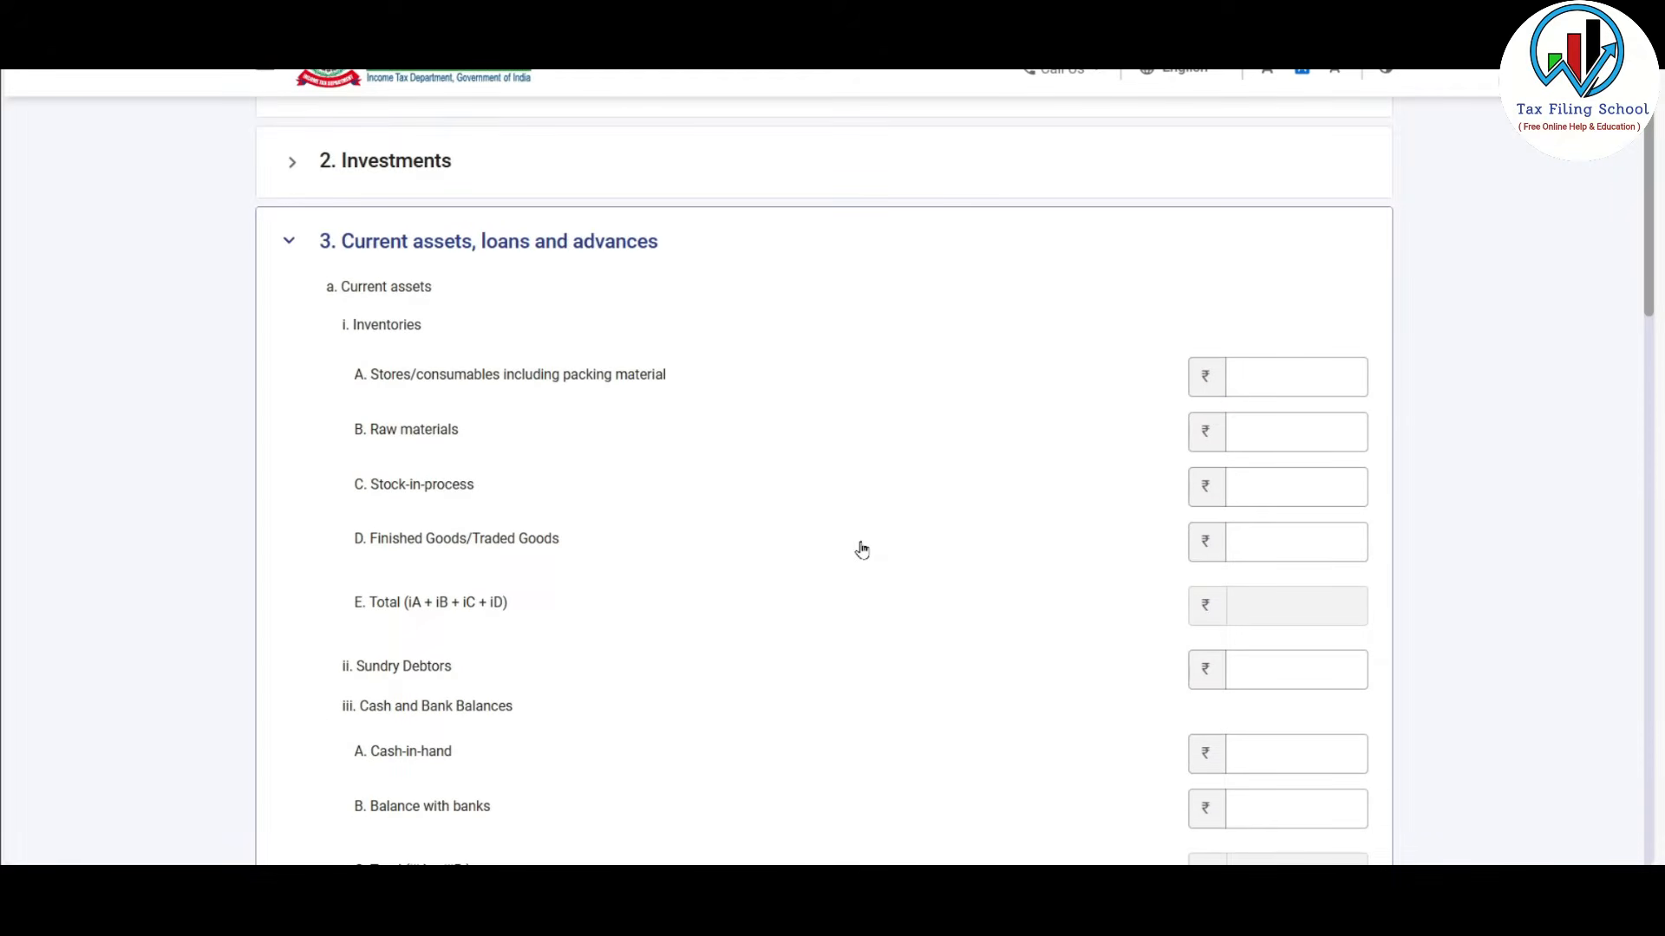
scroll(861, 549, "down", 6)
left_click(1276, 598)
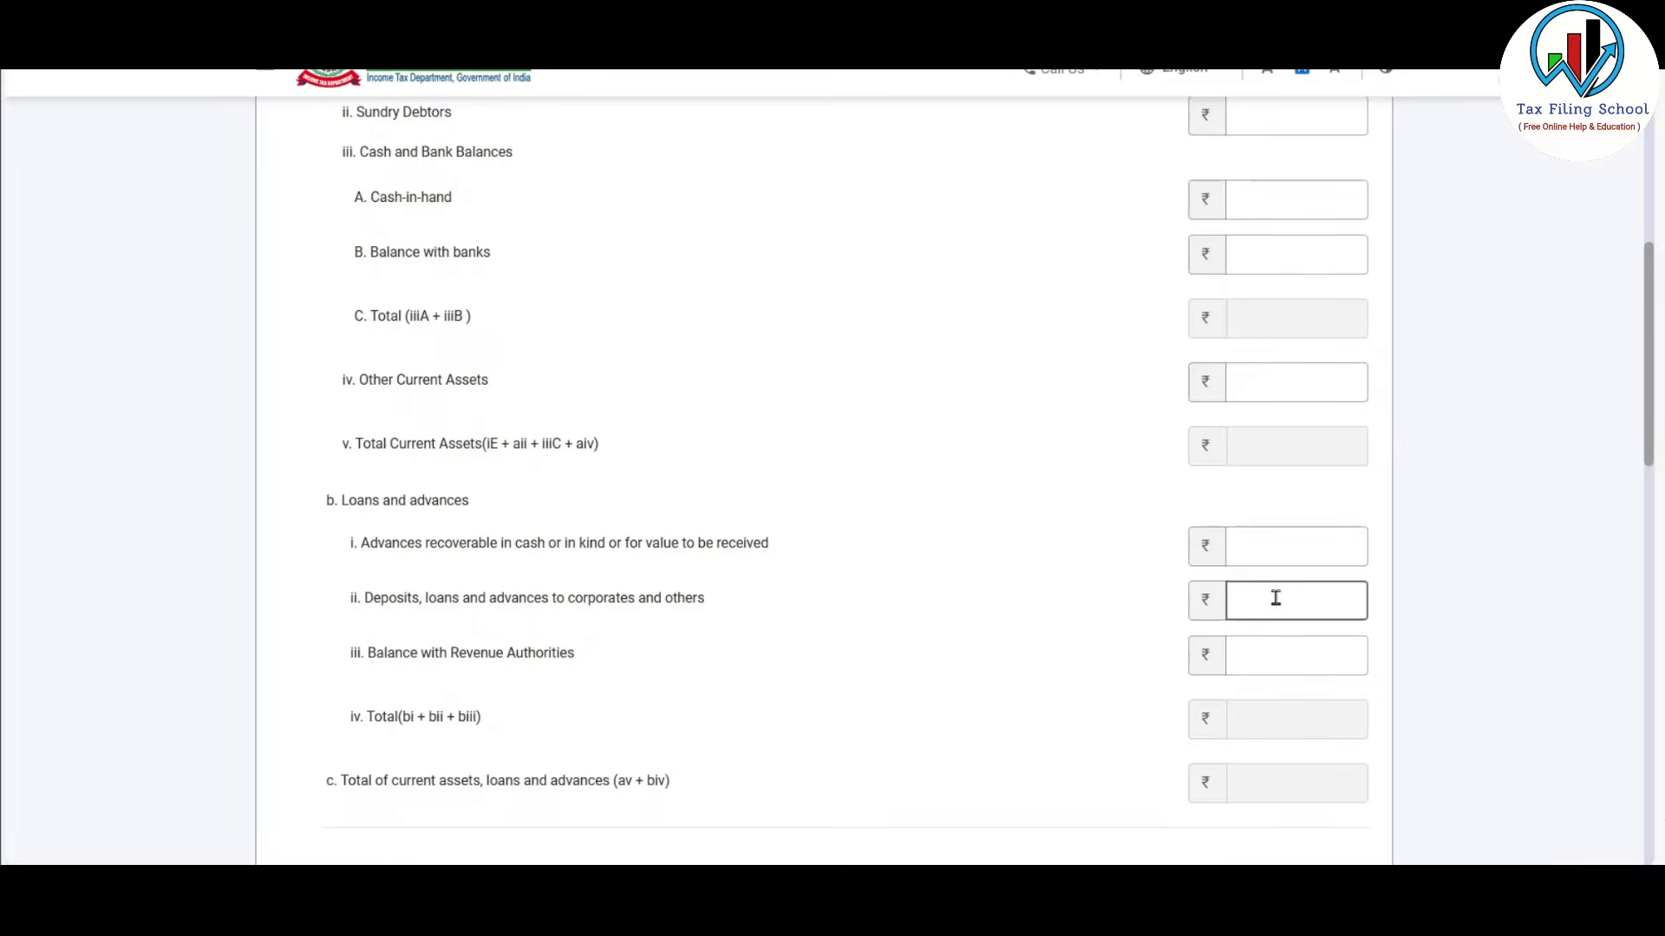
type("99,160")
key("alt+Tab")
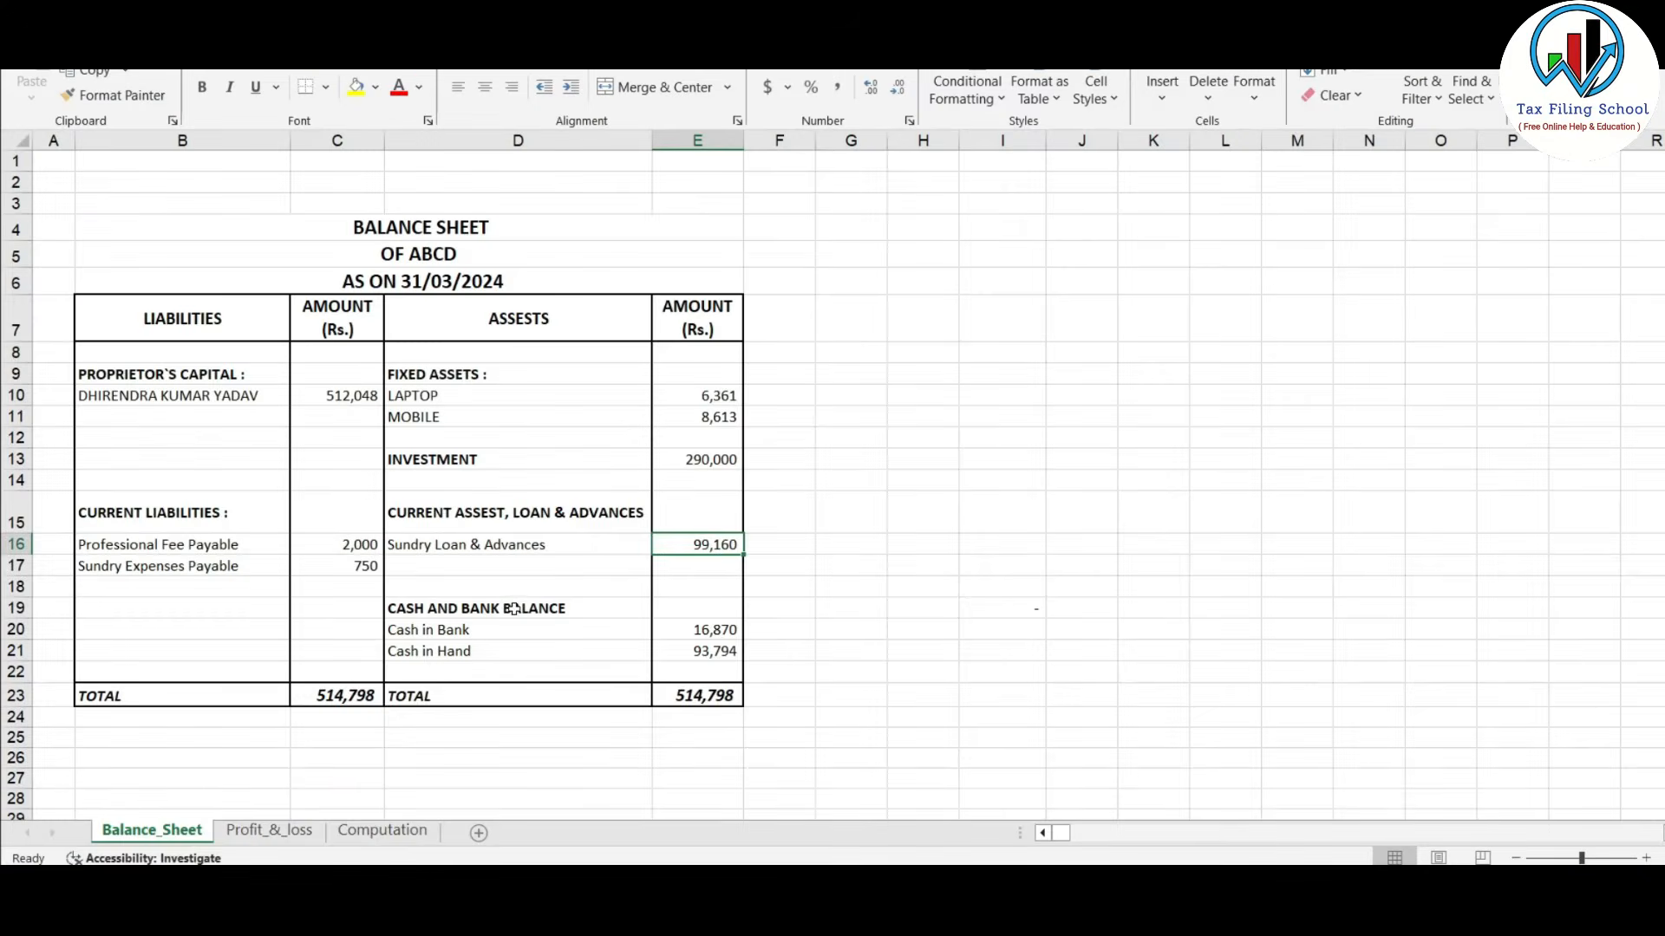
key("alt+Tab")
Step: Enter 93,794 as Cash-in-hand under Cash and Bank Balances, taking the figure from the Balance_Sheet tab
scroll(806, 661, "down", 5)
scroll(806, 661, "up", 7)
left_click(1248, 422)
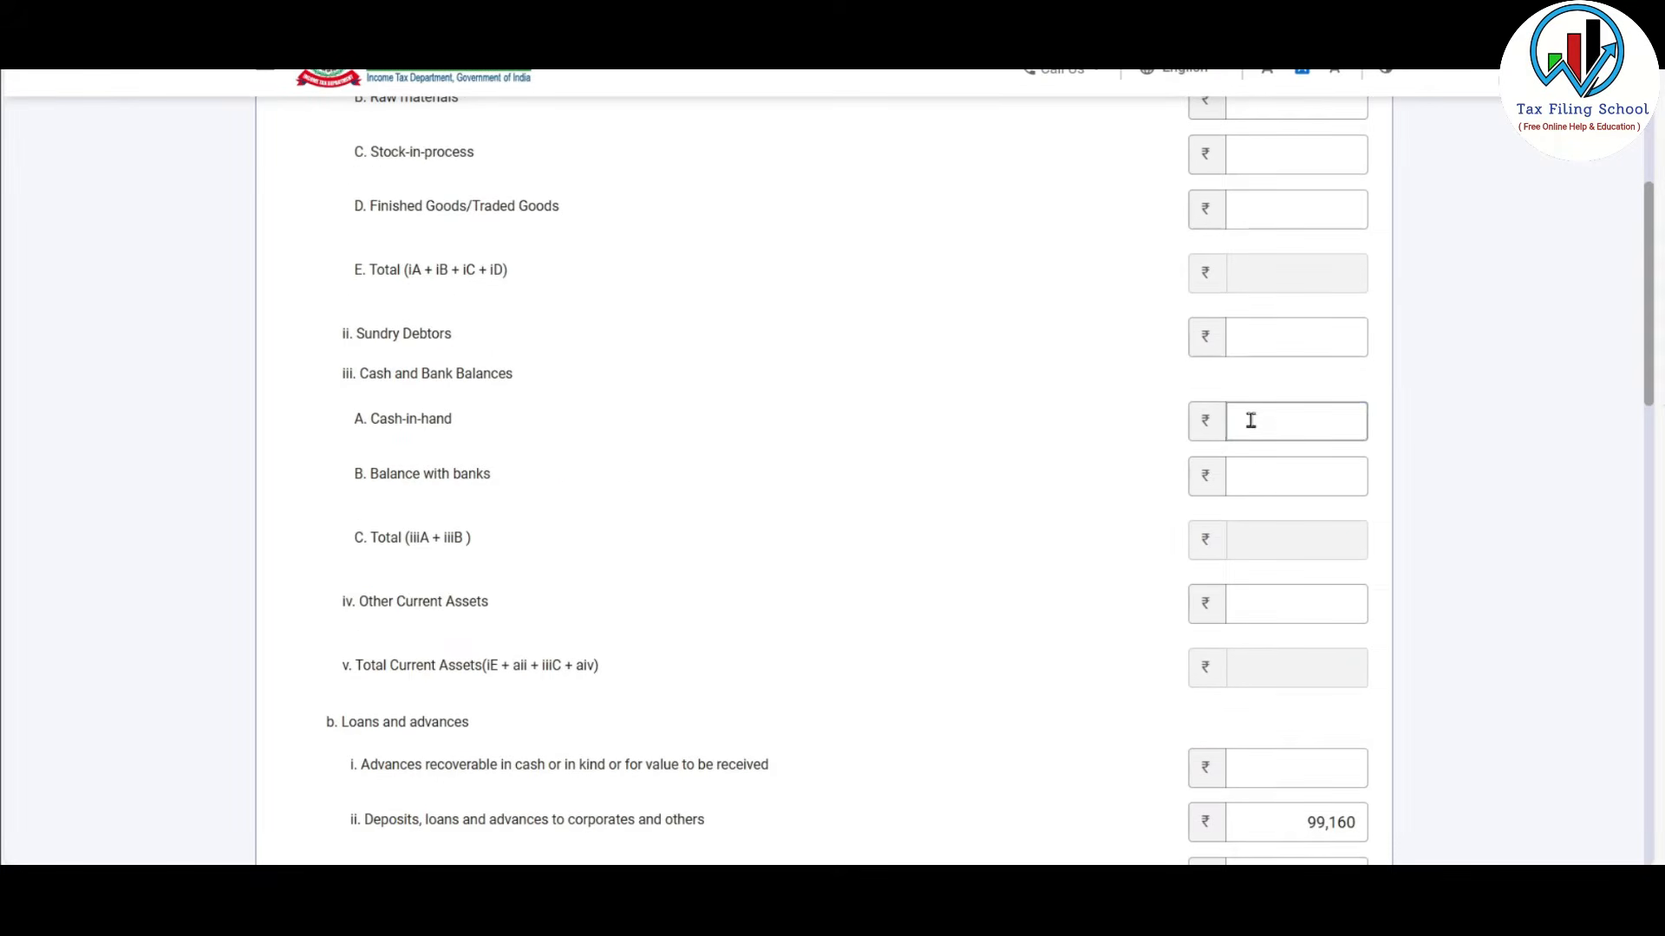
key("alt+Tab")
key("alt+Tab")
type("93714")
left_click(1323, 475)
key("alt+Tab")
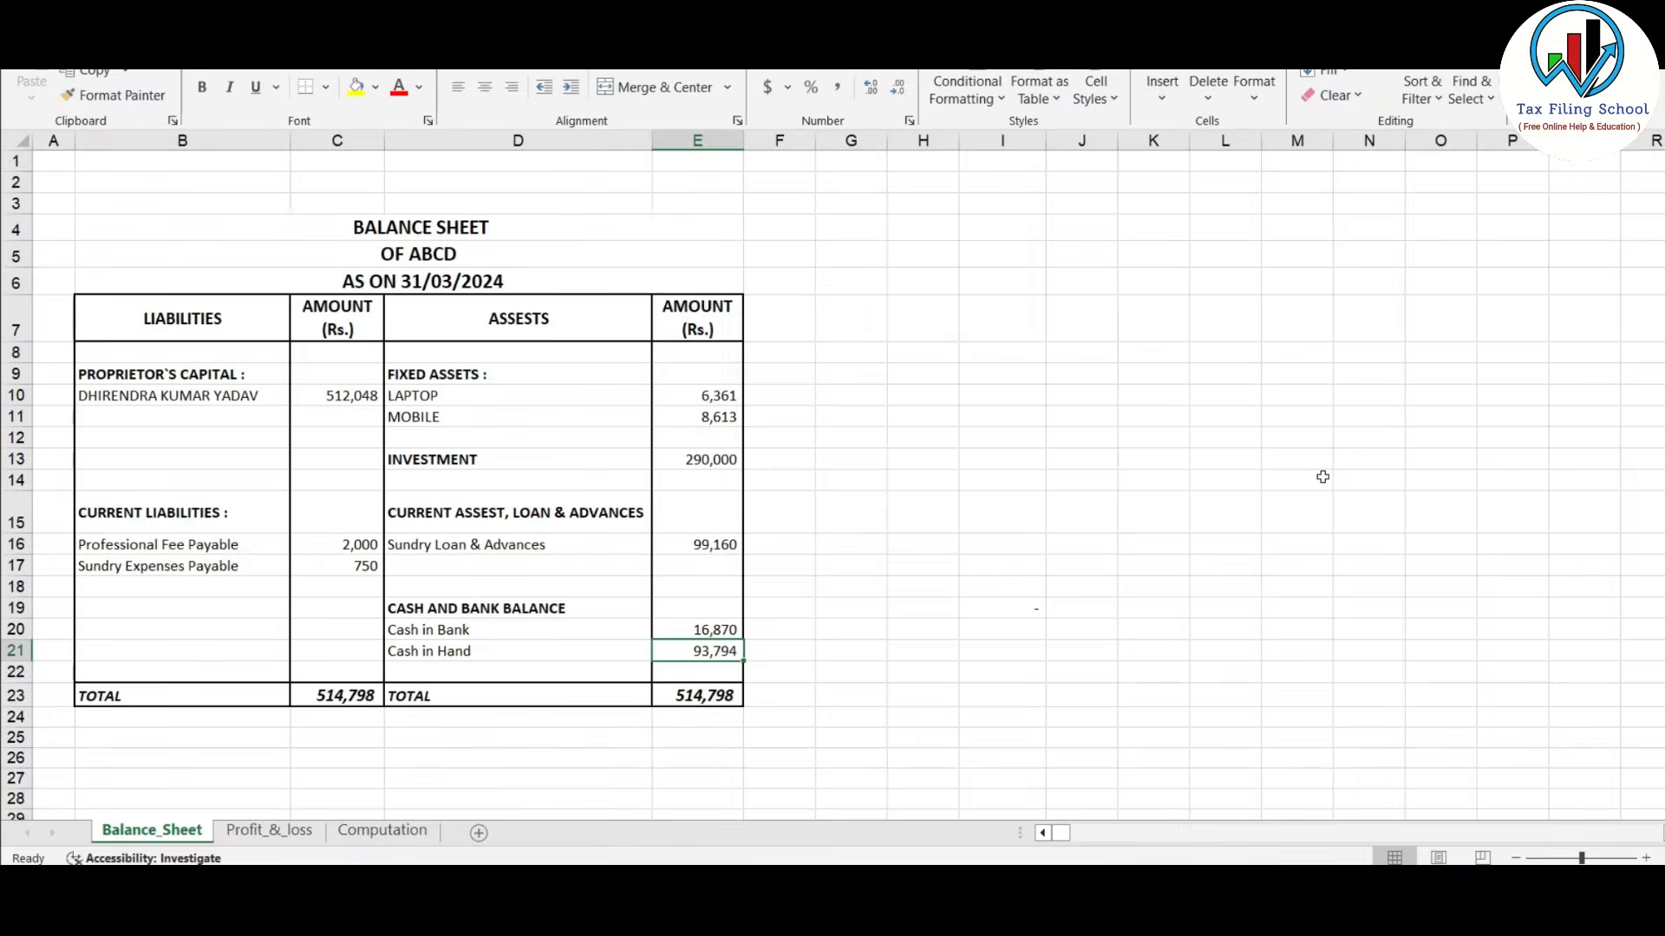
key("alt+Tab")
left_click_drag(1346, 424, 1334, 457)
key("BackSpace")
type("9")
key("BackSpace")
key("BackSpace")
type("94")
Step: Enter 16,870 as Balance with banks, using the Cash in Bank figure on the Balance_Sheet tab
left_click(1321, 476)
key("alt+Tab")
key("alt+Tab")
type("16870")
left_click(1163, 554)
Step: In Investments, enter the balance sheet's investment of 2,90,000 as long-term unquoted government and other securities
key("alt+Tab")
key("alt+Tab")
key("alt+Tab")
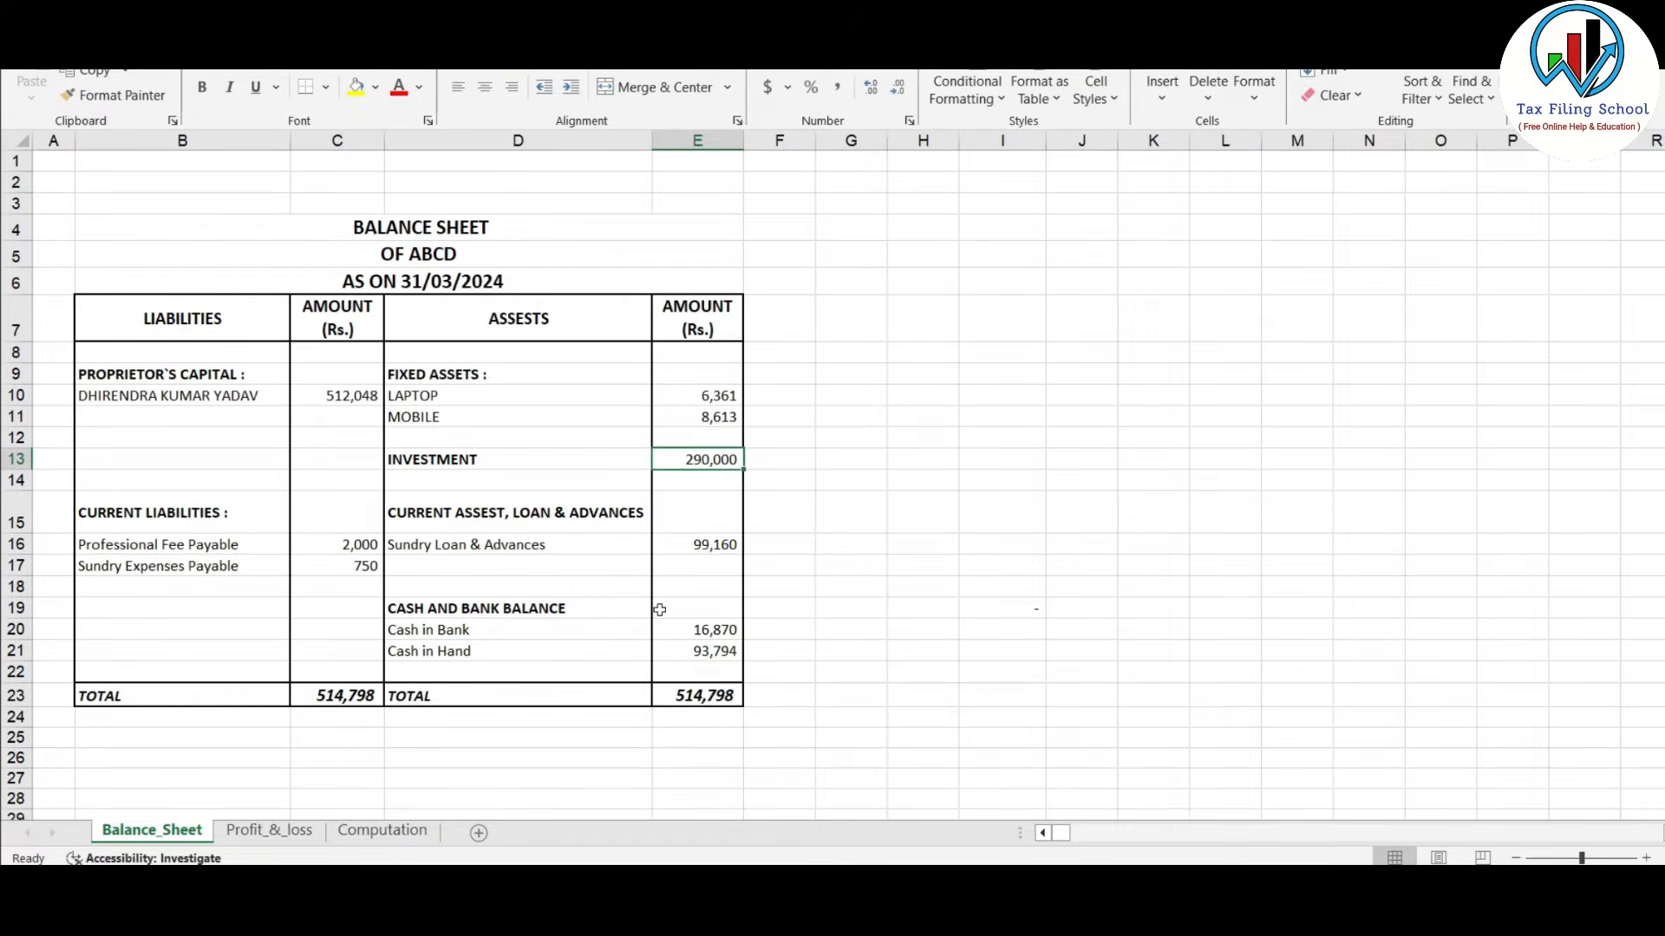
key("alt+Tab")
key("alt+Tab")
key("alt+Tab")
scroll(1007, 561, "up", 7)
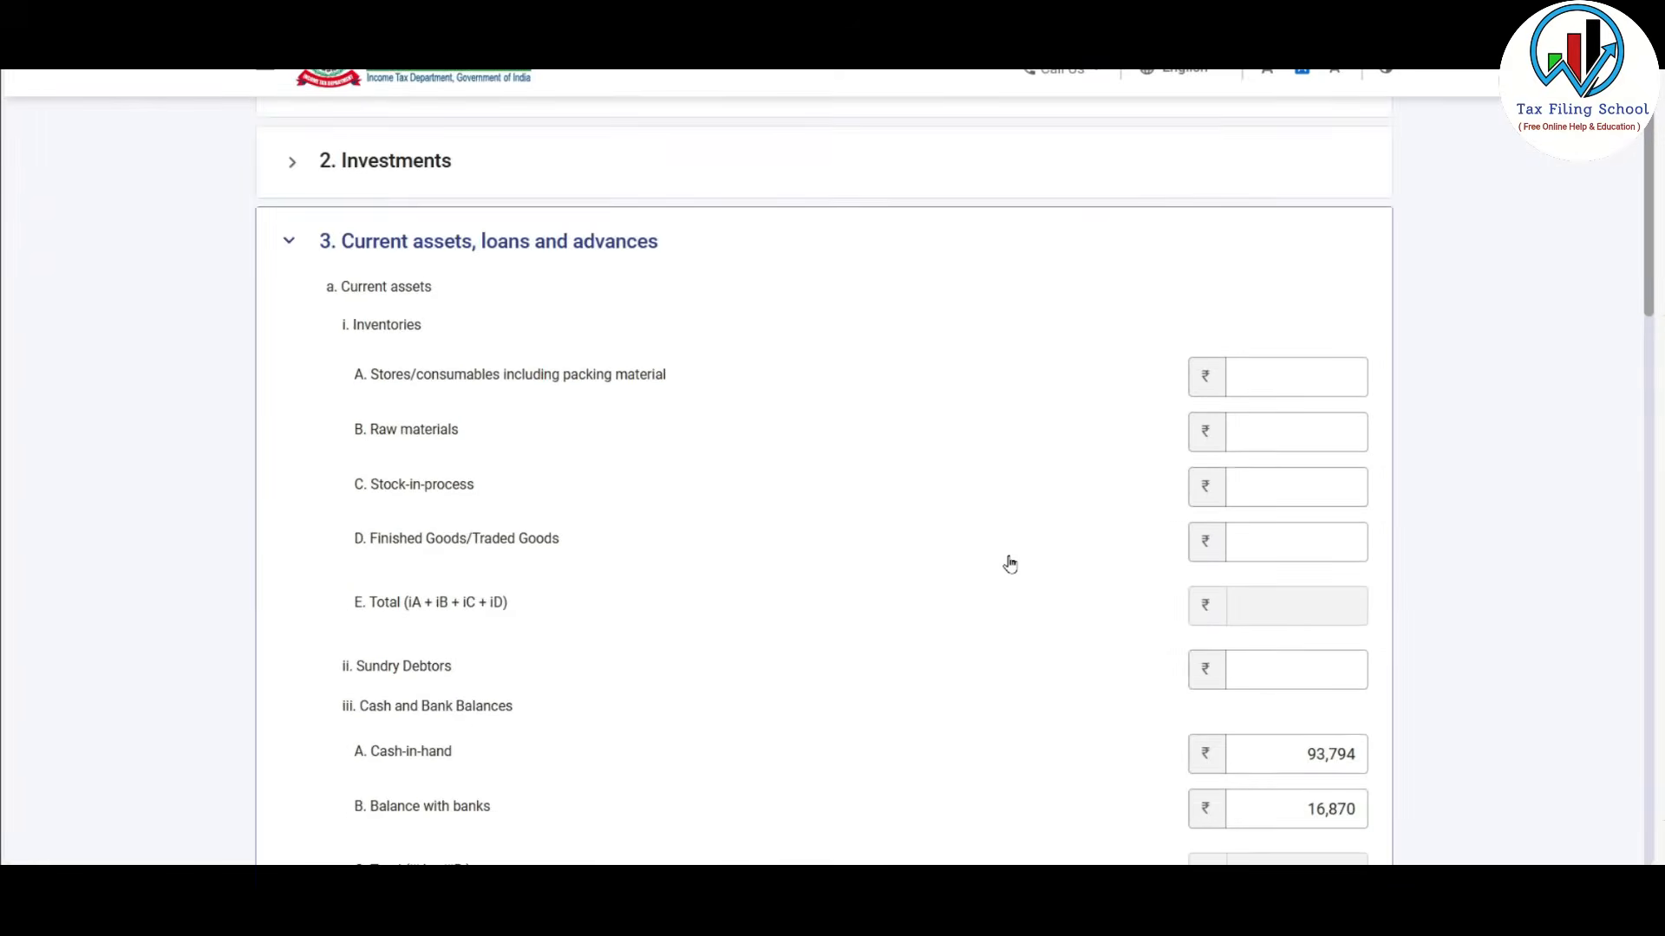
scroll(867, 537, "down", 3)
key("Tab")
key("Tab")
key("alt+Tab")
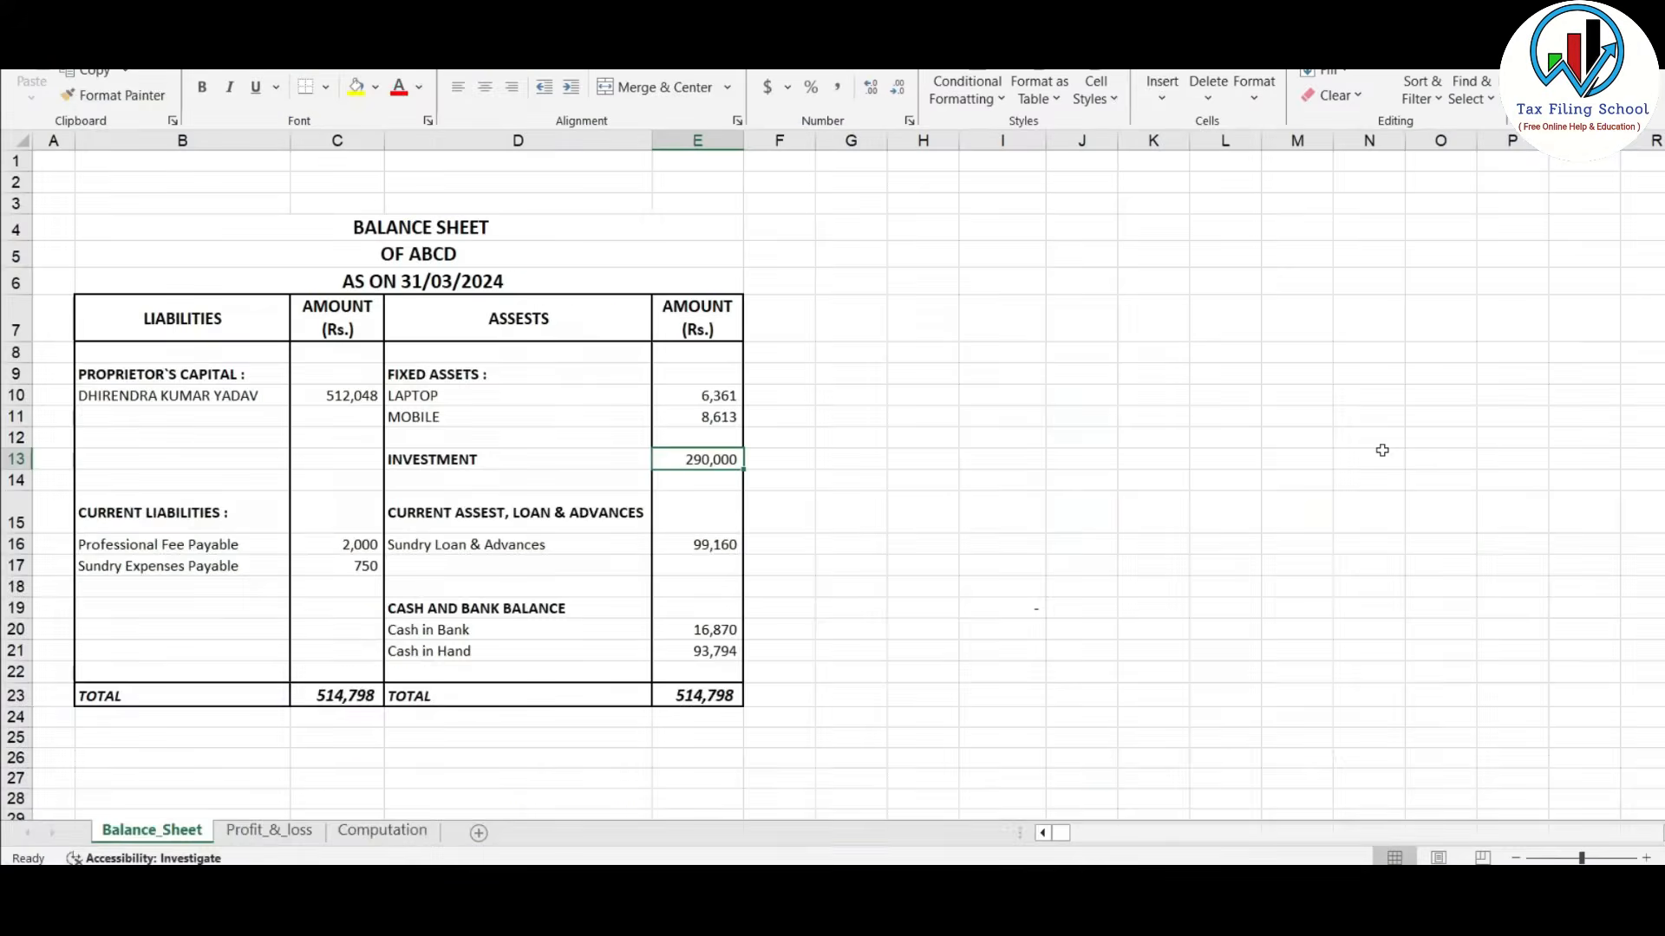
key("alt+Tab")
type("290,000")
left_click(1011, 349)
Step: Check the Investments entries and the total application of funds against the Balance_Sheet tab
scroll(997, 433, "down", 6)
scroll(986, 543, "up", 6)
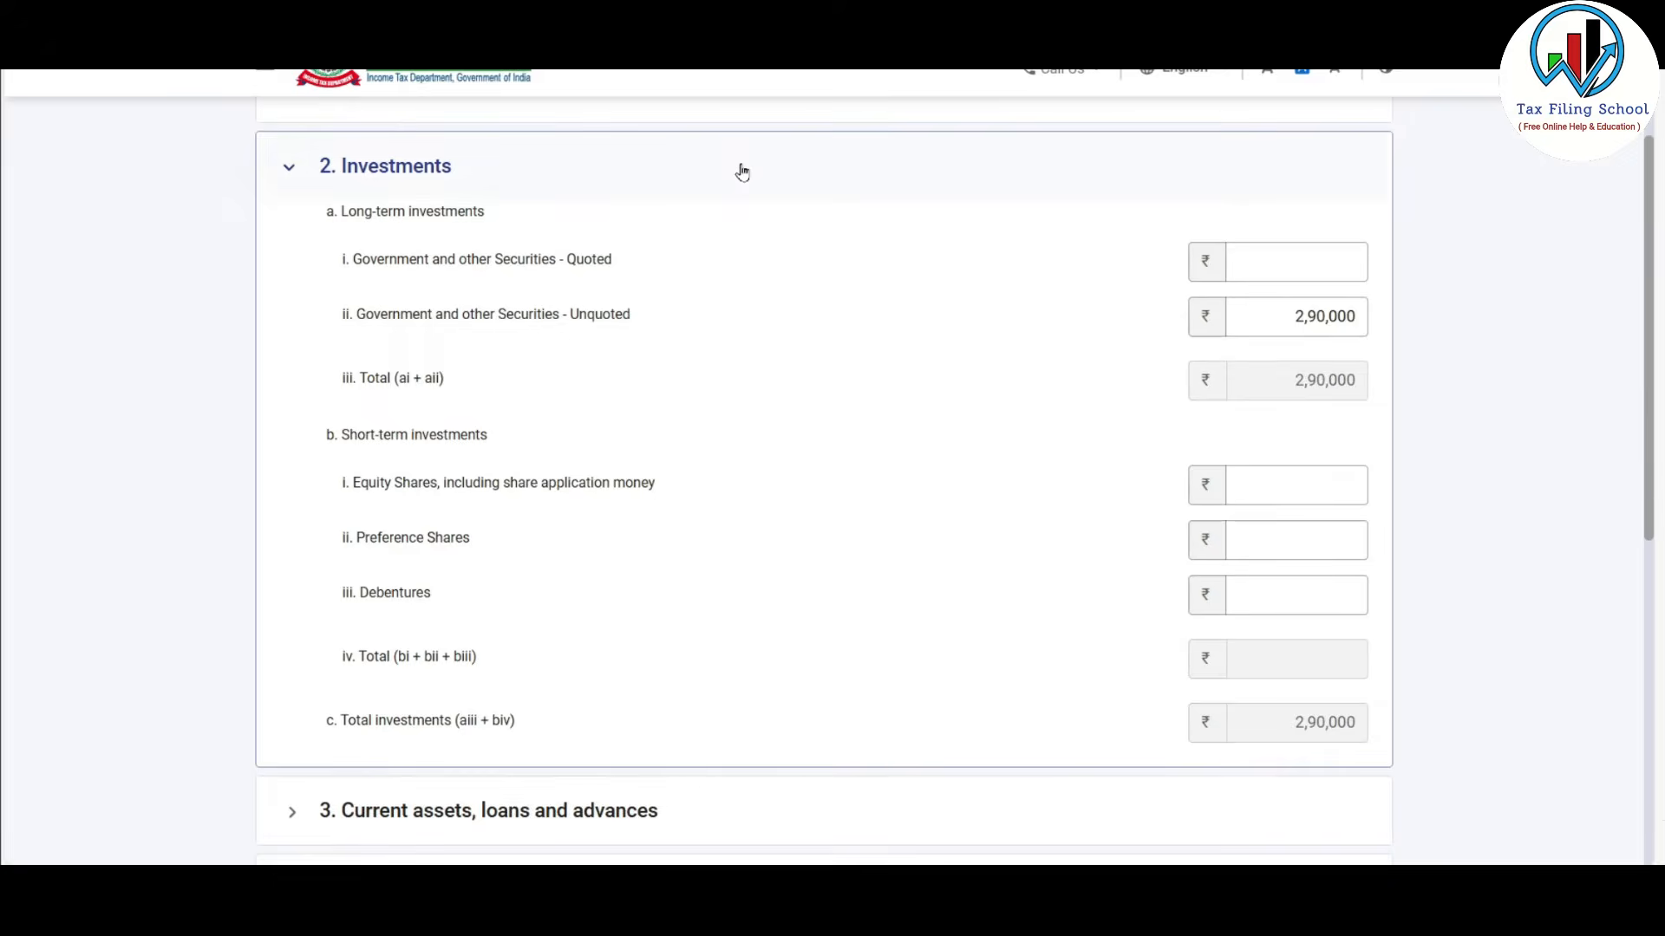
key("alt+Tab")
key("alt+Tab")
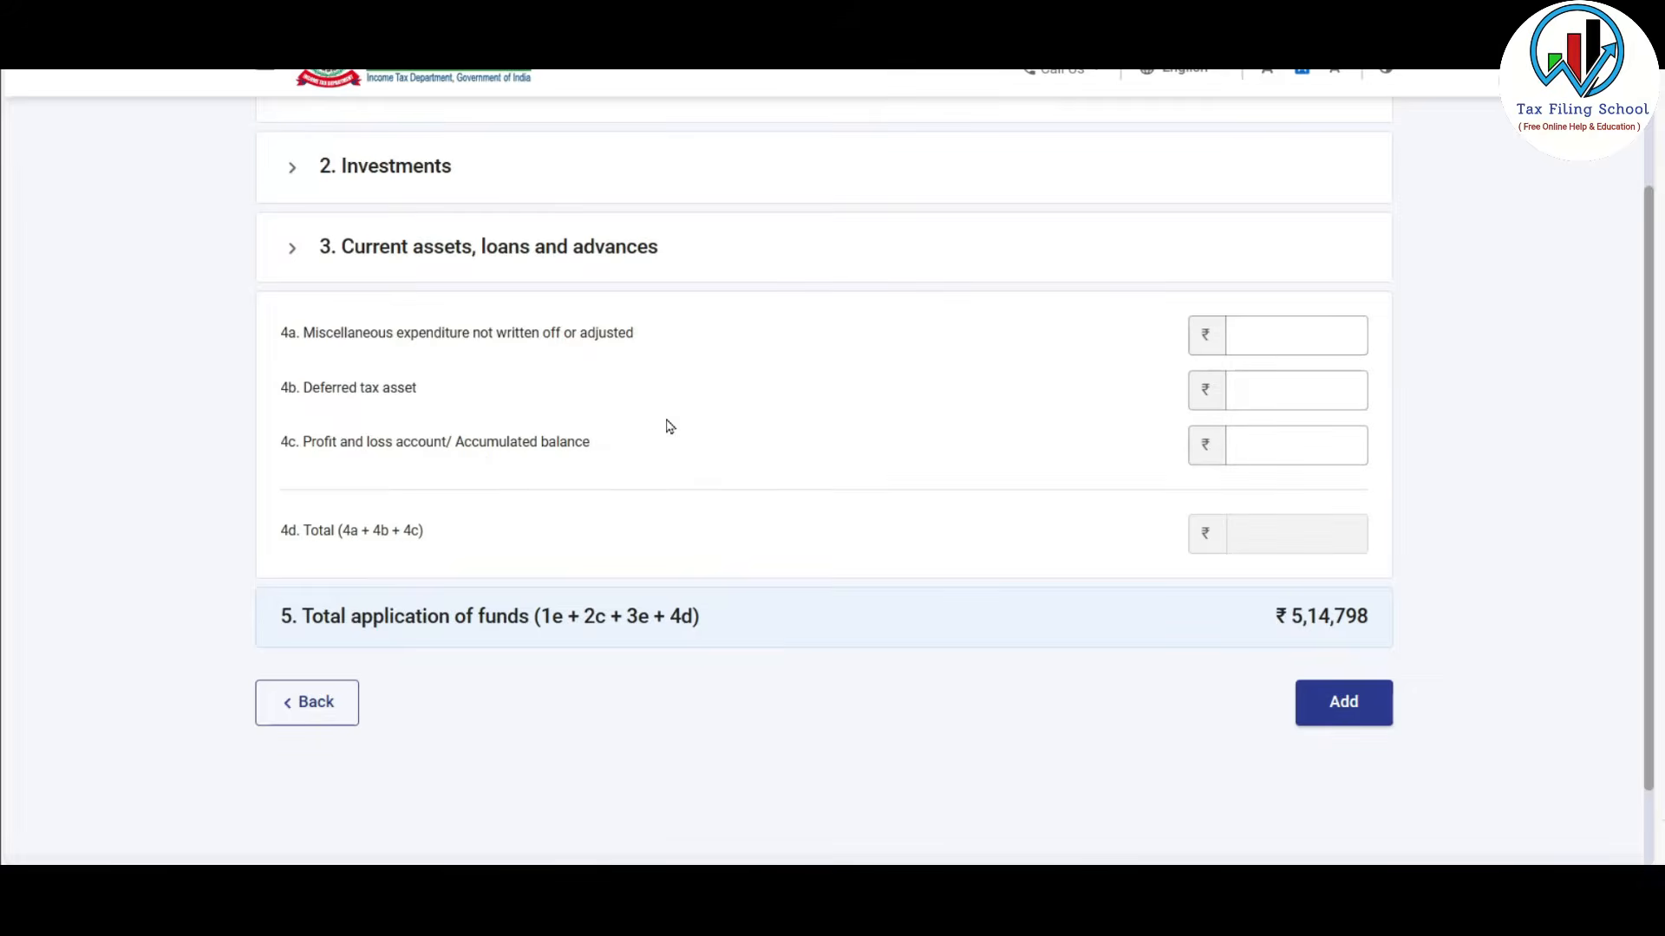
scroll(659, 433, "up", 1)
left_click(656, 293)
scroll(770, 473, "down", 1)
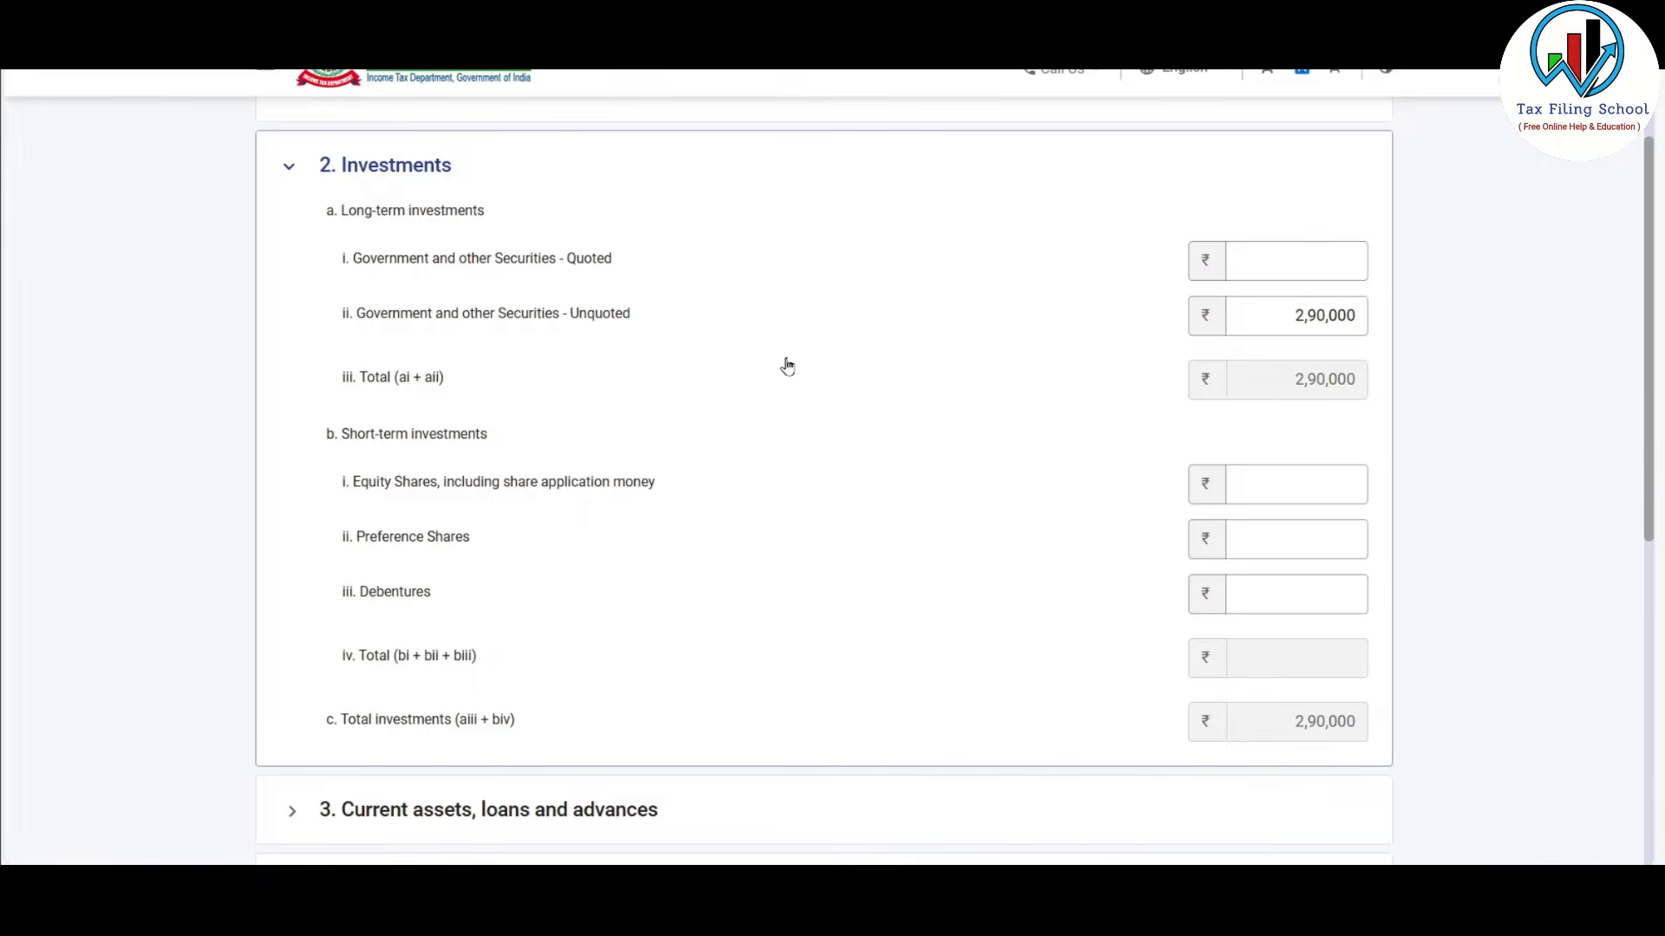
scroll(785, 365, "down", 5)
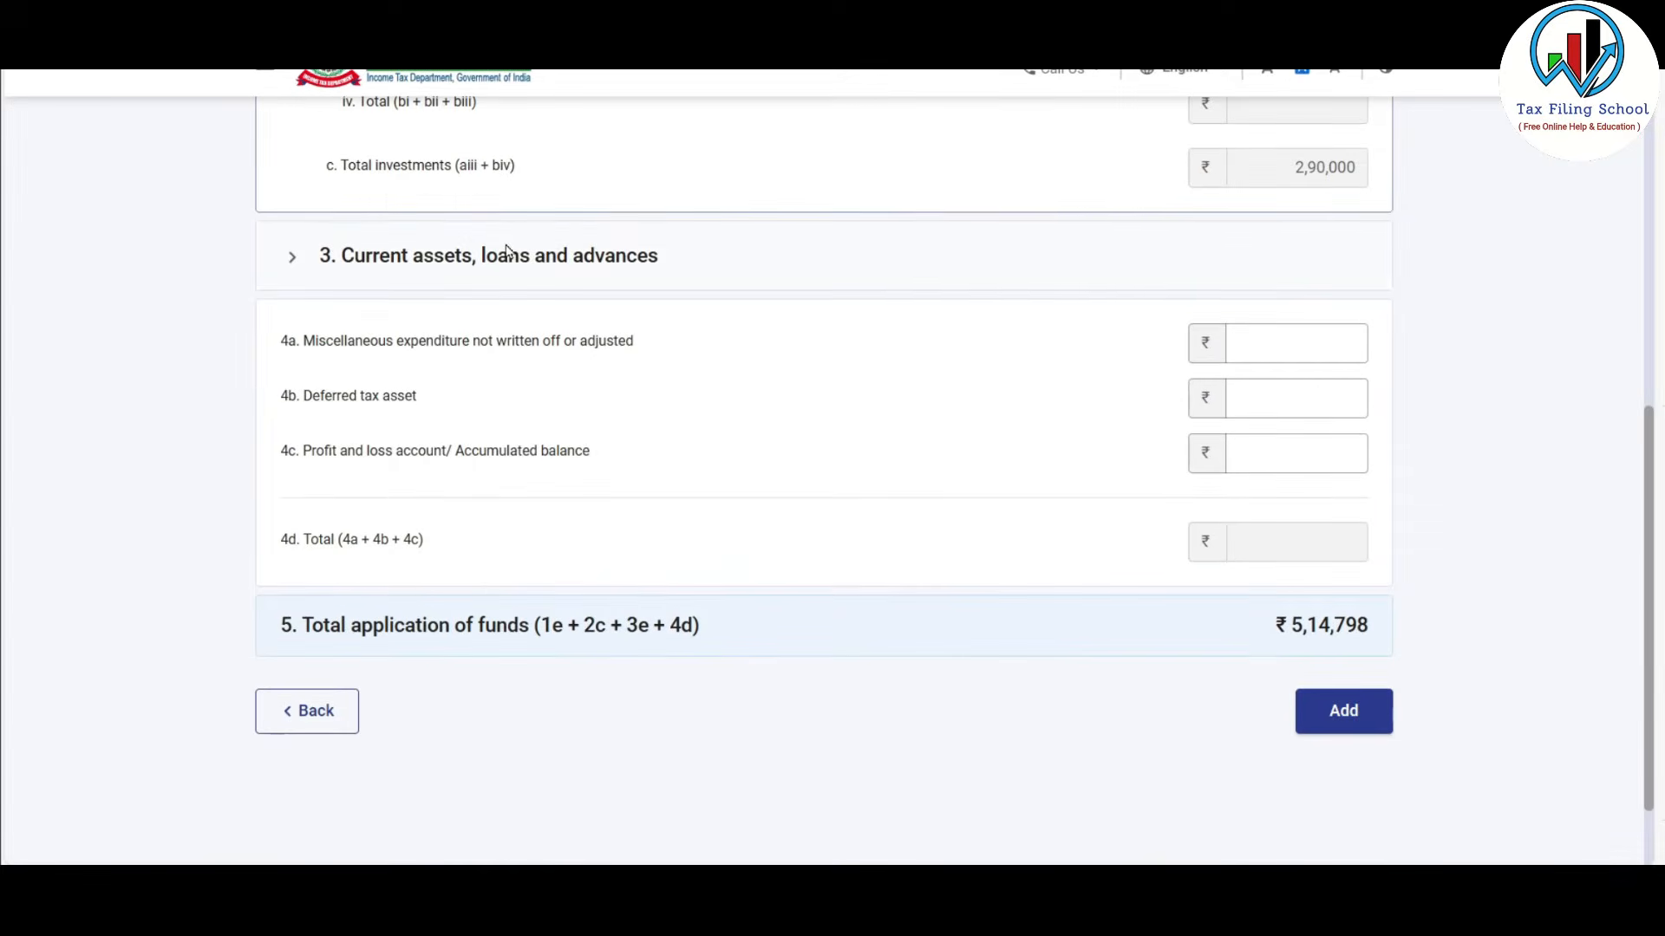
Step: Under Current liabilities and provisions, enter 2,750 as Other Provisions for the professional fee and sundry expenses payable
left_click(525, 258)
scroll(721, 294, "down", 5)
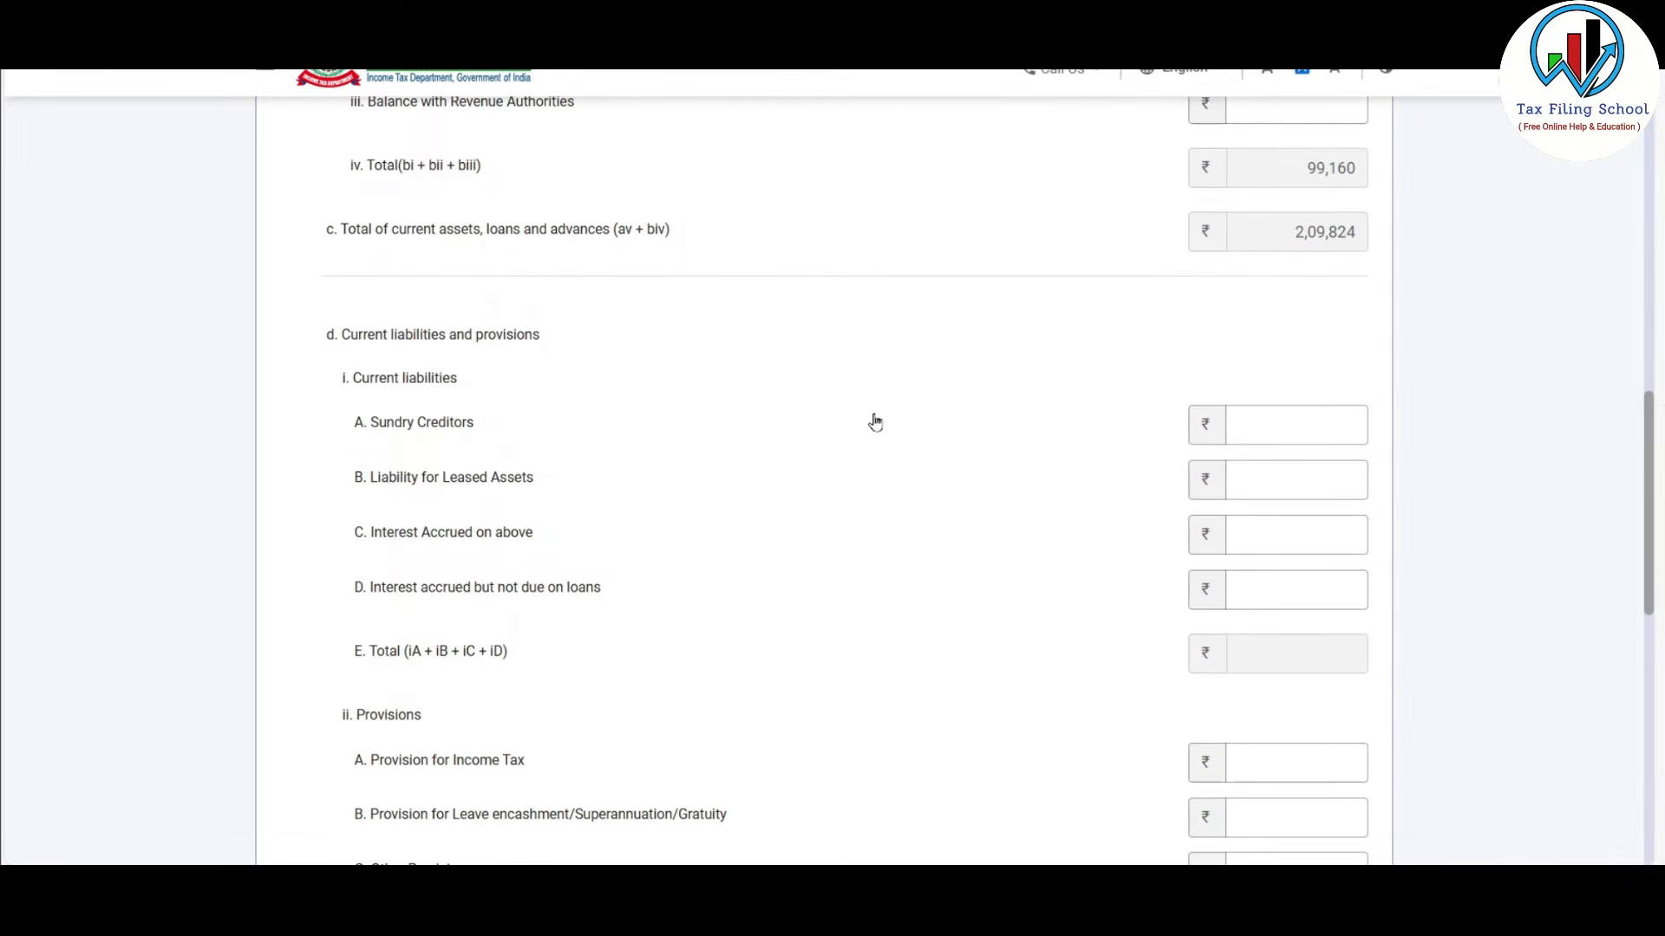
key("alt+Tab")
left_click_drag(311, 542, 338, 565)
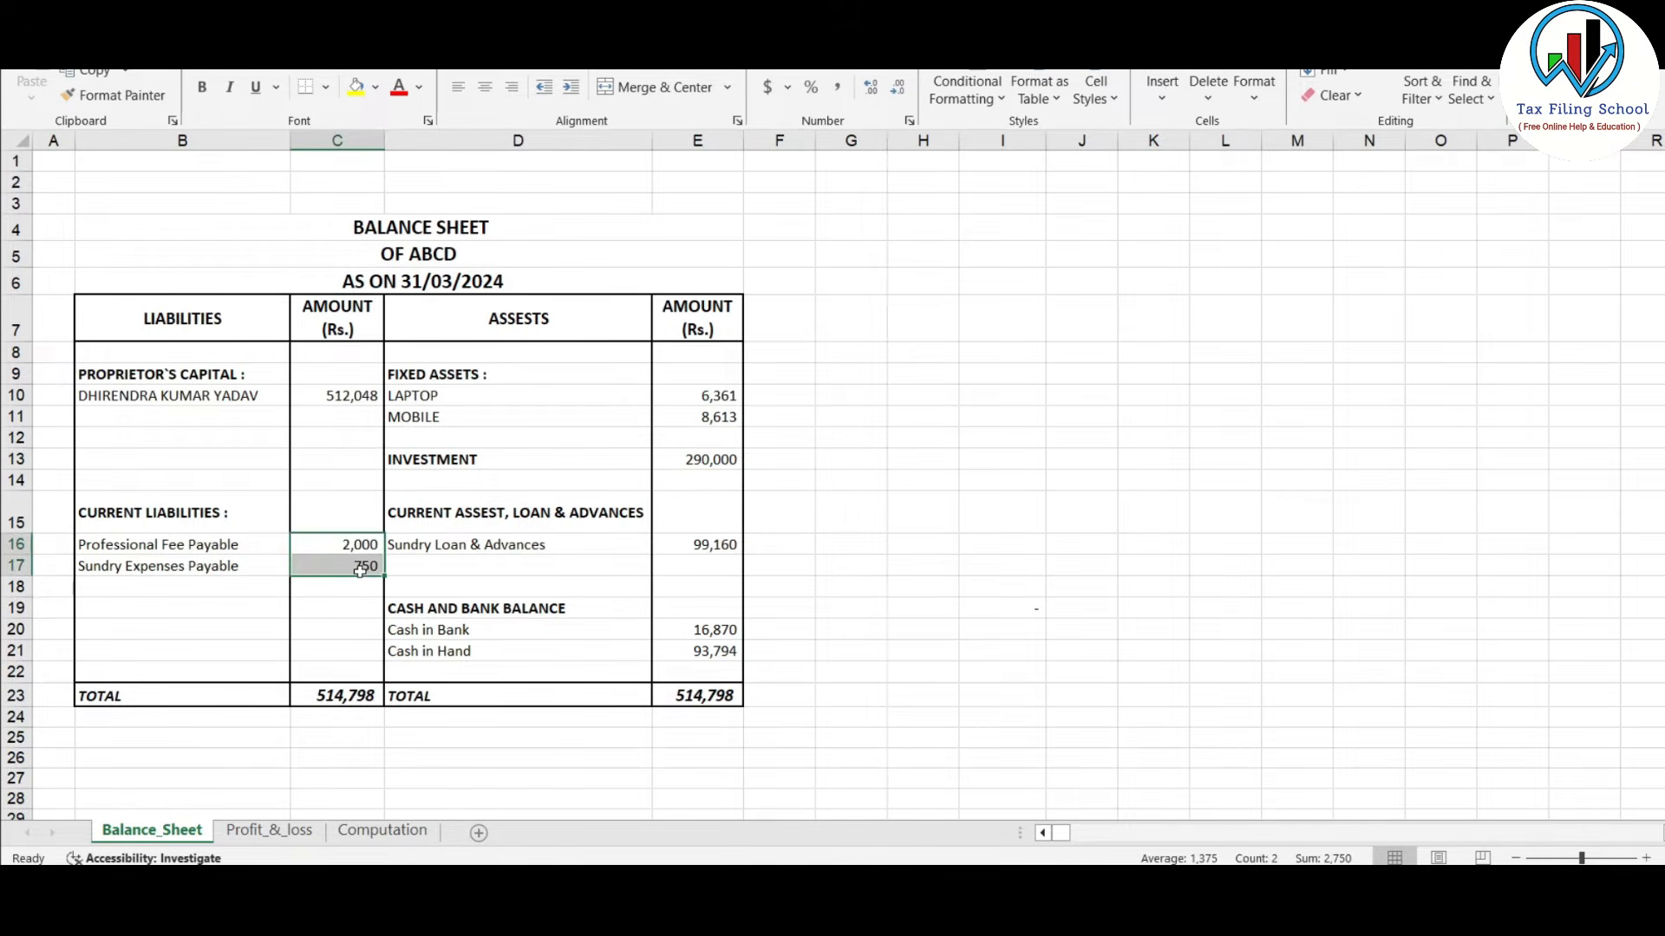
key("alt+Tab")
scroll(1123, 449, "down", 2)
scroll(1126, 452, "down", 1)
left_click(1315, 546)
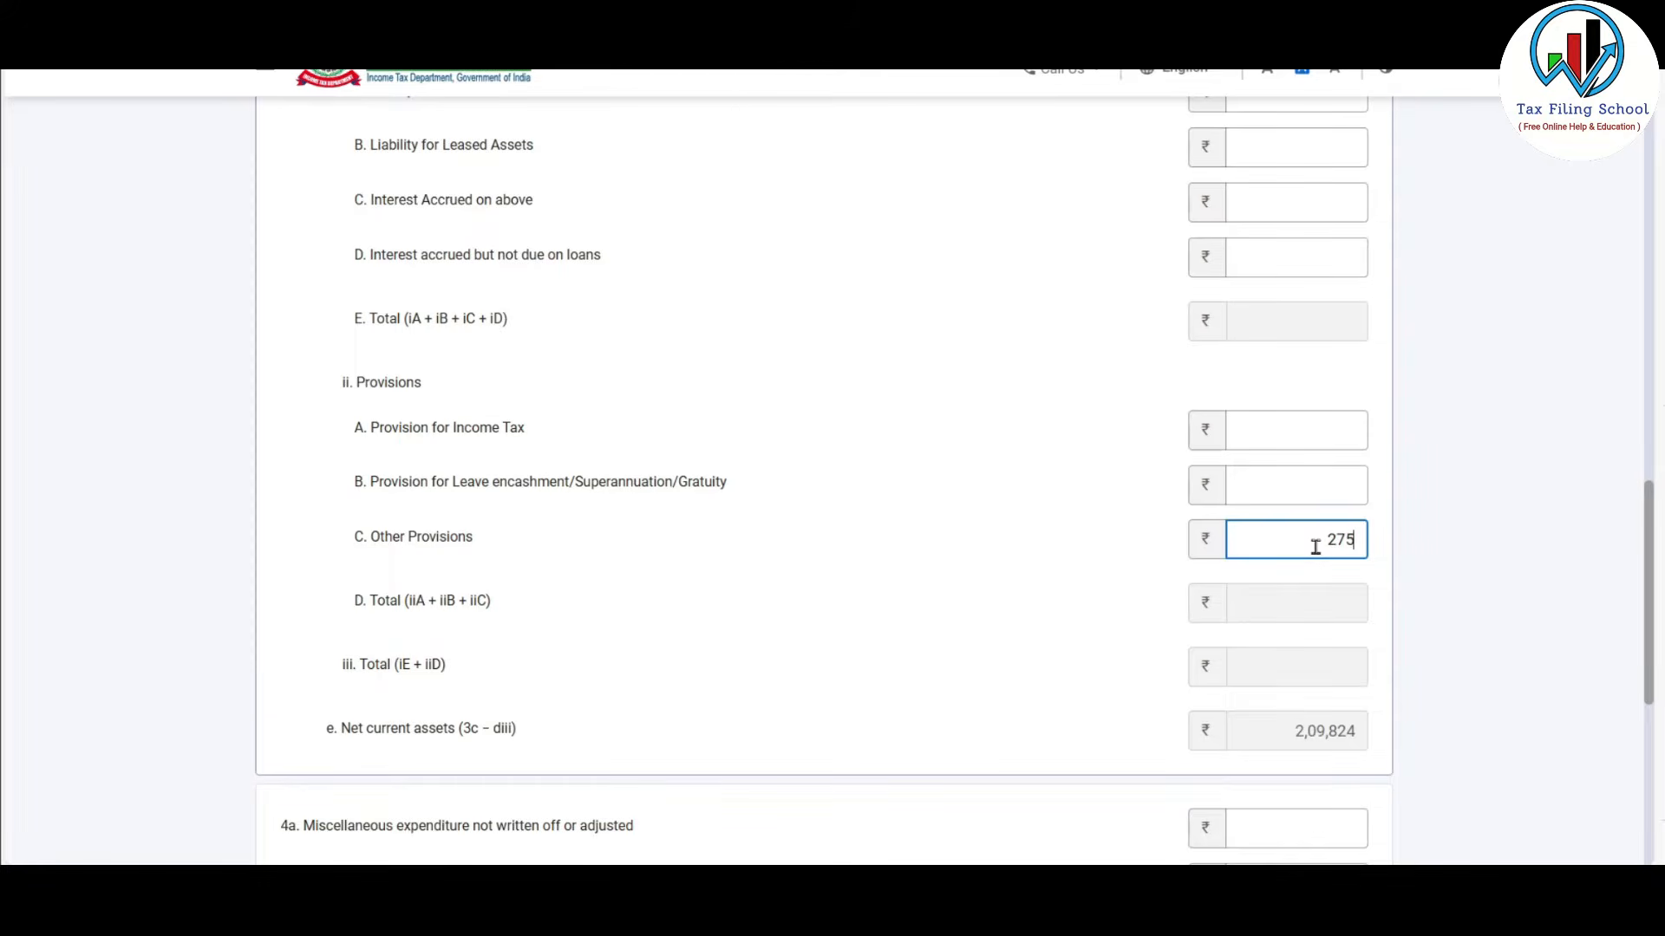
left_click(1066, 577)
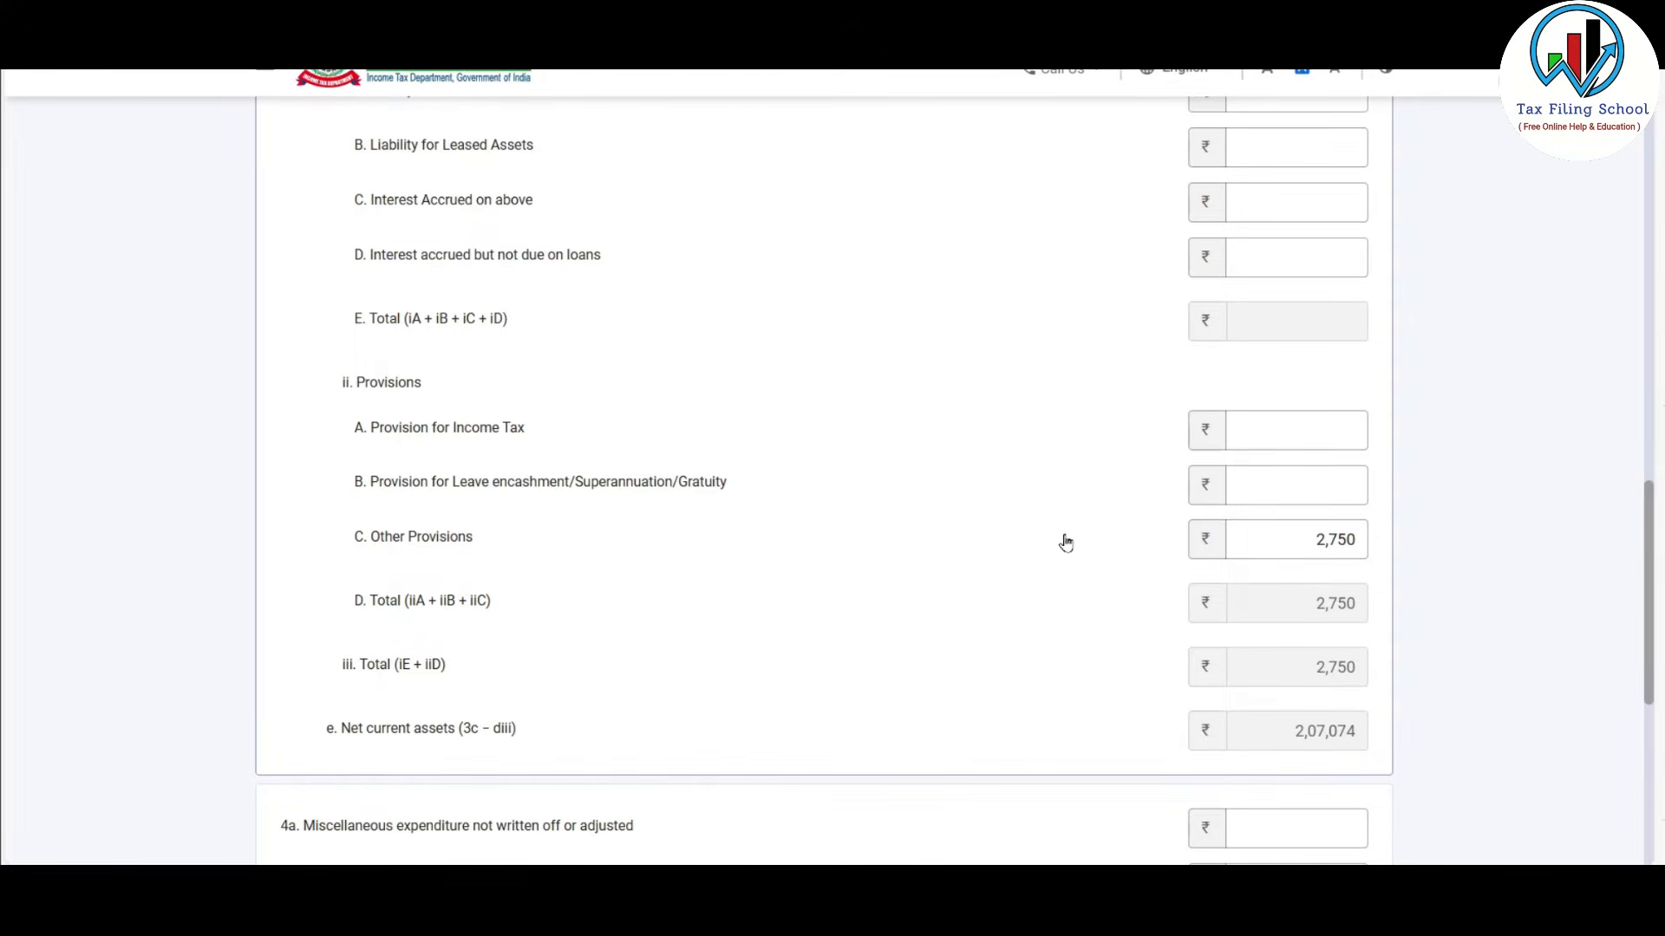
Step: Check the total application of funds and add the completed Application of Funds to the balance sheet schedule
scroll(1066, 543, "down", 4)
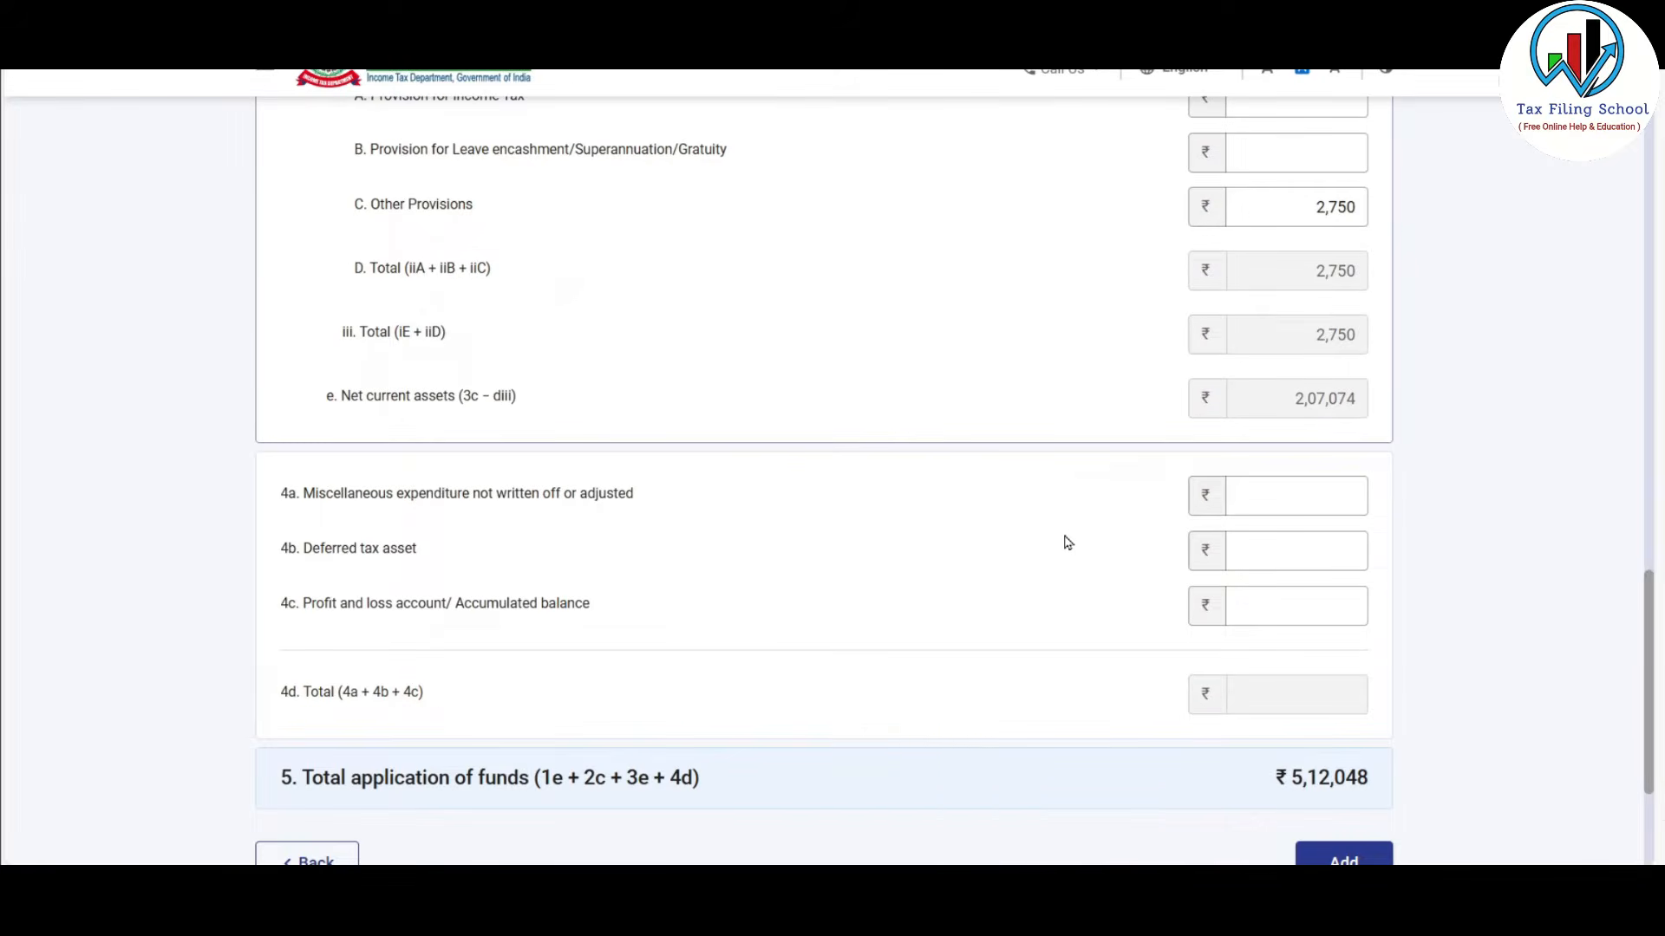
scroll(1067, 543, "down", 3)
left_click(1348, 604)
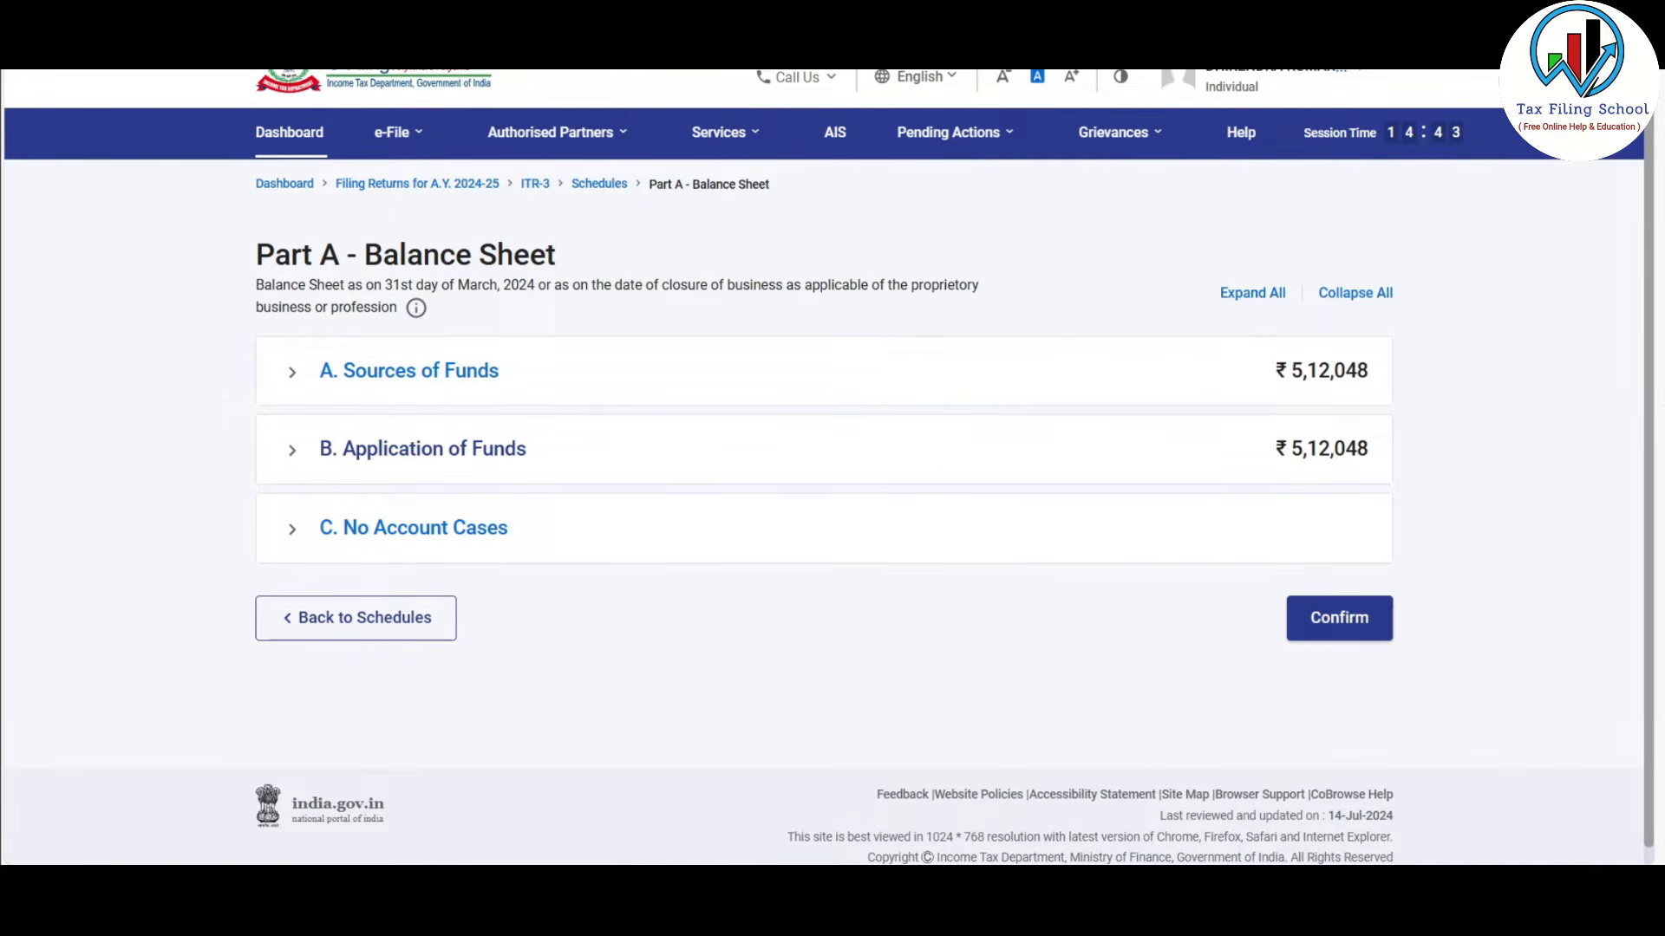
Step: Compare the schedule with the Balance_Sheet tab in Excel, confirm Part A - Balance Sheet and accept the accounts notice
left_click(287, 898)
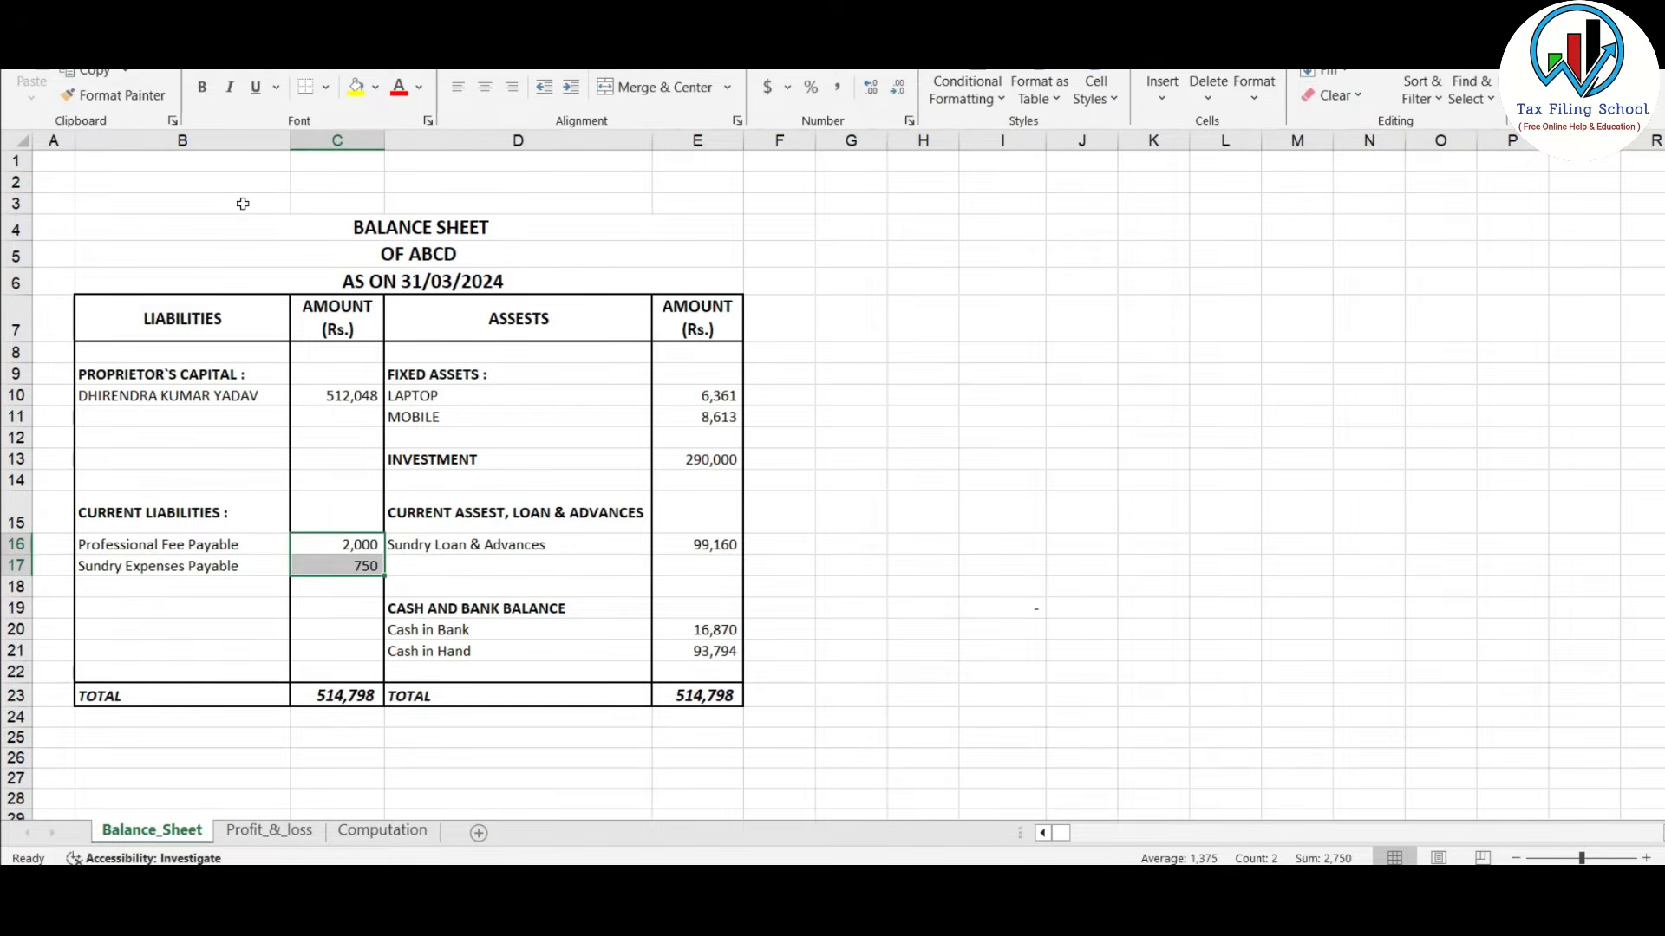
left_click_drag(243, 204, 782, 723)
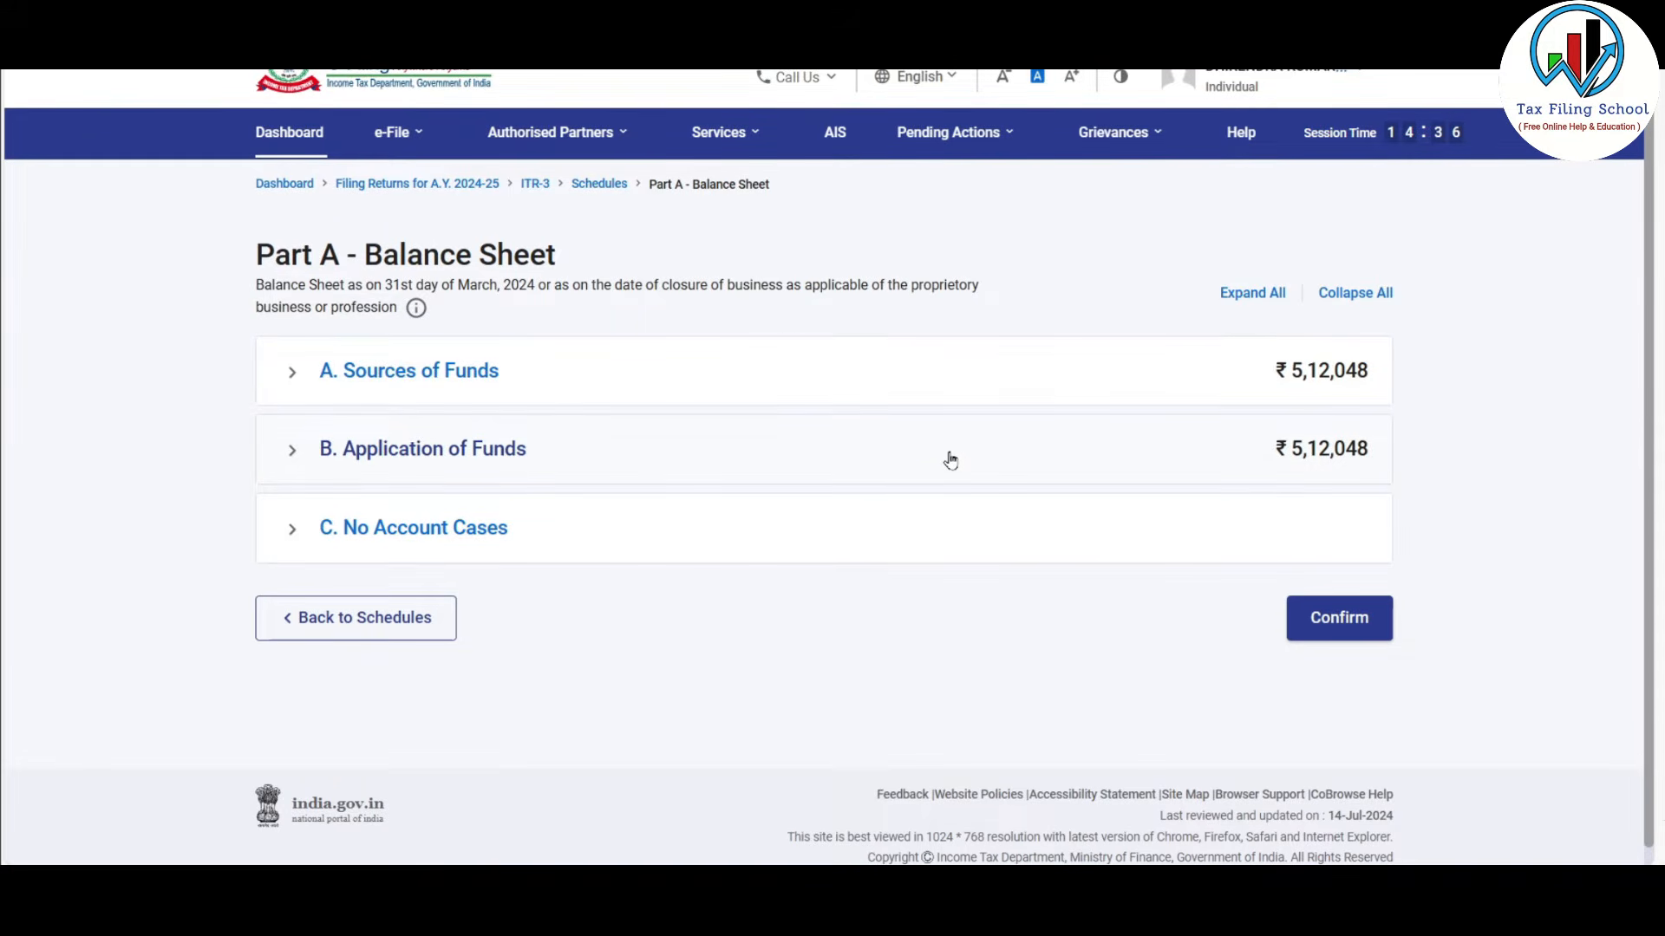
left_click(1354, 621)
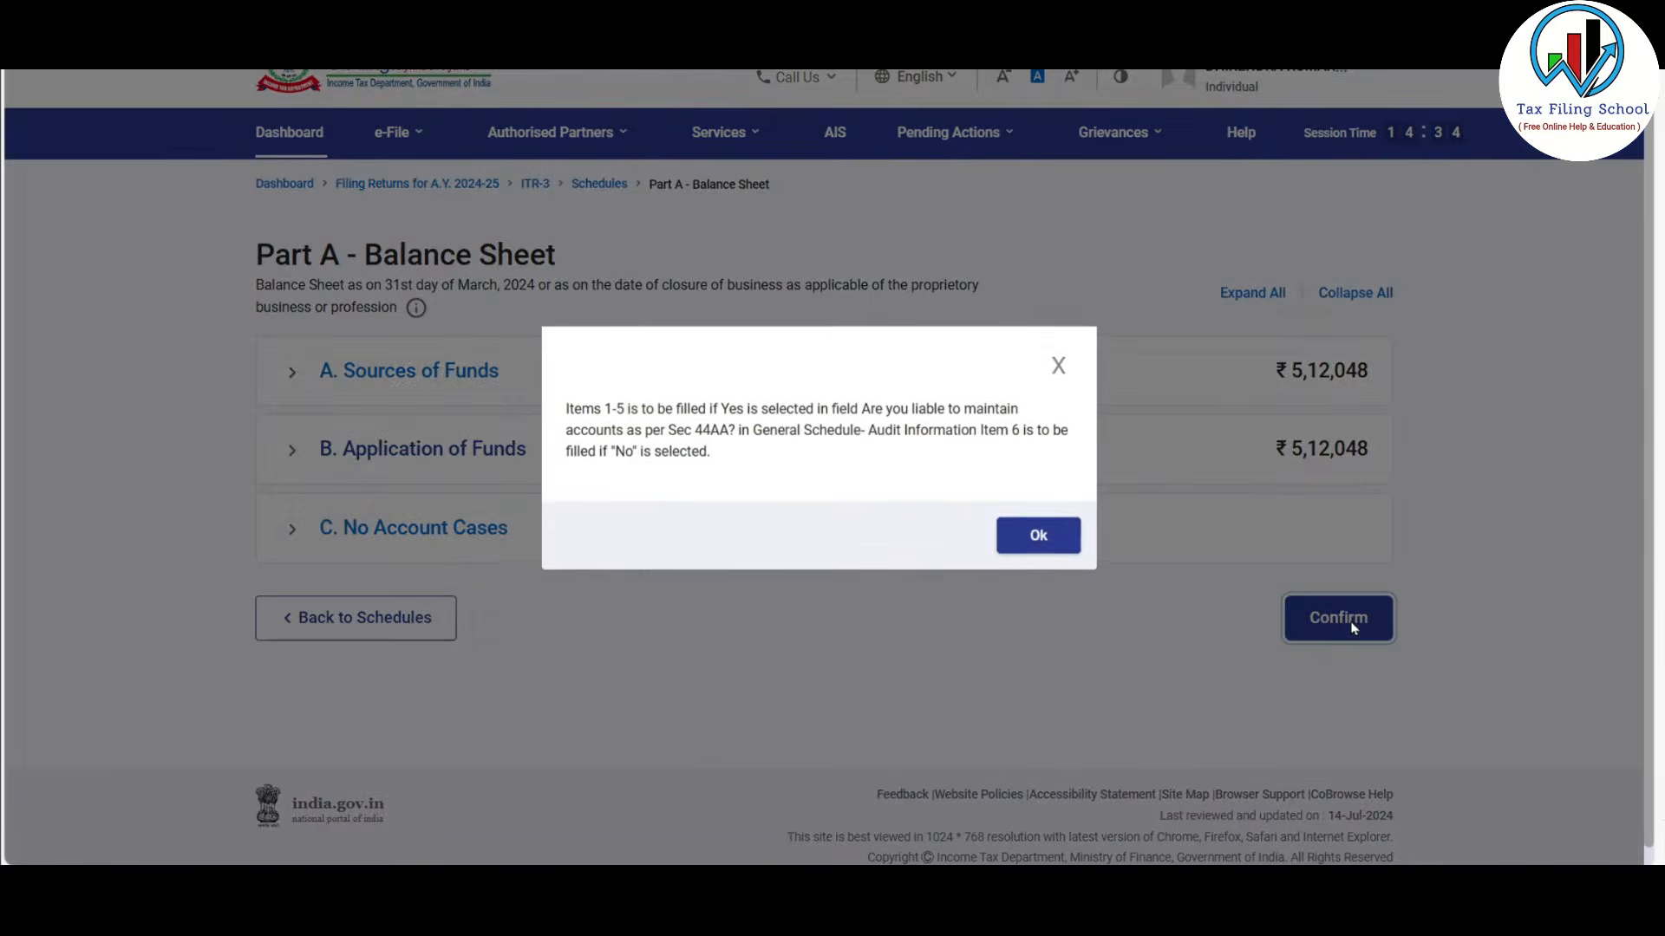
left_click(1027, 538)
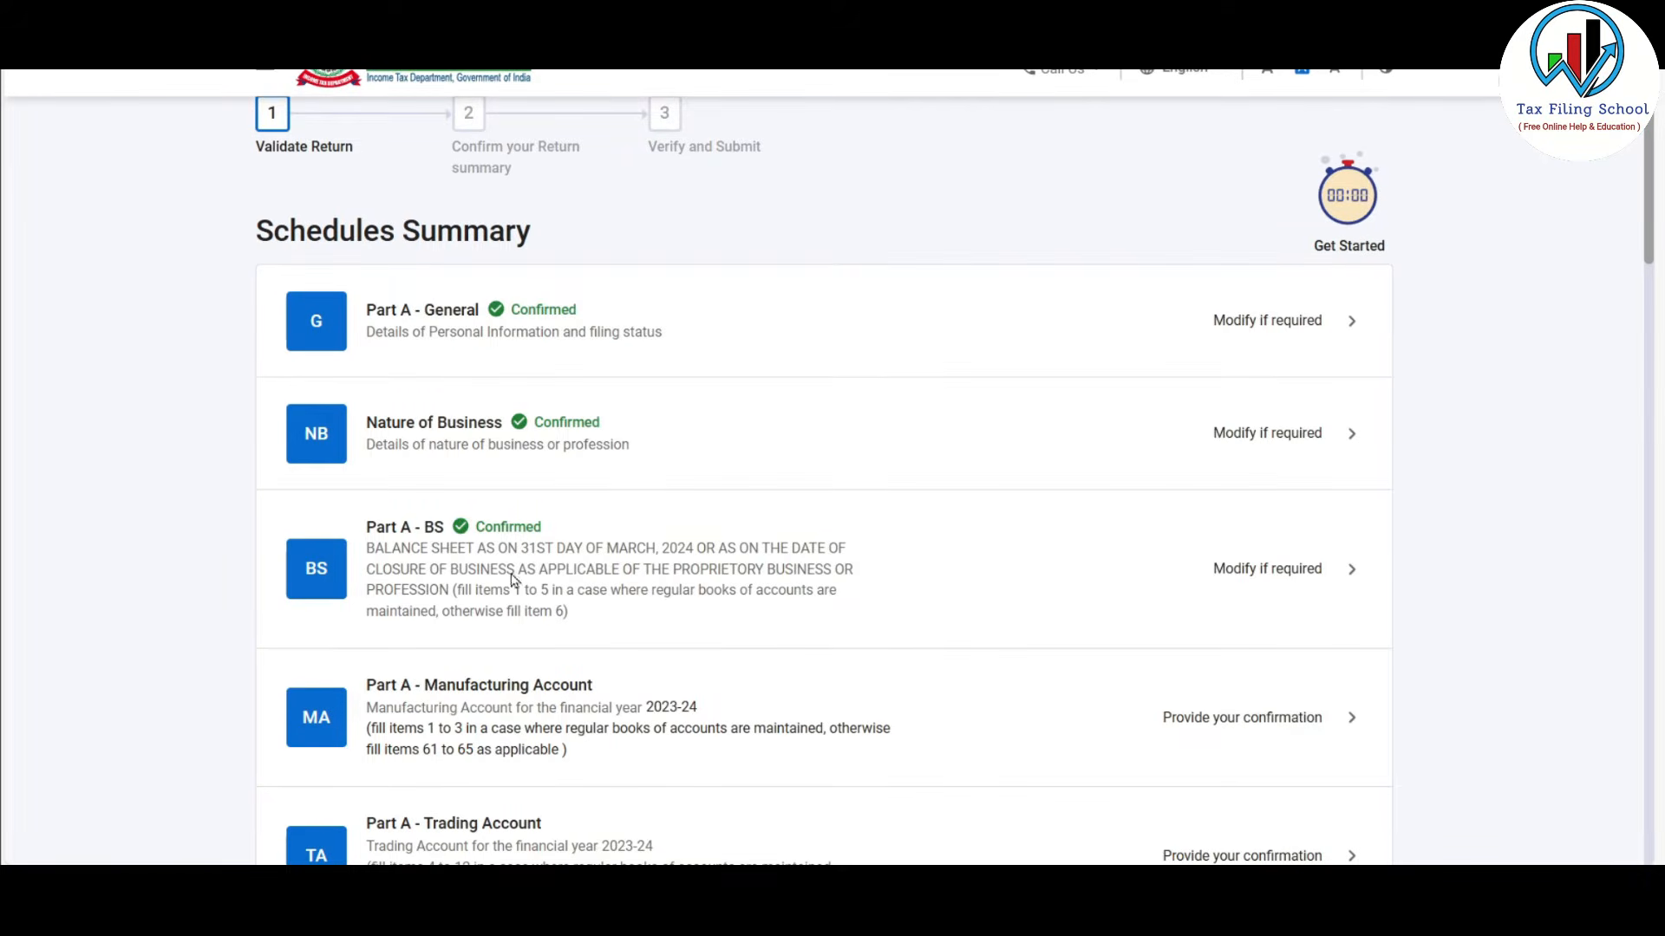
Step: Open the Part A - P & L schedule from the Schedules Summary
scroll(815, 570, "down", 4)
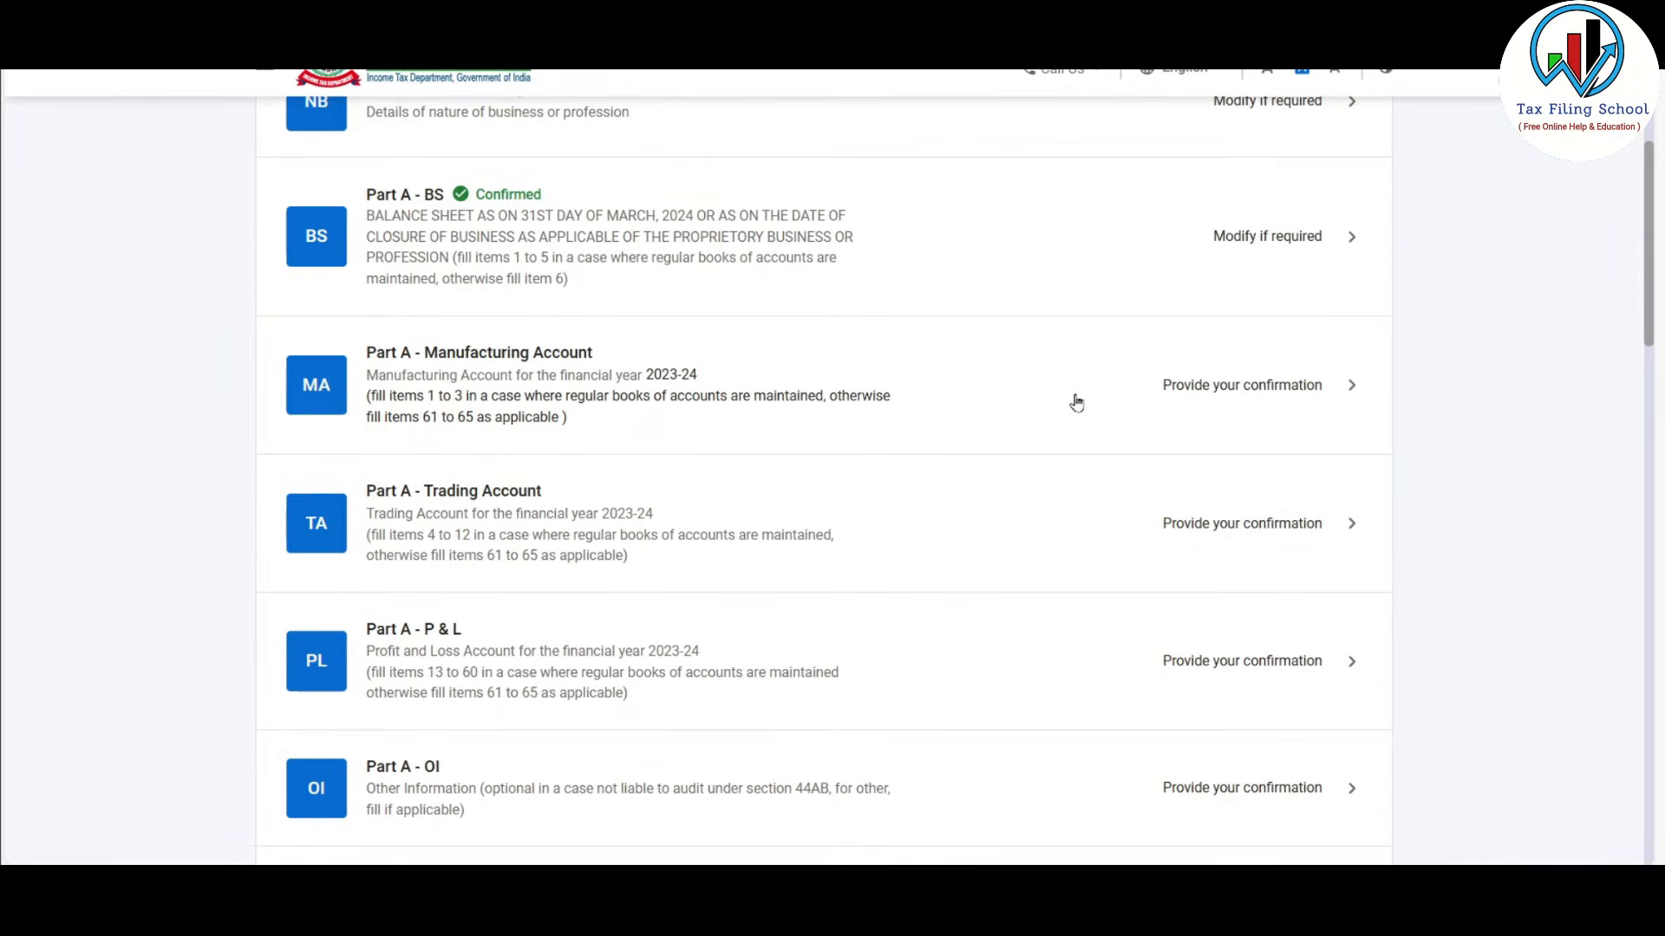
scroll(1076, 403, "down", 3)
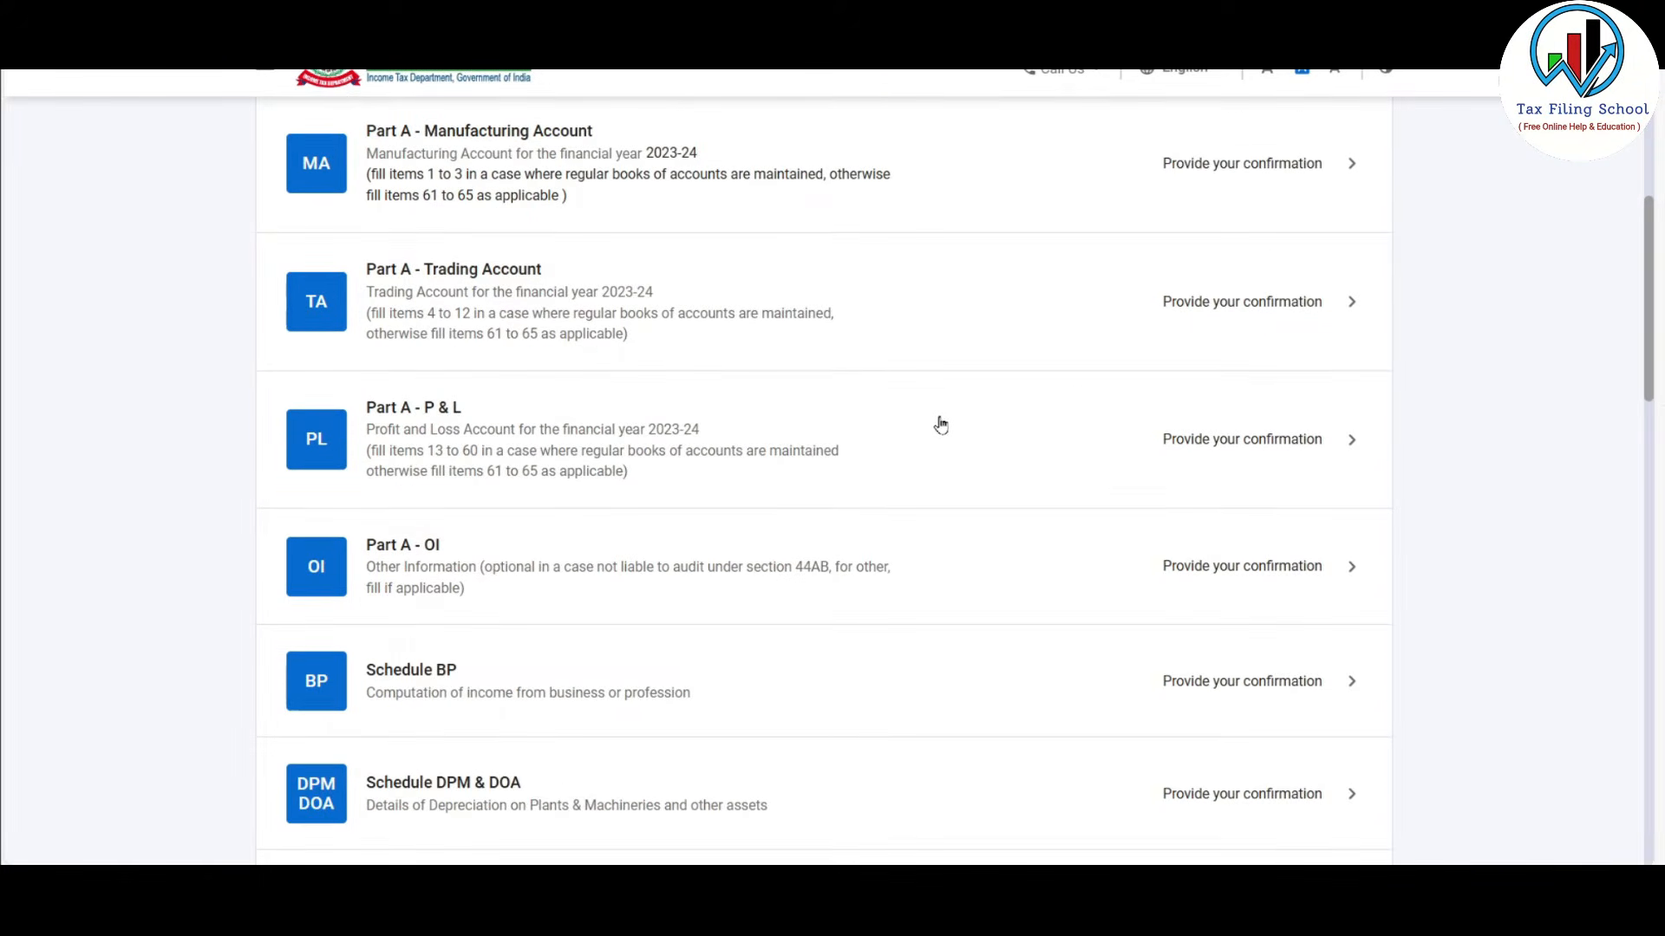
left_click(1170, 458)
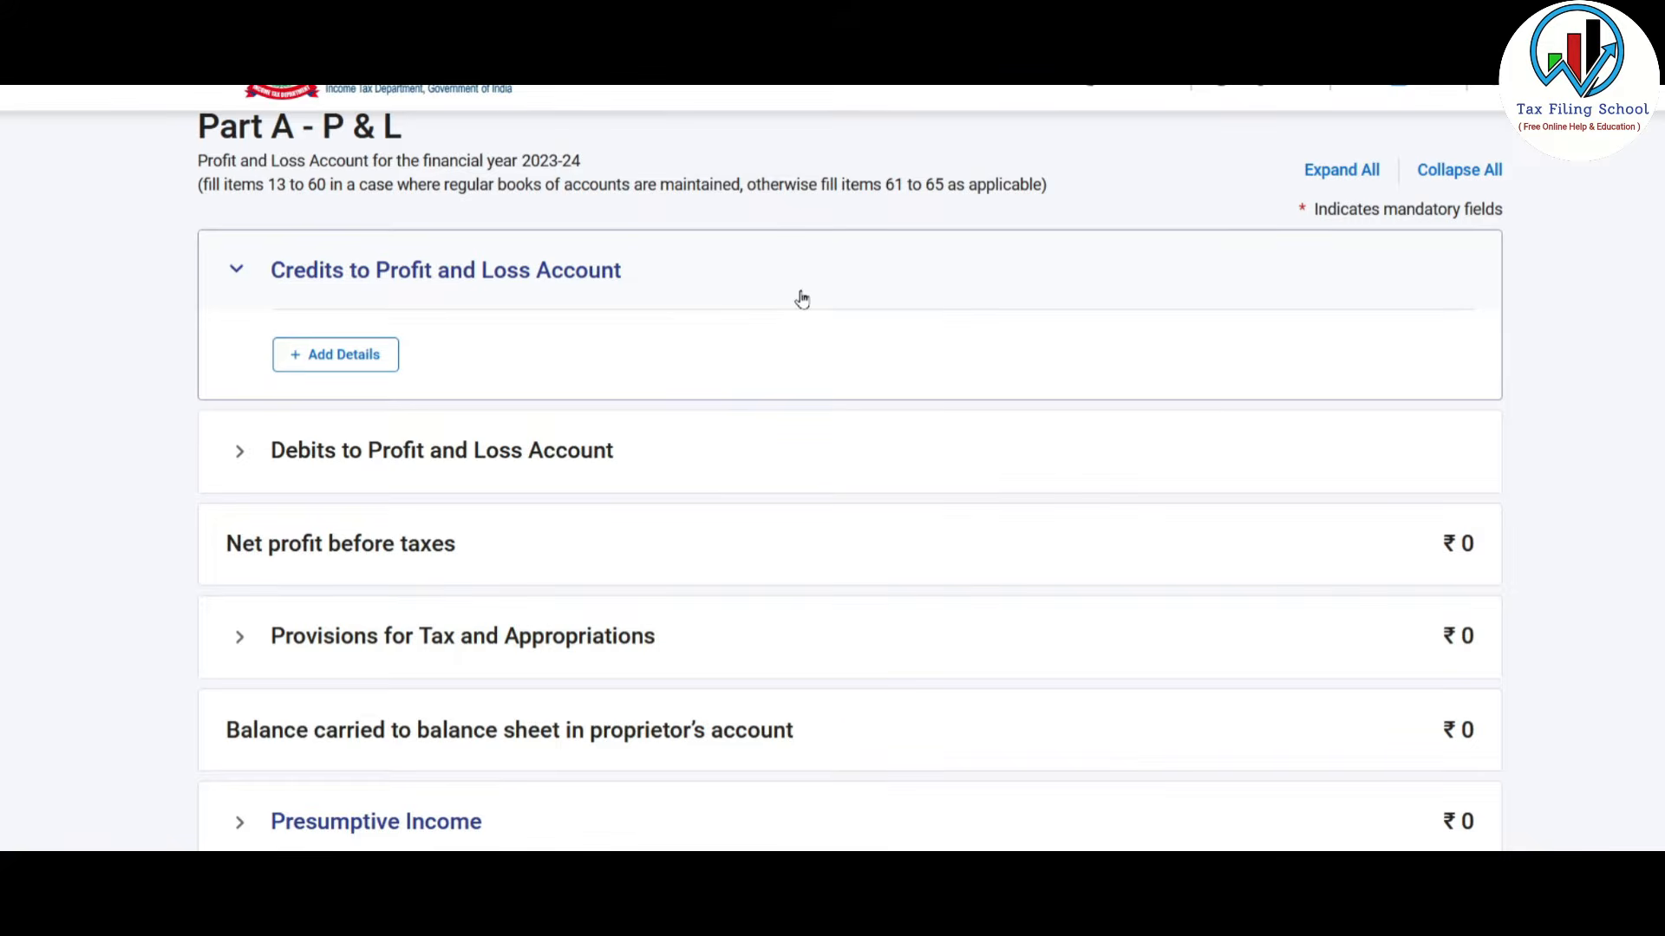
Step: Review the debit section of the schedule and the expense and income items on the Profit_&_loss tab in Excel
left_click(476, 450)
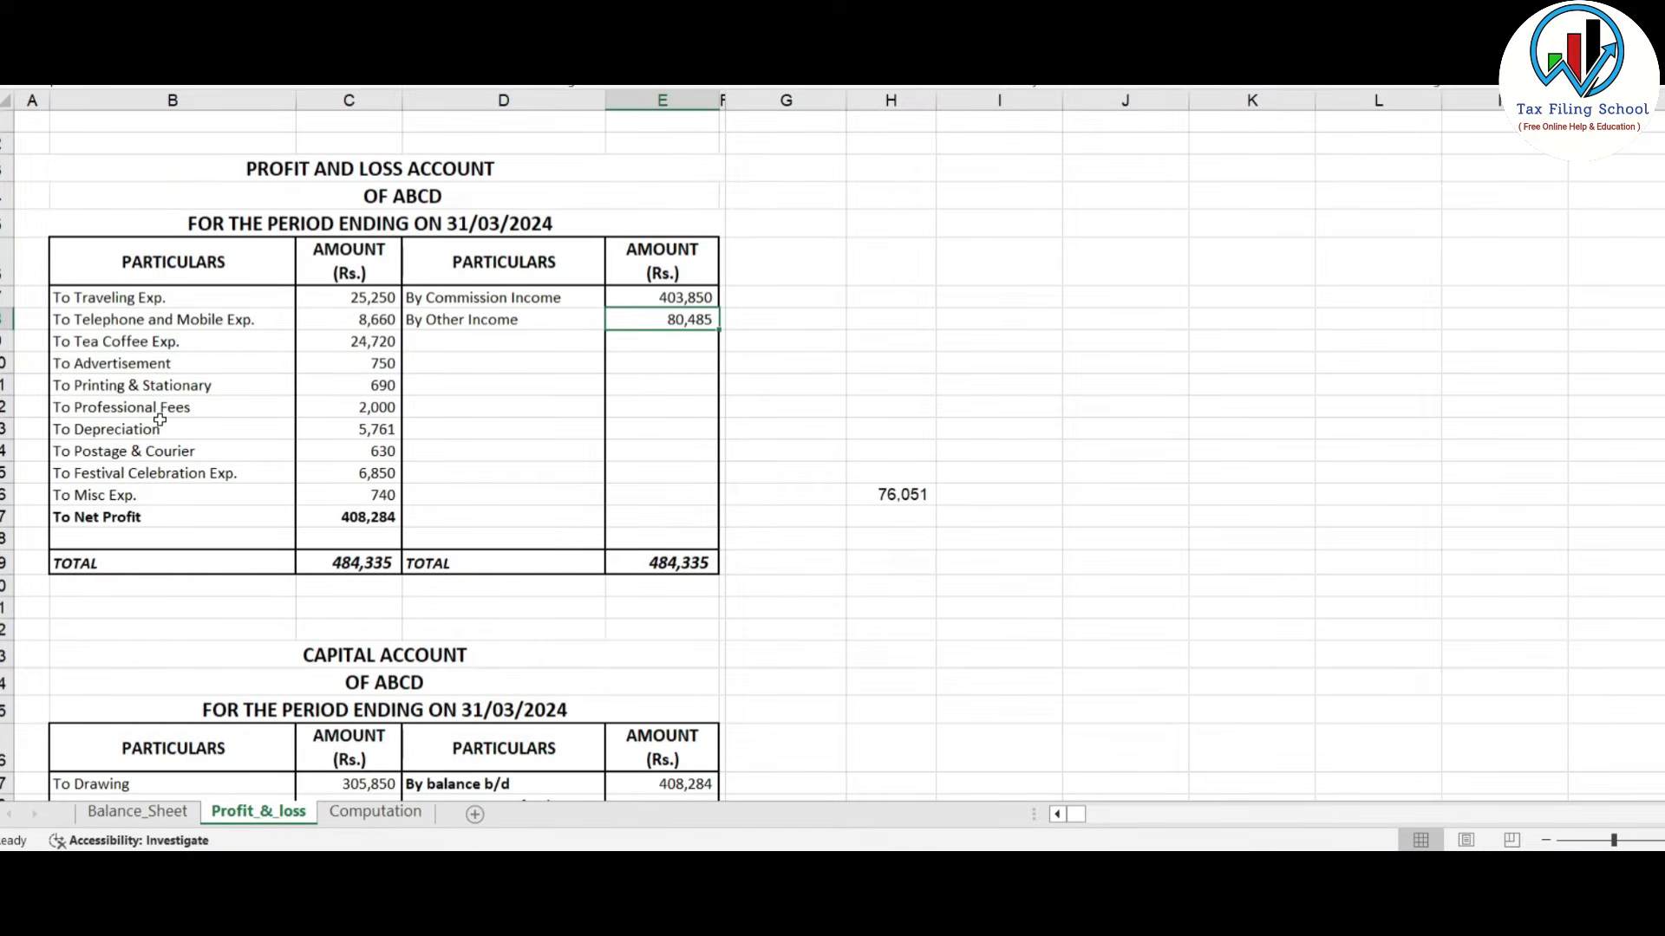
left_click_drag(190, 293, 223, 513)
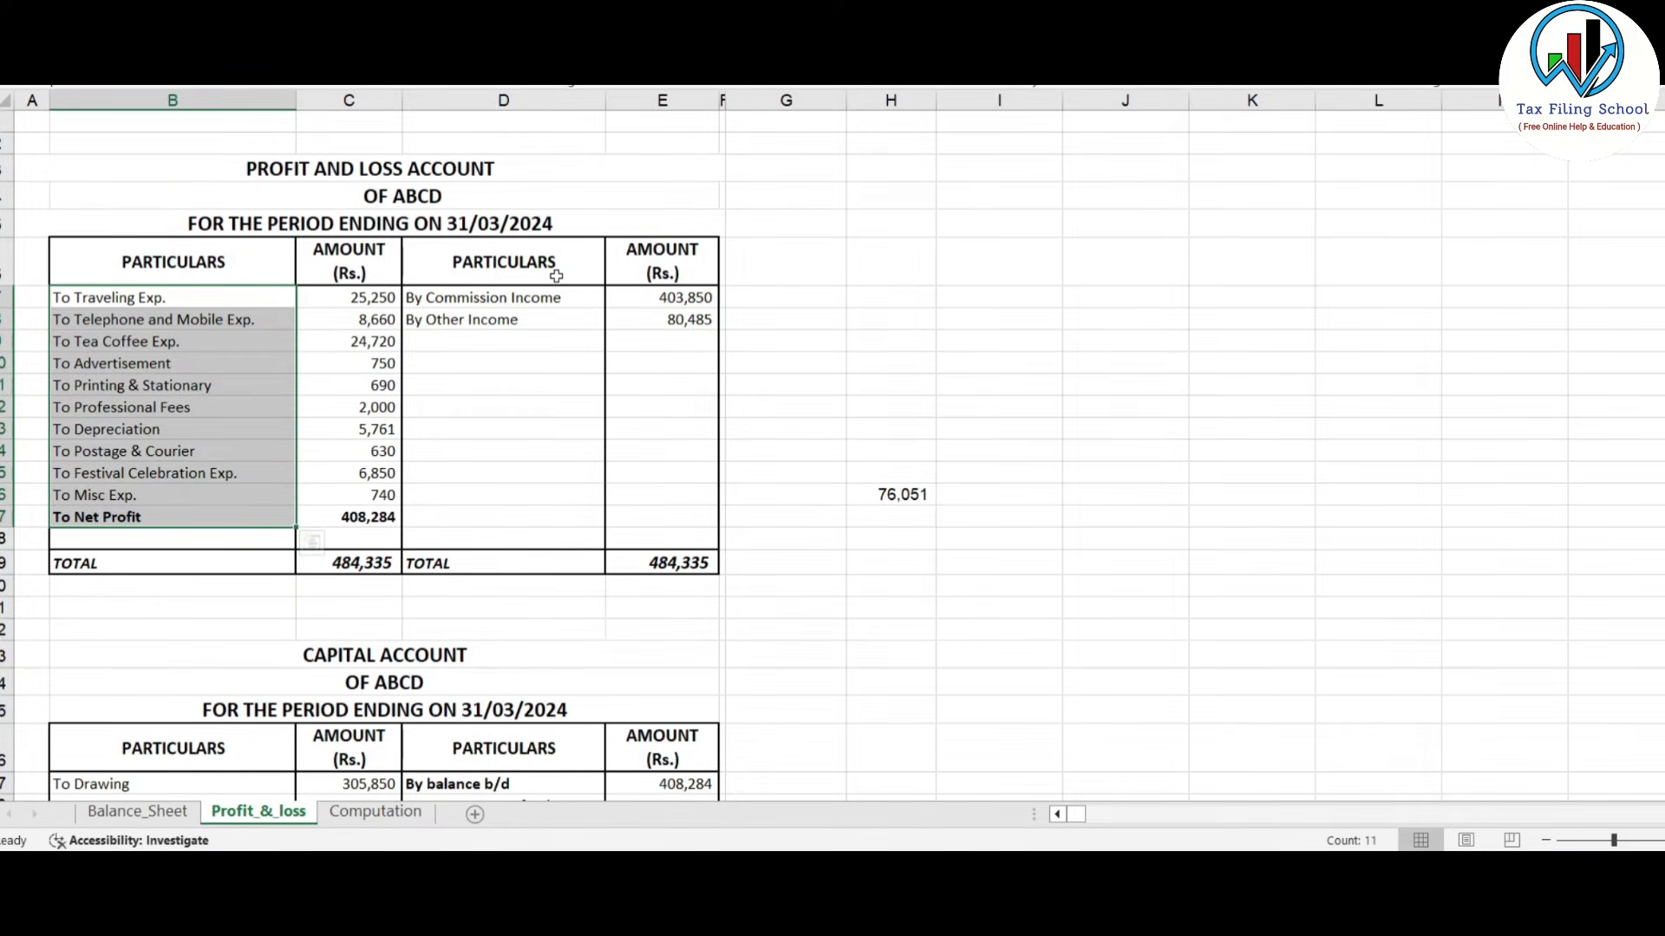
left_click_drag(555, 283, 579, 376)
left_click(671, 299)
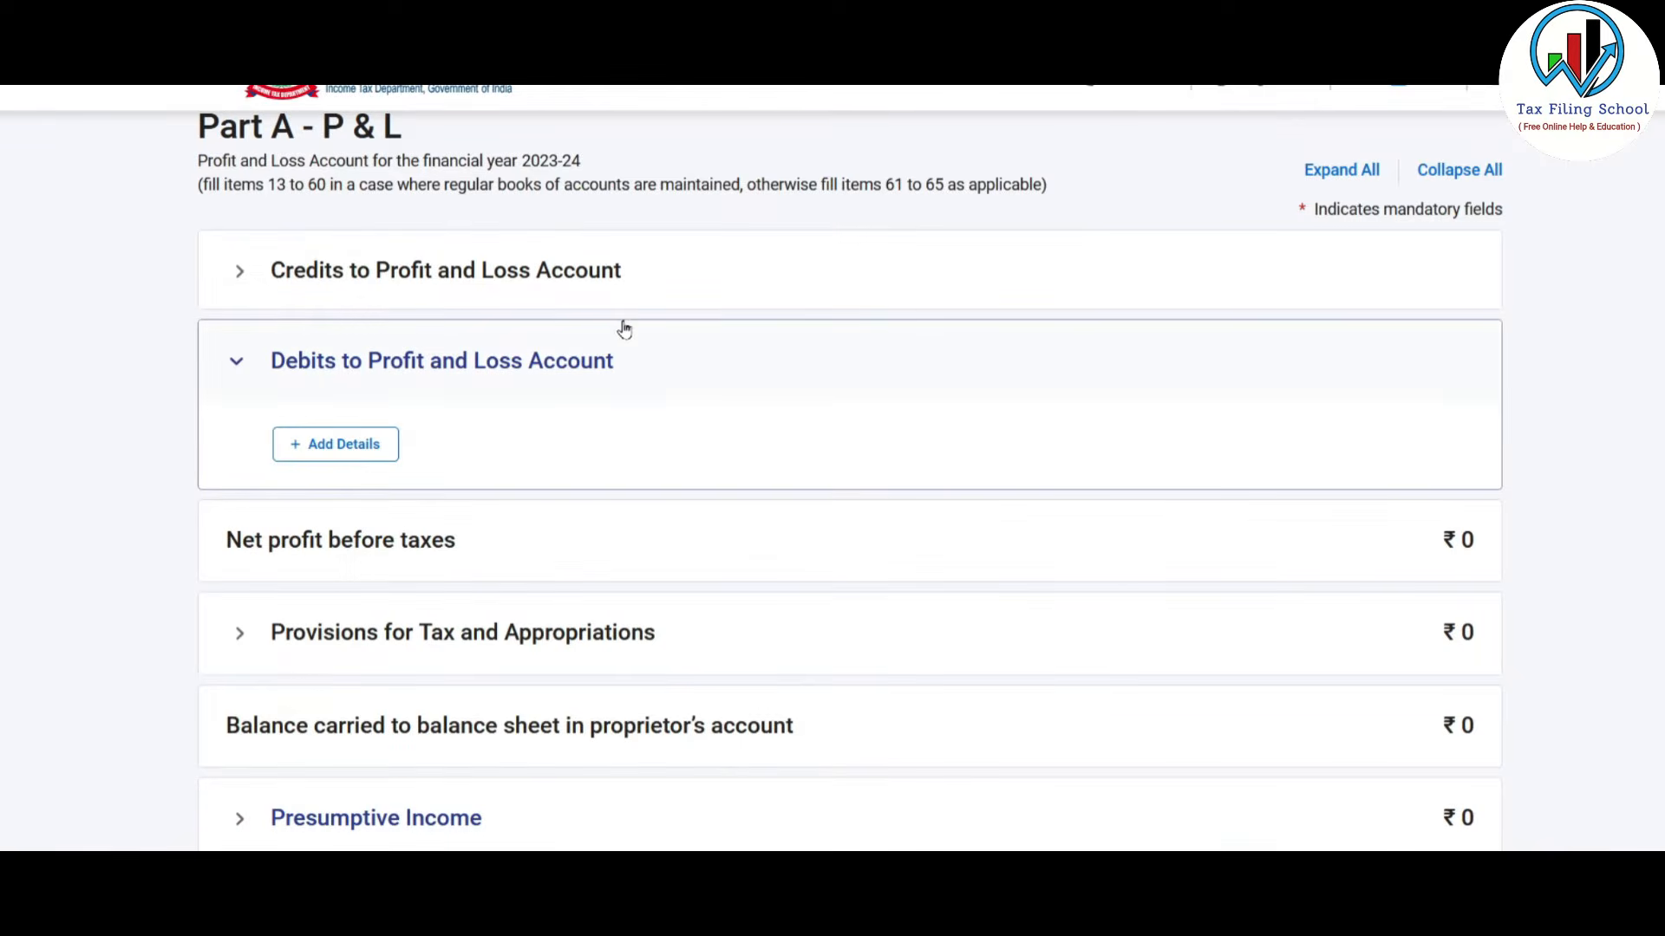
Step: Add details for Credits to Profit and Loss Account in the return, entering 4,03,850 as Commission under Other Income
left_click(346, 272)
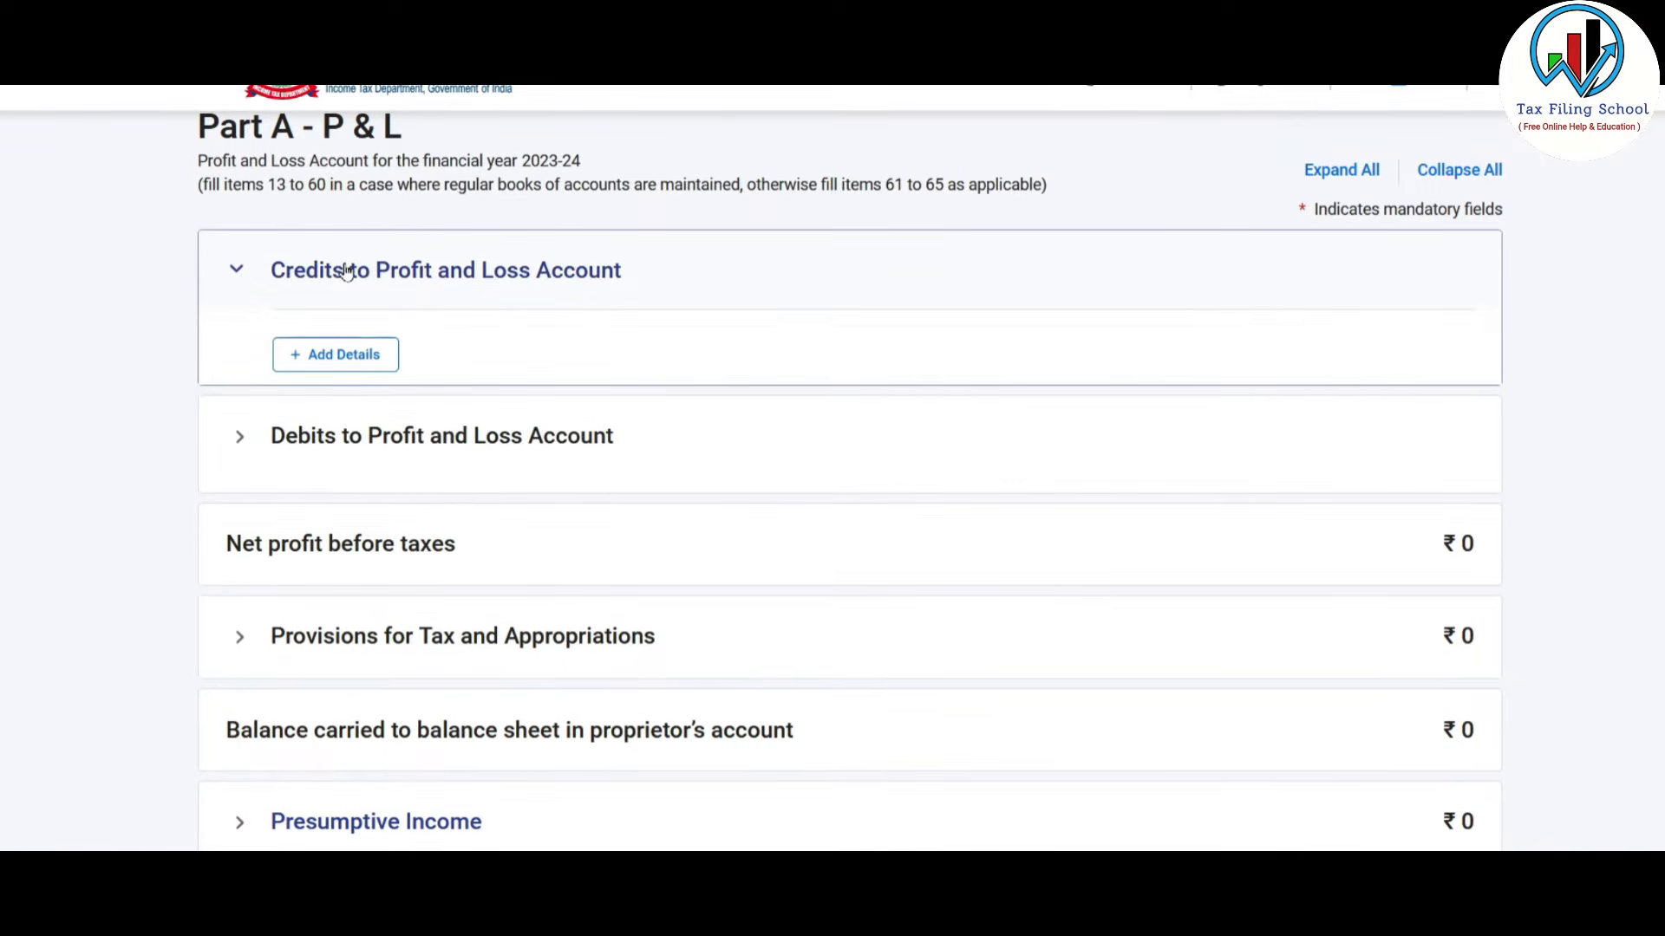
left_click(347, 355)
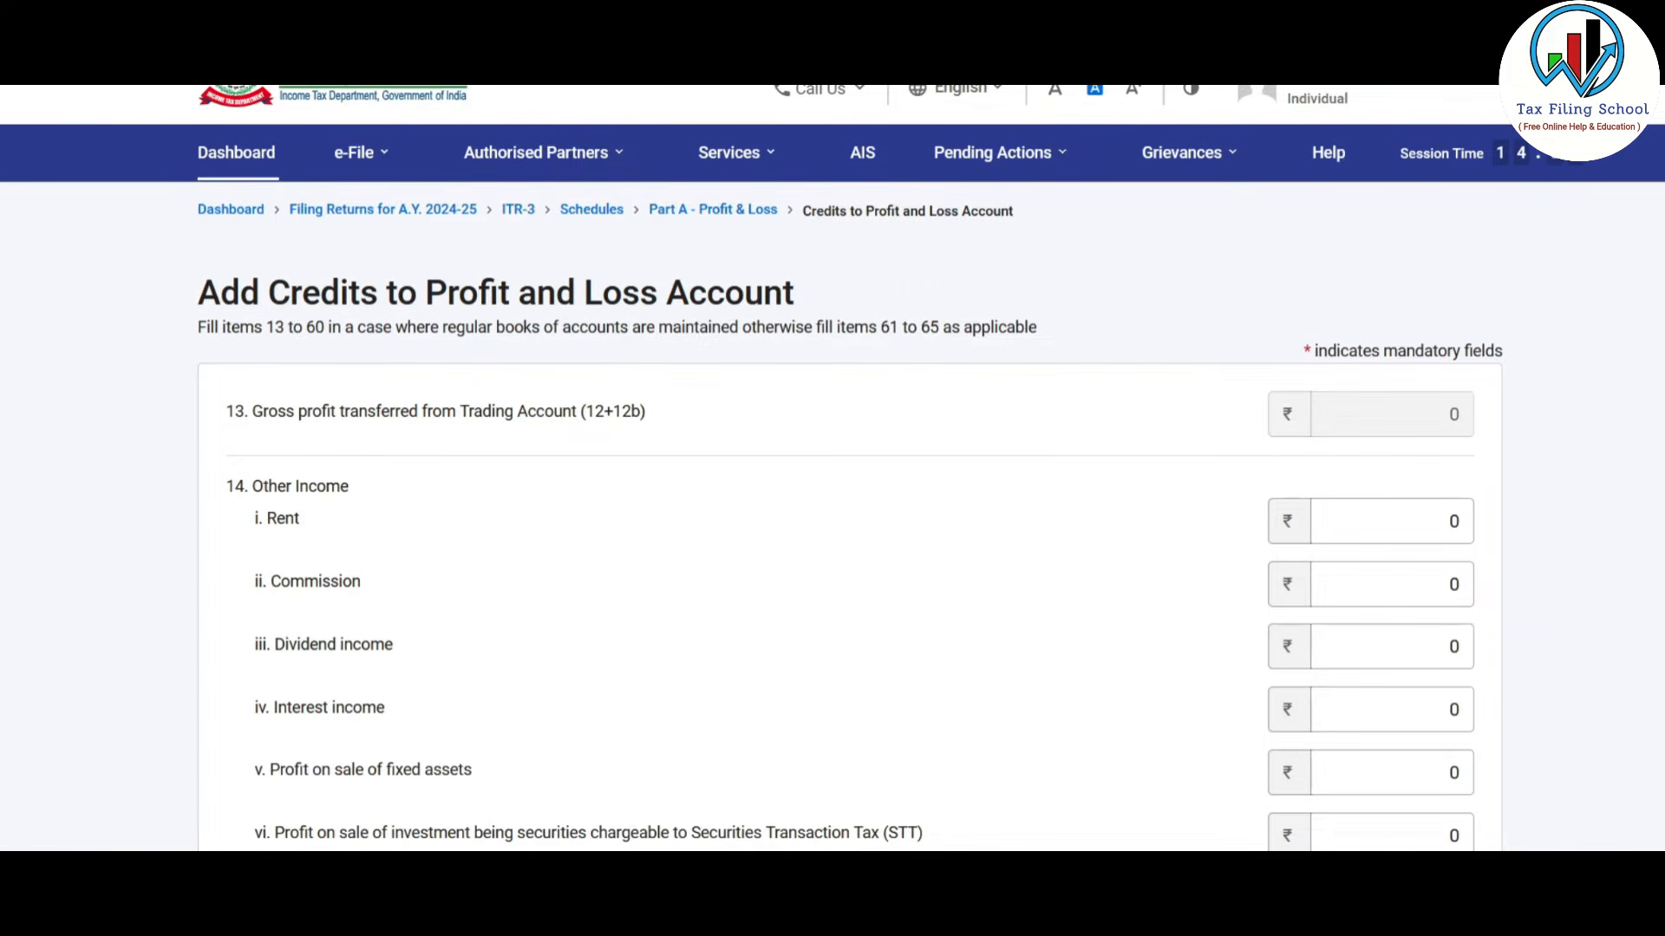
scroll(1474, 390, "down", 4)
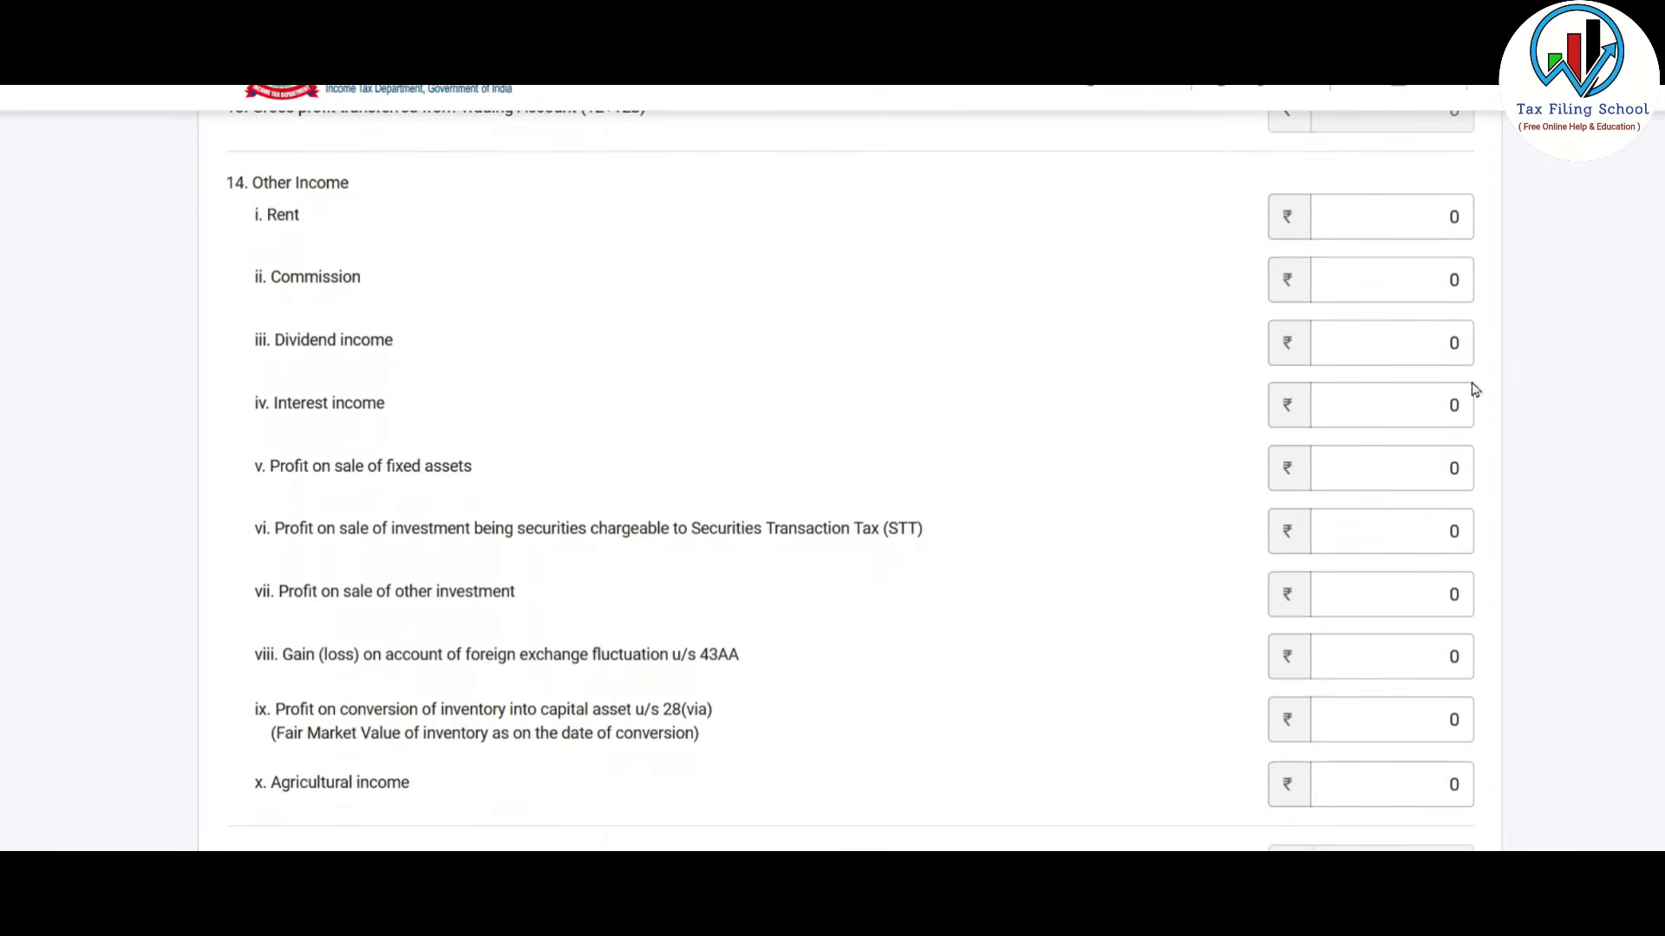
left_click(1422, 283)
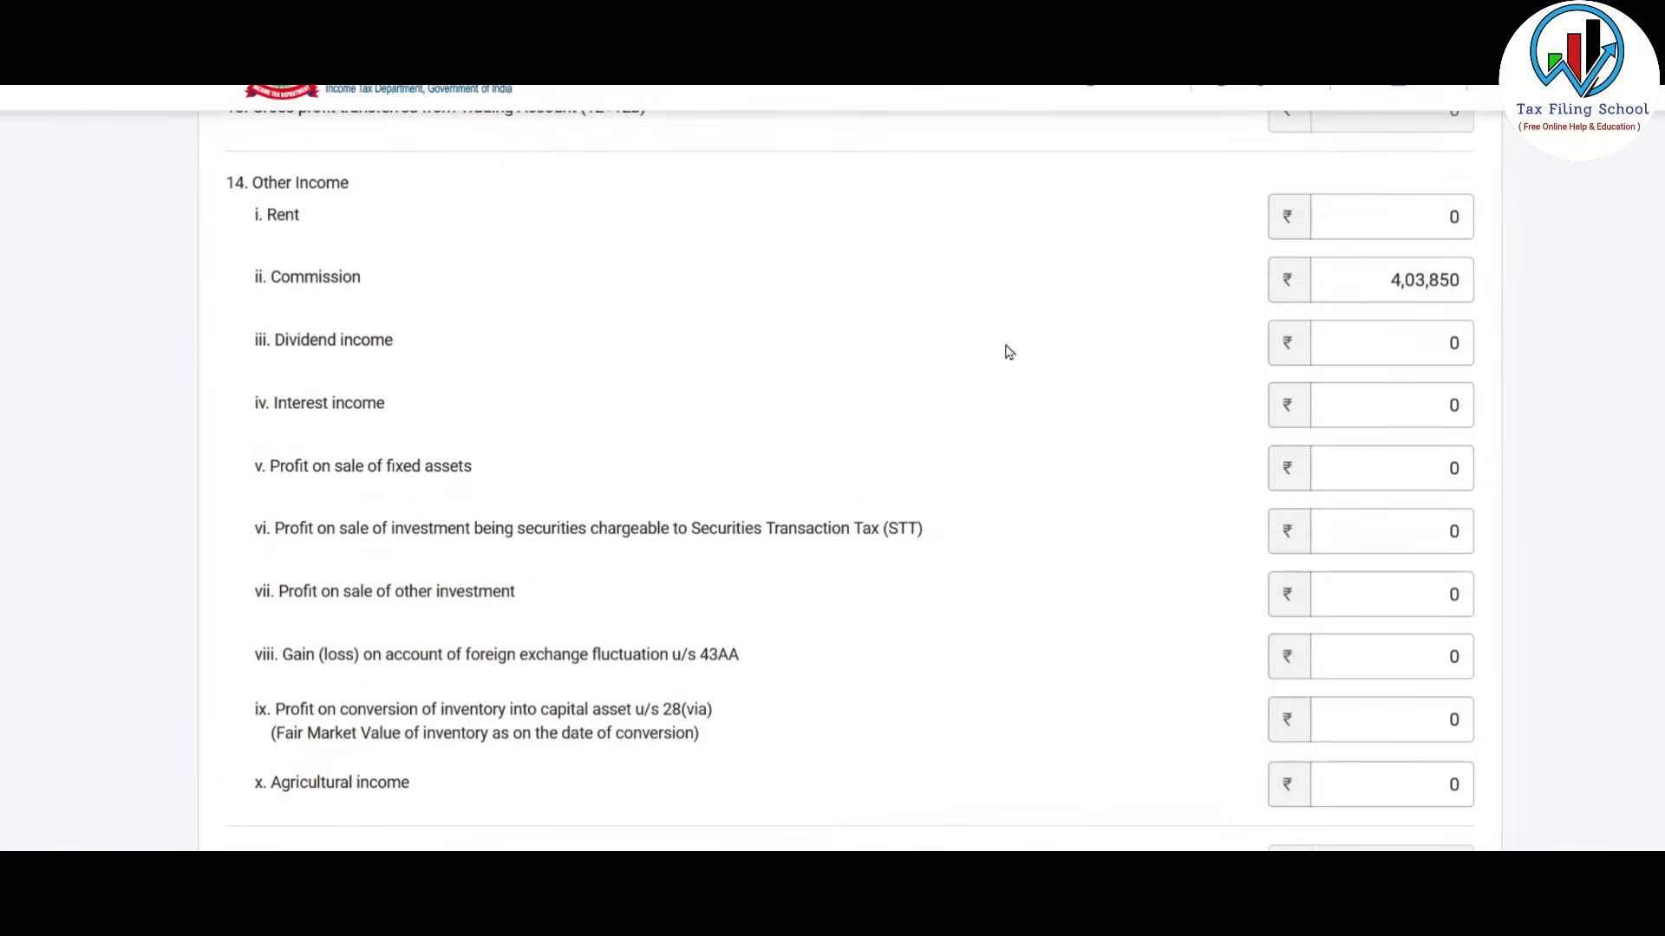
Step: Under Any other income, enter "Real estate and Other income" as the nature of income in row b
scroll(997, 349, "down", 1)
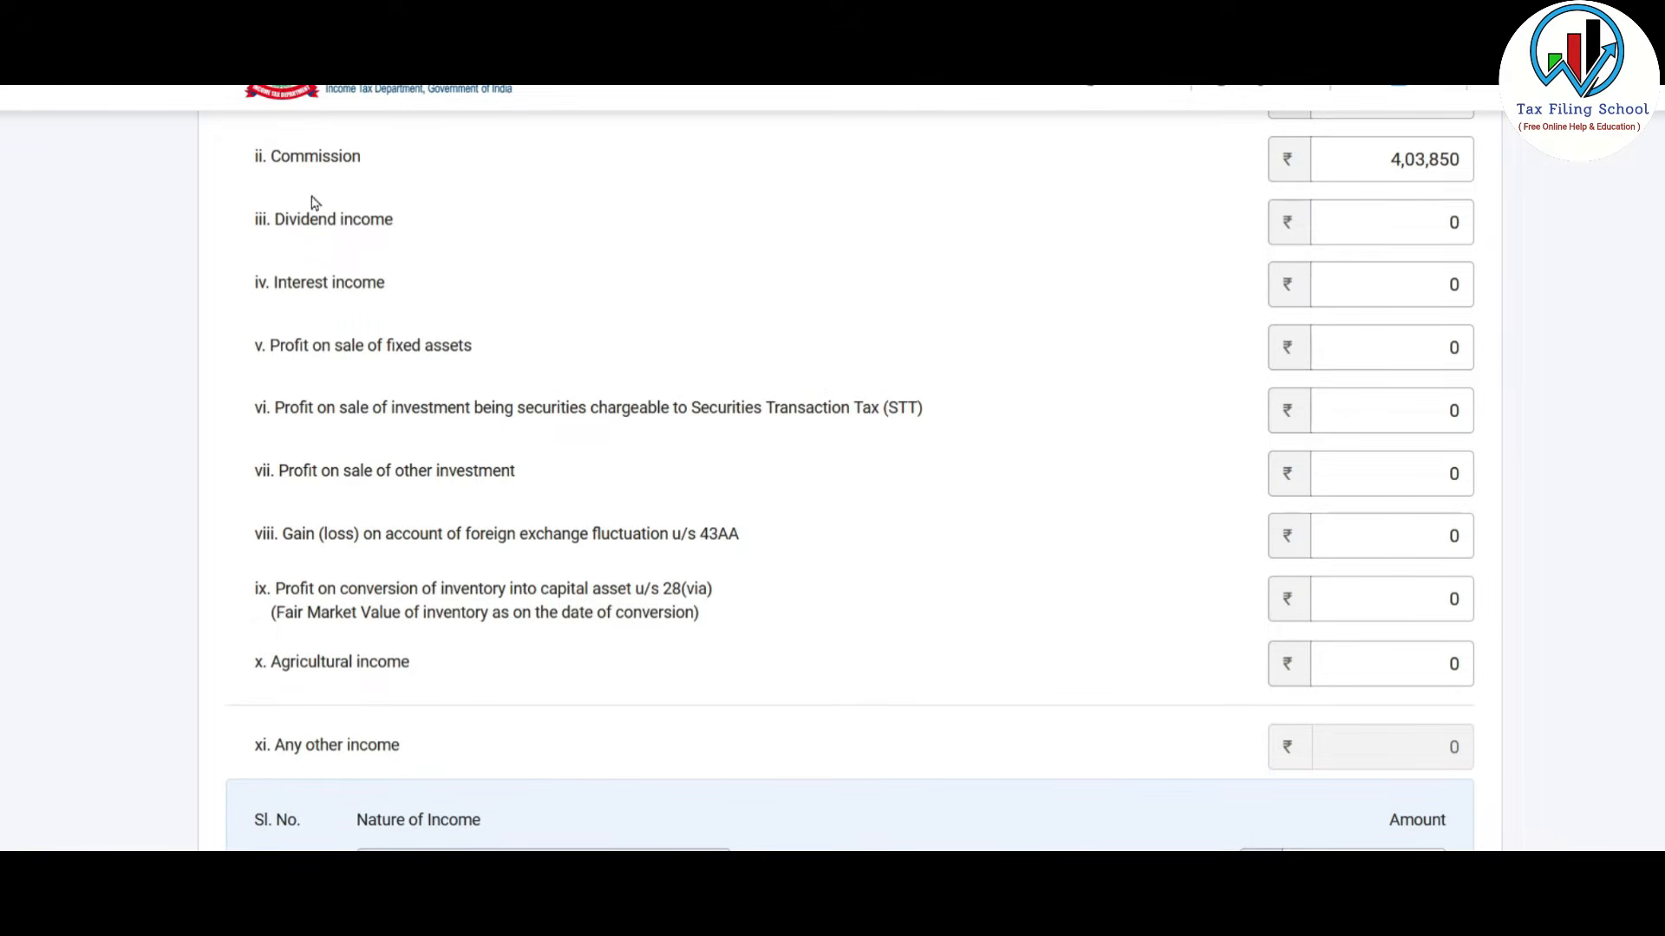
scroll(1193, 322, "down", 2)
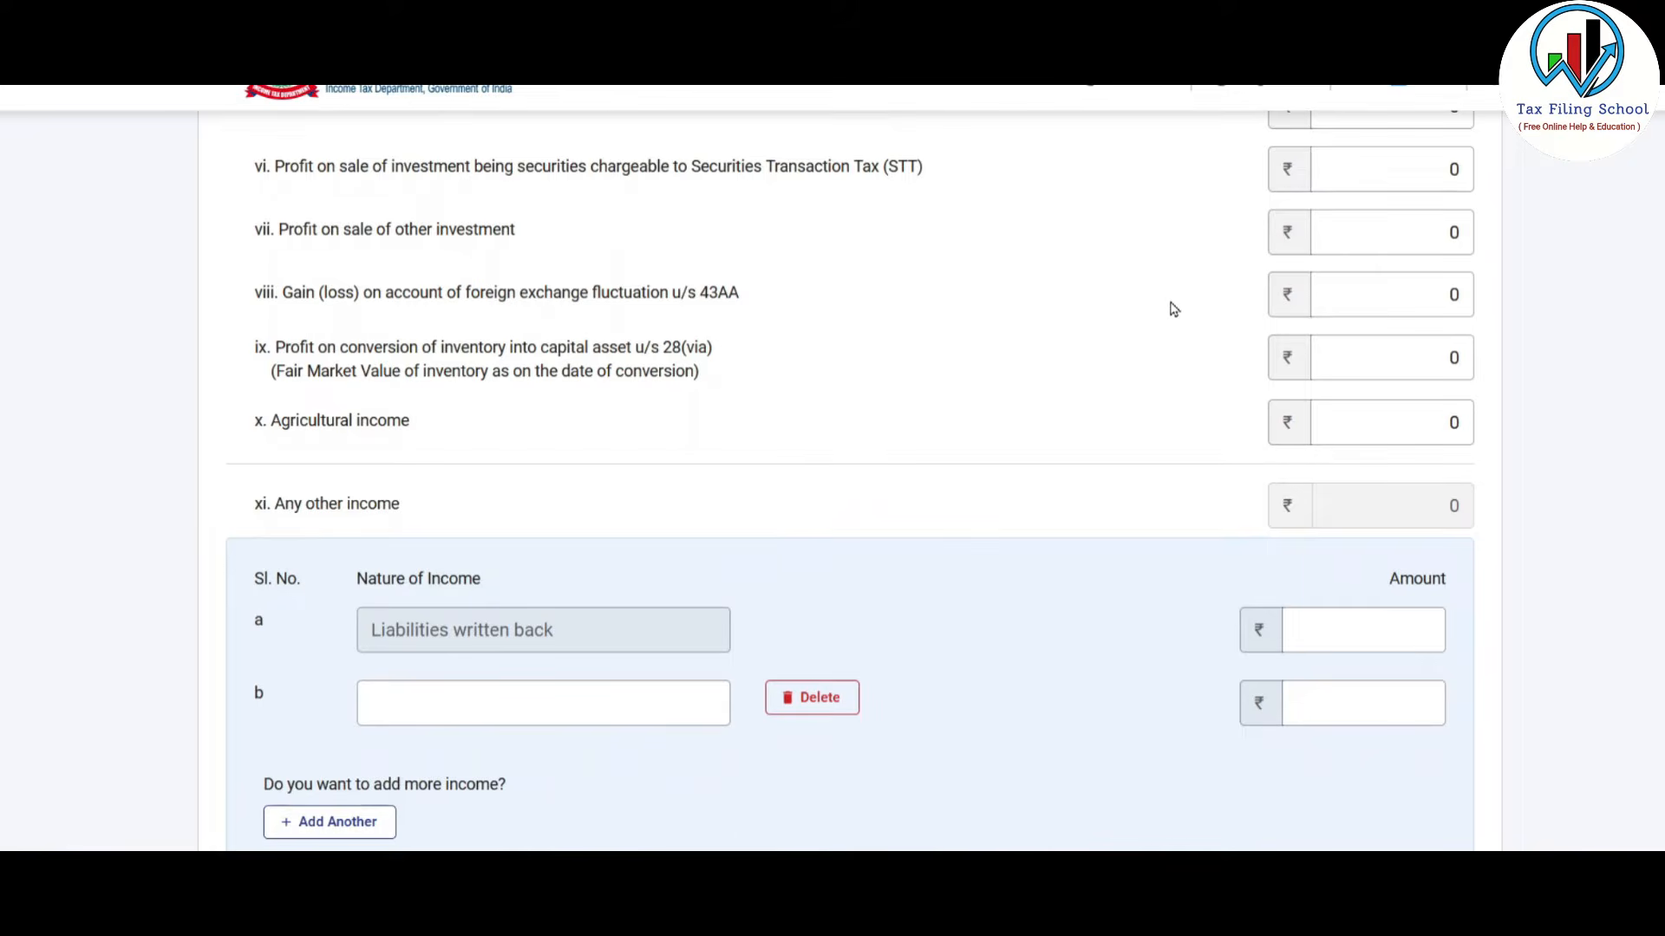
scroll(1174, 309, "down", 2)
scroll(1170, 308, "up", 3)
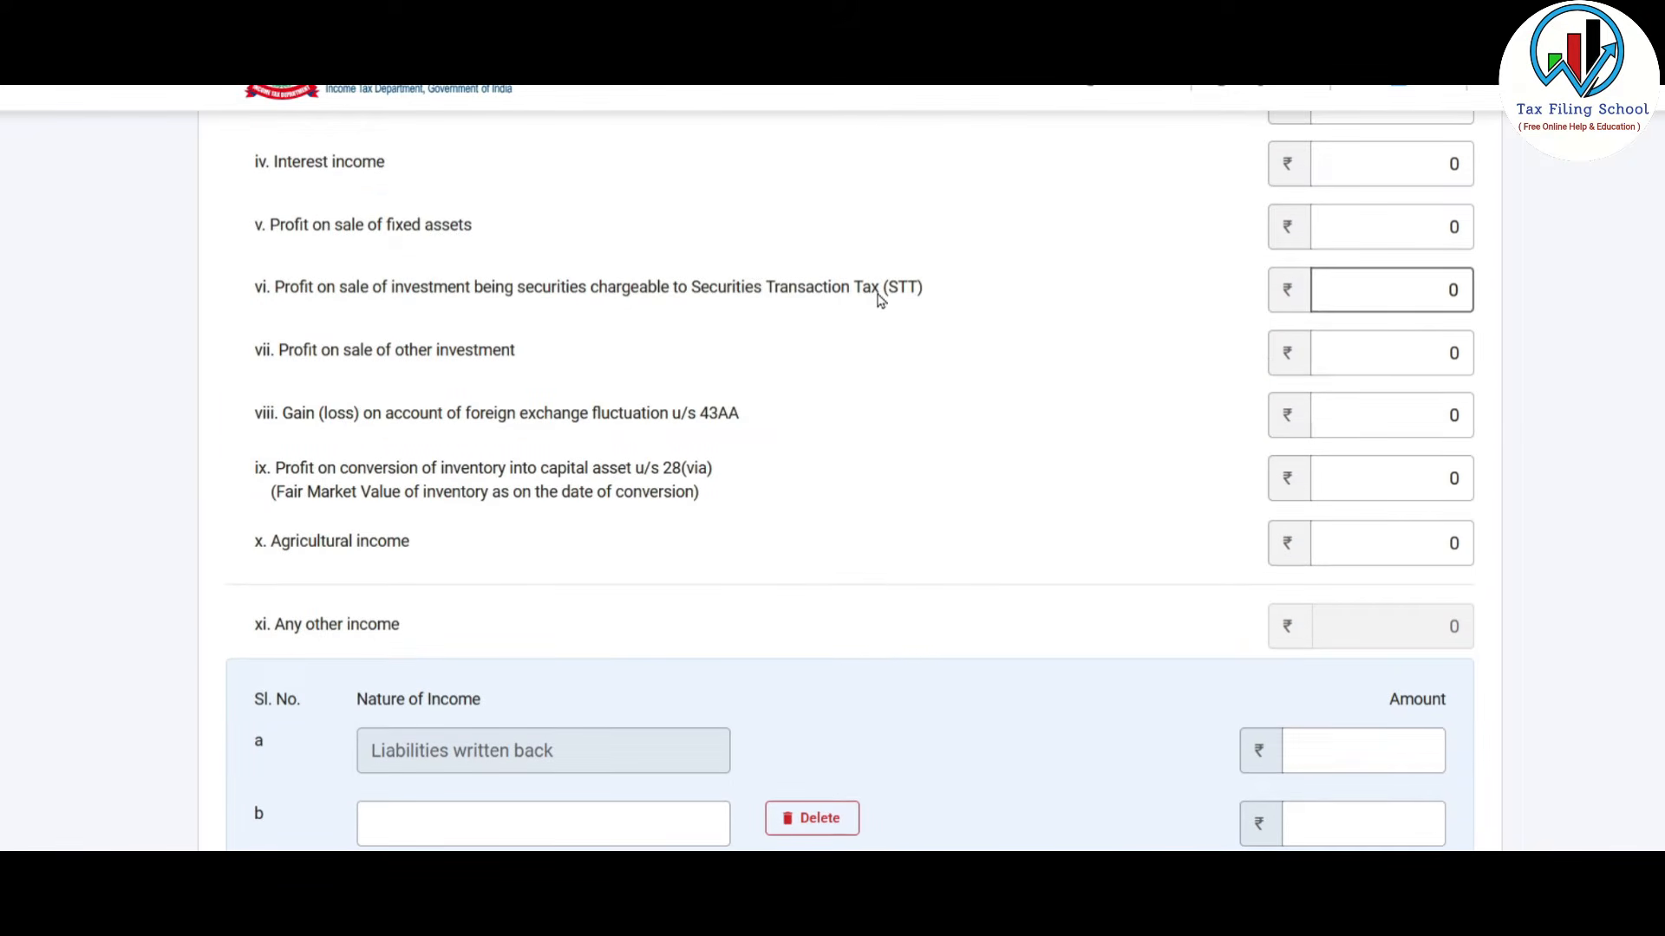
scroll(881, 300, "down", 3)
left_click(555, 461)
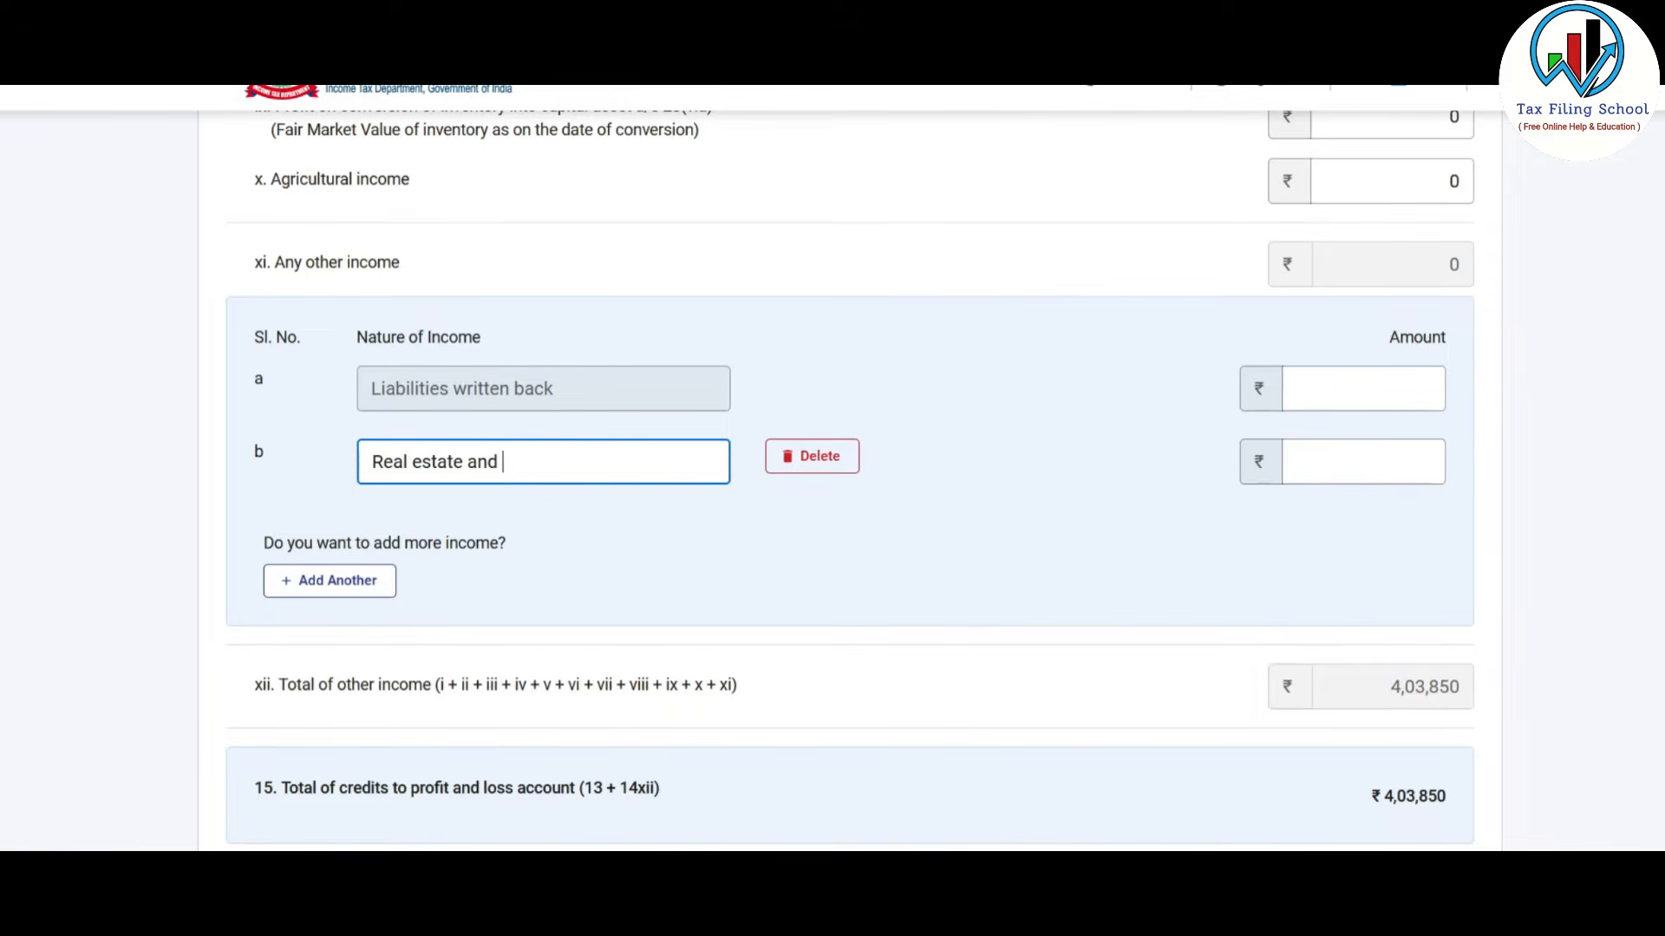
type("Real estate and Otehr income")
left_click(531, 461)
key("BackSpace")
type("e")
Step: Set the amount for Real estate and Other income to 80,485
left_click(1387, 462)
type("8045")
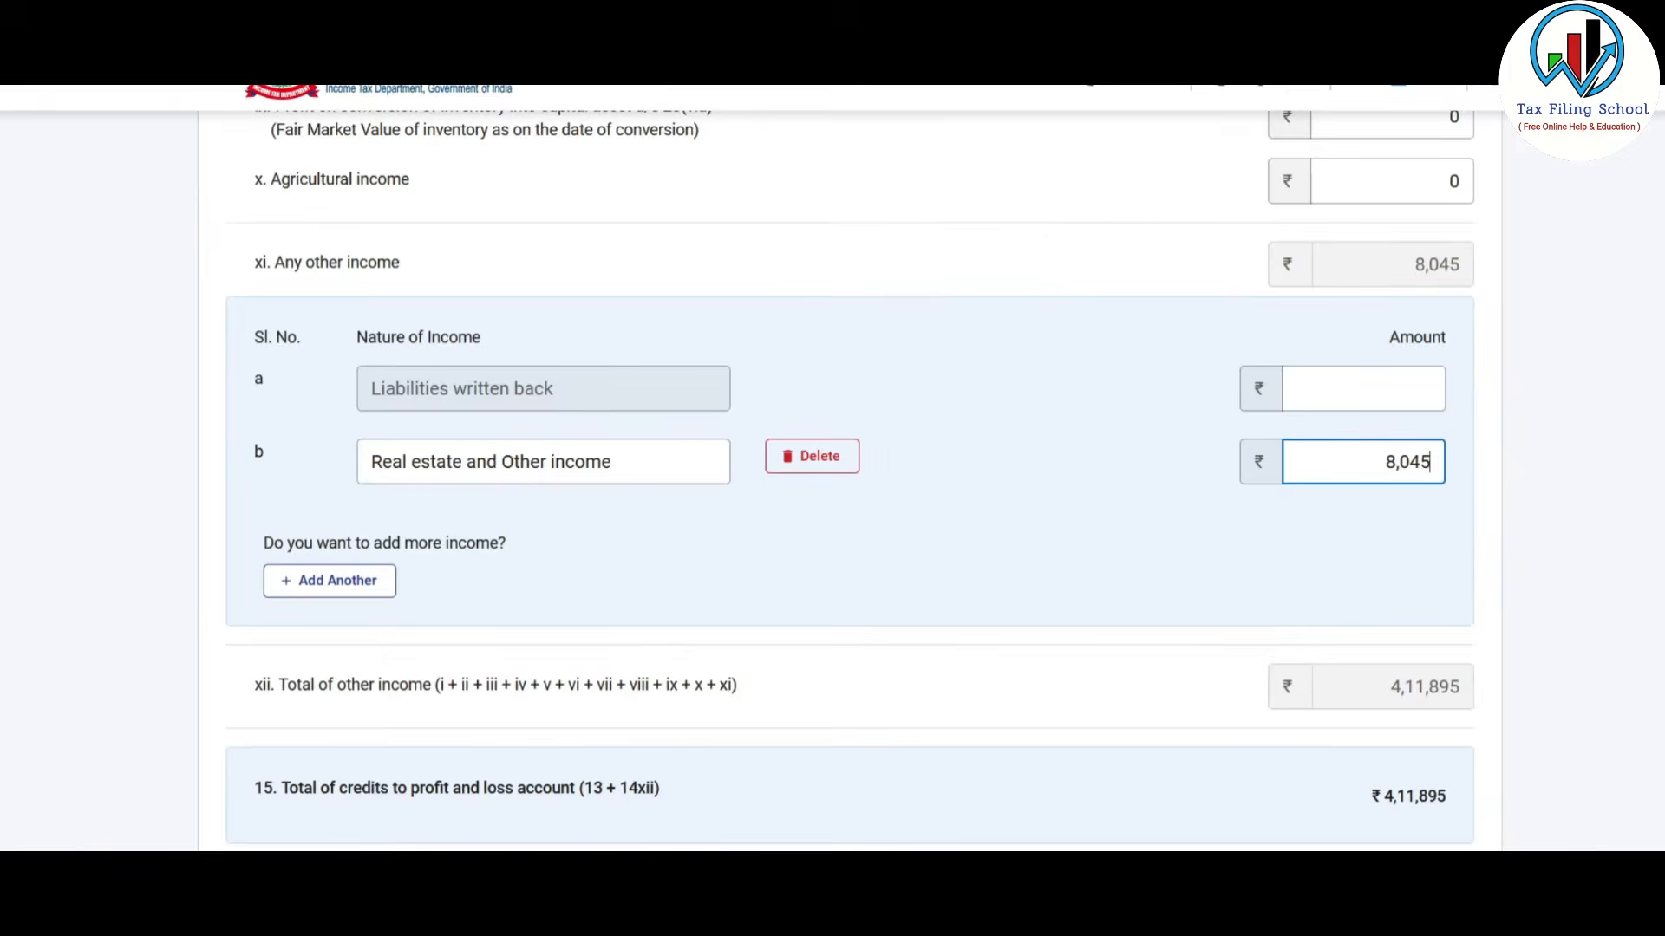
key("BackSpace")
type("85")
left_click(1148, 587)
Step: Check the credit entries and their total, and add the completed Credits to Profit and Loss Account
scroll(1148, 587, "up", 5)
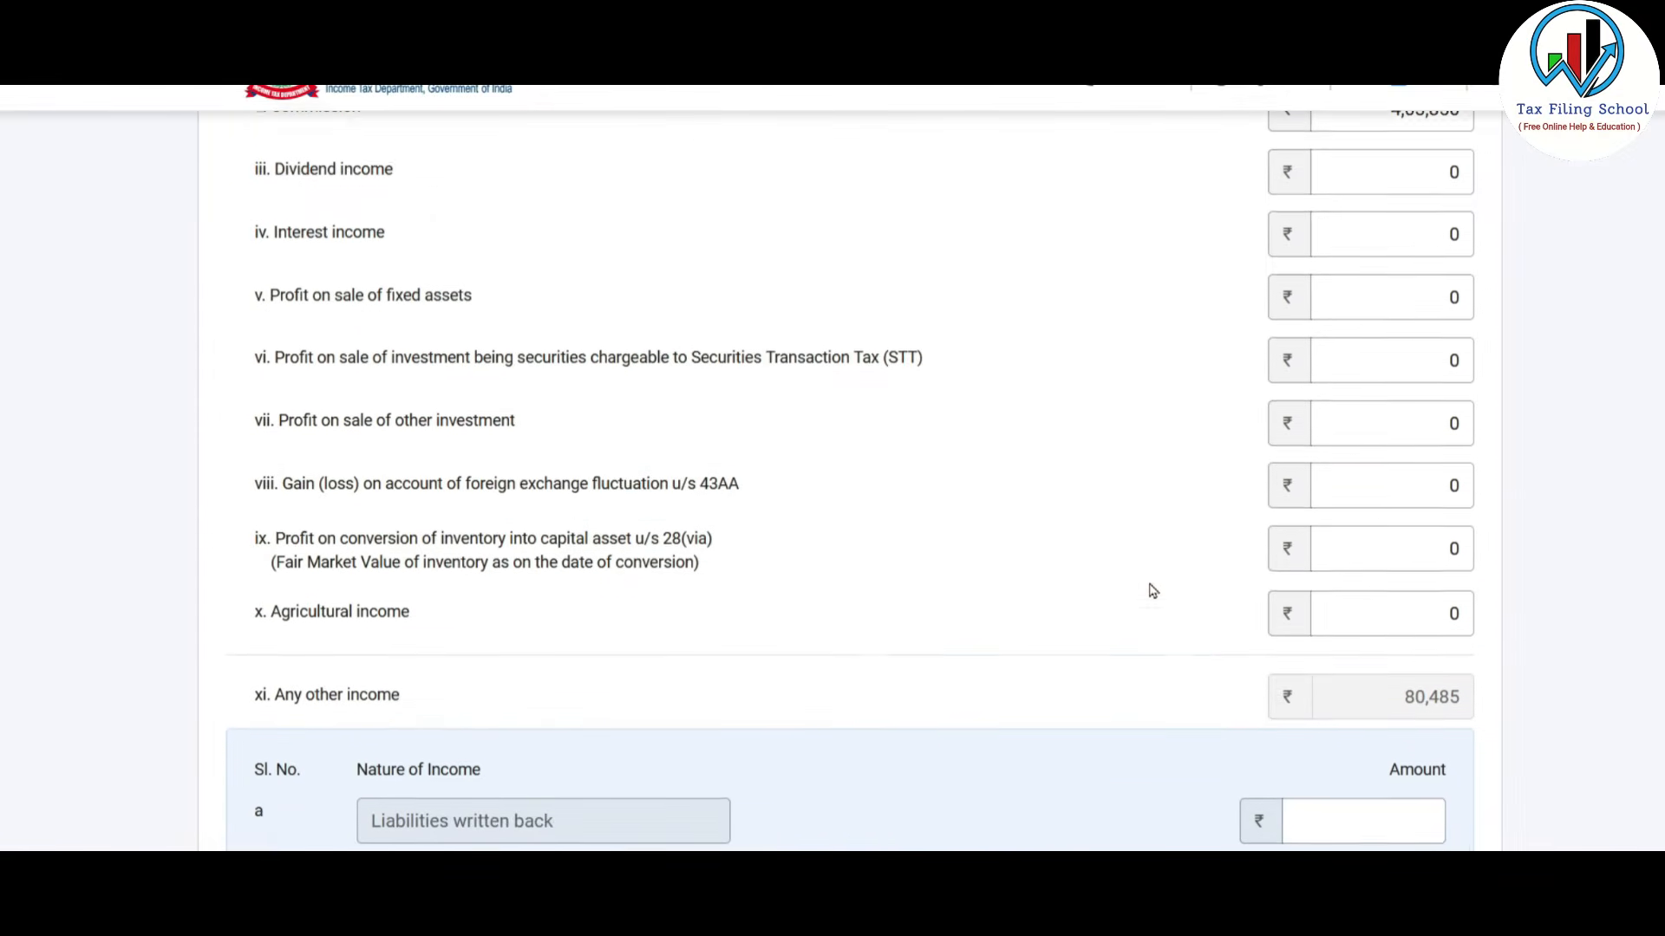
scroll(1266, 463, "down", 3)
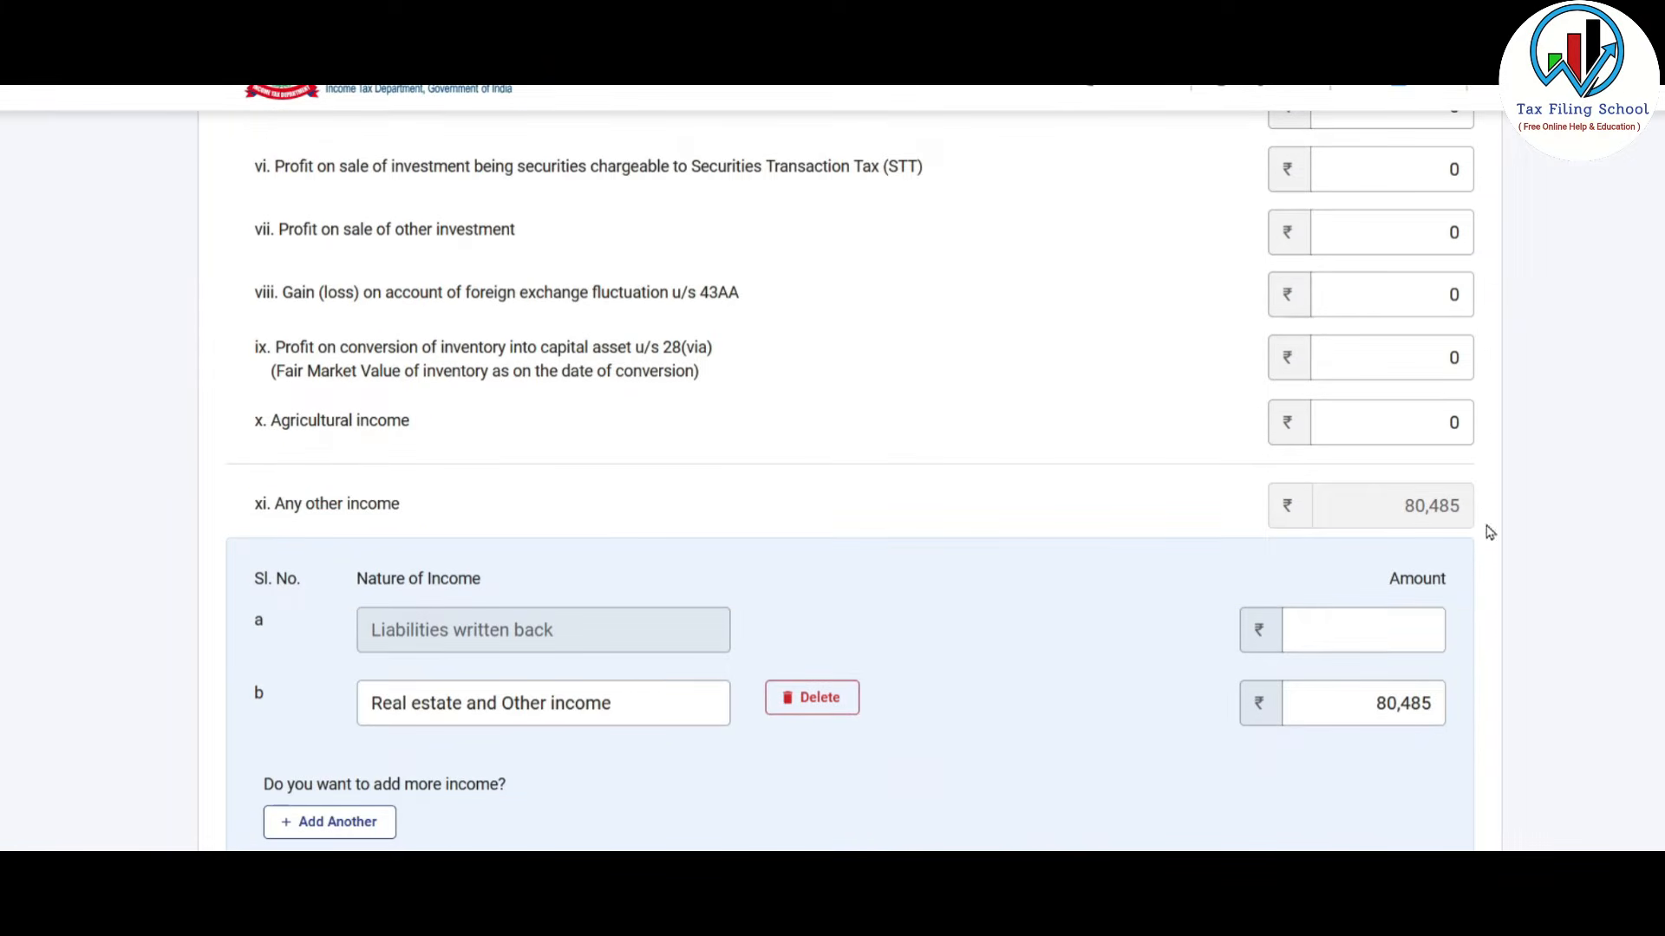
scroll(1488, 573, "down", 5)
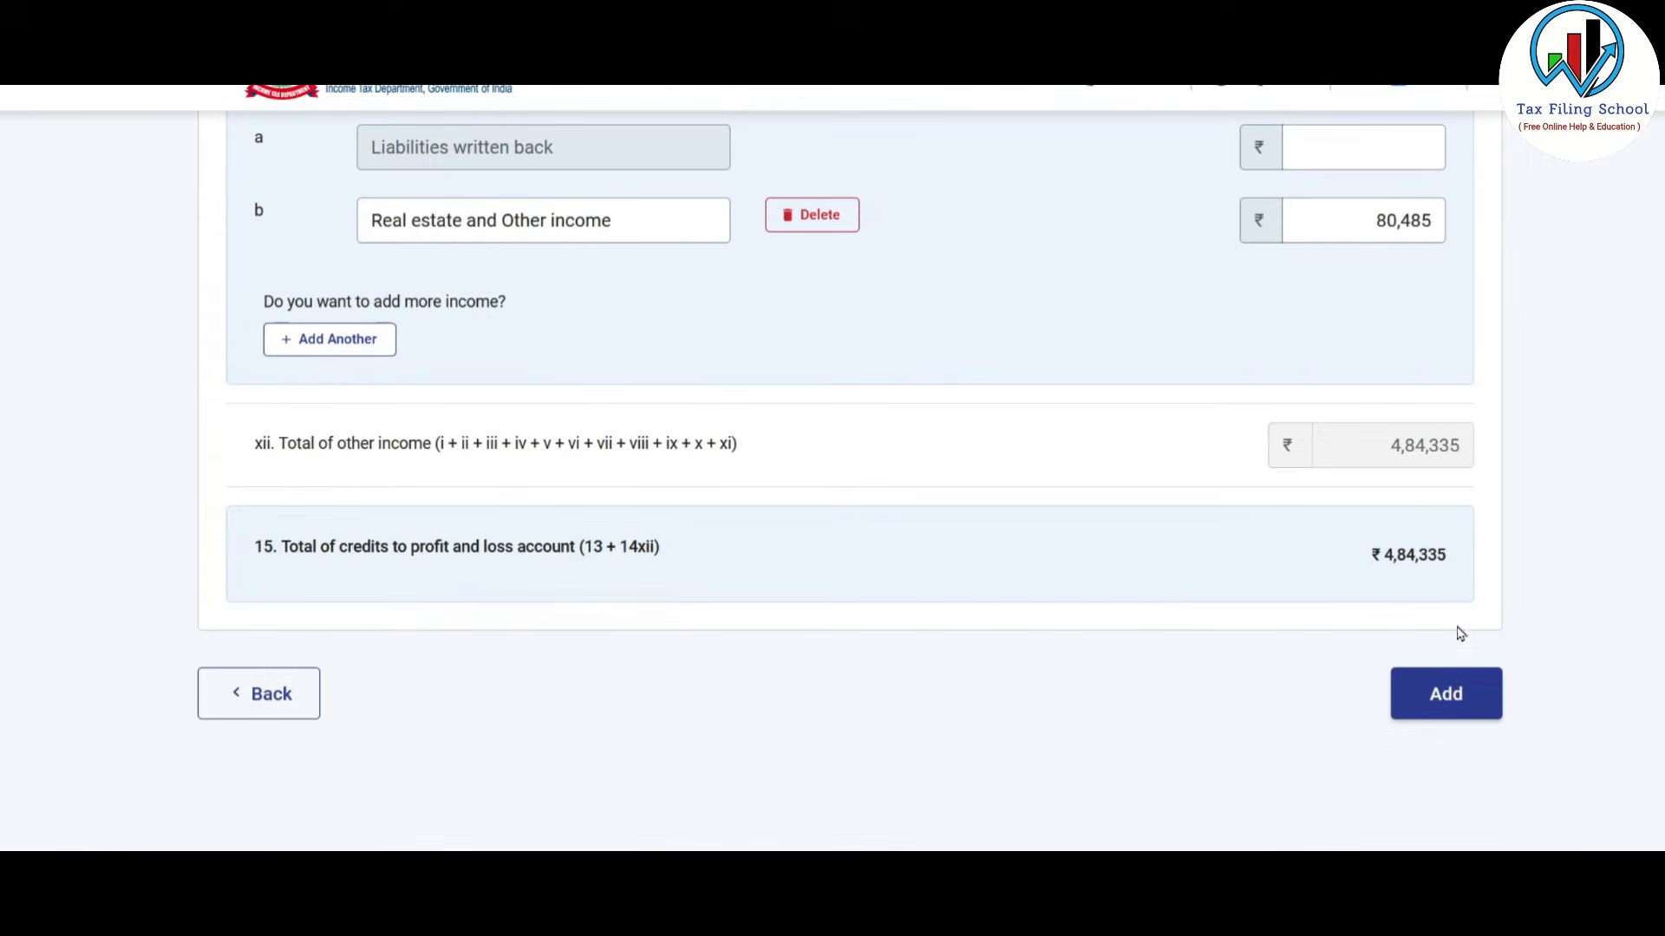
left_click(1447, 702)
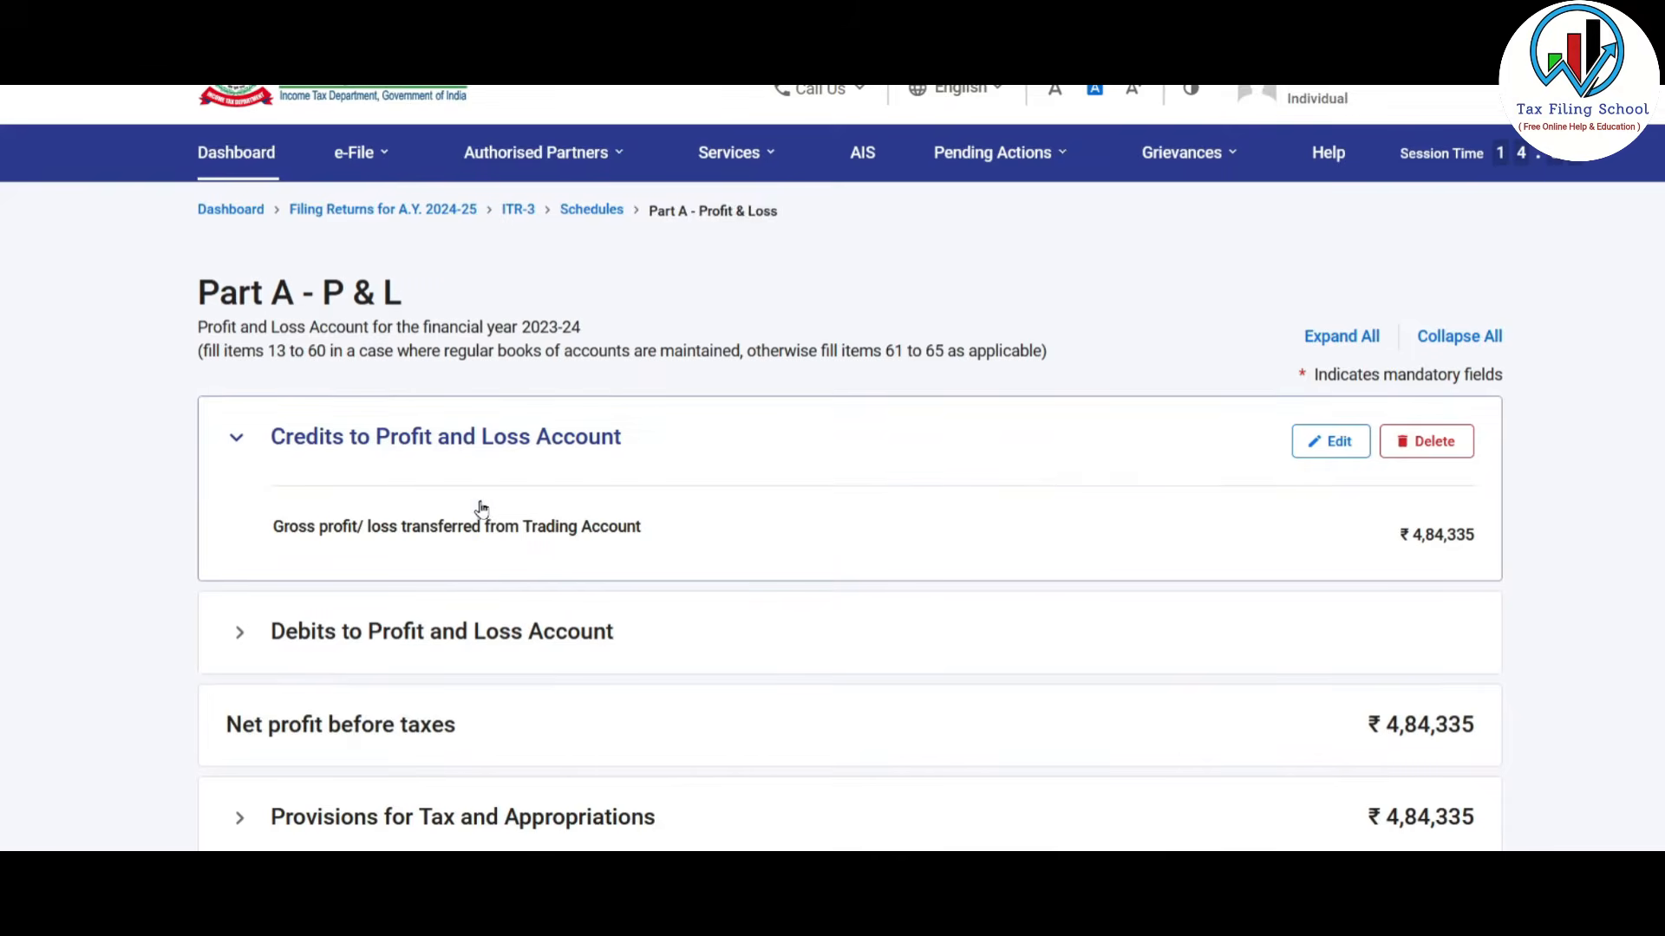
Step: Start adding details for Debits to Profit and Loss Account and look over the expense heads on the first page
scroll(974, 384, "down", 2)
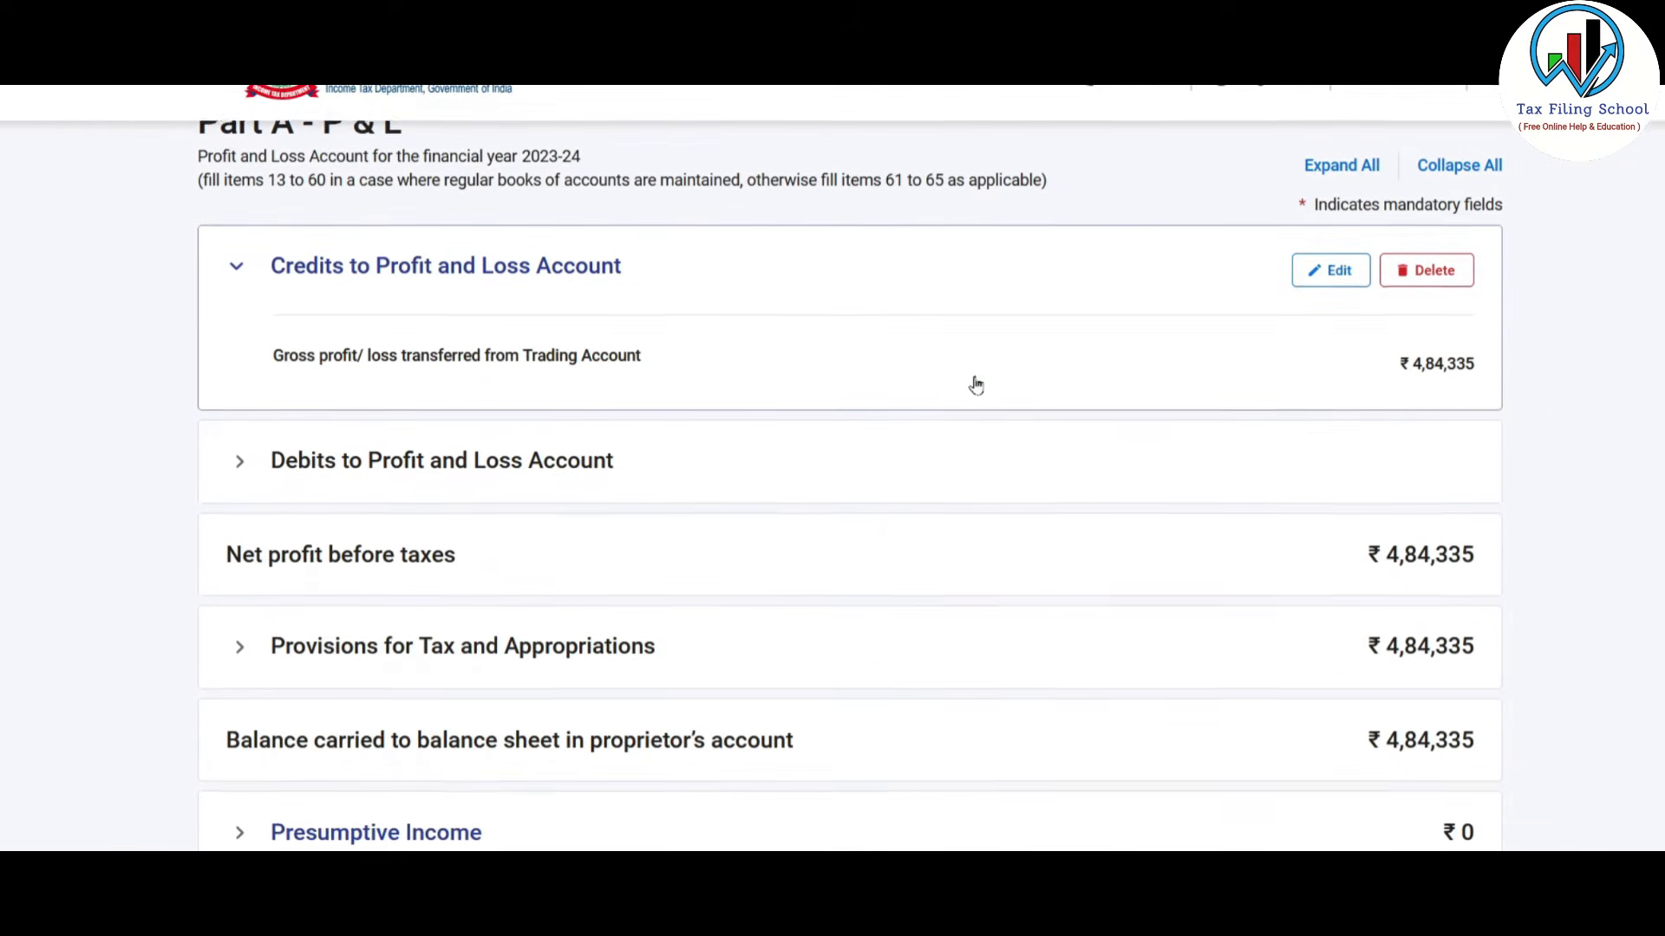
left_click(673, 457)
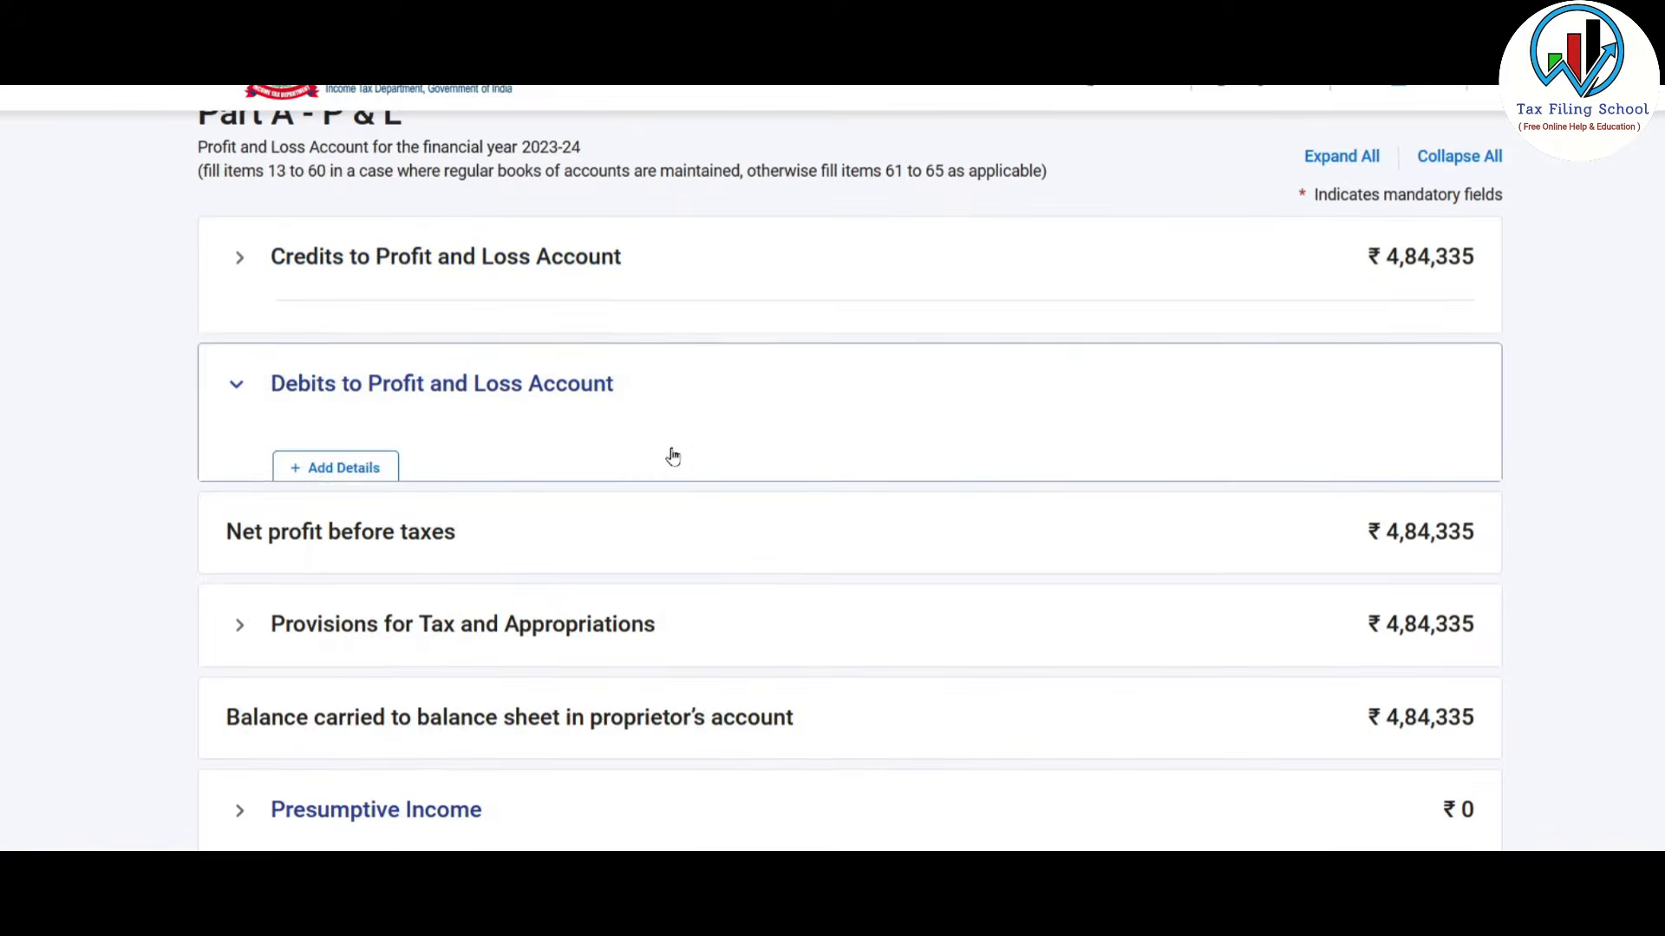
left_click(372, 438)
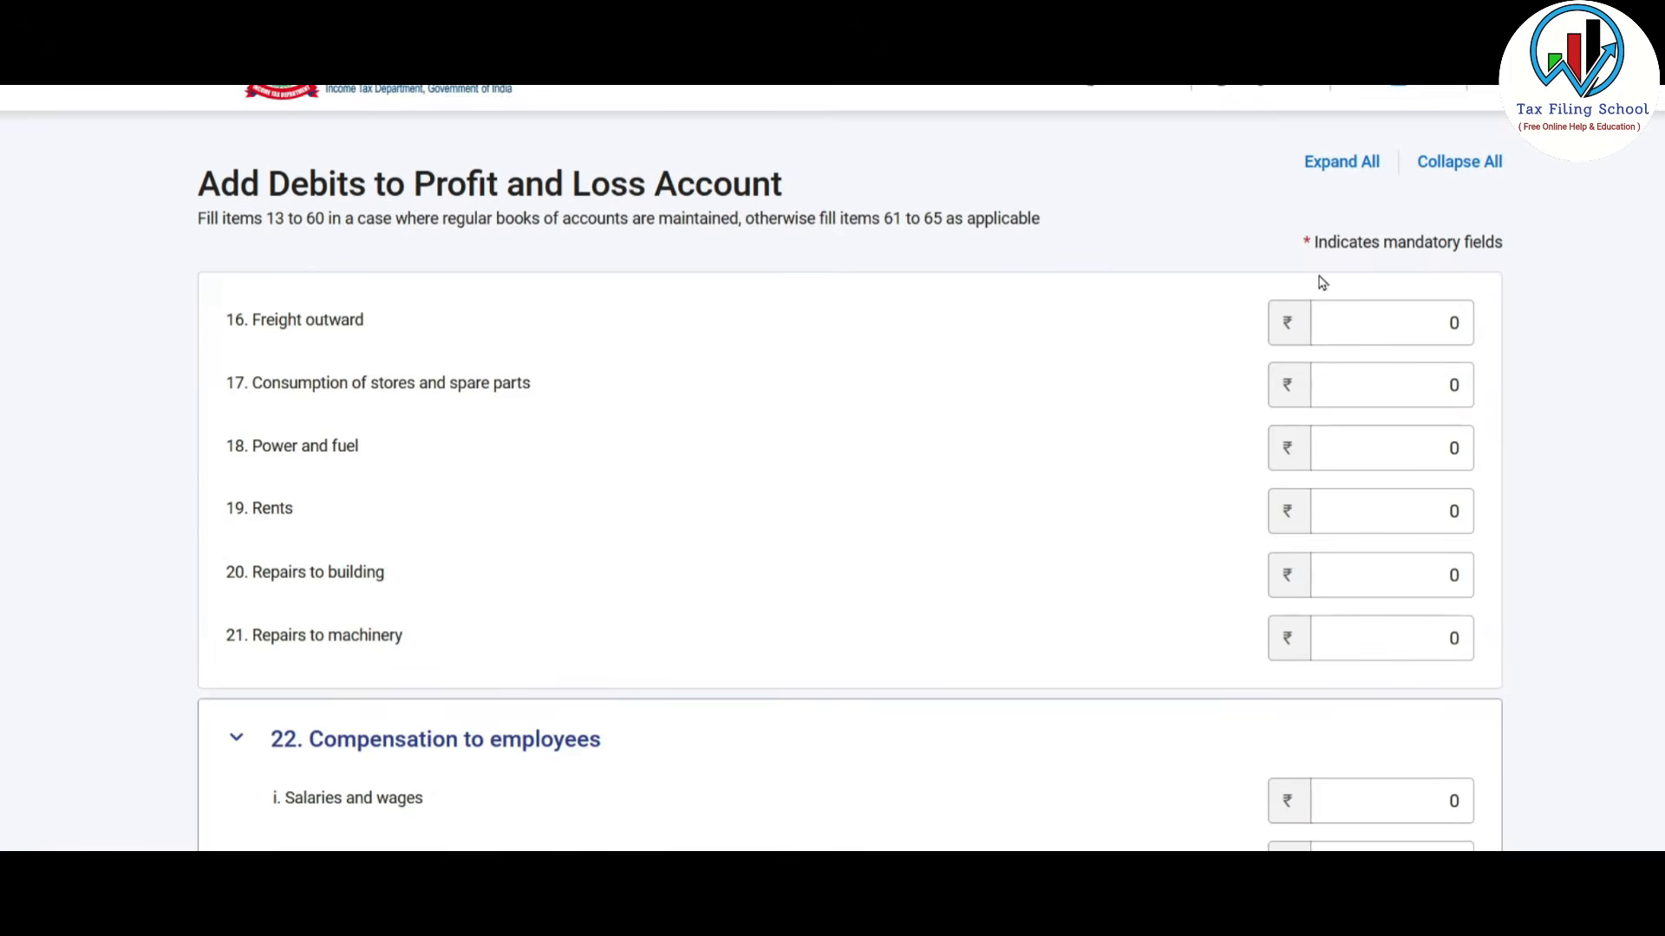
scroll(1271, 378, "down", 9)
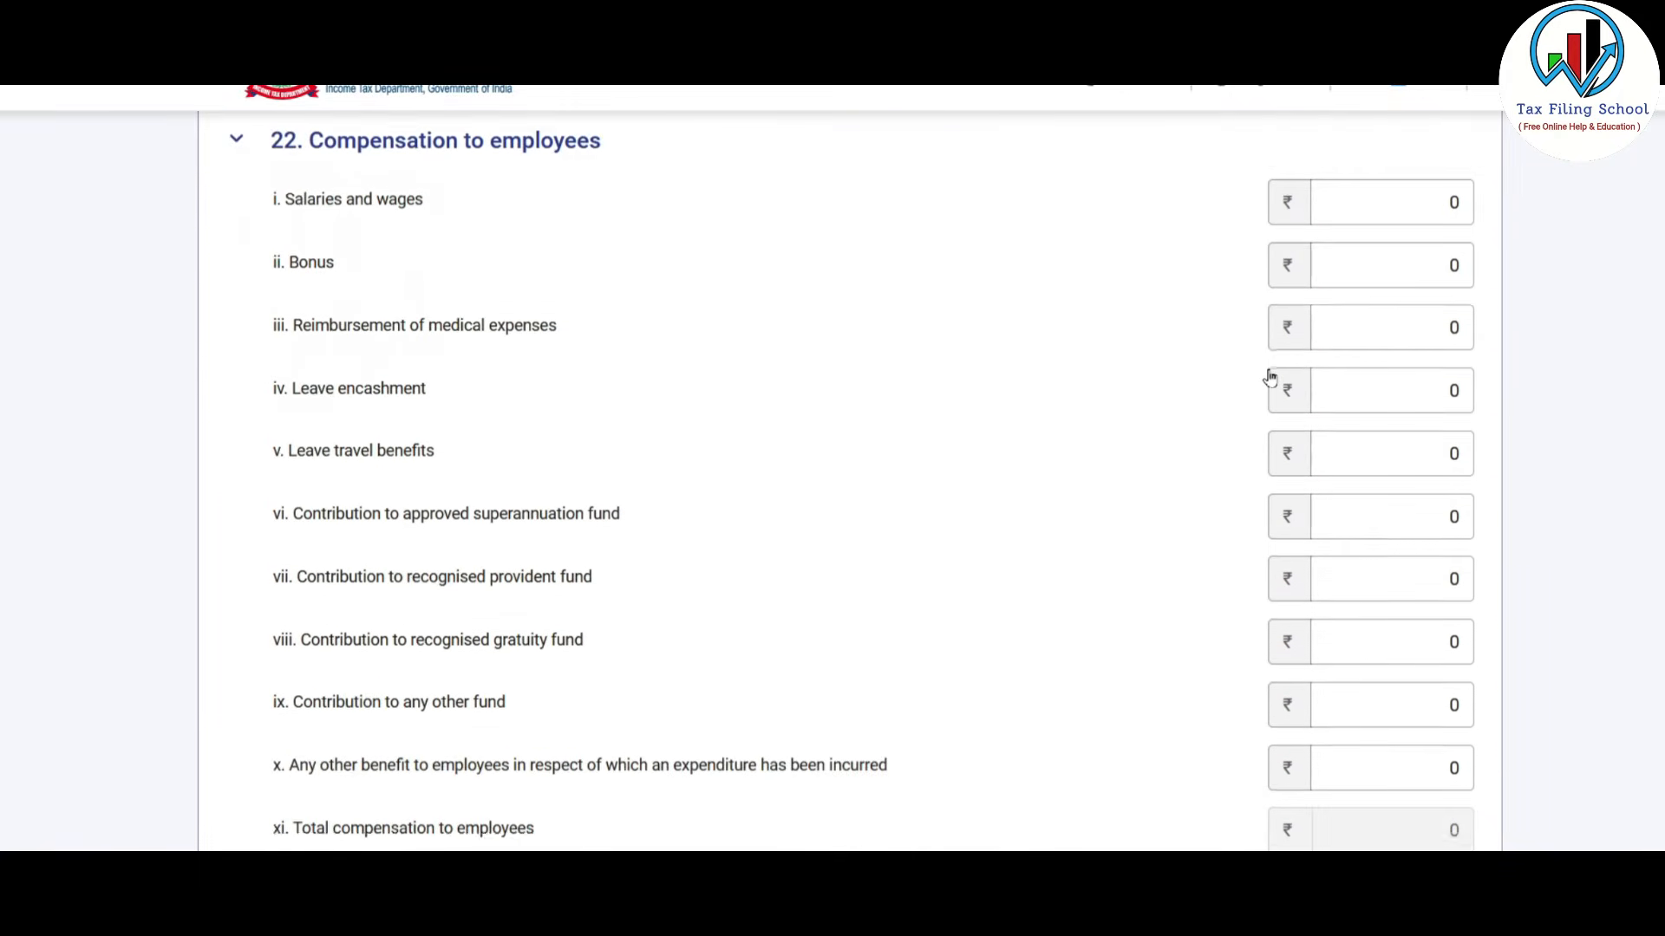
scroll(1271, 378, "down", 4)
scroll(1271, 378, "up", 12)
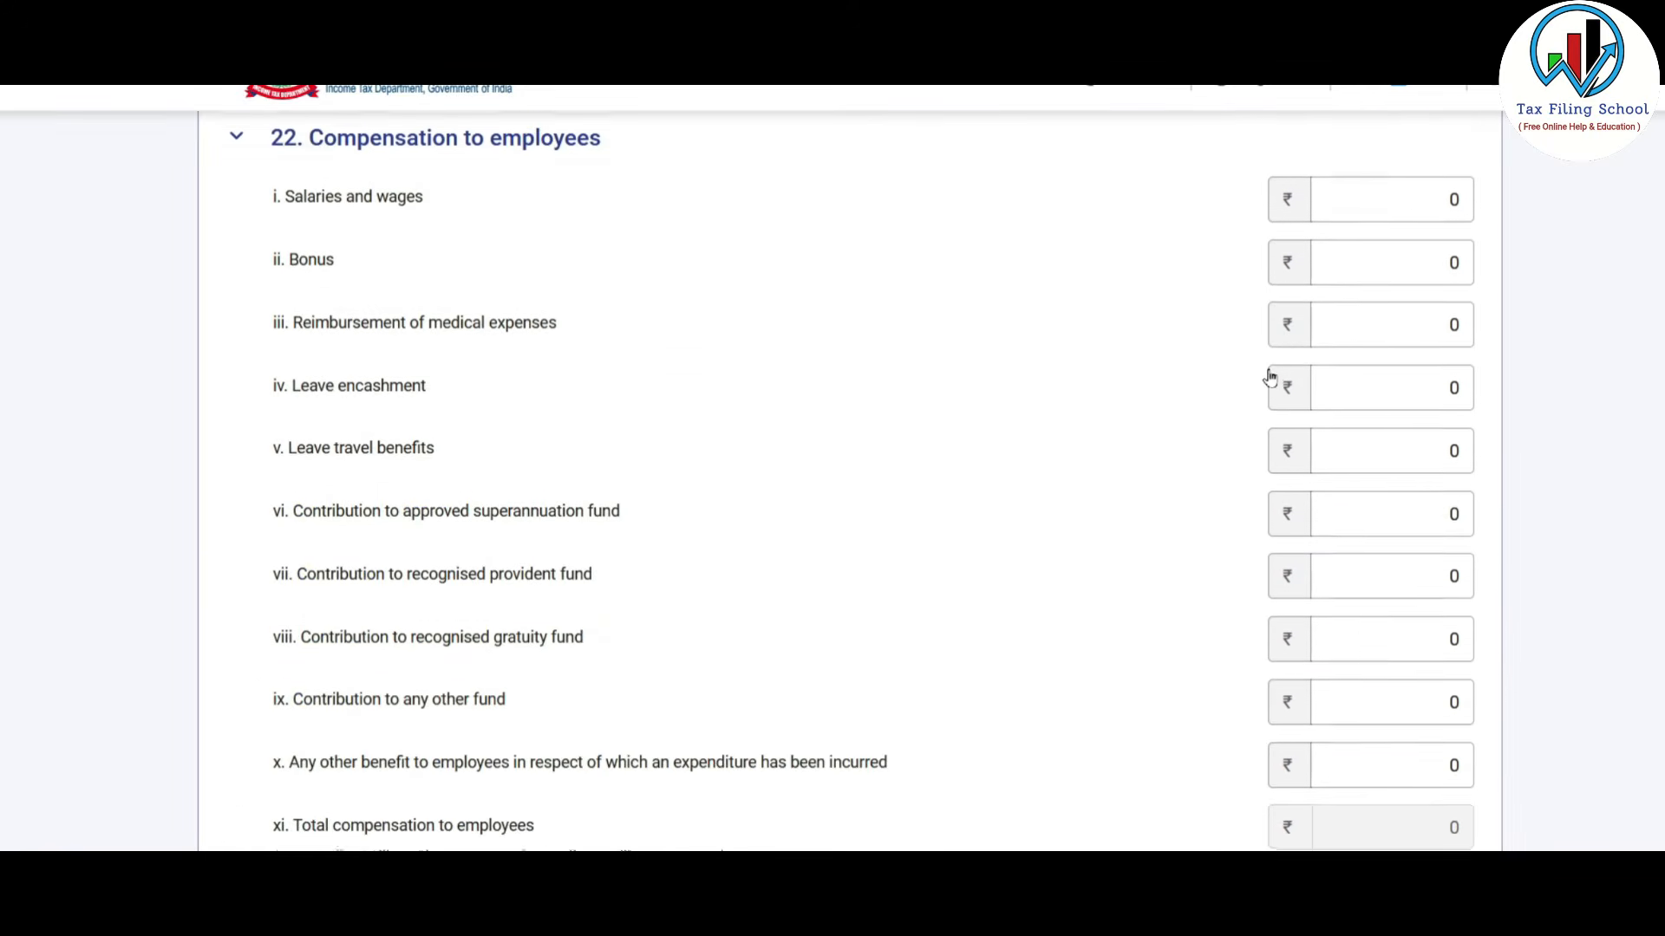
scroll(1271, 378, "up", 2)
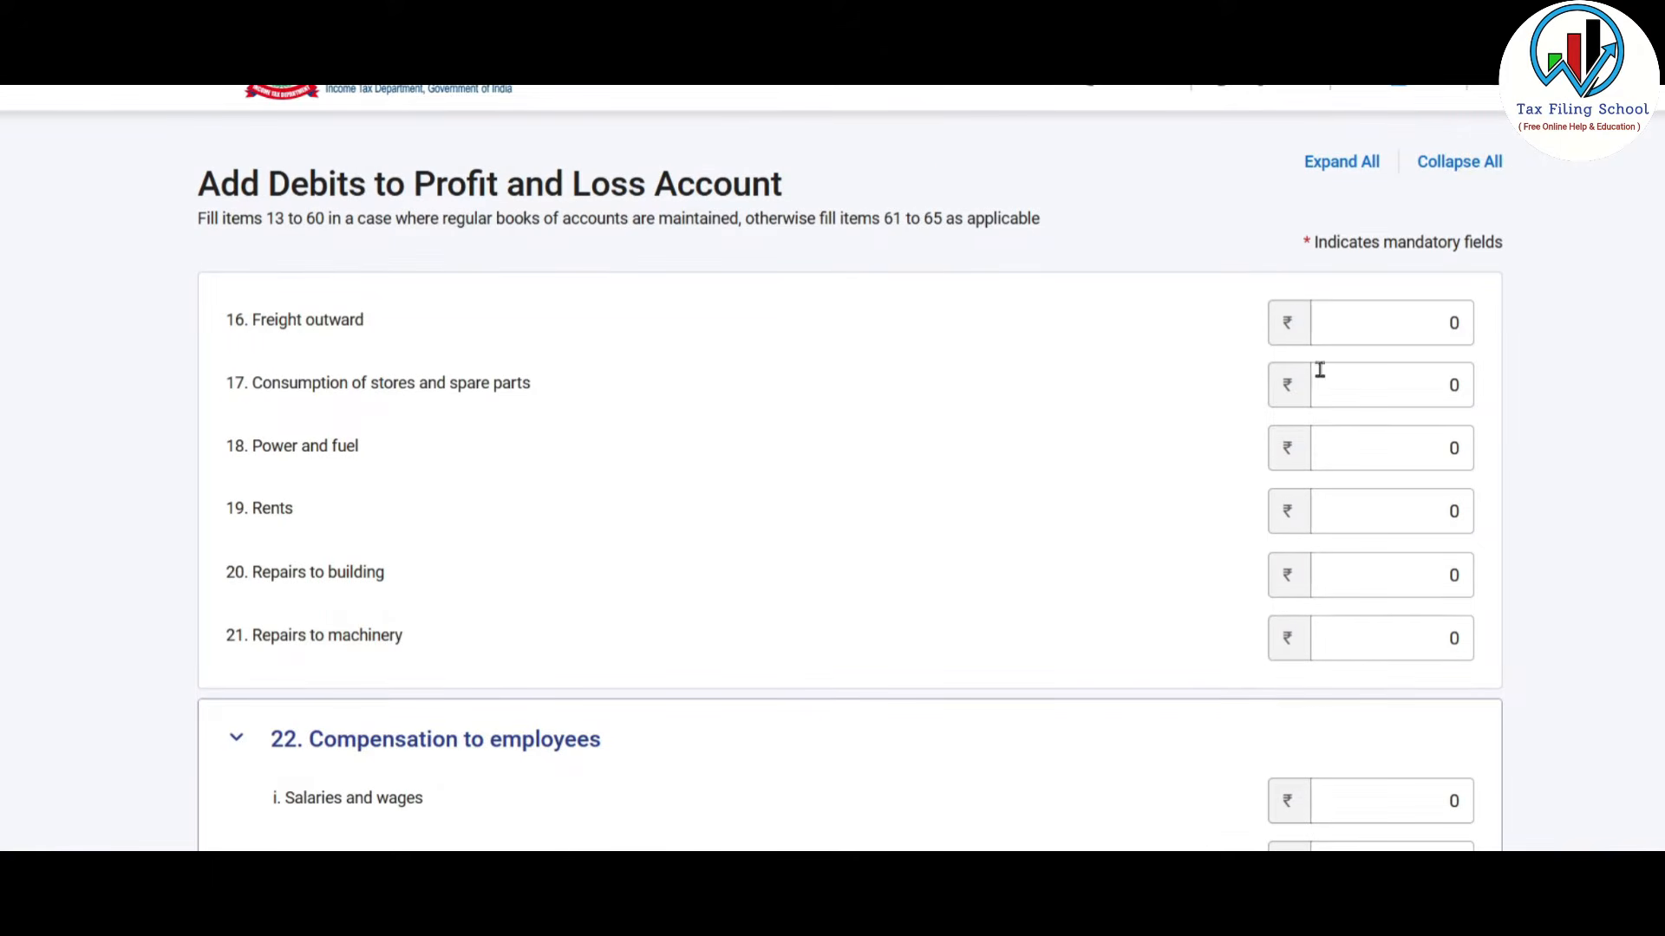
Step: Enter 750 as Advertisement expense and continue to the second page of debits
left_click(1372, 371)
scroll(1214, 485, "down", 10)
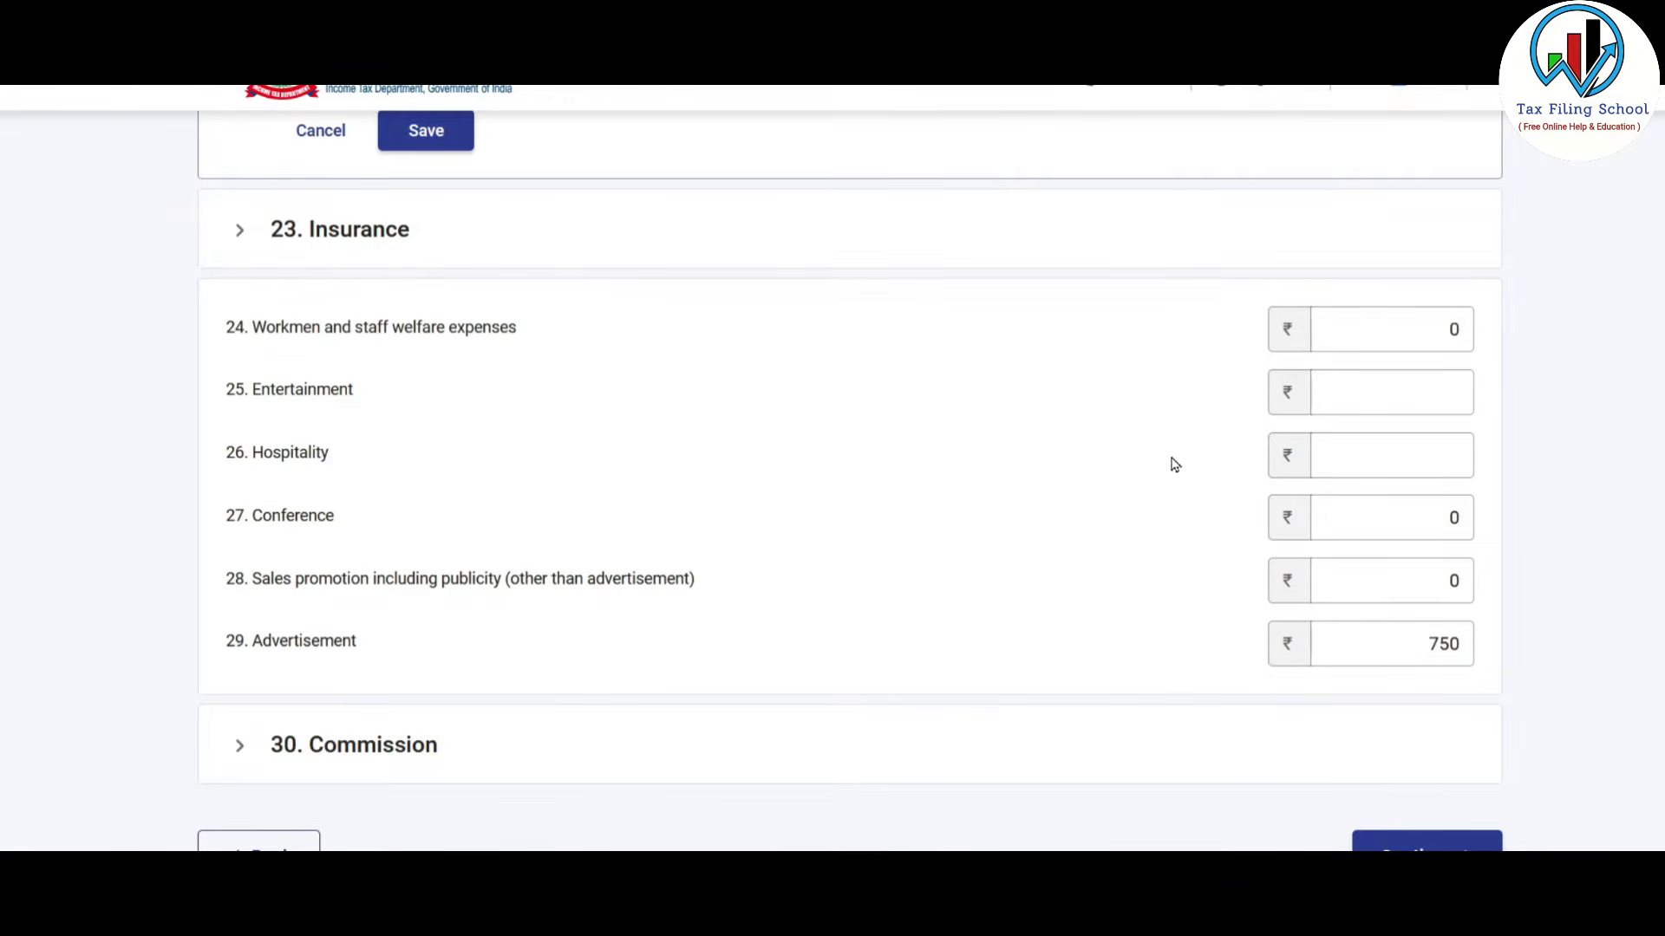
scroll(1175, 465, "down", 2)
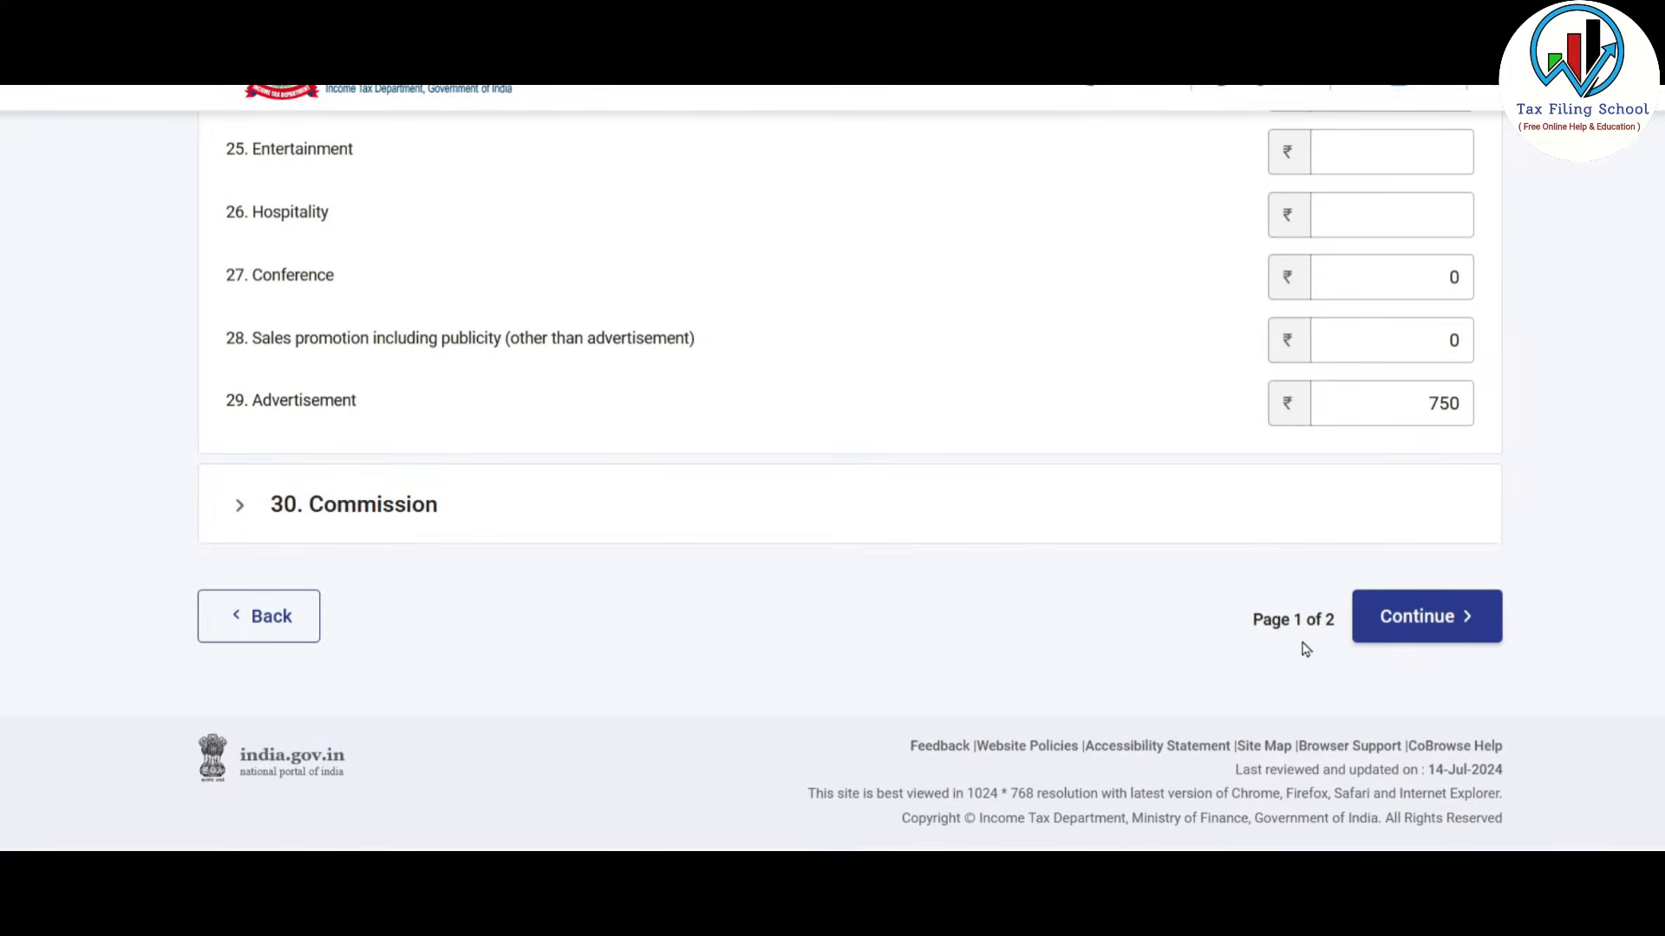
left_click(1447, 620)
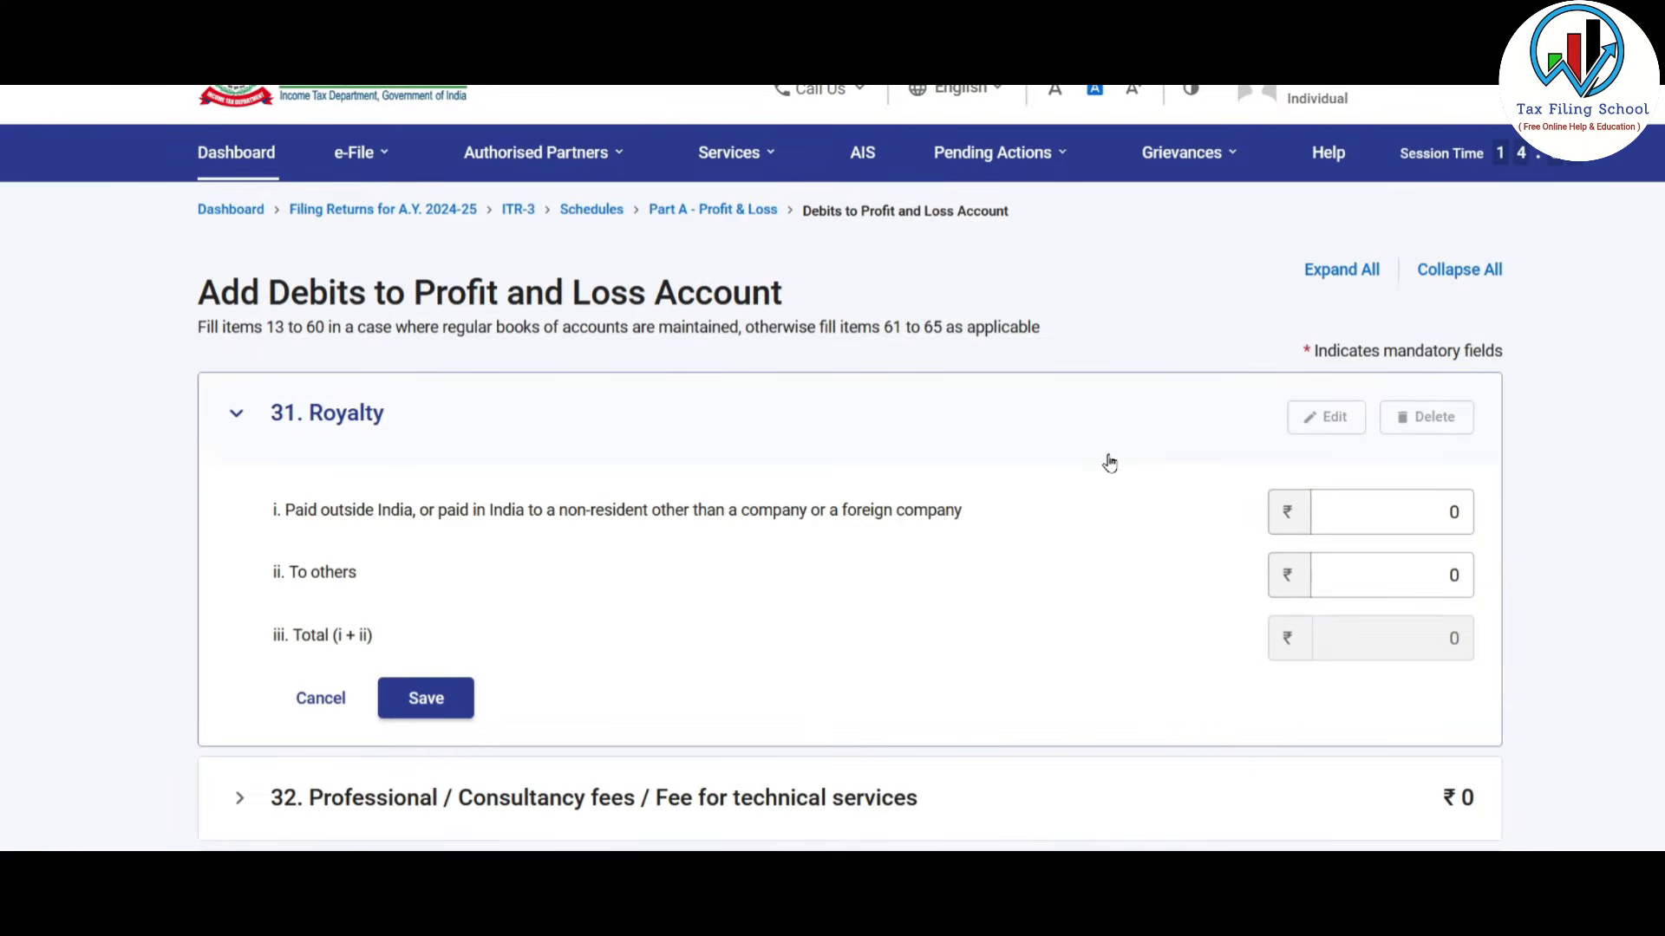
Step: Enter 25,250 for non-foreign traveling expenses, 8,660 for Telephone expenses and 6,850 for Festival celebration expenses
scroll(1109, 462, "down", 5)
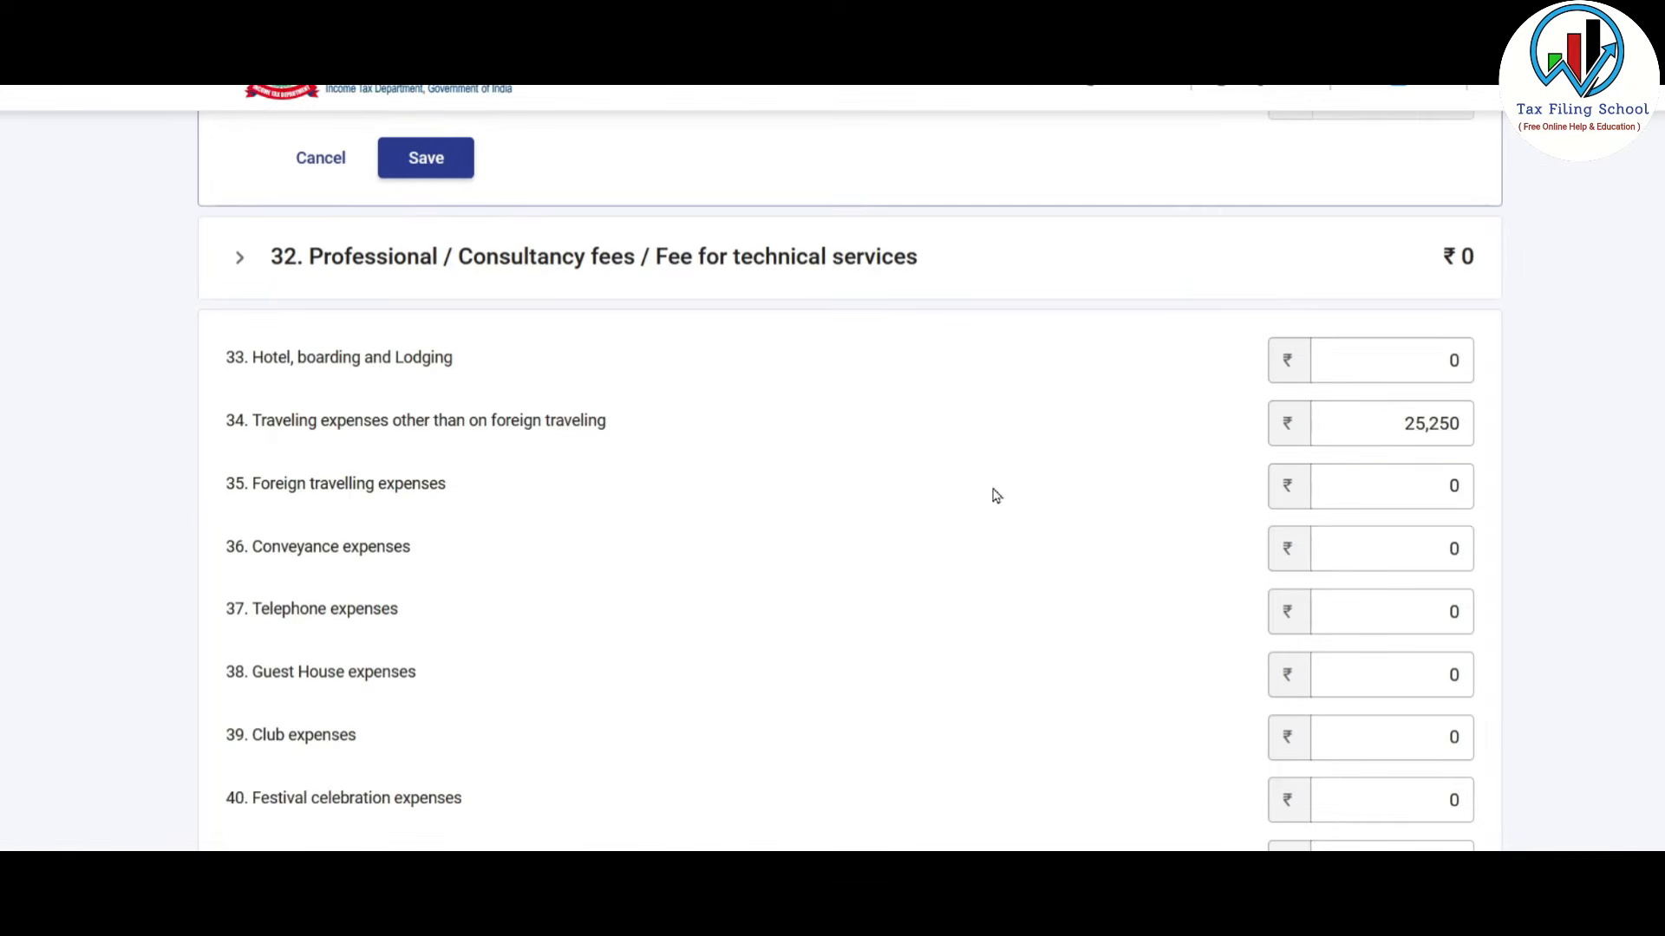
left_click(1354, 614)
type("8660")
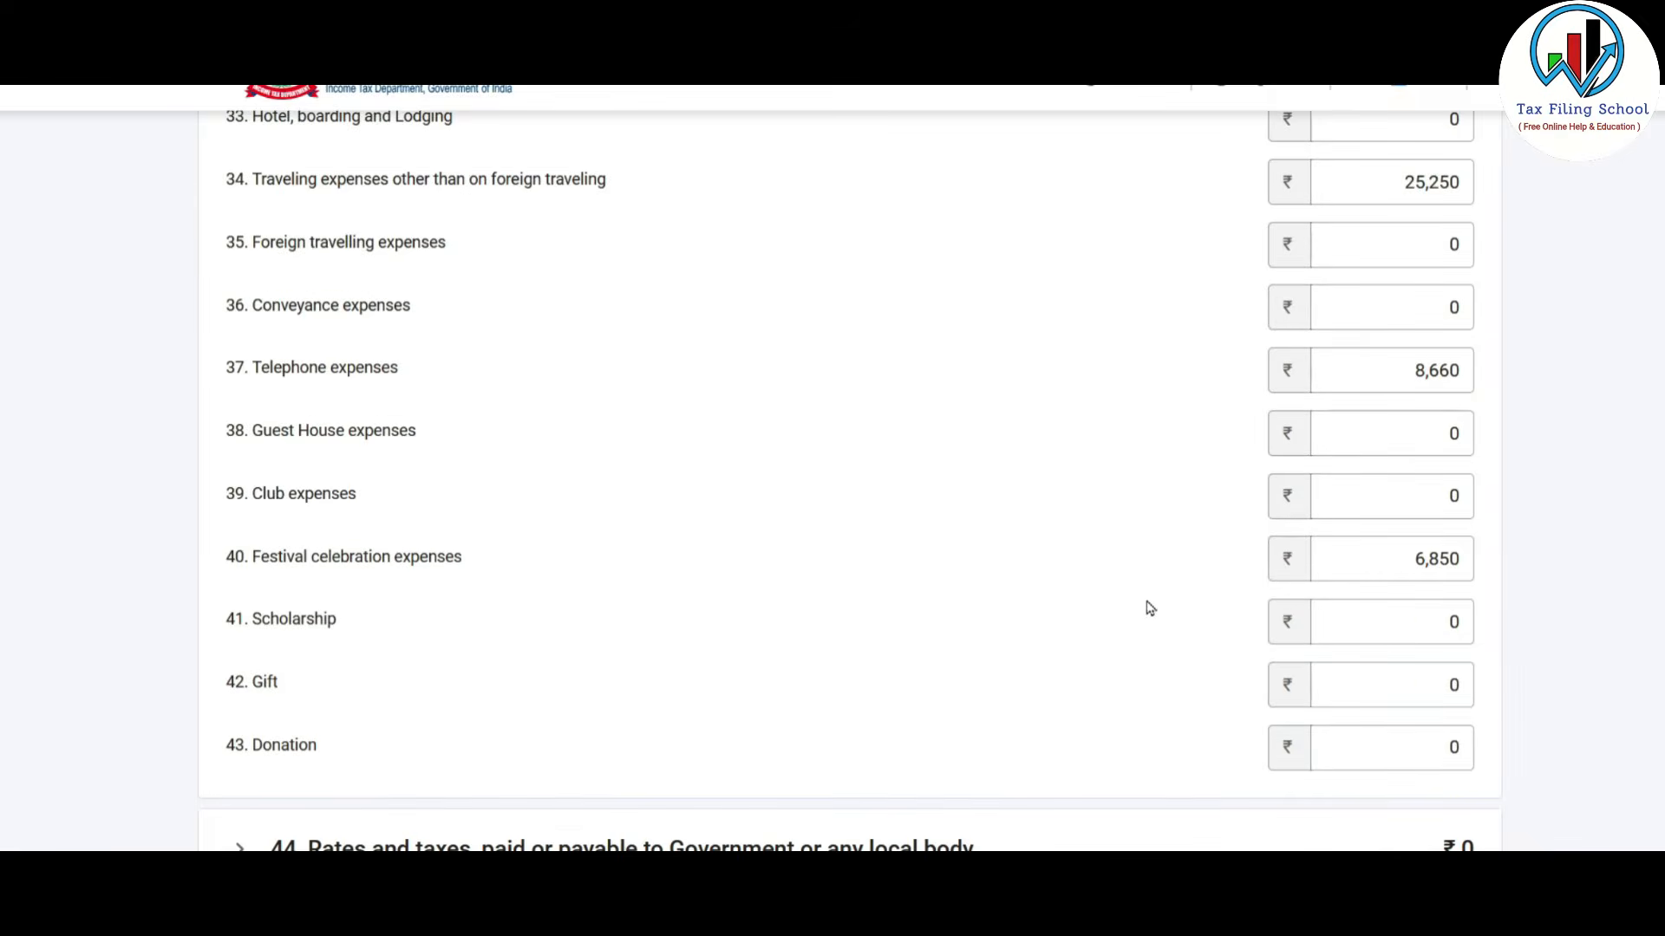
Step: Enter 5,761 as Depreciation and Amortization on the second page of debits, taking the figure from the profit and loss sheet
scroll(1149, 607, "down", 5)
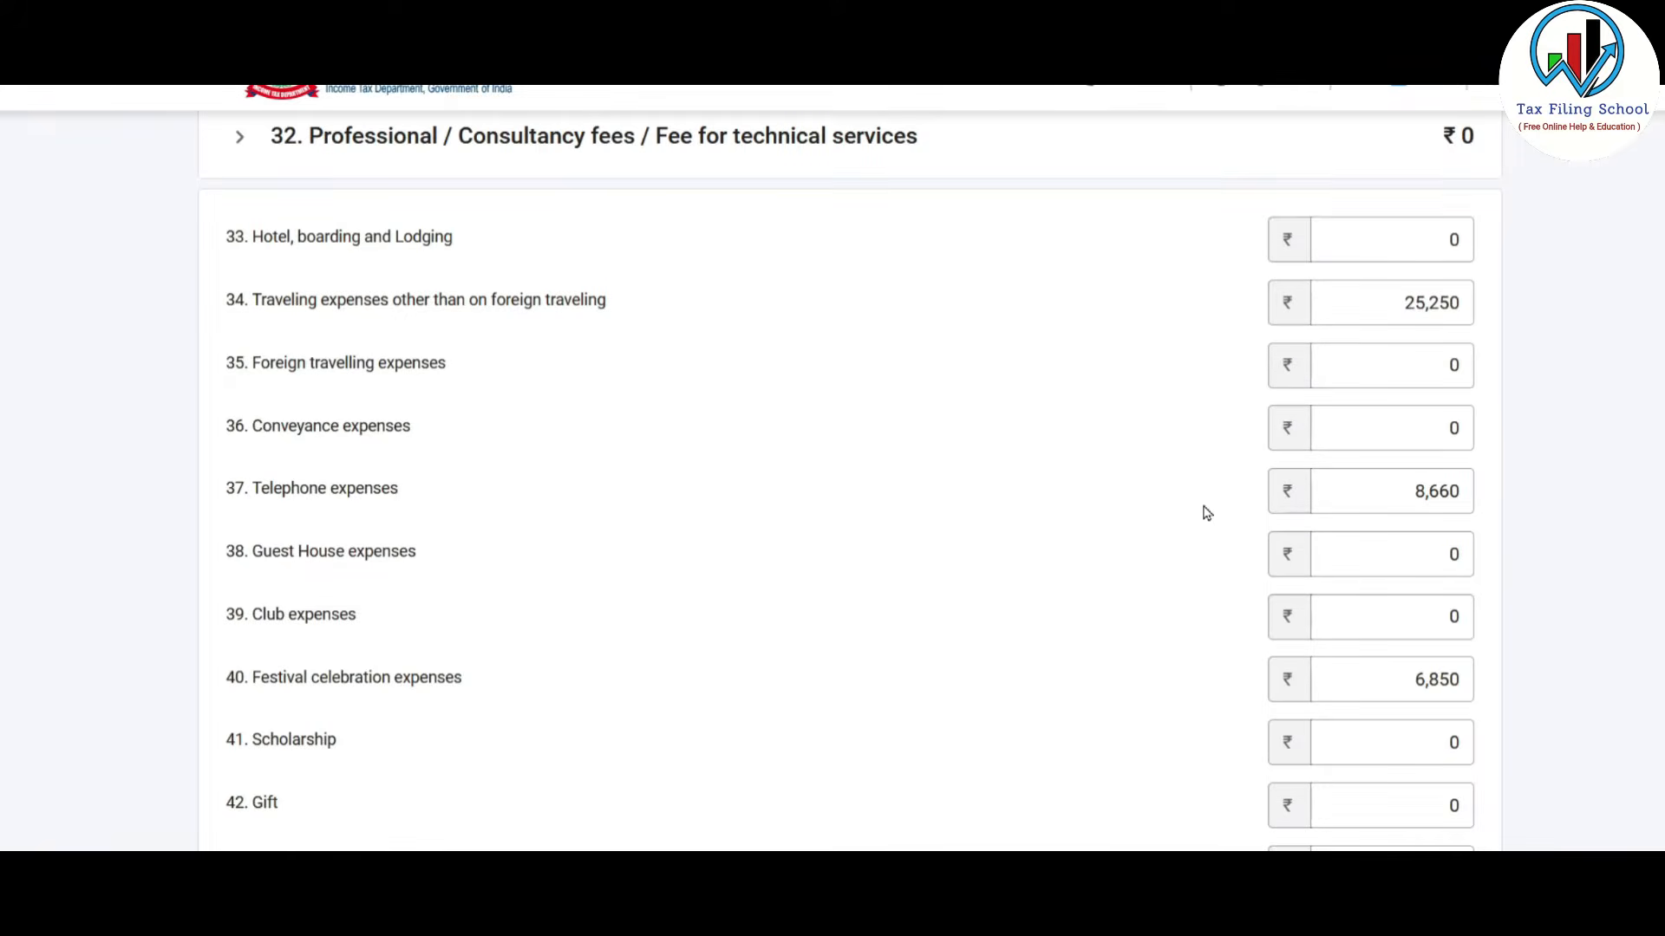
scroll(1207, 514, "down", 8)
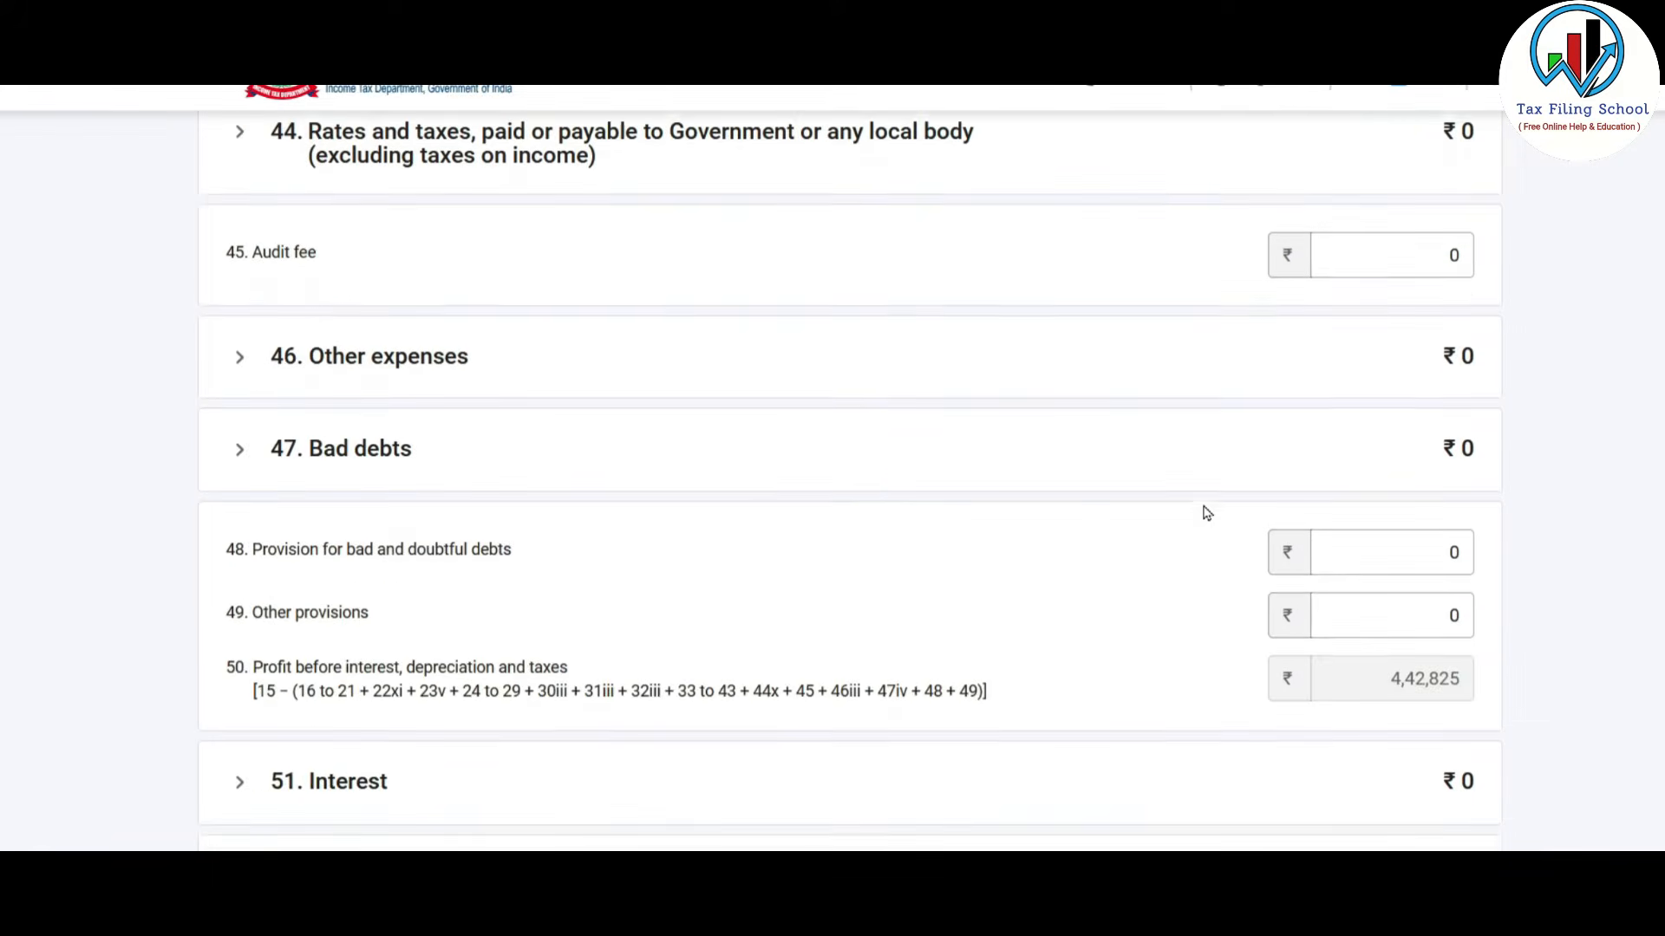
scroll(1208, 505, "down", 3)
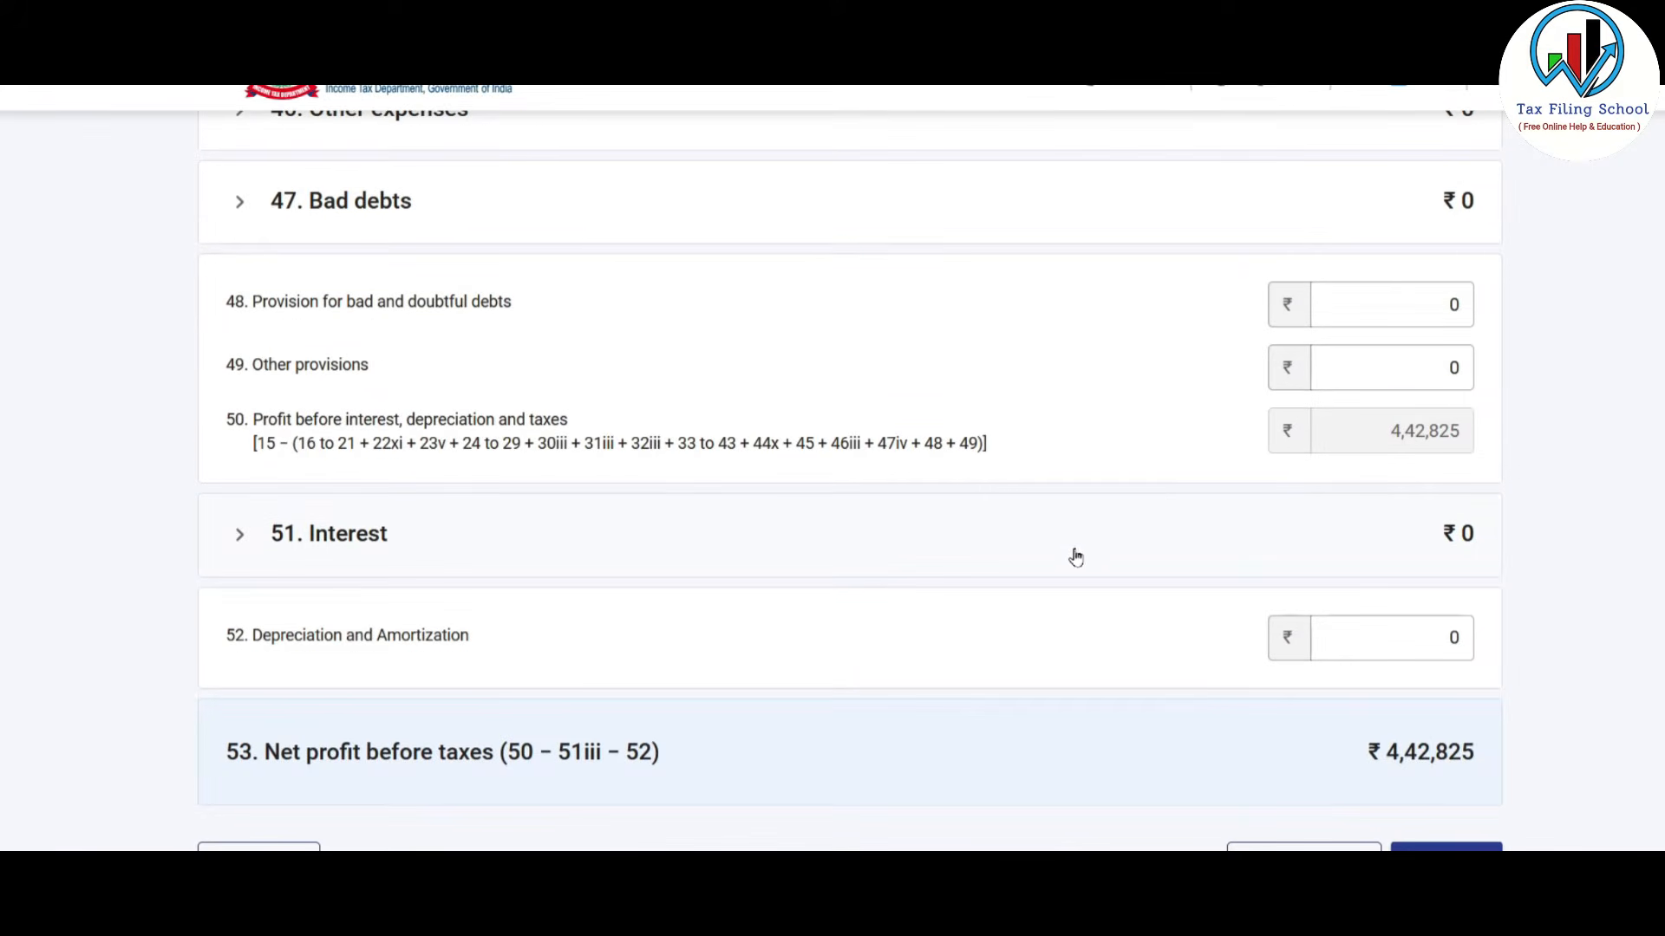
left_click(966, 554)
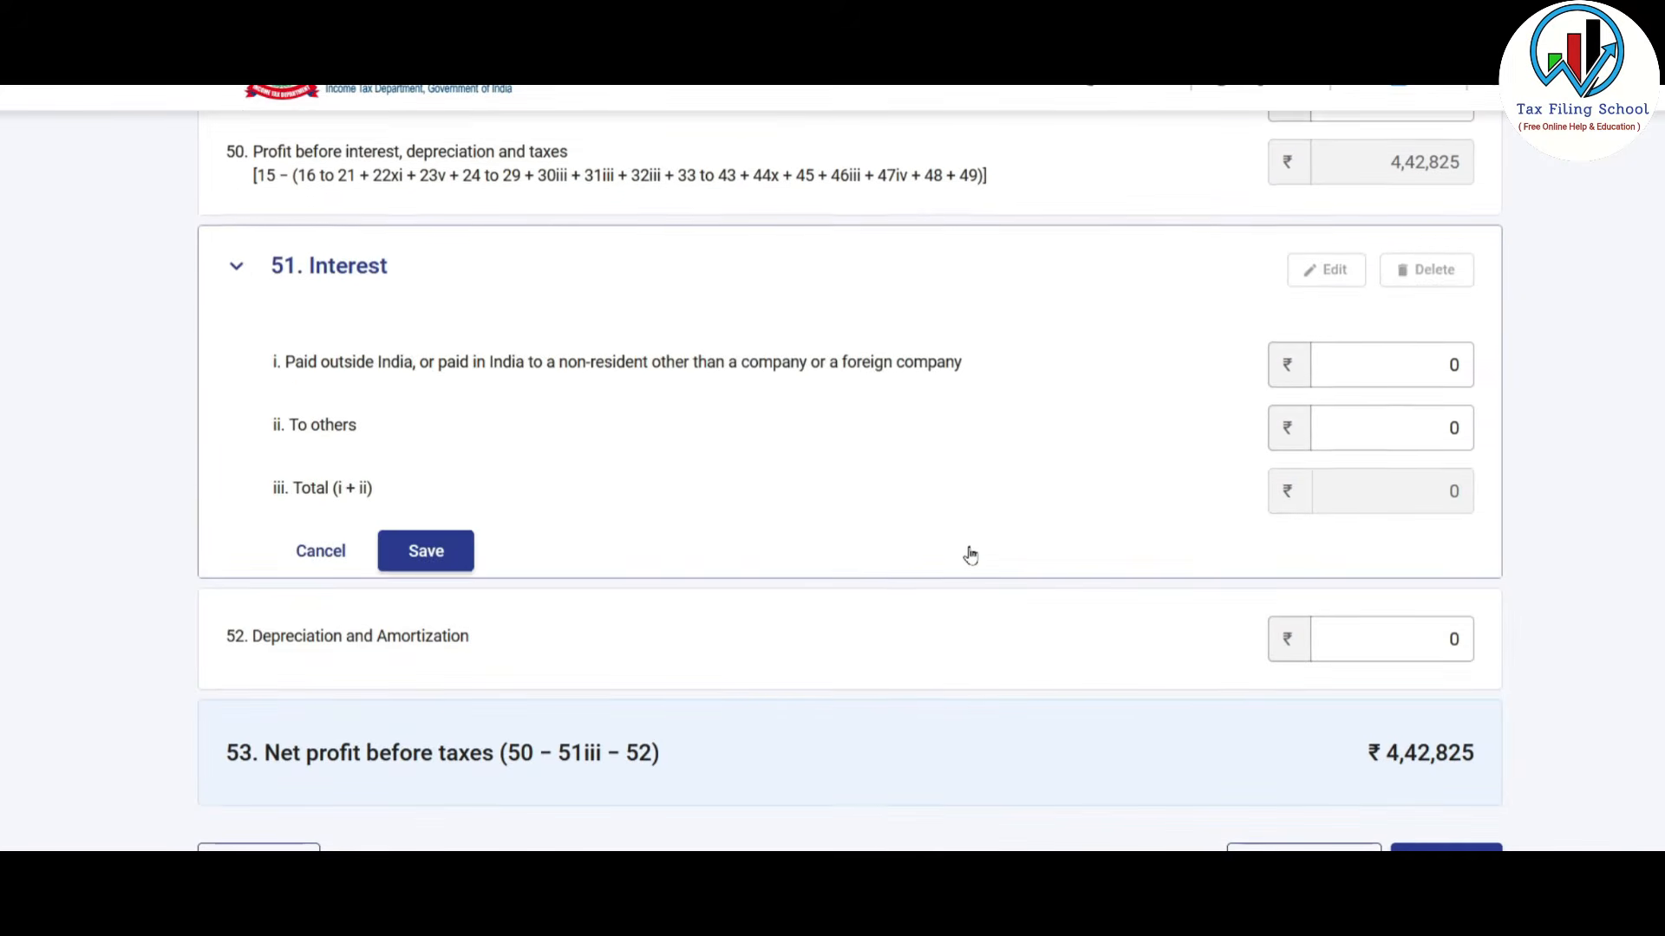
scroll(952, 457, "down", 2)
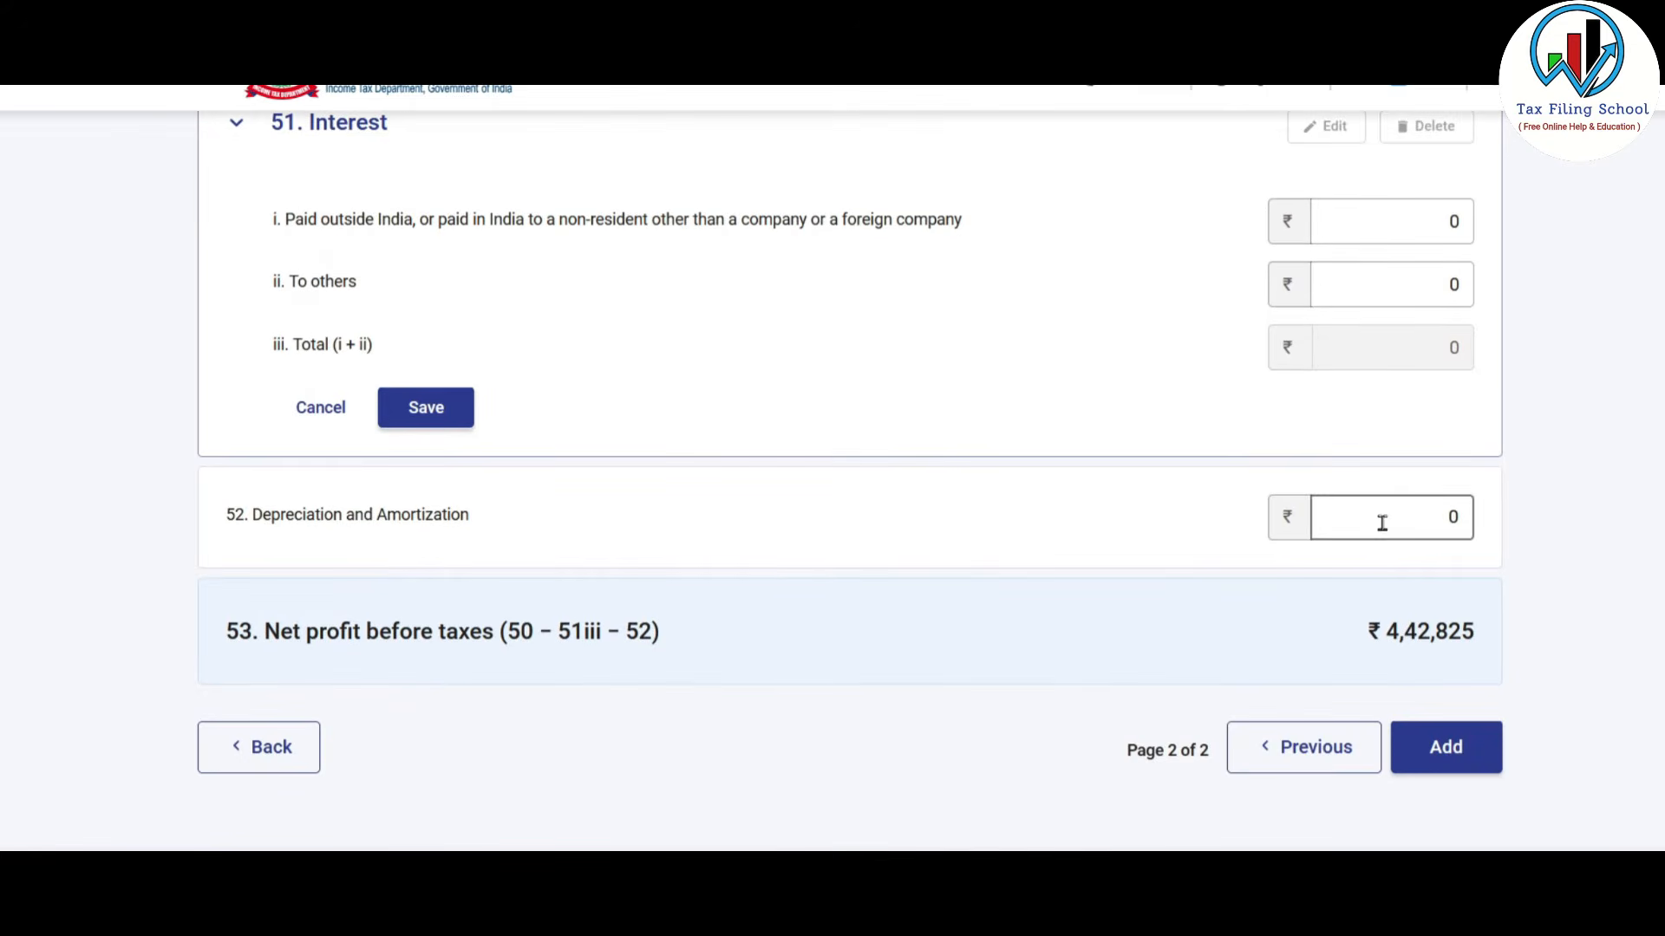
left_click(1382, 524)
key("alt+Tab")
left_click(394, 425)
key("alt+Tab")
Step: Go back to the first page of debits and enter the tea and coffee expense of 24,720 as Hospitality
left_click(943, 538)
key("alt+Tab")
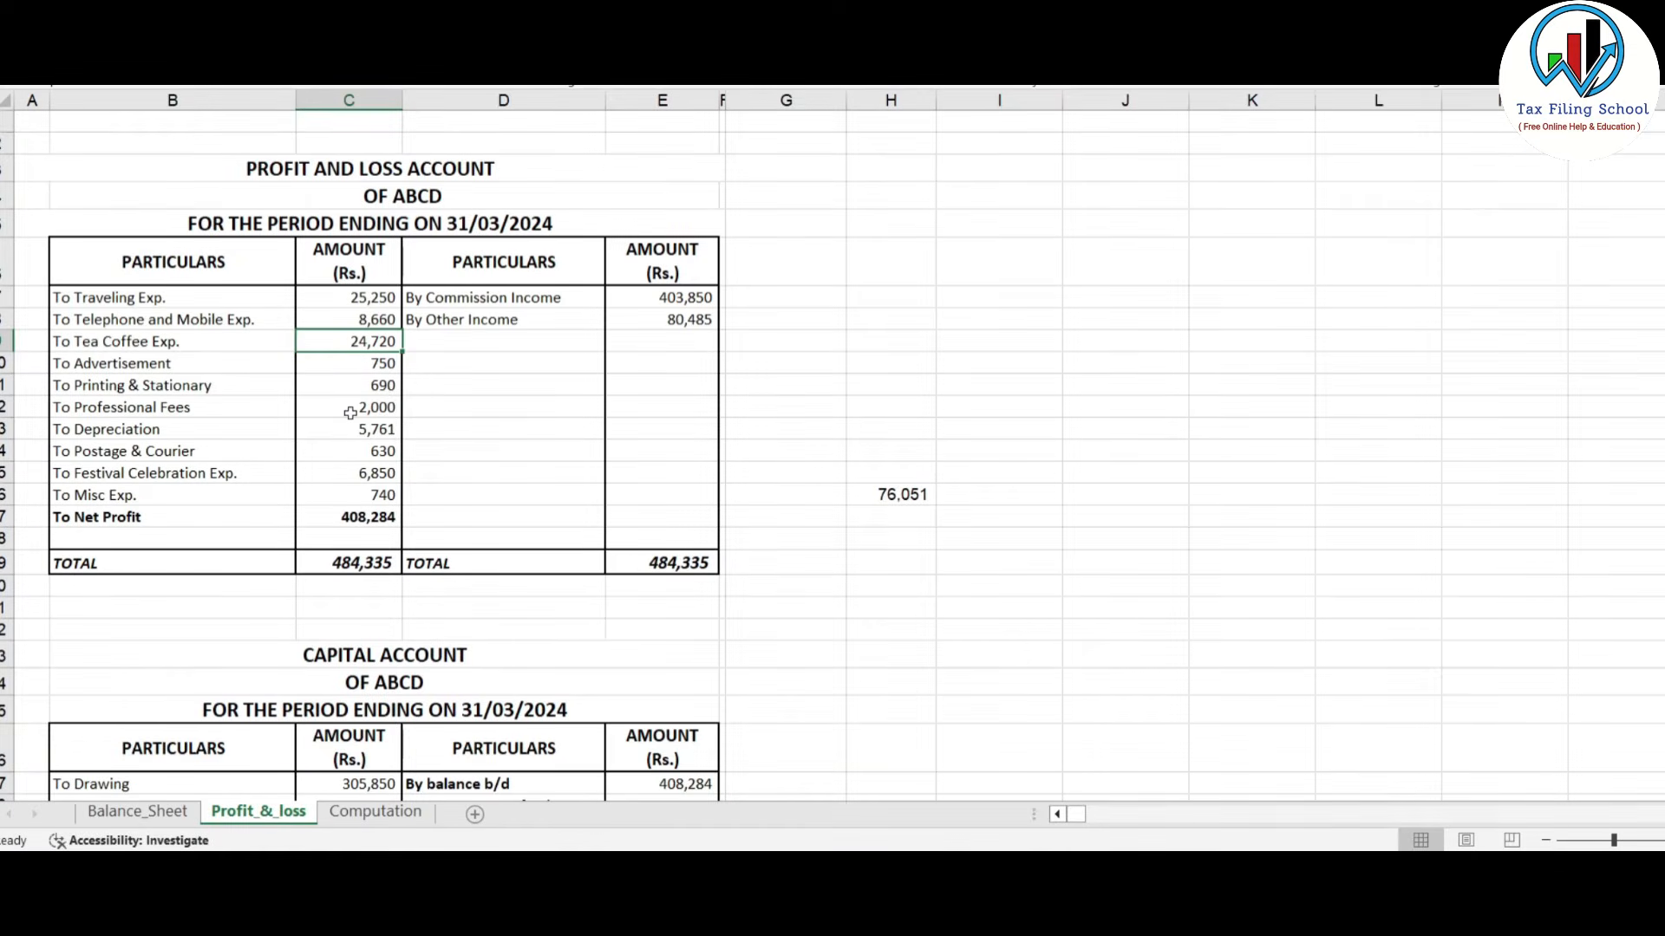
key("alt+Tab")
key("alt+Tab")
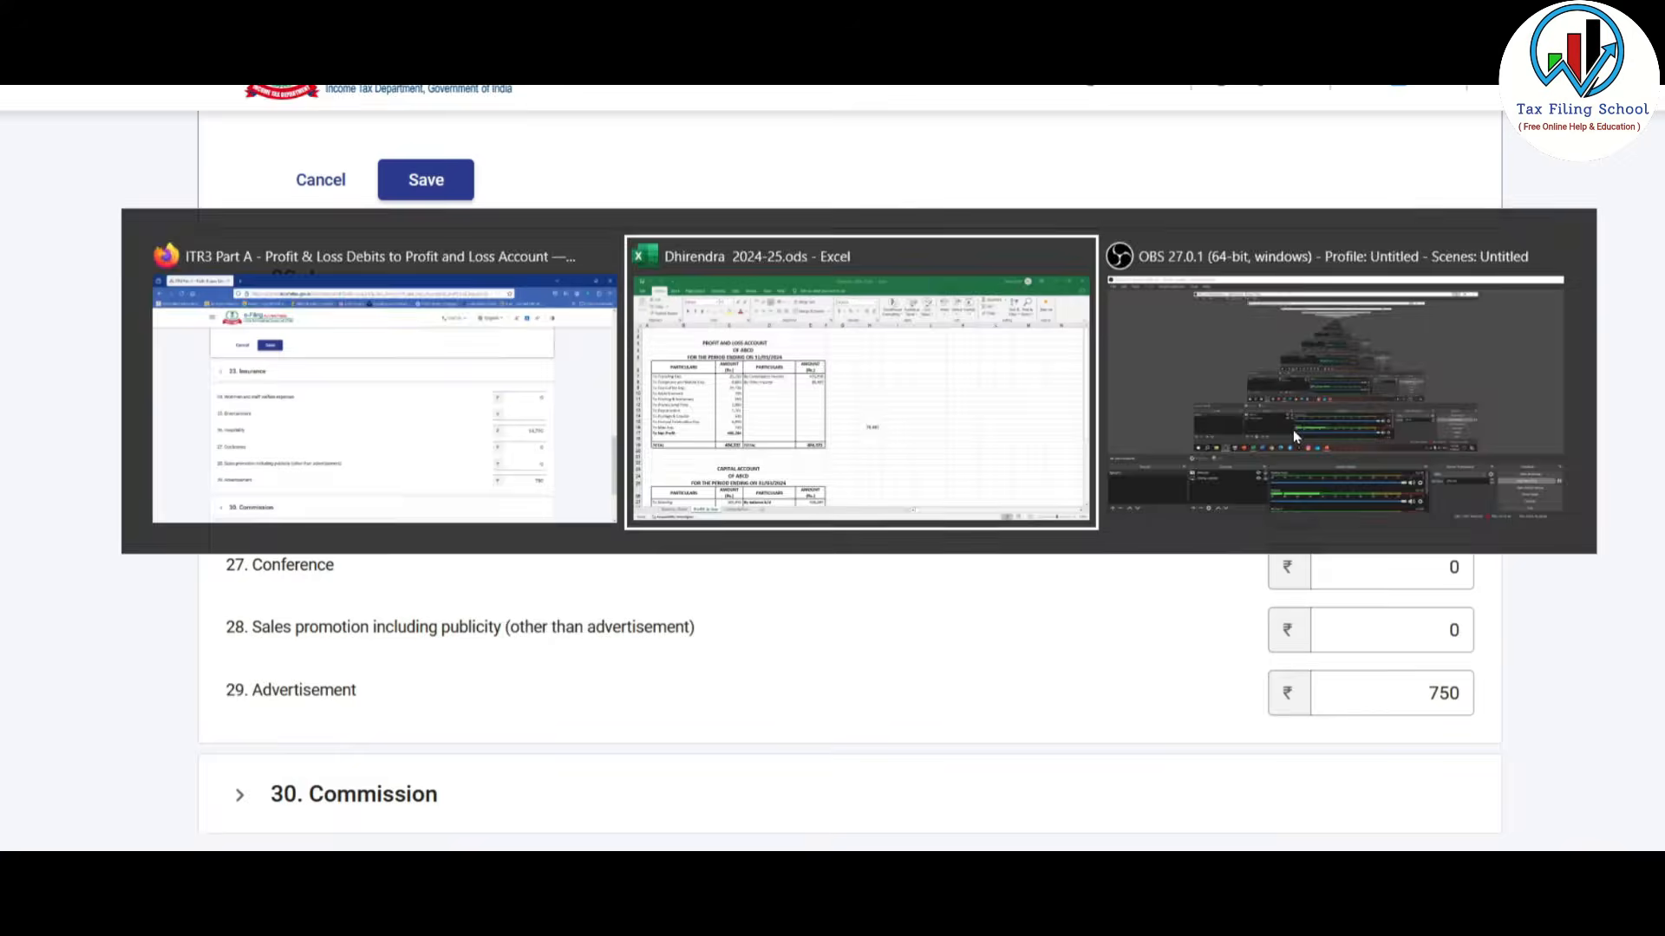
Step: Check the printing, postage and miscellaneous expenses in the Excel profit and loss sheet, and return to the second page of debits
left_click(184, 387)
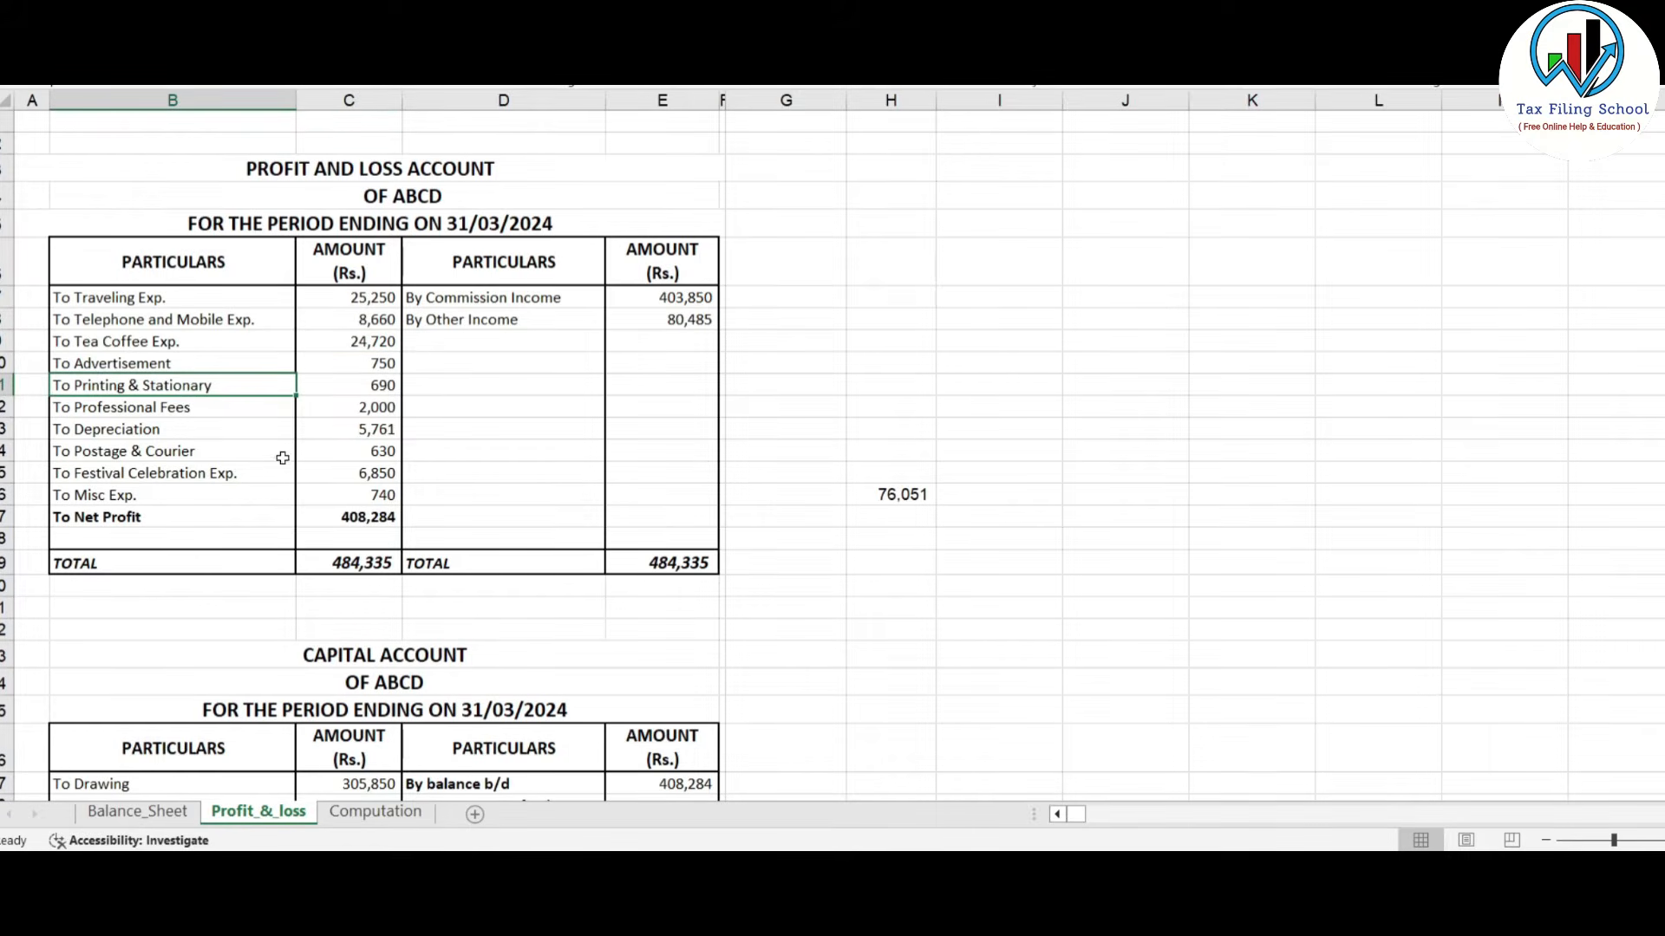
left_click(127, 453)
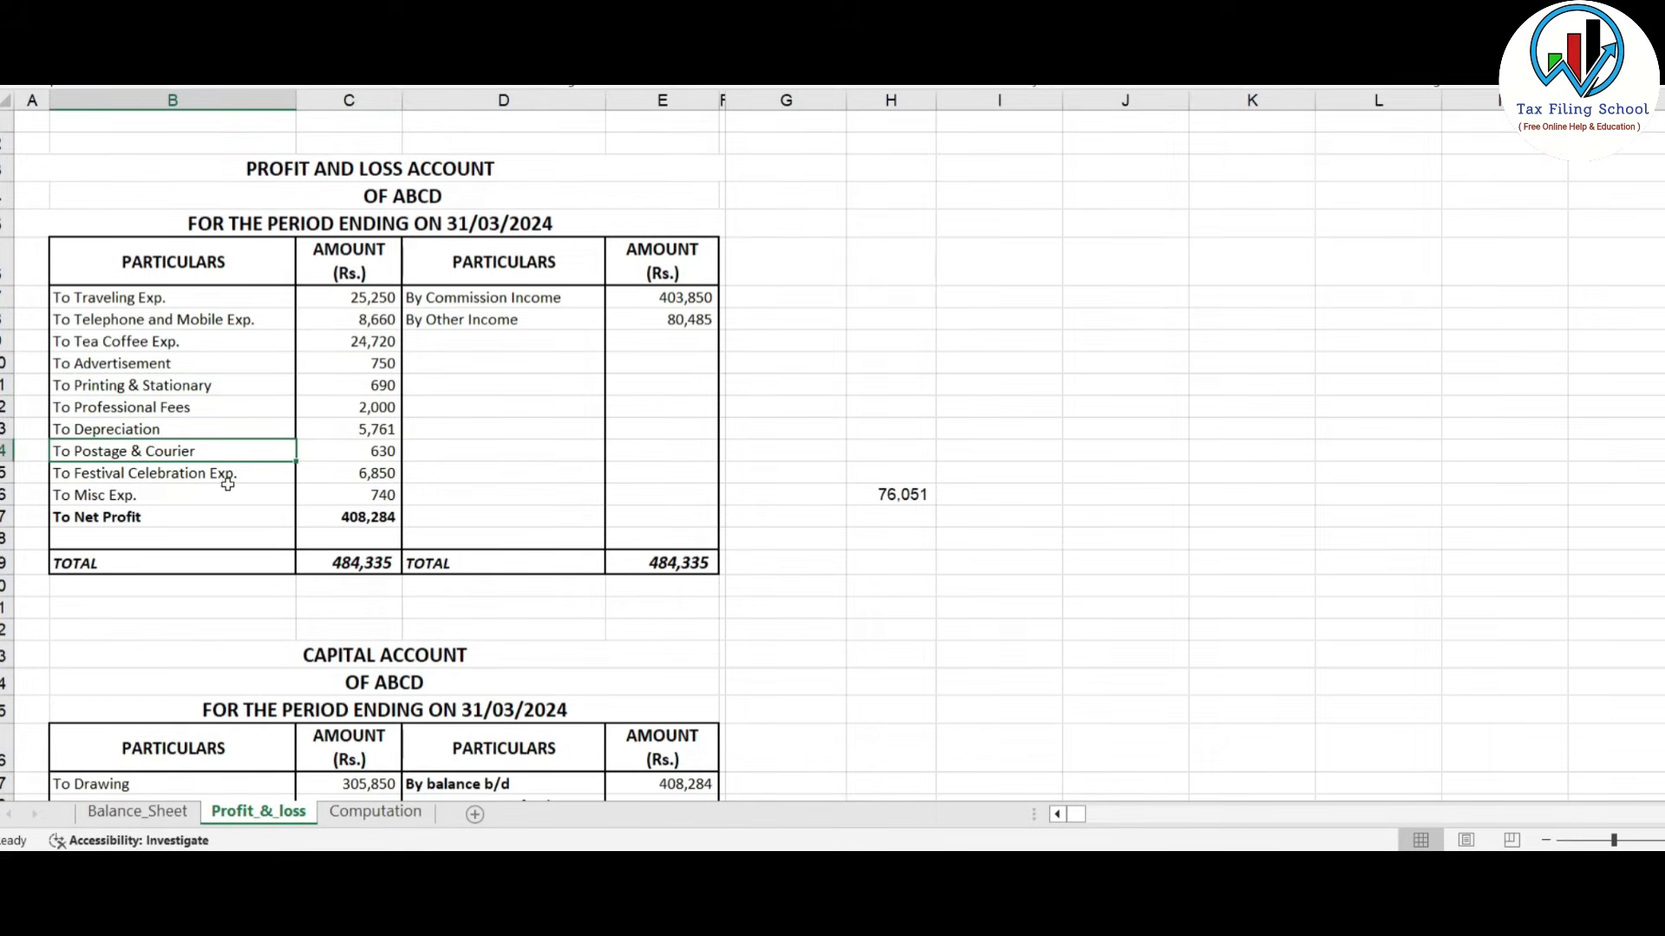
left_click(194, 495)
key("alt+Tab")
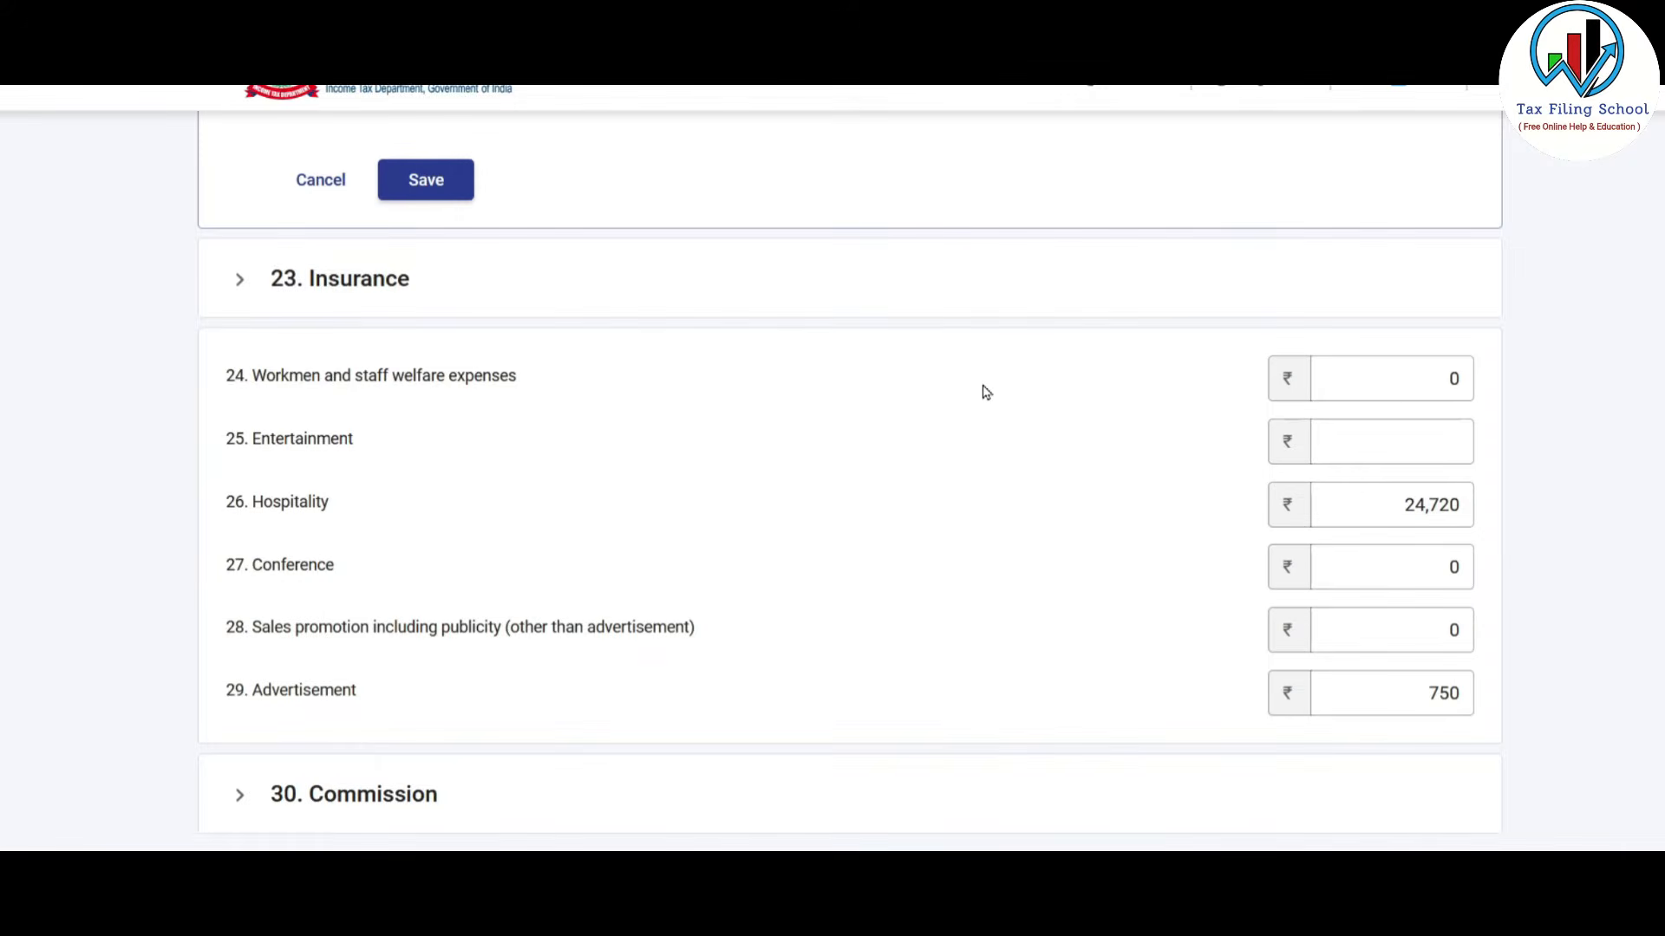
scroll(986, 392, "down", 3)
left_click(1474, 621)
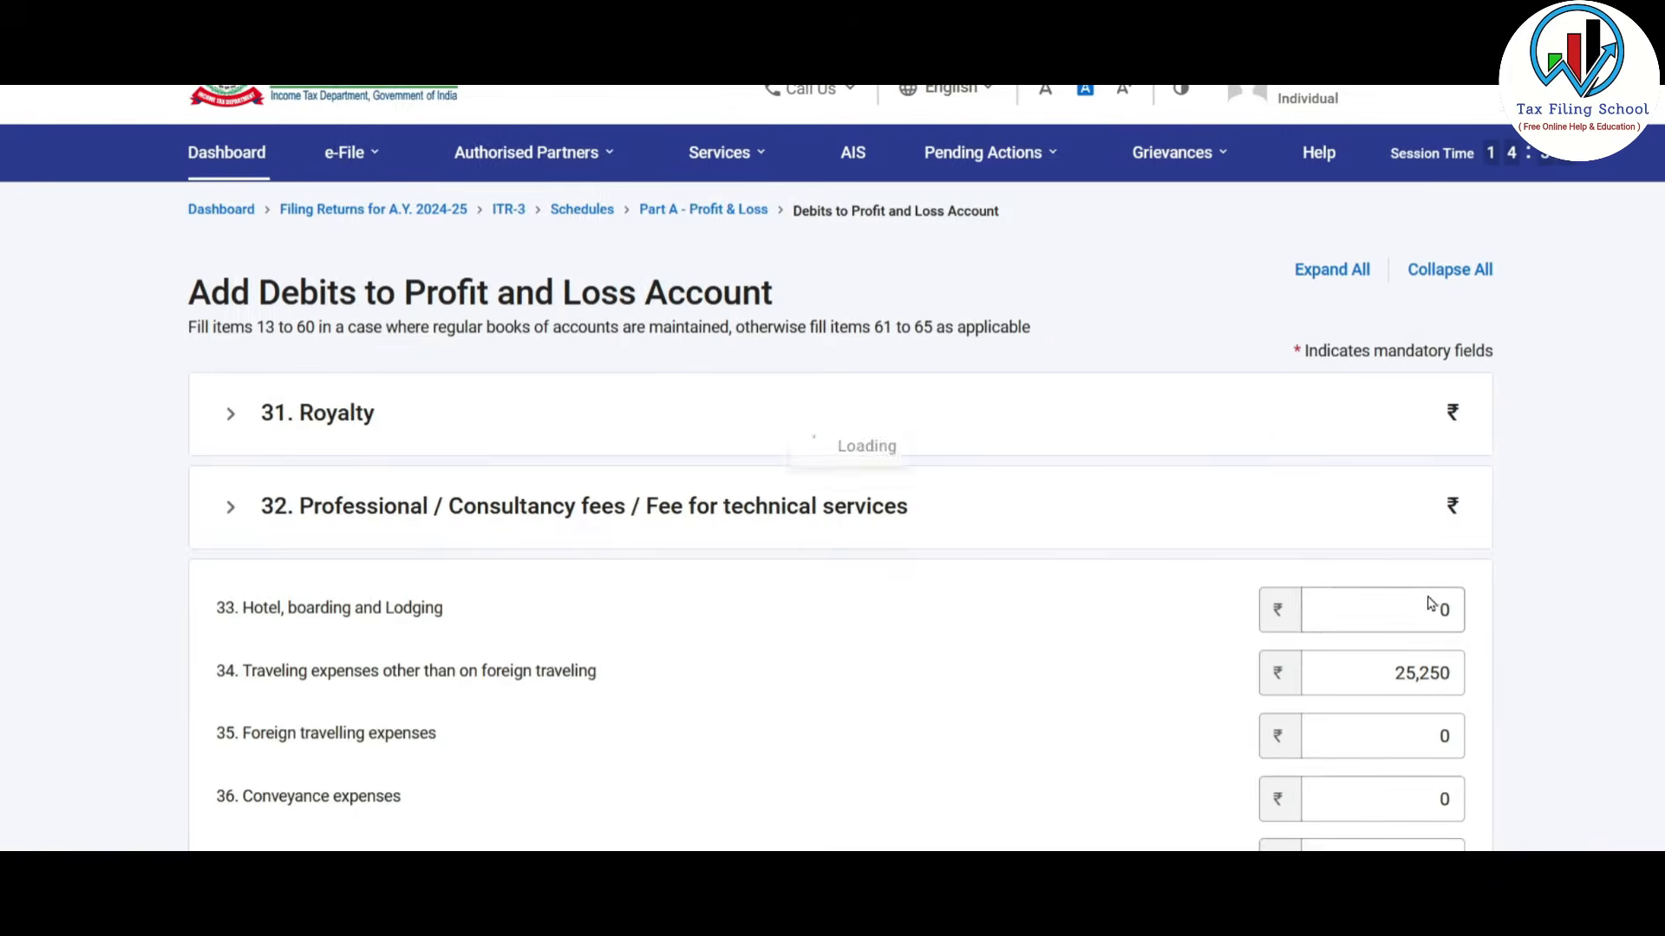
Step: Add an Other expenses entry named Printing expenses with an amount of 690
scroll(944, 403, "down", 15)
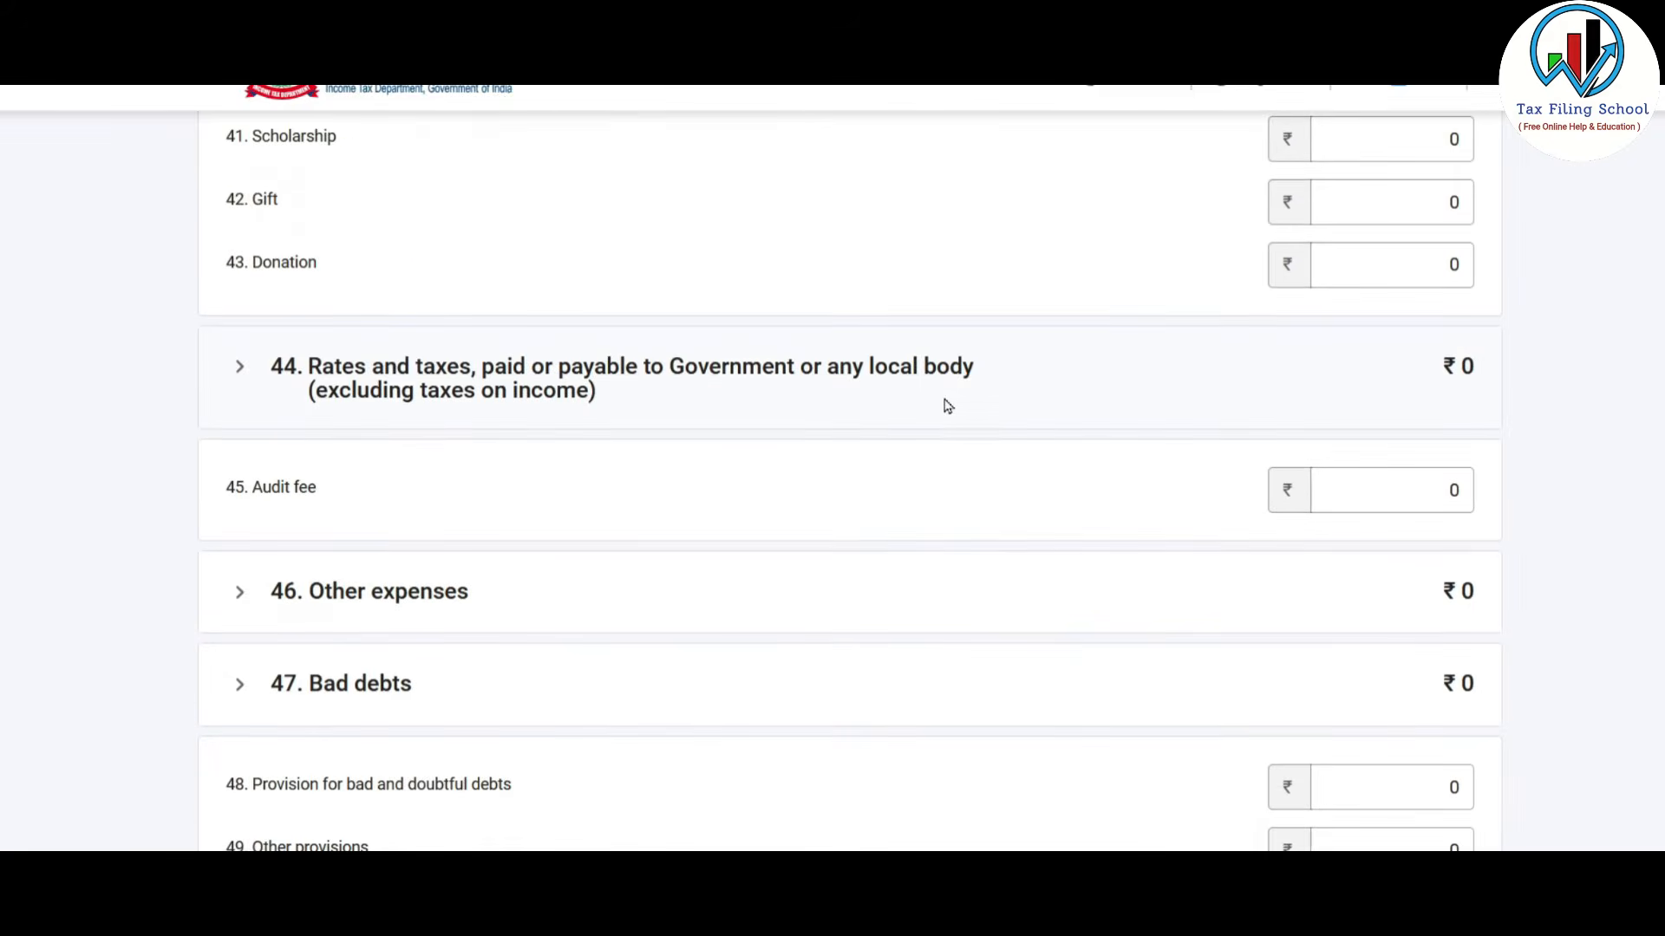
scroll(948, 406, "down", 2)
left_click(425, 484)
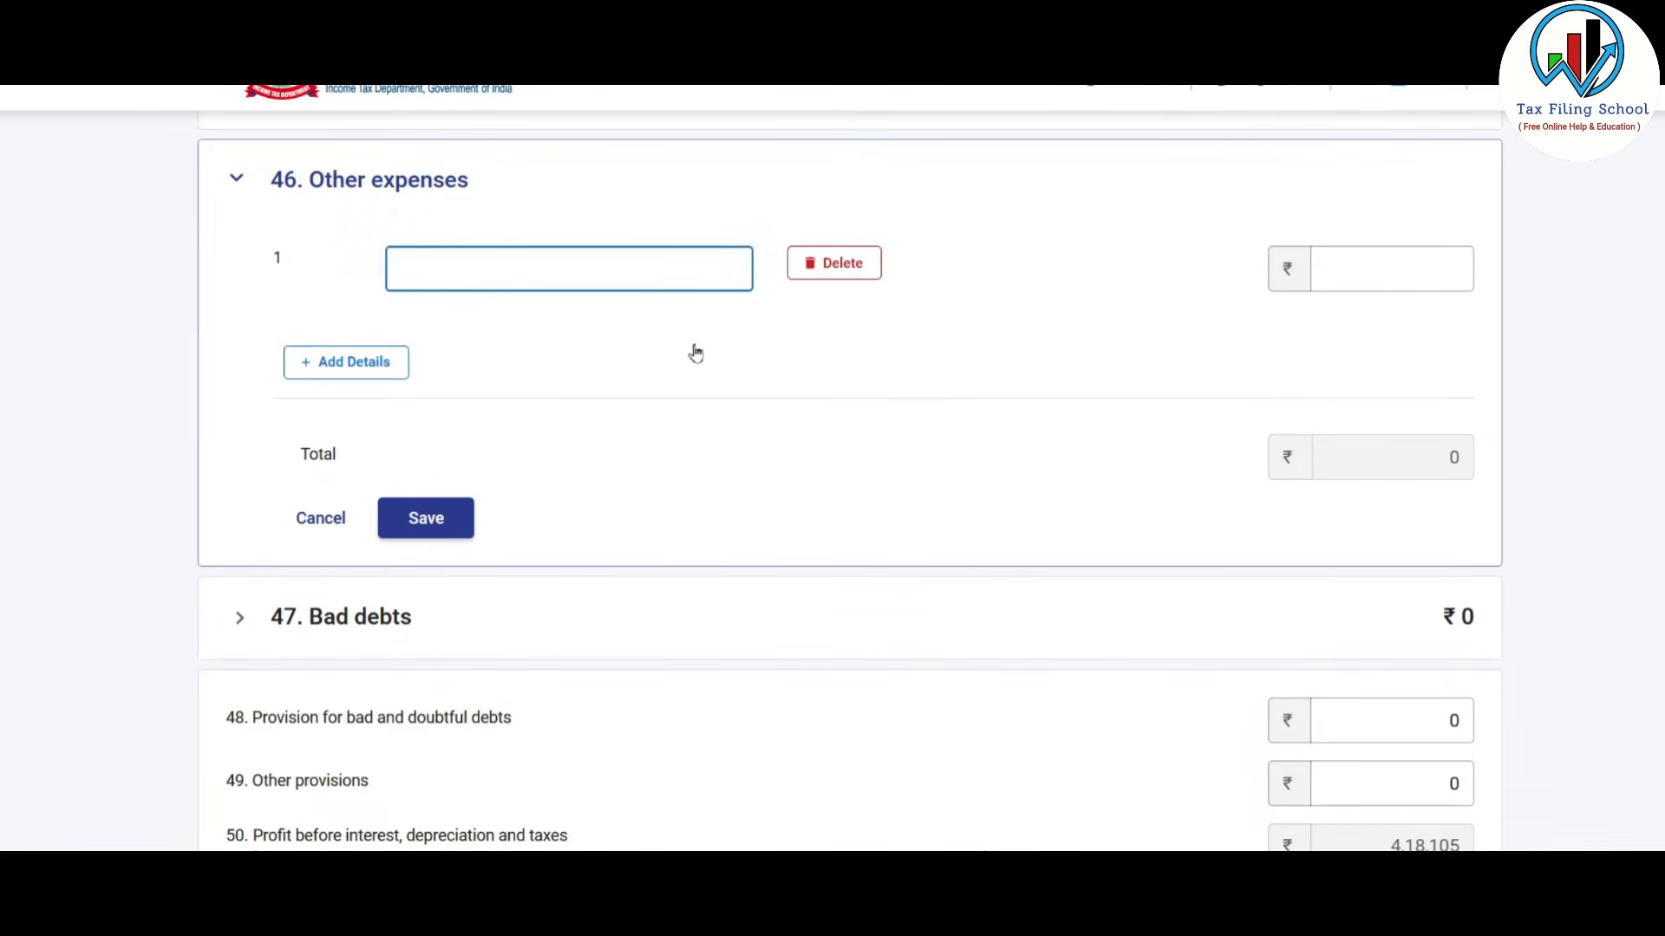
type("Printing expenses")
key("Tab")
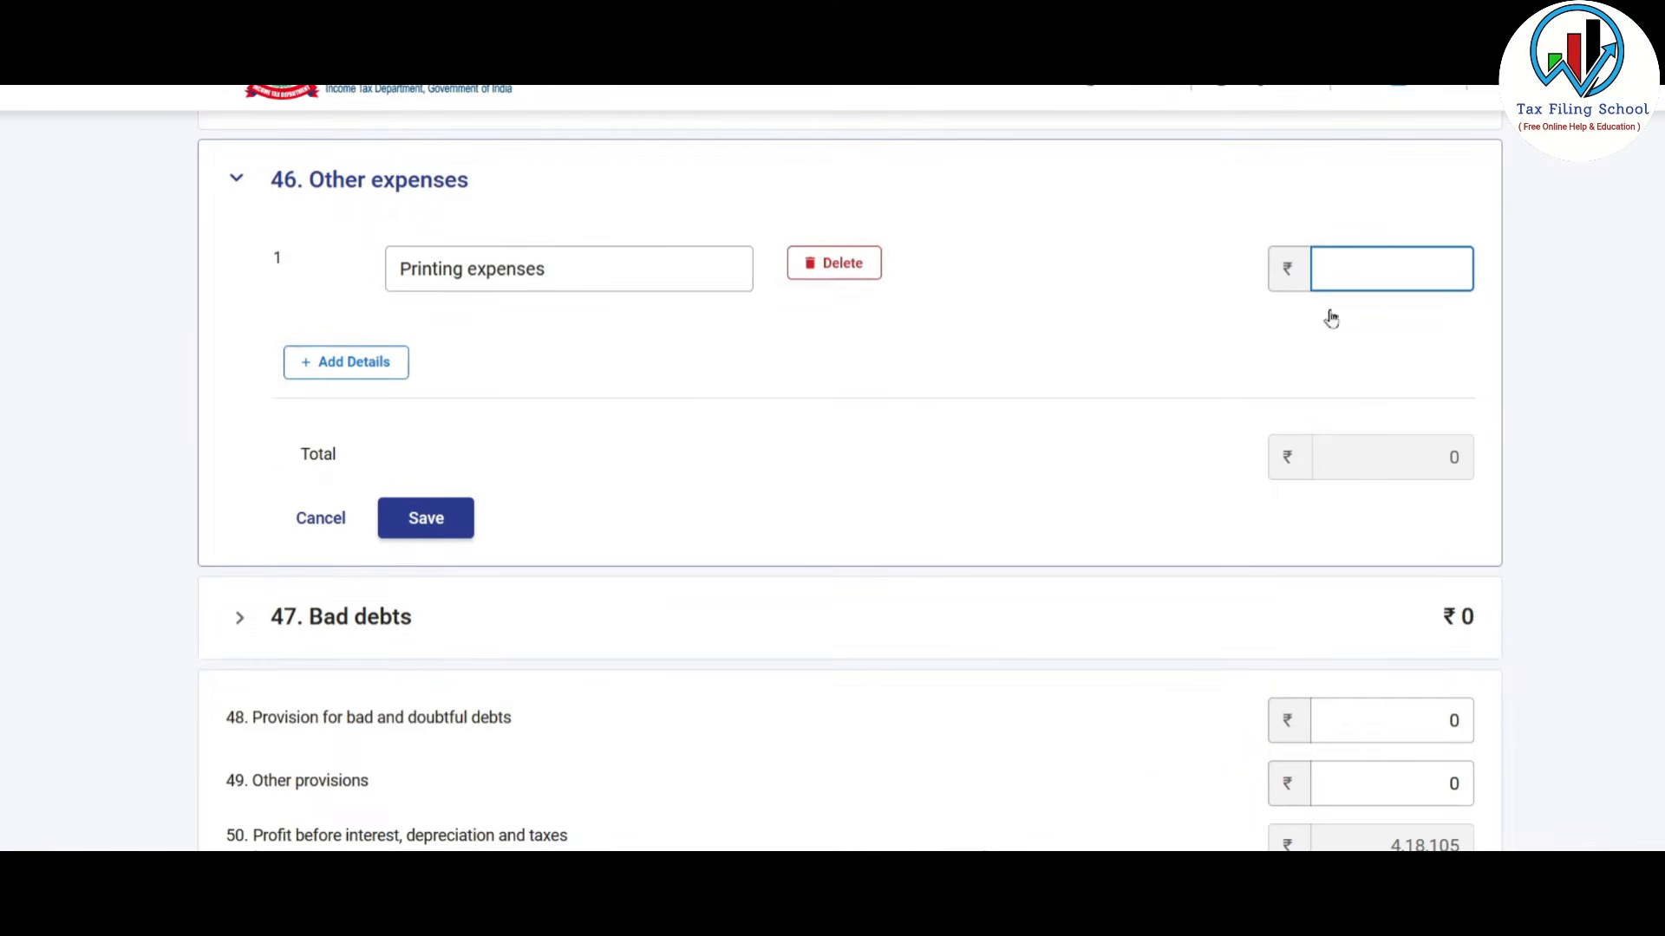
type("690")
key("Tab")
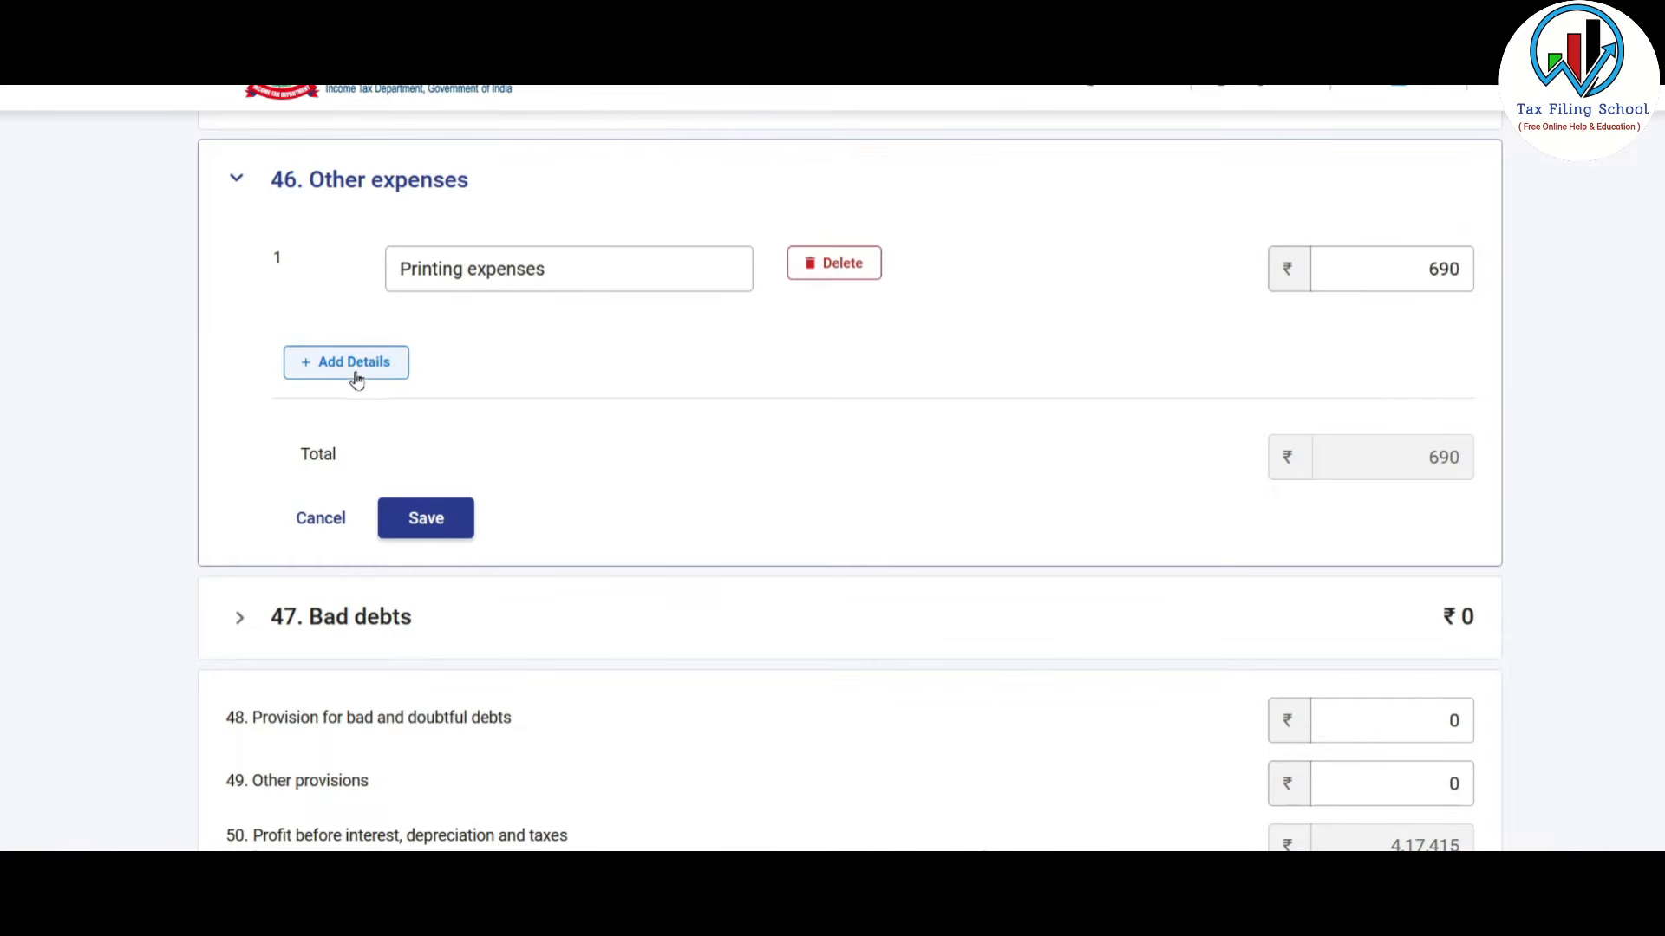
Step: Add Postage & Courier of 630 and Misc expenses of 740 to Other expenses, and save the section
left_click(357, 375)
left_click(519, 372)
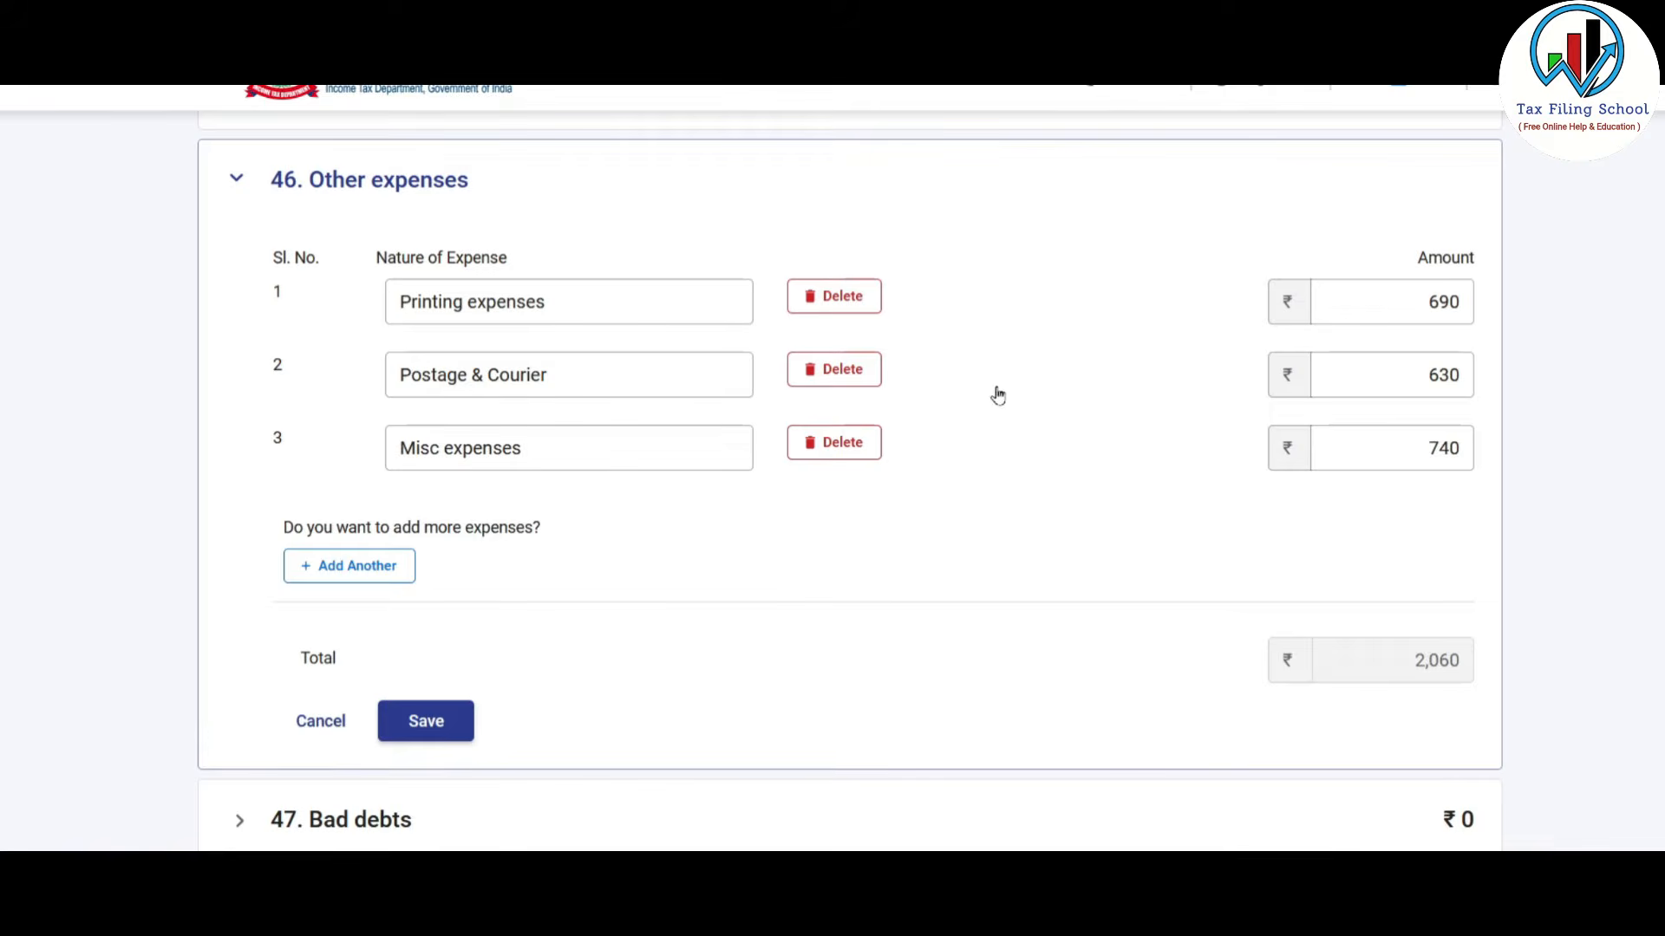
left_click(429, 722)
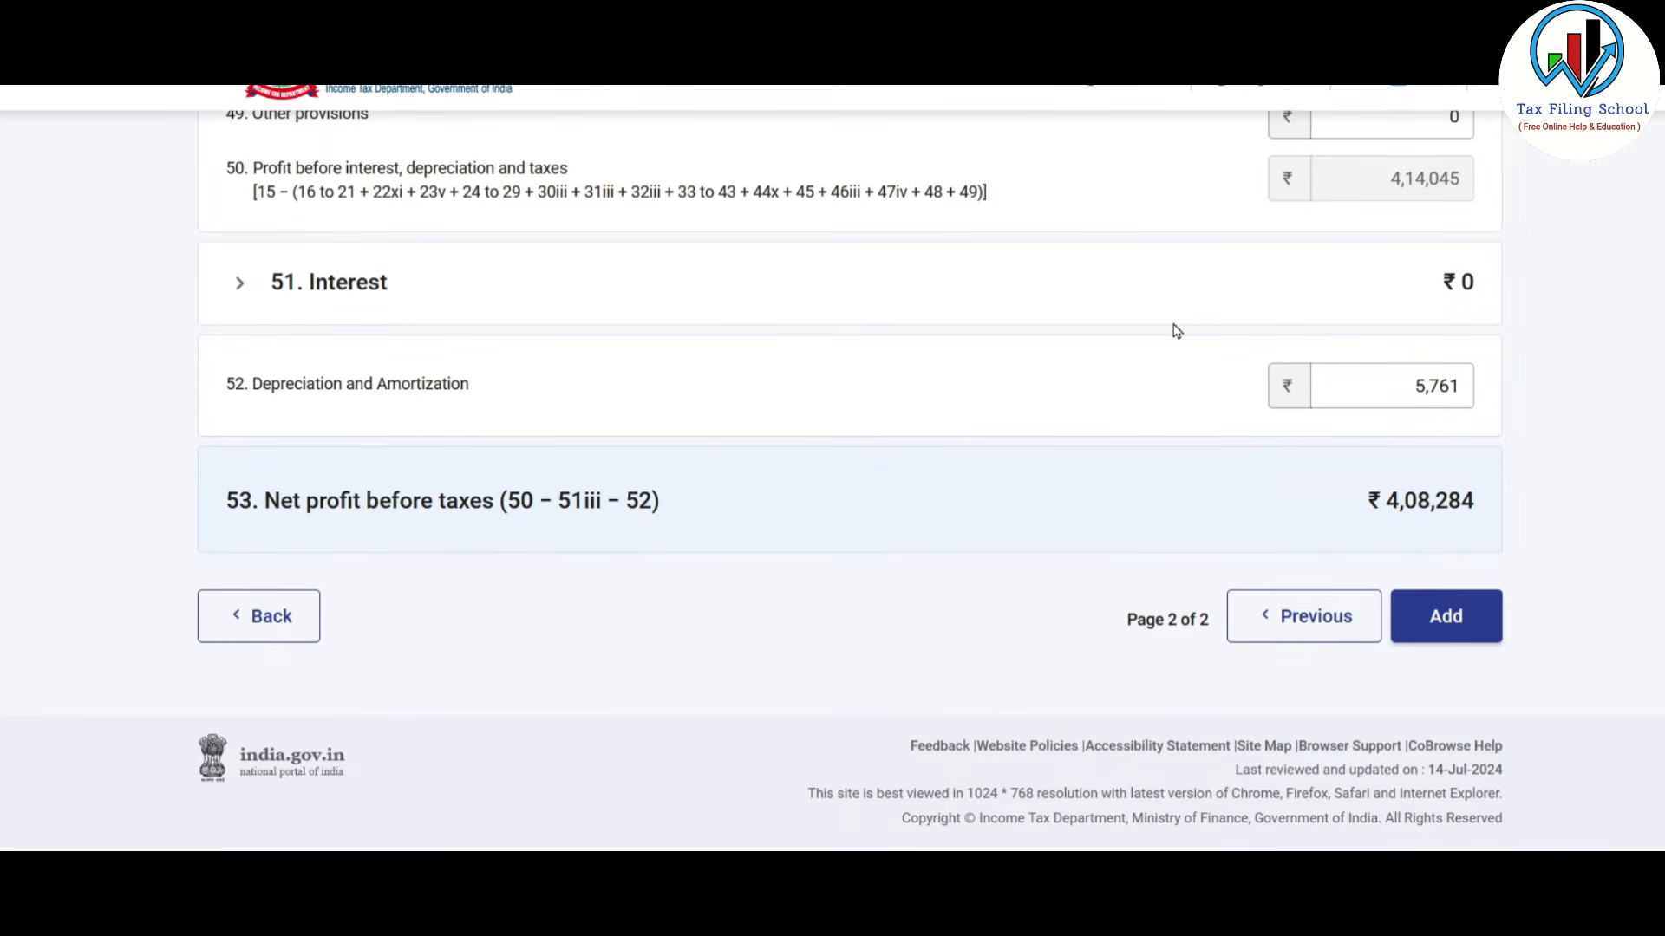
Step: Add the completed Debits to Profit and Loss Account, check the Part A - P & L summary and confirm the schedule
left_click(1458, 633)
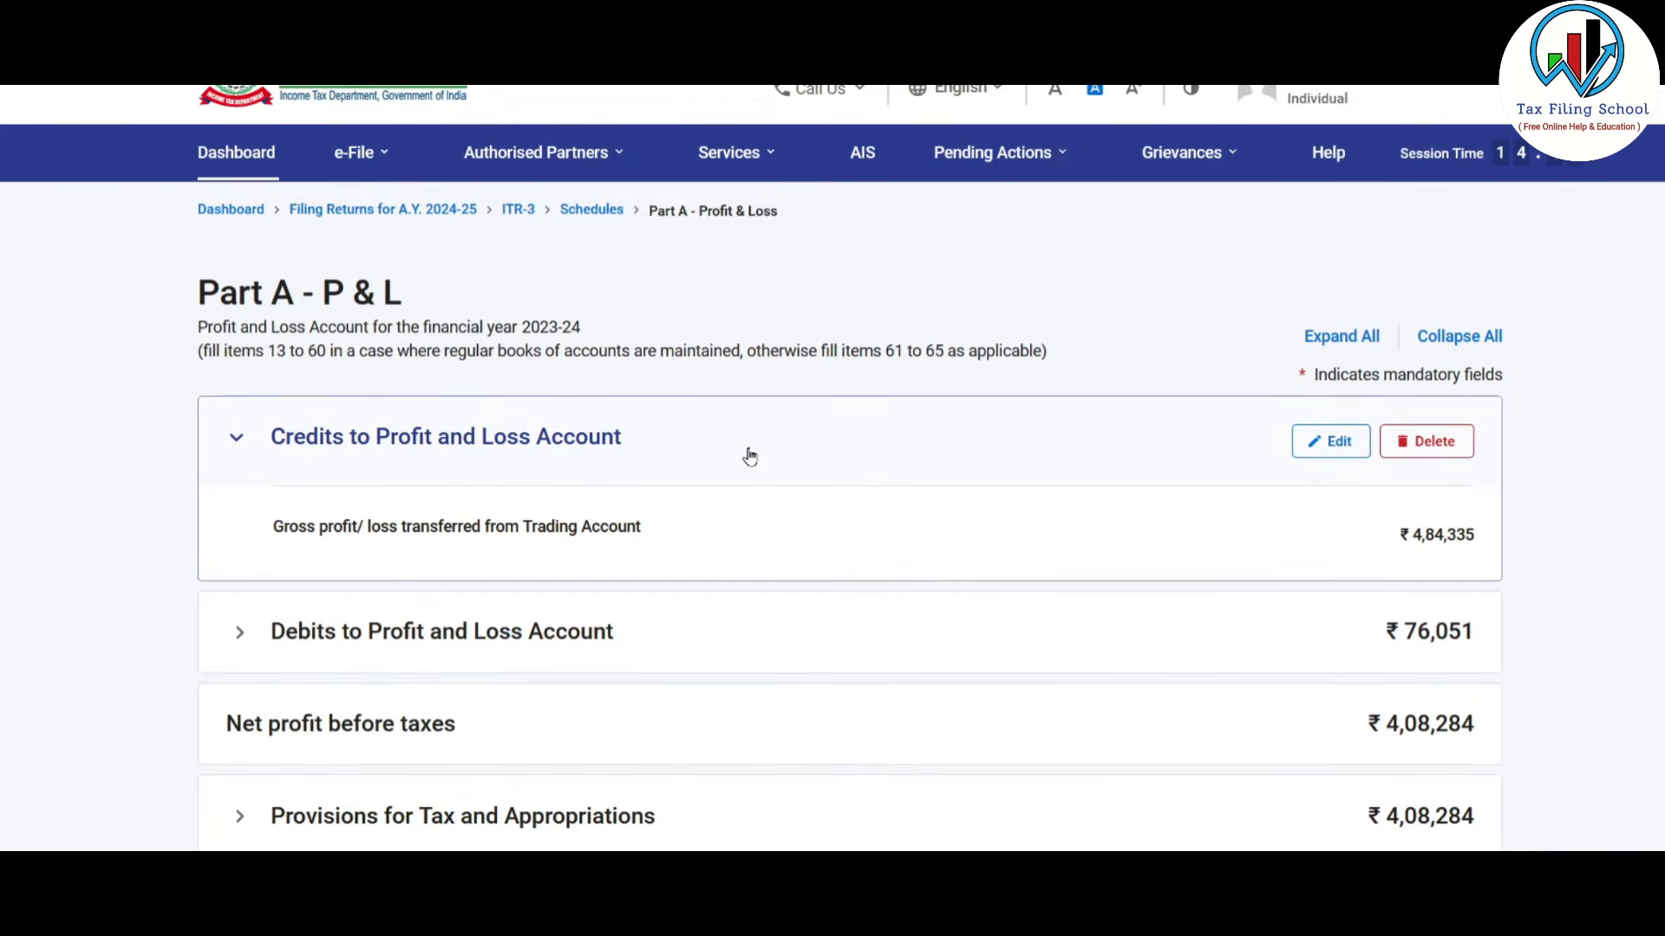
scroll(749, 457, "down", 2)
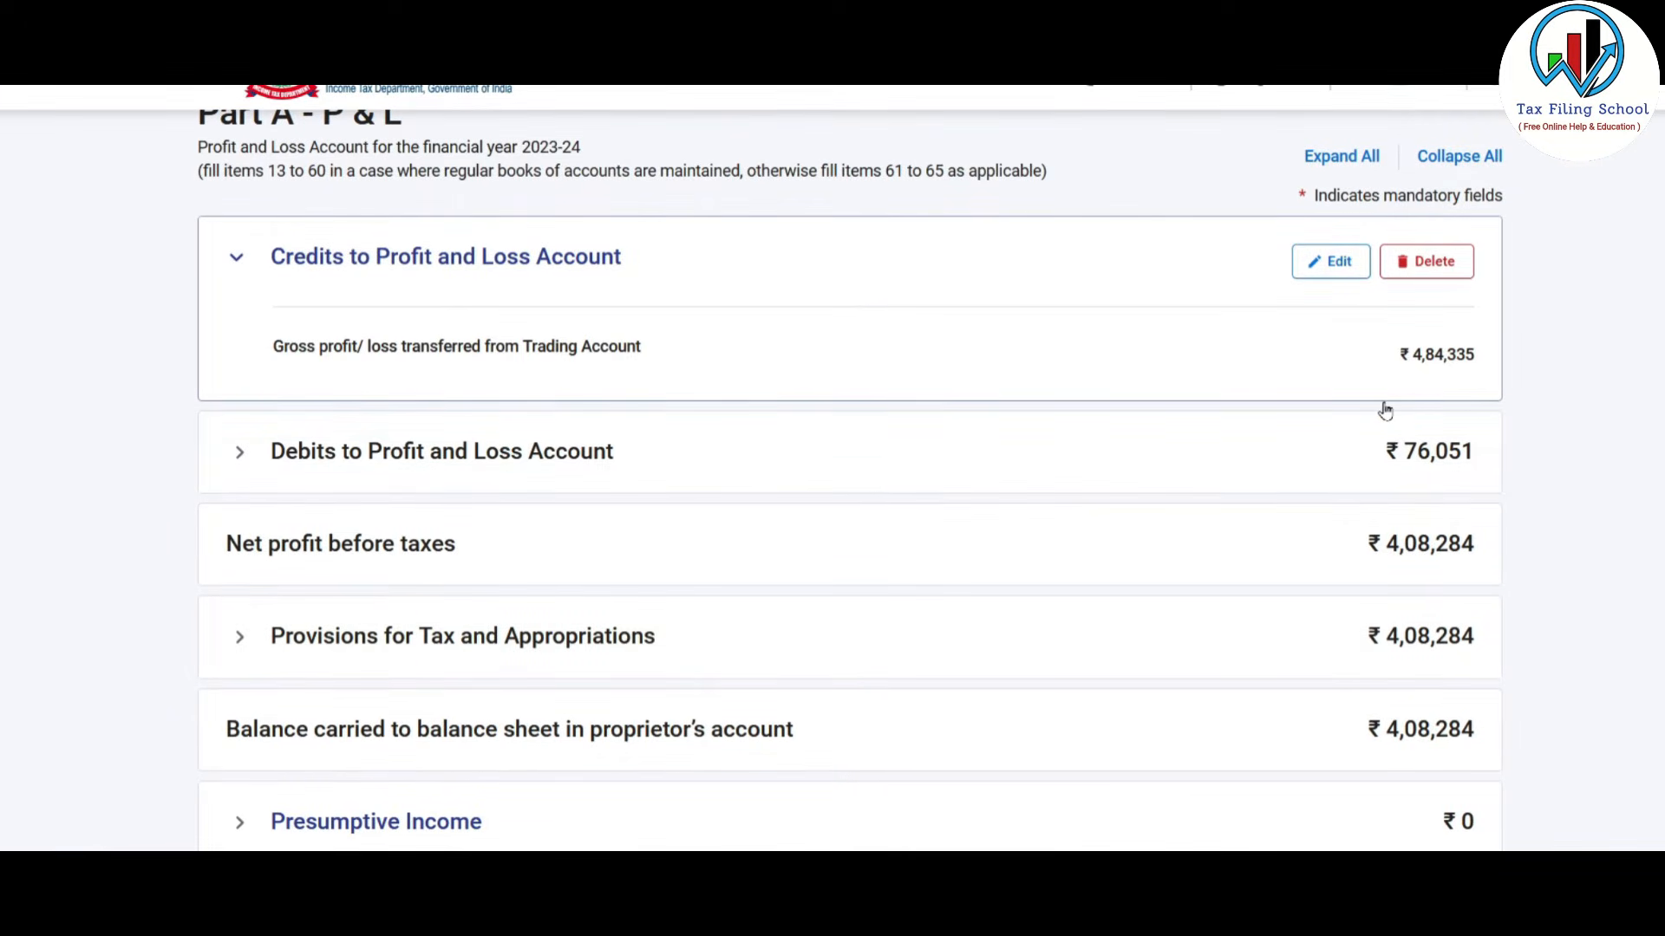
scroll(1384, 412, "down", 1)
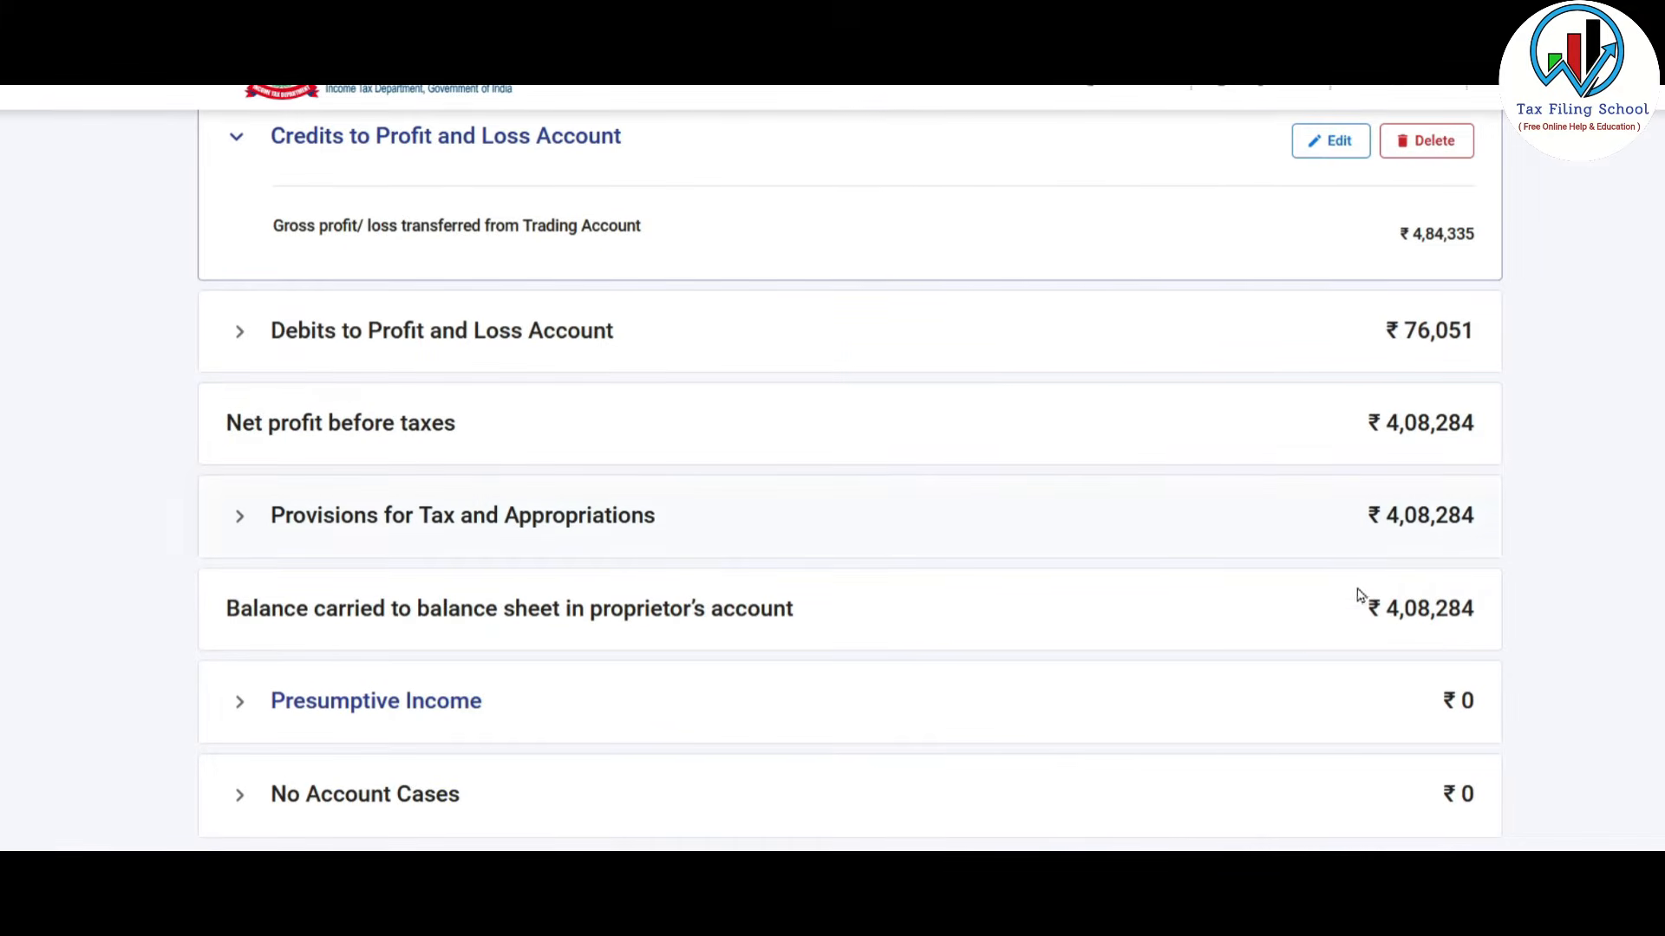
scroll(1290, 527, "down", 2)
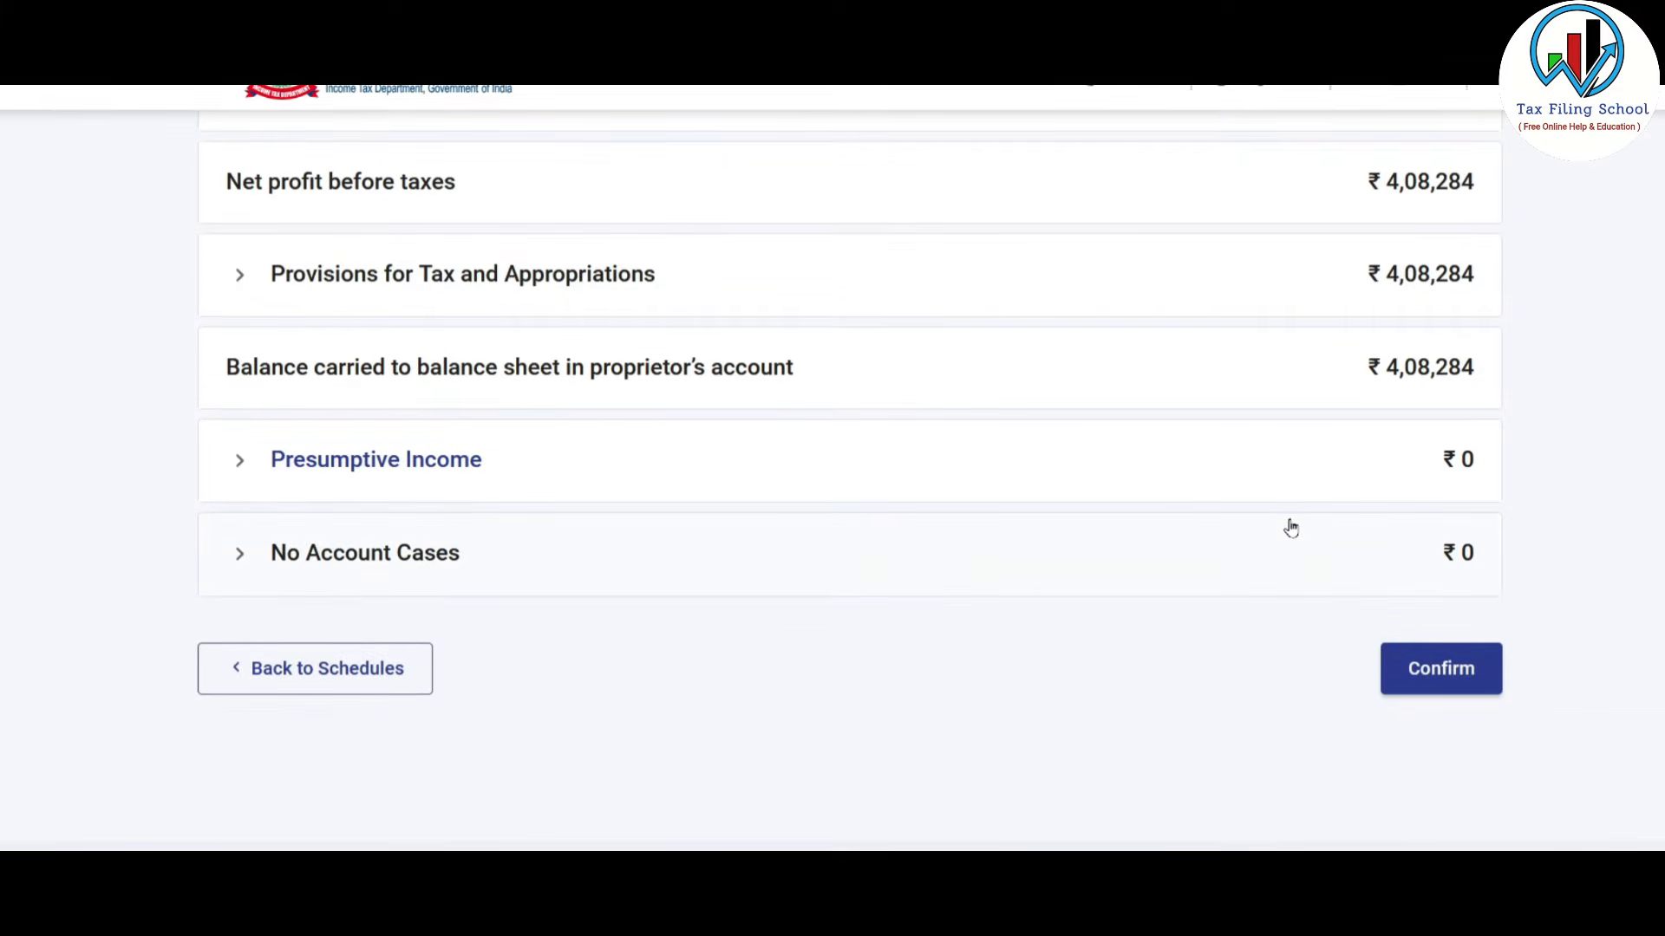
scroll(1290, 527, "down", 1)
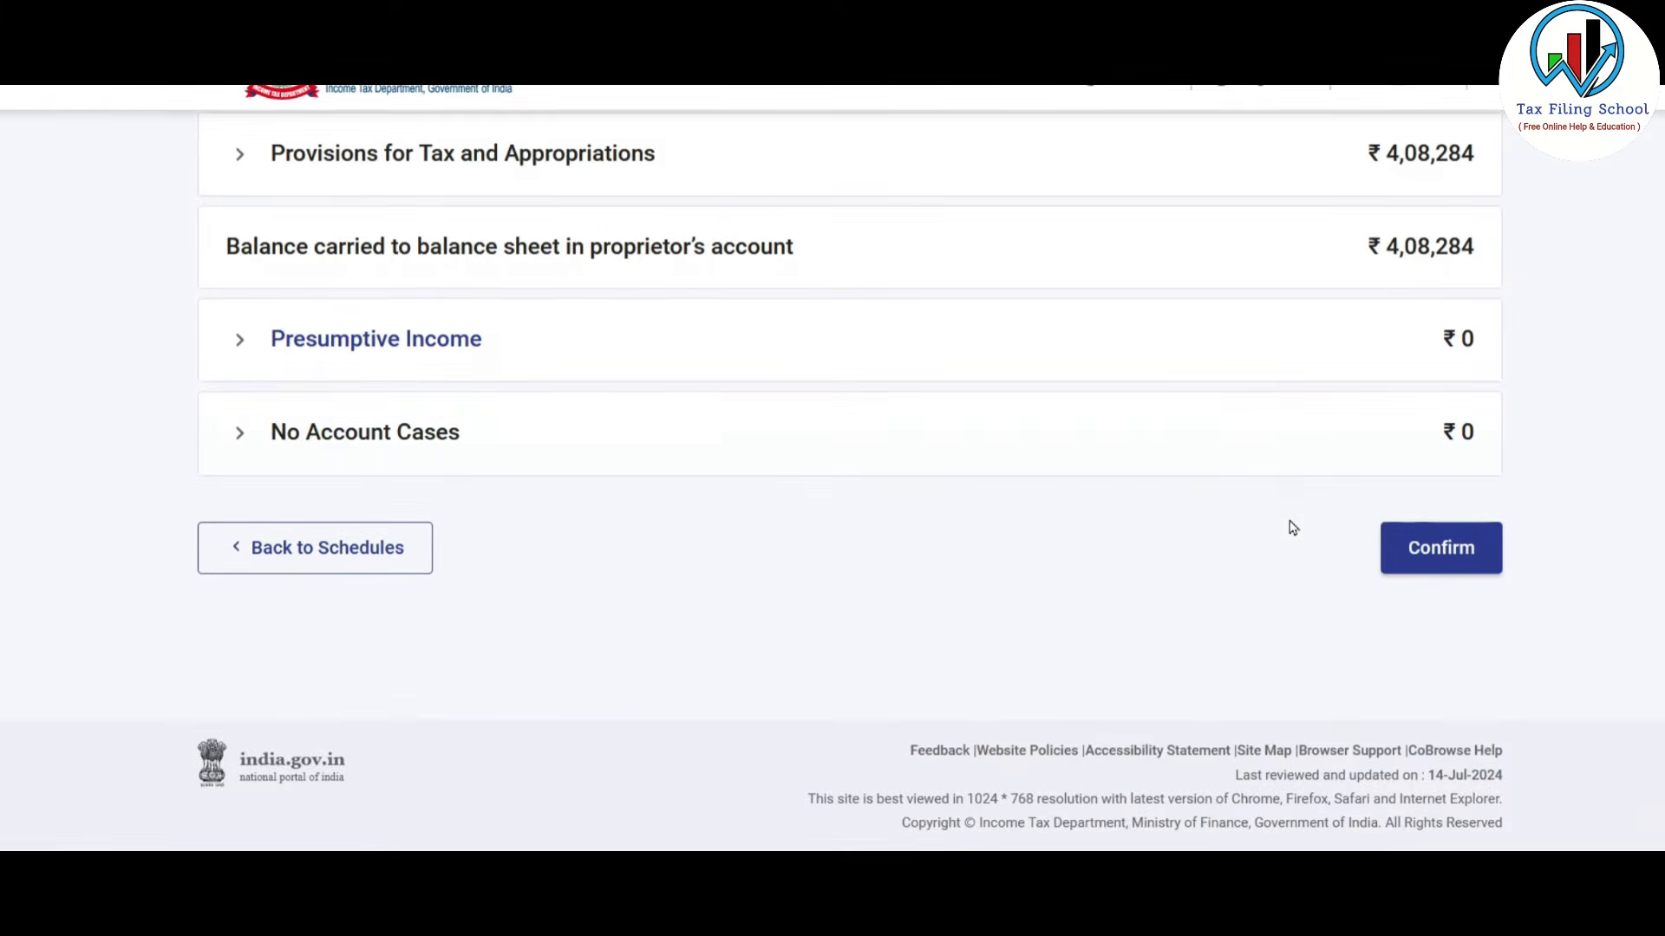
left_click(1440, 549)
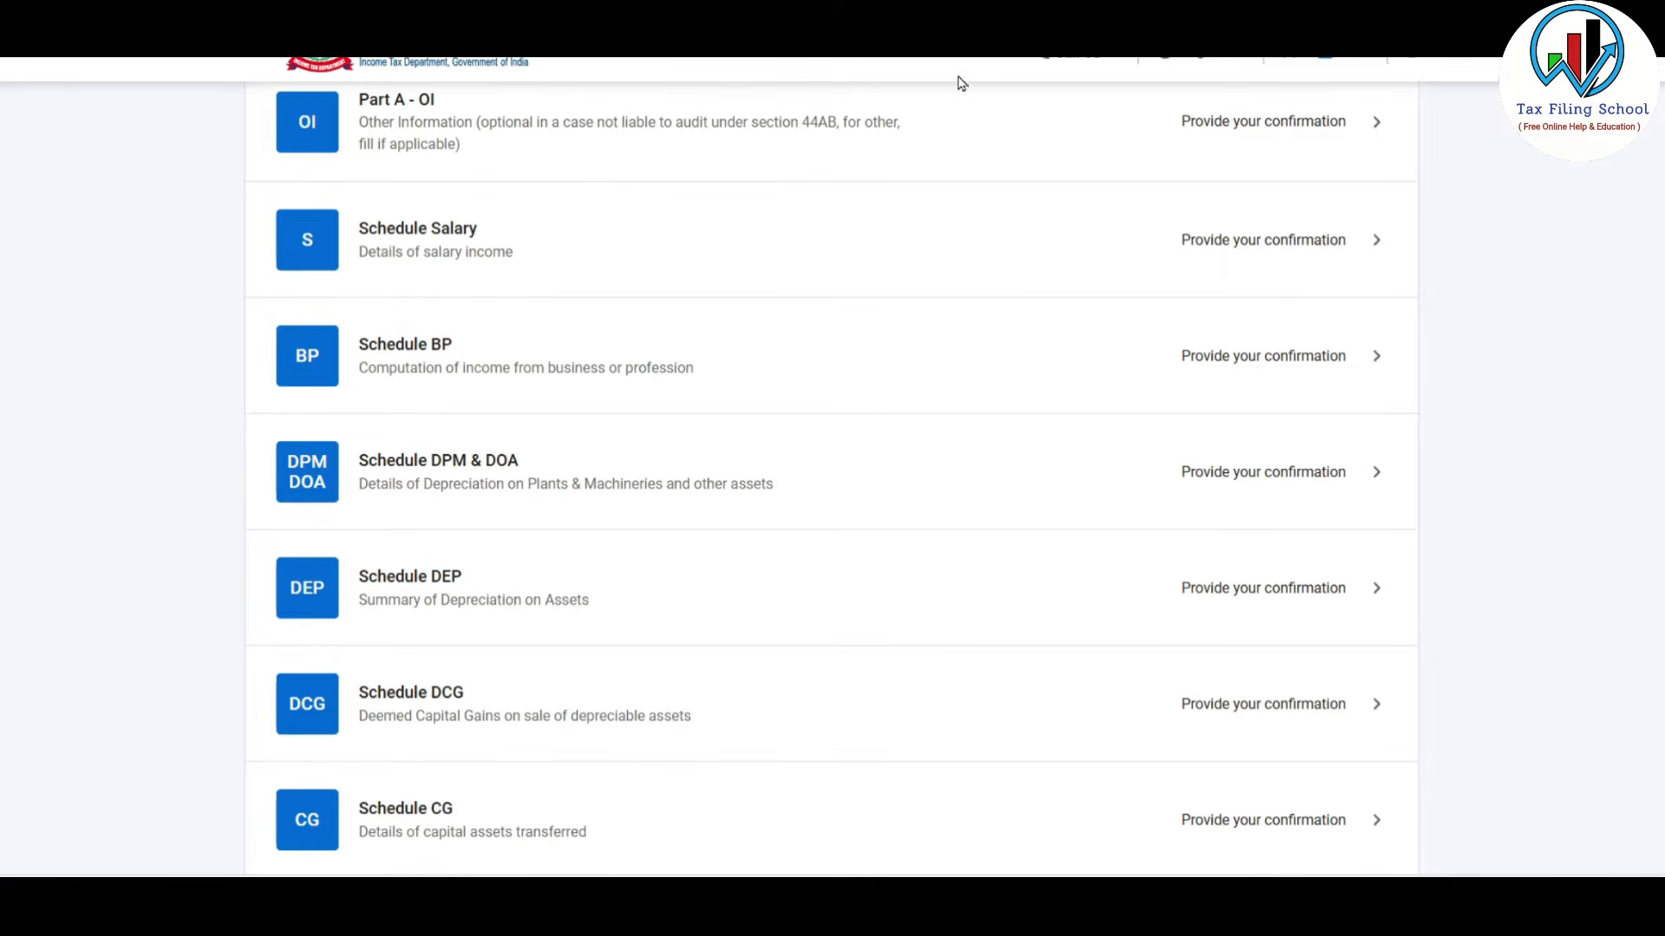
Step: Open Schedule DPM & DOA from the schedule list and start editing the Schedule DPM details
scroll(714, 313, "down", 1)
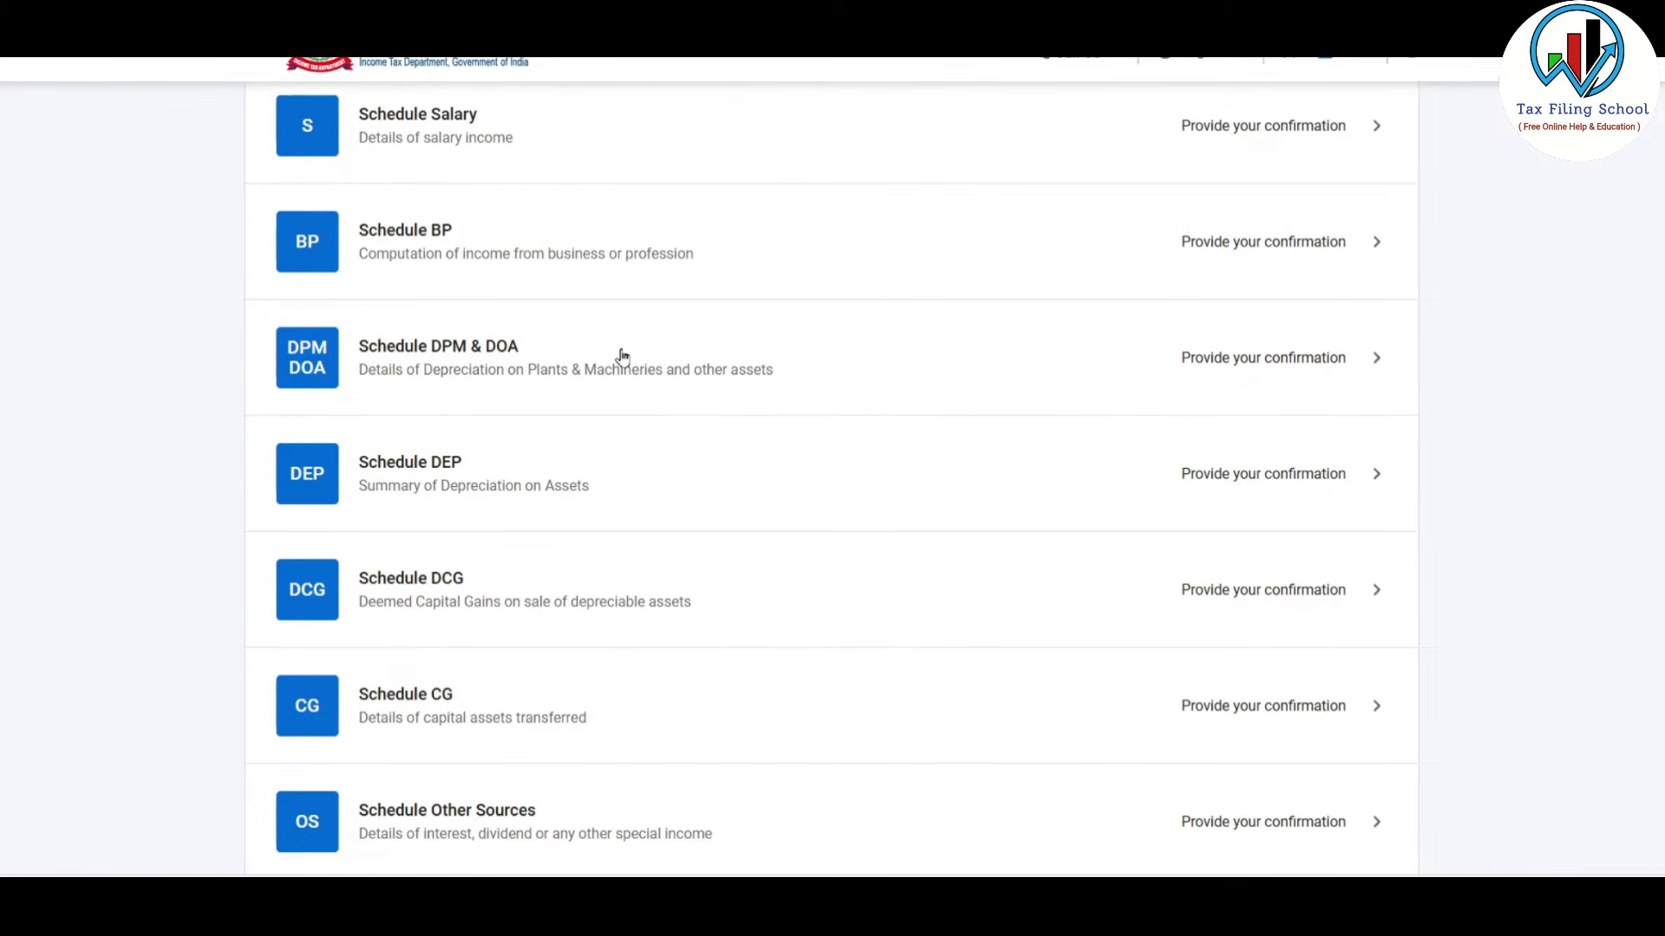
left_click(1118, 353)
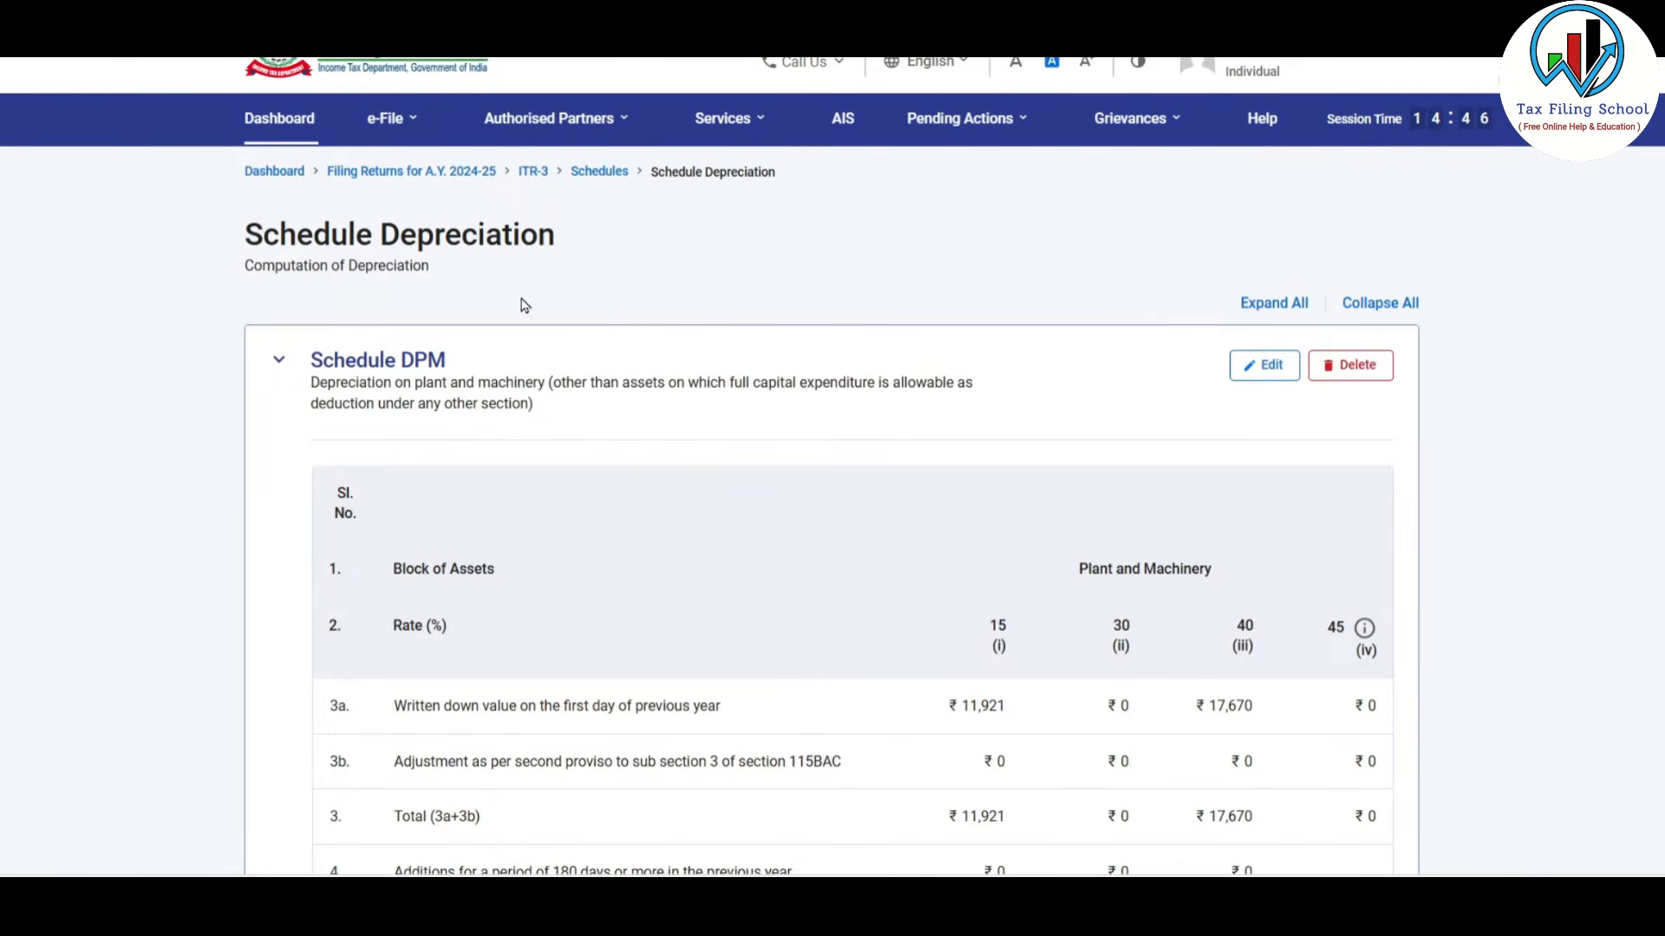
scroll(613, 292, "down", 2)
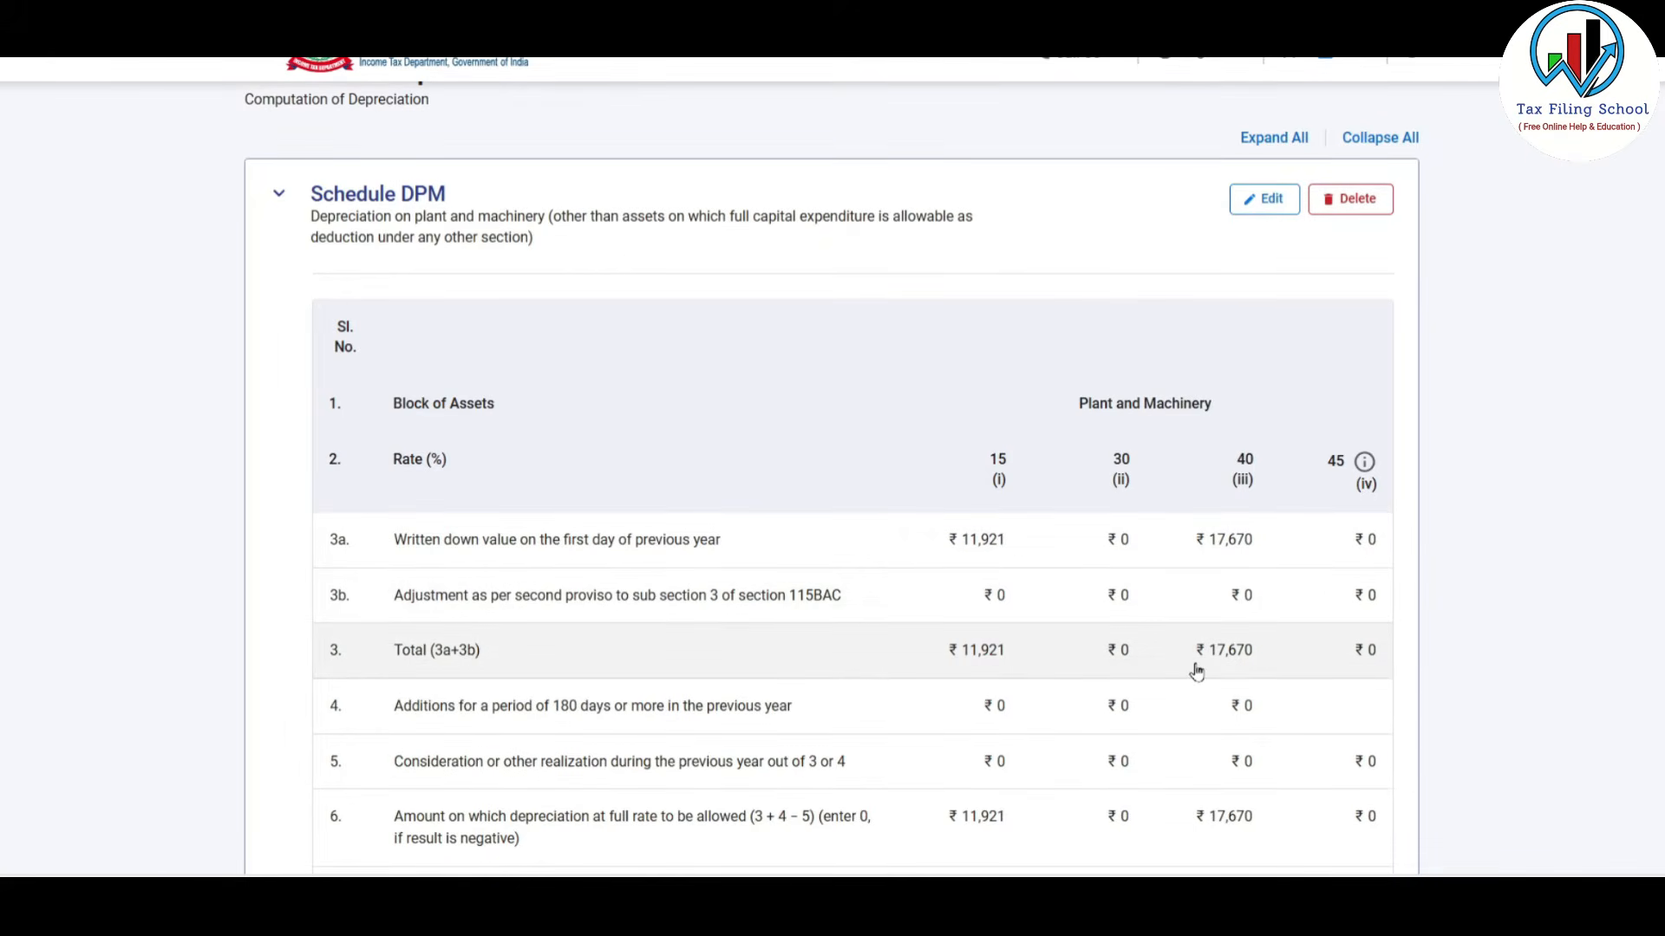
left_click(1263, 200)
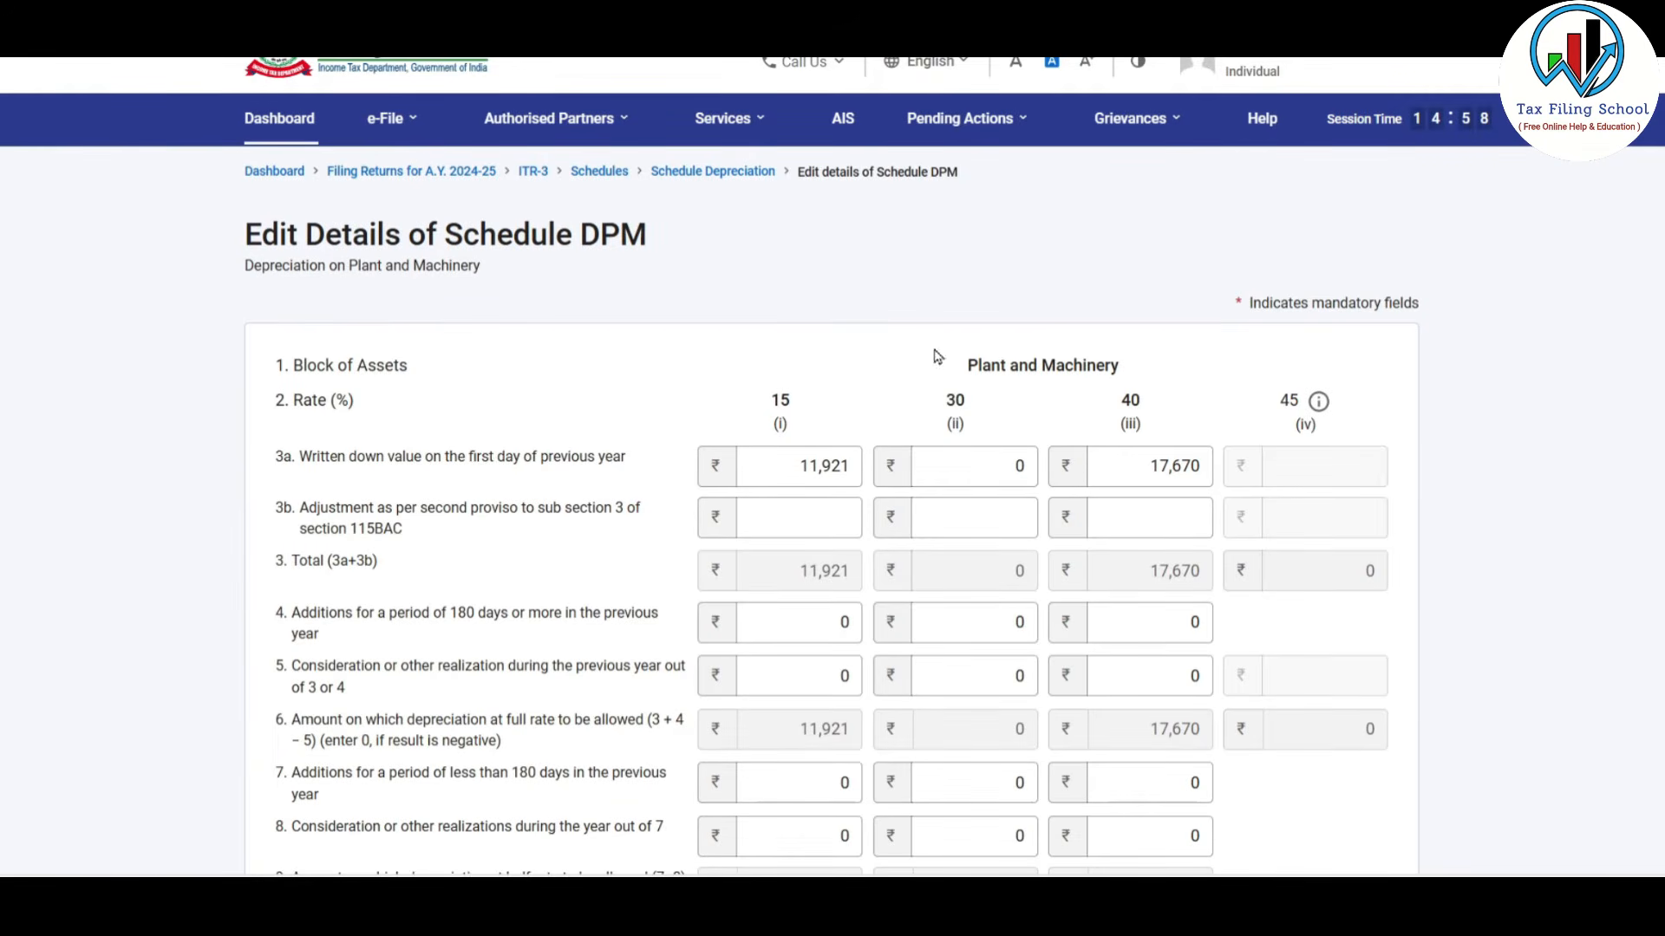
Step: Set the opening written down value to 10,133 for the 15% block and 10,602 for the 40% block
left_click(788, 483)
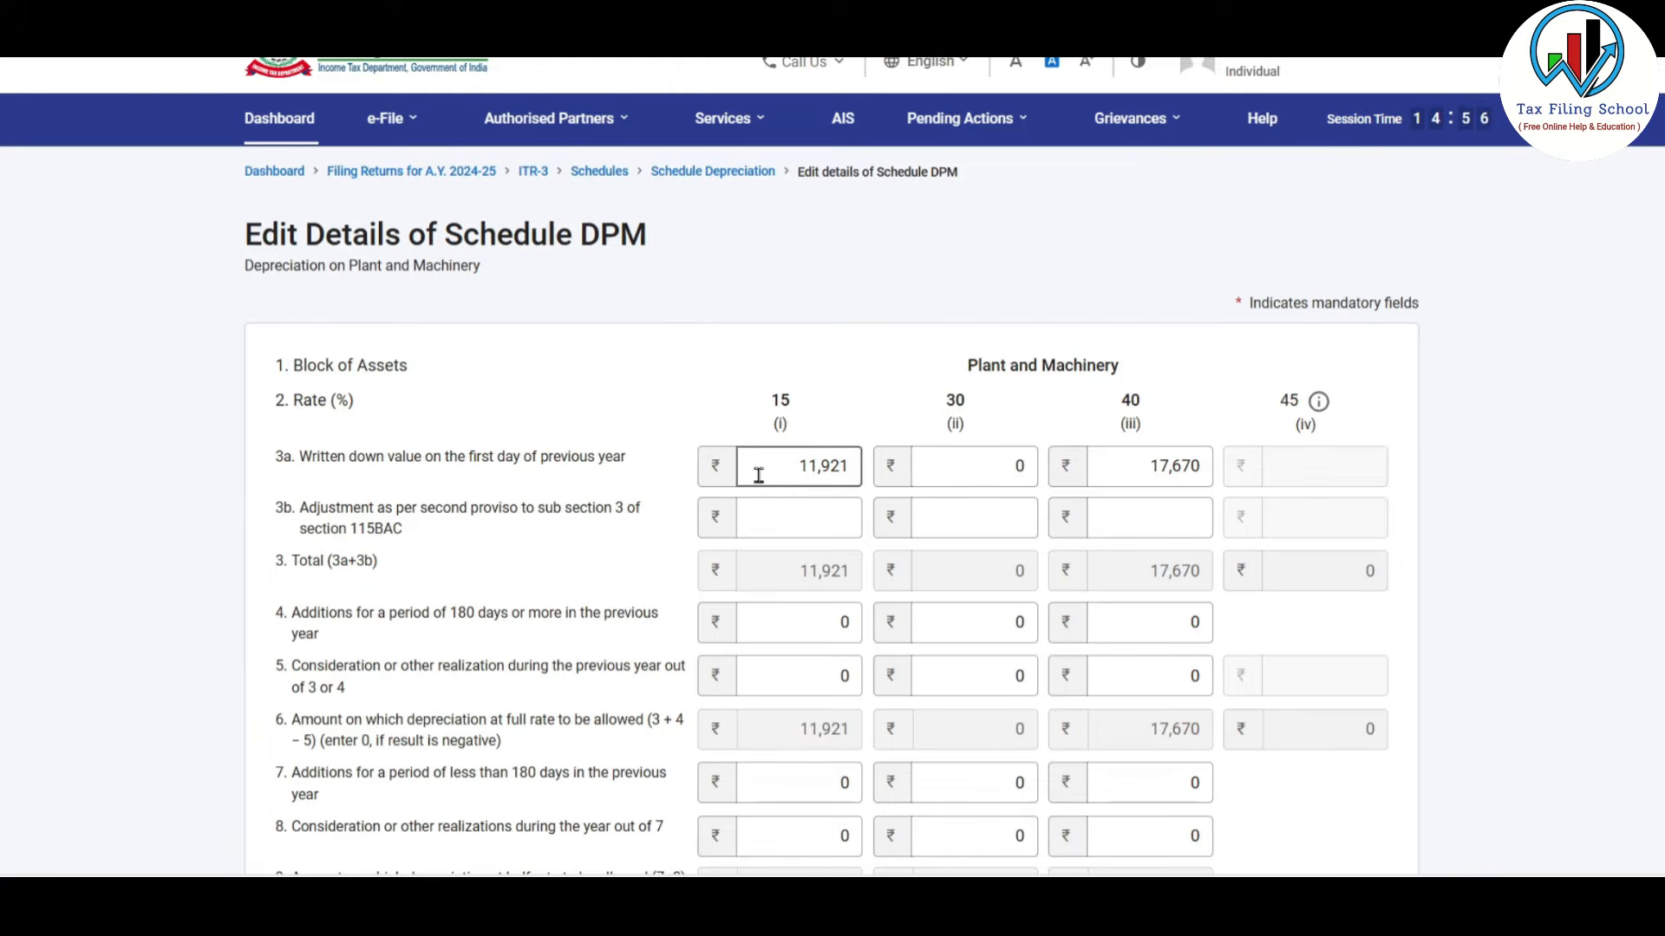
left_click(1193, 453)
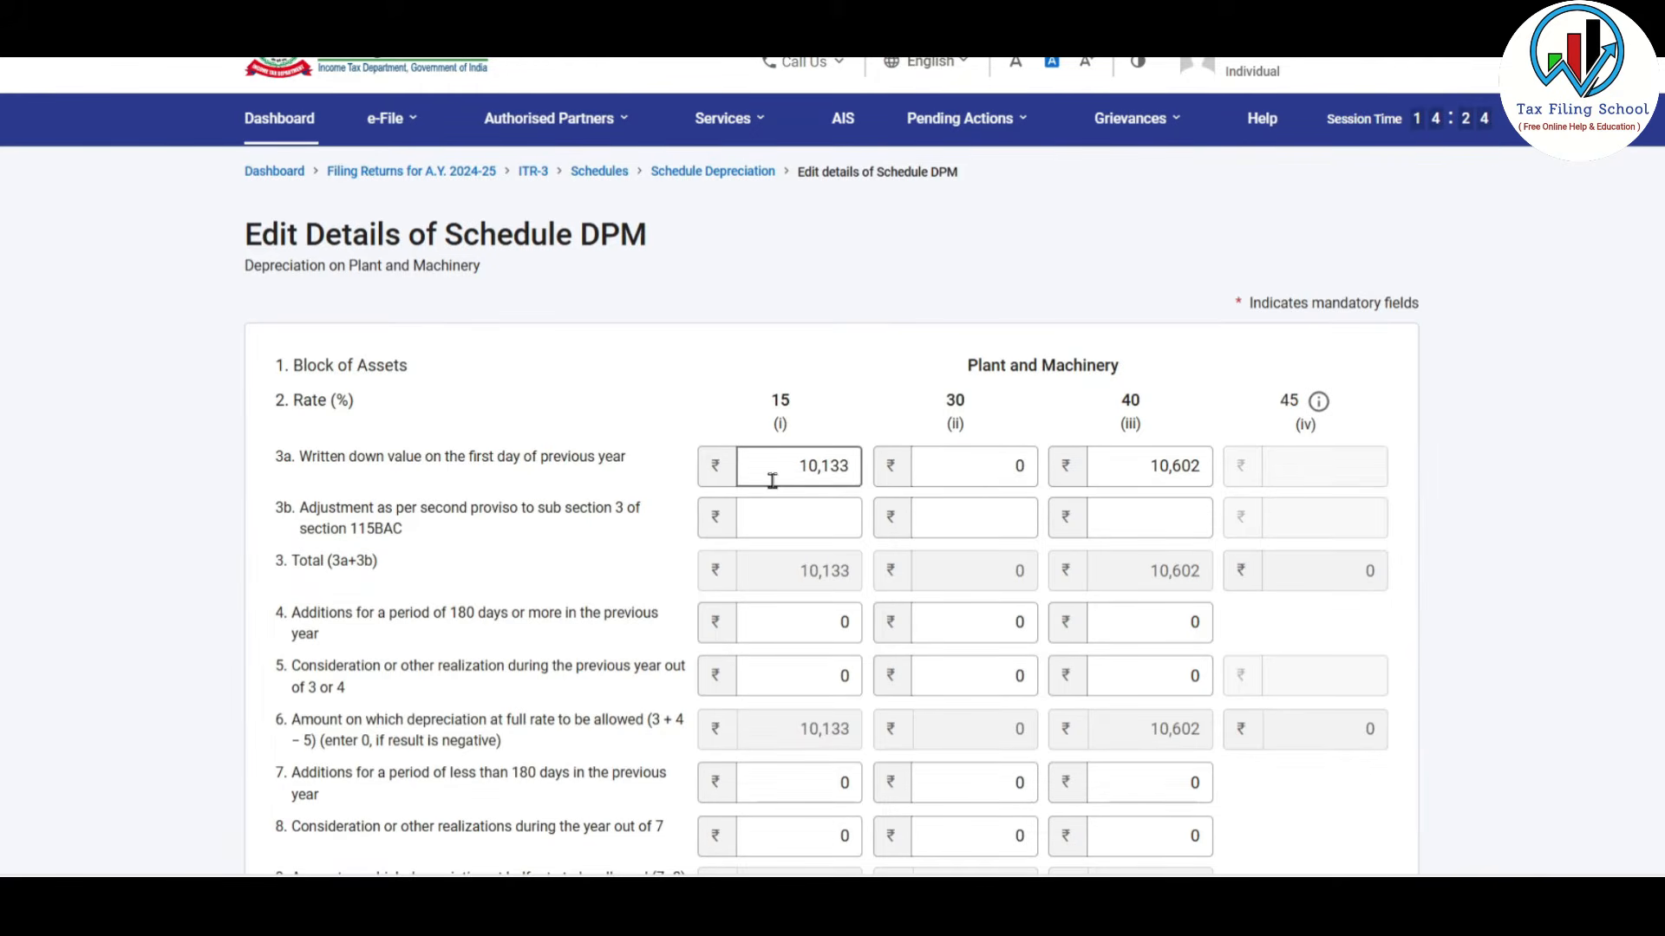
left_click(971, 472)
left_click(854, 472)
left_click(1185, 473)
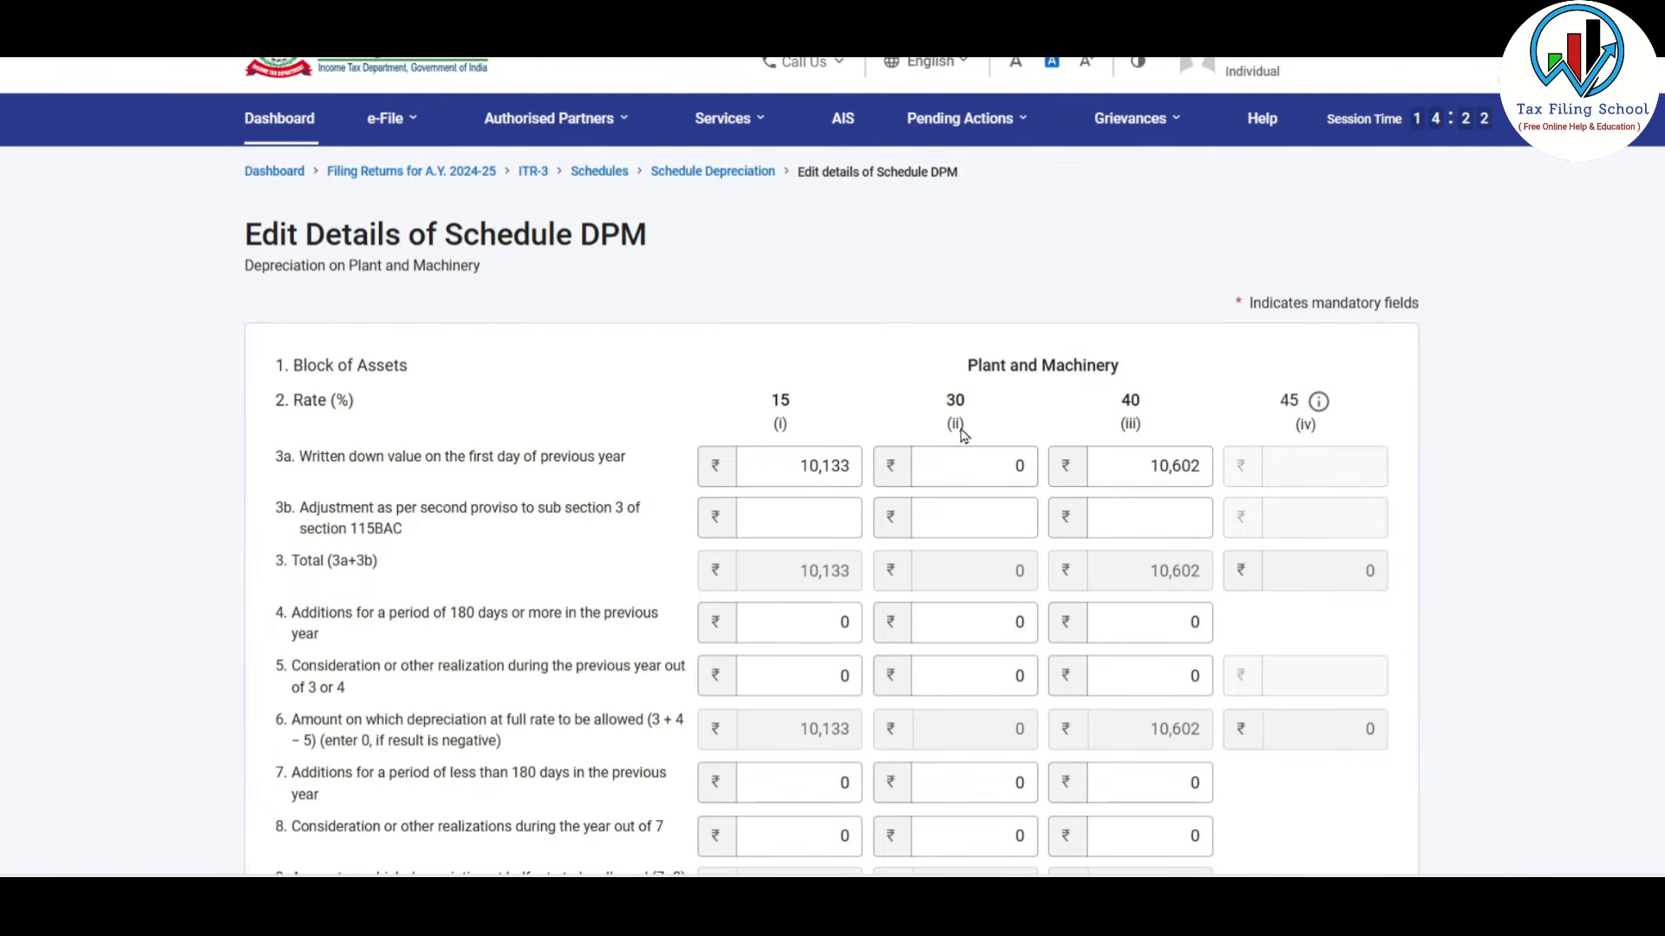
Step: Check the computed depreciation and closing written down values, save Schedule DPM and collapse its section
scroll(958, 434, "down", 6)
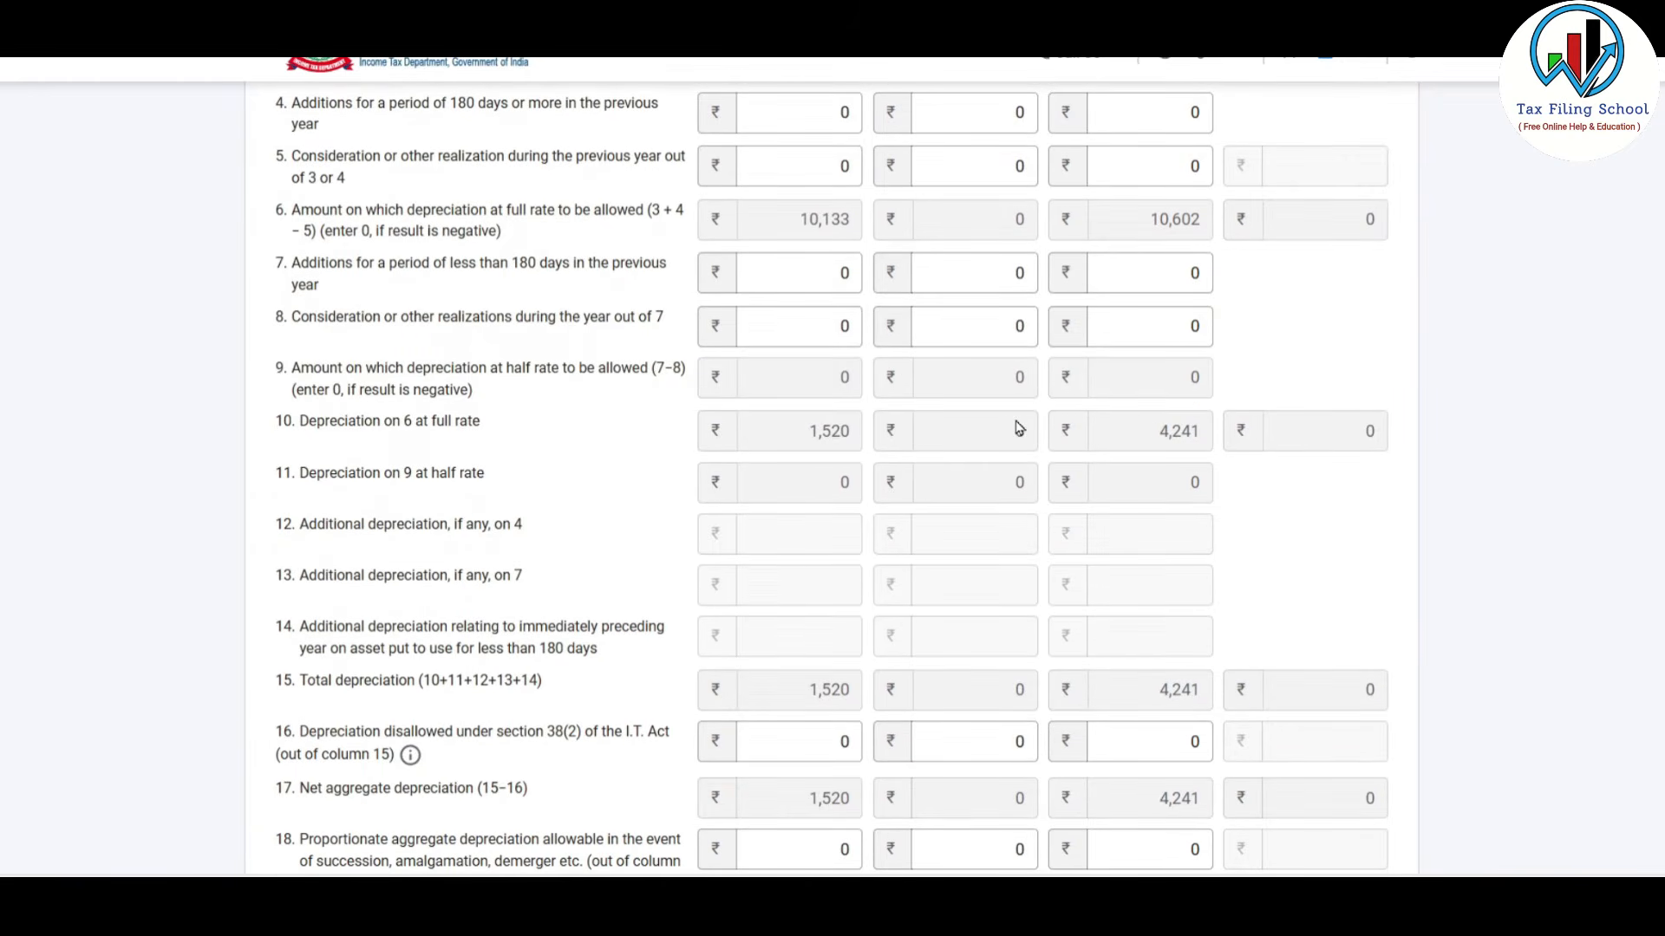
scroll(1019, 427, "down", 6)
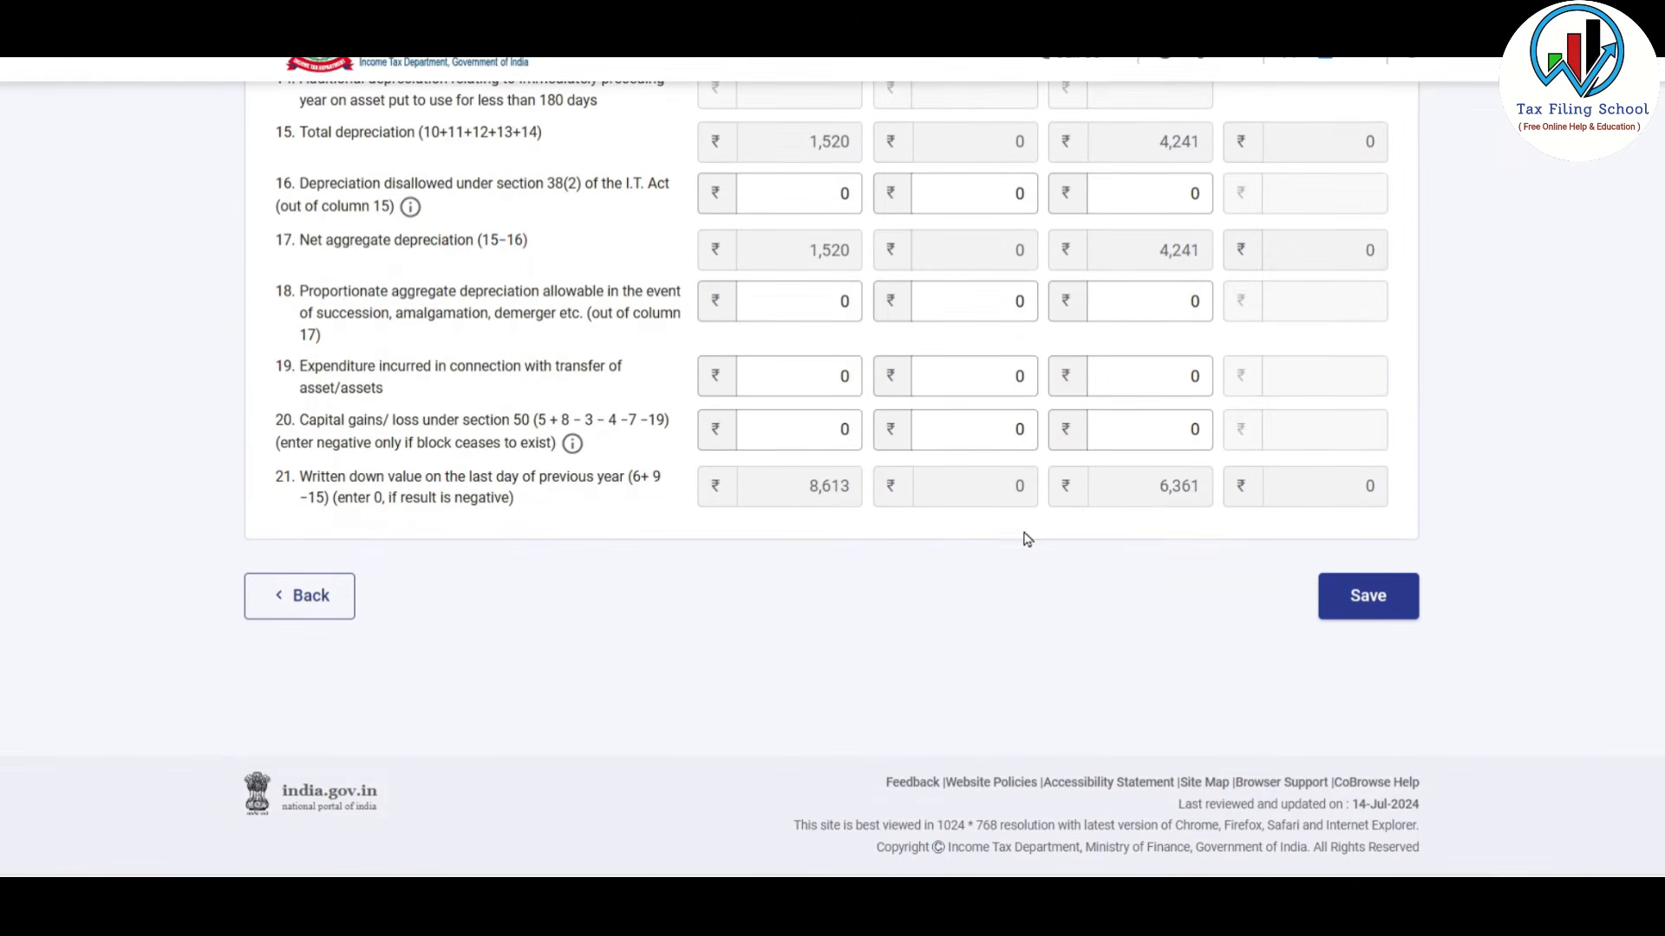
left_click(1381, 603)
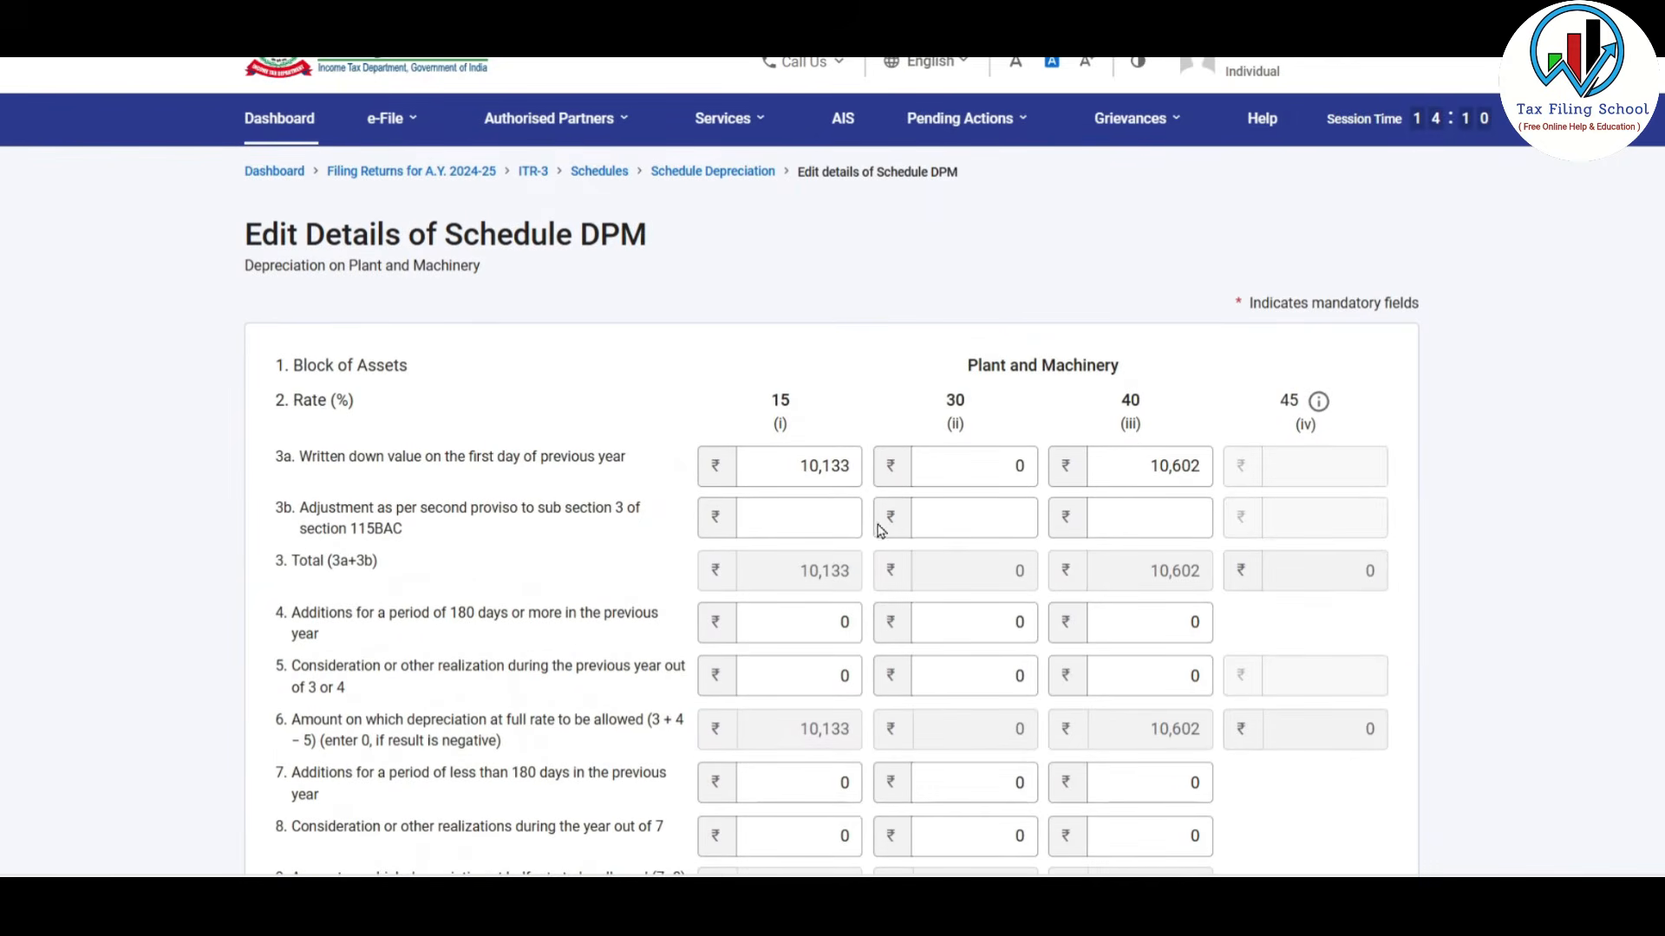
left_click(1108, 517)
scroll(498, 369, "up", 5)
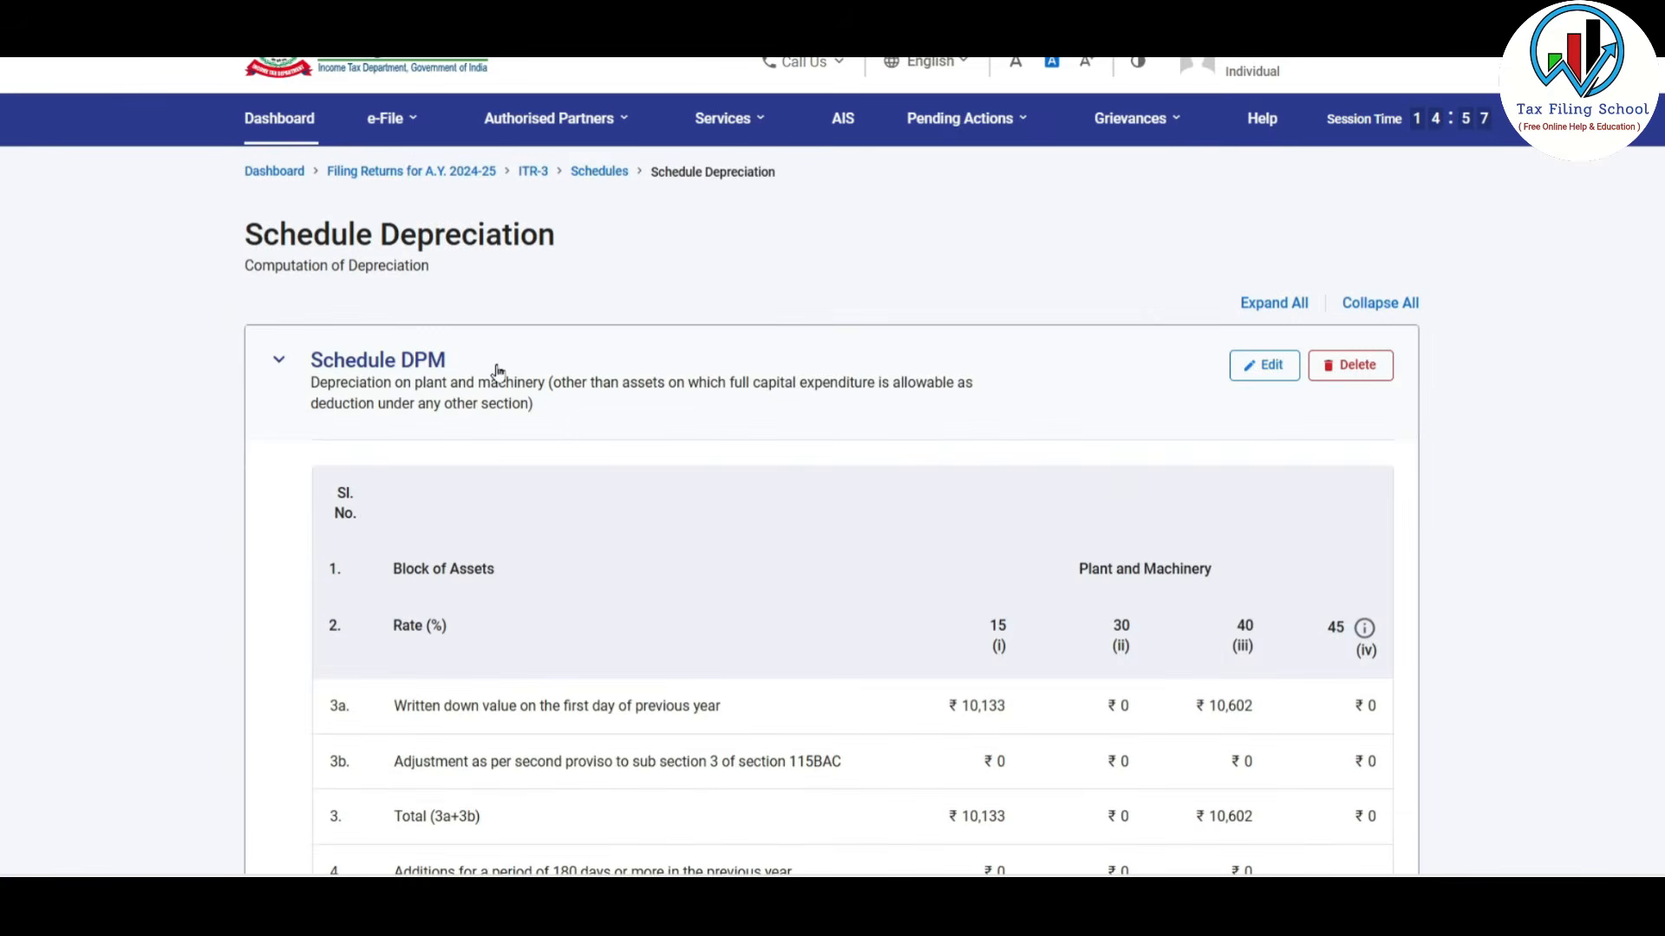
left_click(498, 369)
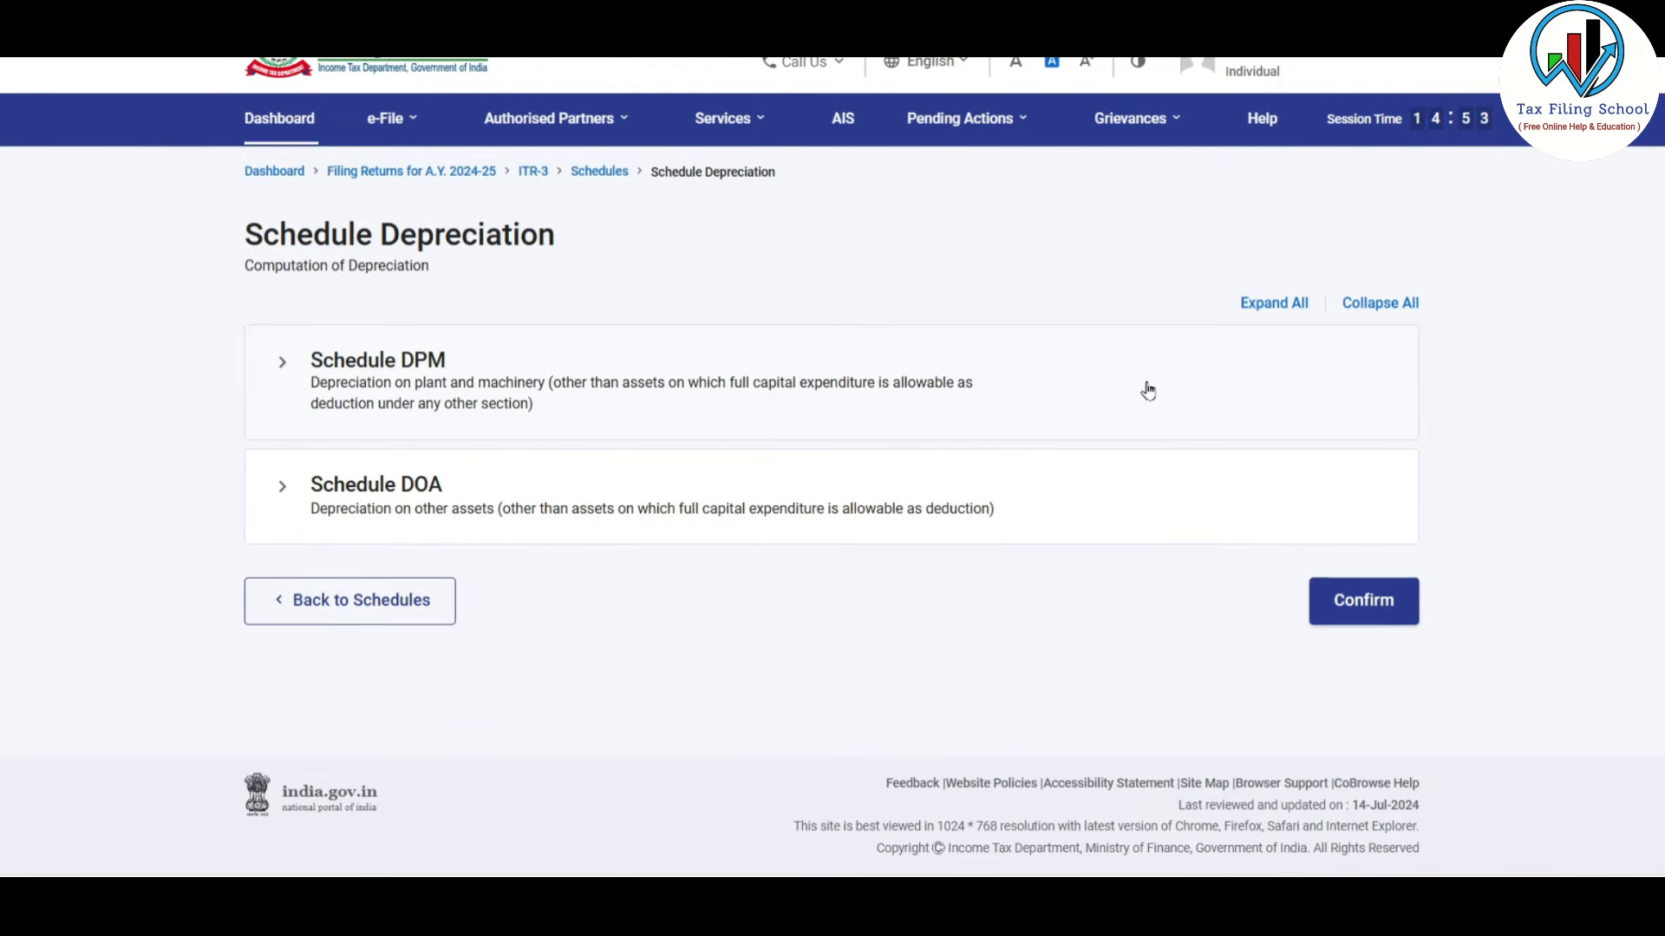
Step: Open the details form of Schedule DOA, look through the asset blocks and return to Schedule Depreciation without adding anything
left_click(422, 492)
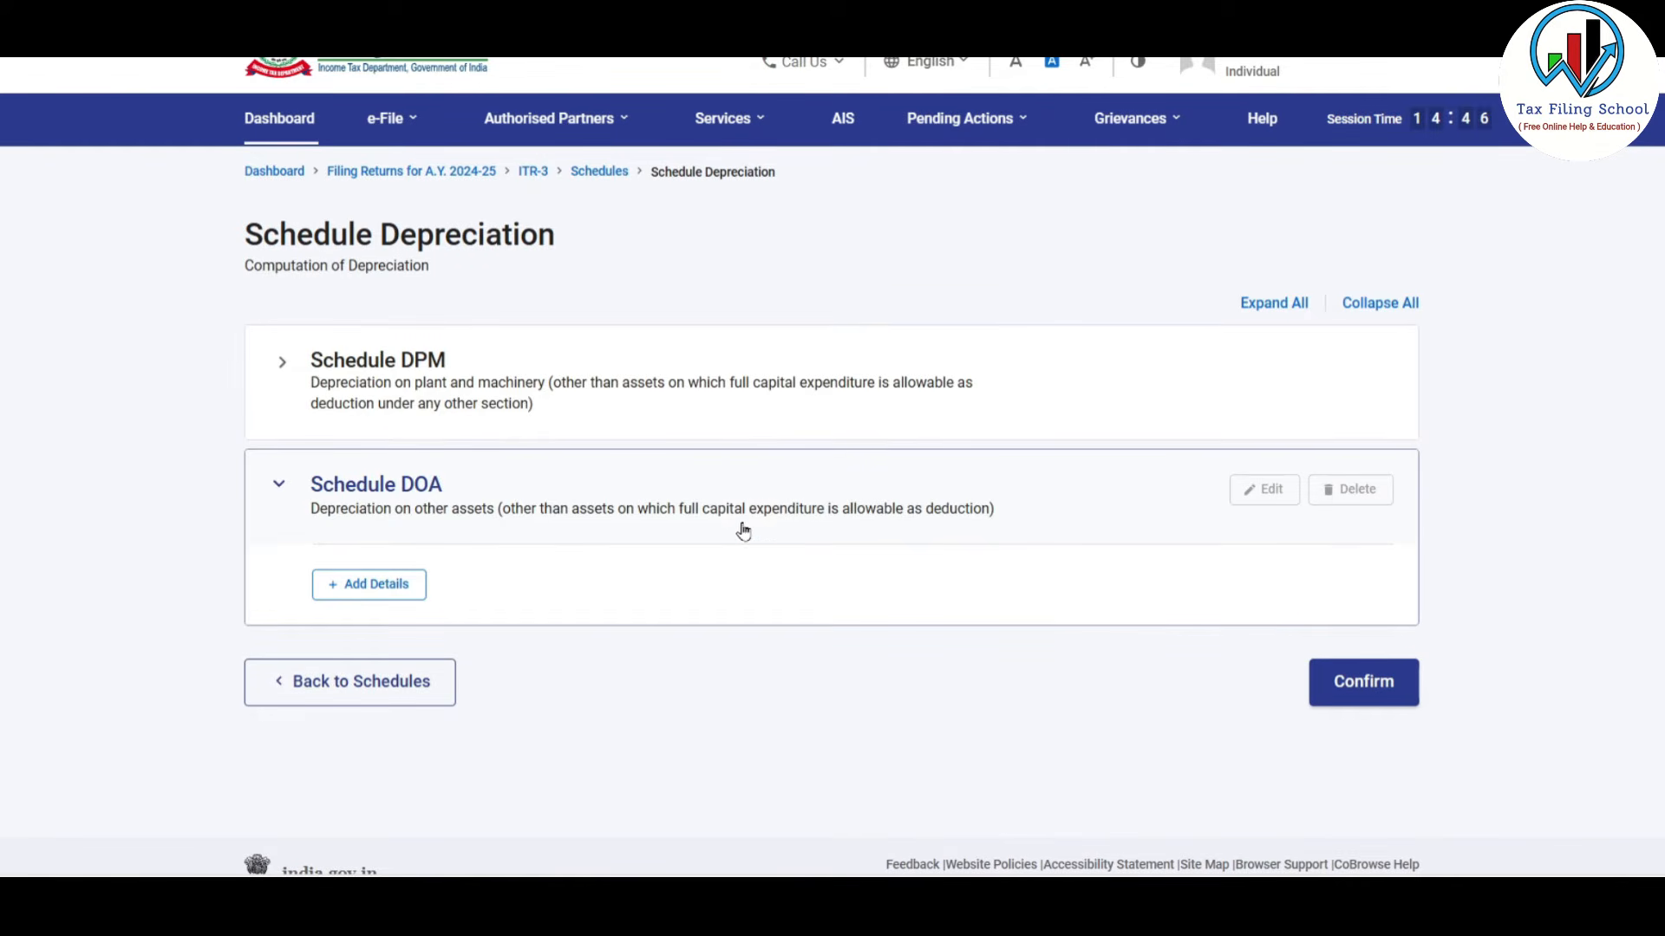
left_click(398, 590)
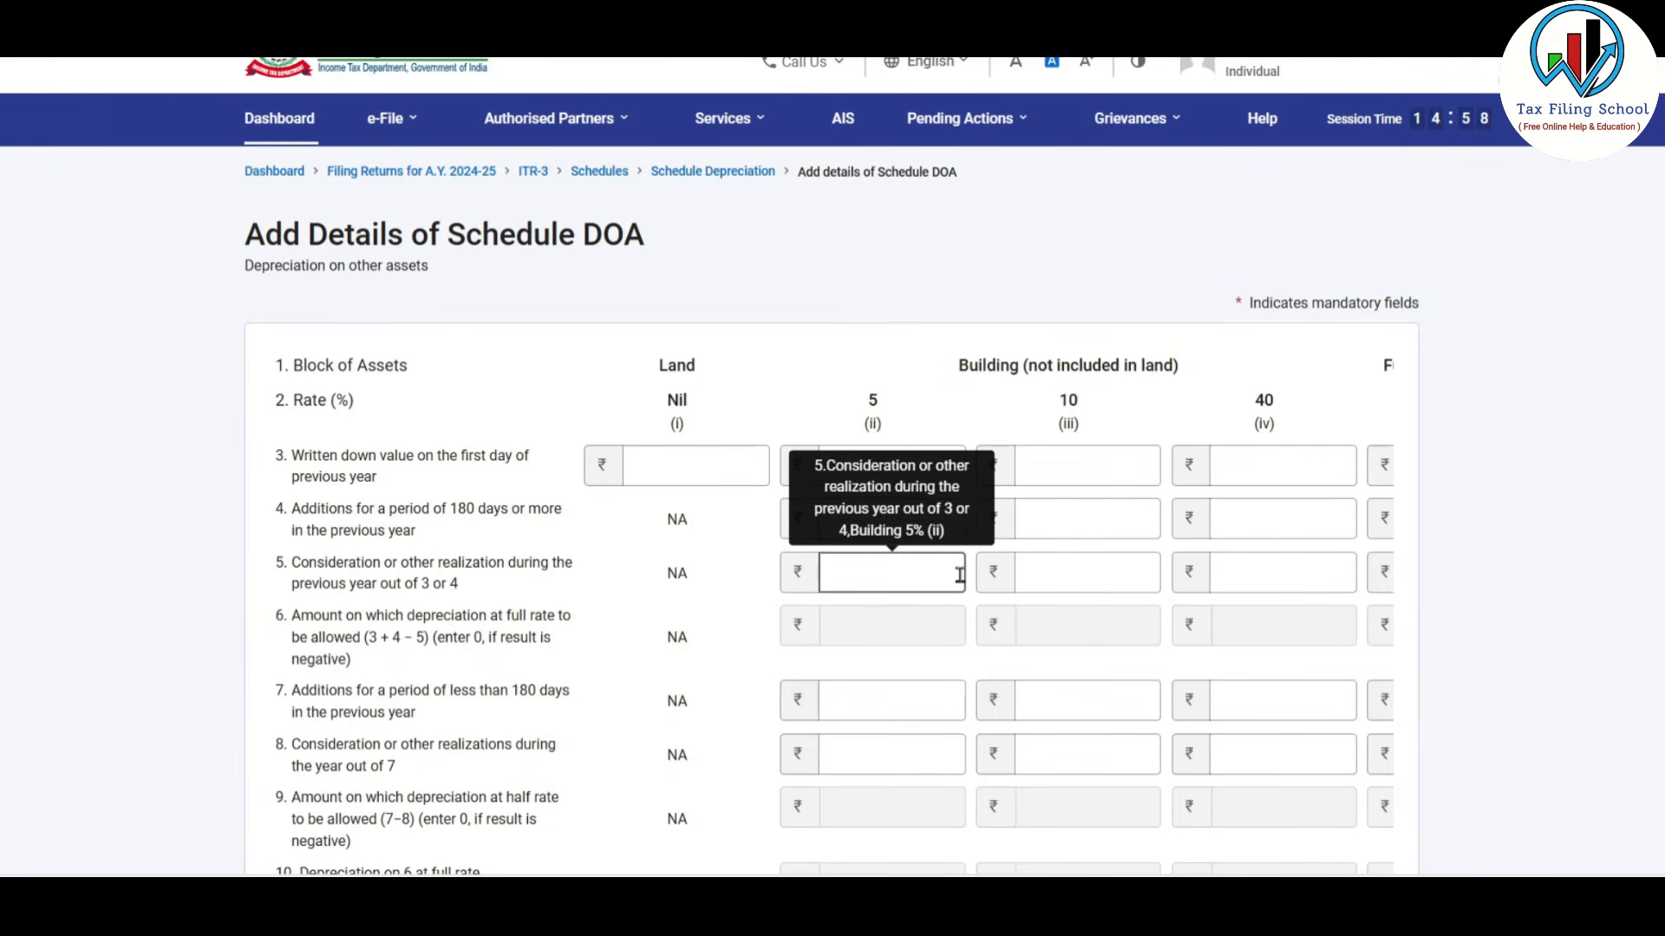
left_click(854, 465)
key("Tab")
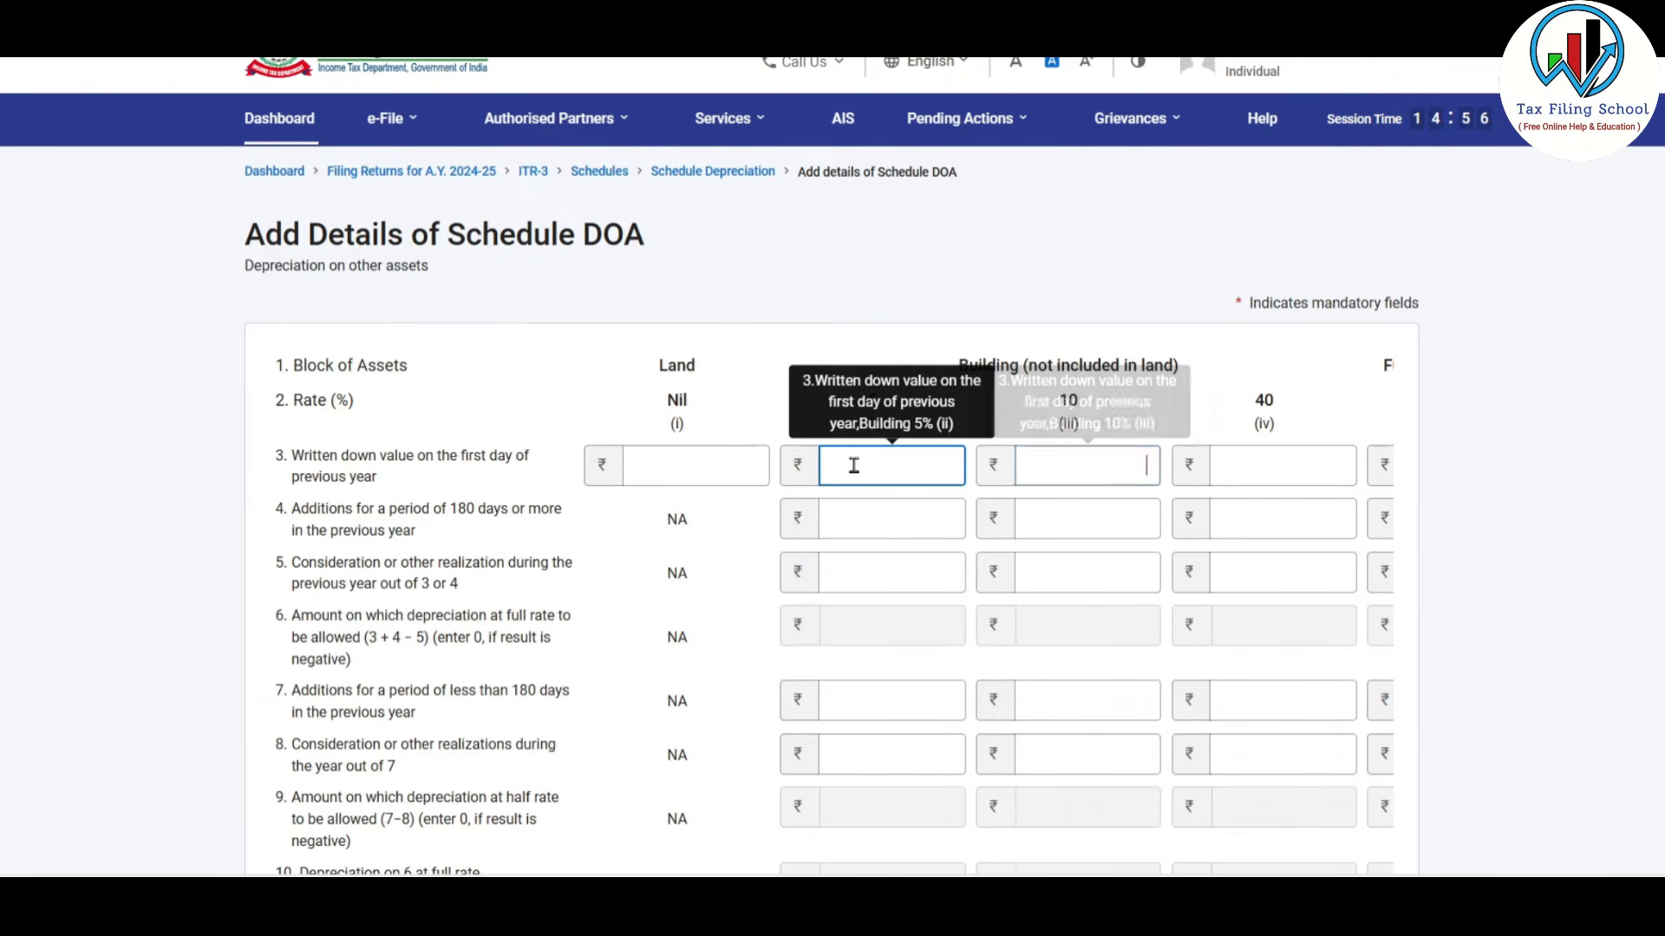
key("Tab")
key("Tab")
key("Tab")
key("Tab")
key("Tab")
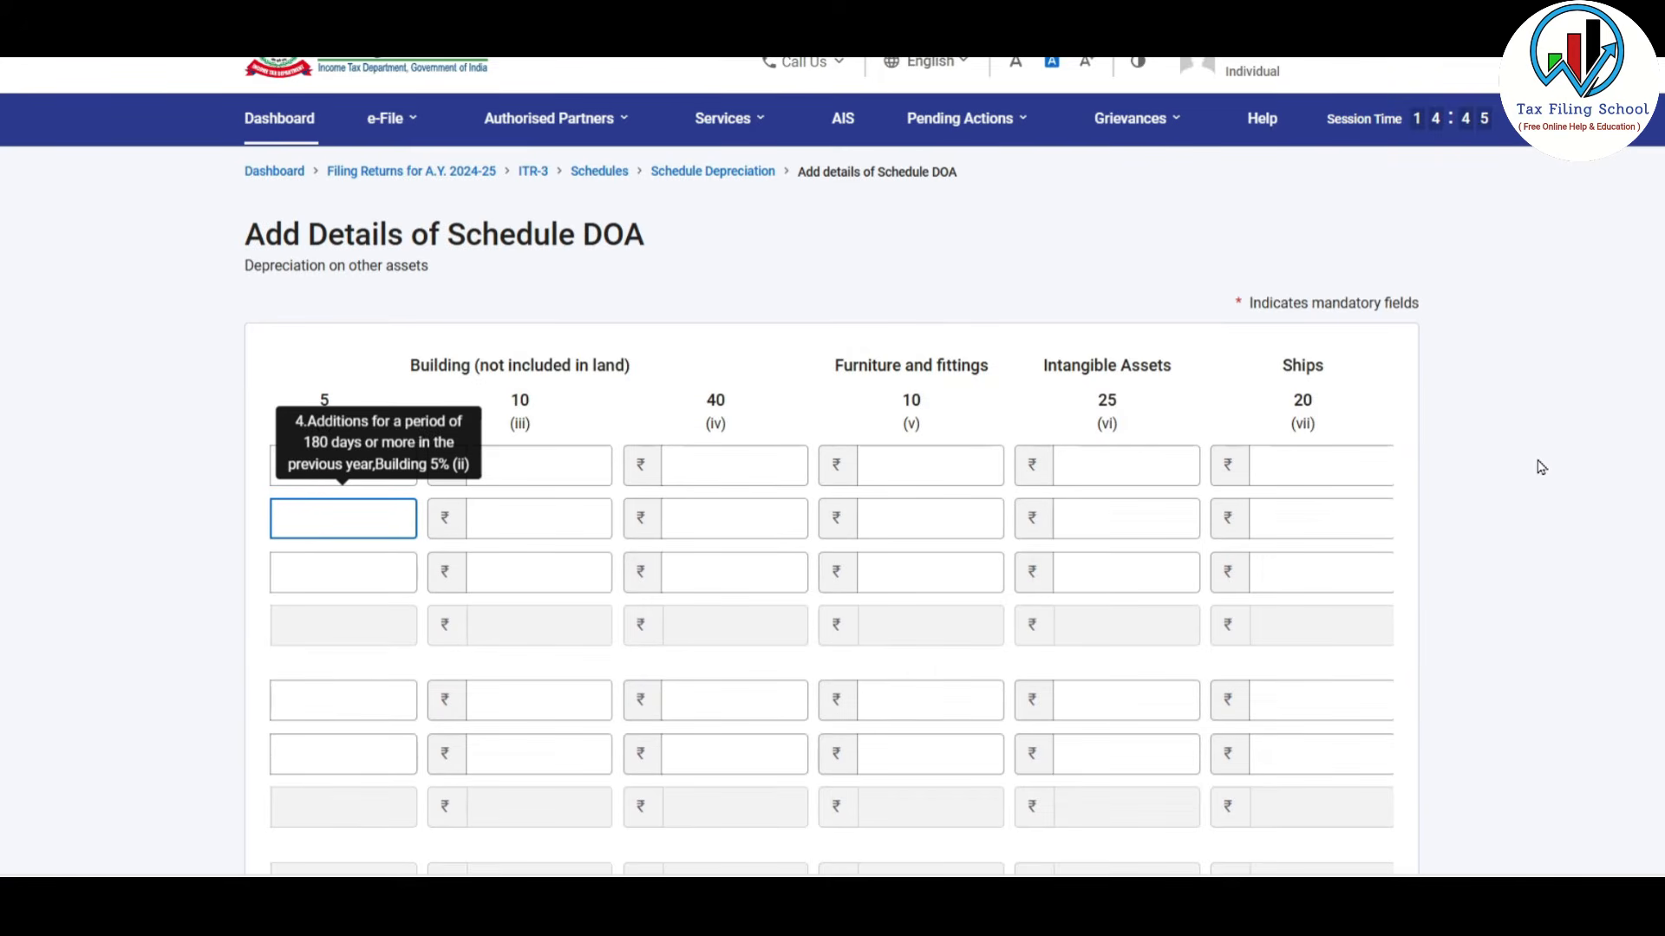
scroll(1540, 467, "down", 10)
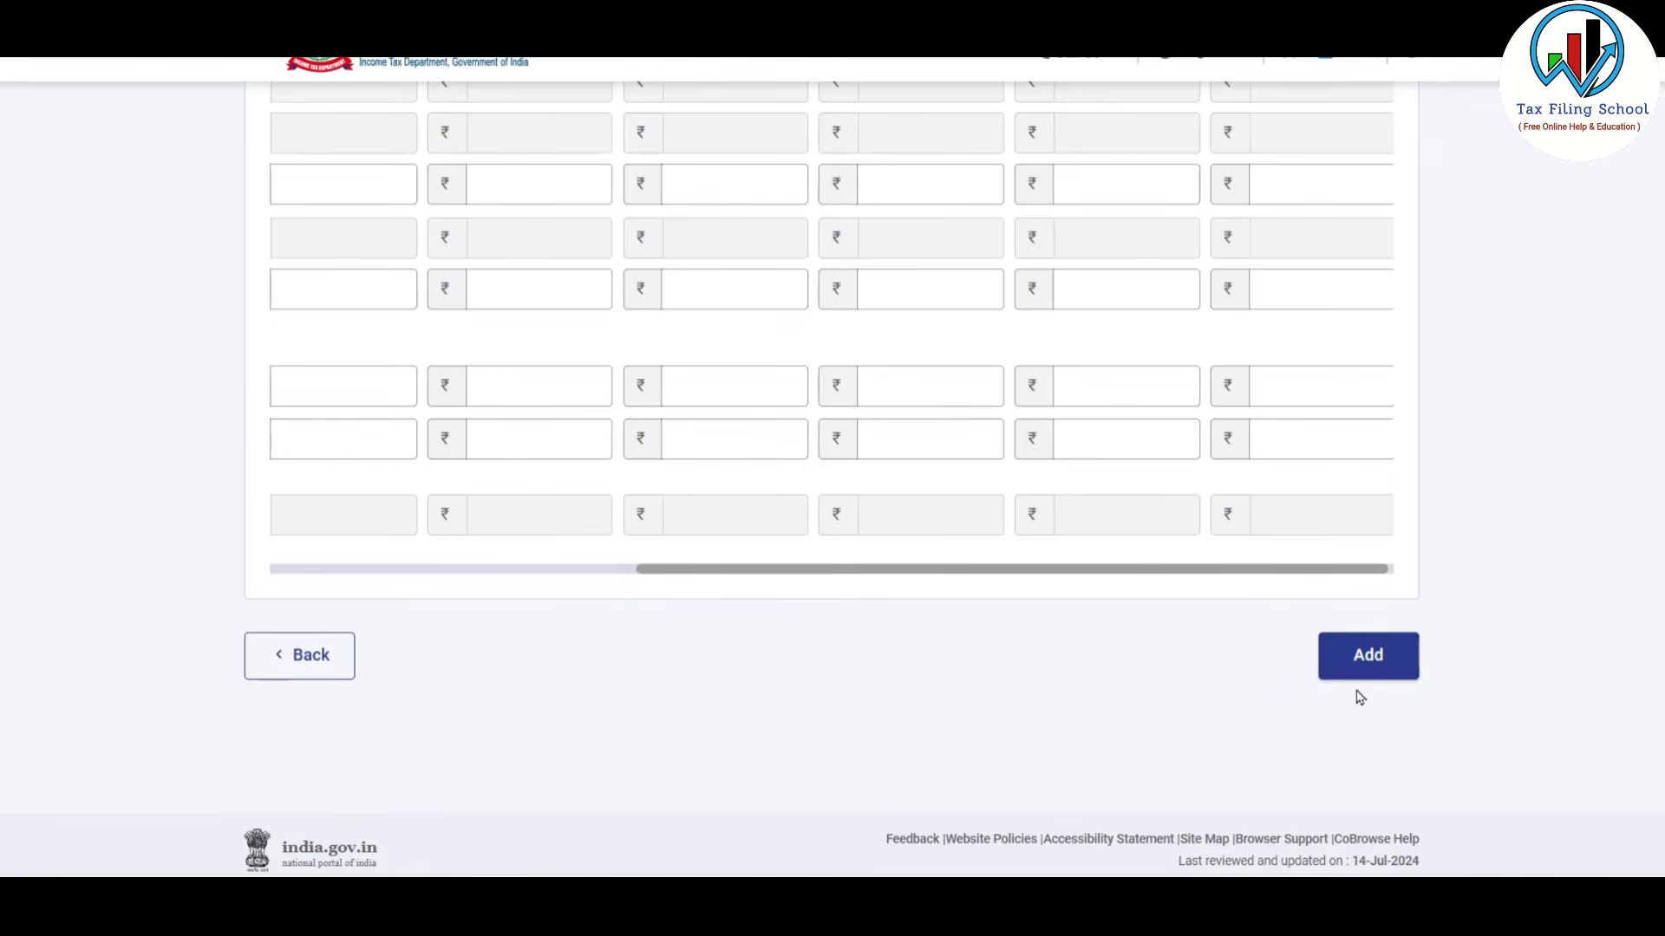
scroll(580, 680, "up", 10)
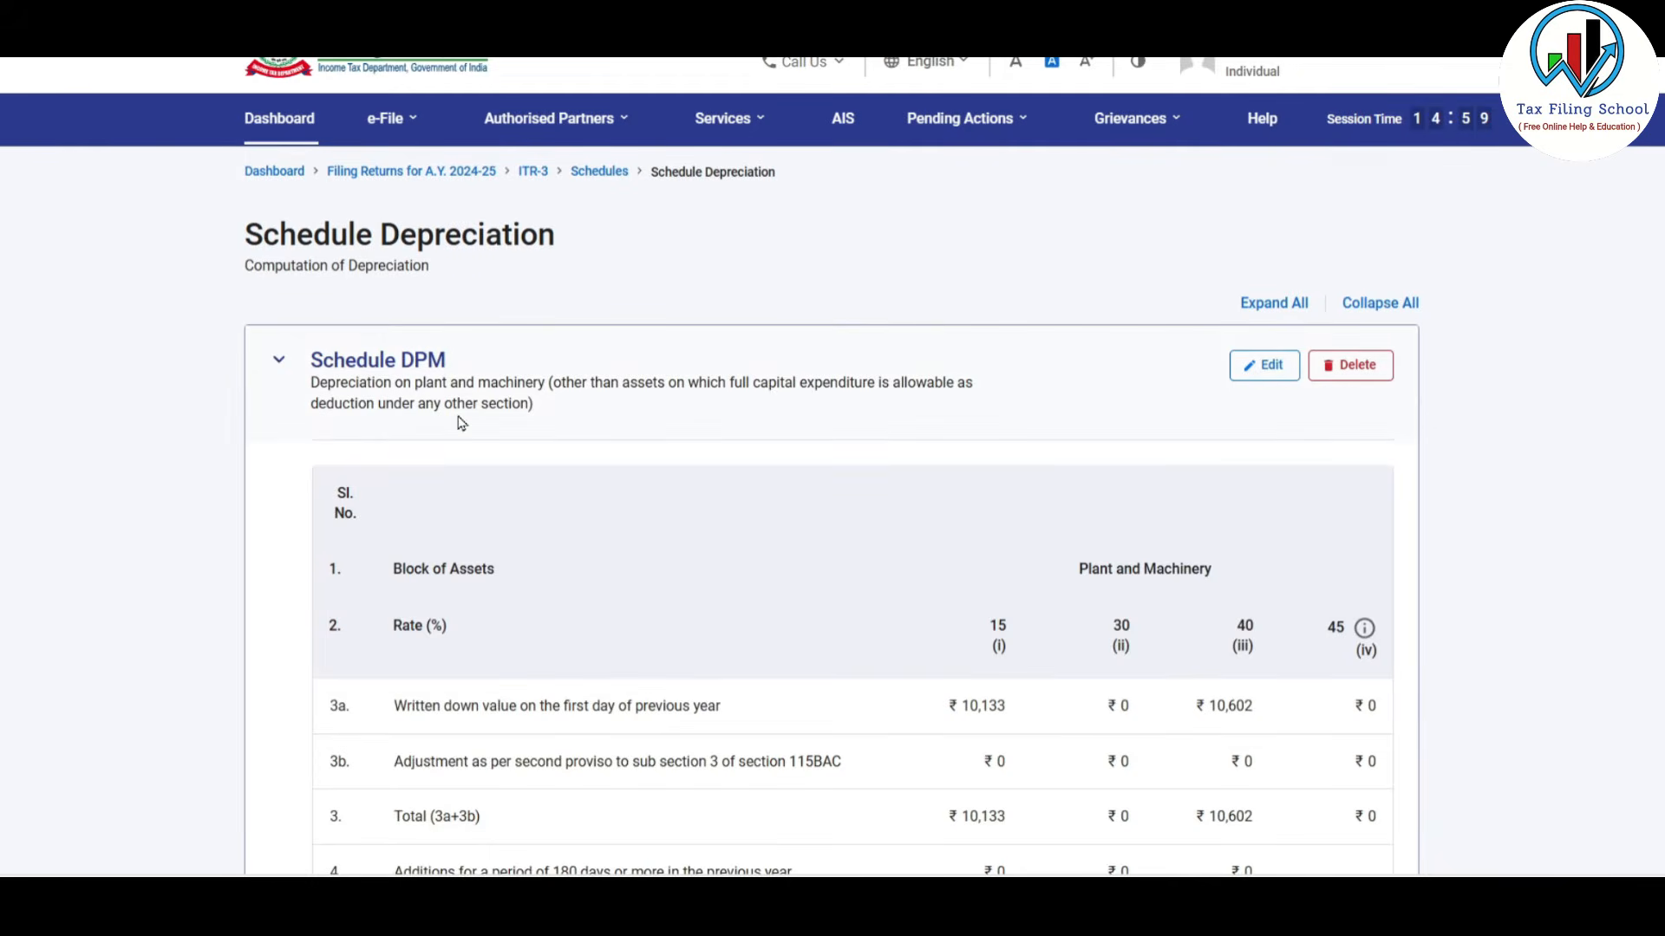
Step: Confirm Schedule DPM & DOA, and review and confirm the depreciation summary in Schedule DEP
scroll(727, 427, "down", 15)
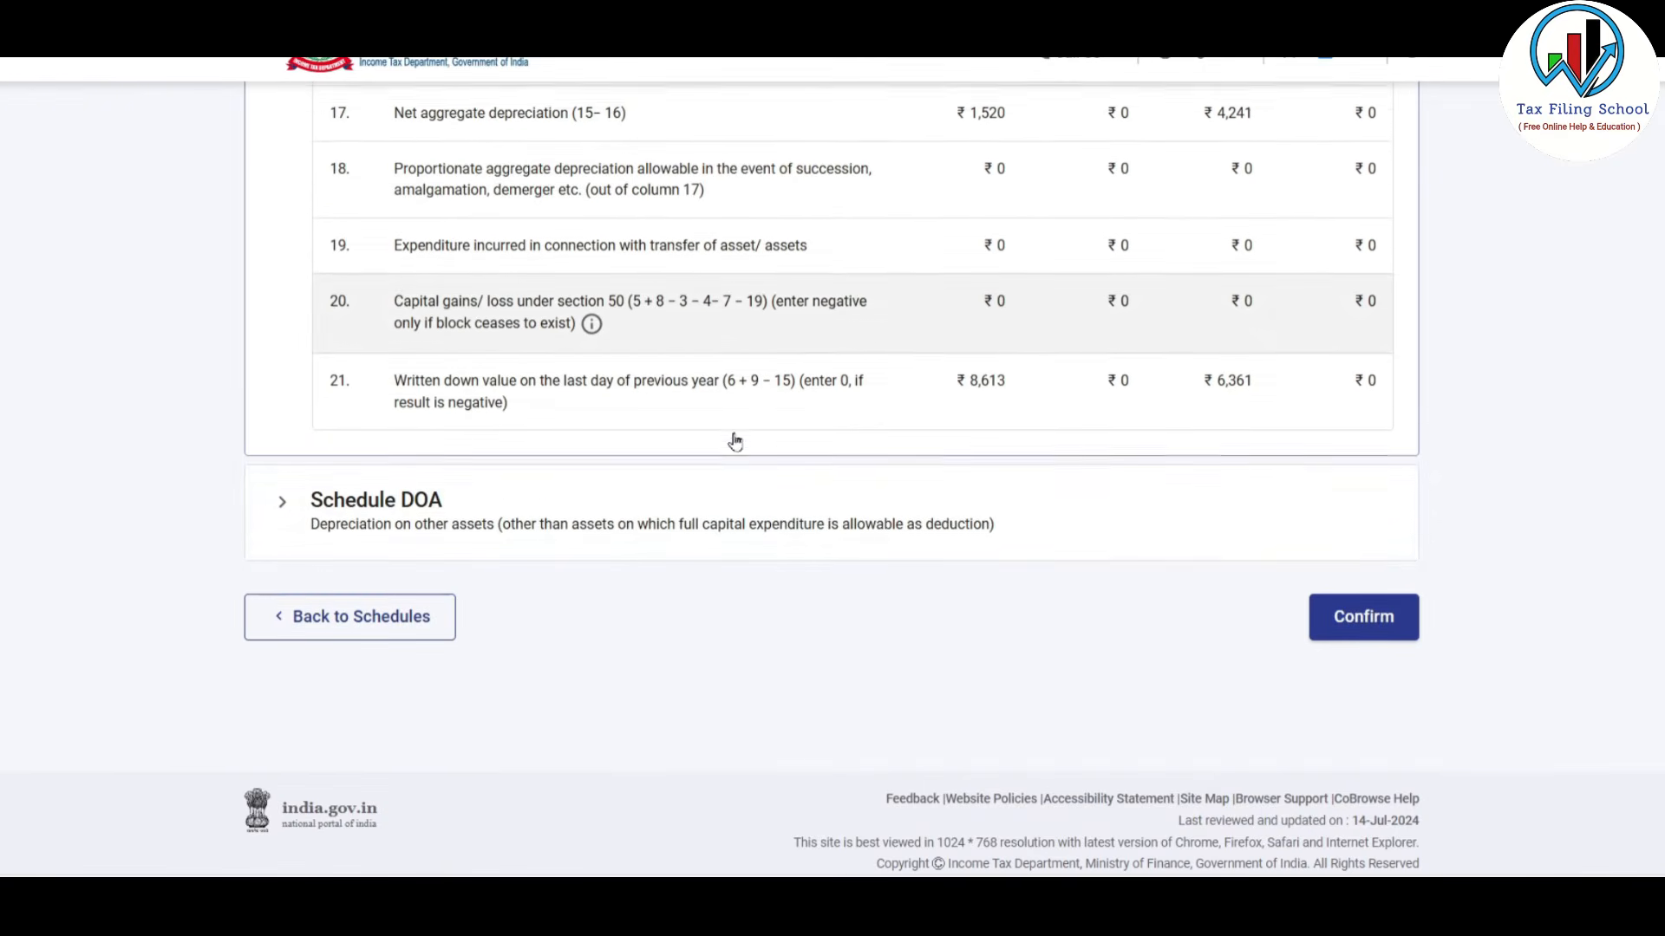
left_click(1368, 601)
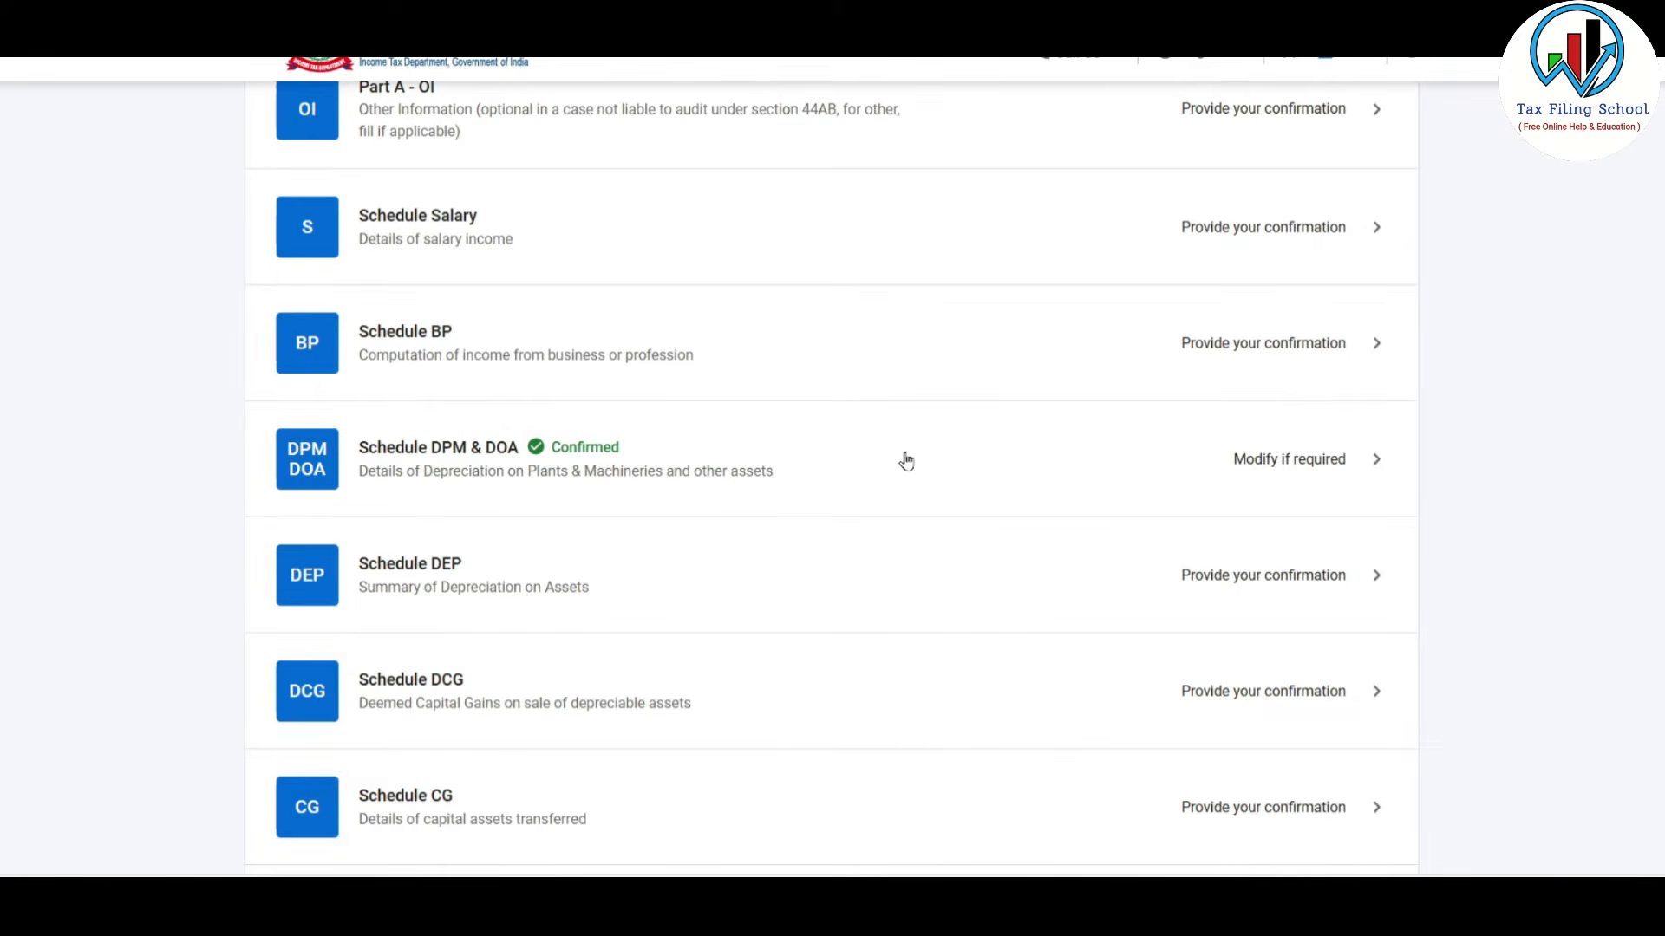
scroll(906, 460, "down", 1)
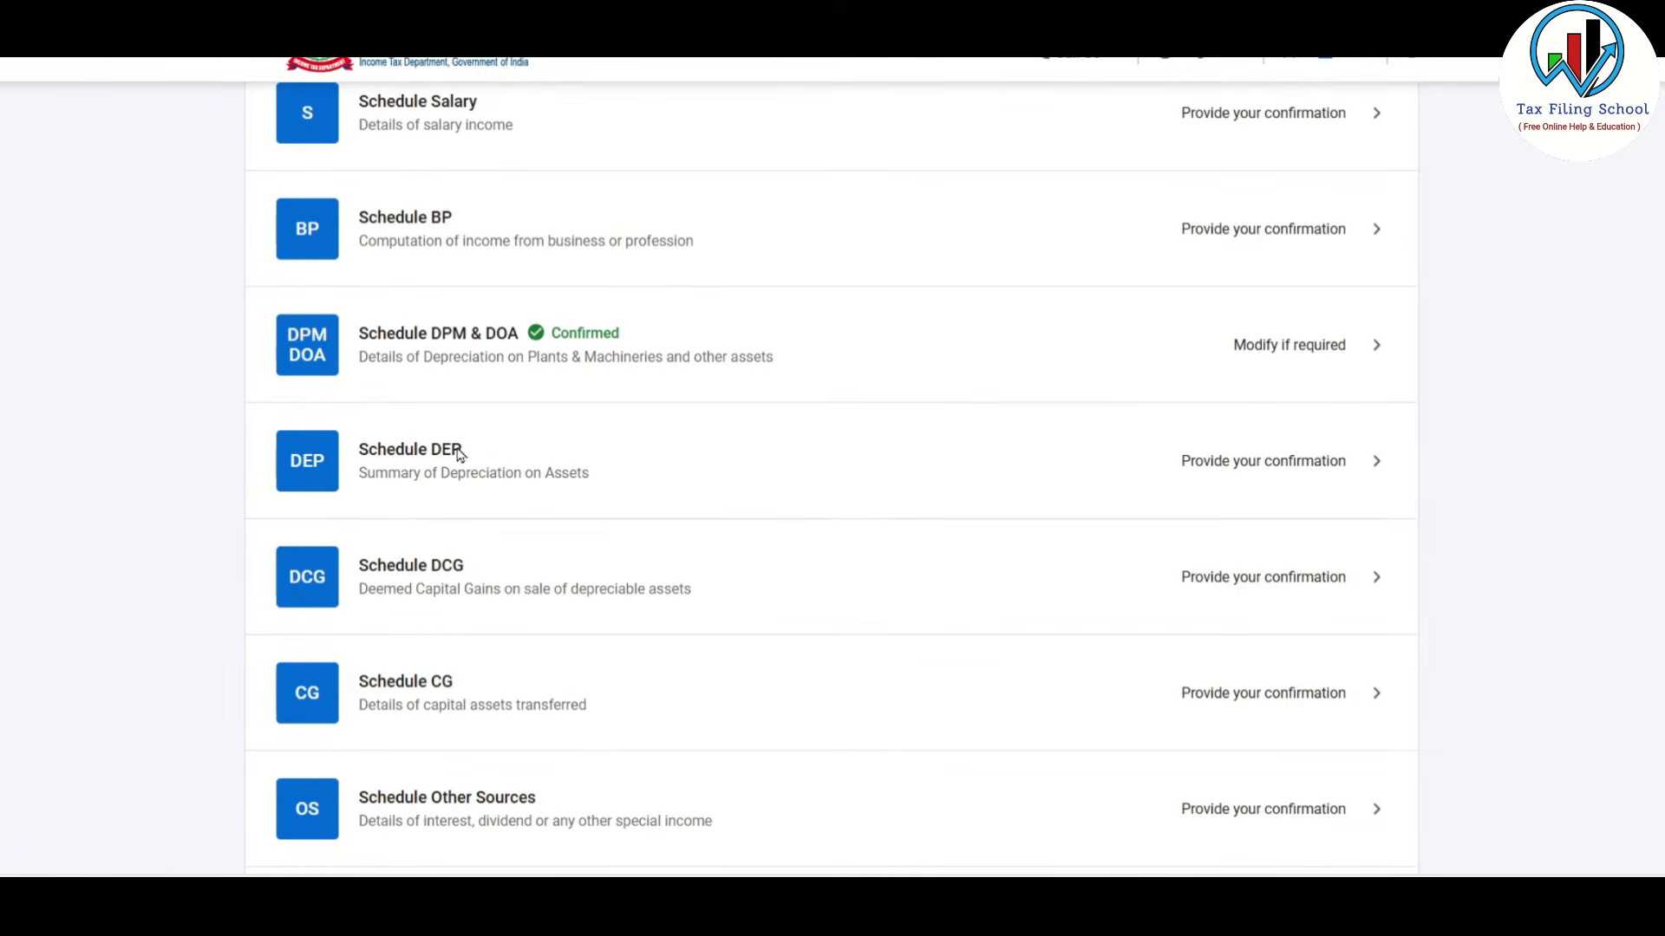
left_click(845, 468)
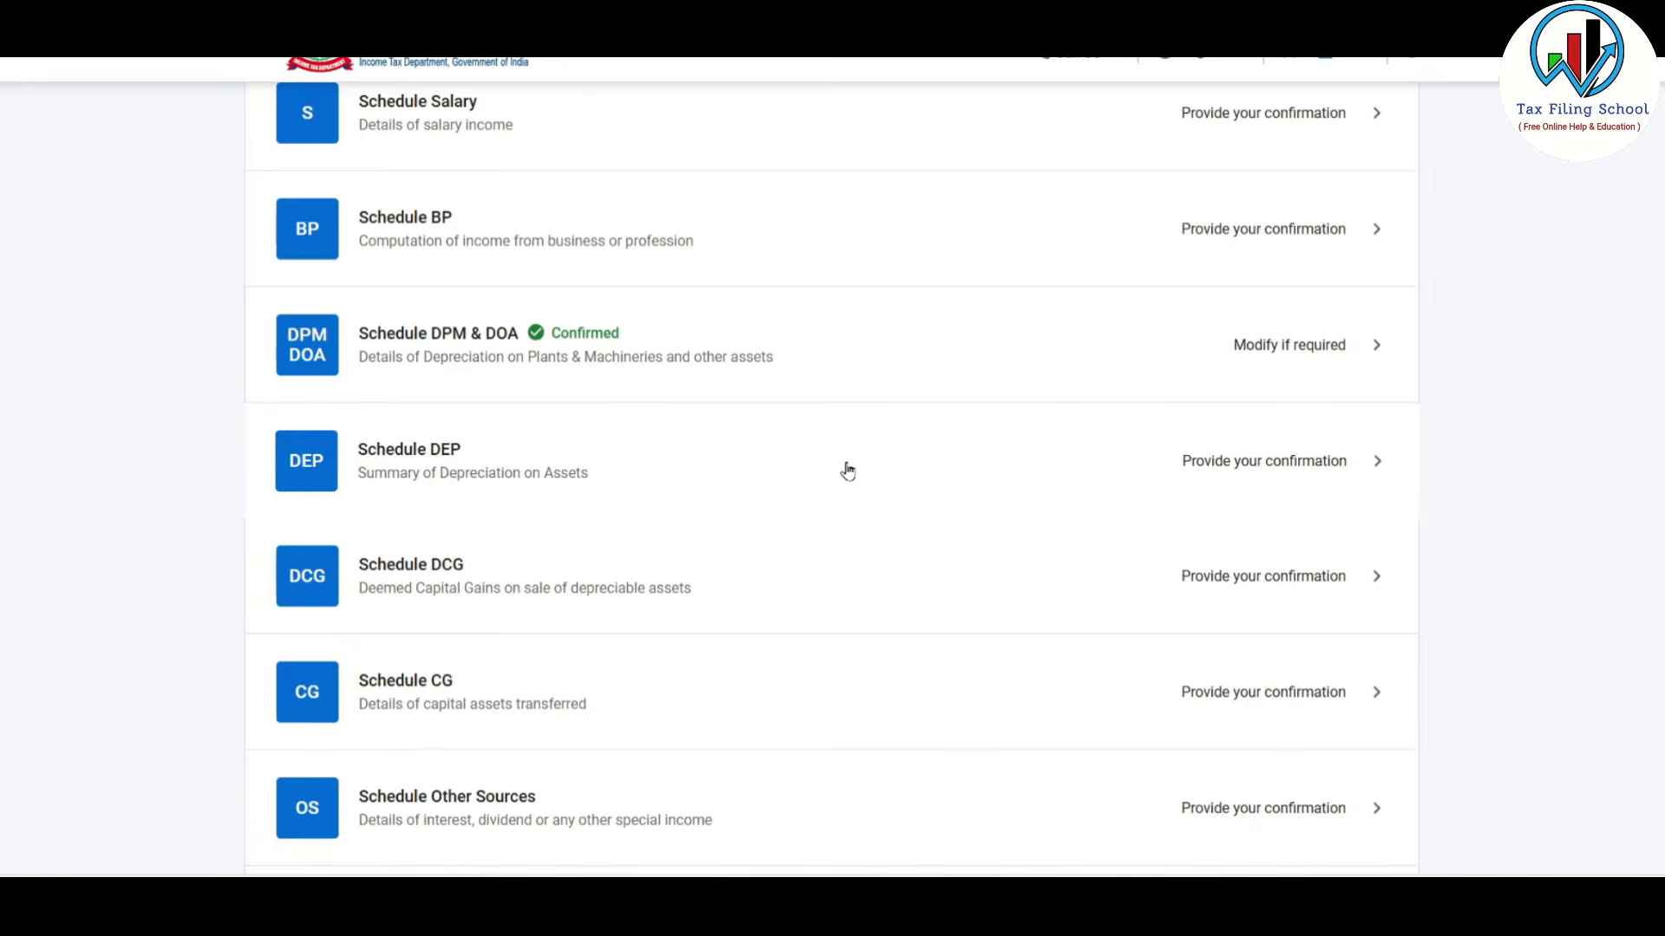
scroll(1075, 453, "down", 2)
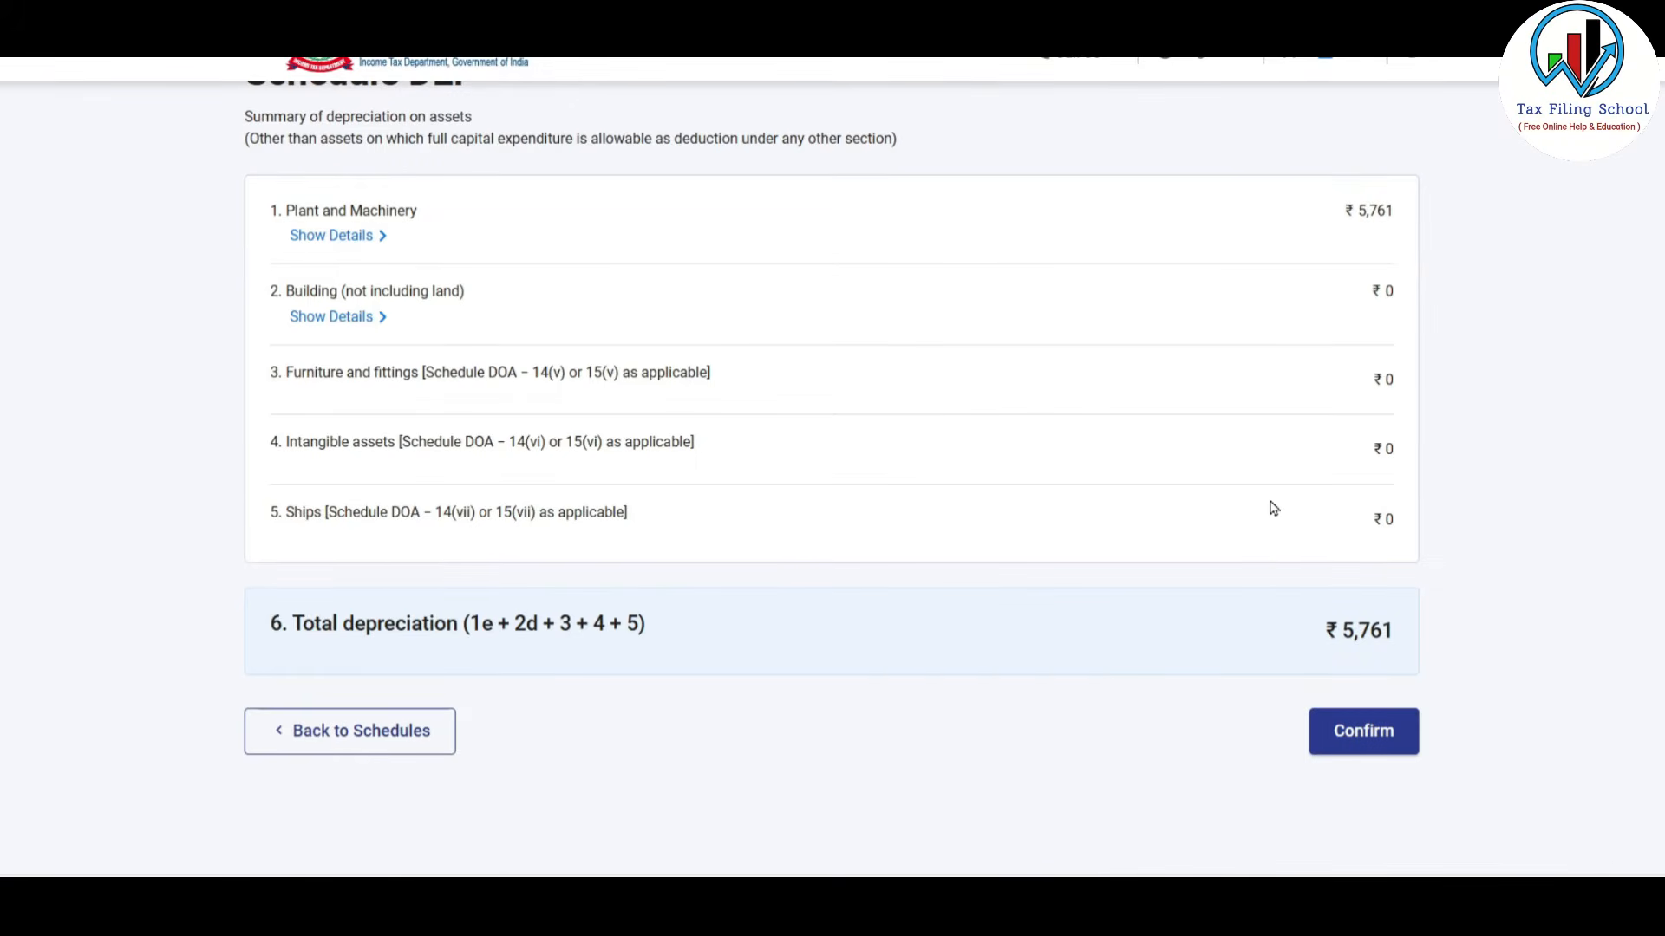
left_click(1364, 730)
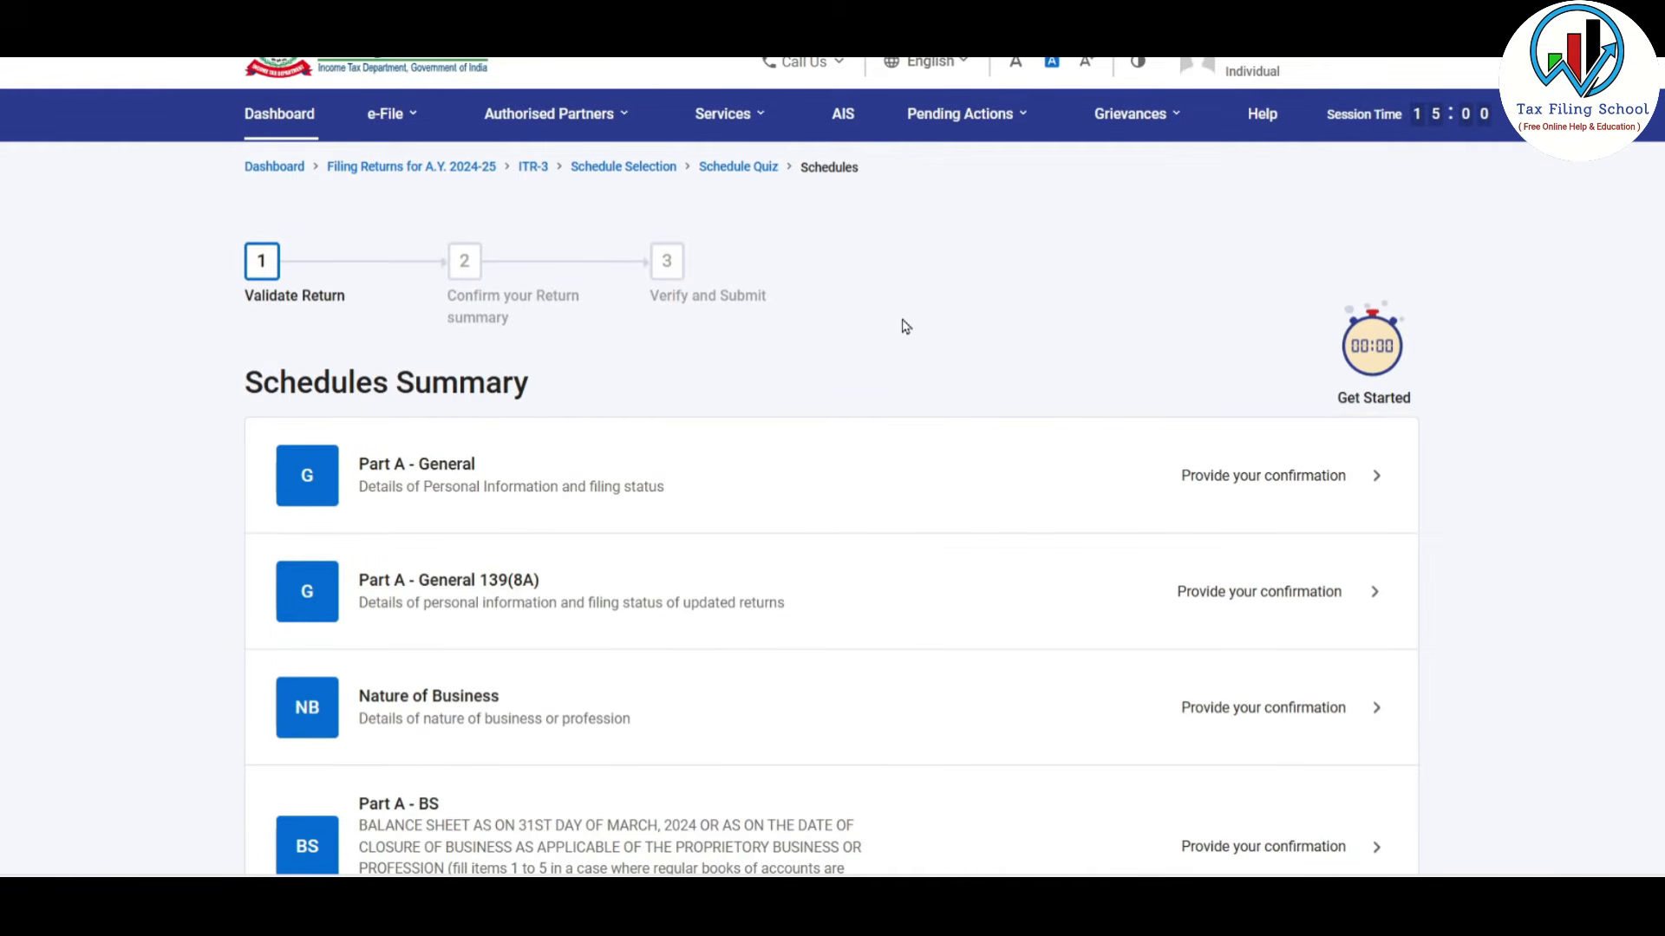
Step: Open Schedule Other Sources from the Schedules Summary list
scroll(781, 407, "down", 12)
scroll(832, 476, "down", 2)
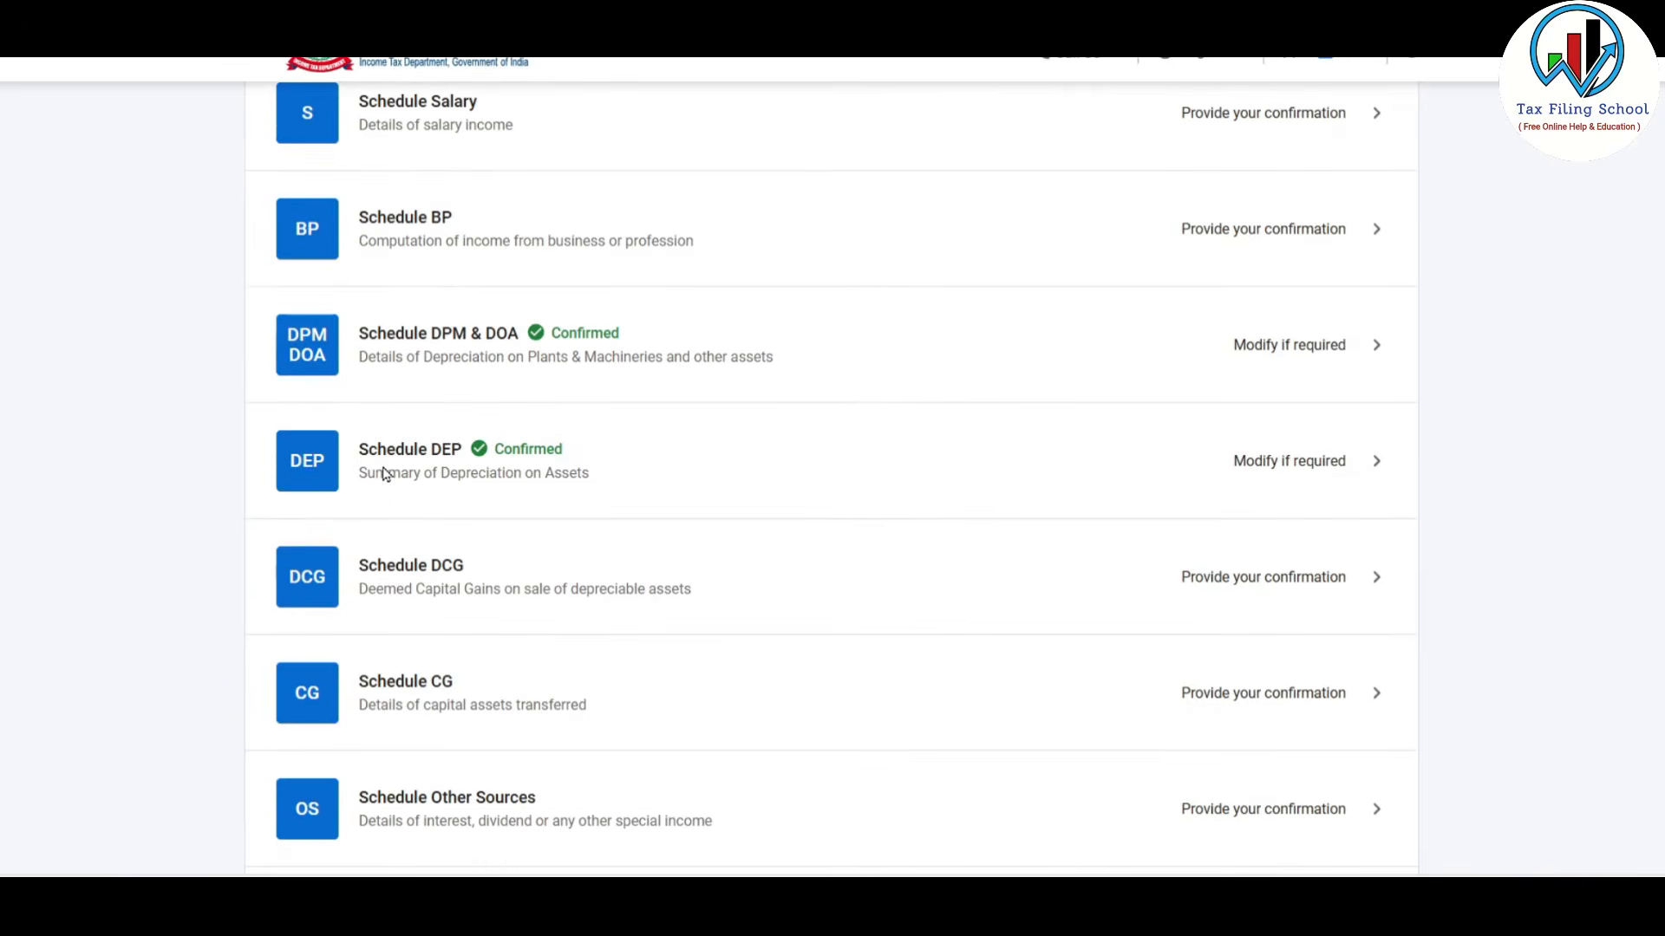
scroll(919, 461, "down", 2)
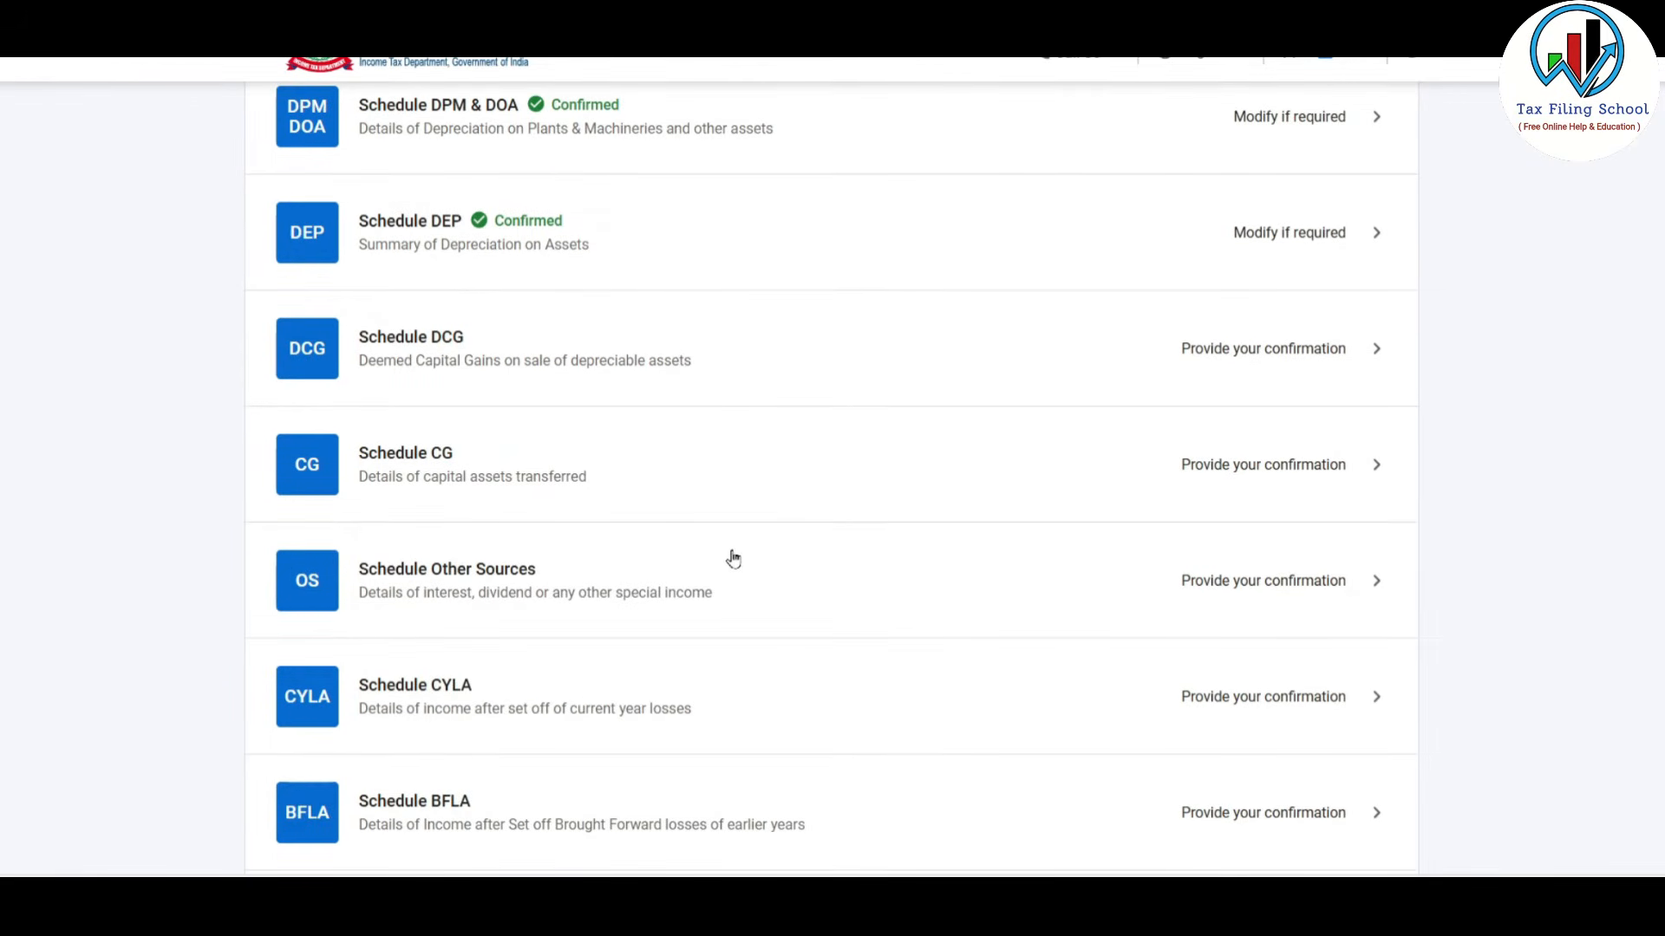
scroll(595, 502, "down", 2)
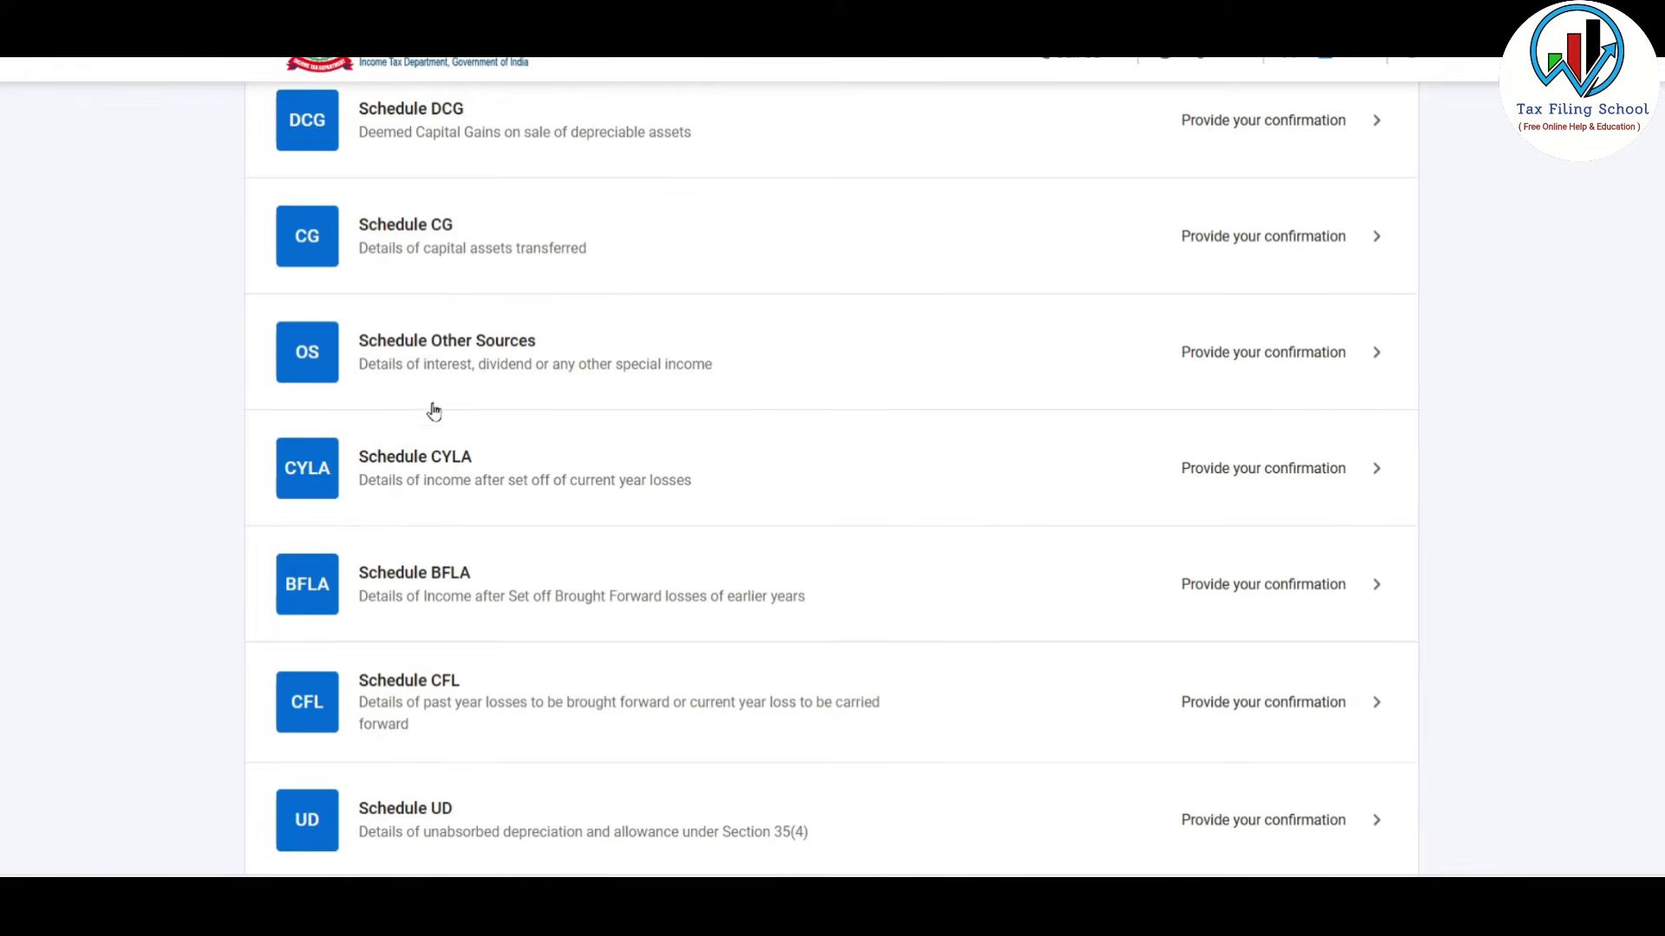
left_click(1226, 345)
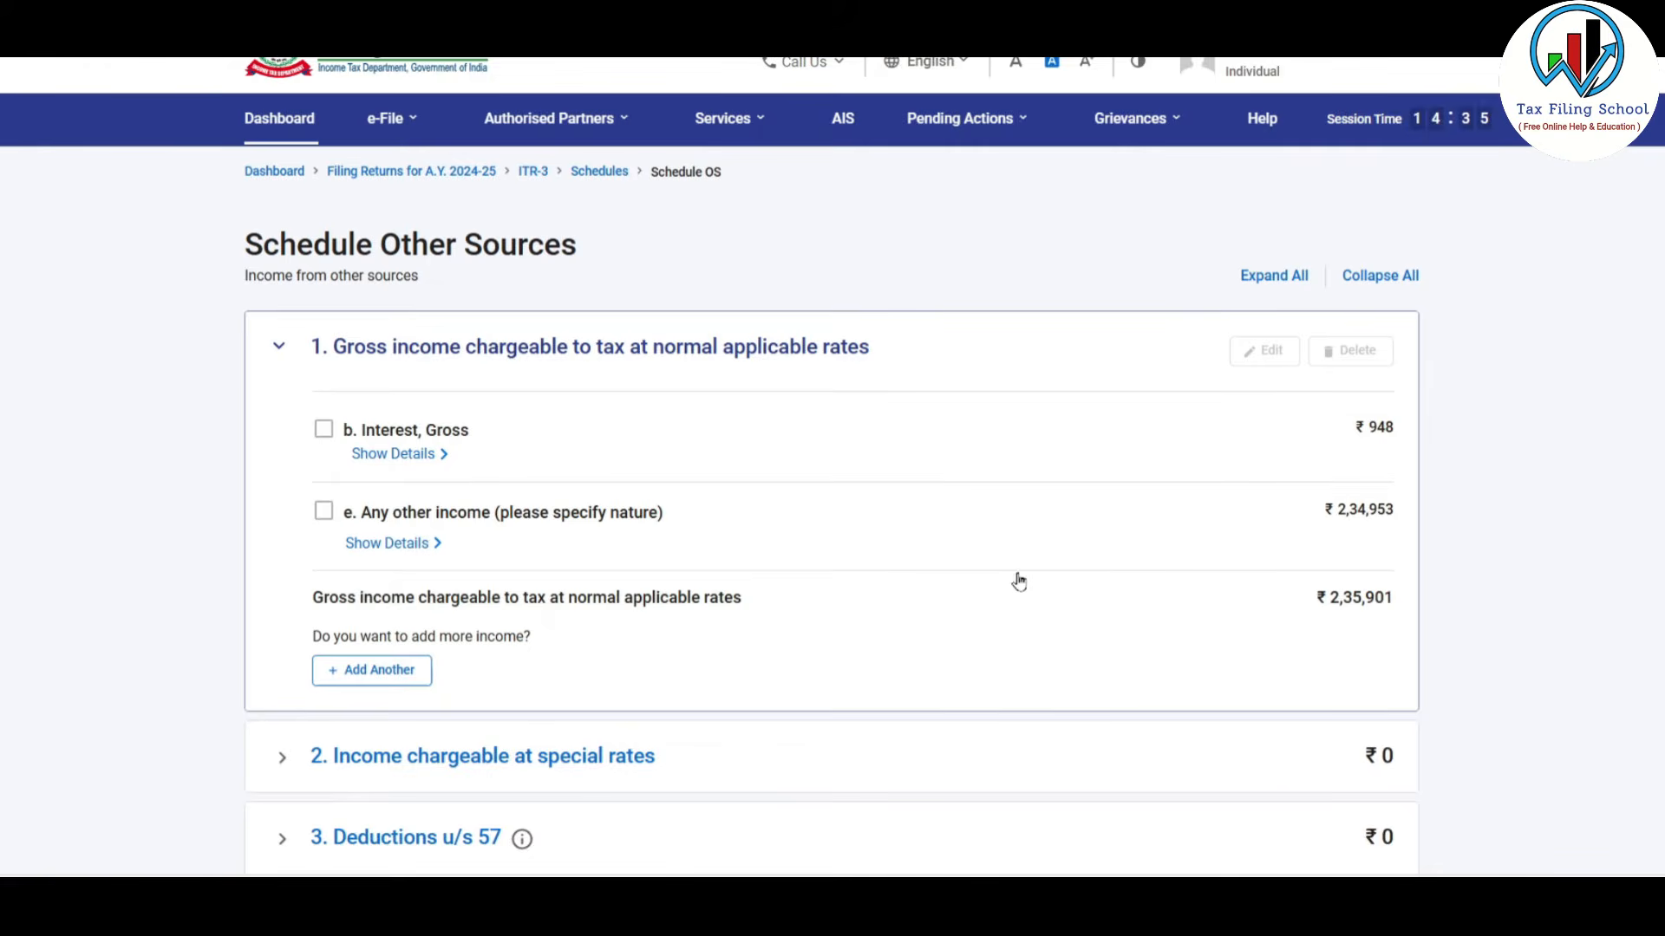
Step: Delete the "Any other income" entry from the gross income chargeable at normal applicable rates
left_click(324, 513)
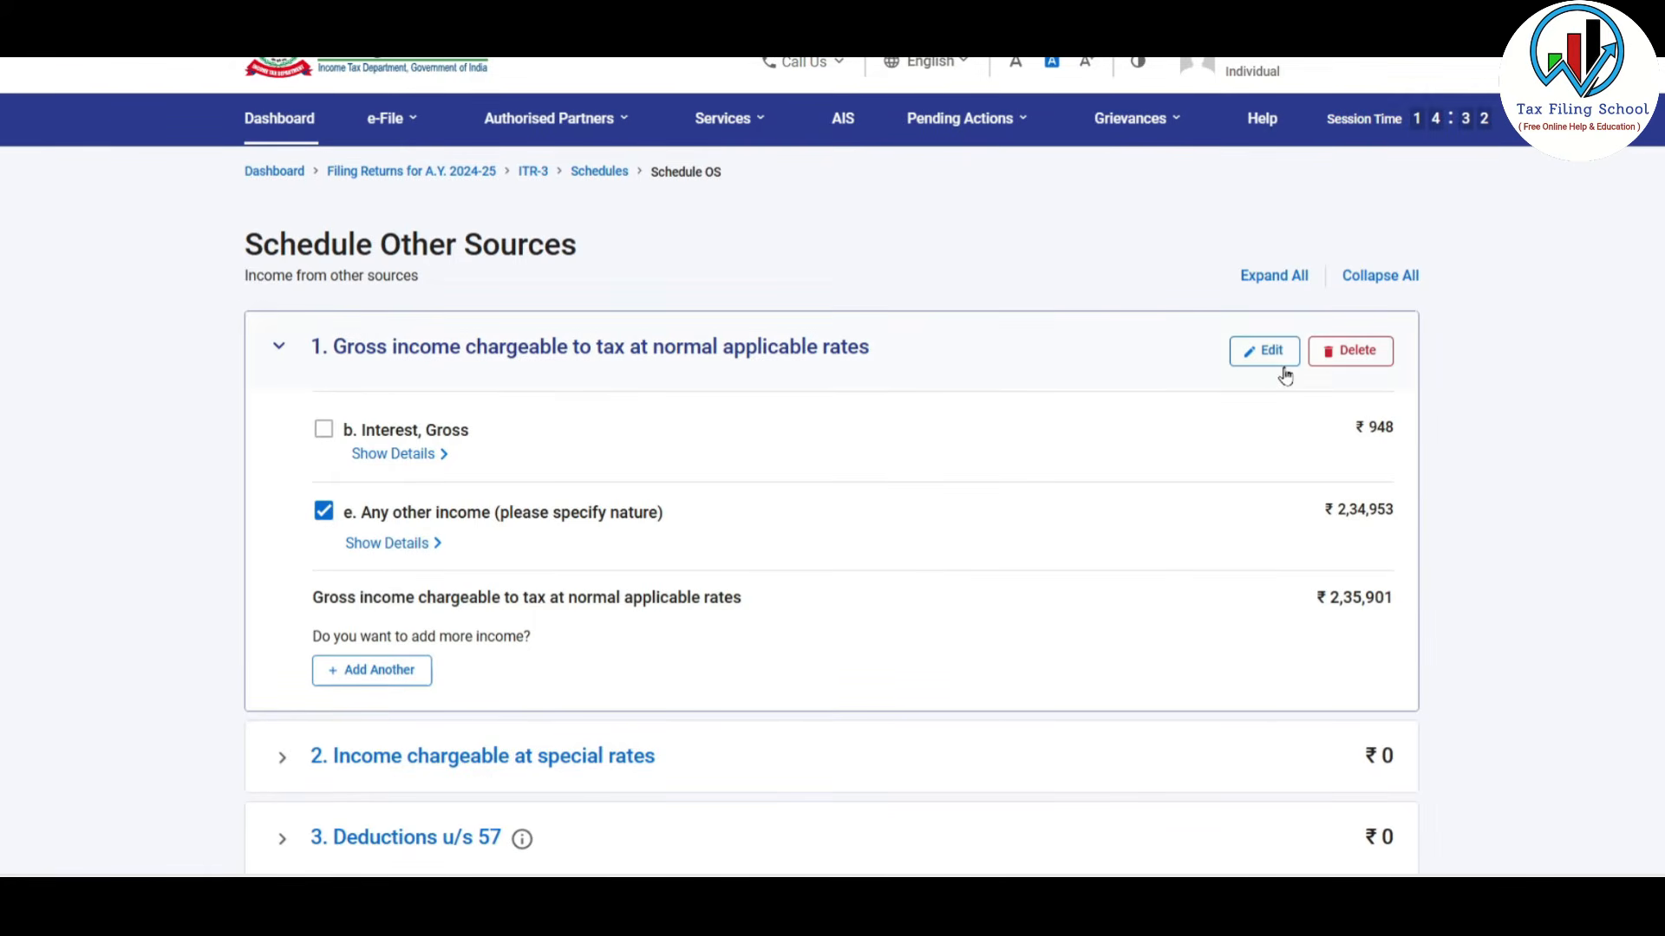
left_click(1348, 361)
left_click(1016, 532)
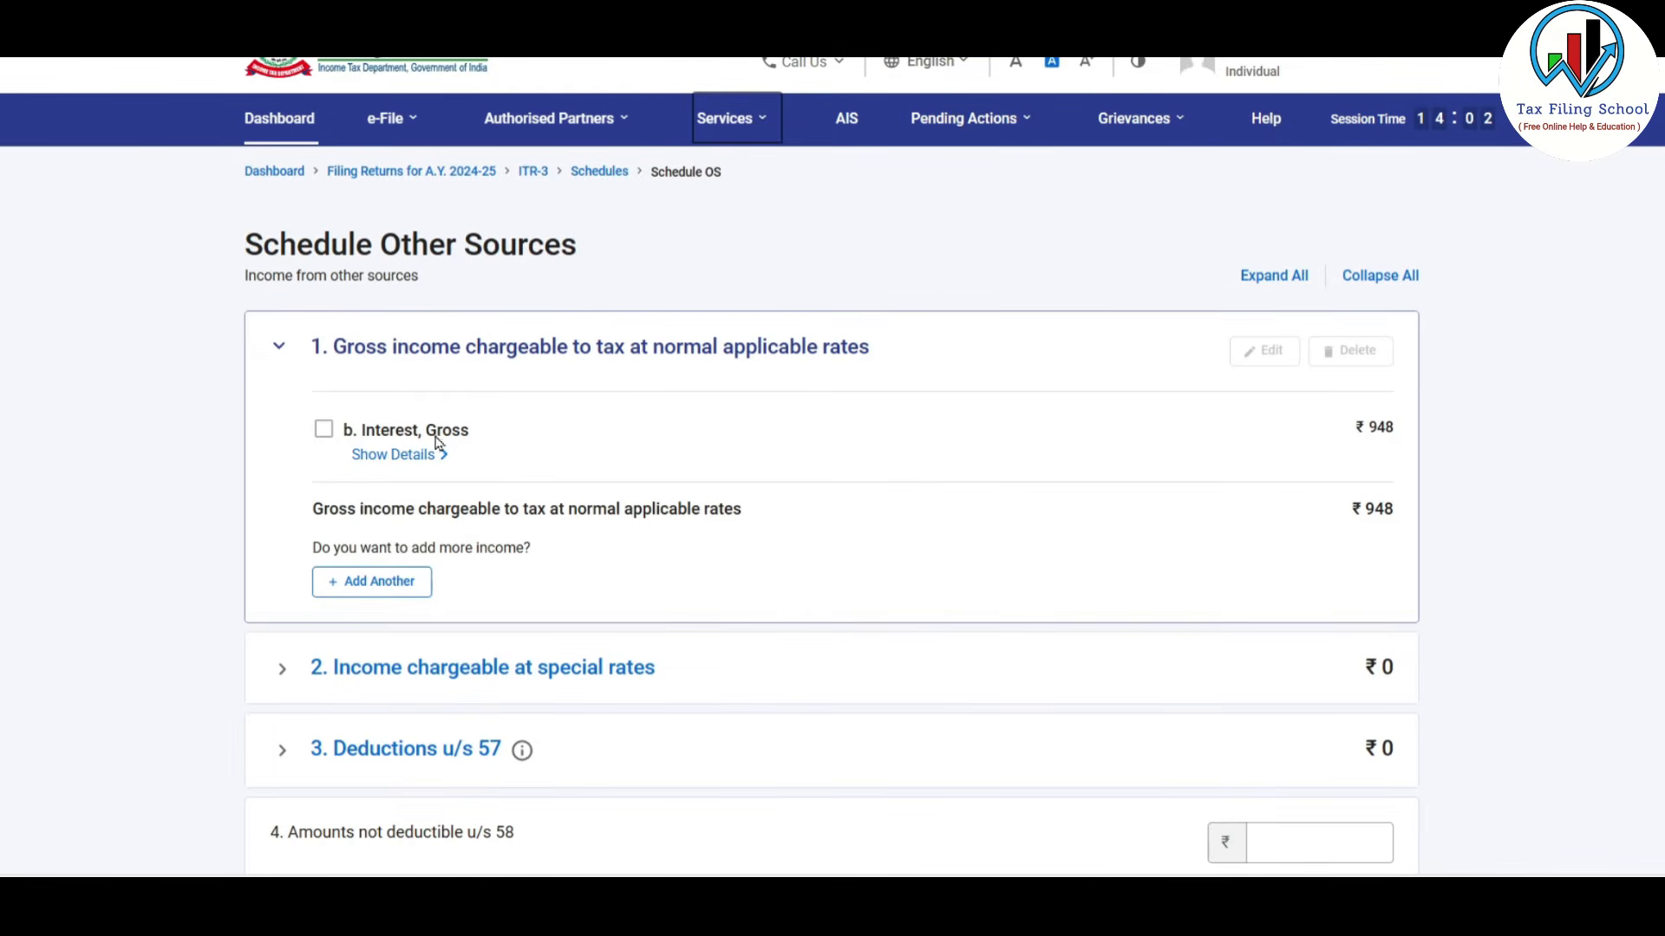
Step: Add a "Dividends, Gross" entry to the normal-rate income with 1,500 as dividend income other than (ii)
left_click(324, 429)
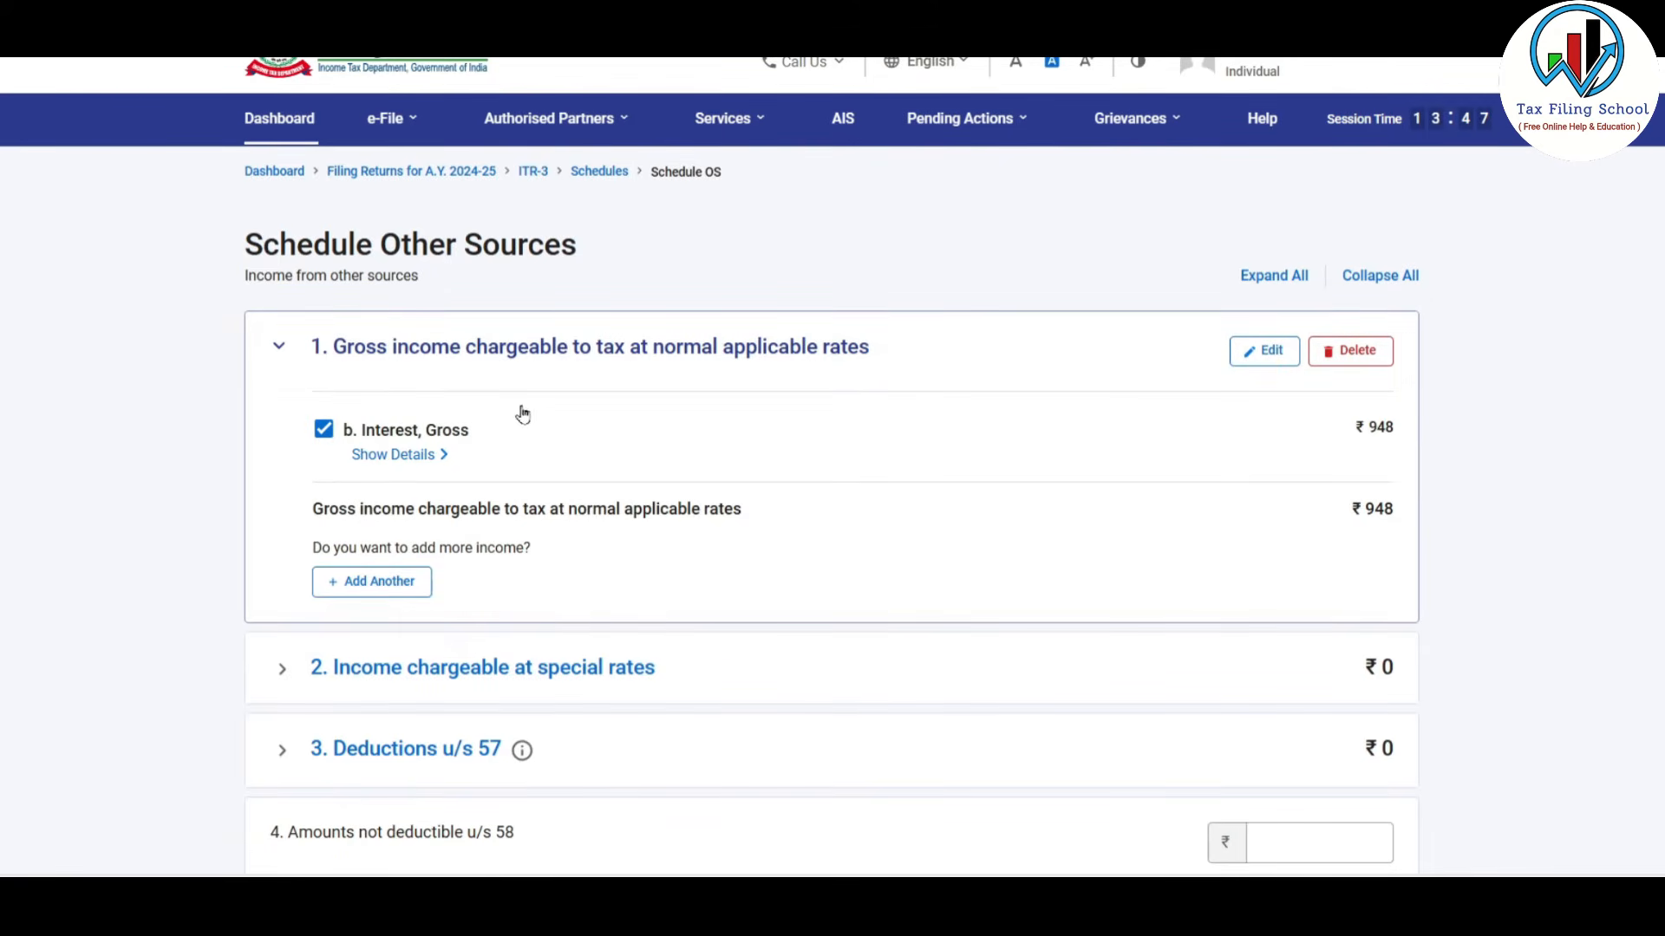
left_click(389, 592)
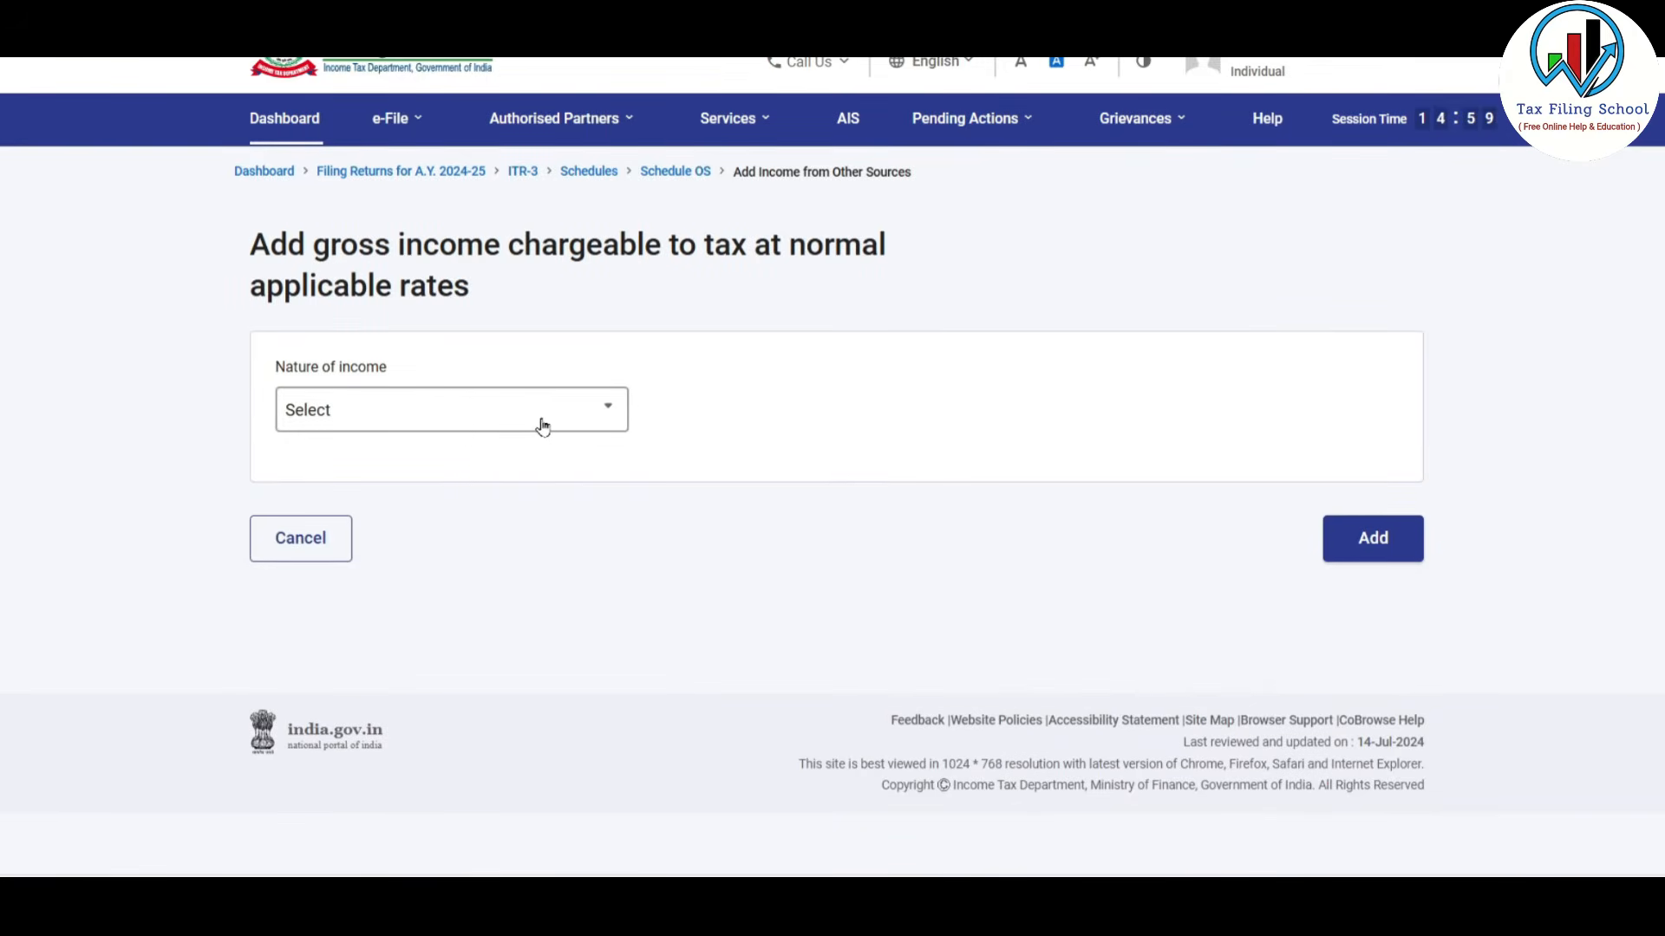
left_click(543, 427)
left_click_drag(625, 486, 626, 575)
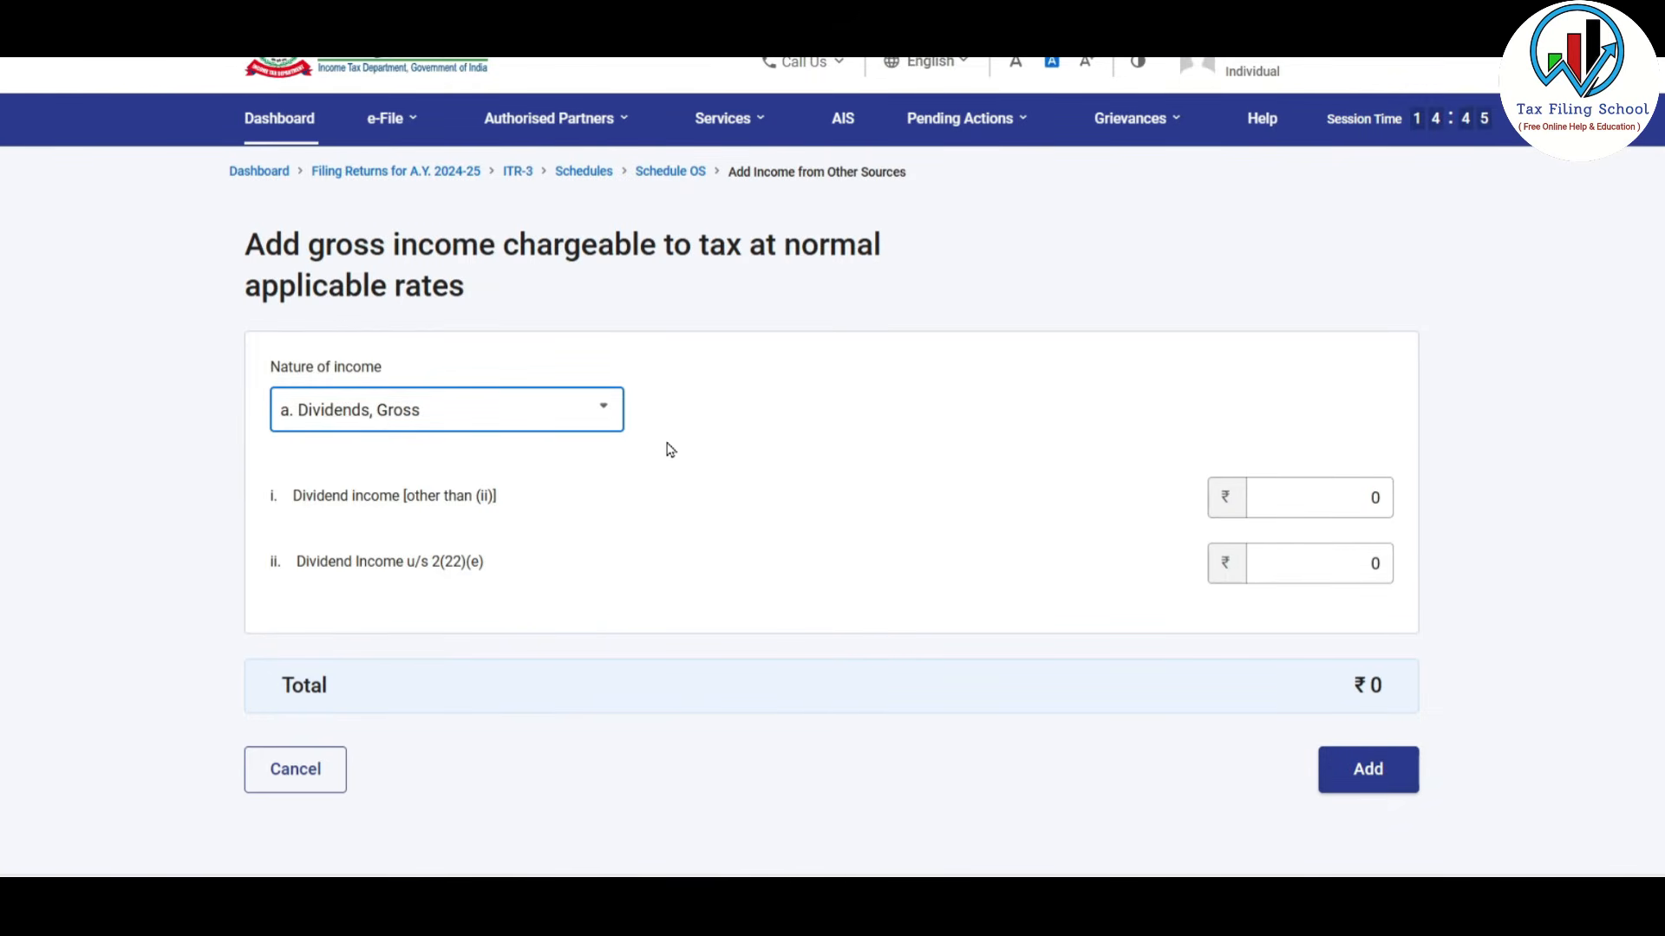
left_click(1317, 508)
type("1500")
left_click(1058, 532)
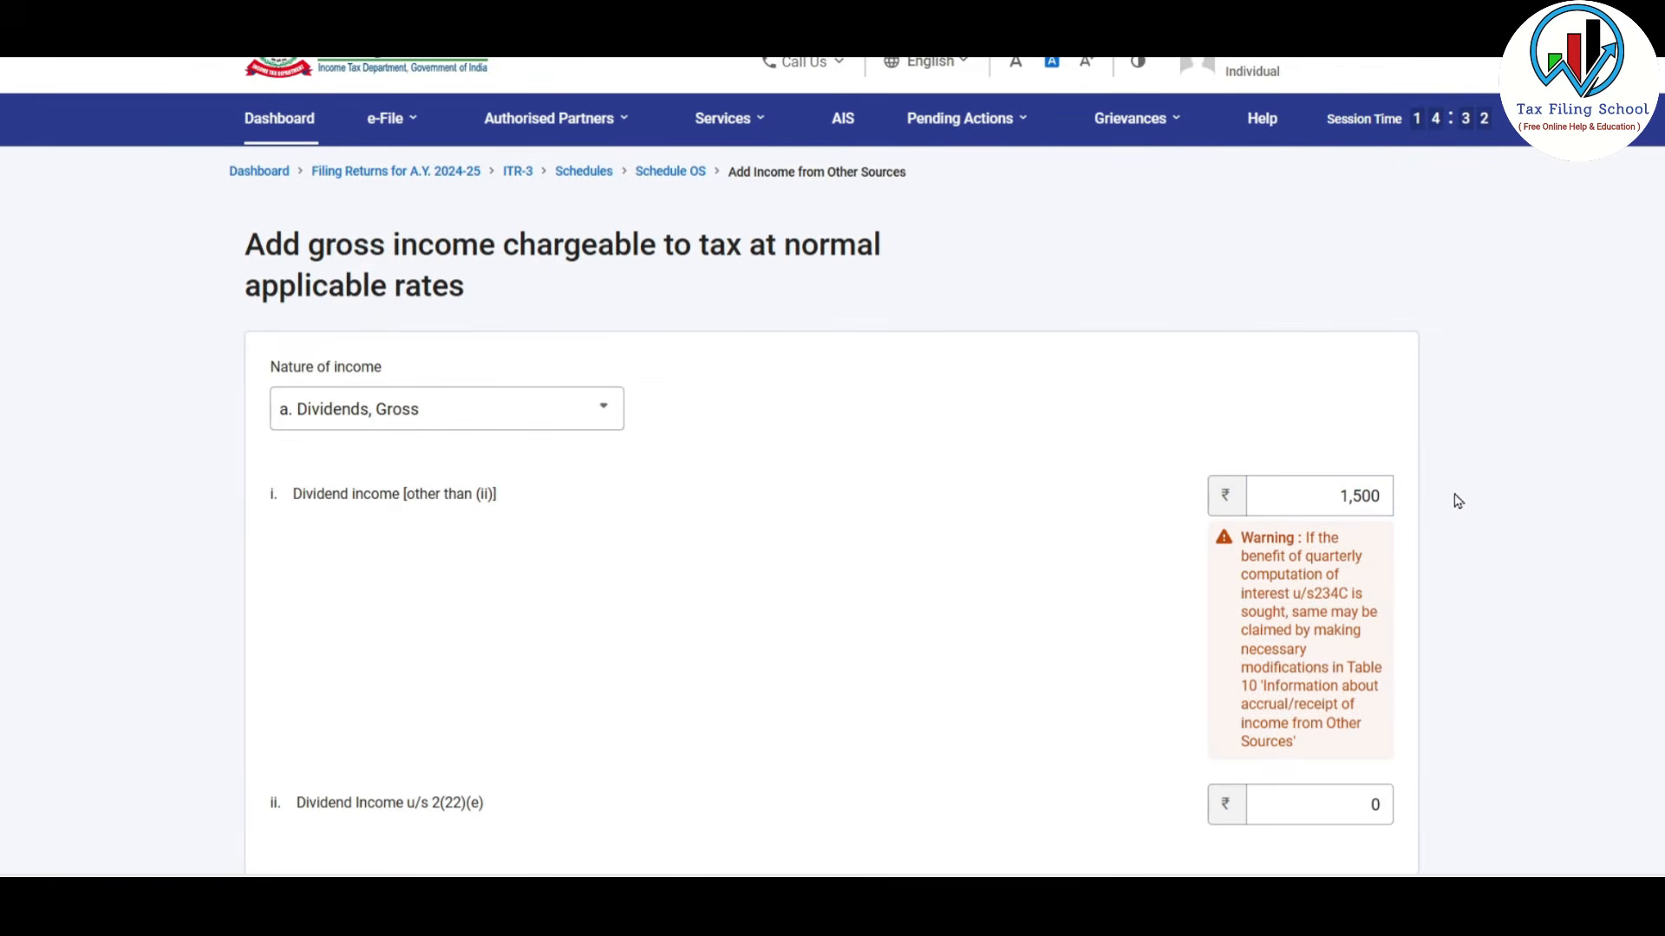
scroll(1478, 464, "down", 2)
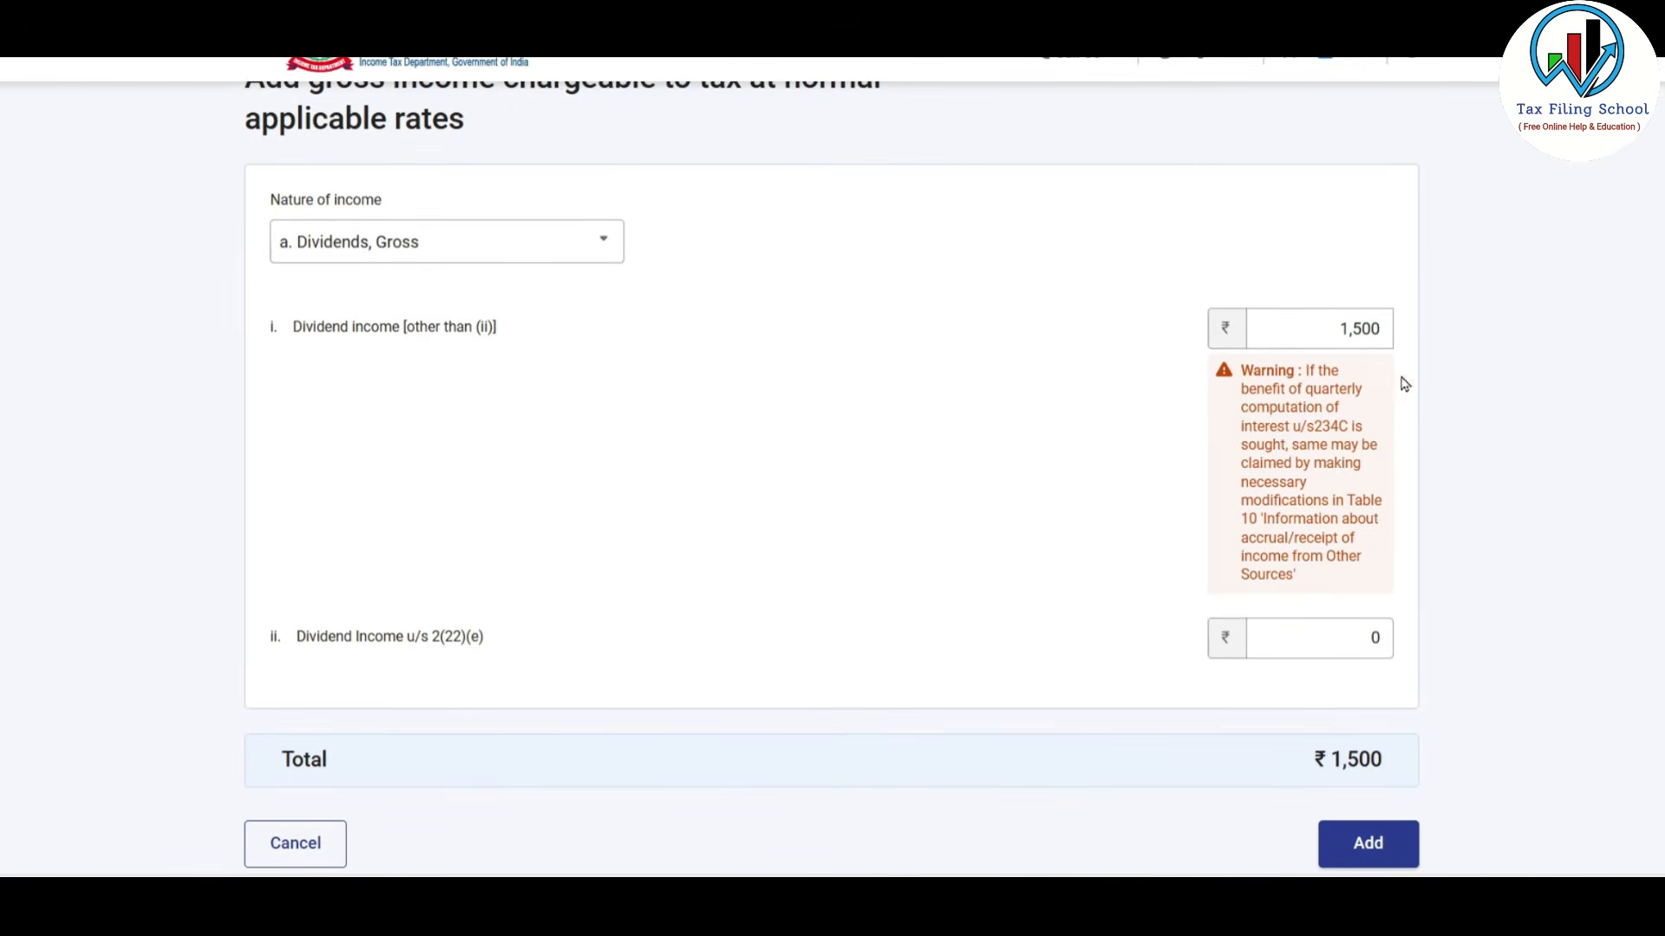
scroll(1433, 348, "down", 3)
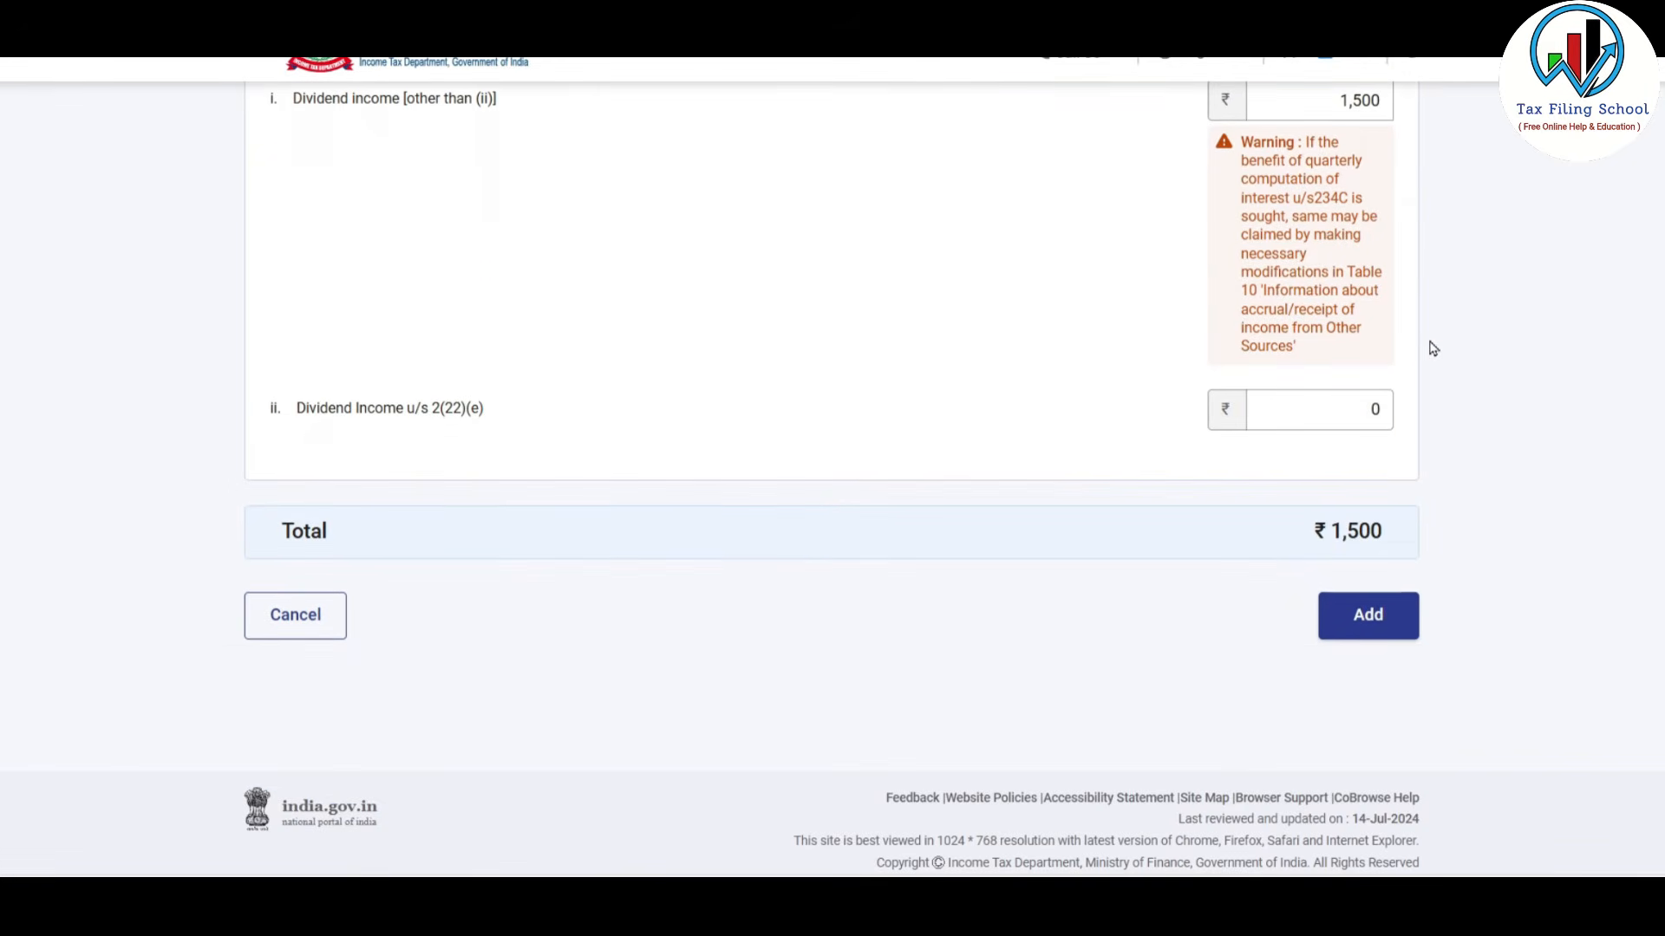
left_click(1382, 629)
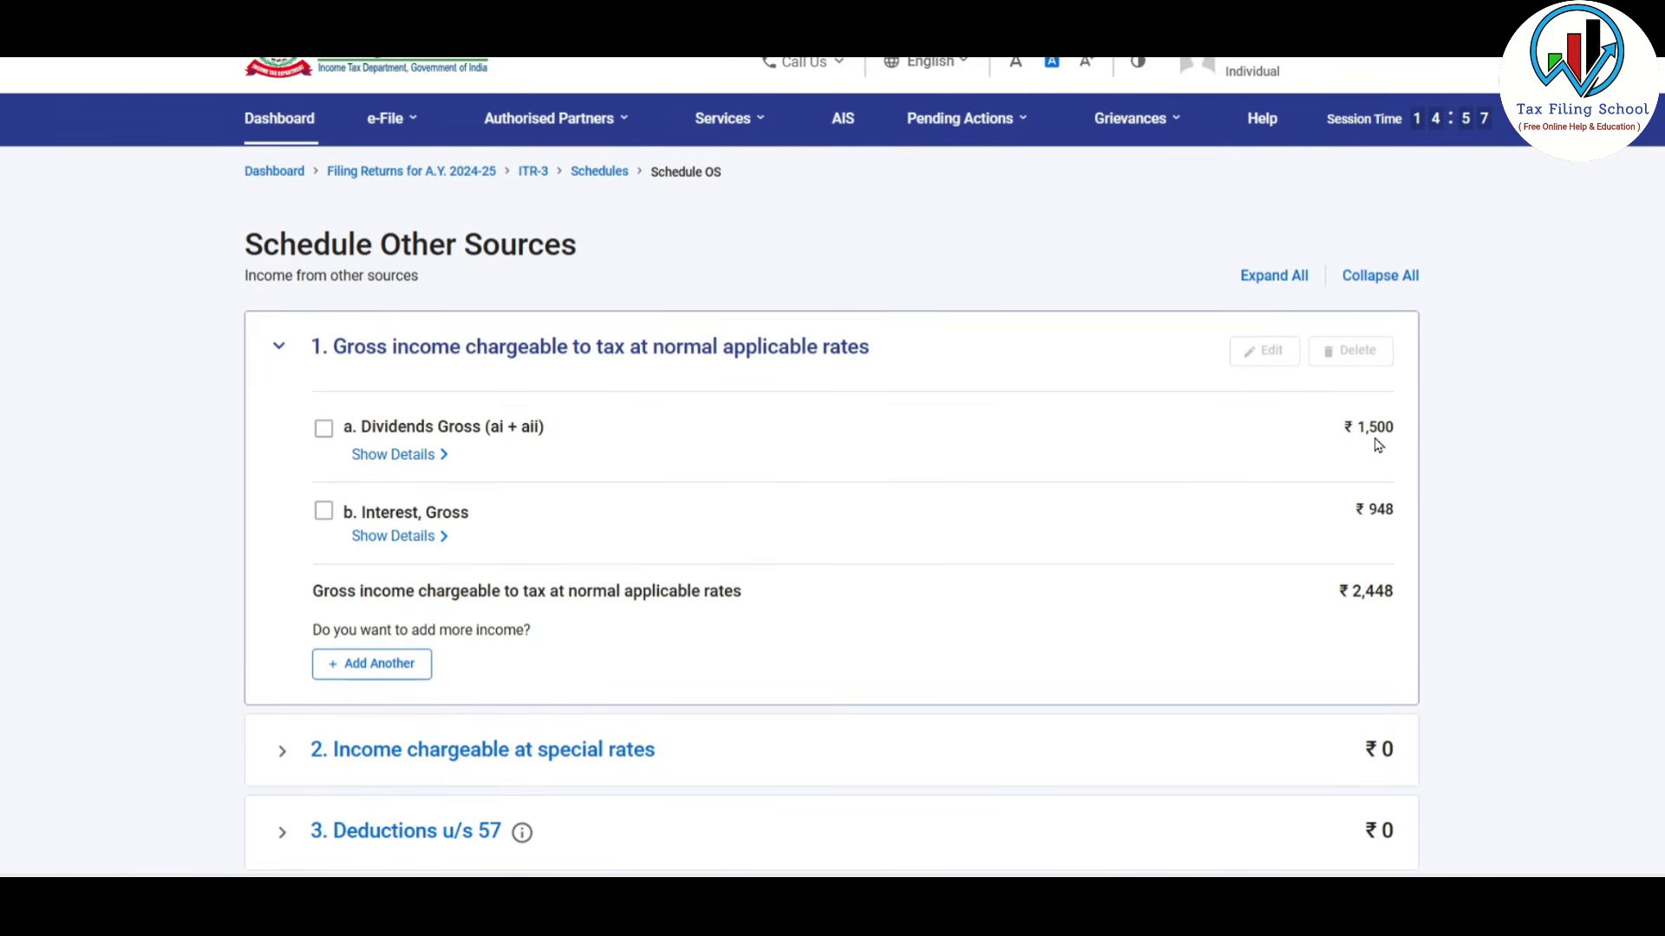
Step: Review the interest breakdown, the special-rate income section and the net income totals in Schedule Other Sources
left_click(395, 538)
scroll(1188, 558, "down", 5)
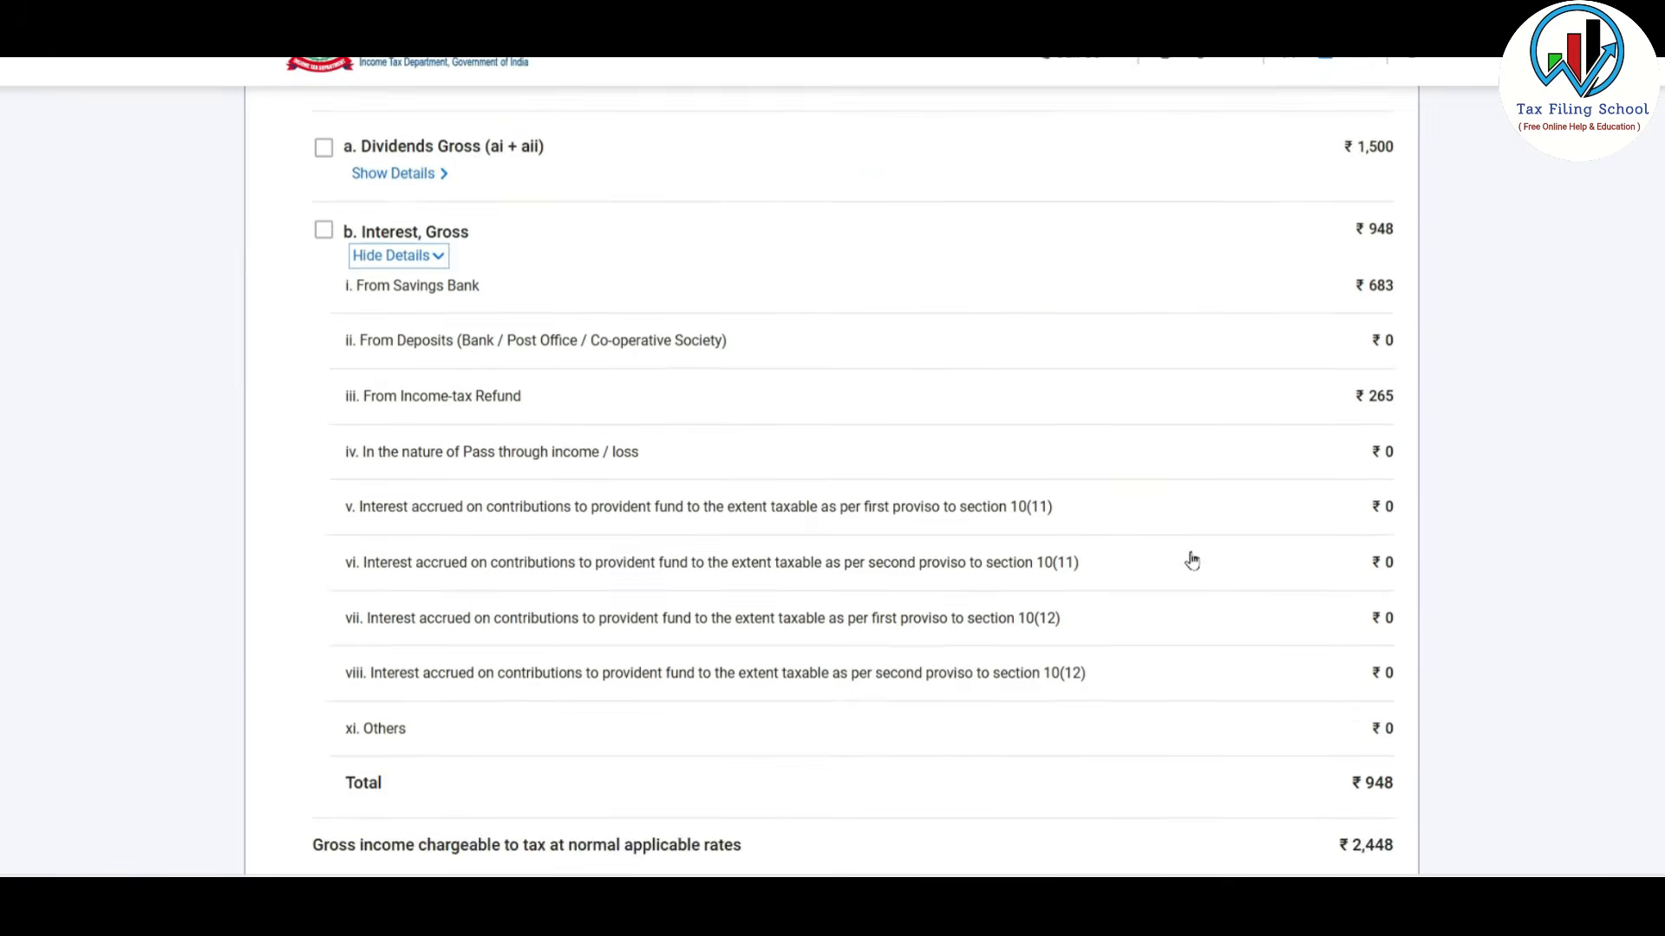
scroll(1190, 560, "down", 6)
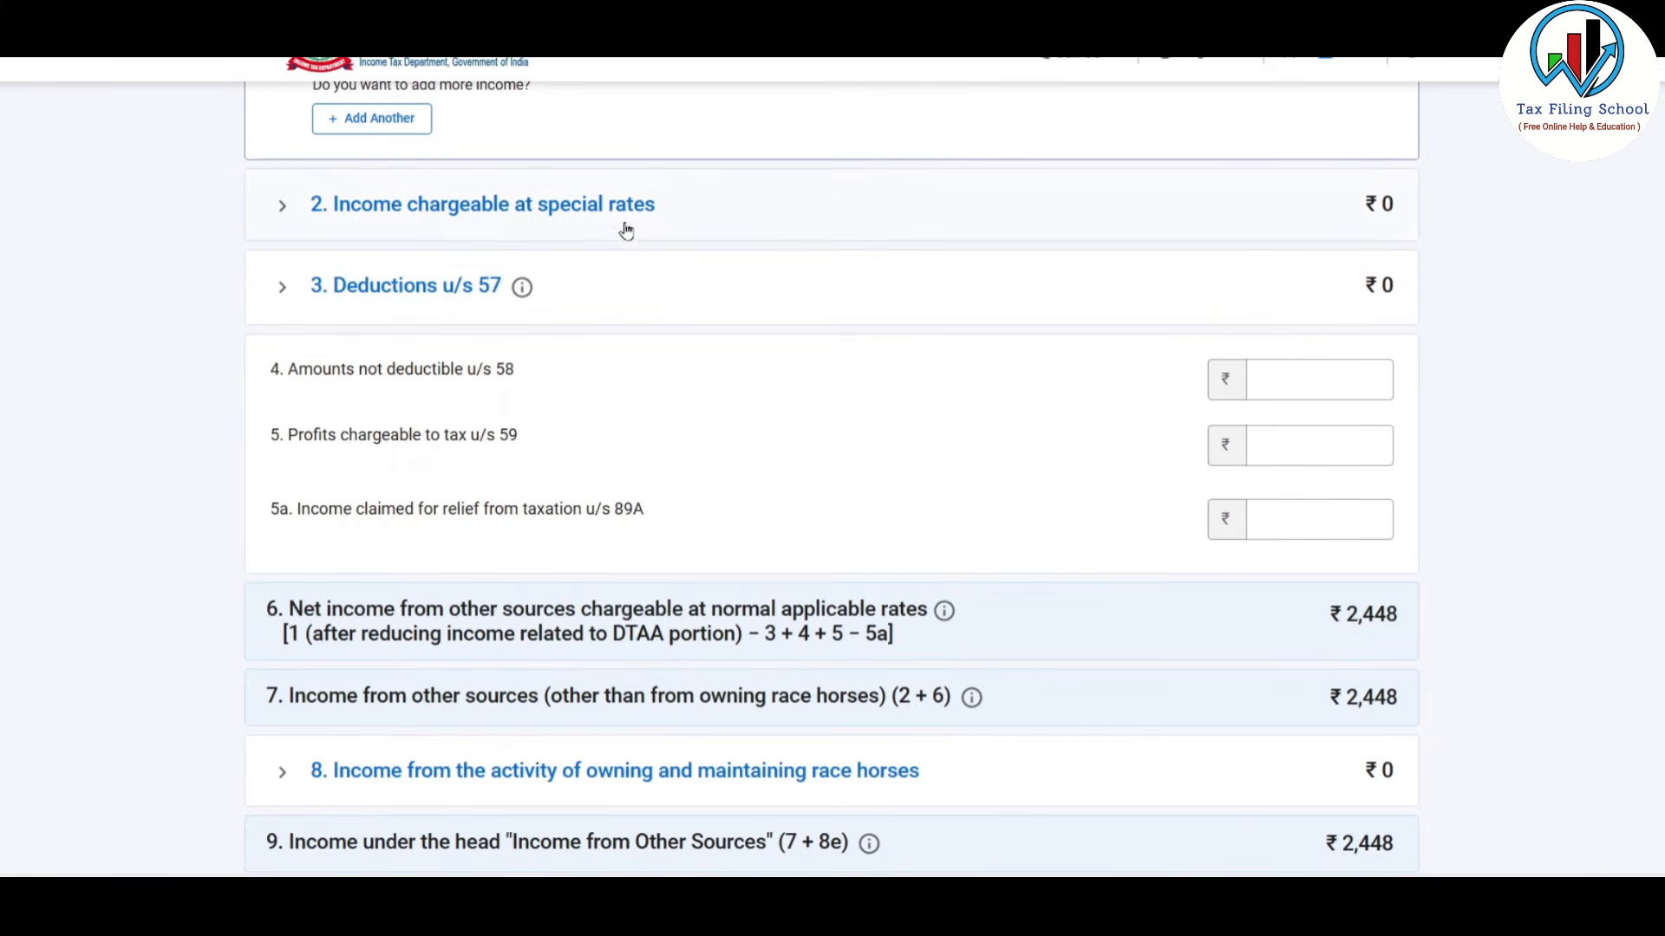
left_click(579, 209)
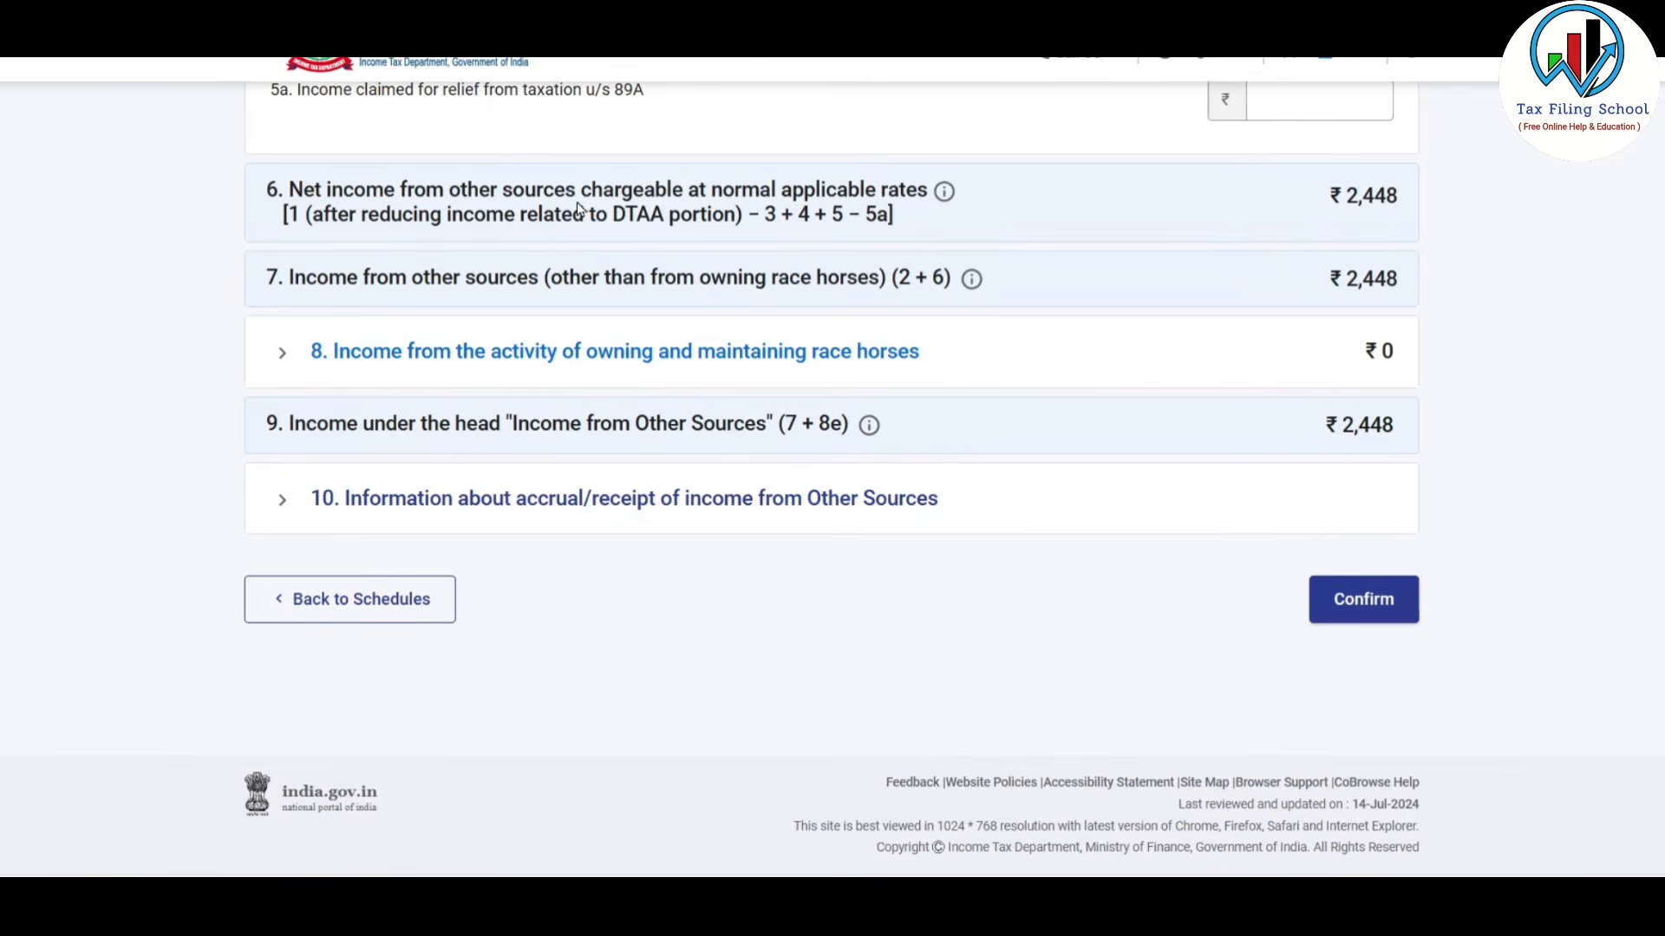
scroll(600, 335, "up", 4)
scroll(602, 335, "up", 3)
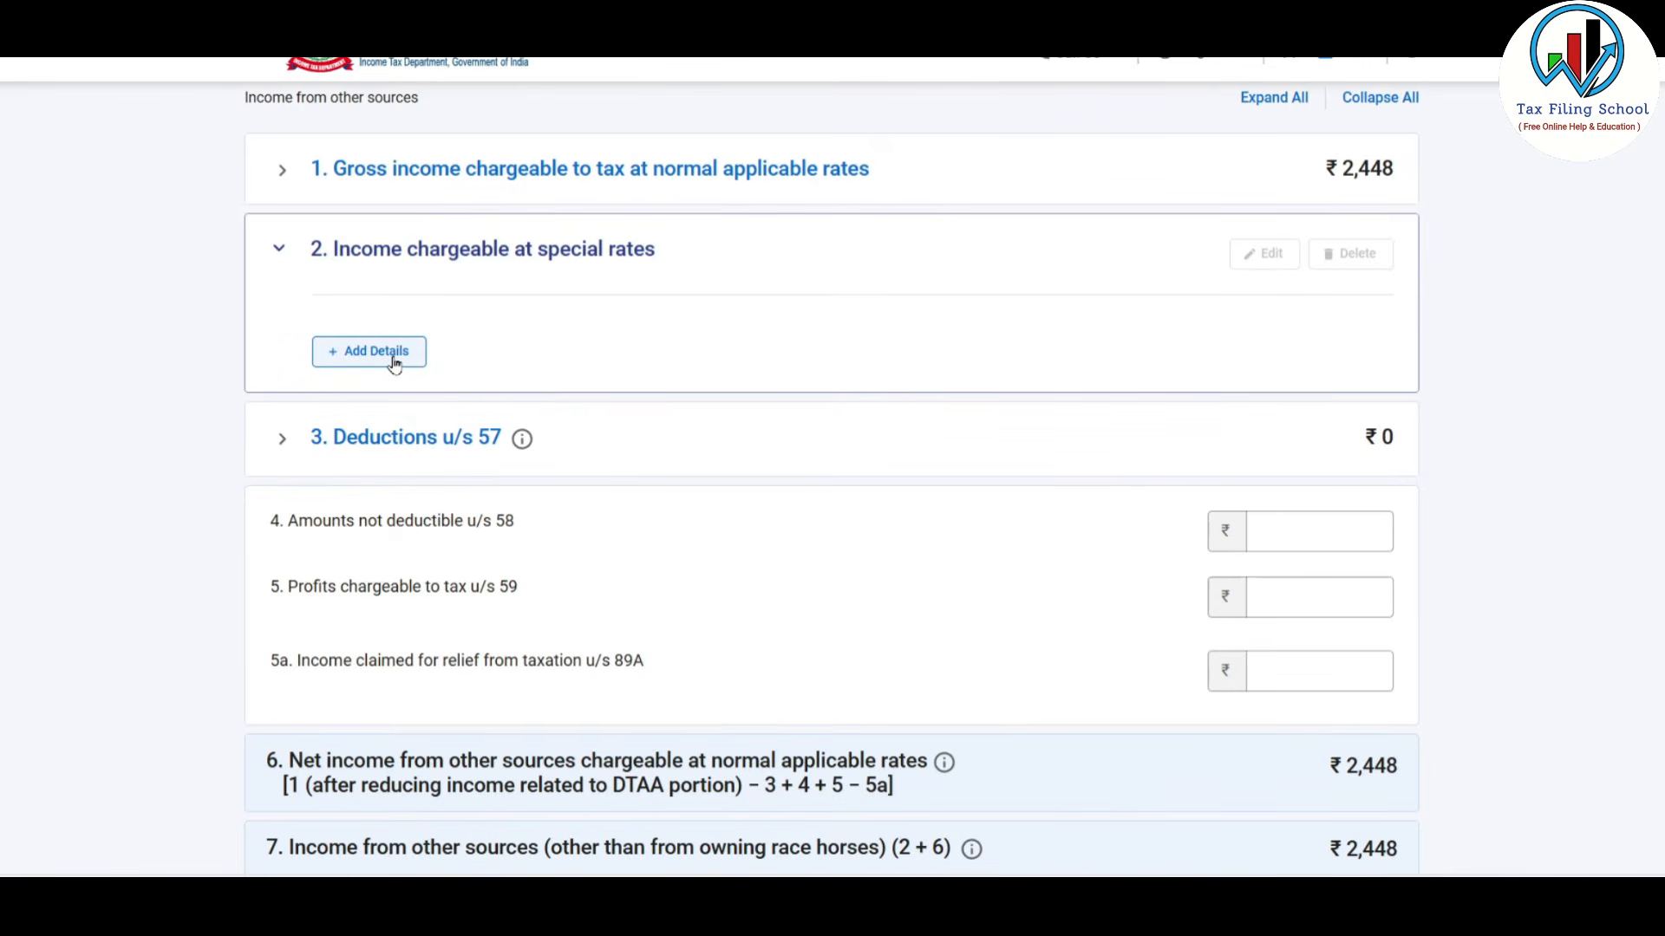
scroll(666, 353, "down", 1)
scroll(666, 356, "down", 6)
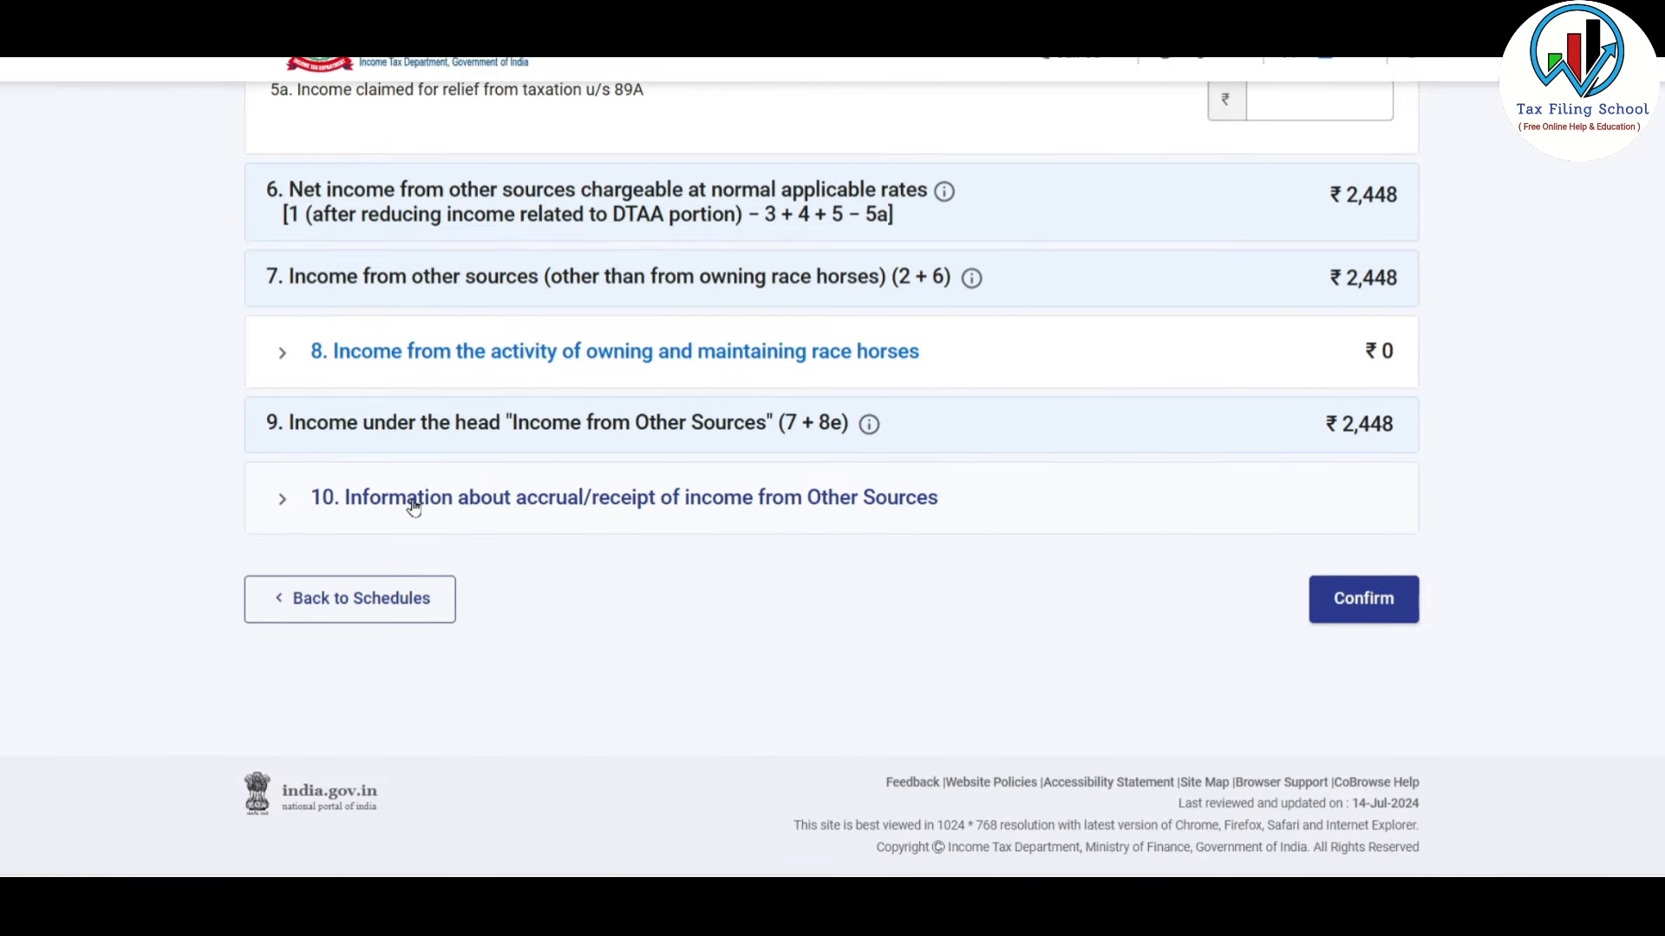
Step: Open the information about accrual/receipt of income from Other Sources and check the row for dividend income referred in Sl. No. 1a(i)
left_click(550, 501)
scroll(643, 512, "down", 4)
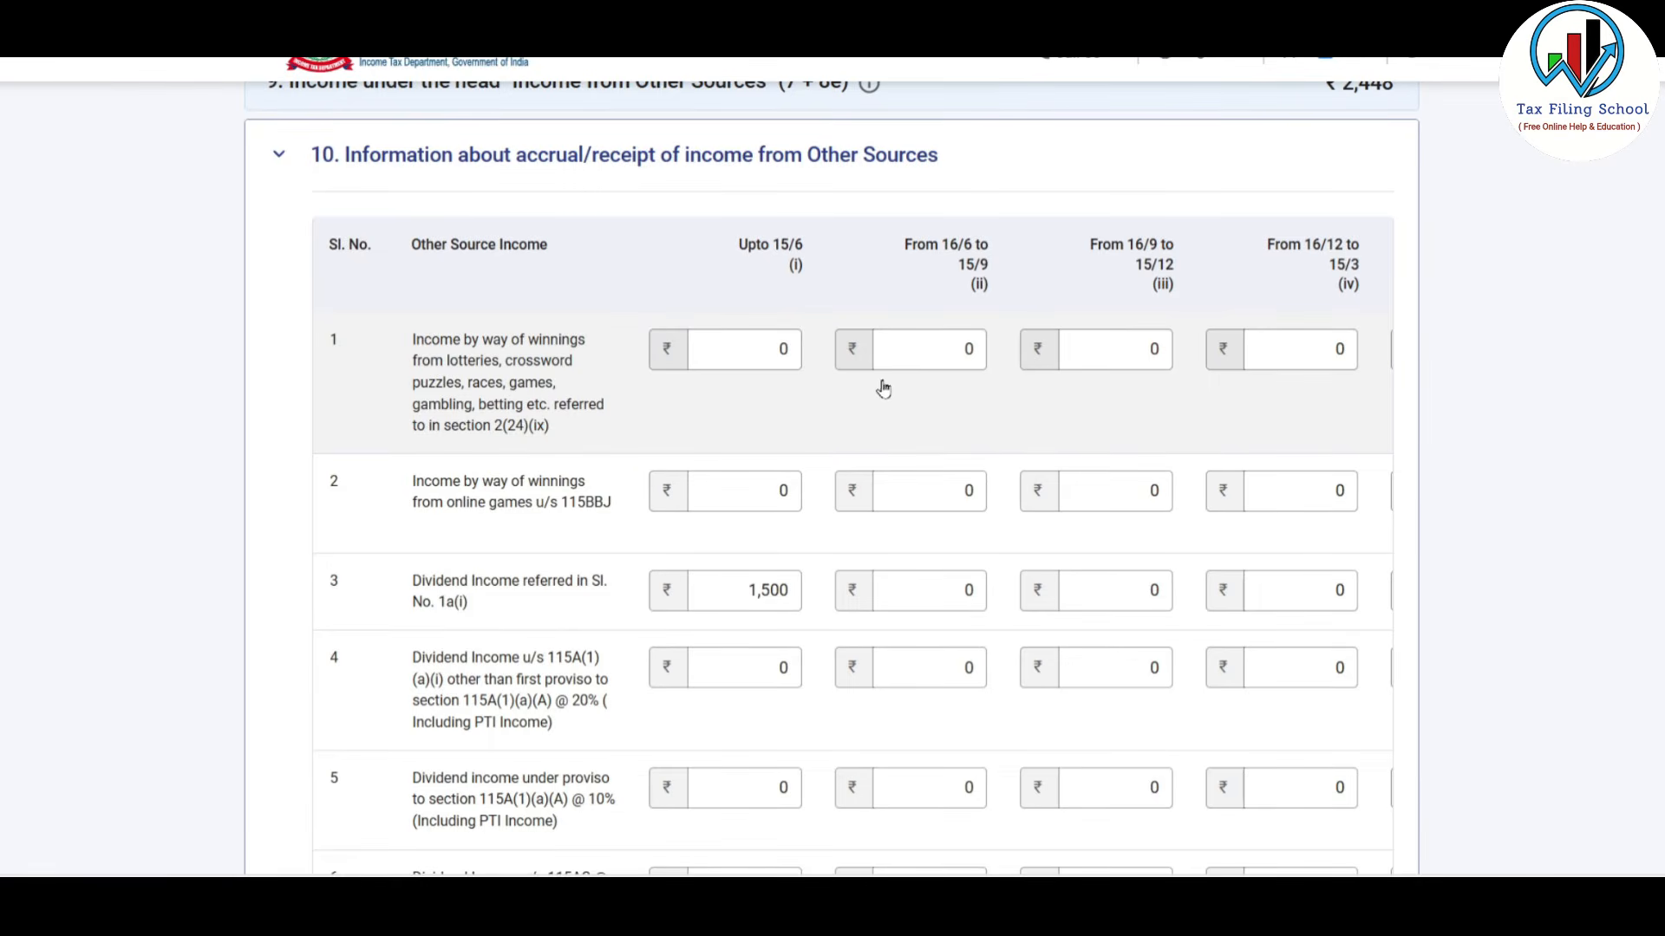
scroll(750, 409, "down", 1)
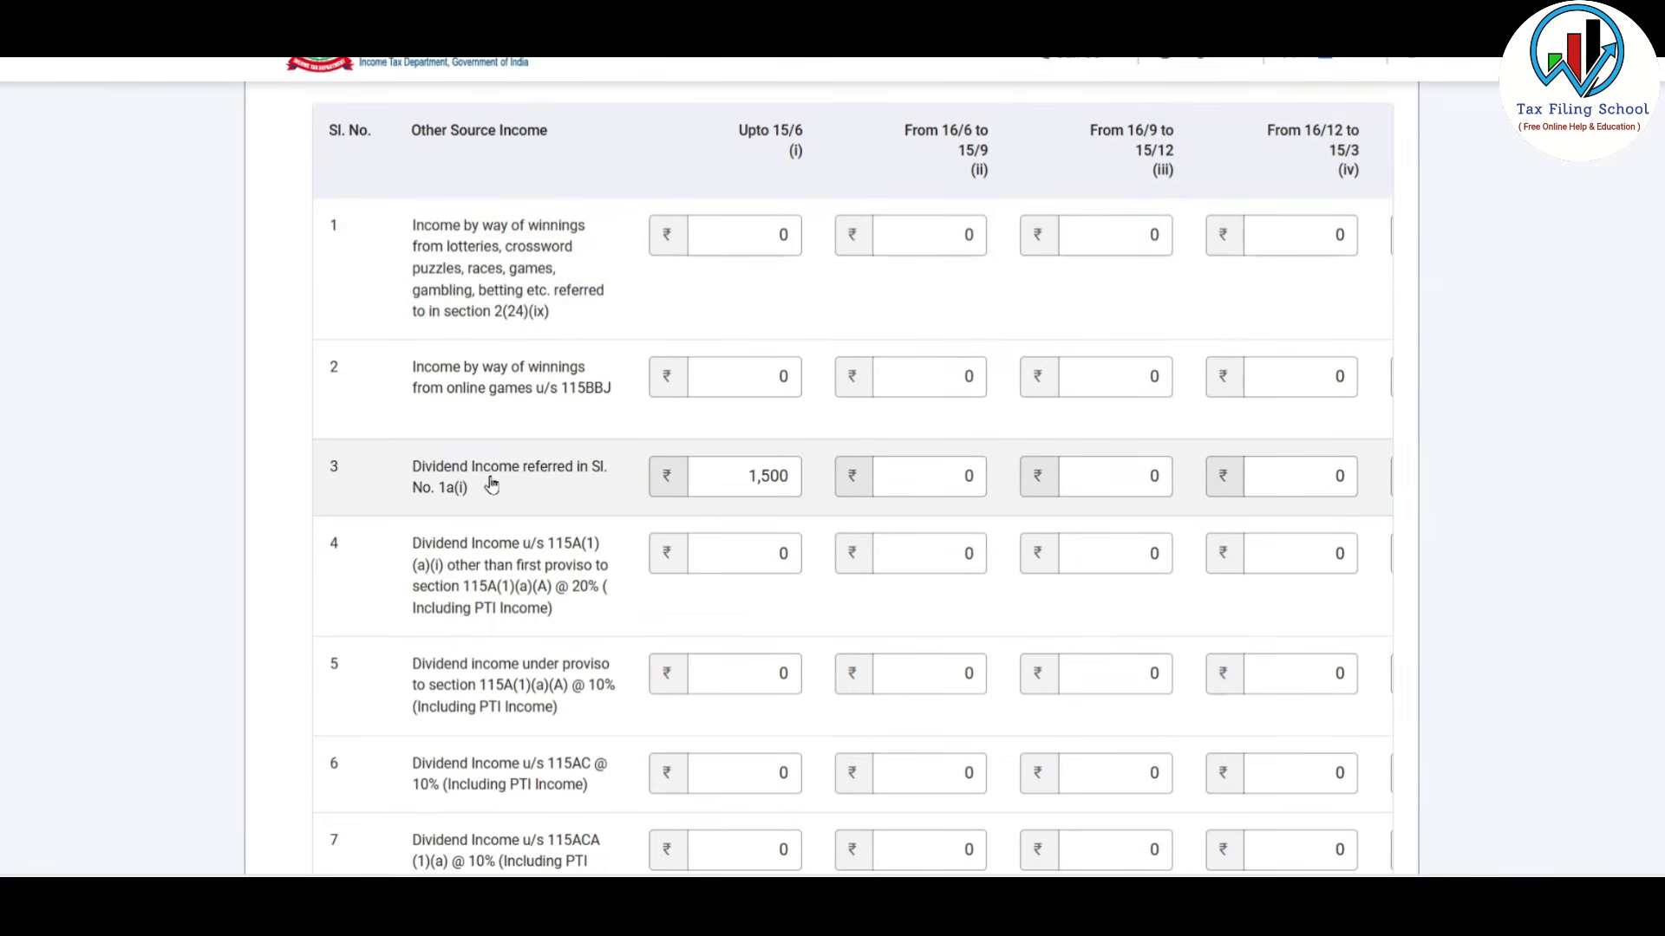
left_click(772, 476)
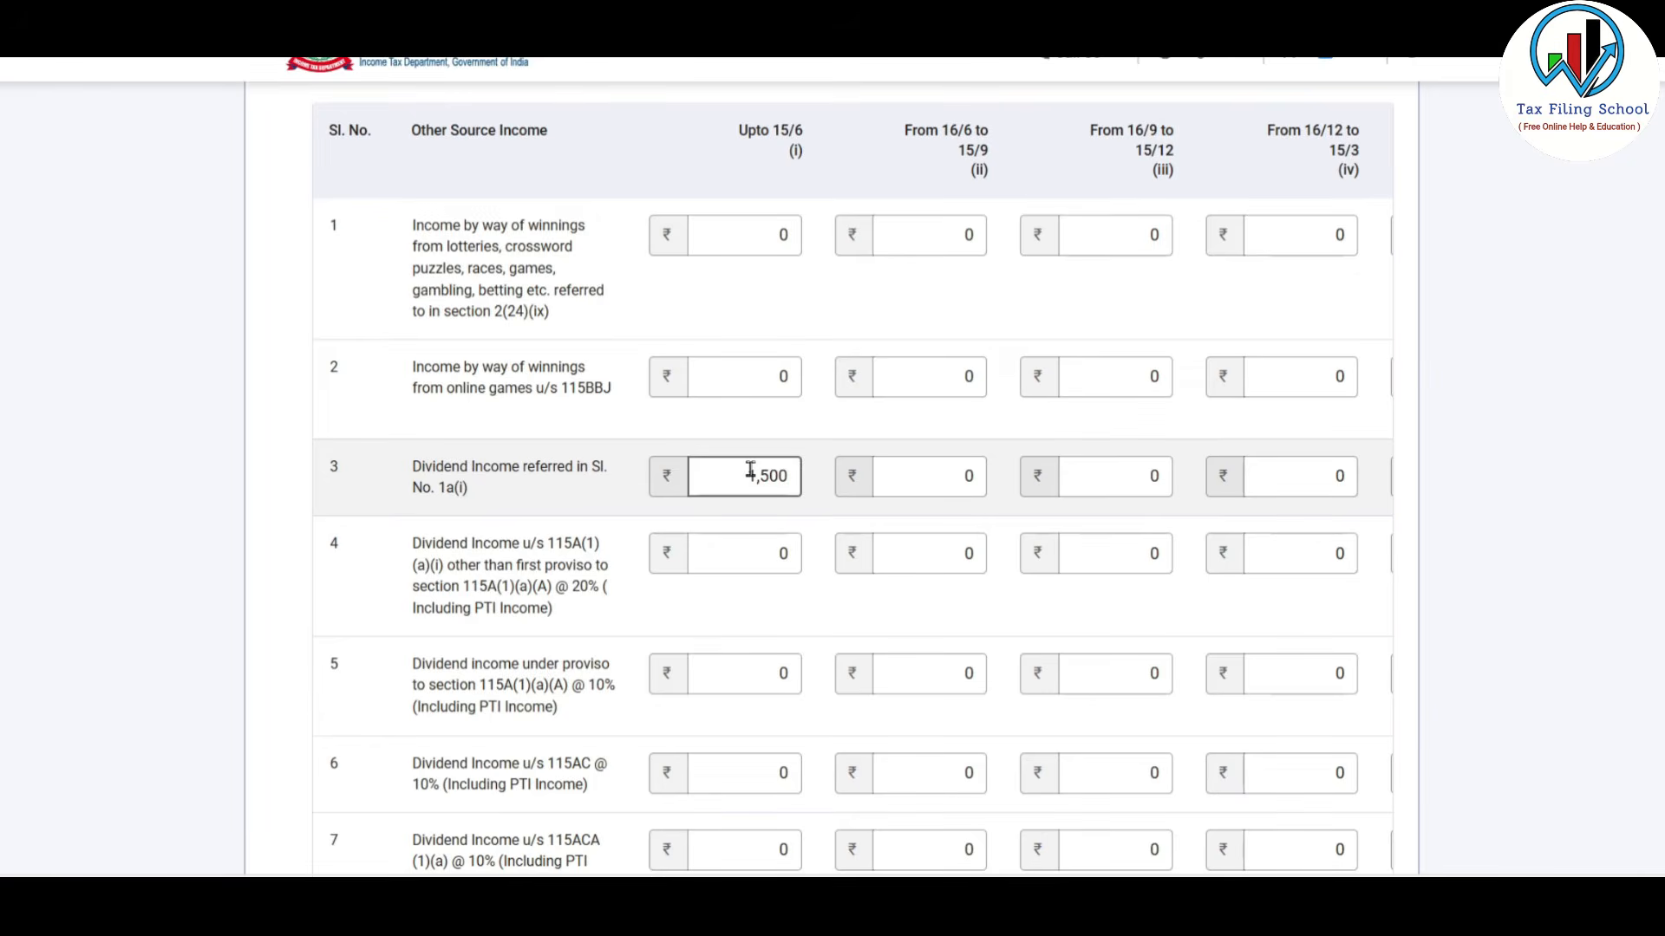
scroll(780, 433, "up", 1)
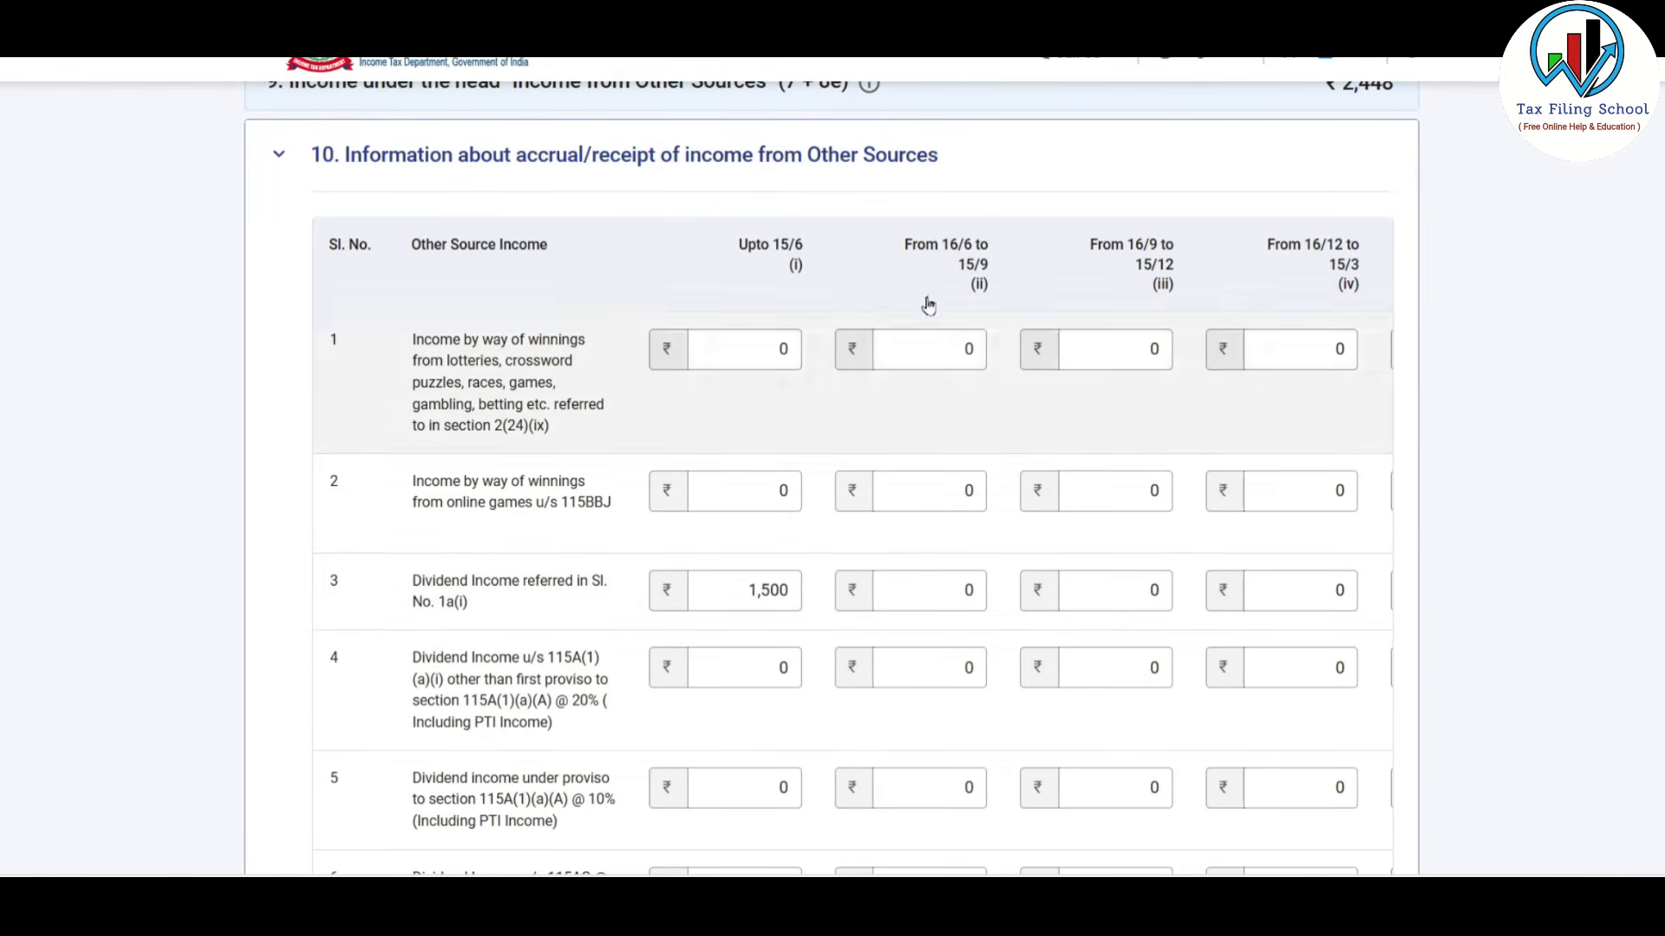
Step: Split the Sl. No. 1a(i) dividend income into 500 up to 15/6, 500 for 16/9–15/12 and 500 for 16/12–15/3, and confirm Schedule Other Sources
left_click(739, 596)
double_click(740, 595)
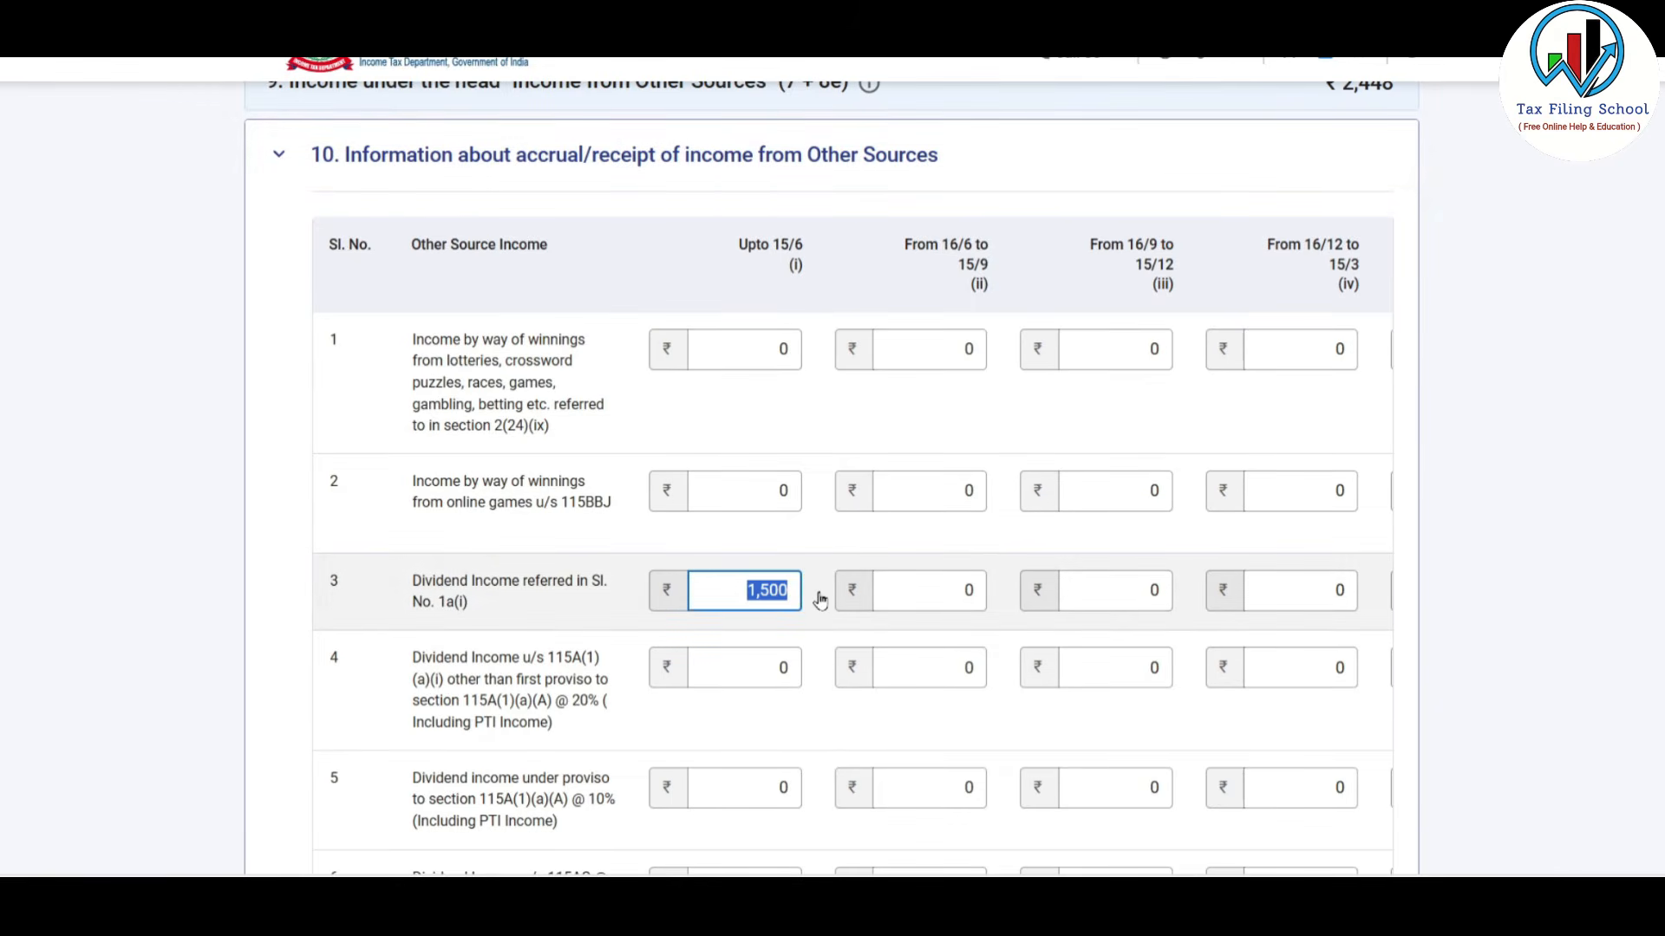
type("500")
left_click(1121, 594)
type("500")
left_click(1302, 589)
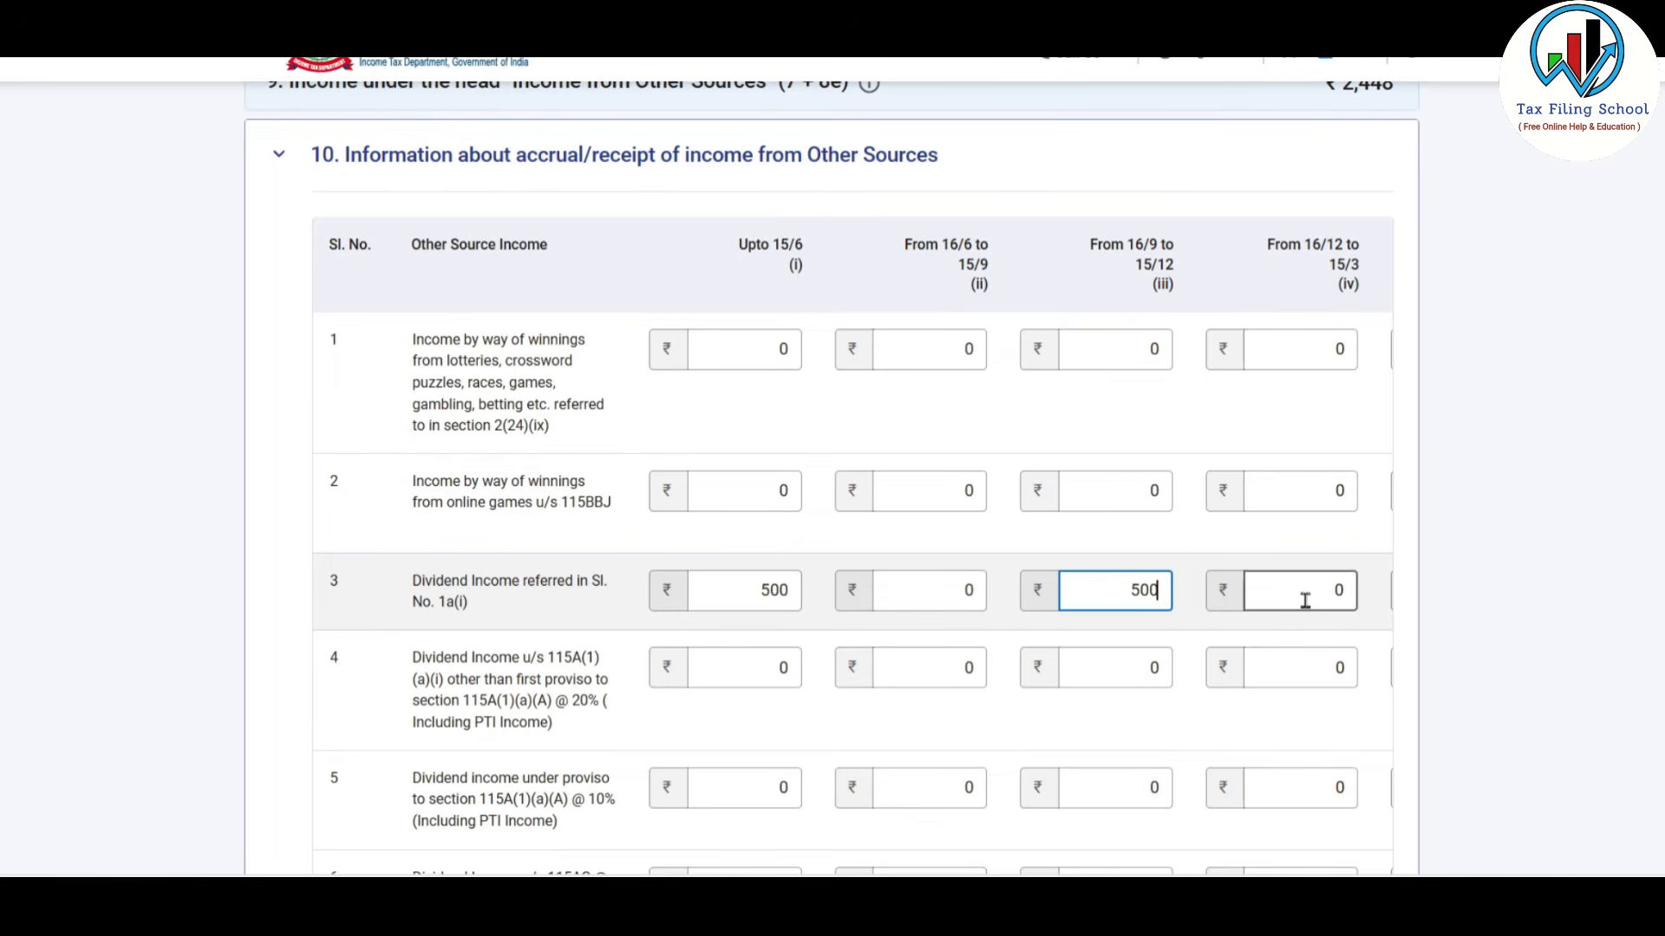
type("500")
left_click(800, 588)
left_click(1351, 579)
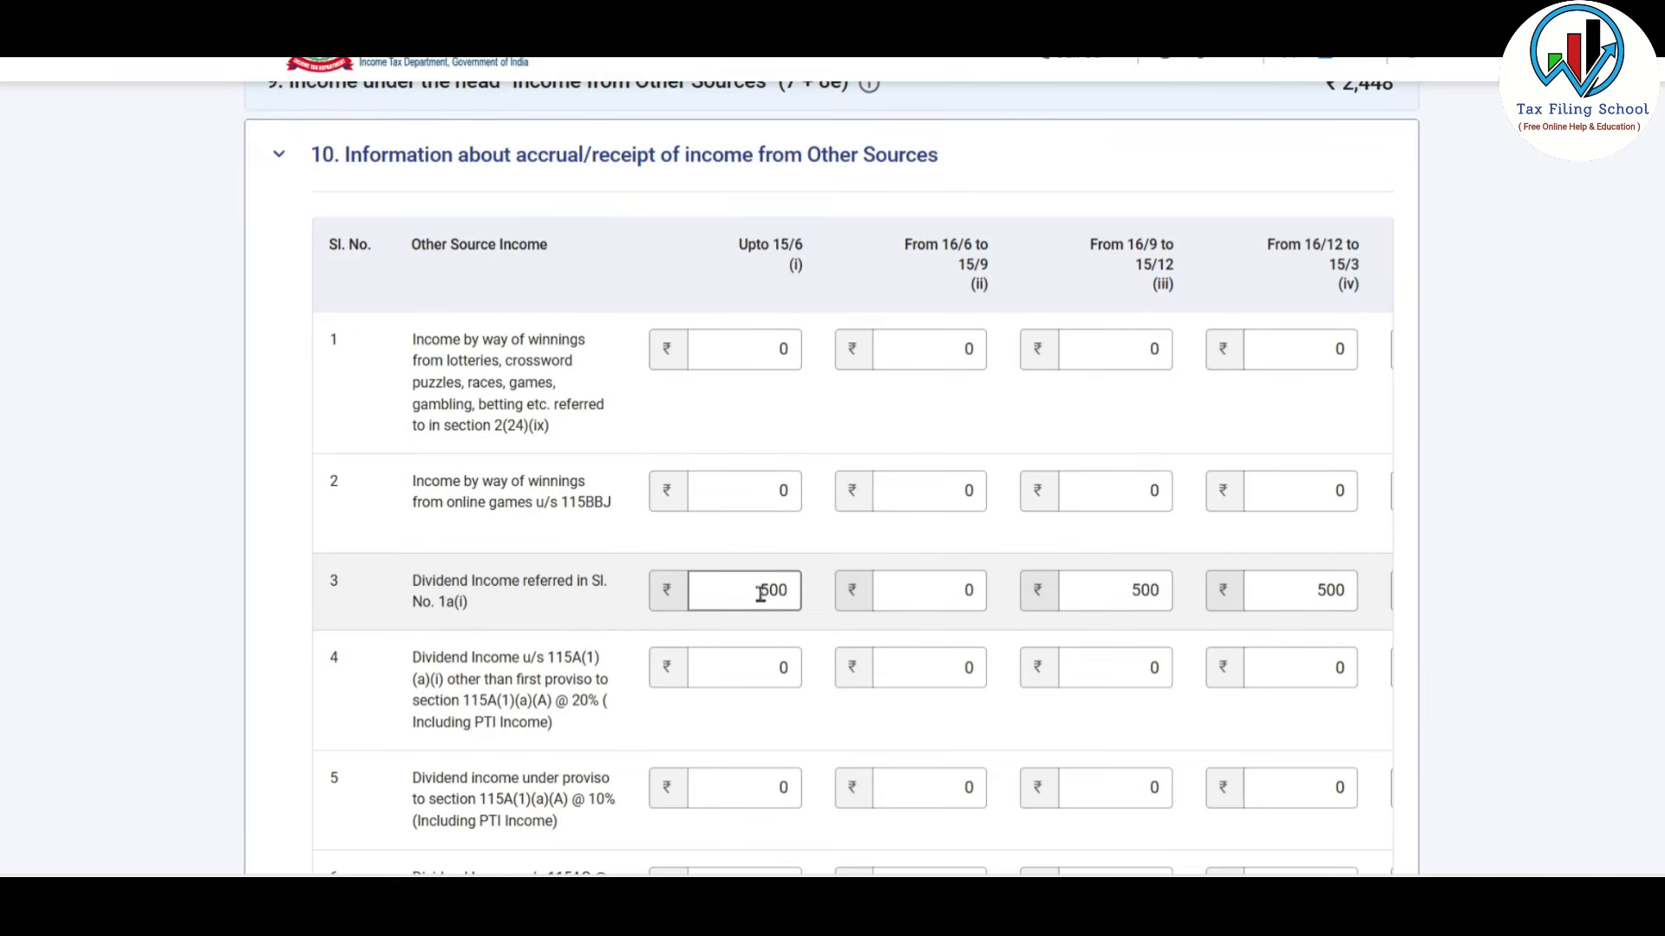
scroll(667, 521, "down", 10)
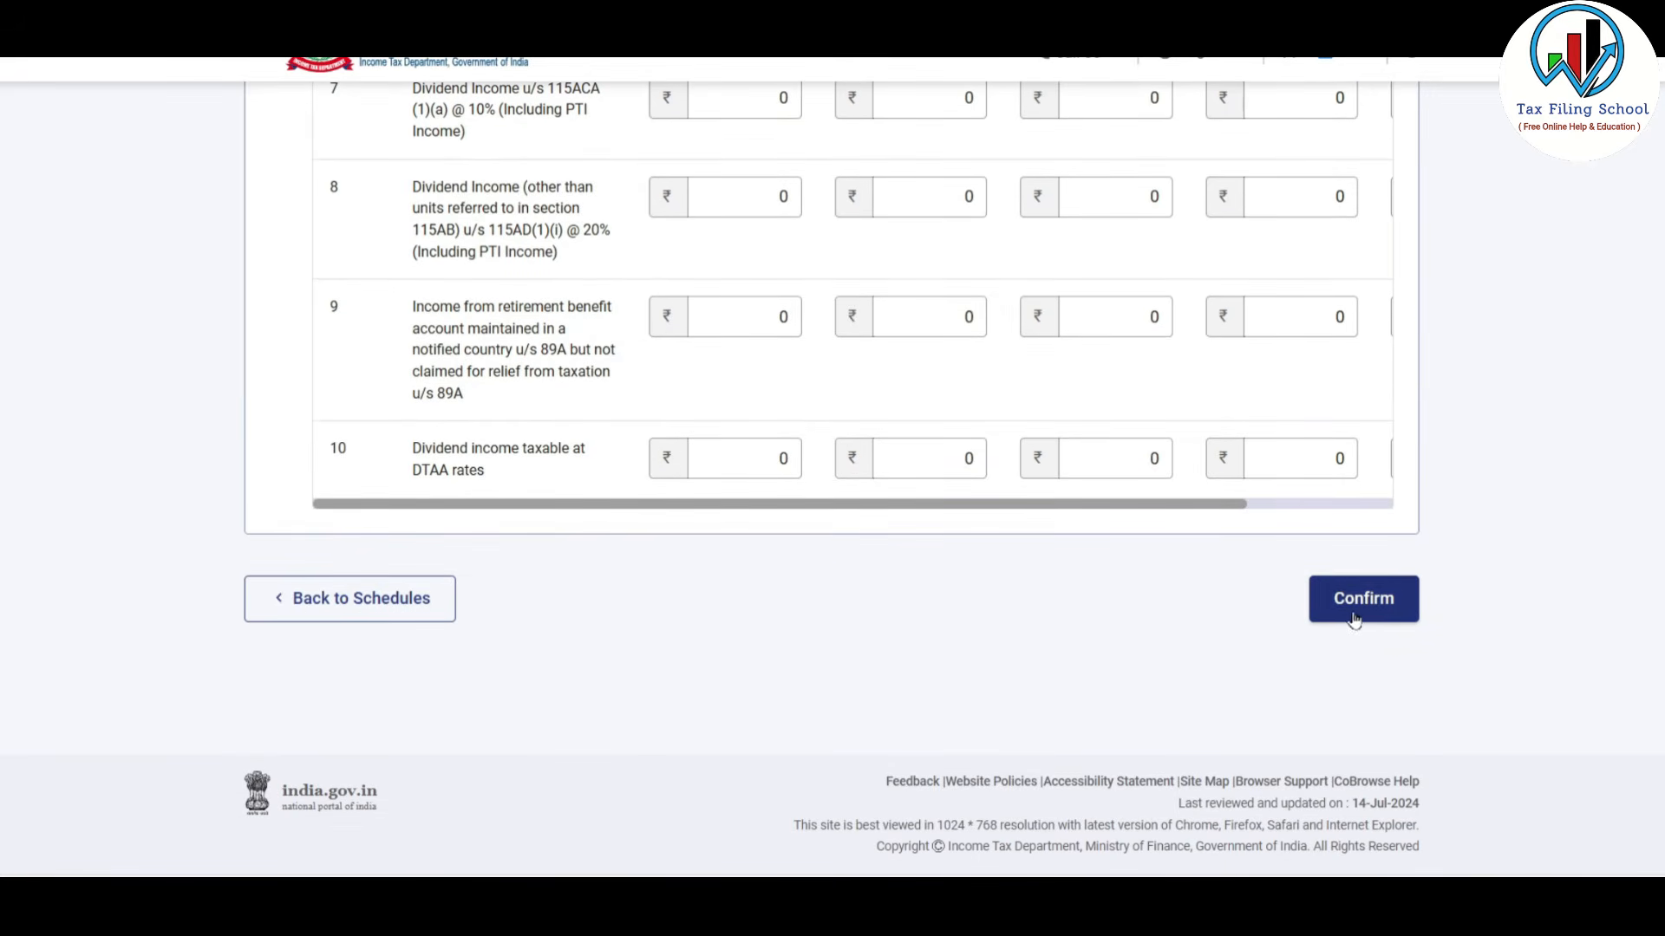
left_click(1363, 604)
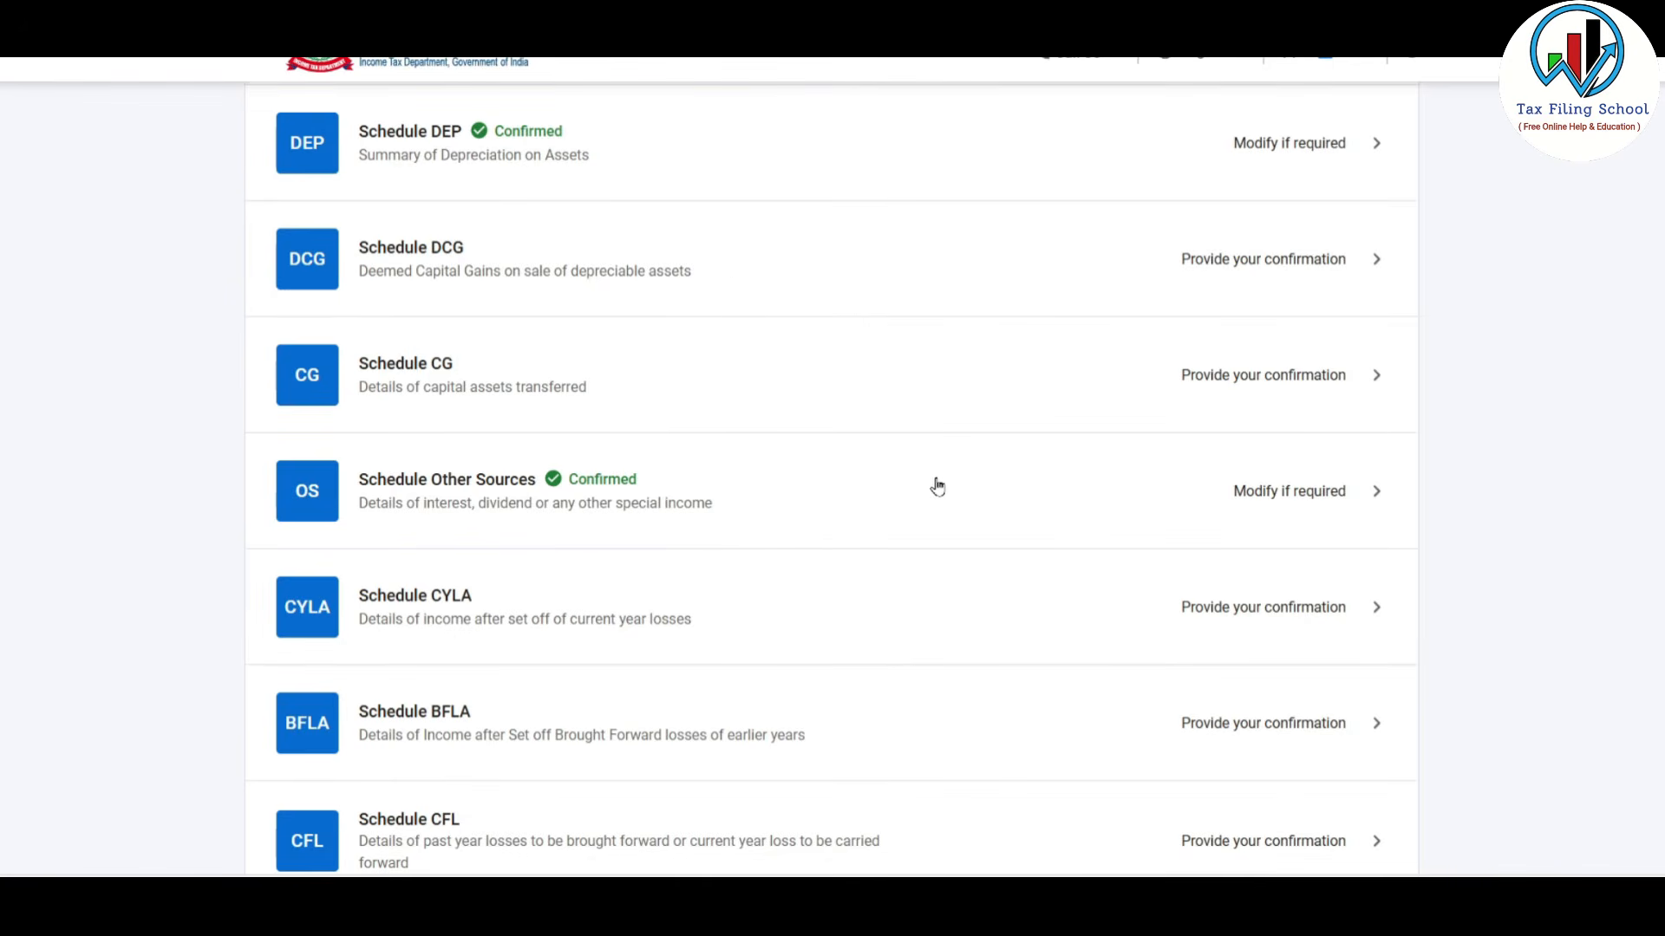
Step: Open Schedule VIA for deductions claimed under Chapter VI-A and look over its parts and total deduction
scroll(936, 485, "down", 5)
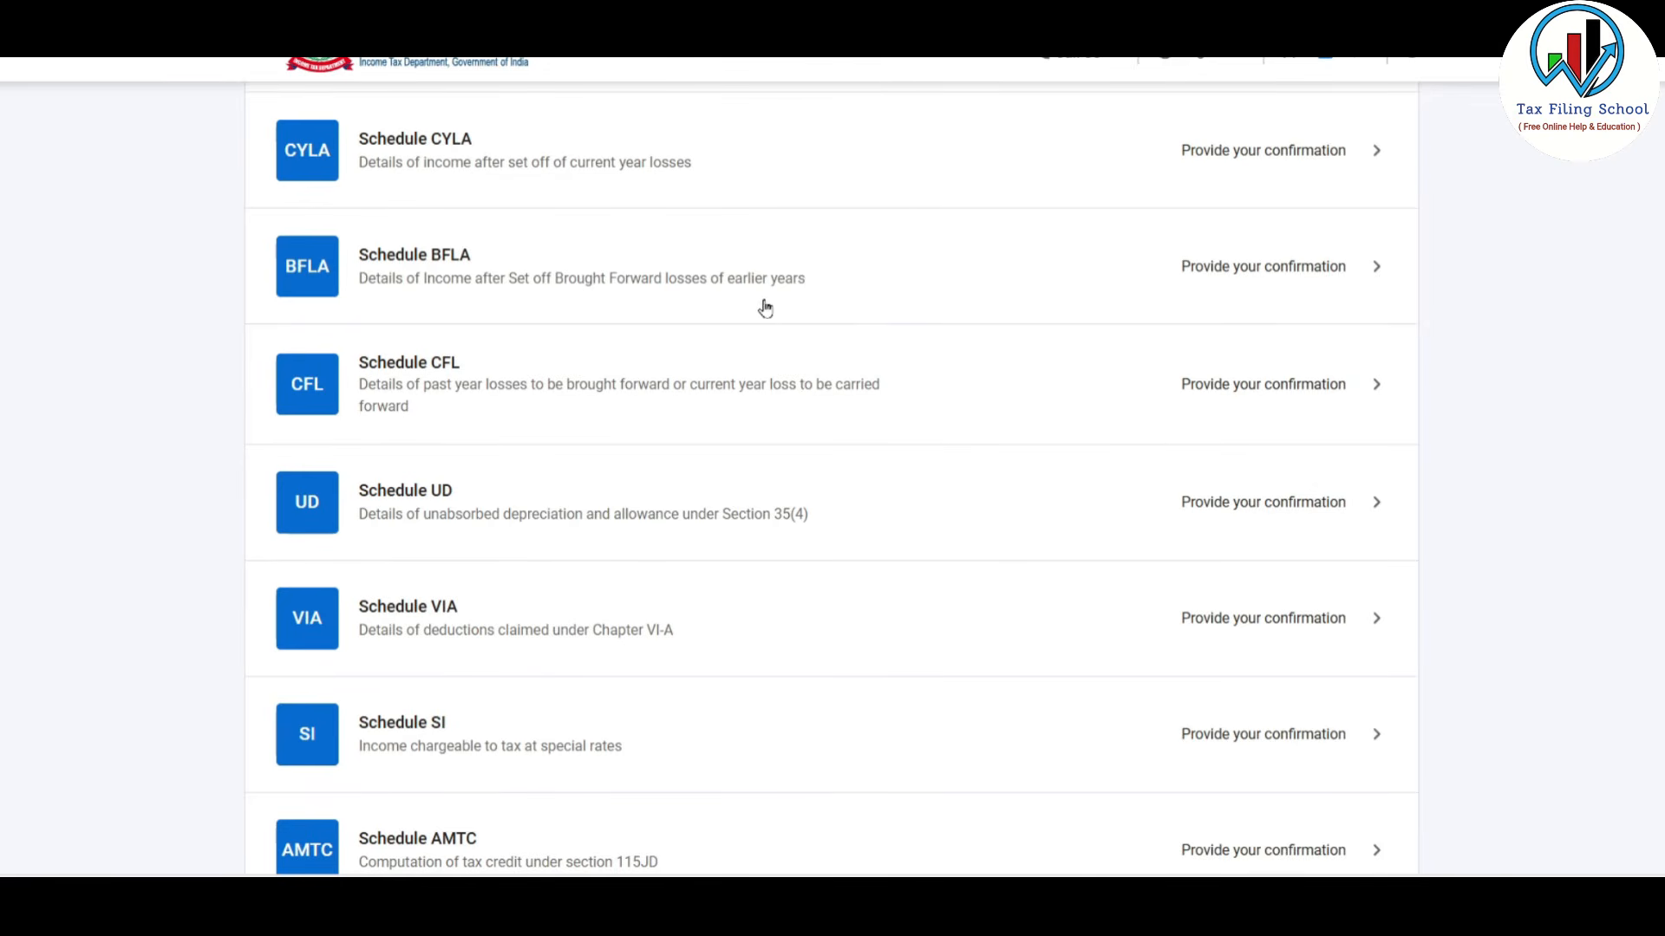
scroll(873, 386, "down", 3)
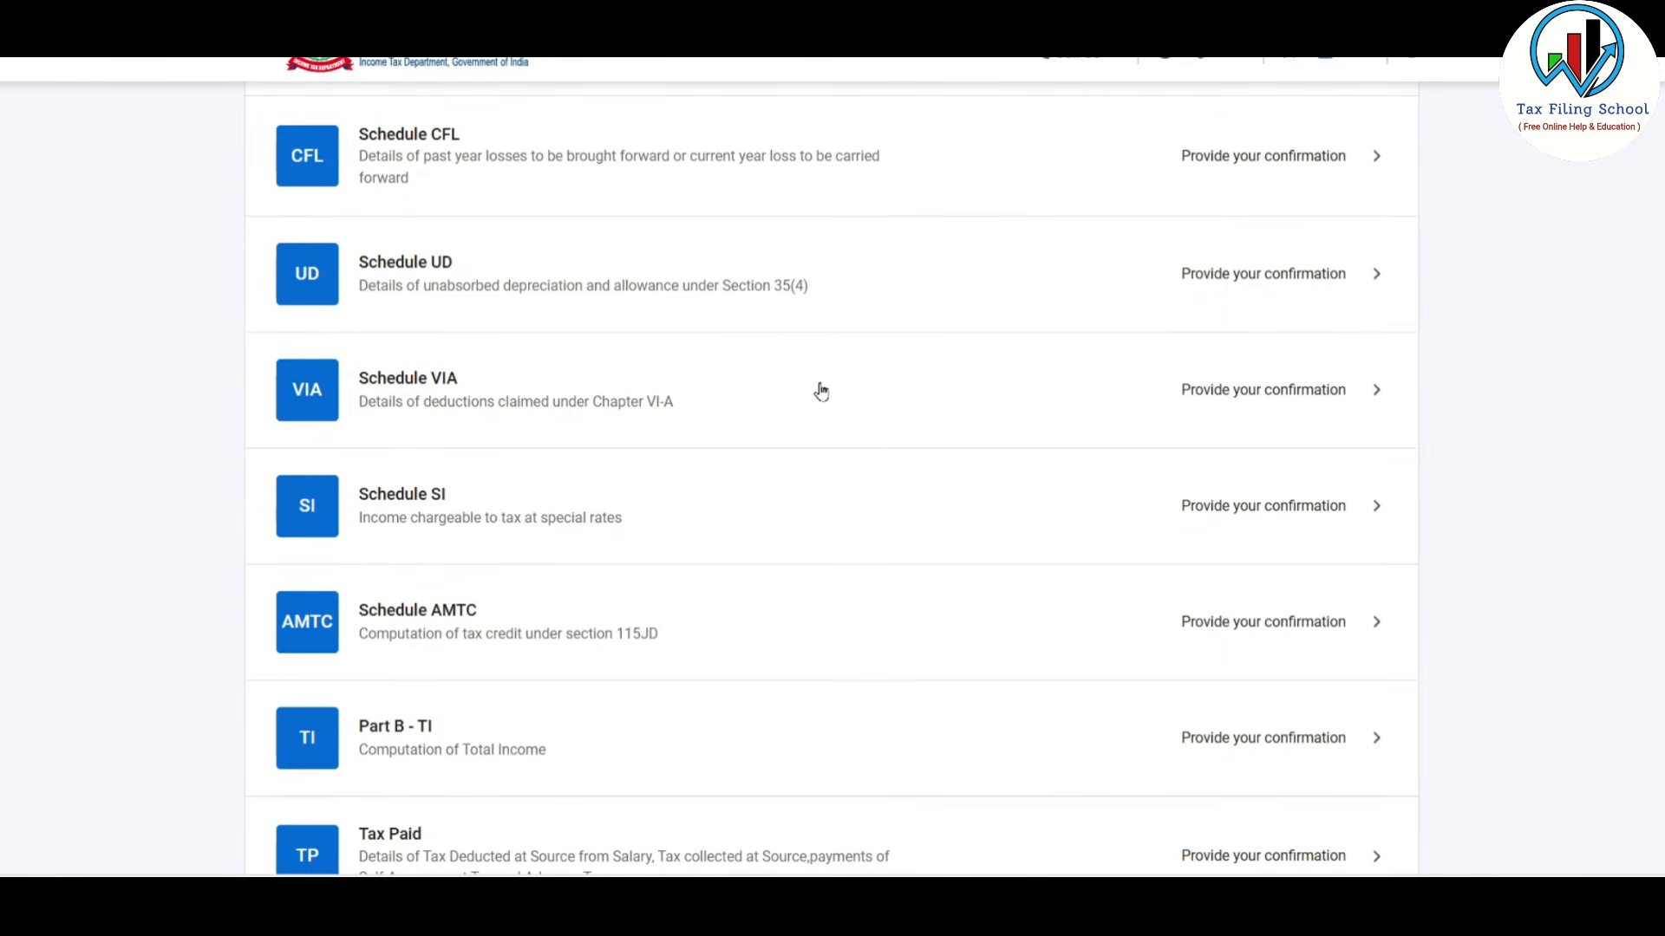
left_click(821, 391)
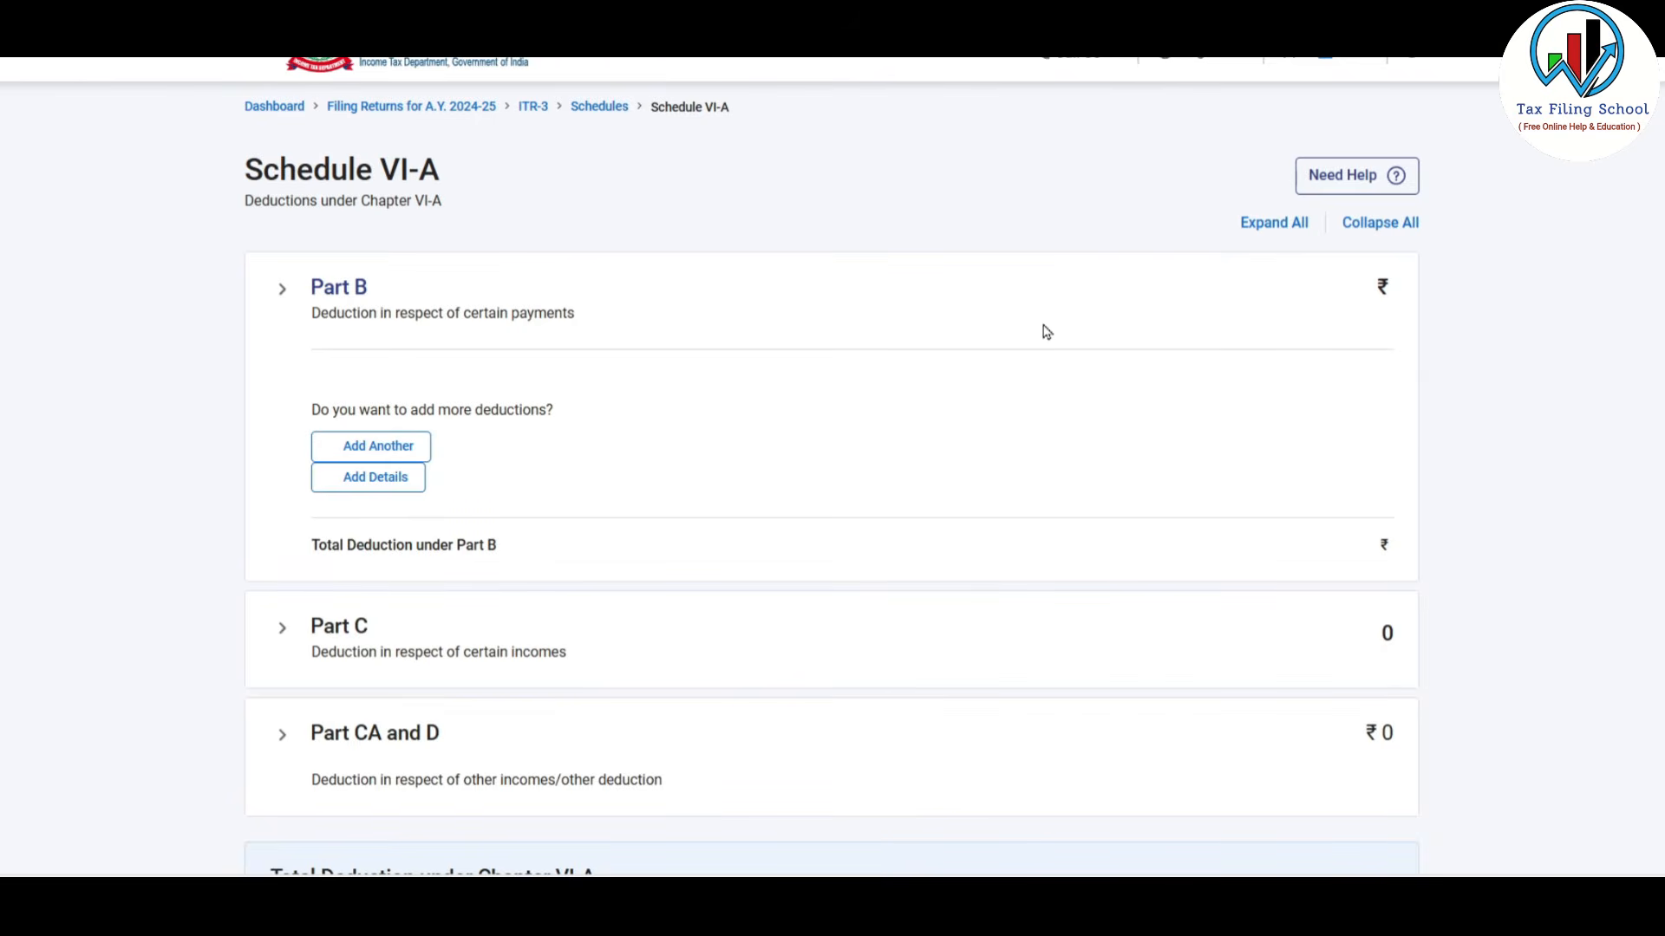
scroll(840, 658, "down", 4)
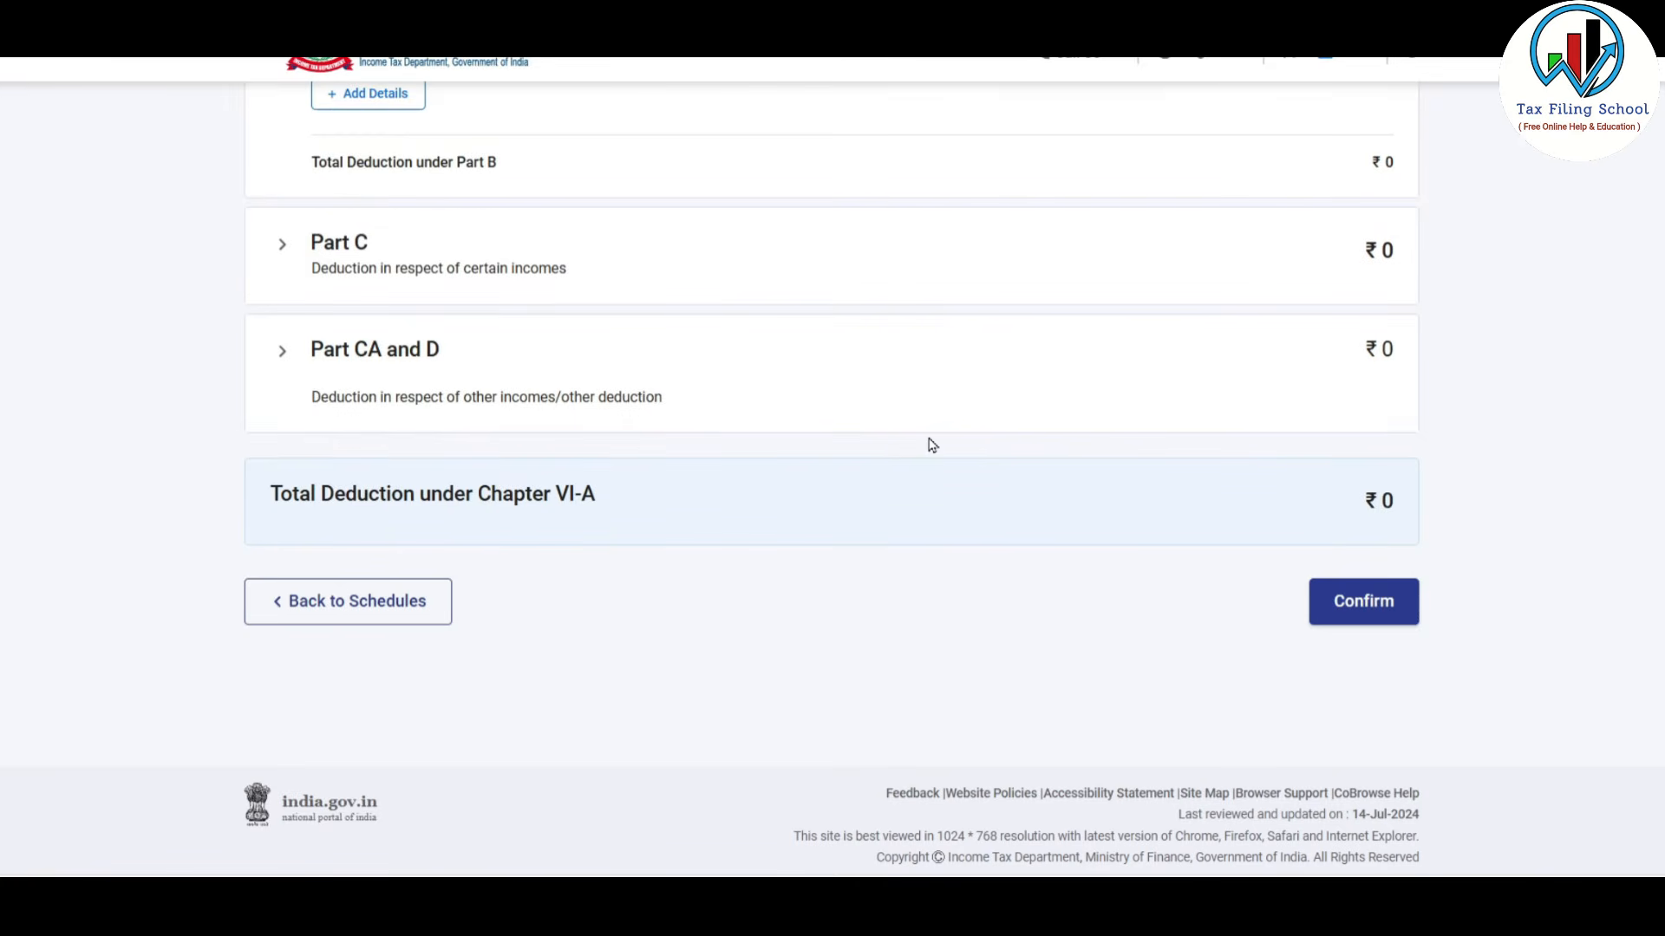
scroll(431, 289, "up", 3)
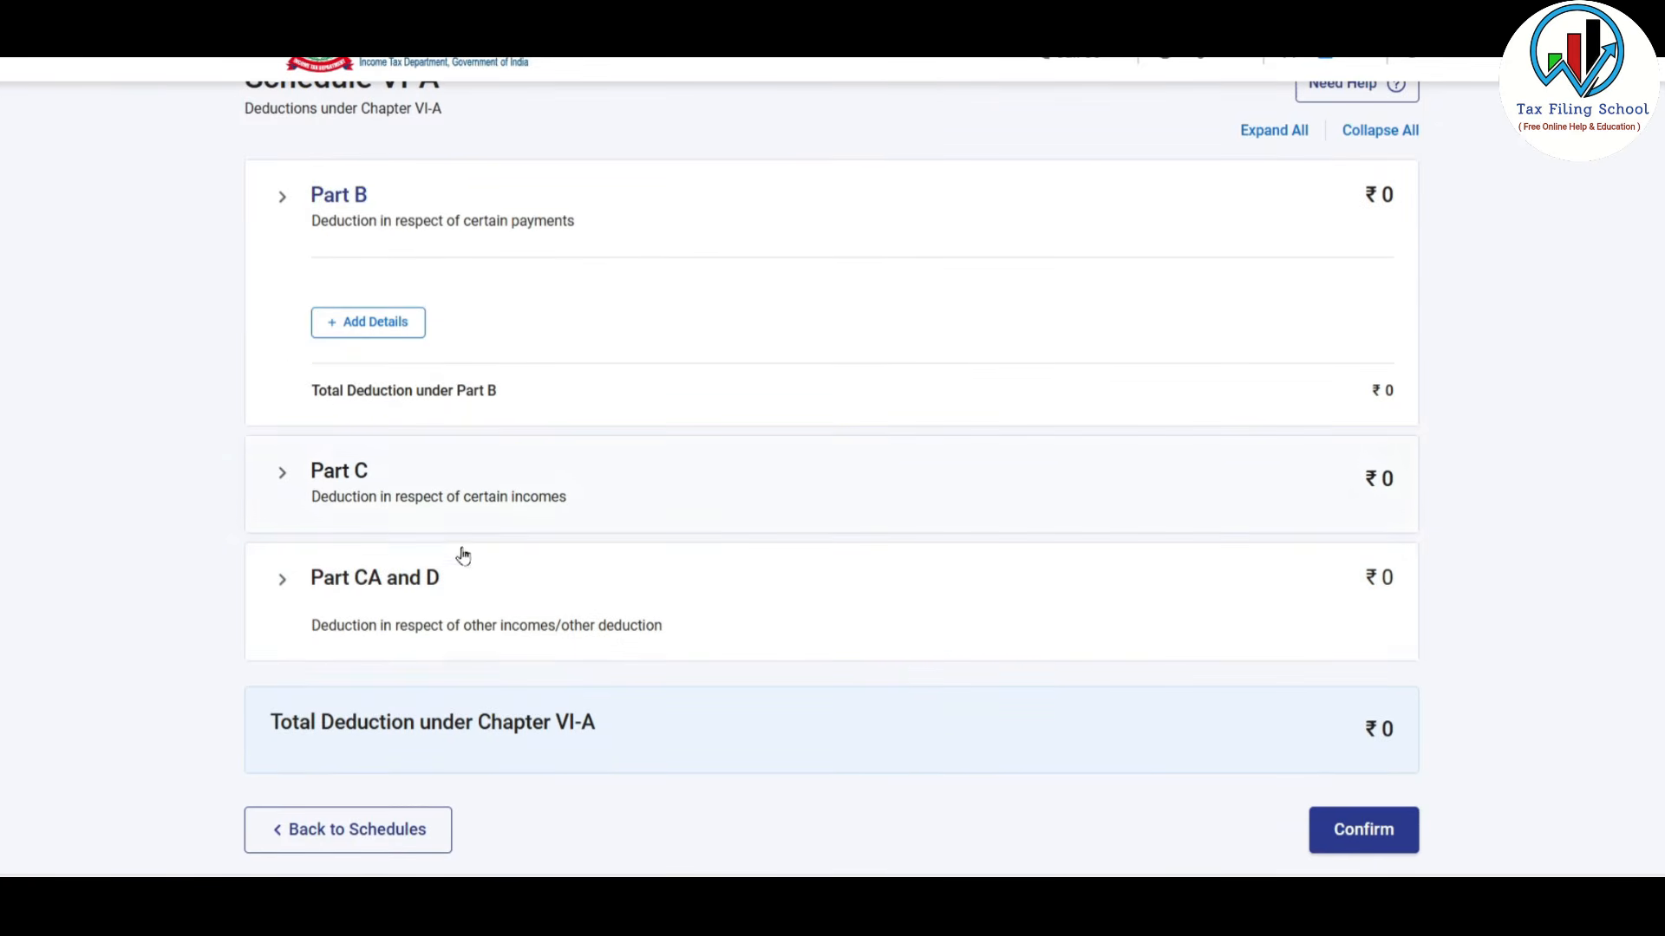
Step: Check Part C and the Part B deduction sections on offer, and confirm Schedule VI-A without adding any deduction
left_click(531, 477)
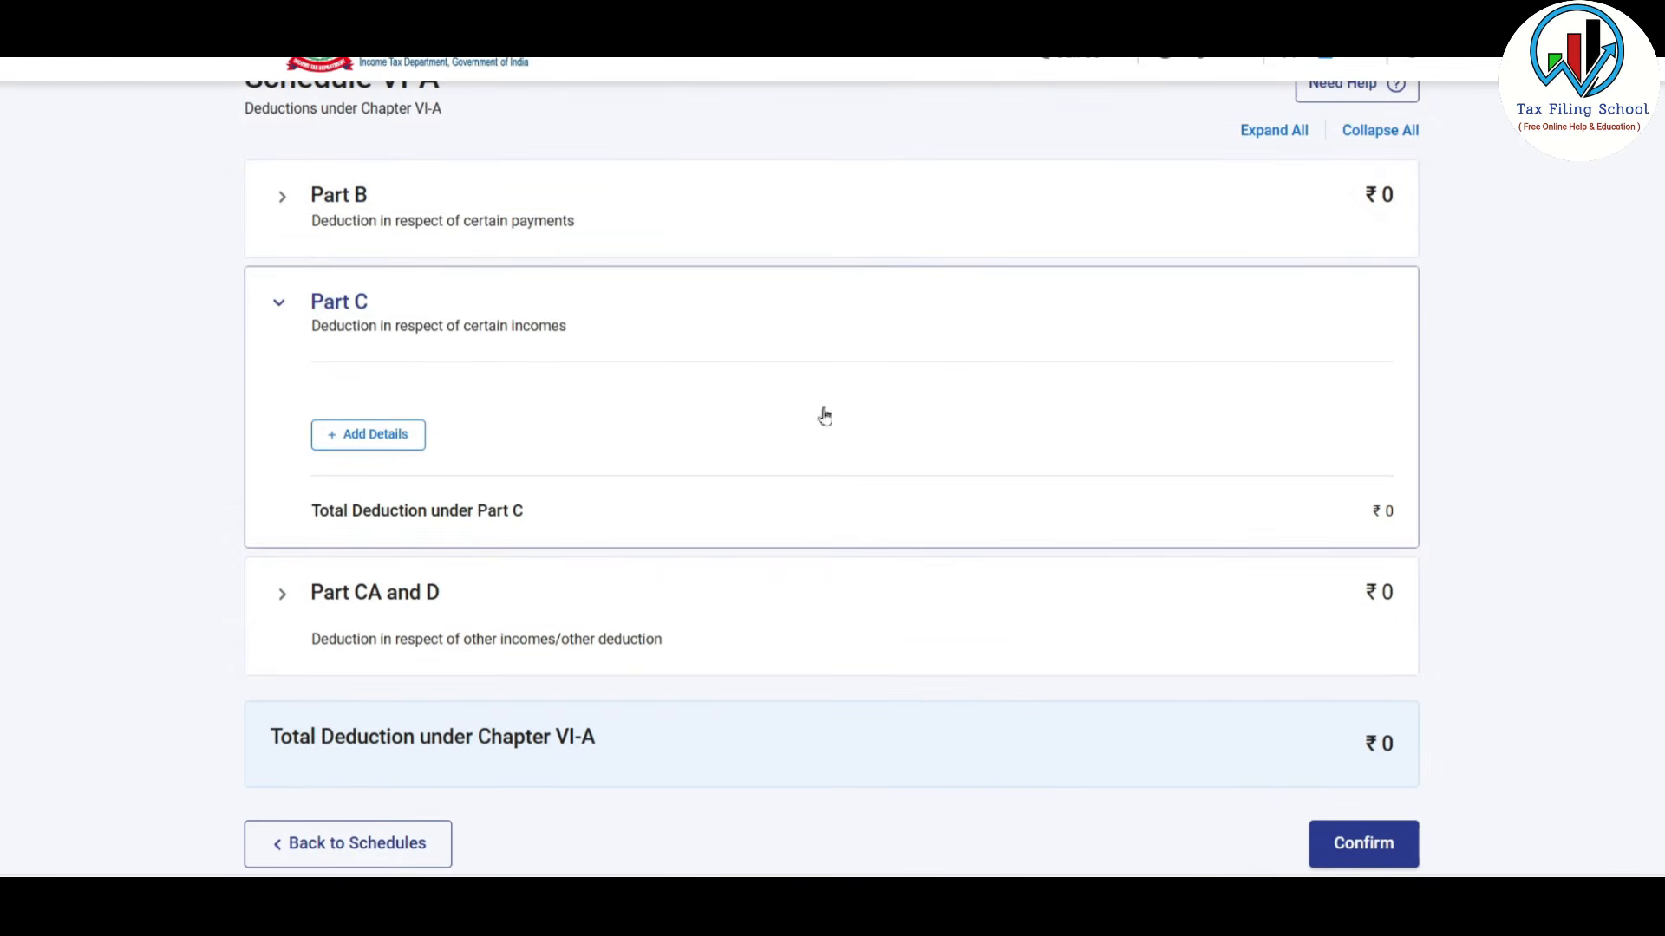
left_click(740, 221)
left_click(392, 322)
left_click(576, 382)
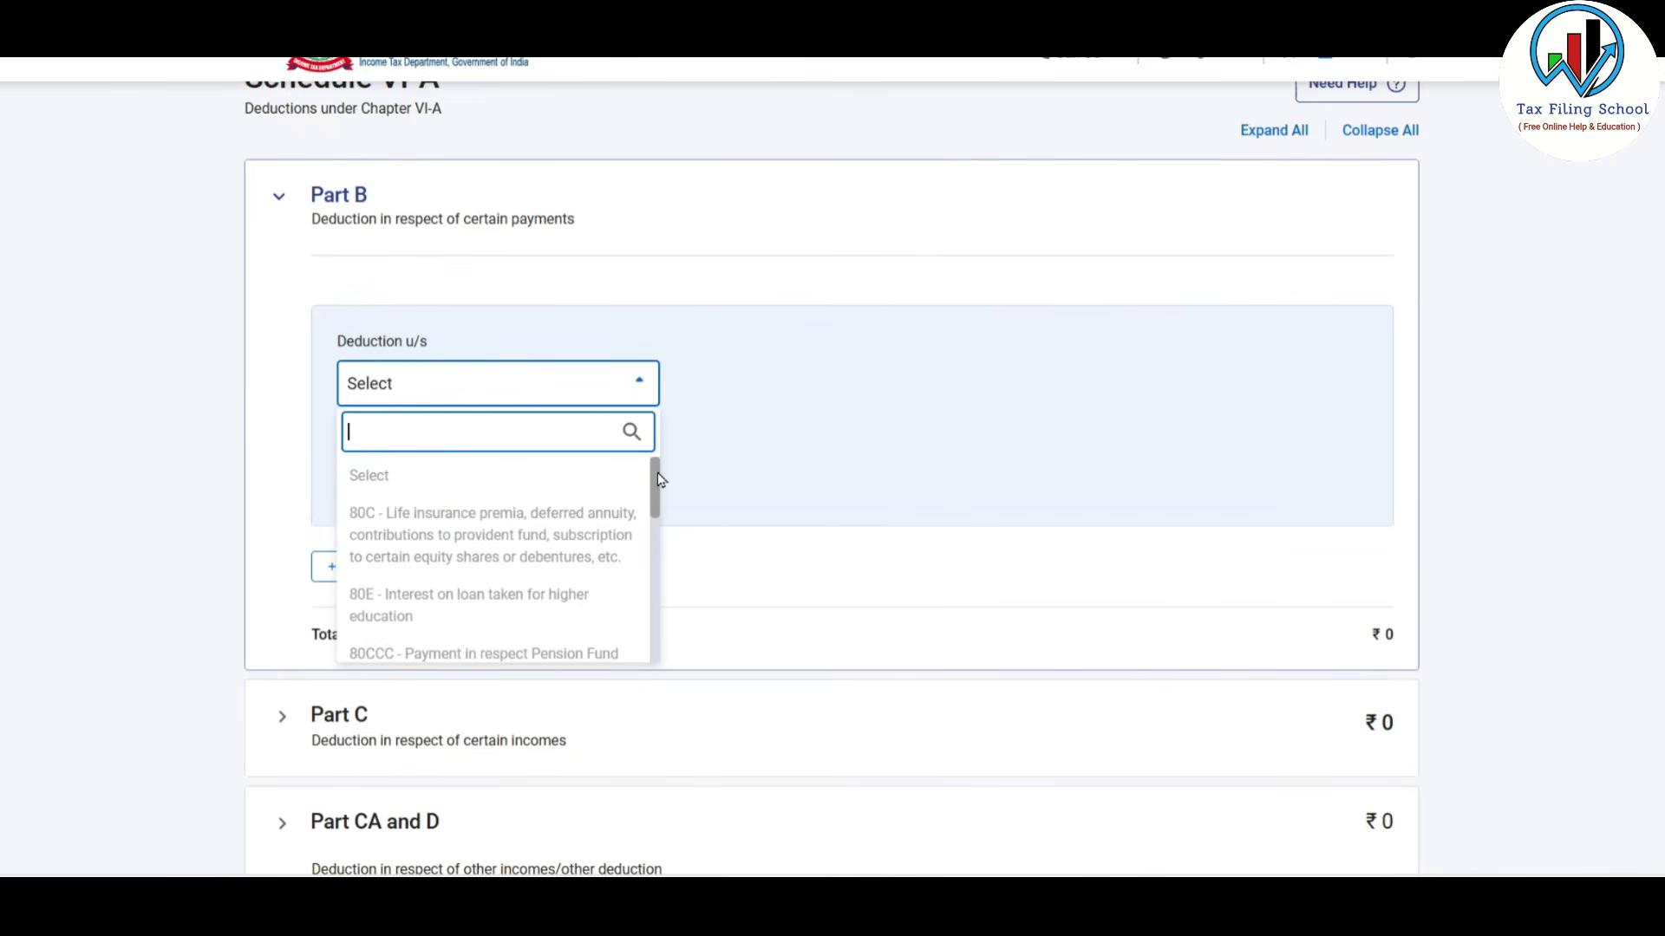
scroll(657, 480, "down", 2)
scroll(632, 491, "up", 2)
left_click(954, 468)
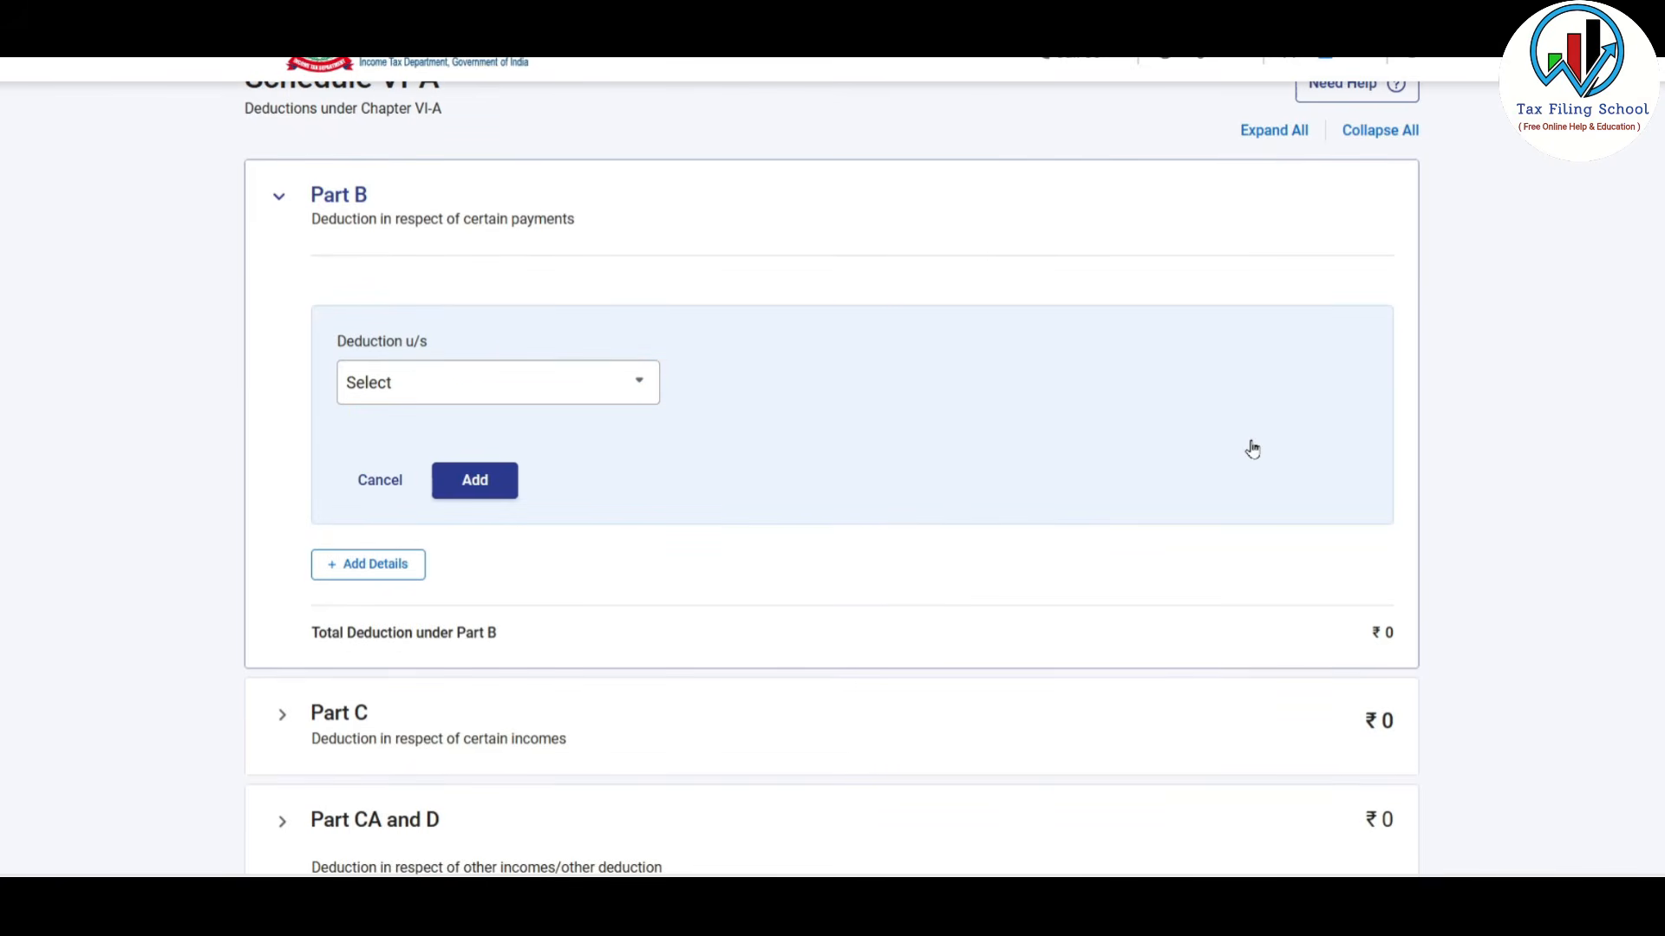
scroll(1252, 448, "down", 5)
left_click(1379, 592)
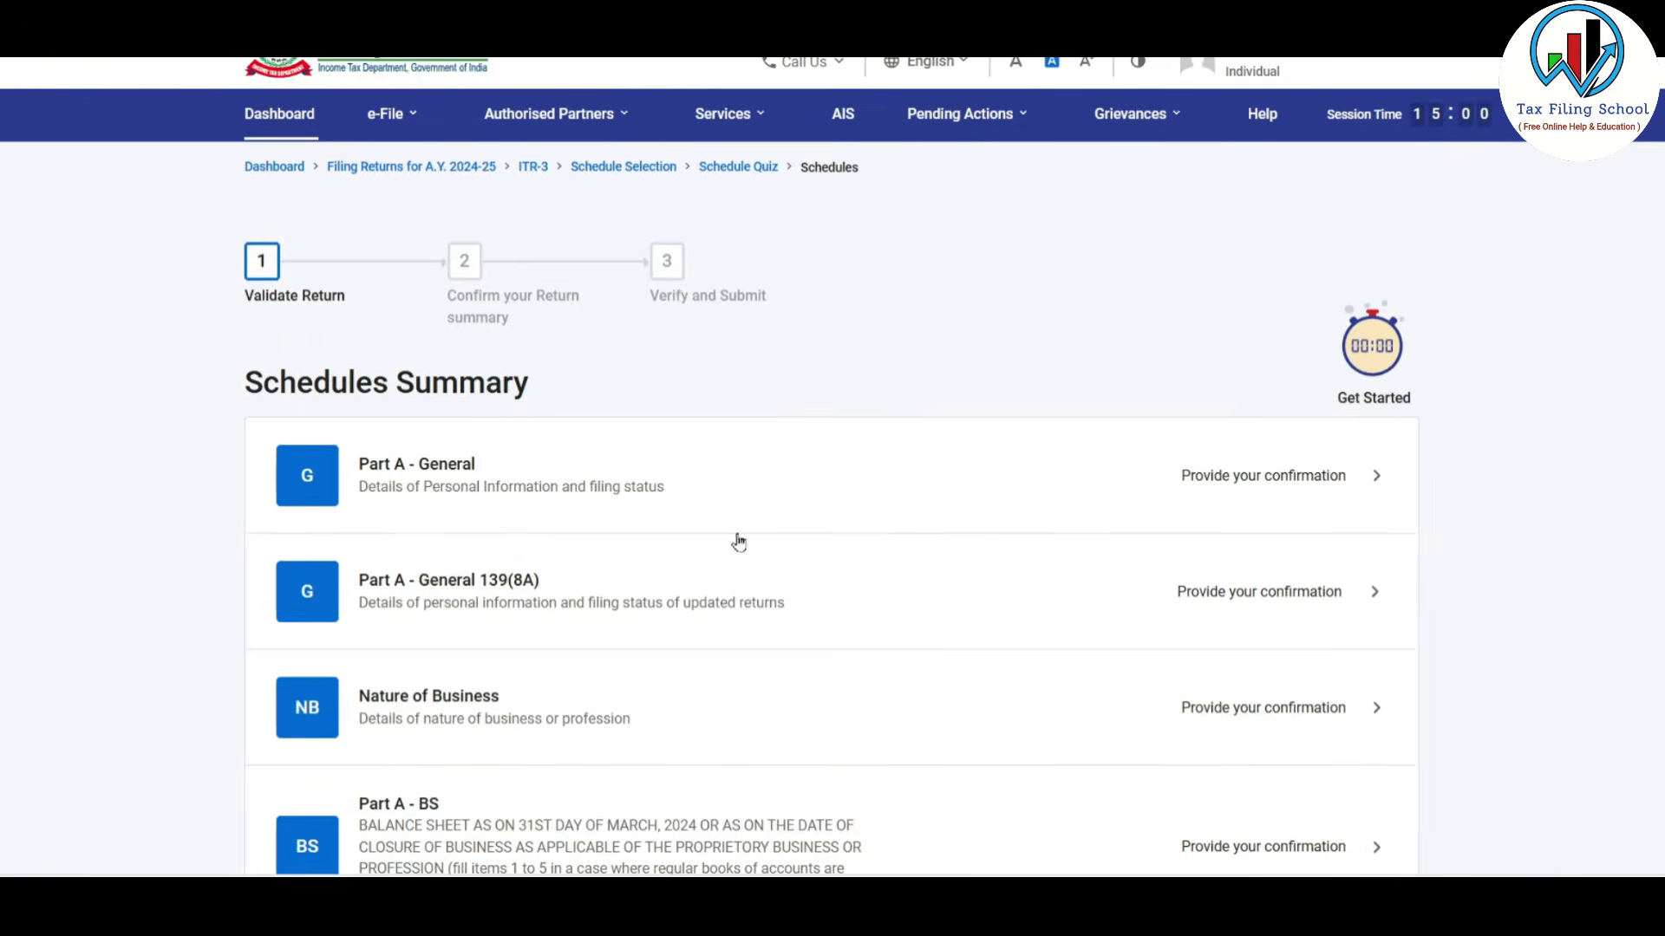
Step: Open Part B - TI, review the computation of total income and confirm it
scroll(1071, 341, "down", 20)
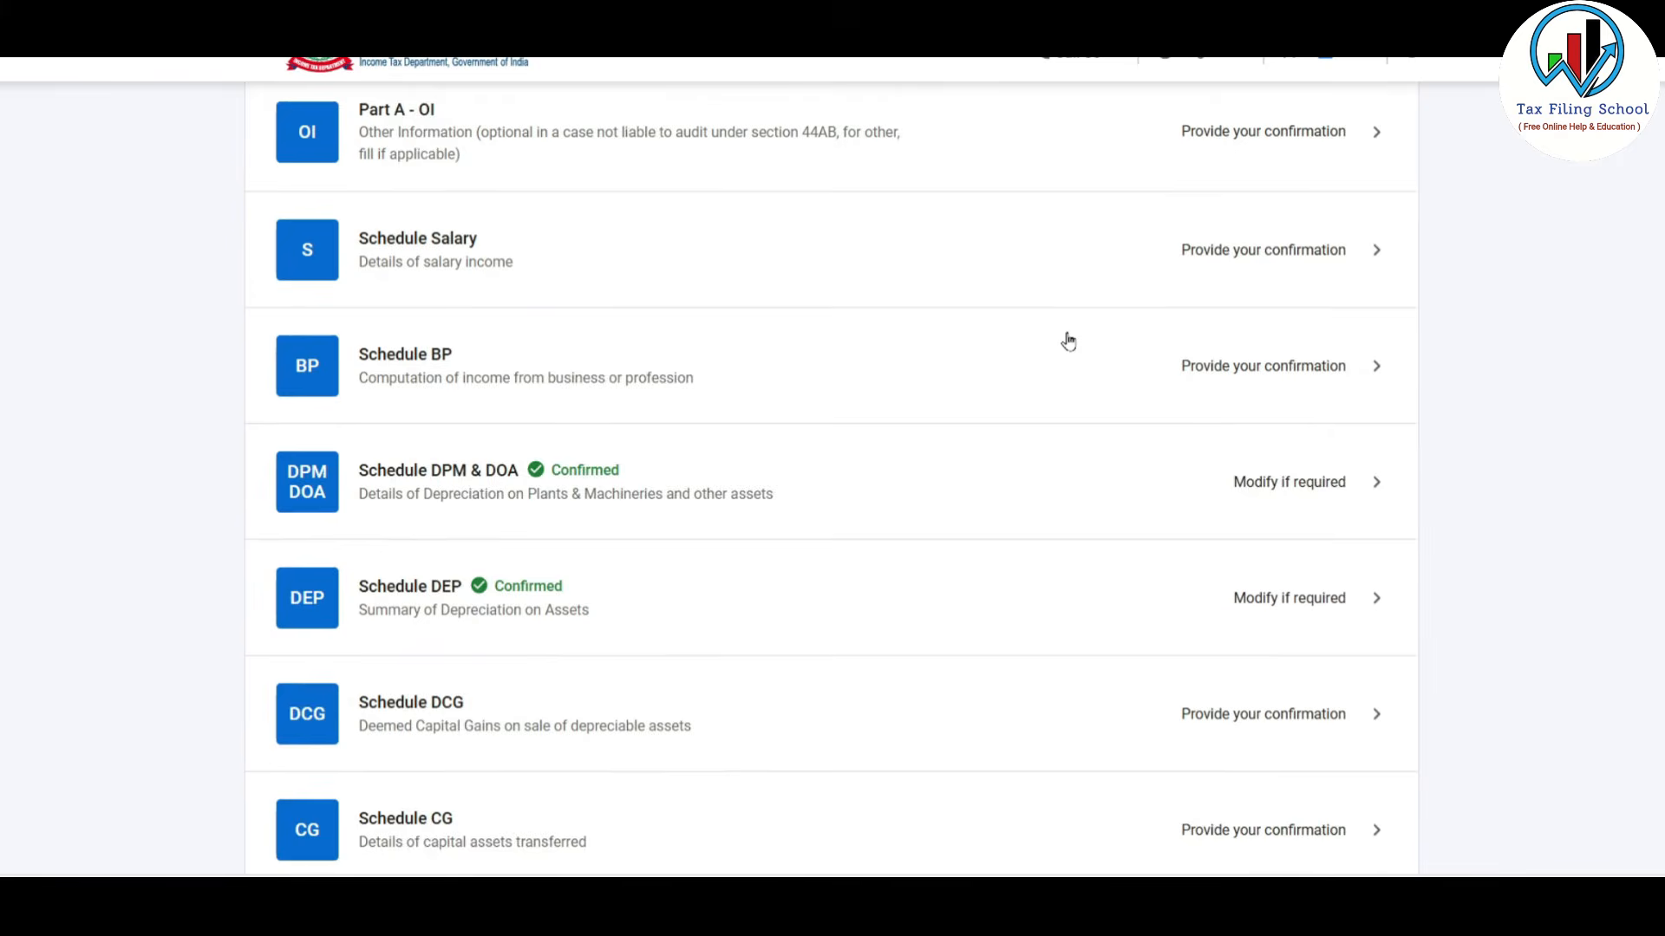
scroll(1069, 278, "down", 4)
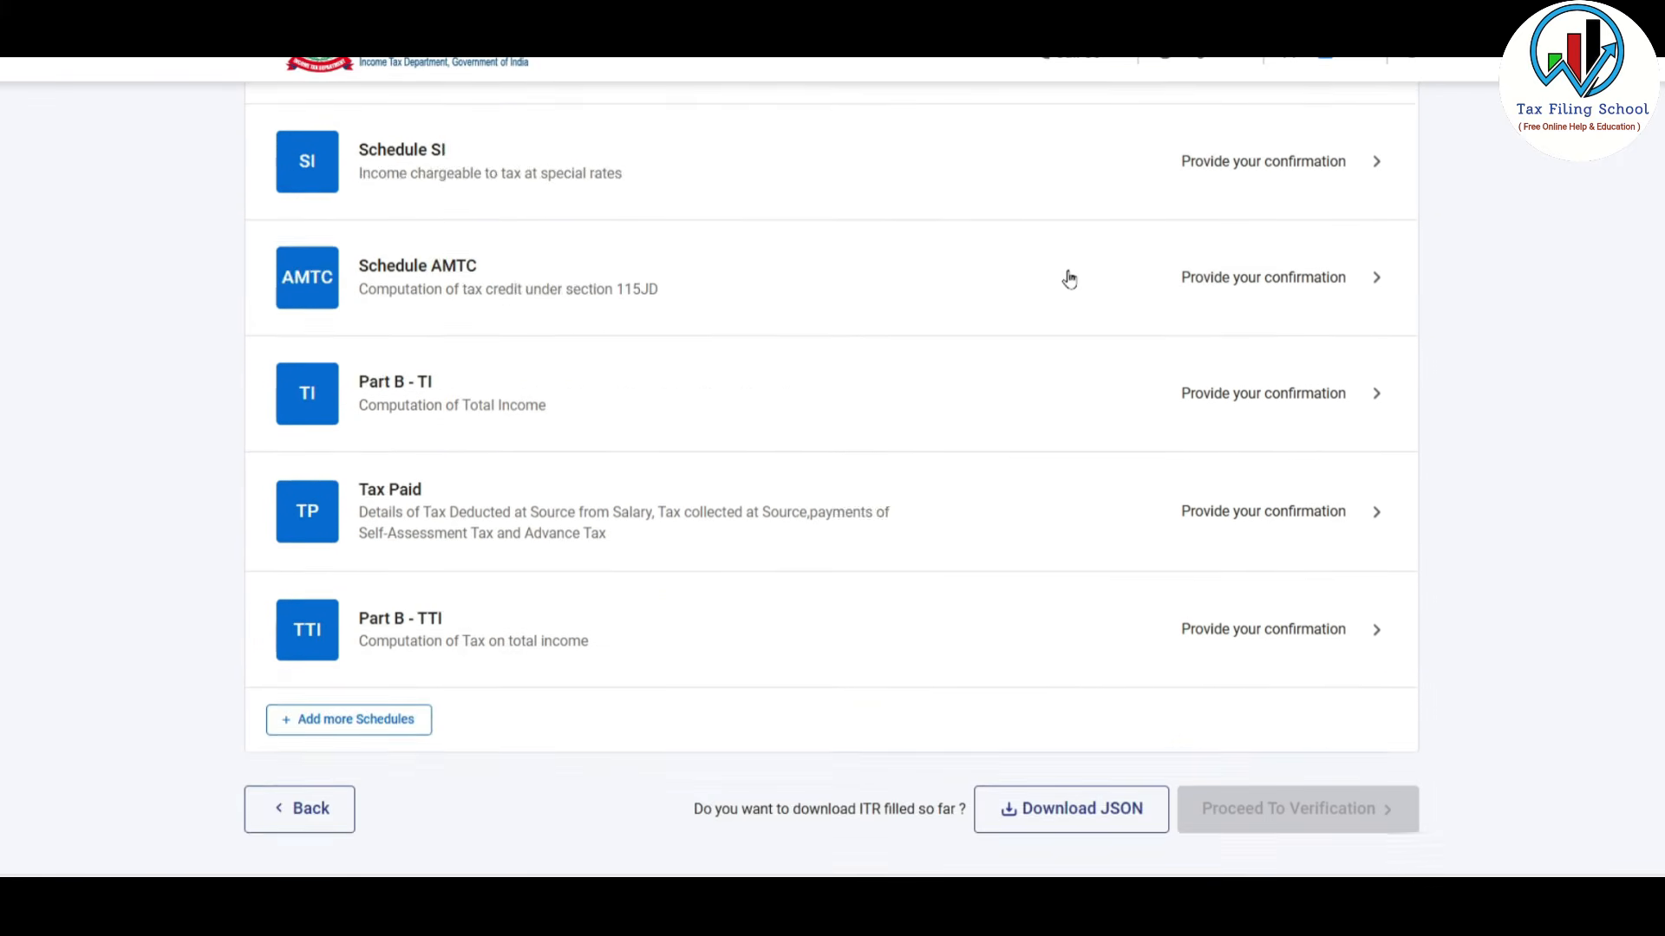
left_click(1189, 297)
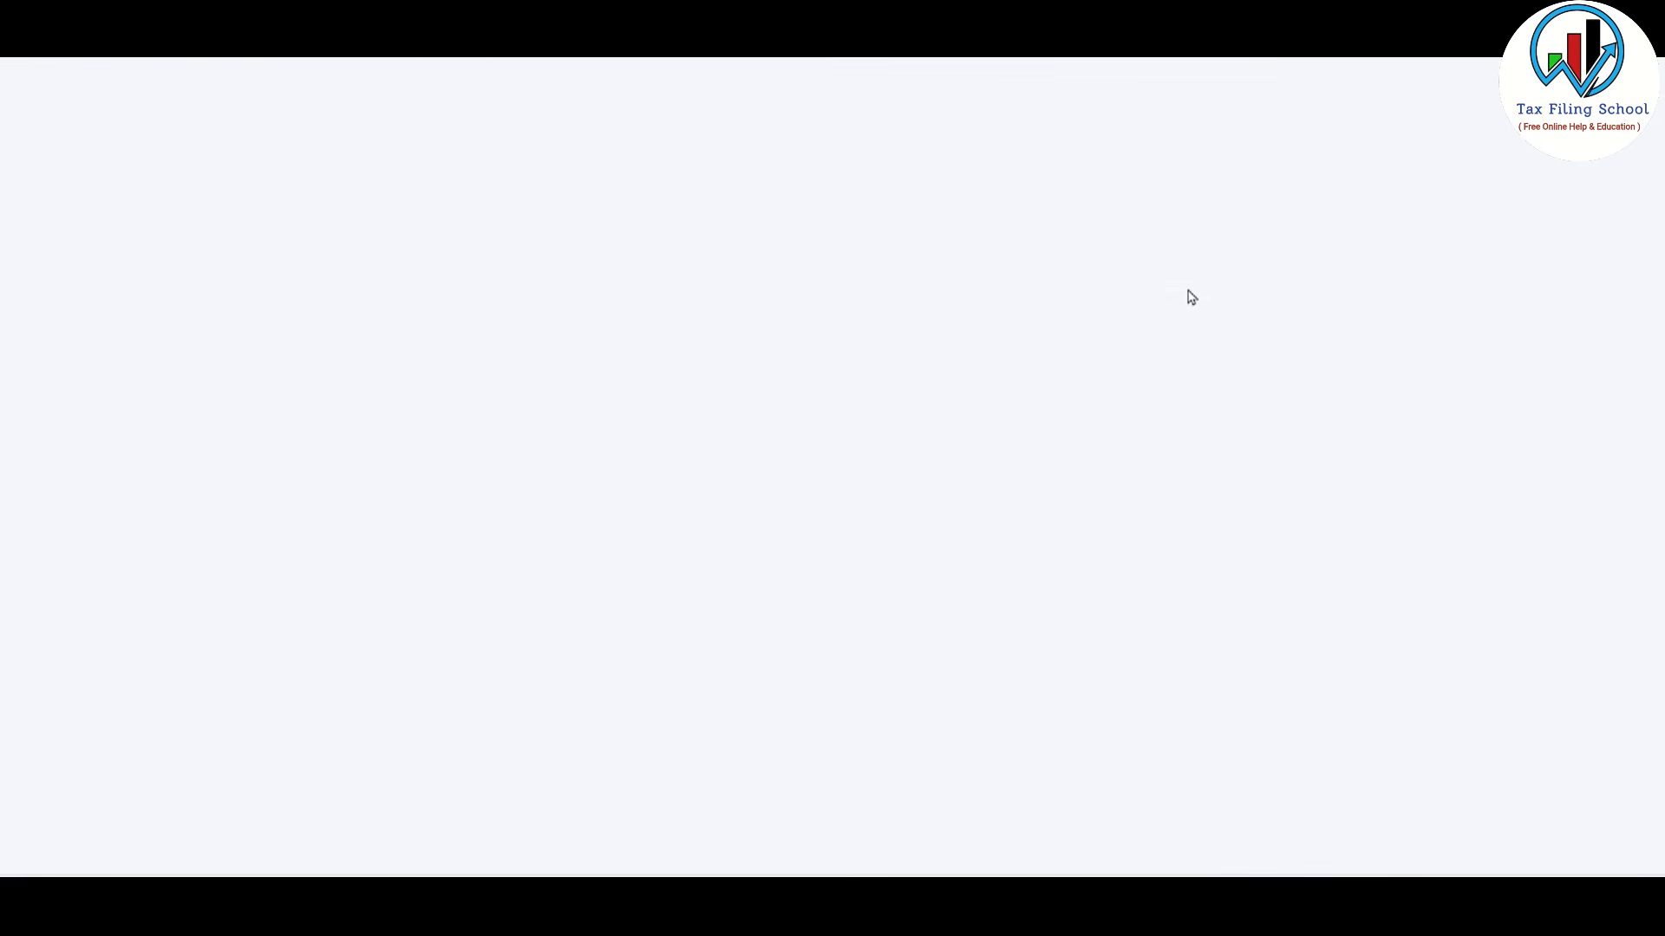
scroll(1296, 430, "down", 3)
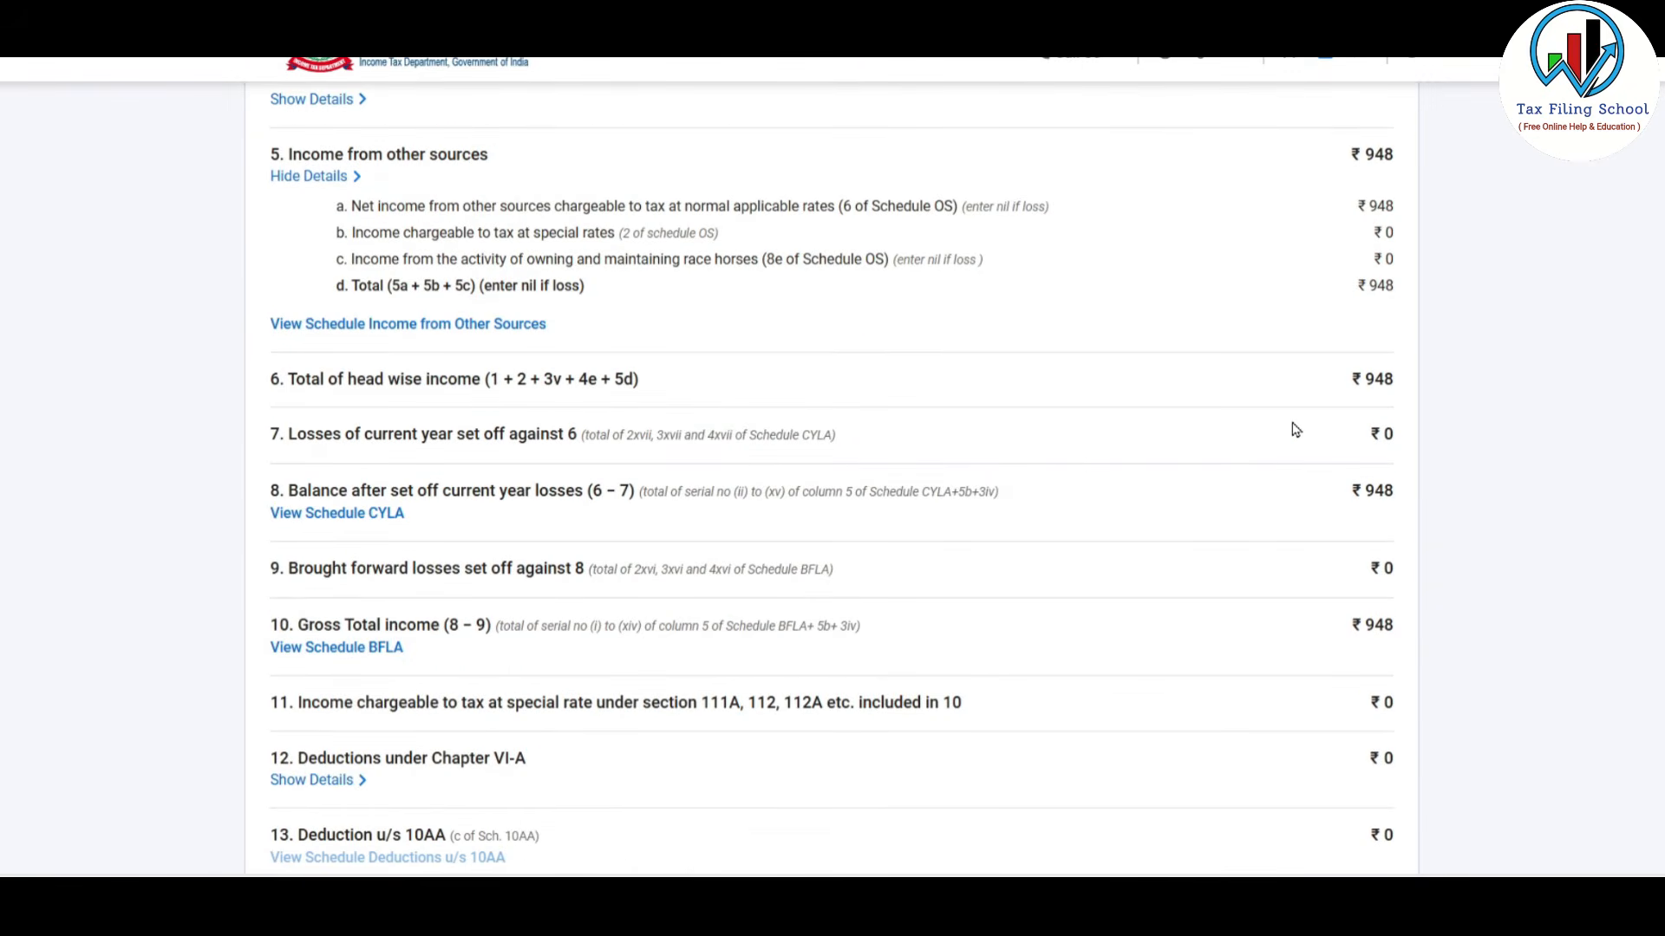
scroll(1295, 430, "down", 9)
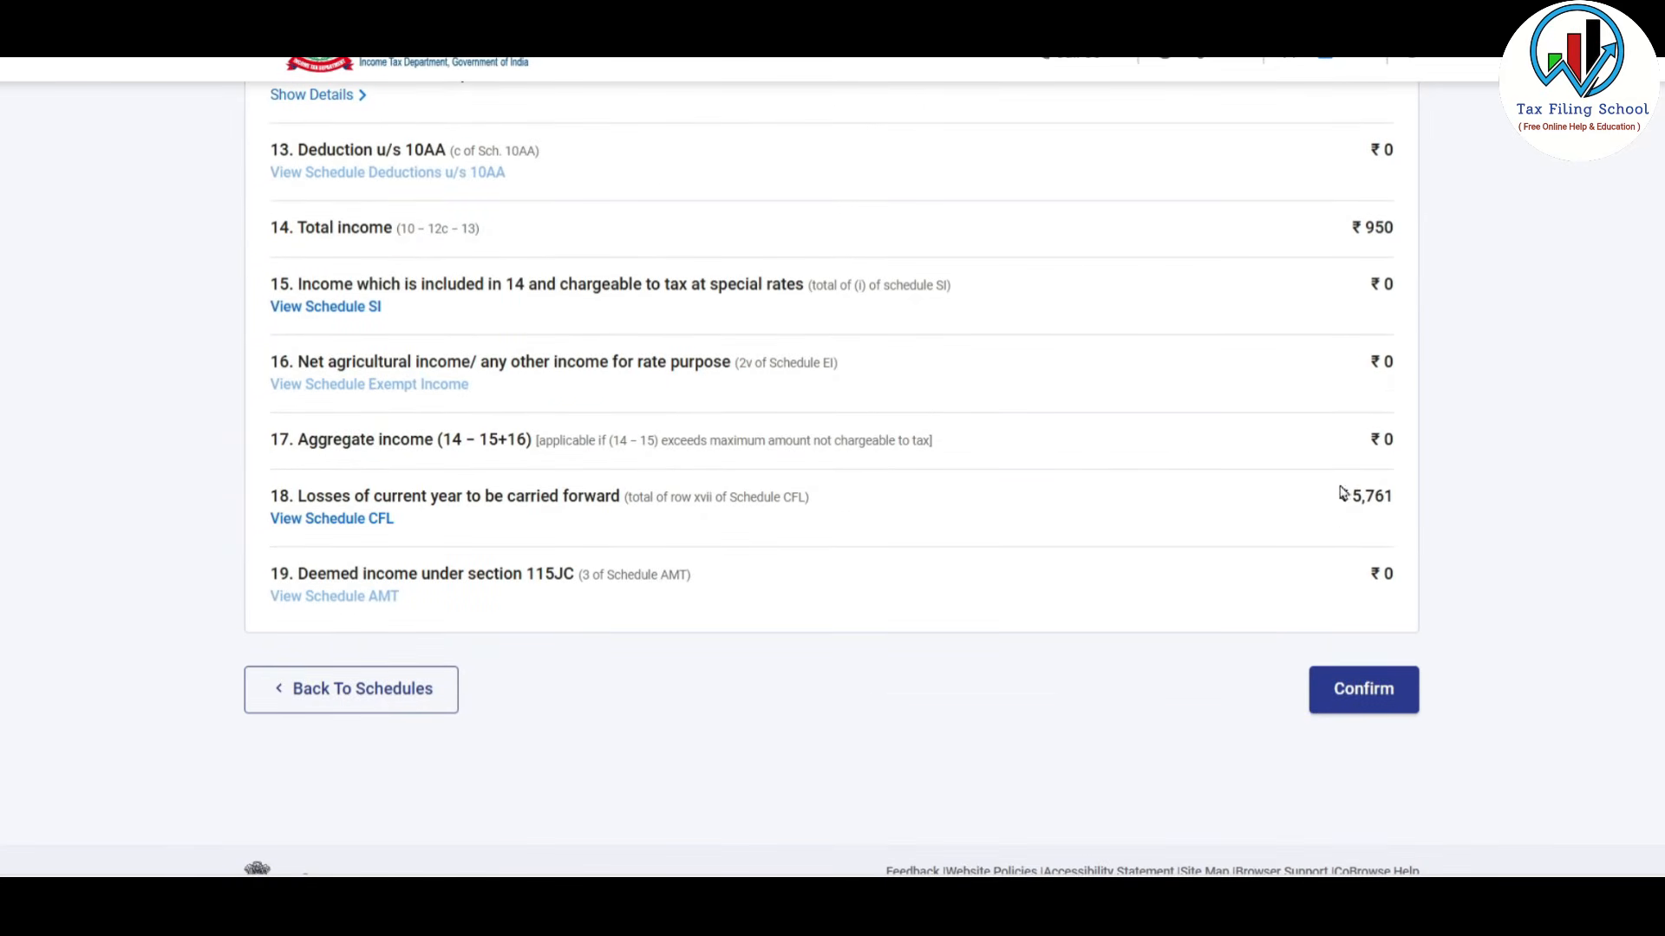
left_click(1386, 691)
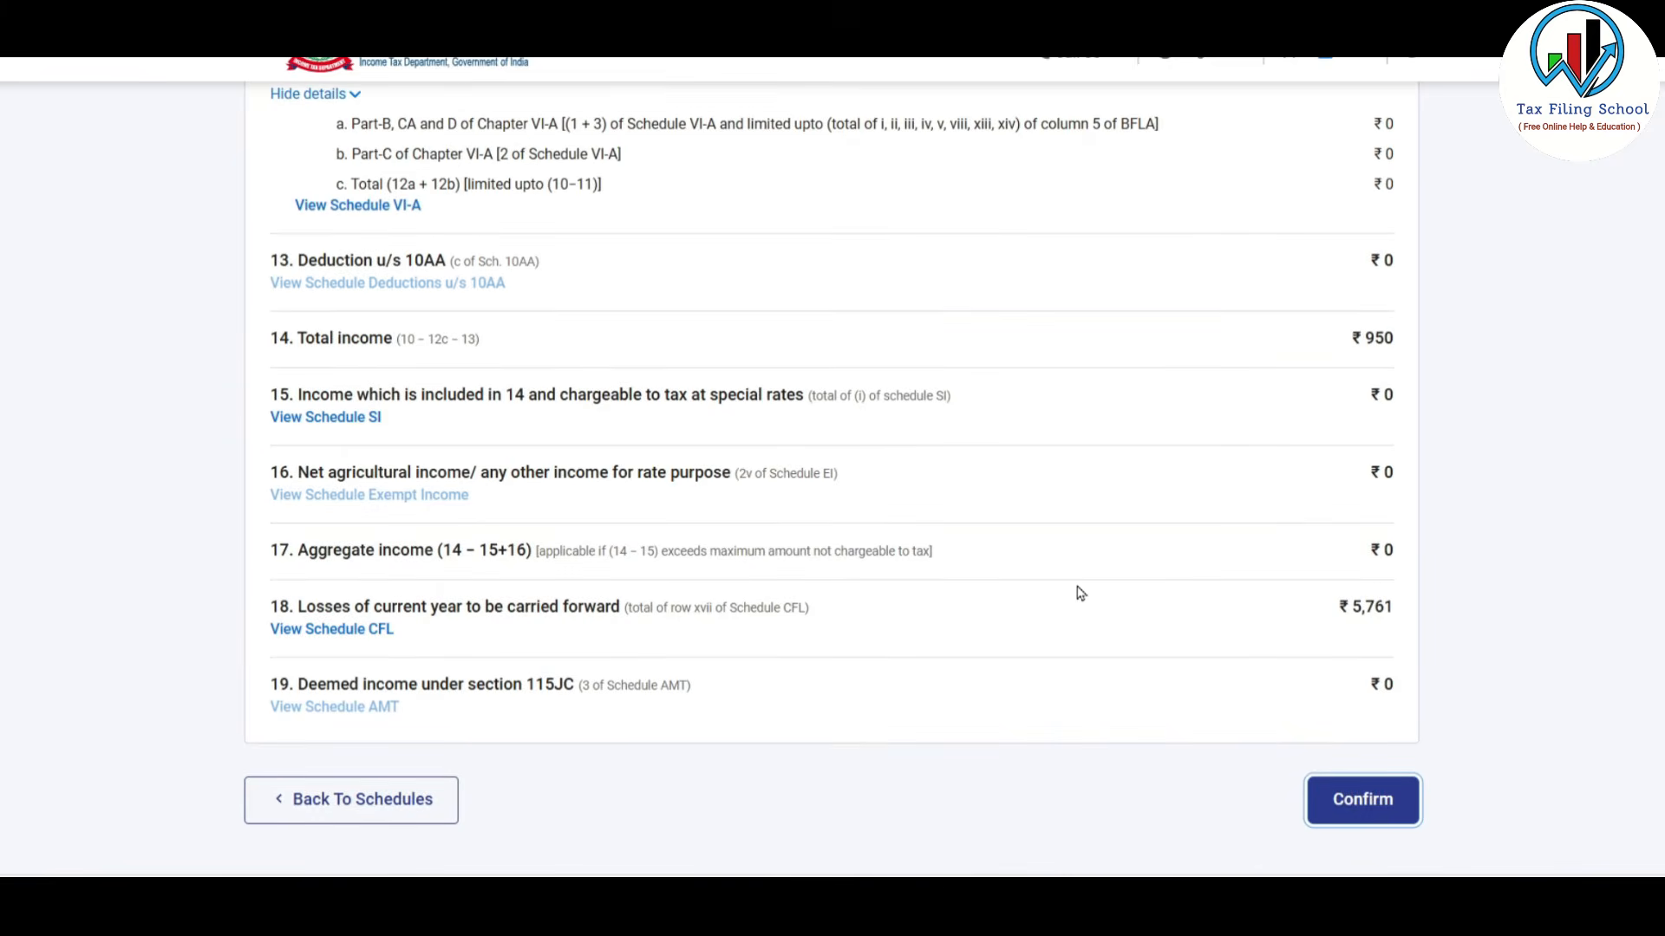
Step: Open the Tax Paid schedule from the Schedules Summary list
scroll(982, 698, "down", 12)
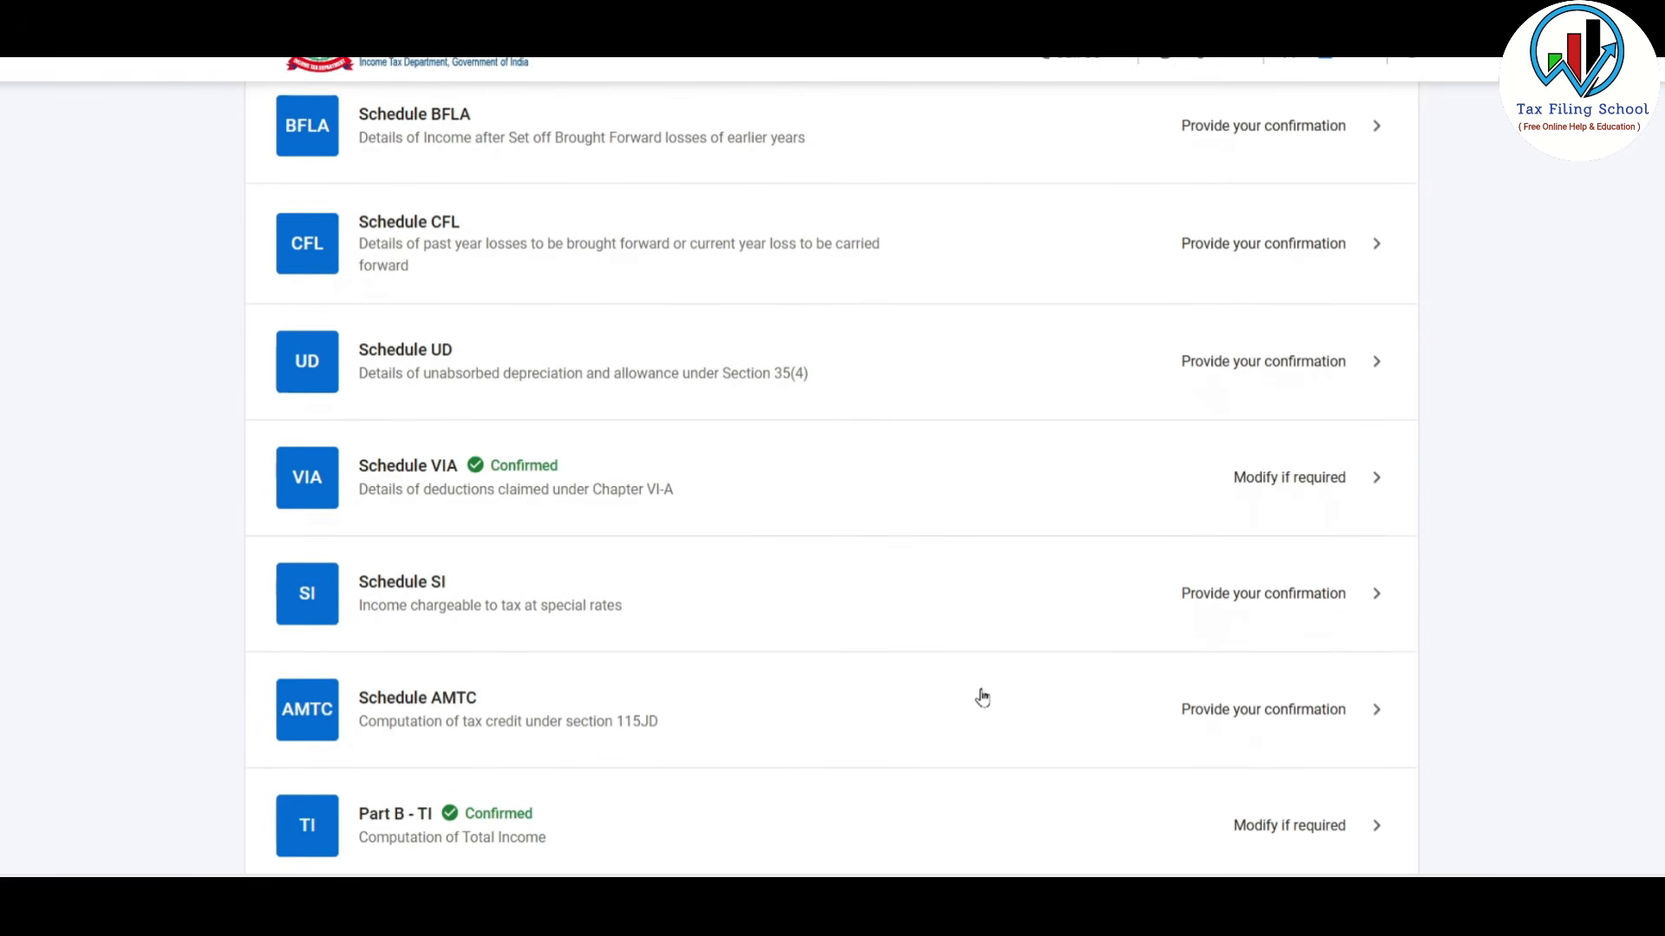
scroll(982, 698, "down", 3)
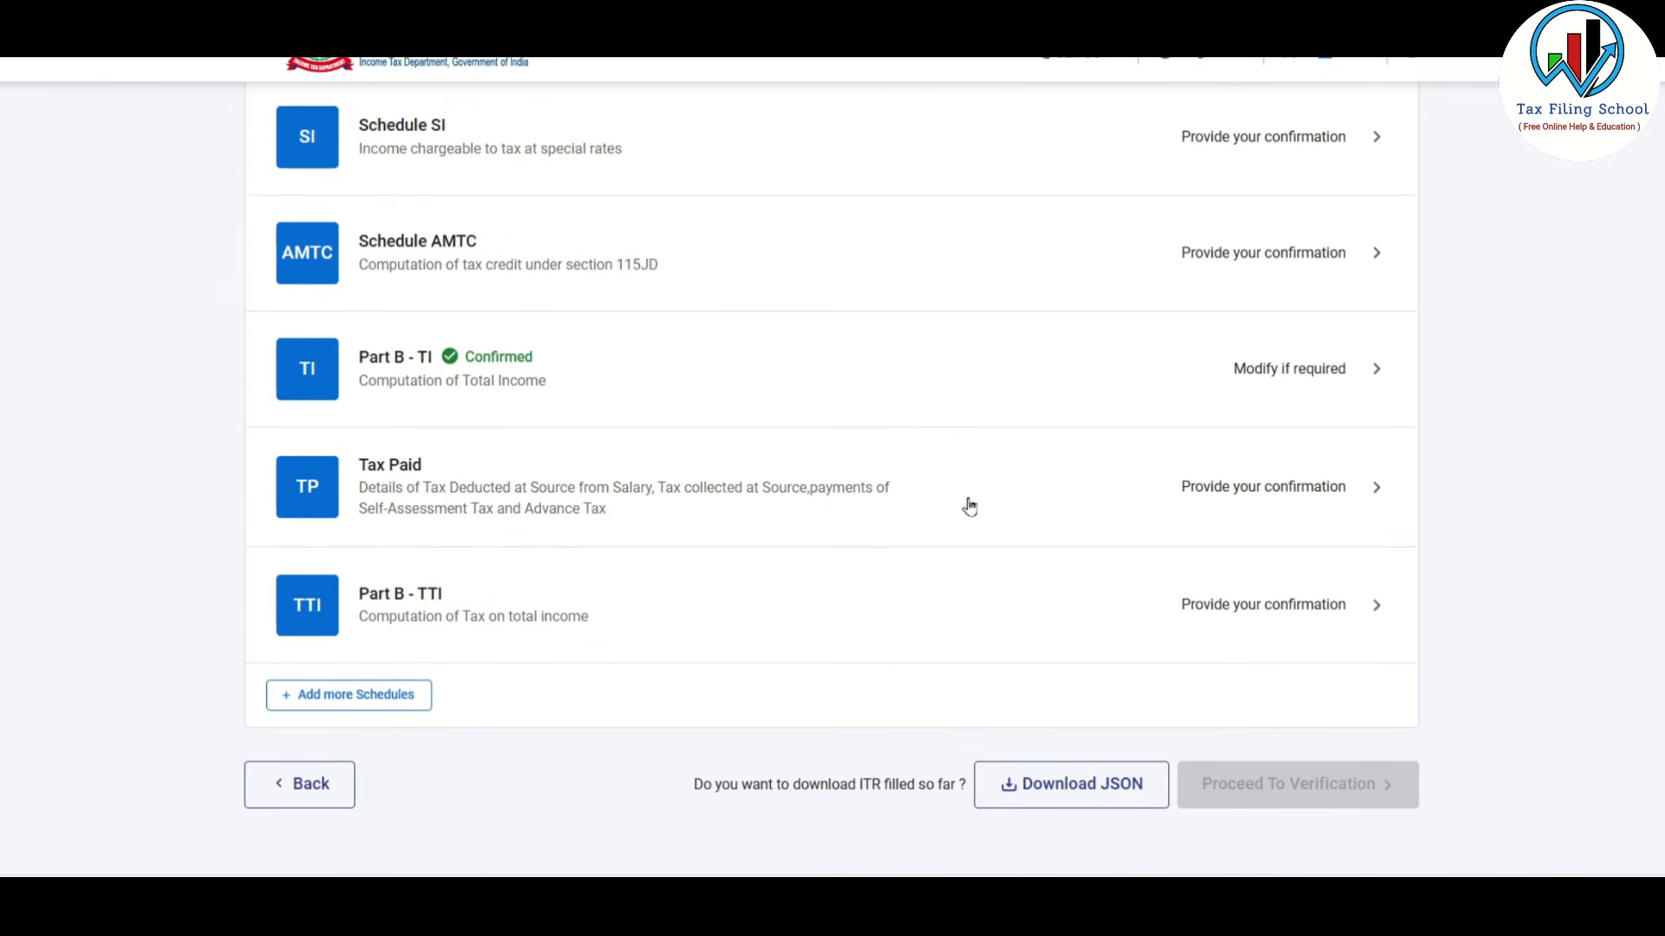
left_click(1377, 489)
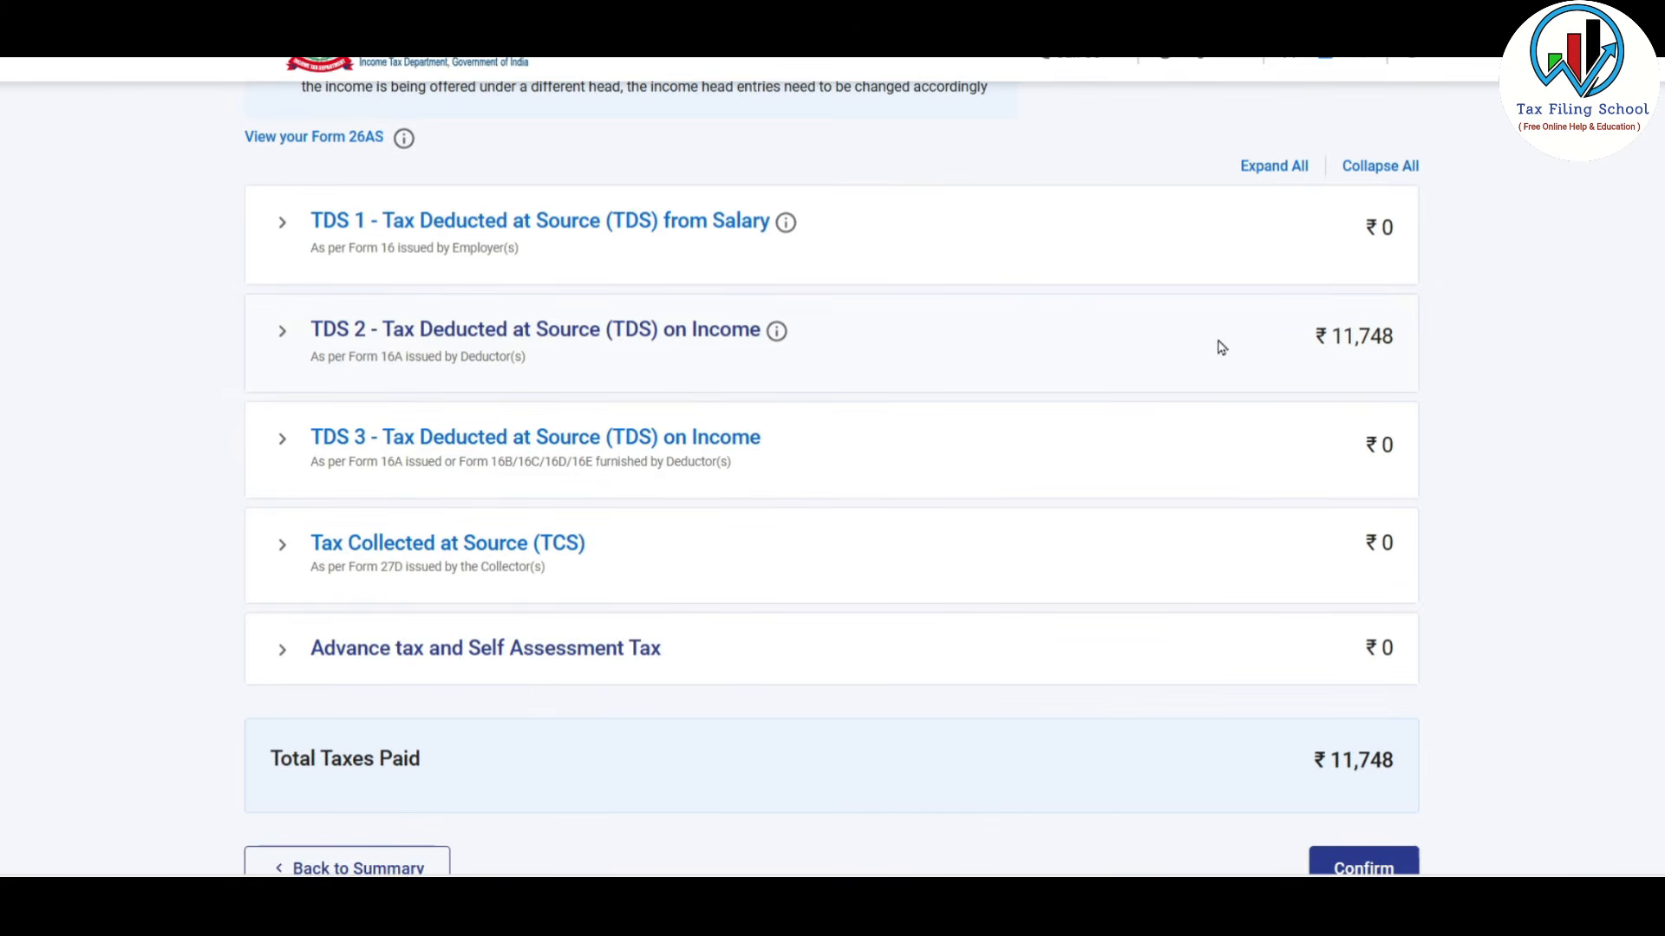
Step: Edit the TDS 2 entry so its head of income is Income from Business and Profession, and save the entry
left_click(430, 340)
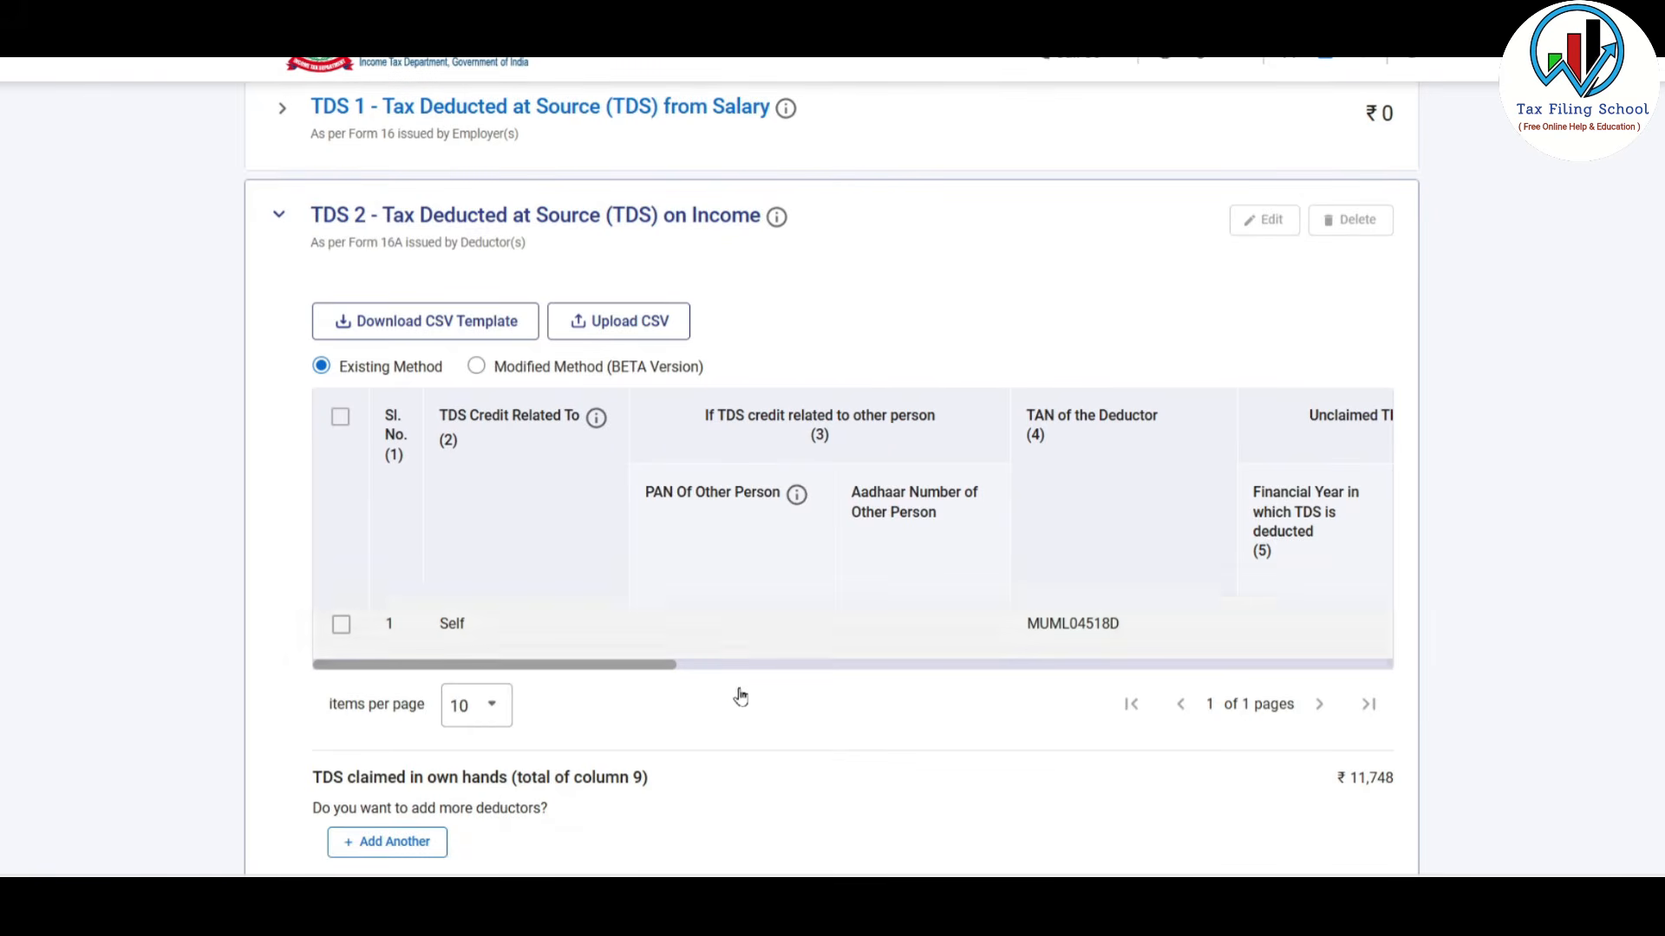
mouse_move(664, 665)
left_mouse_down()
mouse_move(1285, 664)
mouse_move(669, 664)
left_mouse_up()
left_click(340, 625)
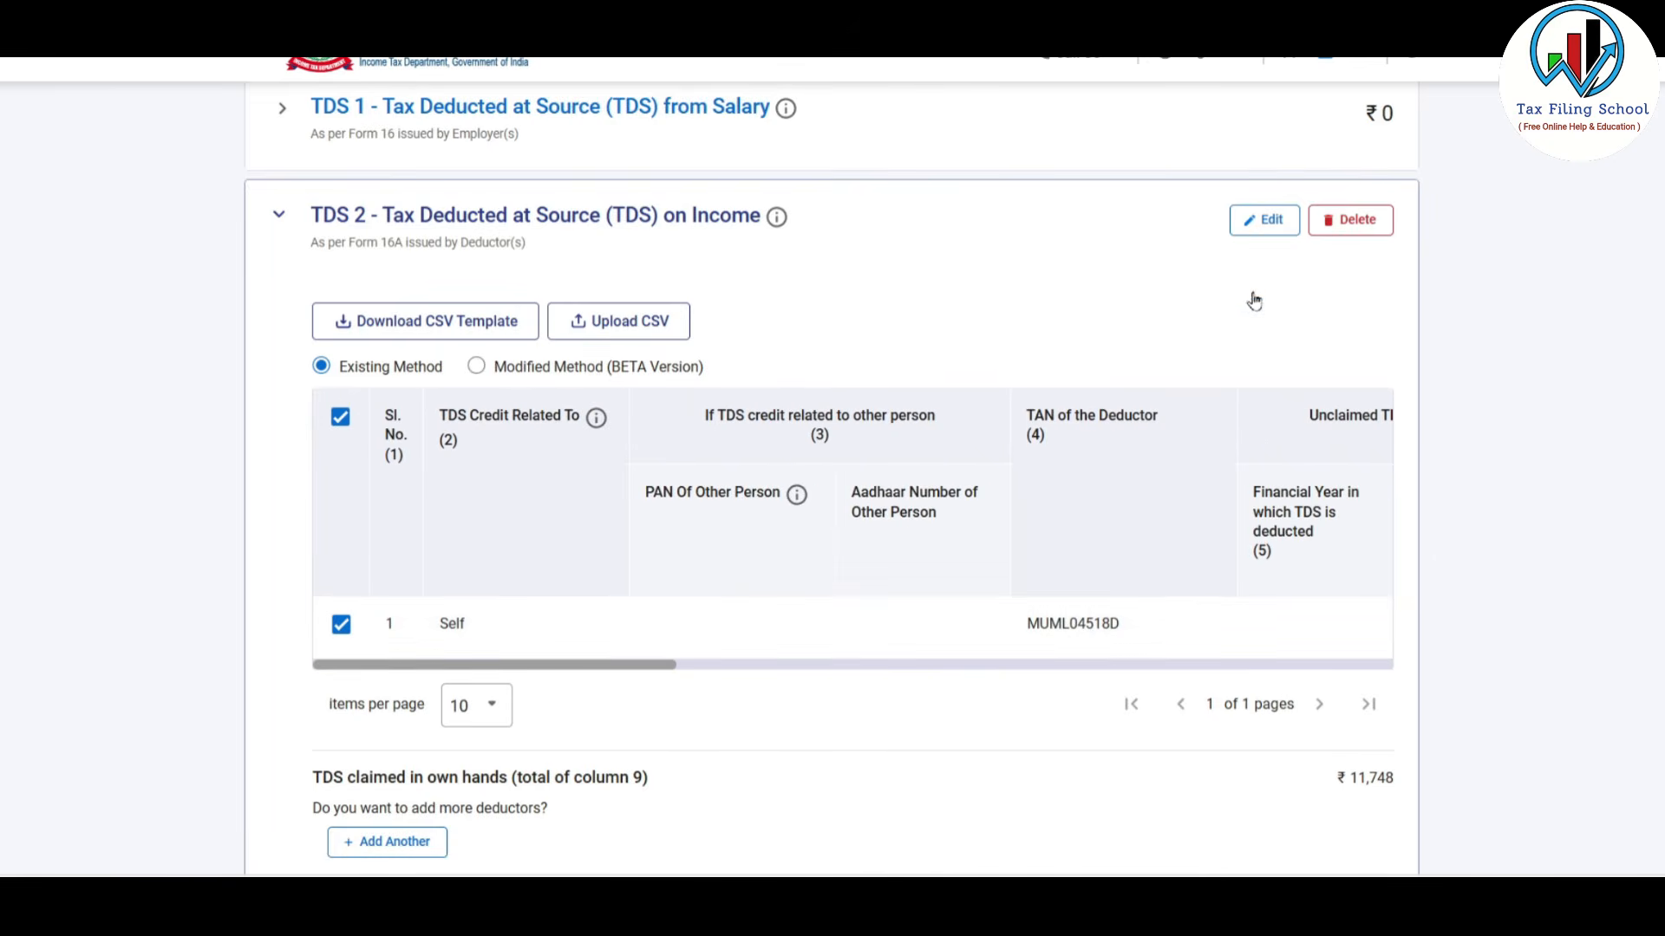
left_click(1264, 222)
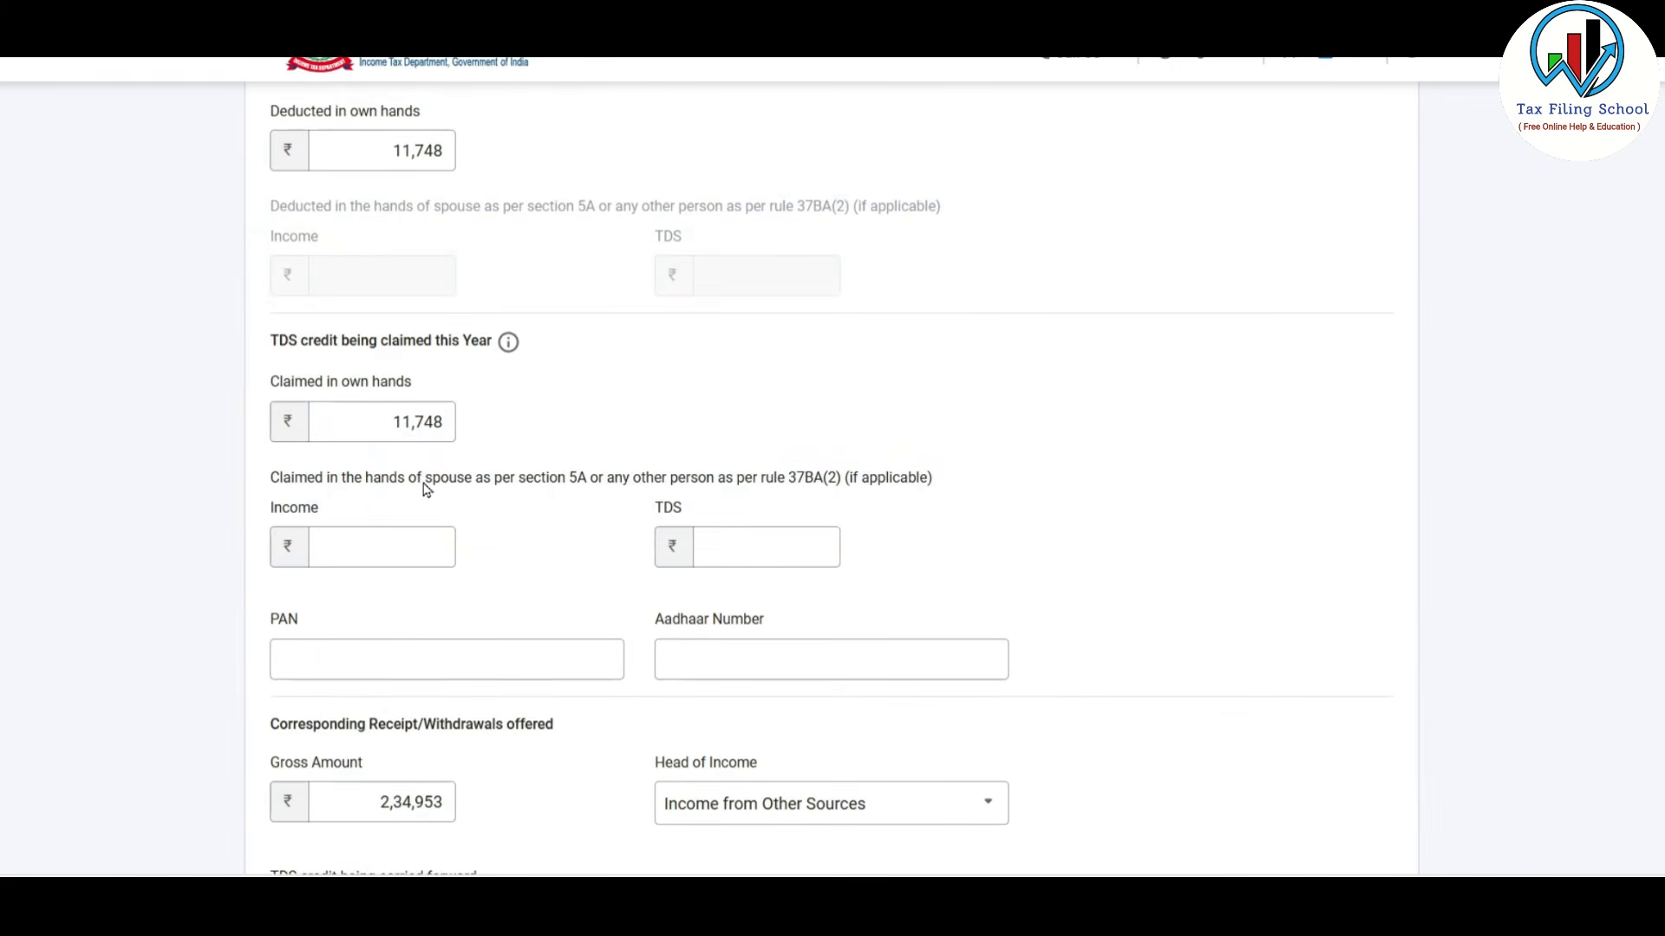
scroll(591, 436, "down", 5)
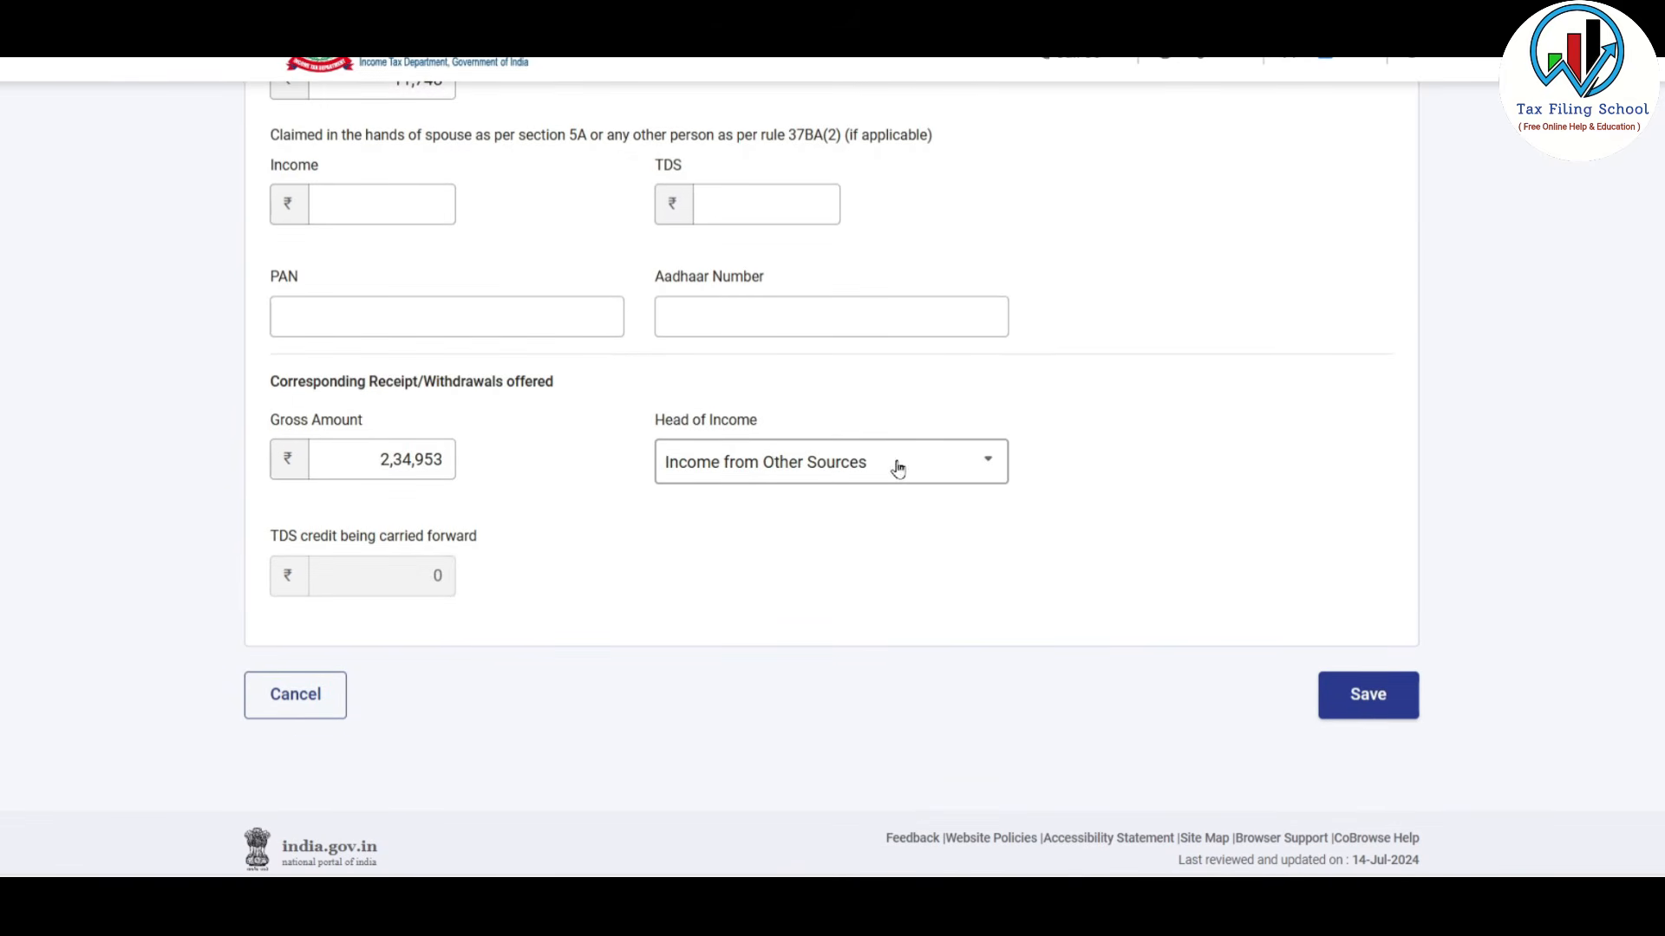
left_click(954, 465)
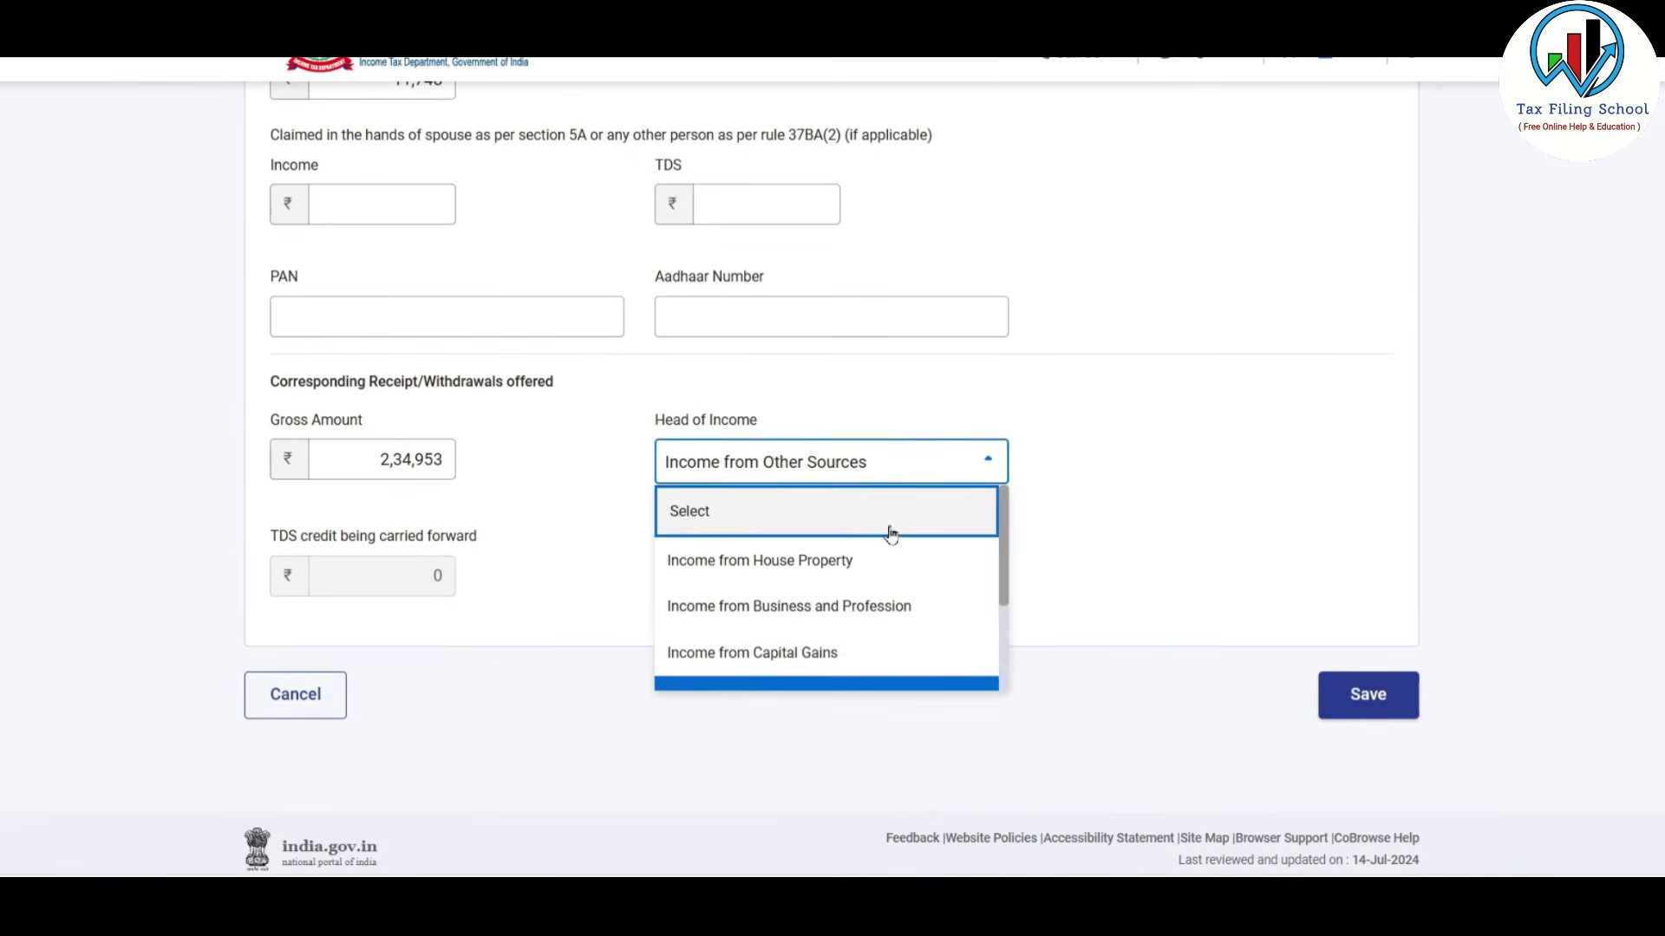
left_click(881, 614)
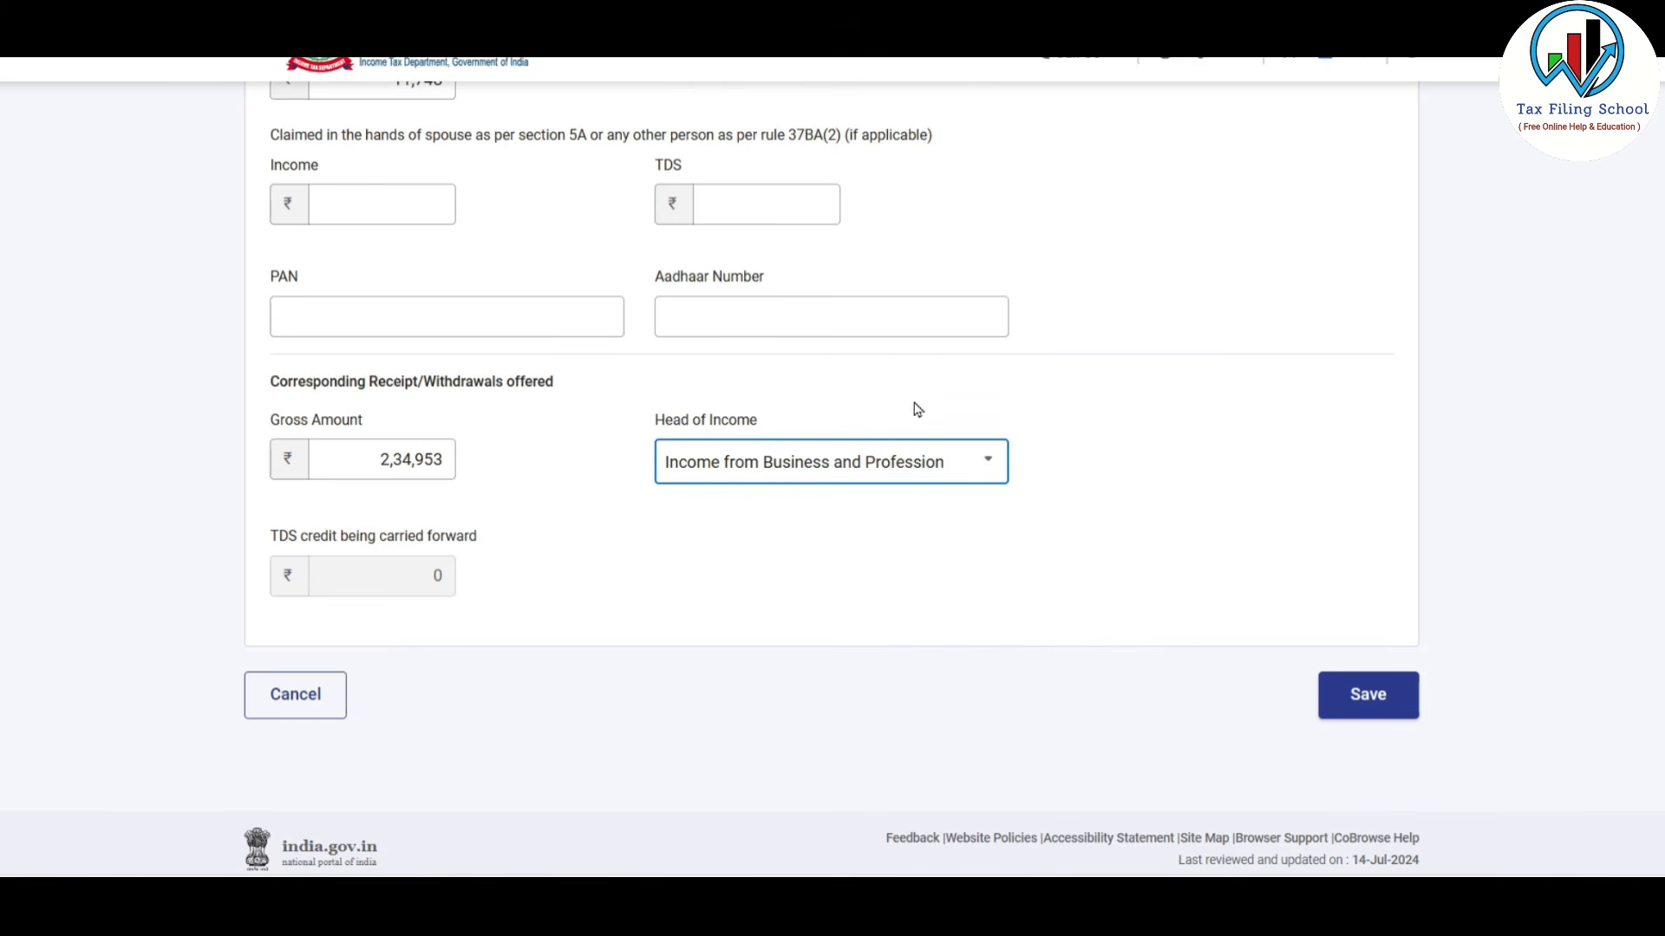
left_click(1380, 702)
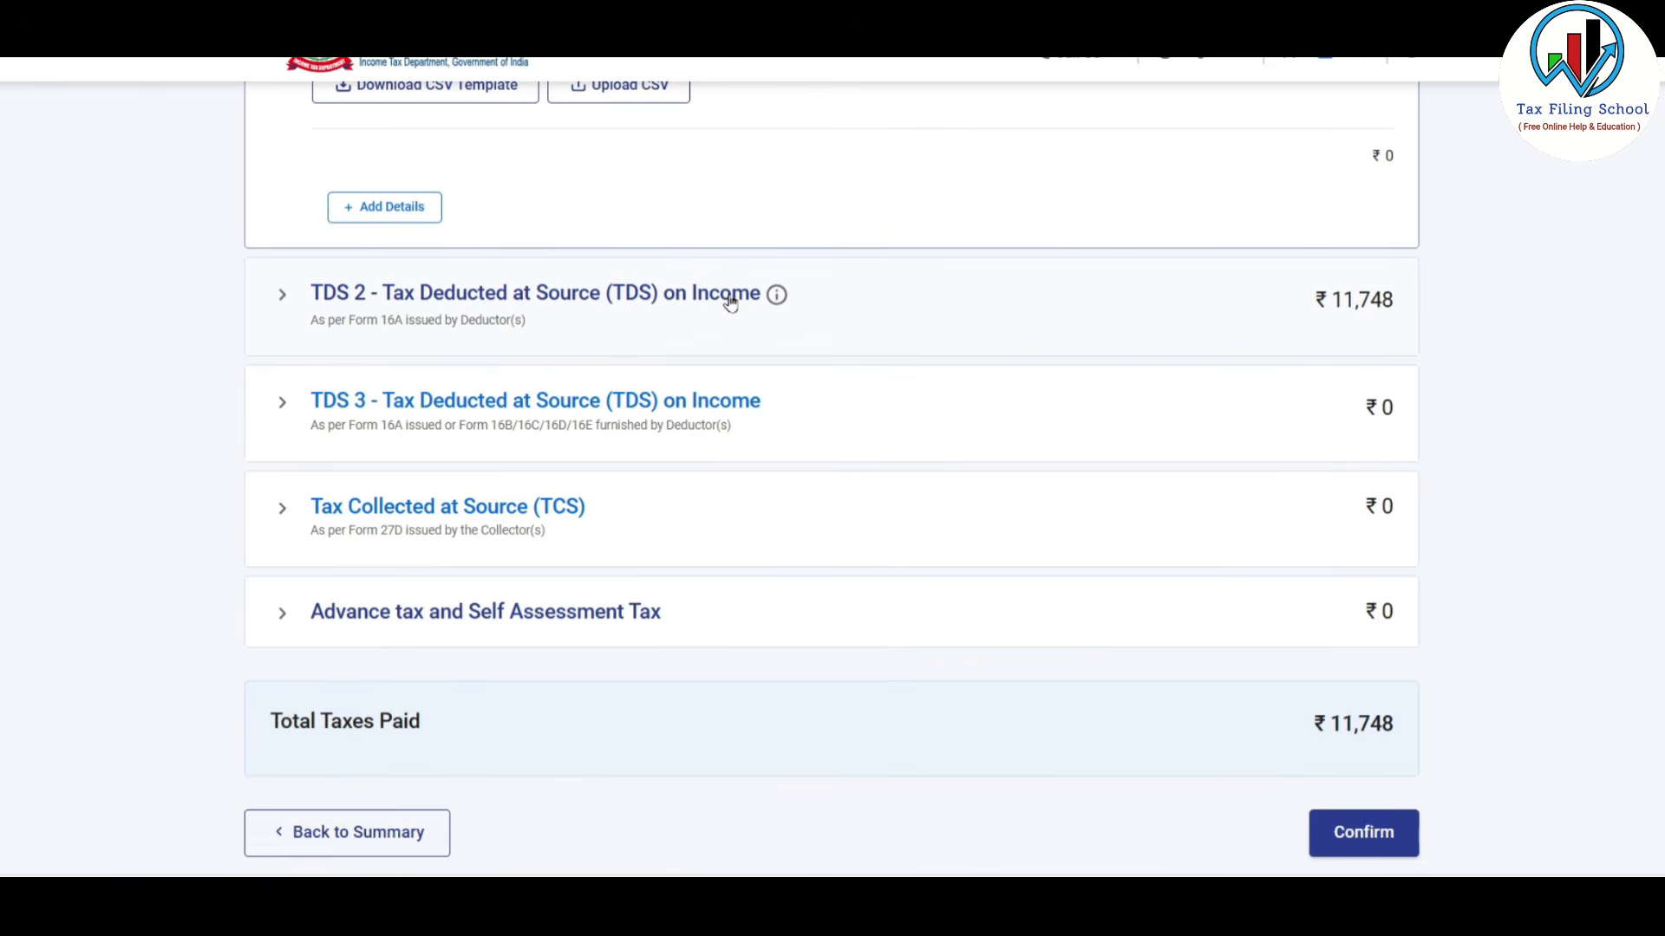
scroll(730, 302, "down", 2)
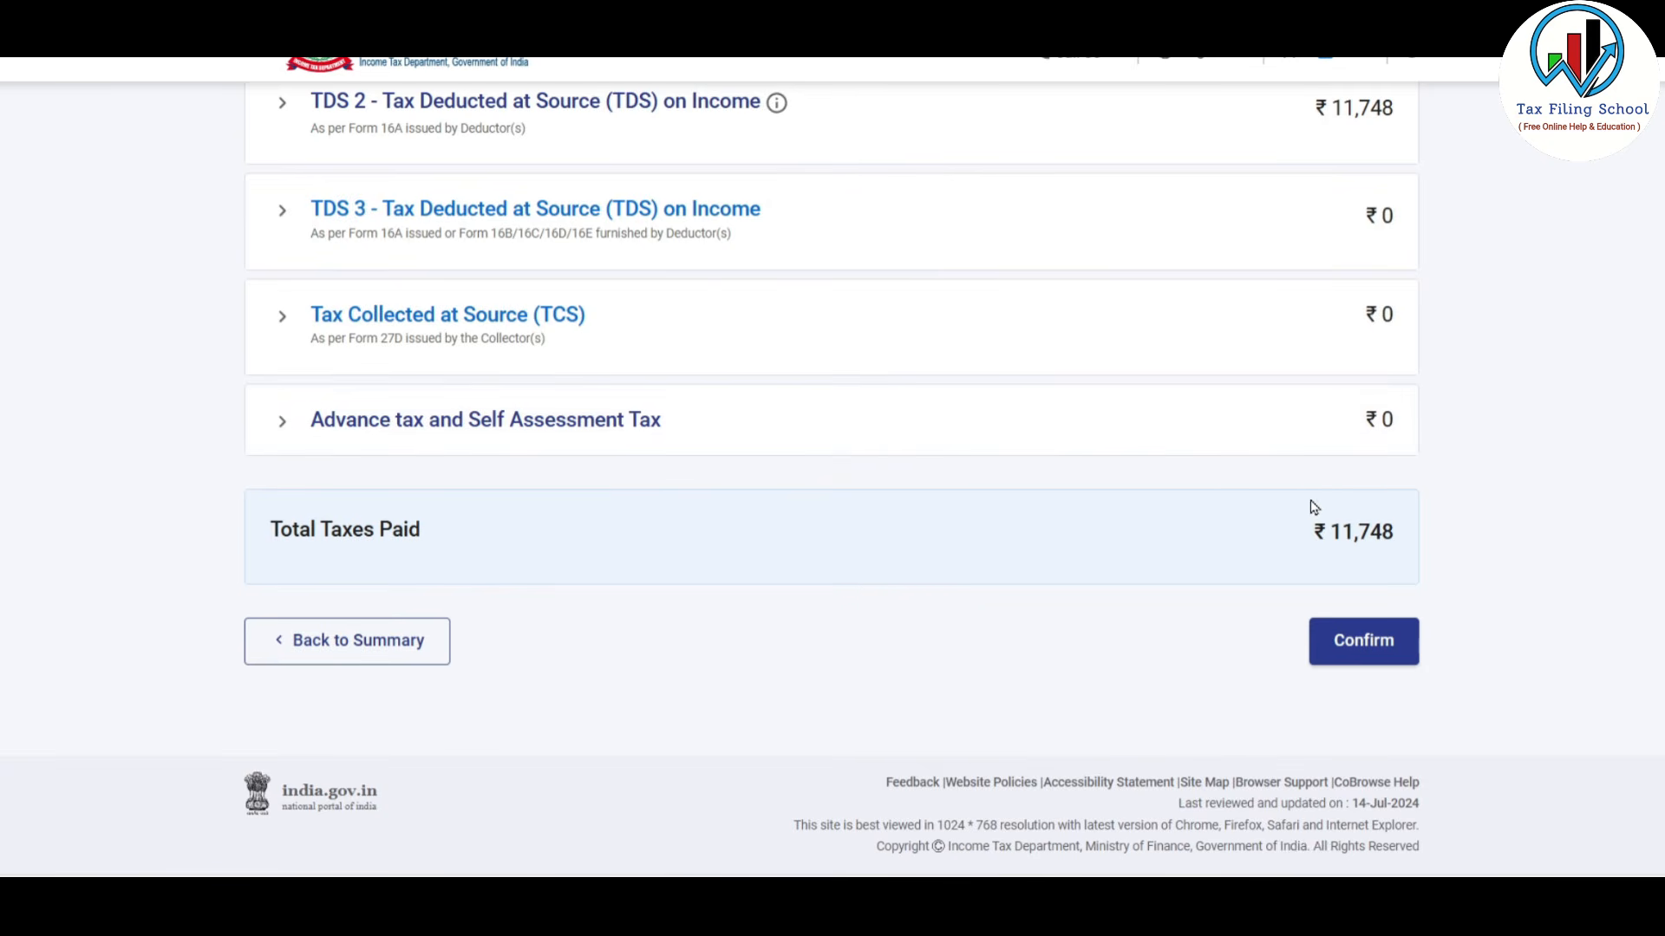
Step: Confirm the Tax Paid schedule and open Part B - TTI from the schedules list
left_click(1378, 651)
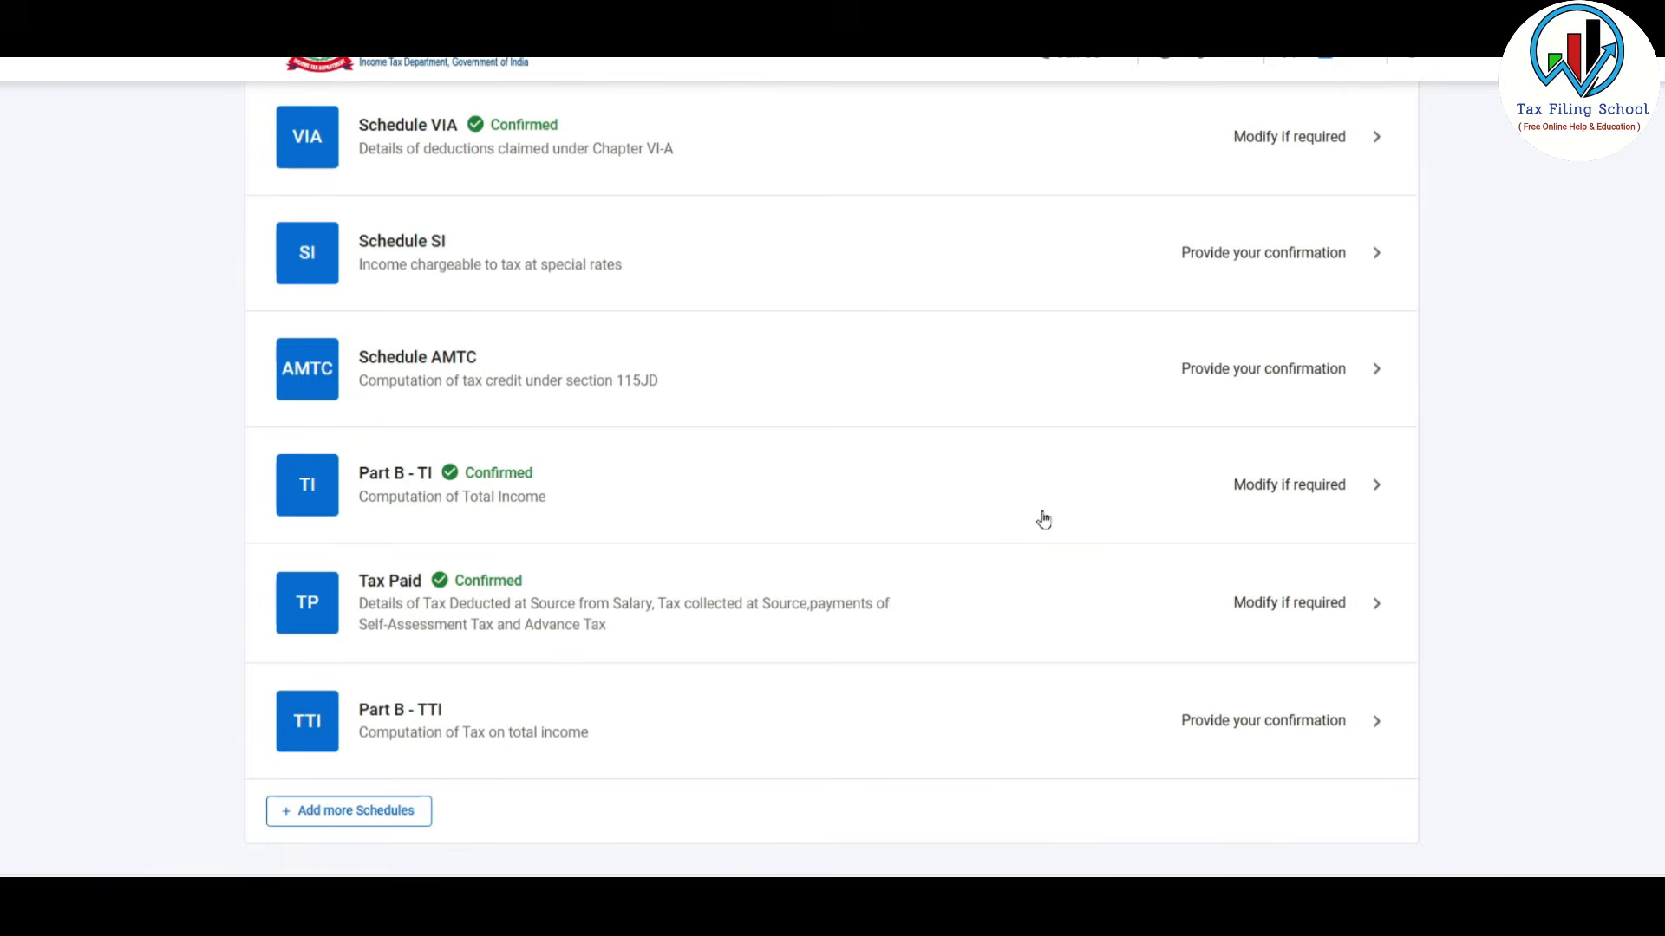
scroll(1043, 519, "down", 3)
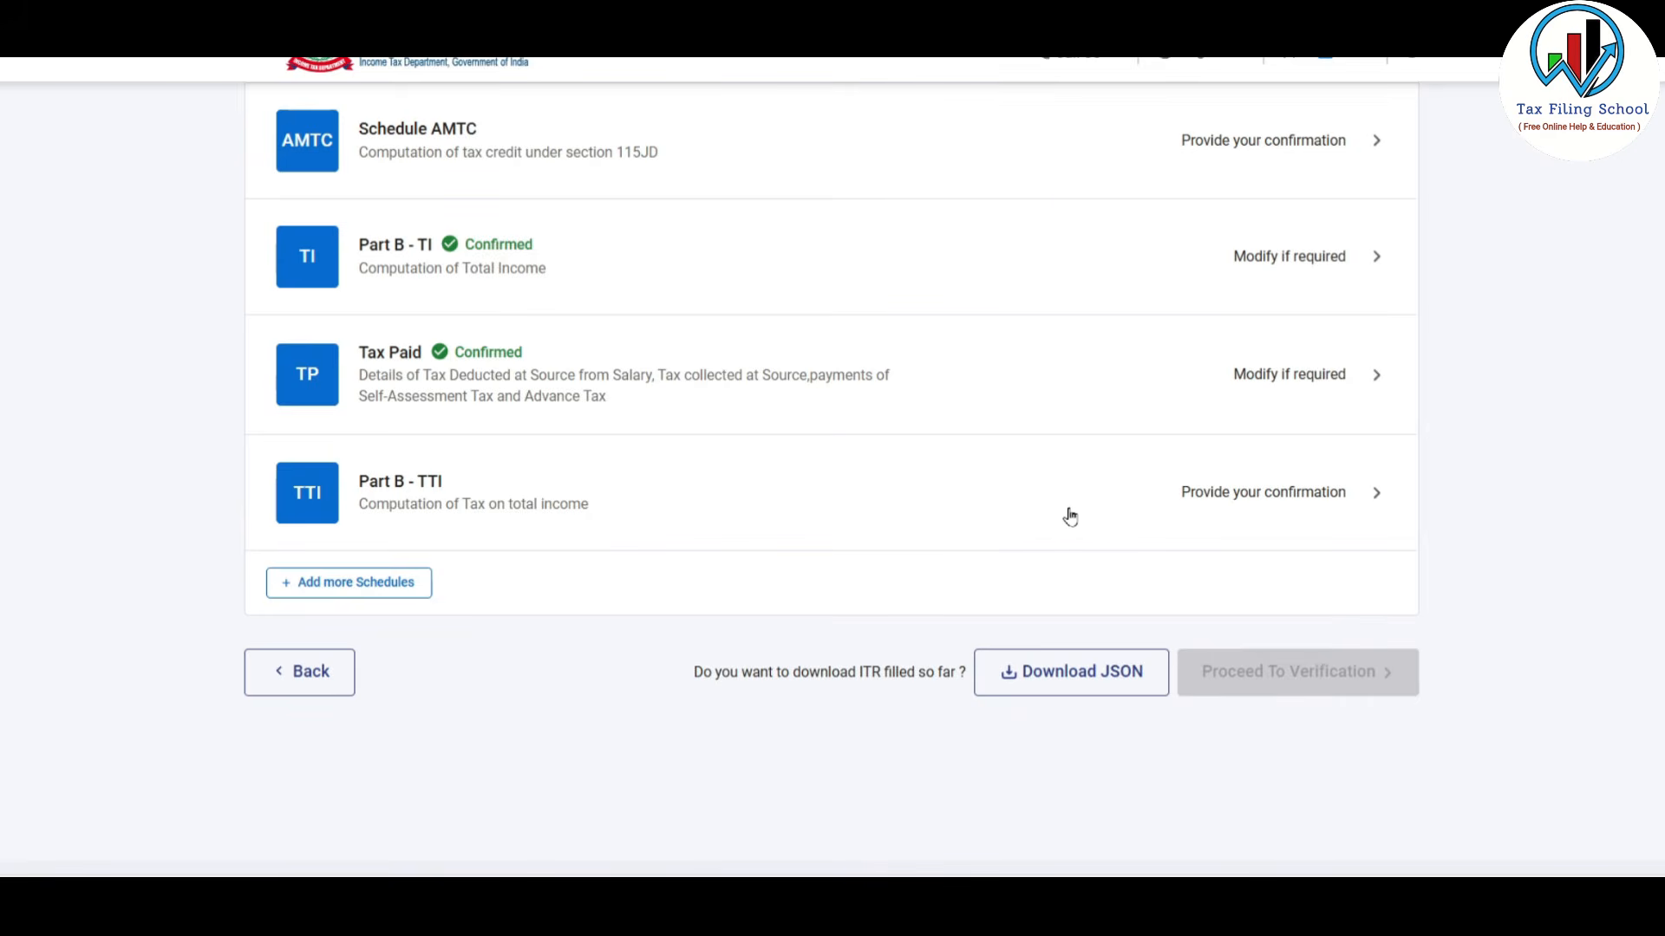
left_click(792, 507)
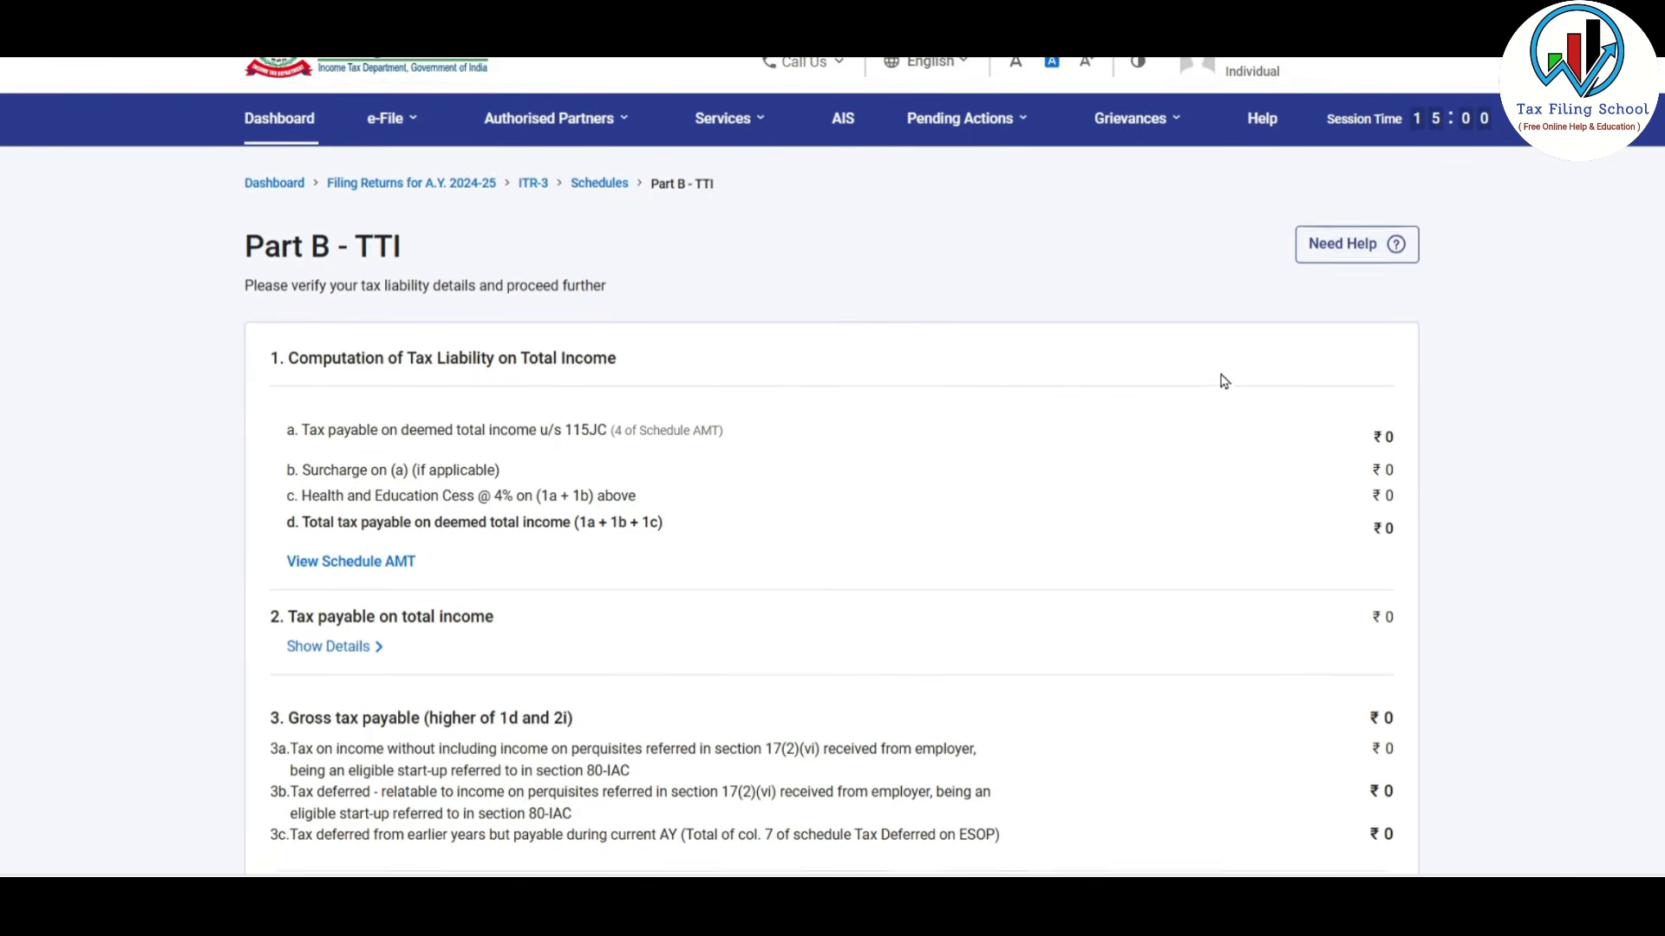
Step: Review the Part B - TTI tax computation, leave the foreign assets and income question at No, and continue to the return preview
scroll(1221, 378, "down", 2)
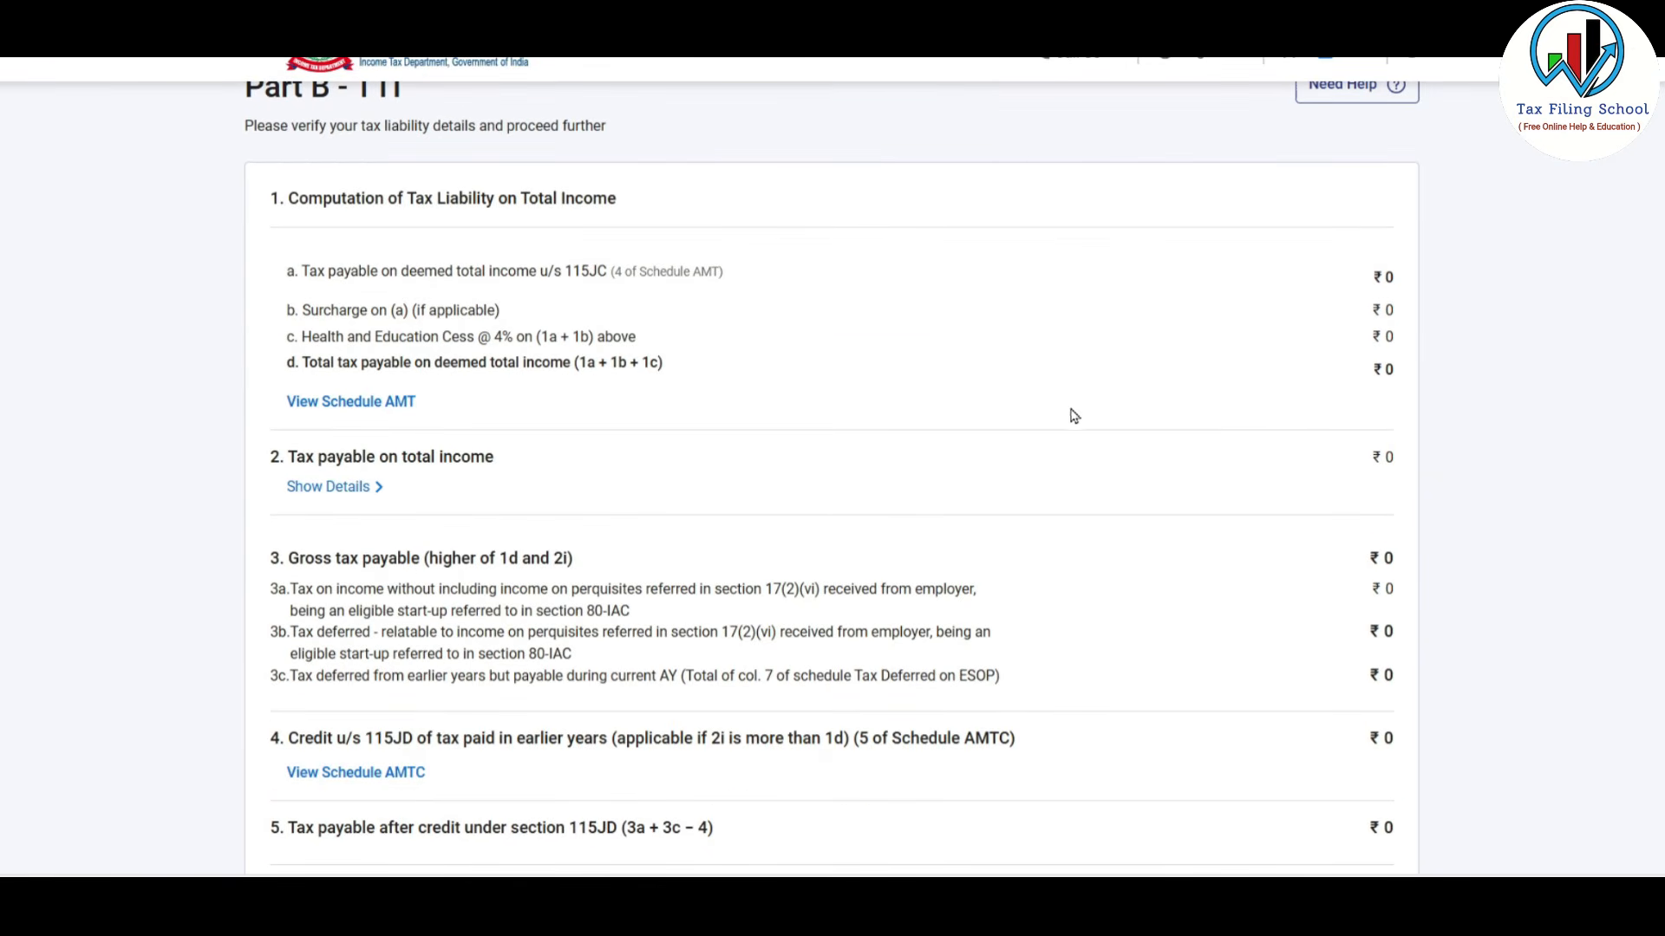
scroll(1003, 260, "down", 3)
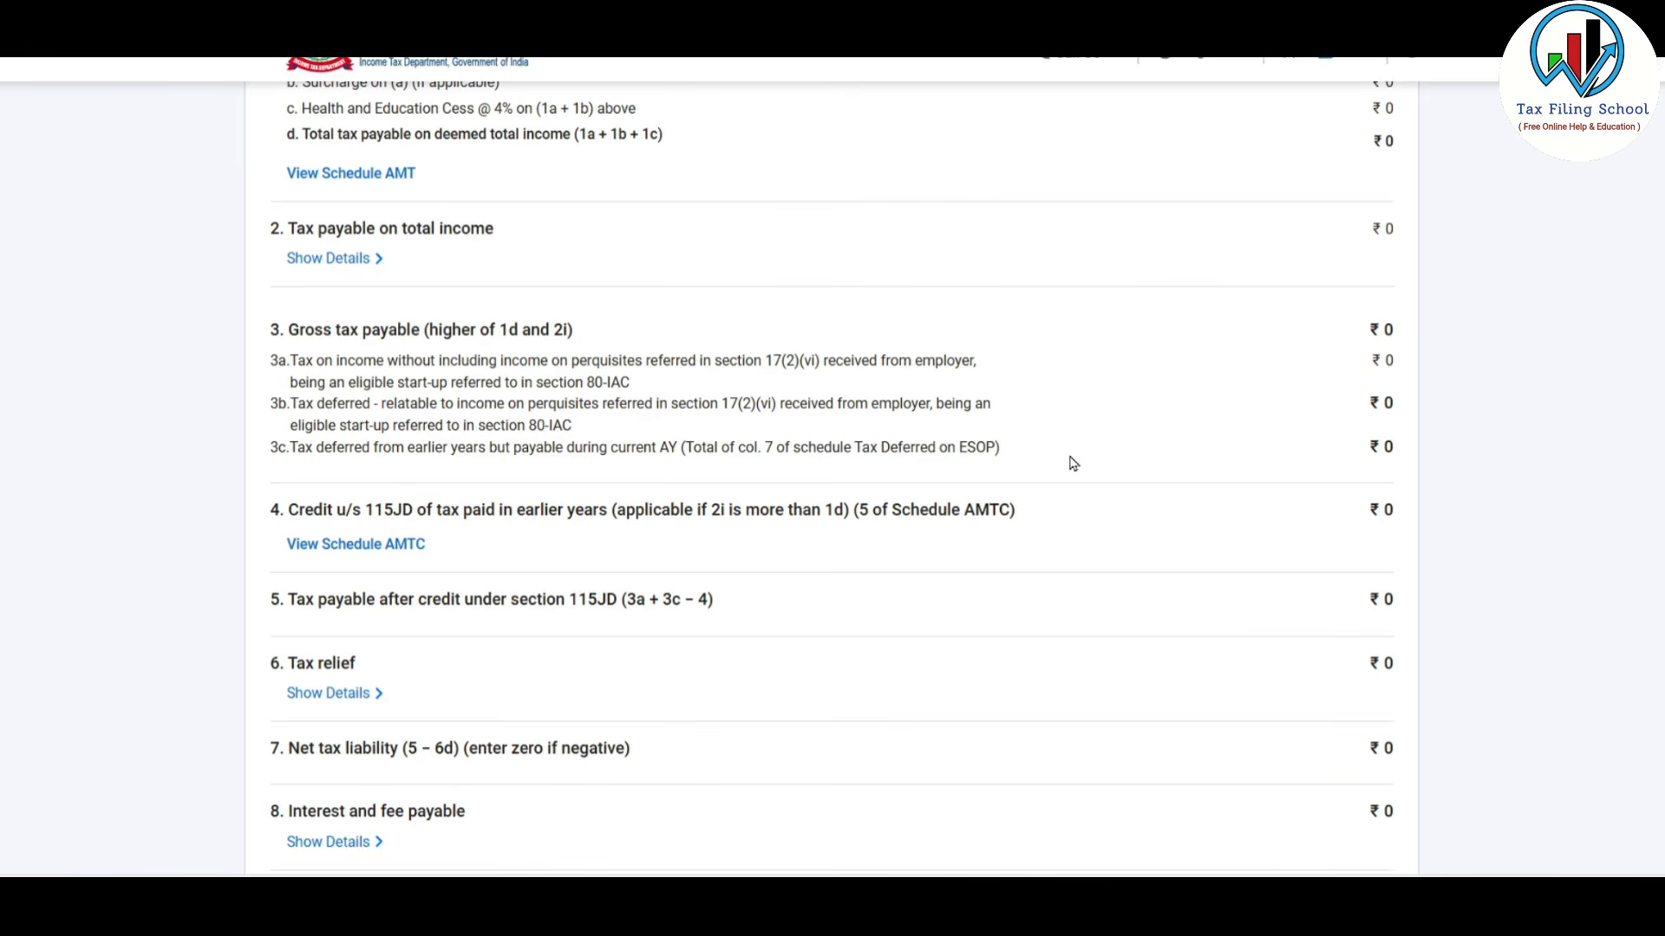
scroll(997, 275, "down", 7)
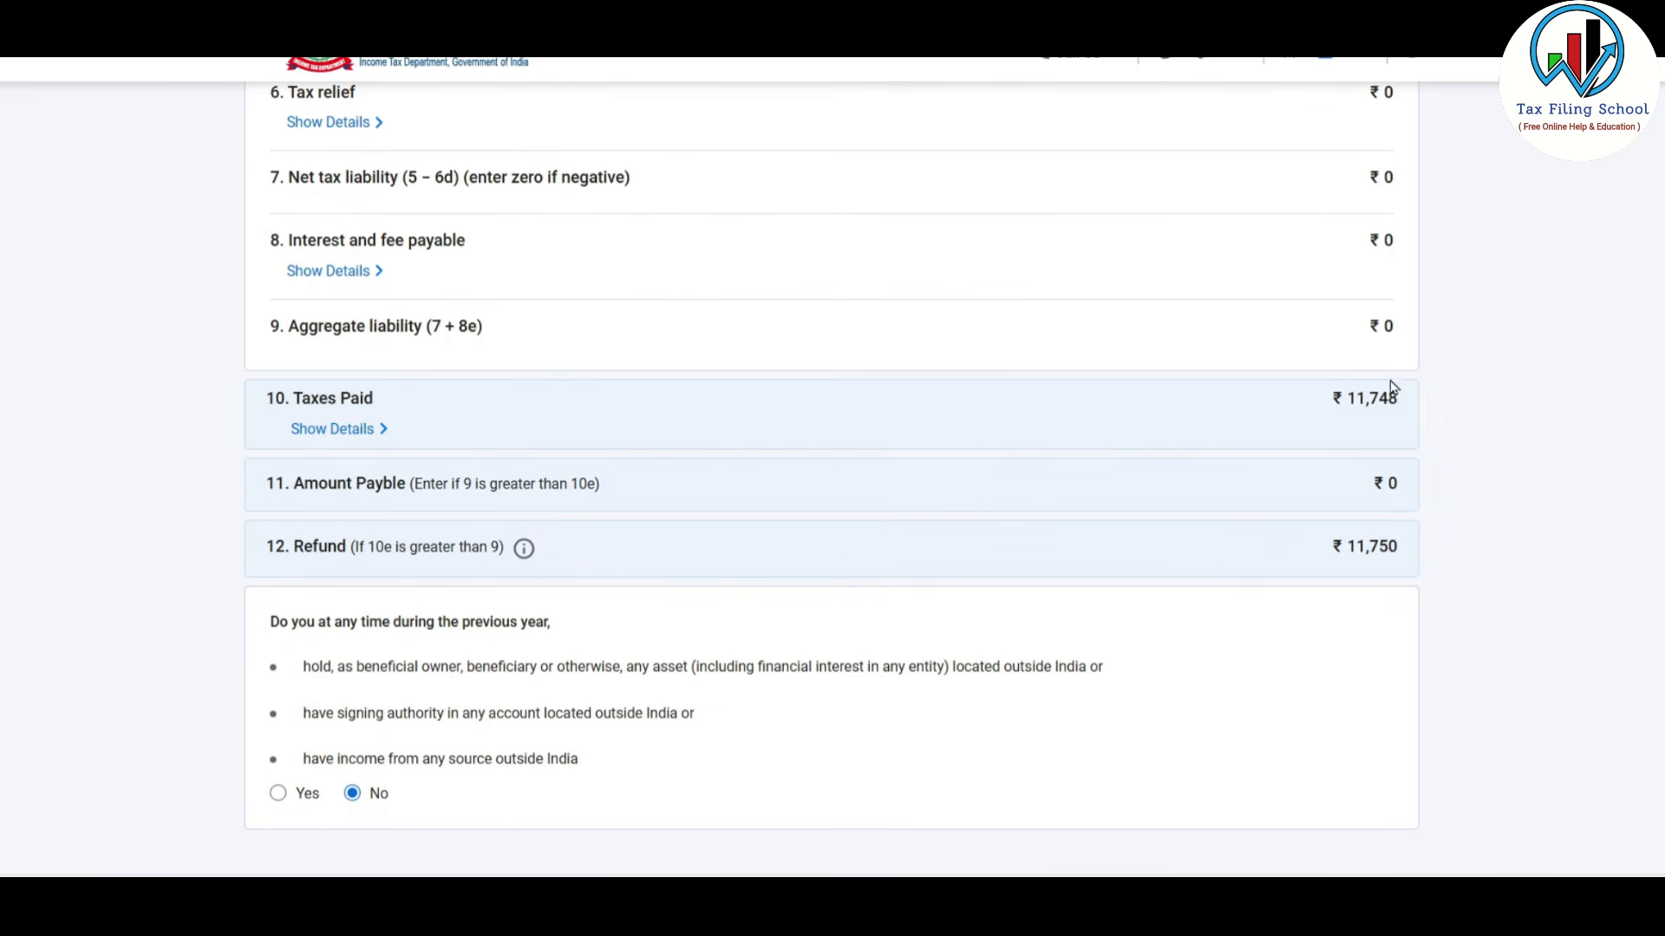
scroll(1331, 396, "down", 3)
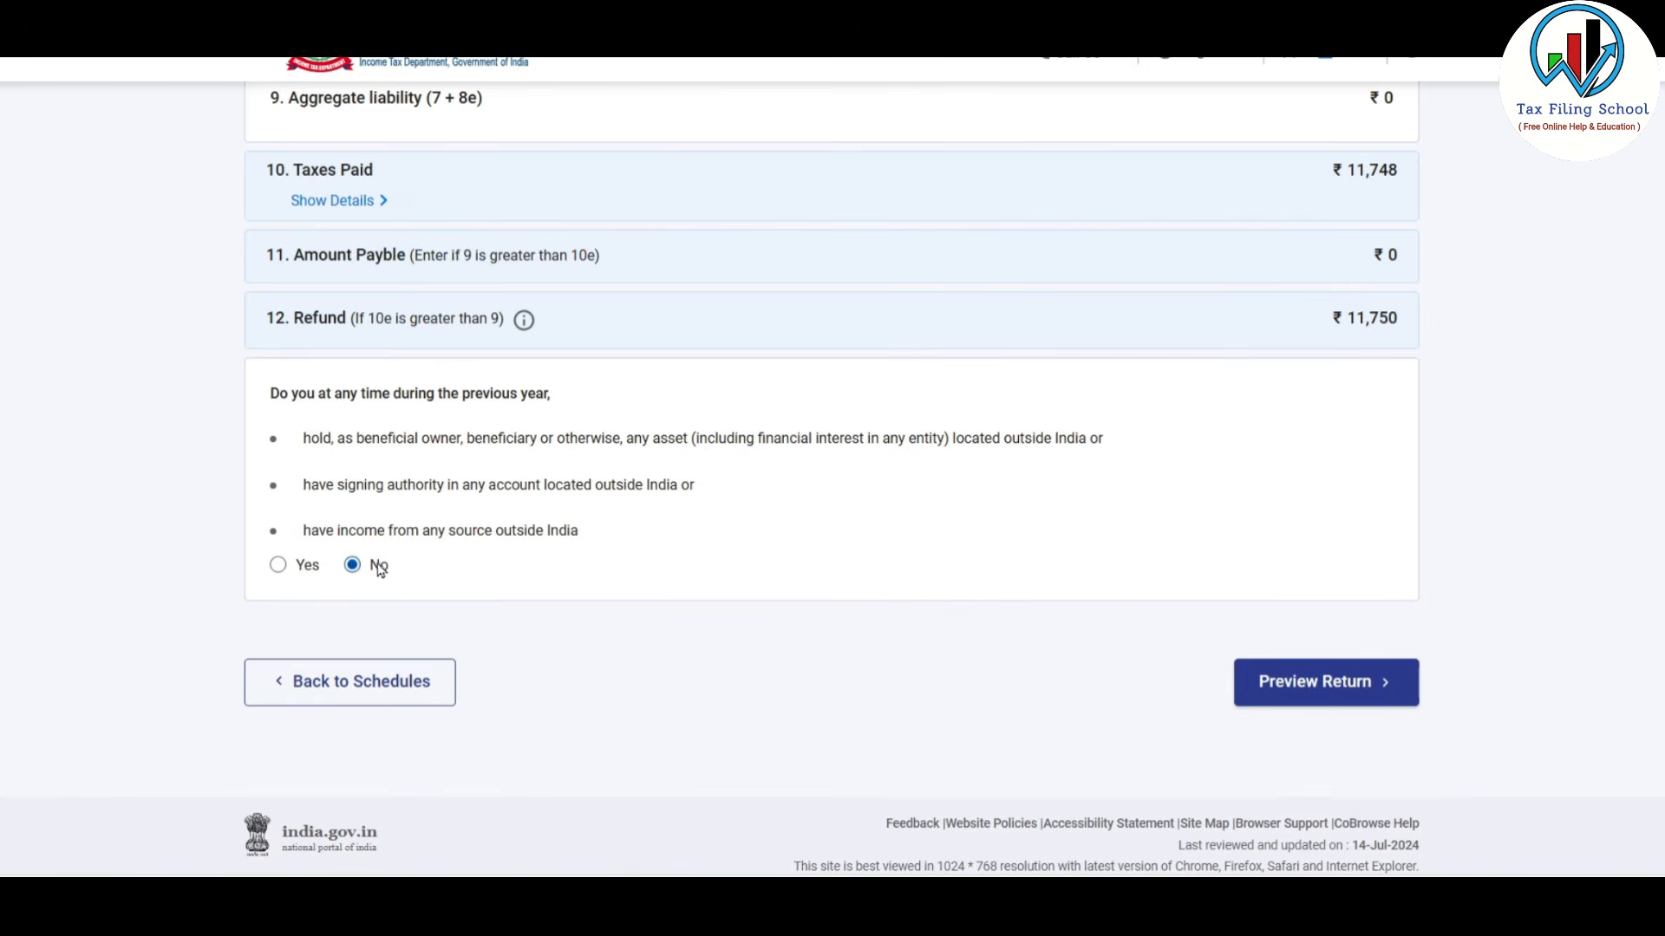
left_click(1325, 685)
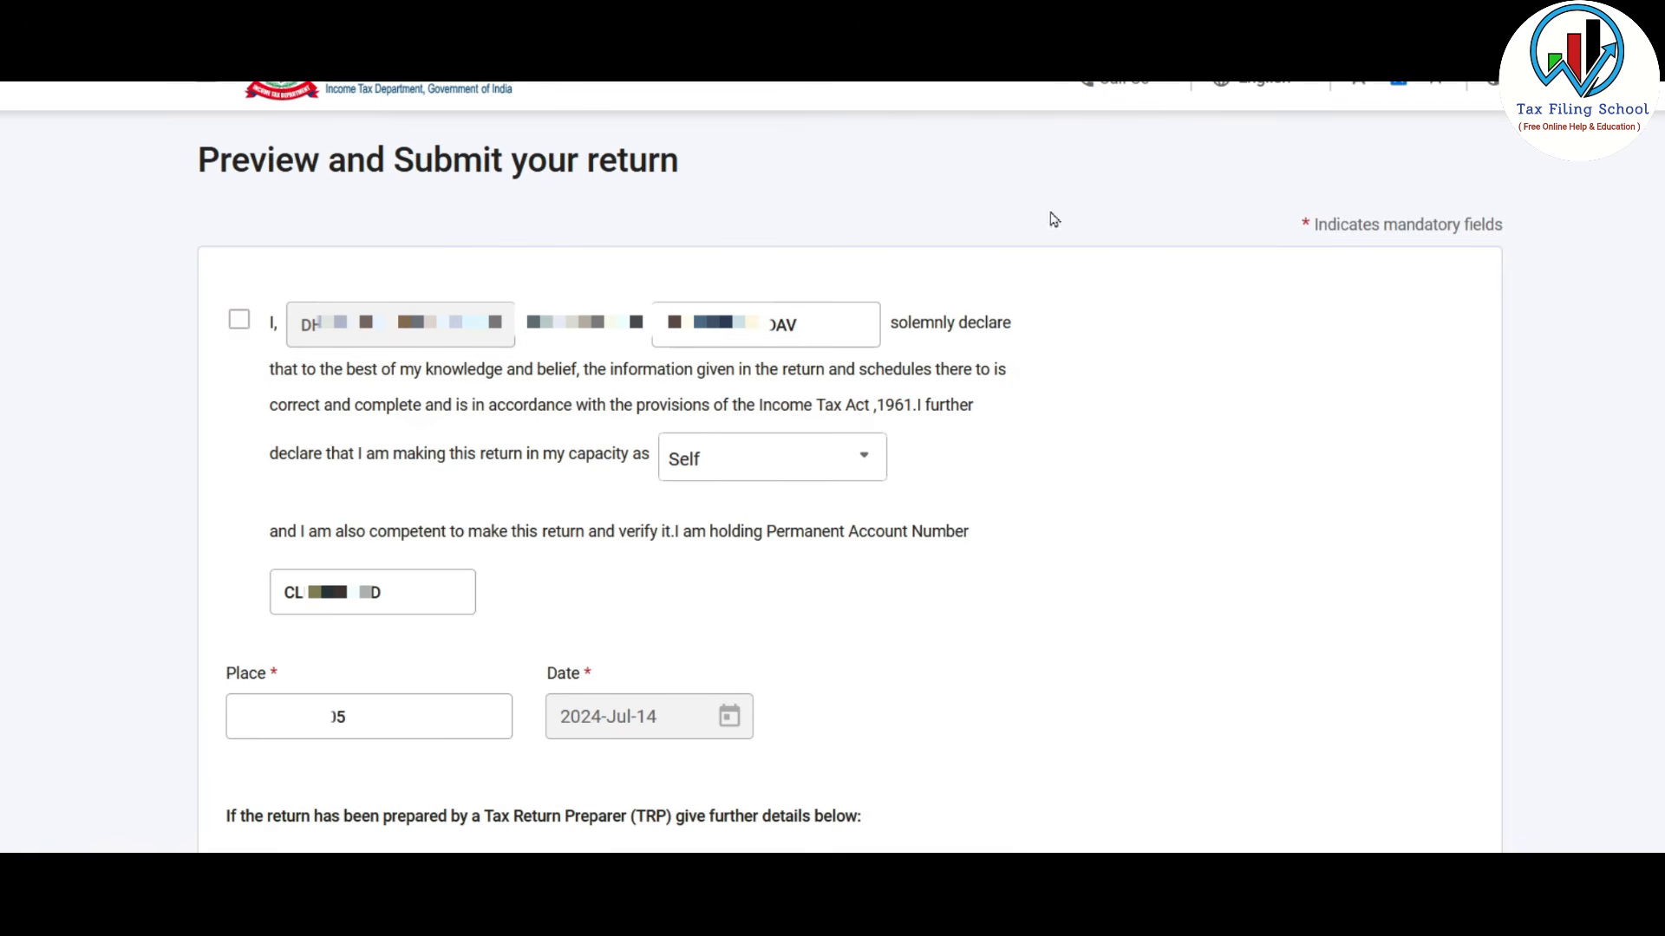
Step: Accept the declaration in the capacity of Self without TRP details, preview the ITR-3 form and submit it for validation
left_click(237, 323)
scroll(1173, 441, "down", 7)
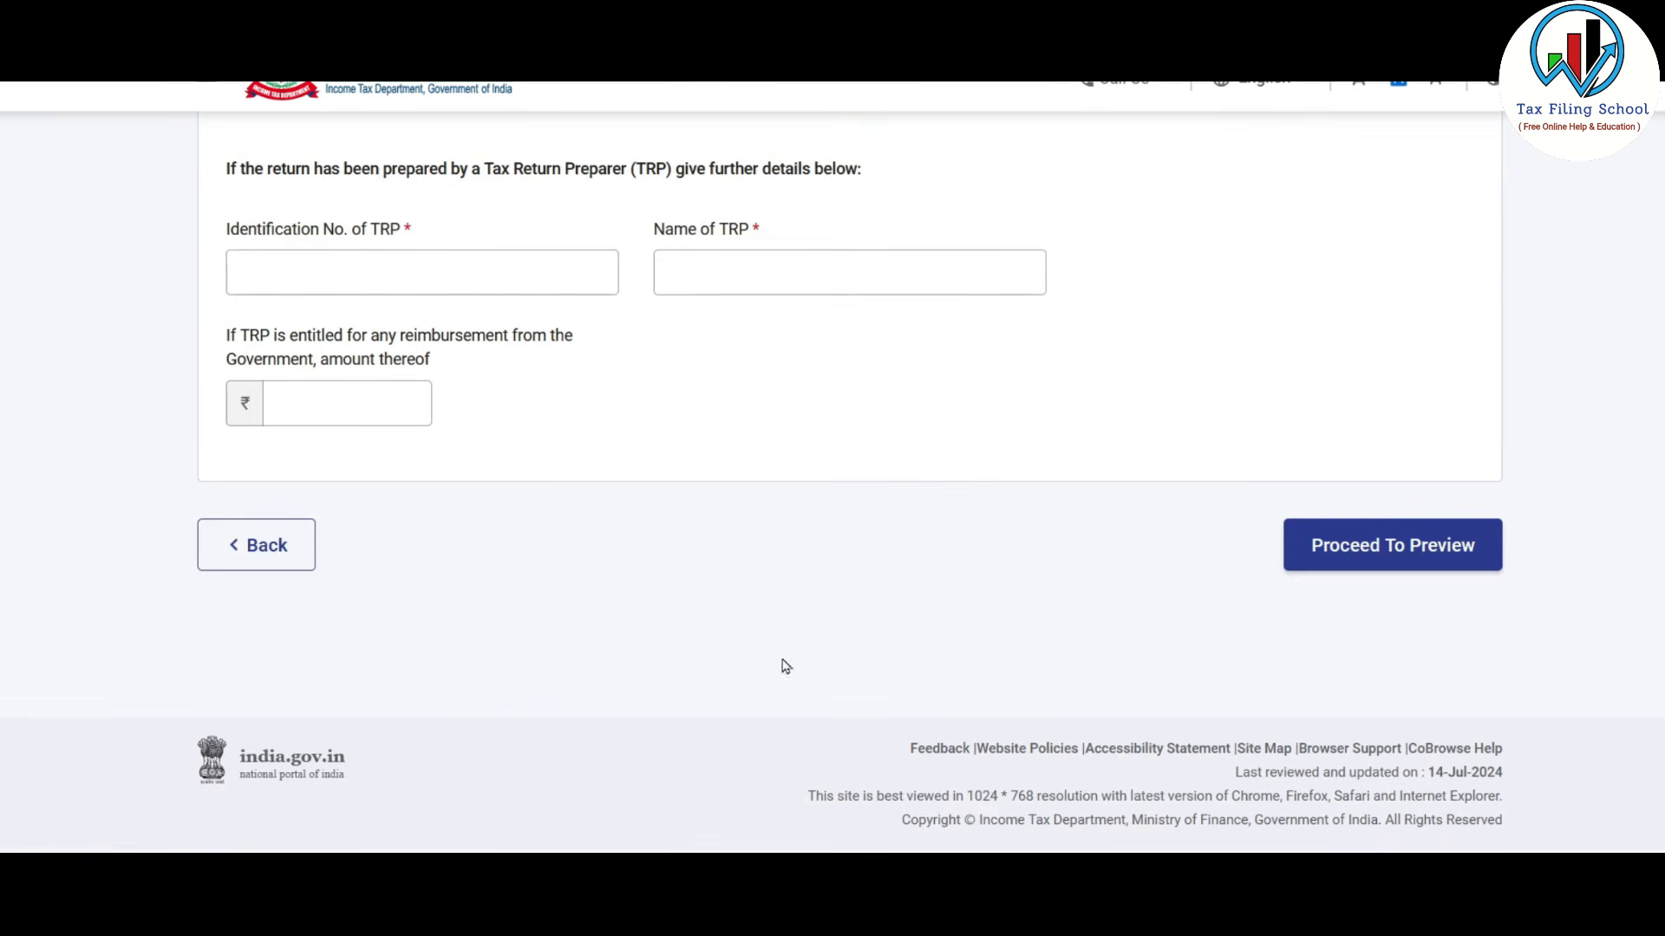
left_click(1415, 560)
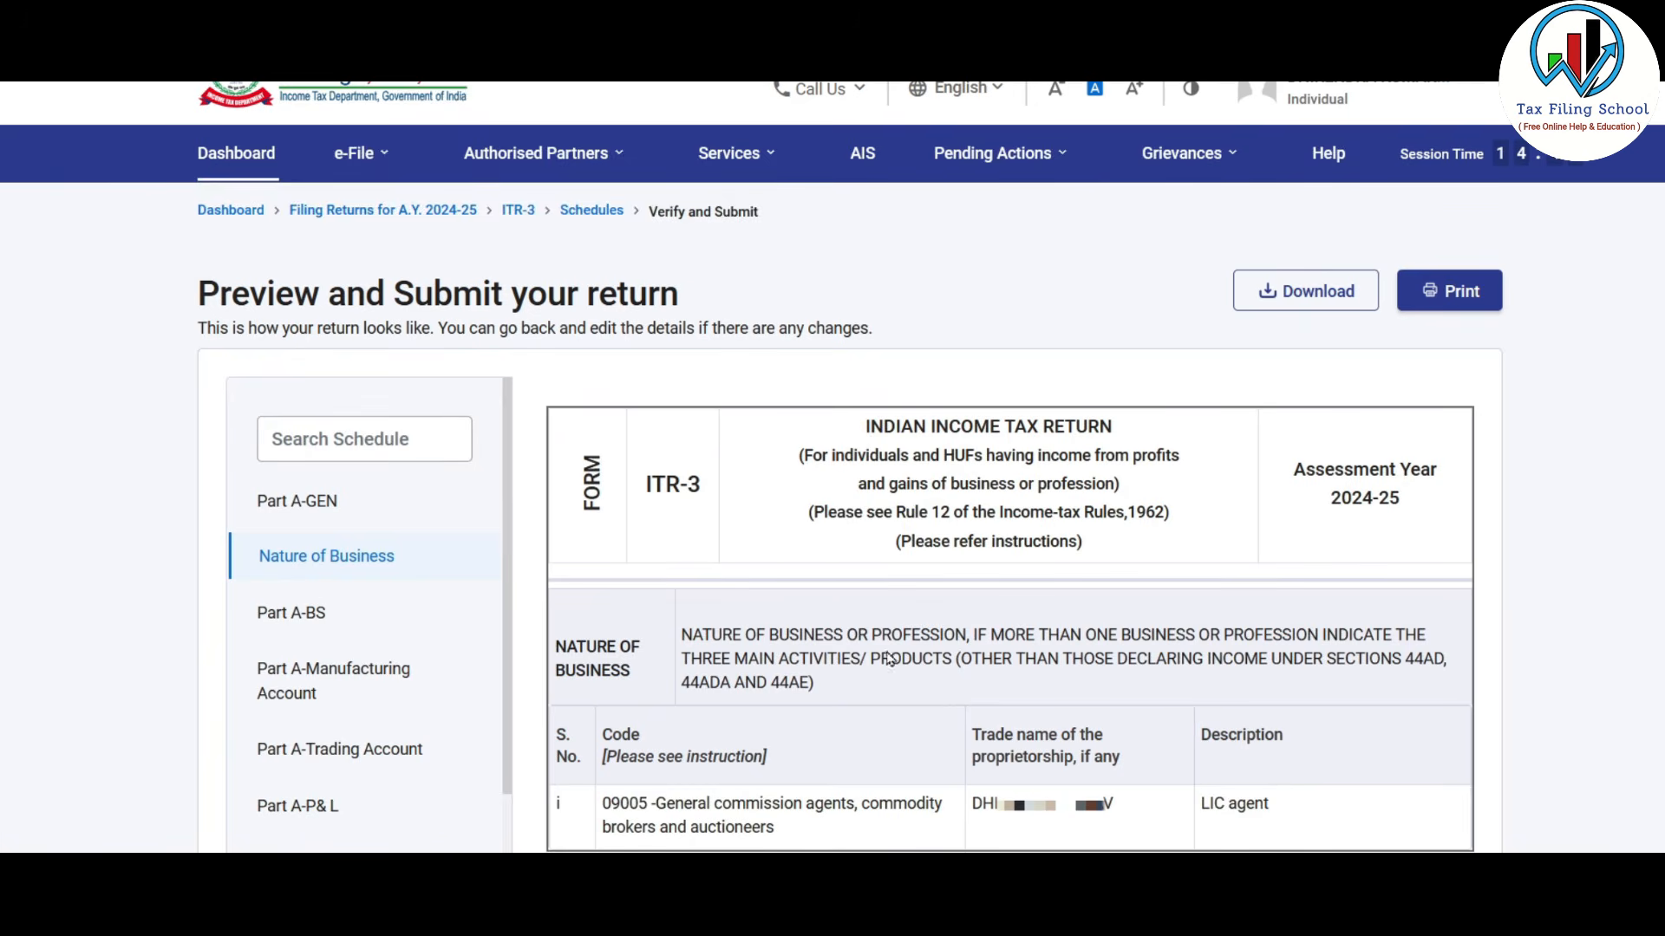
scroll(1464, 492, "down", 10)
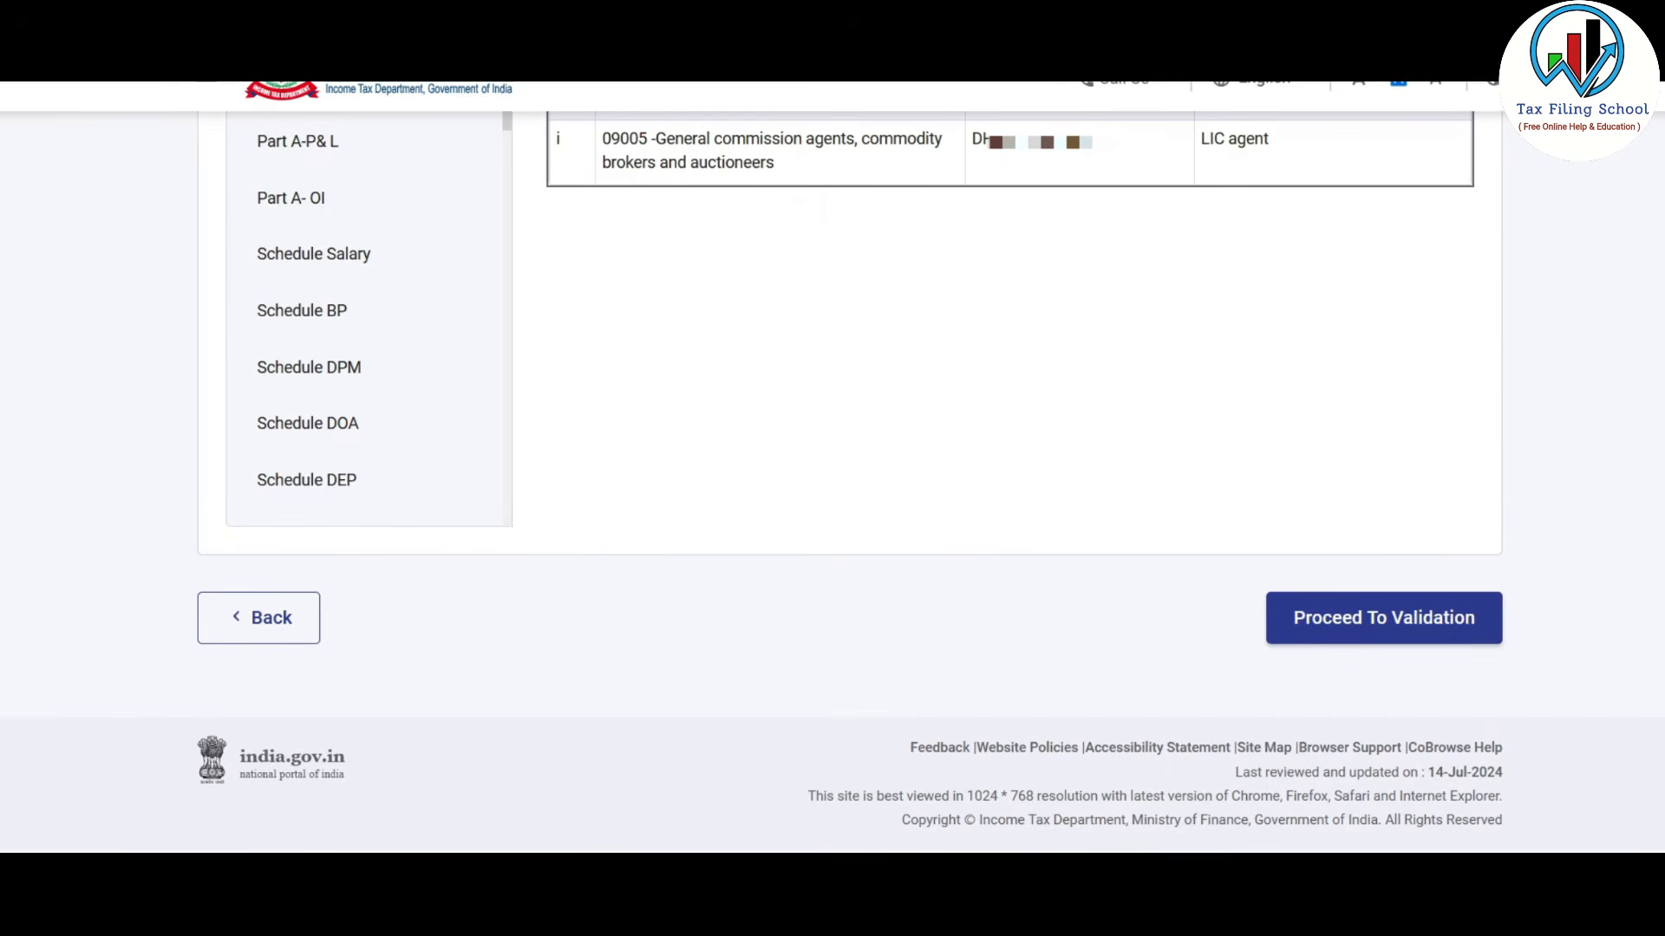
left_click(1413, 621)
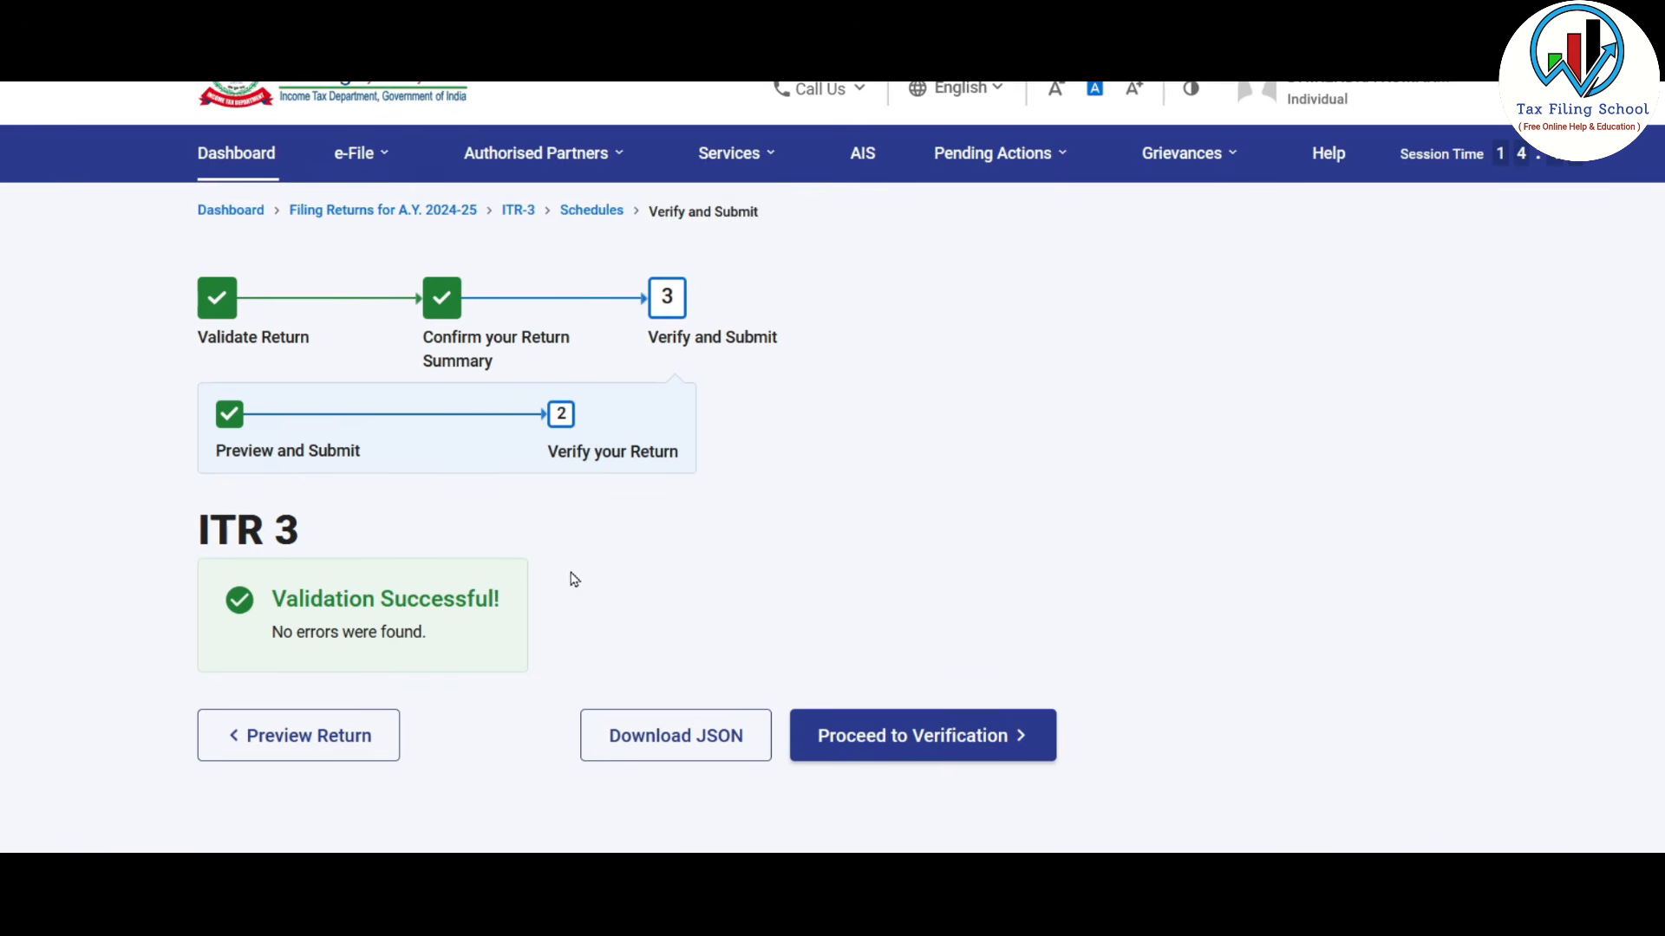
Step: Proceed to verification and choose e-verification using an OTP on the mobile number registered with Aadhaar
left_click(936, 736)
left_click(207, 453)
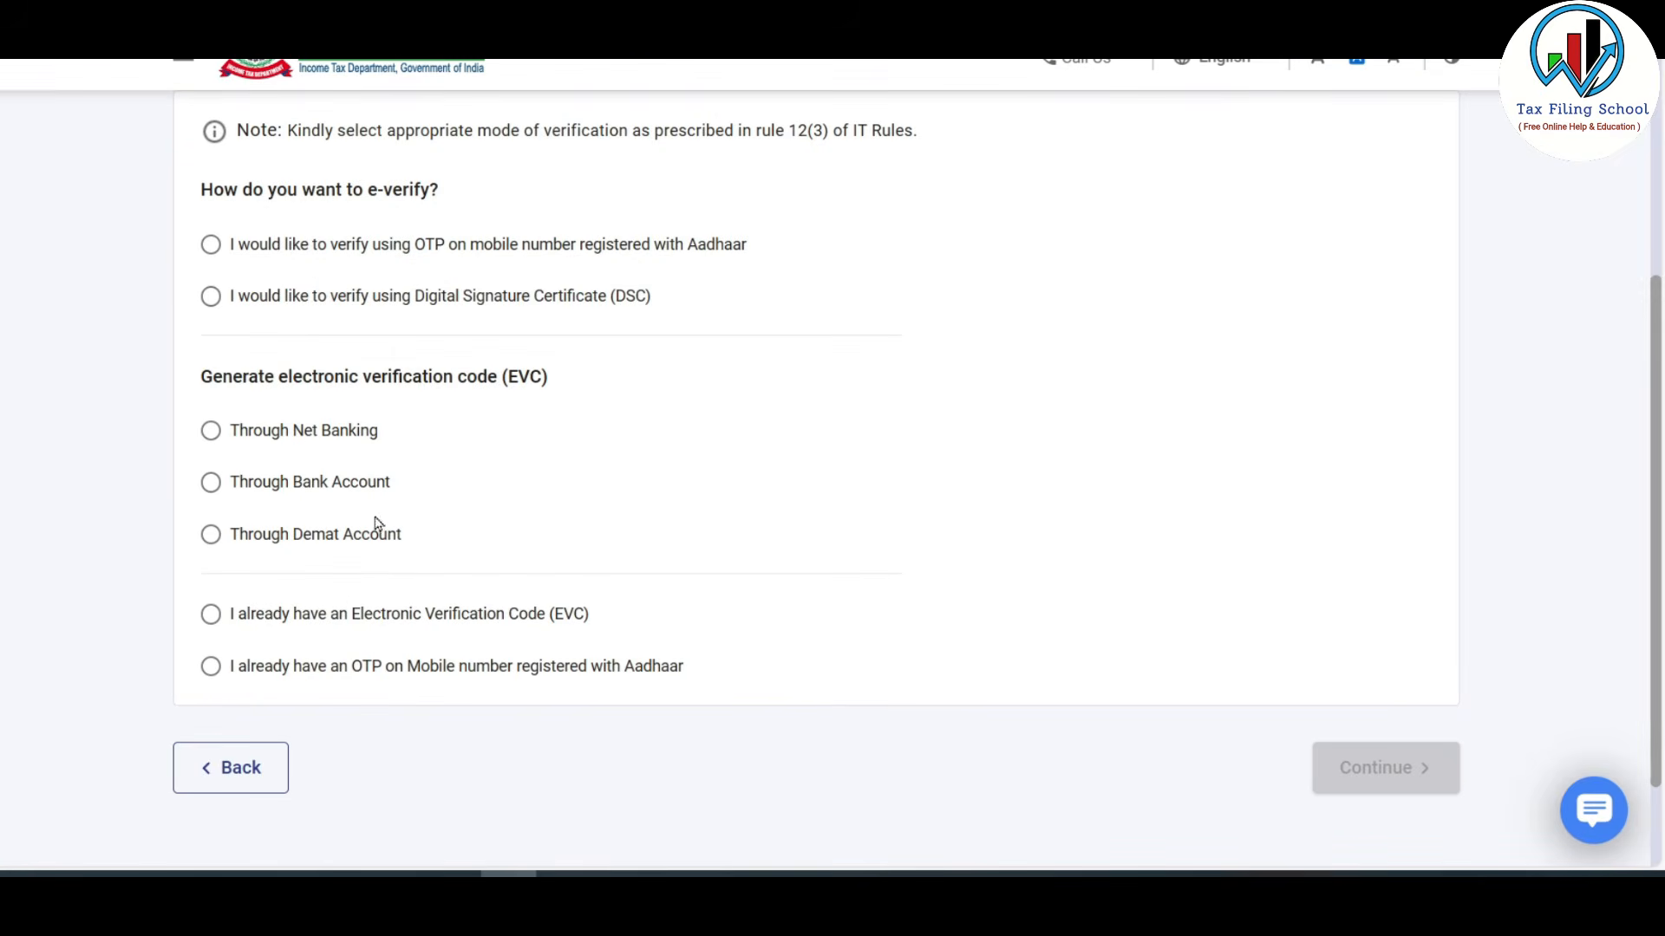
left_click(210, 246)
left_click(1379, 785)
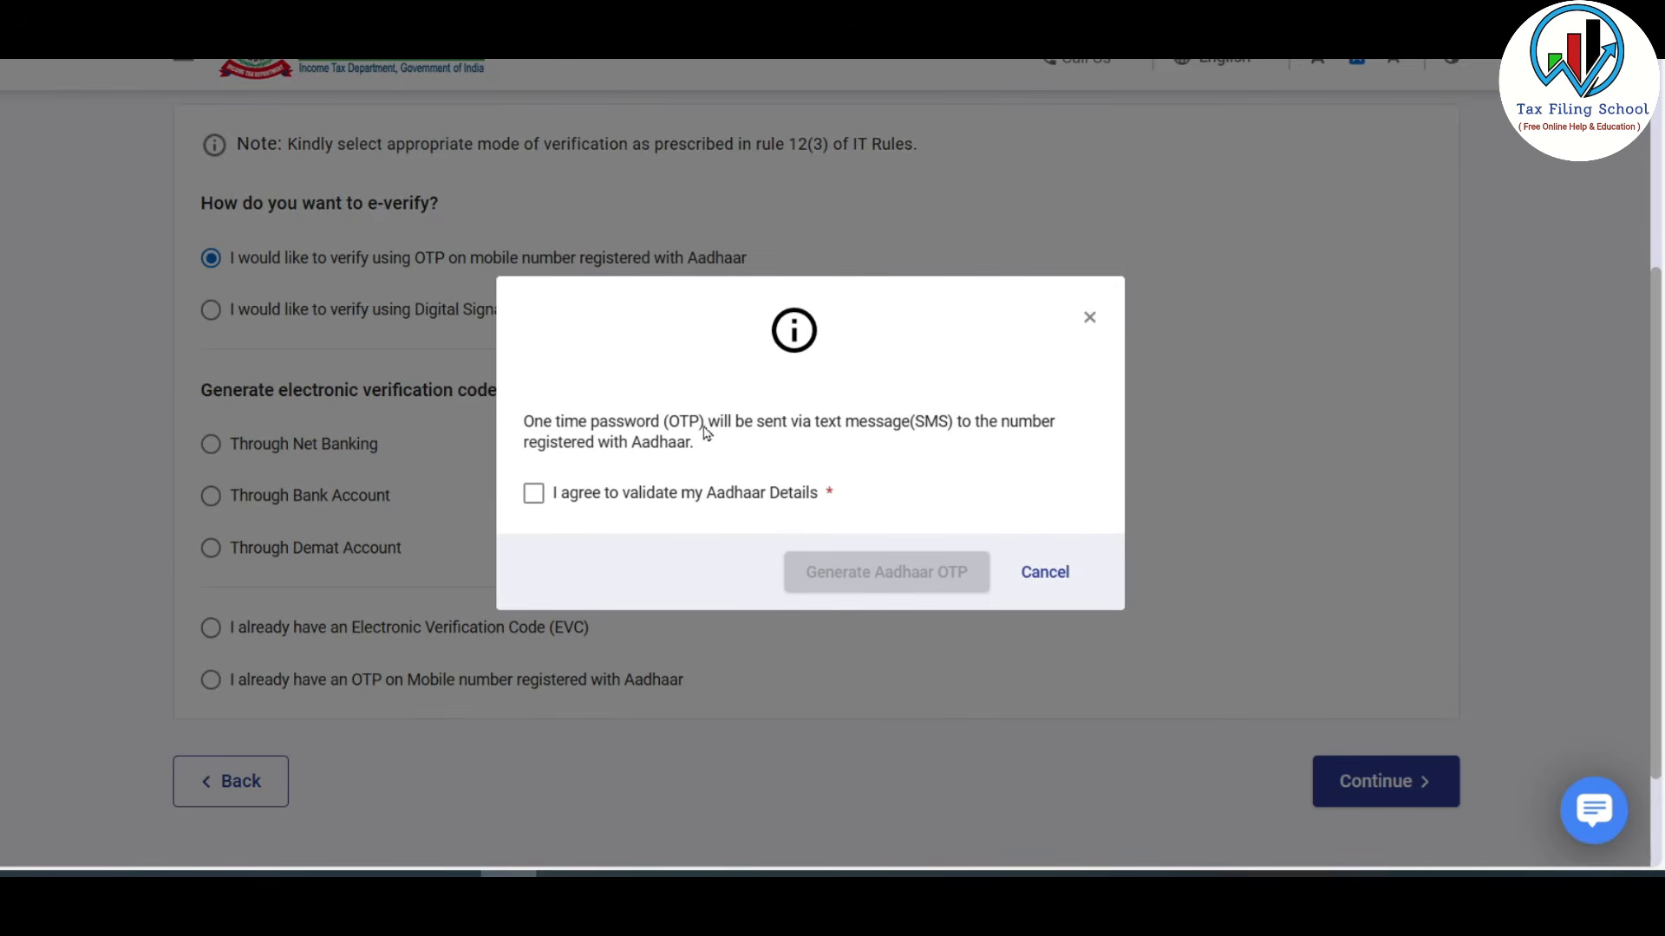
Step: Agree to validate the Aadhaar details, generate the Aadhaar OTP and enter the one-time password
left_click(534, 493)
left_click(907, 586)
left_click(691, 460)
type("••••••")
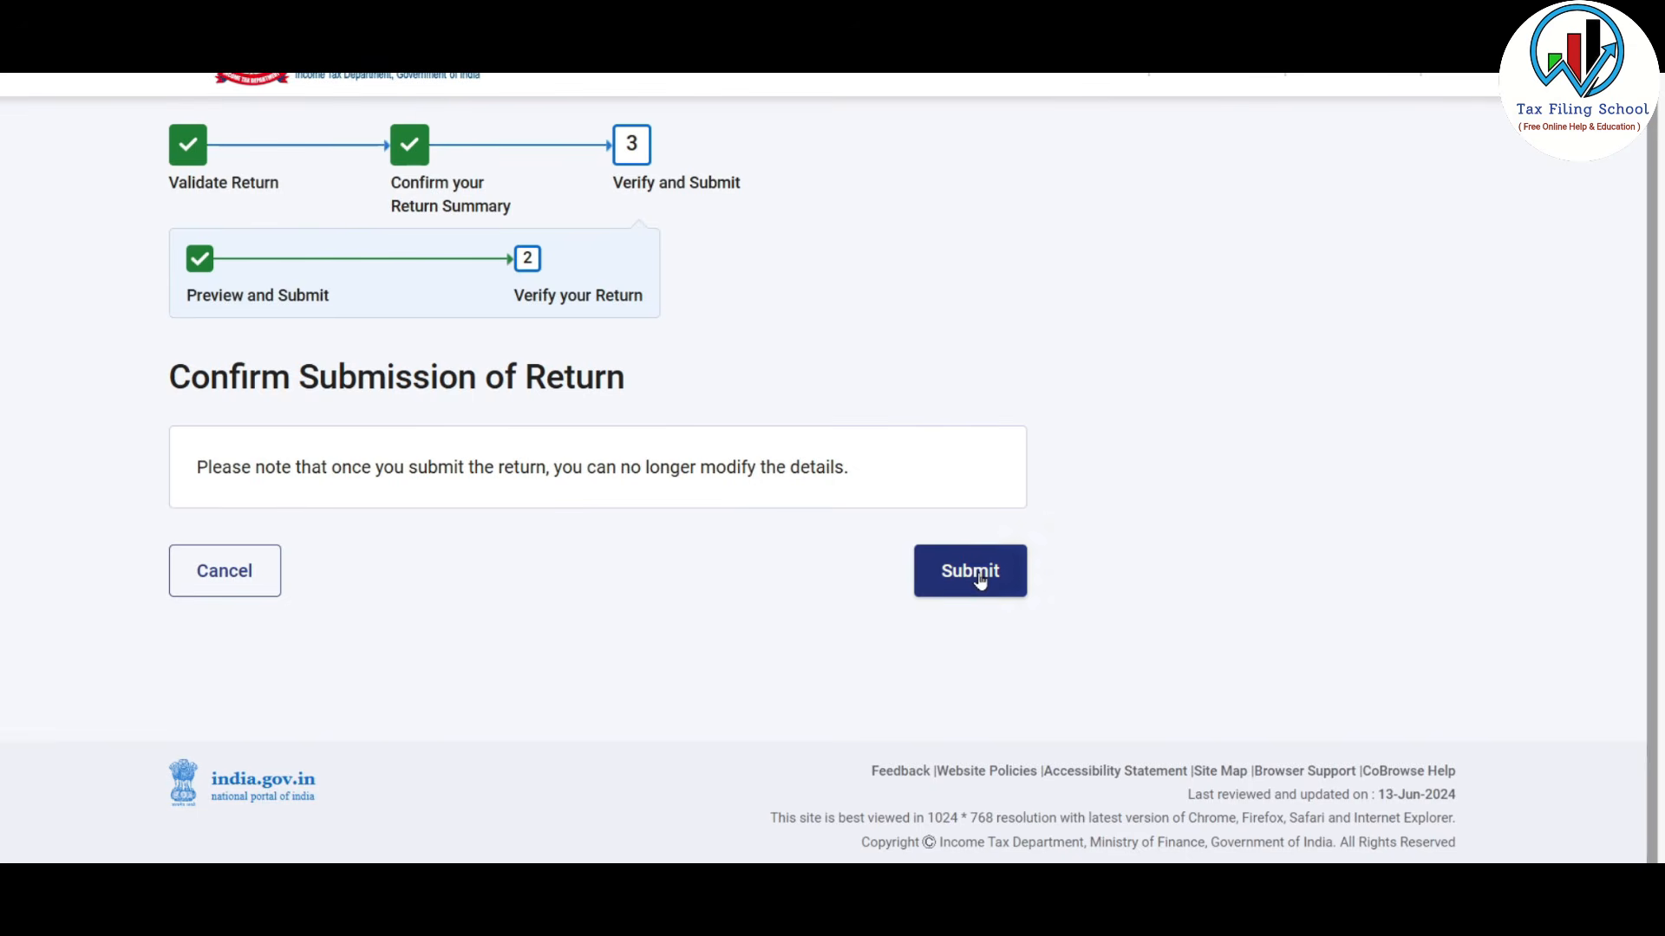
Step: Submit the verified return and download its receipt
left_click(973, 574)
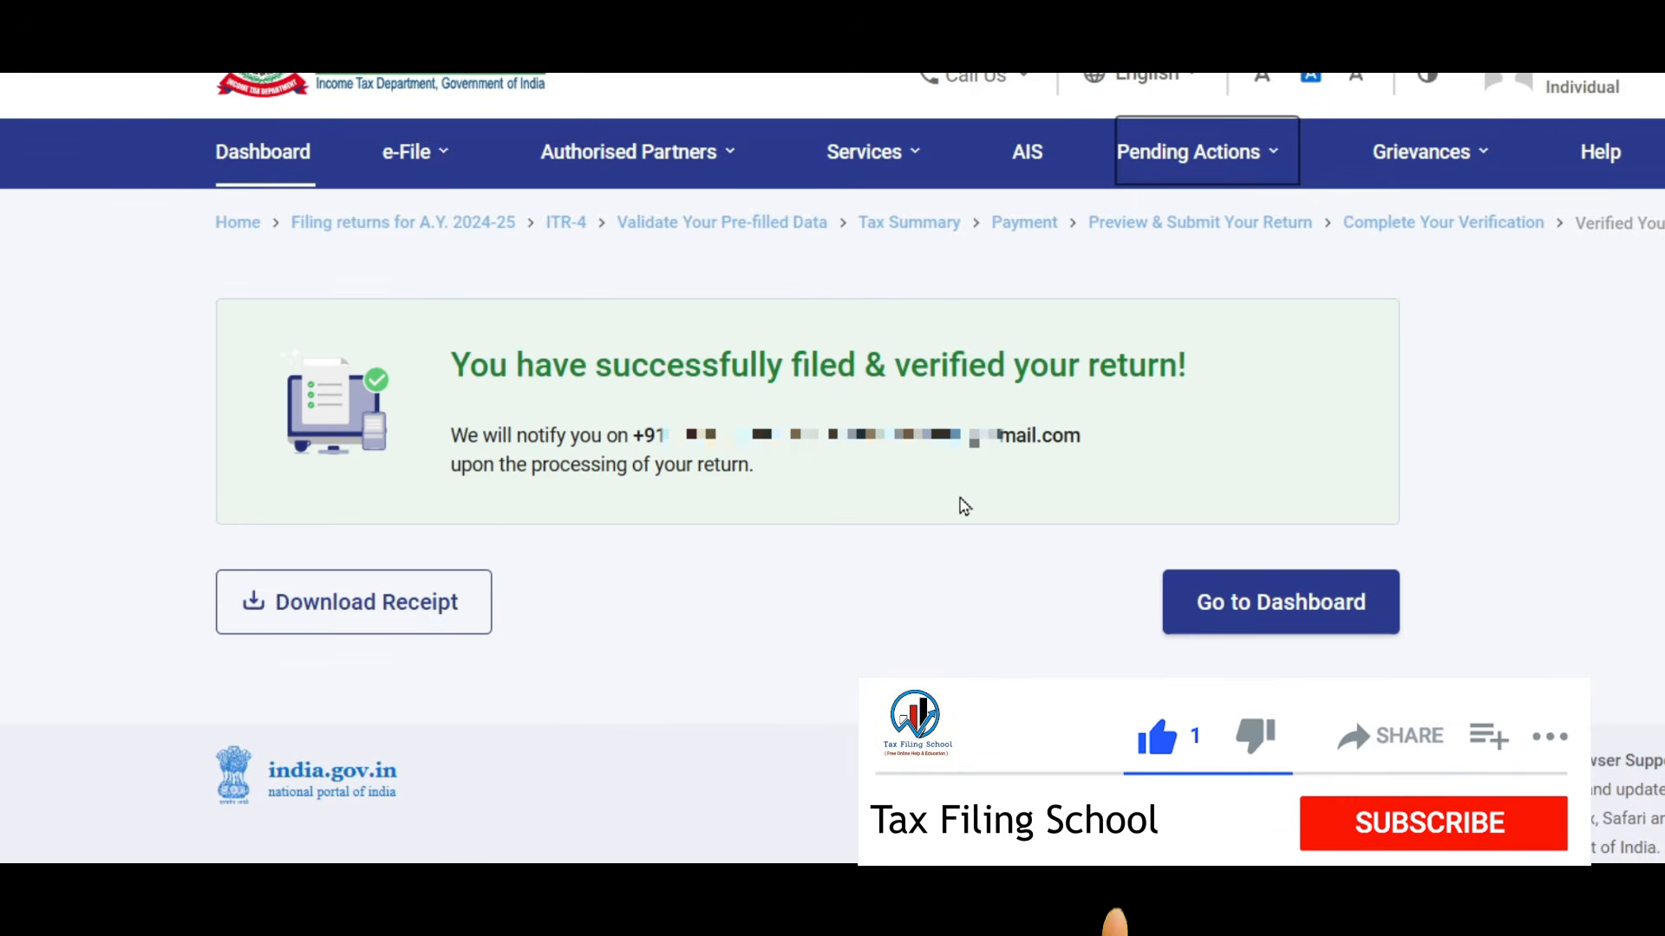
left_click(410, 623)
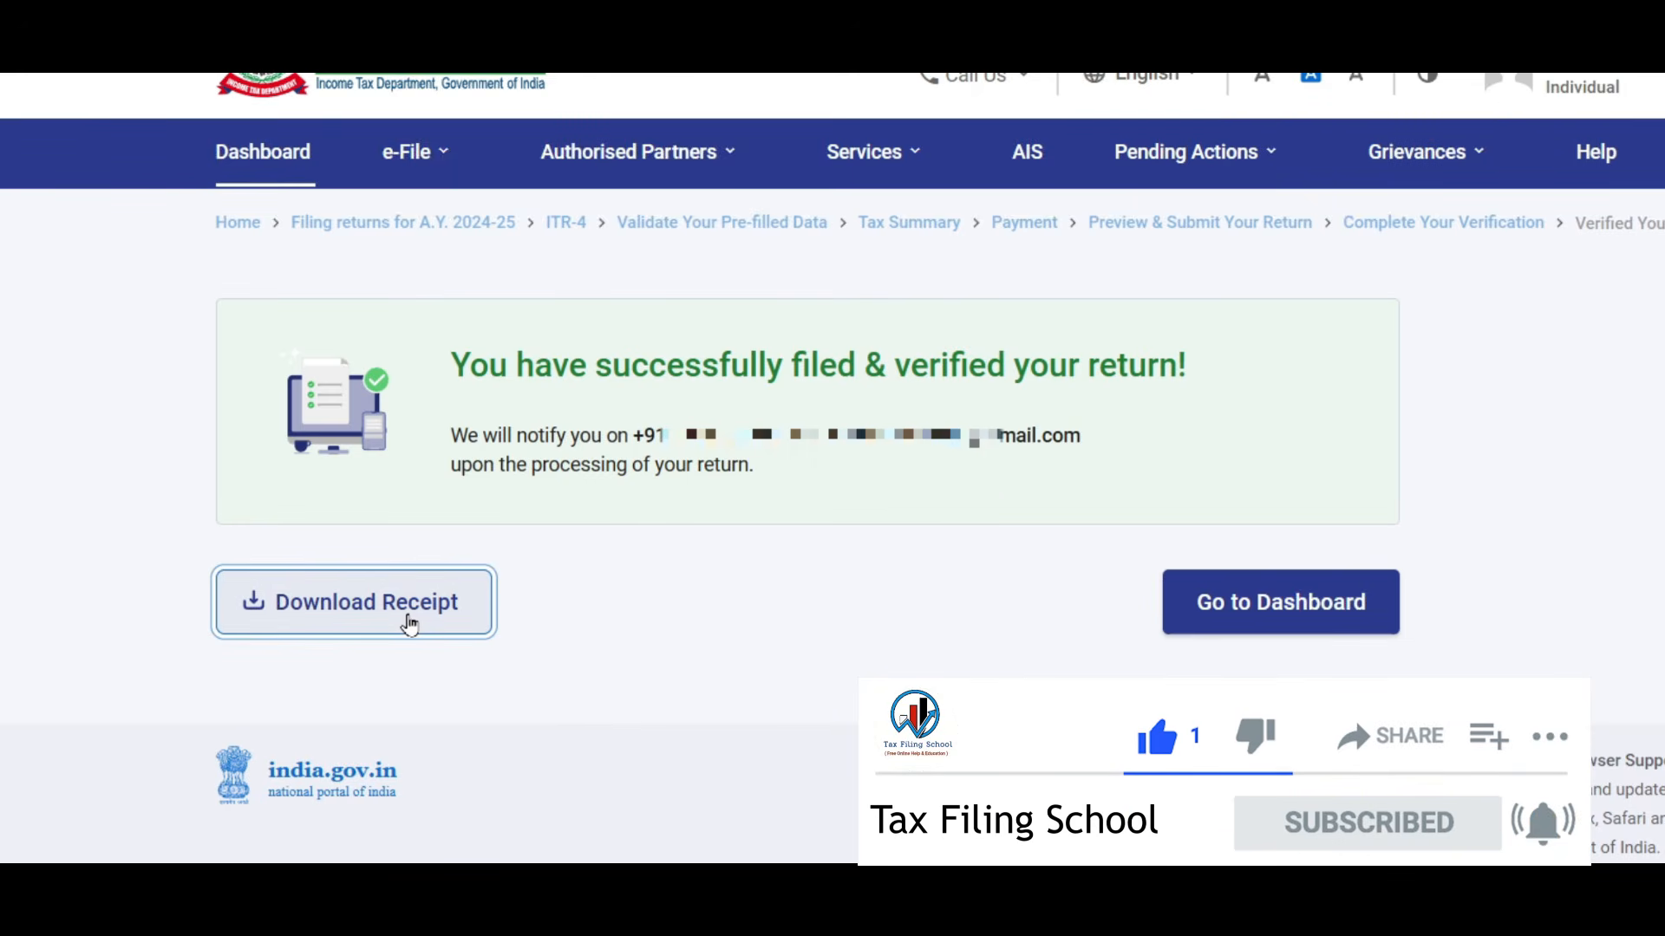